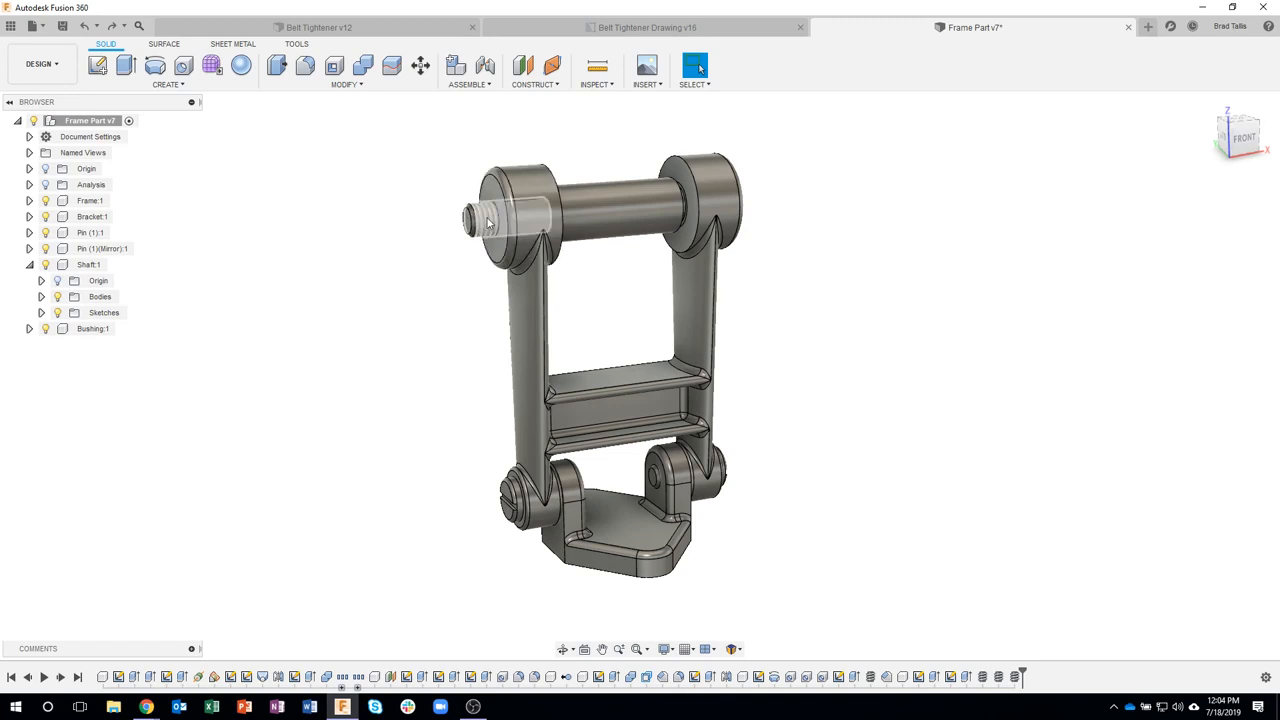
- Hide the Bracket component and change the document's thread type to Modeled
{"action": "left_click", "coordinate": [45, 217]}
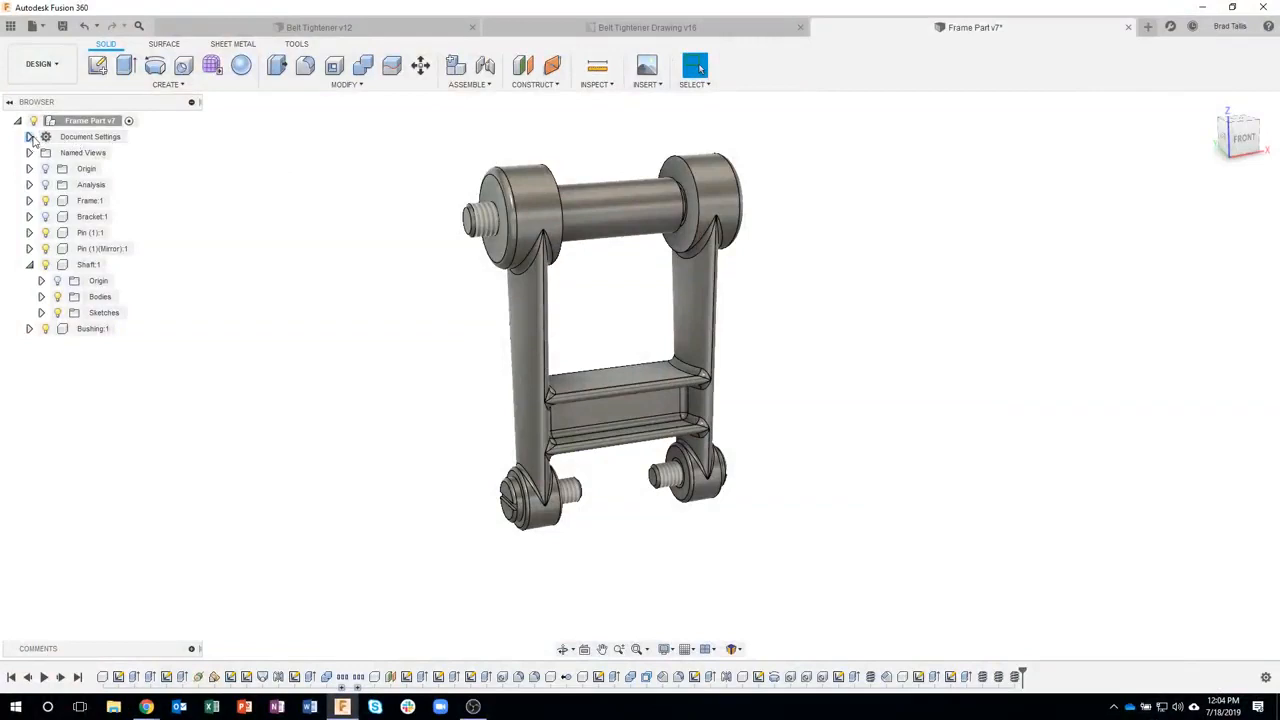
{"action": "left_click", "coordinate": [29, 137]}
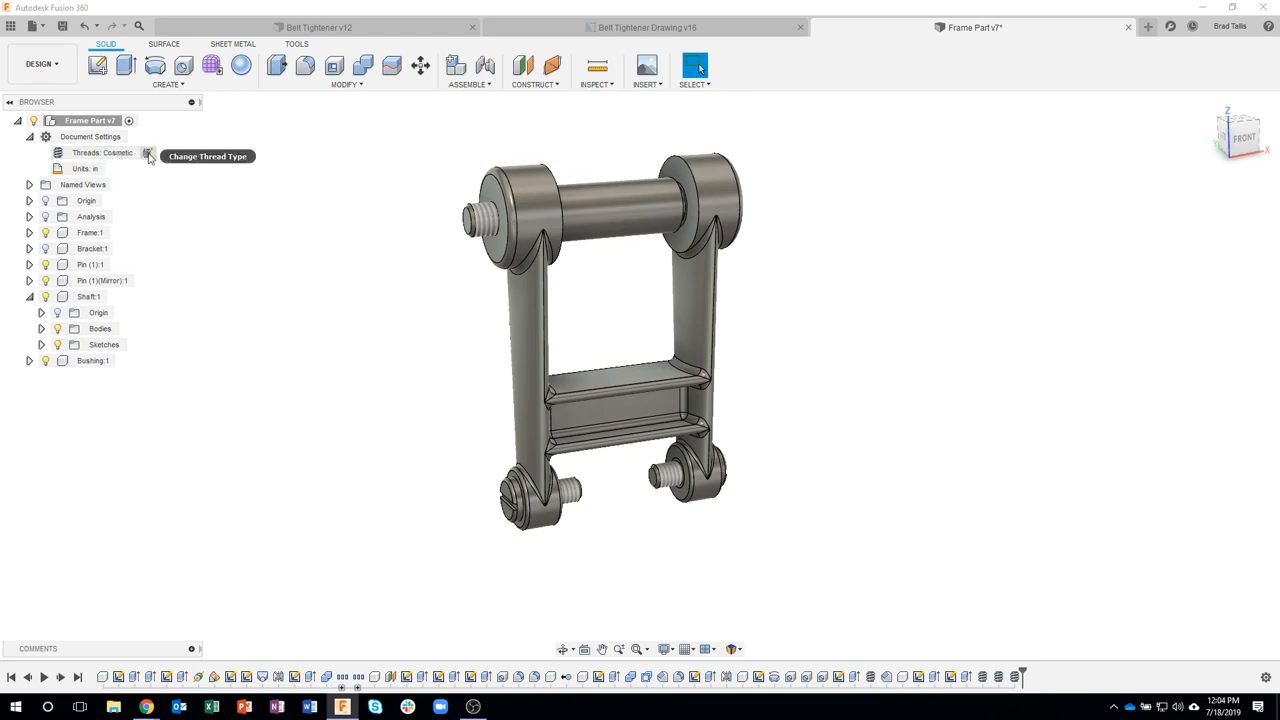
{"action": "left_click", "coordinate": [148, 155]}
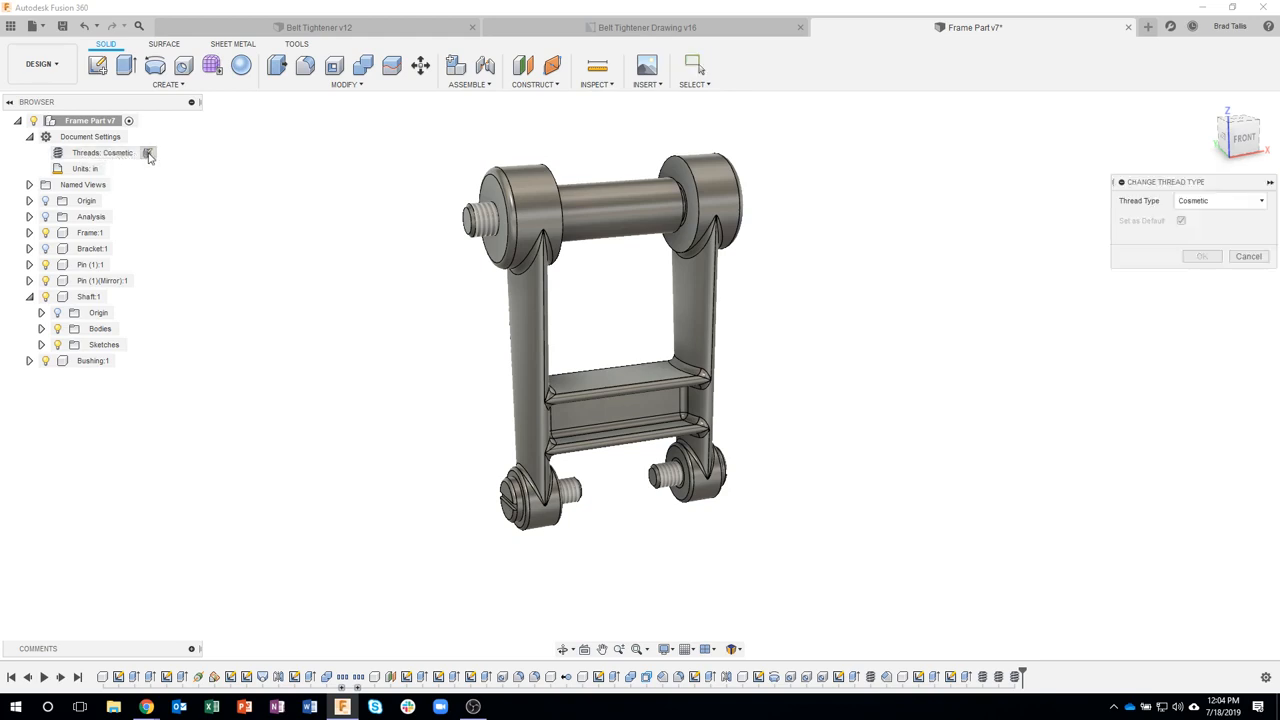
{"action": "left_click_drag", "start_coordinate": [1188, 181], "coordinate": [870, 178]}
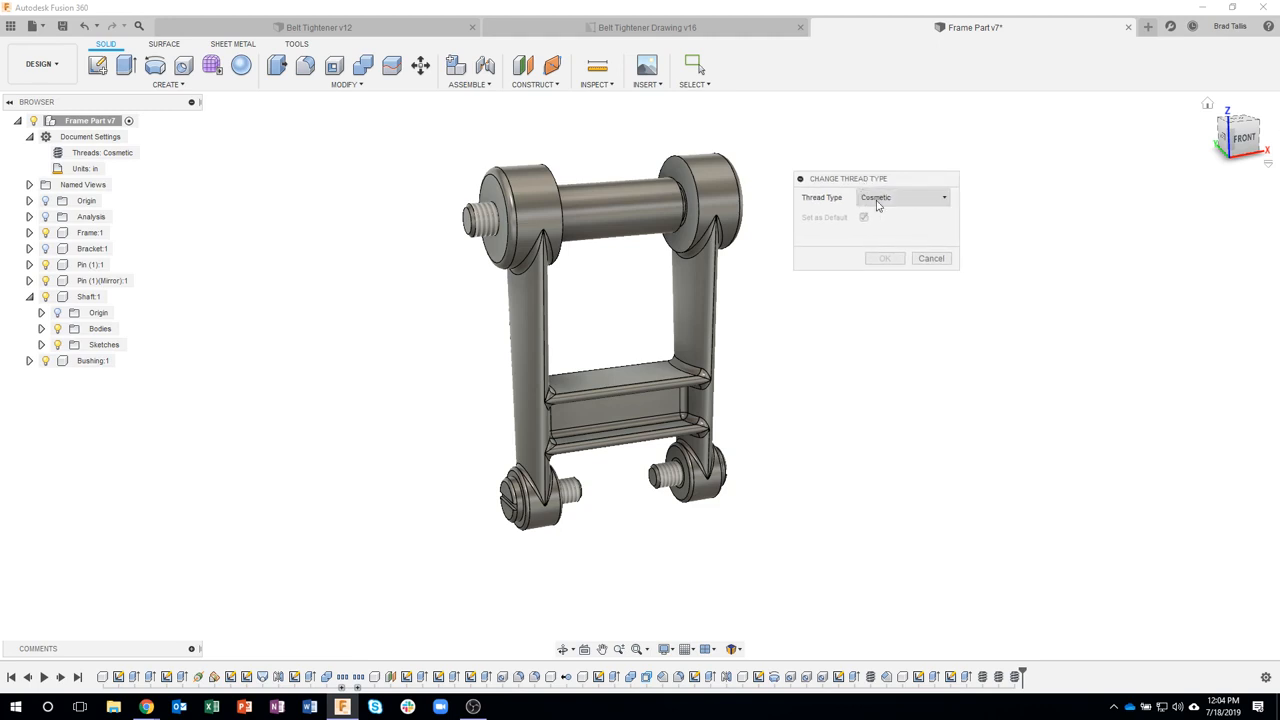
{"action": "scroll", "coordinate": [724, 385], "scroll_direction": "up", "scroll_amount": 2}
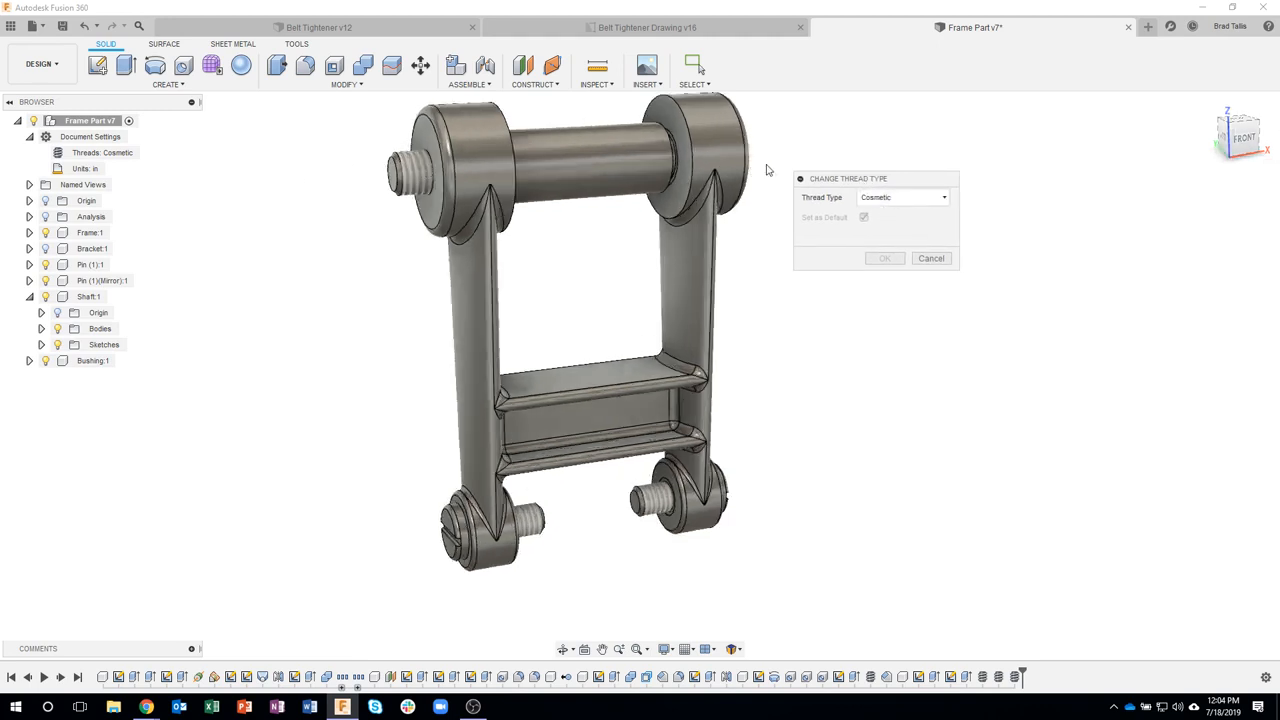
{"action": "left_click", "coordinate": [940, 197]}
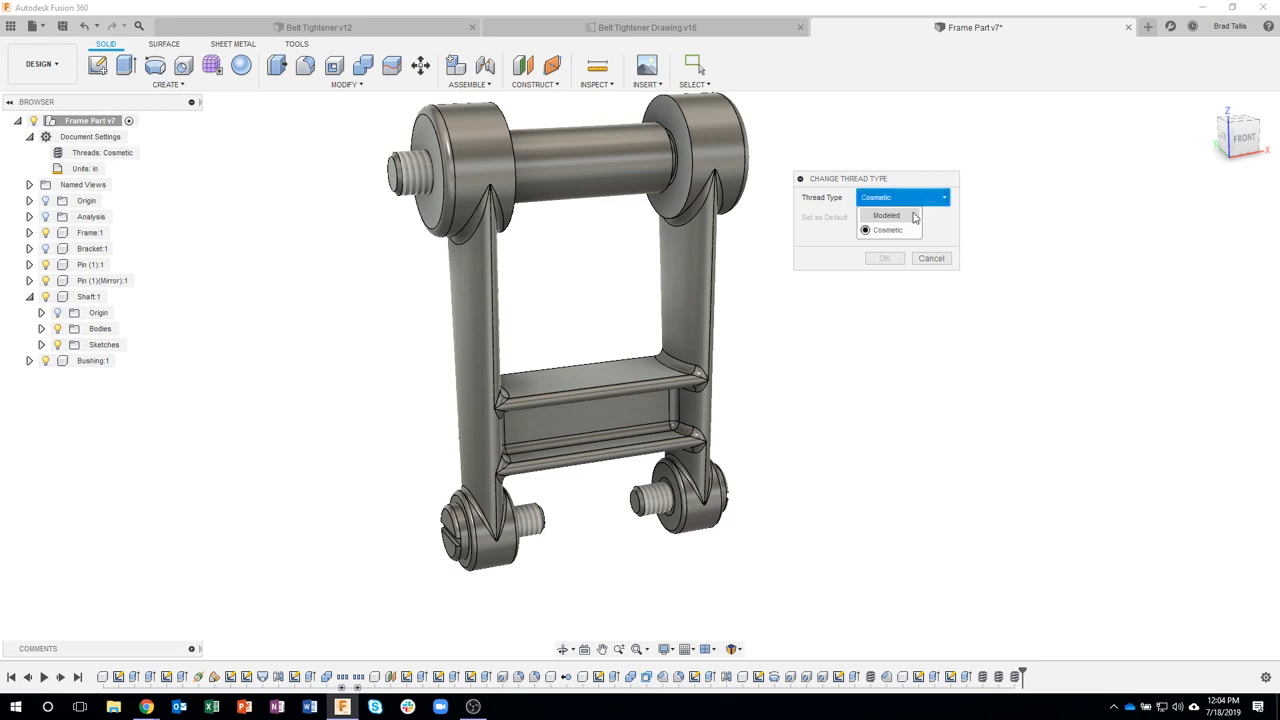
{"action": "left_click", "coordinate": [912, 216]}
{"action": "left_click", "coordinate": [885, 258]}
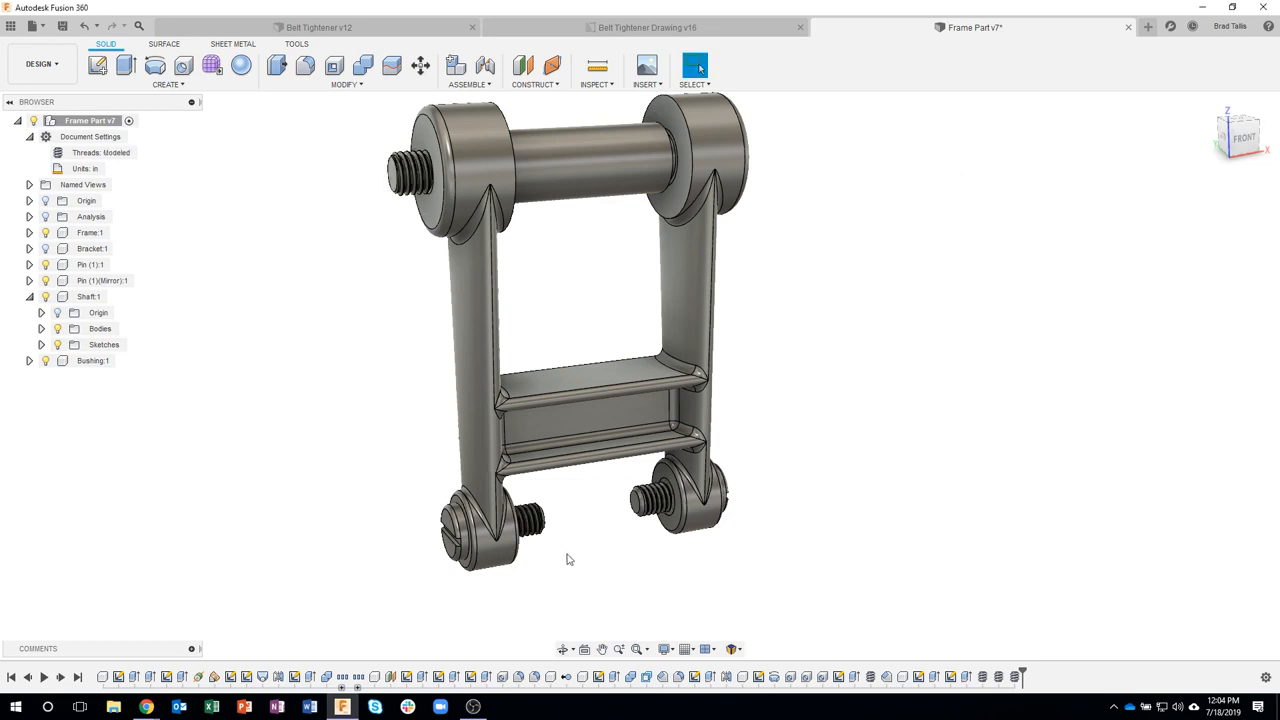
{"action": "middle_click_drag", "start_coordinate": [624, 558], "coordinate": [186, 200], "text": "shift"}
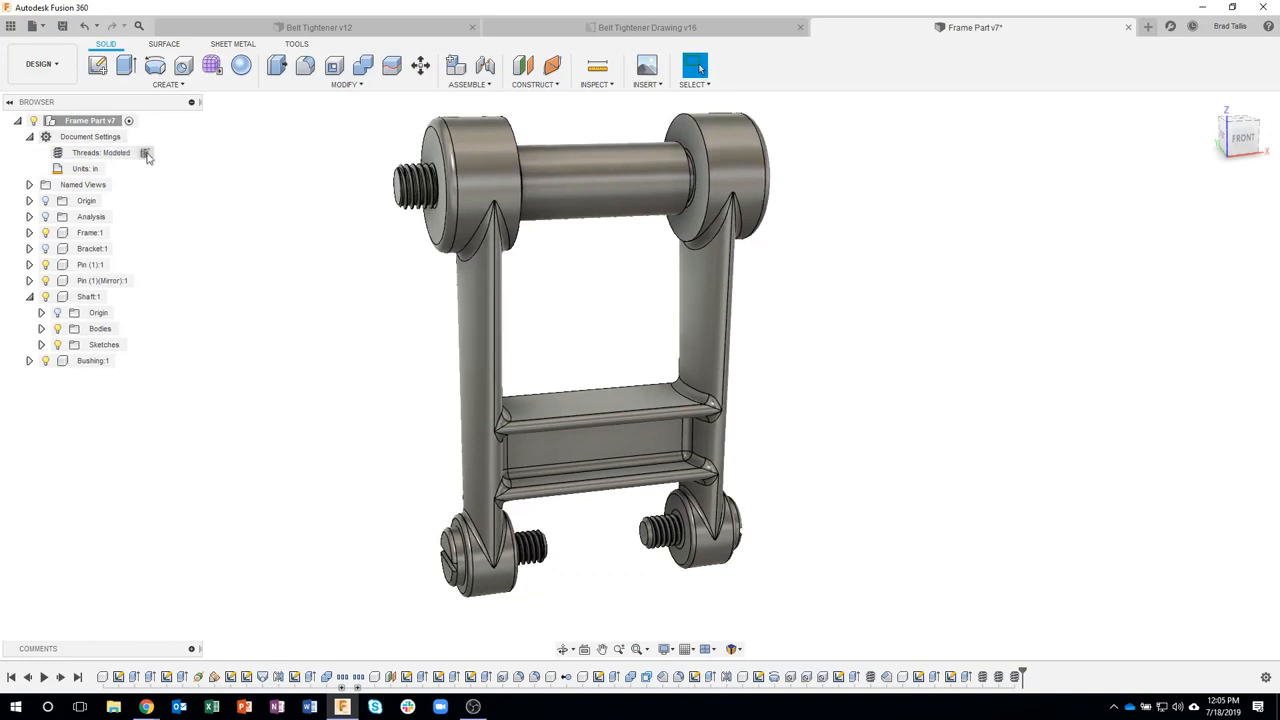
- Set the document's thread type back to Cosmetic and show the Bracket component again
{"action": "left_click", "coordinate": [145, 154]}
{"action": "left_click", "coordinate": [920, 198]}
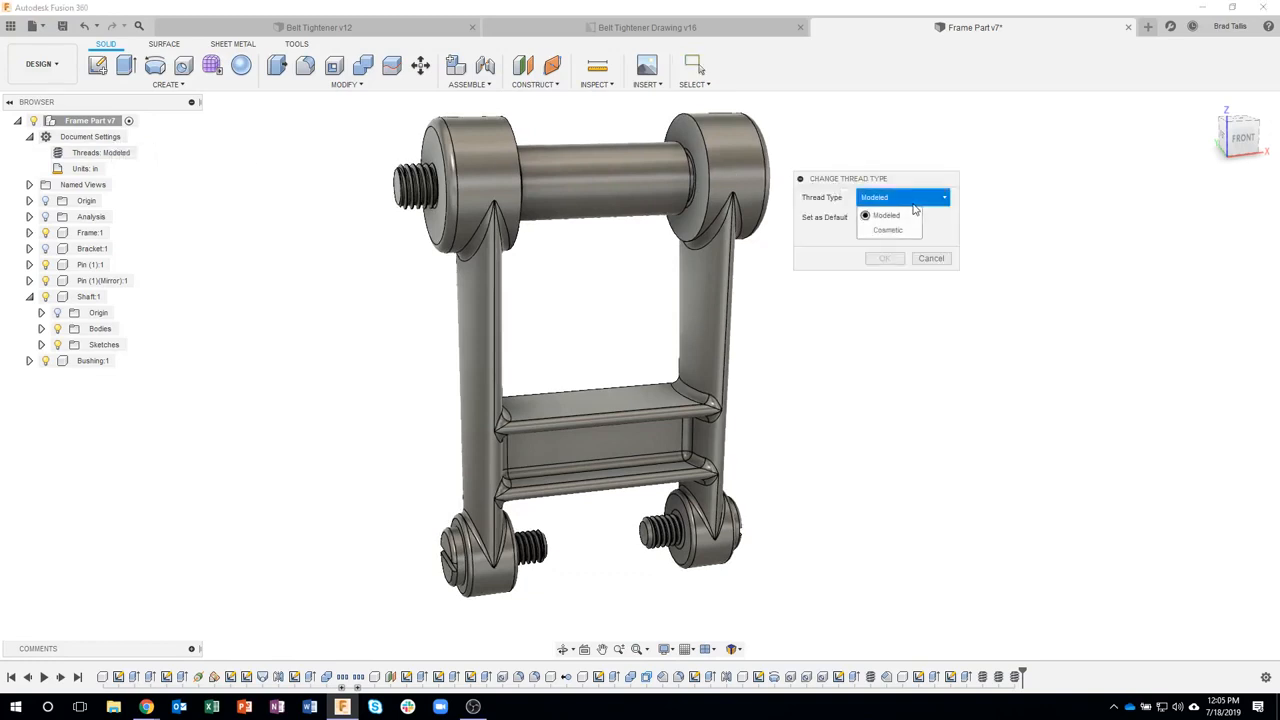
{"action": "left_click", "coordinate": [905, 229]}
{"action": "left_click", "coordinate": [884, 261]}
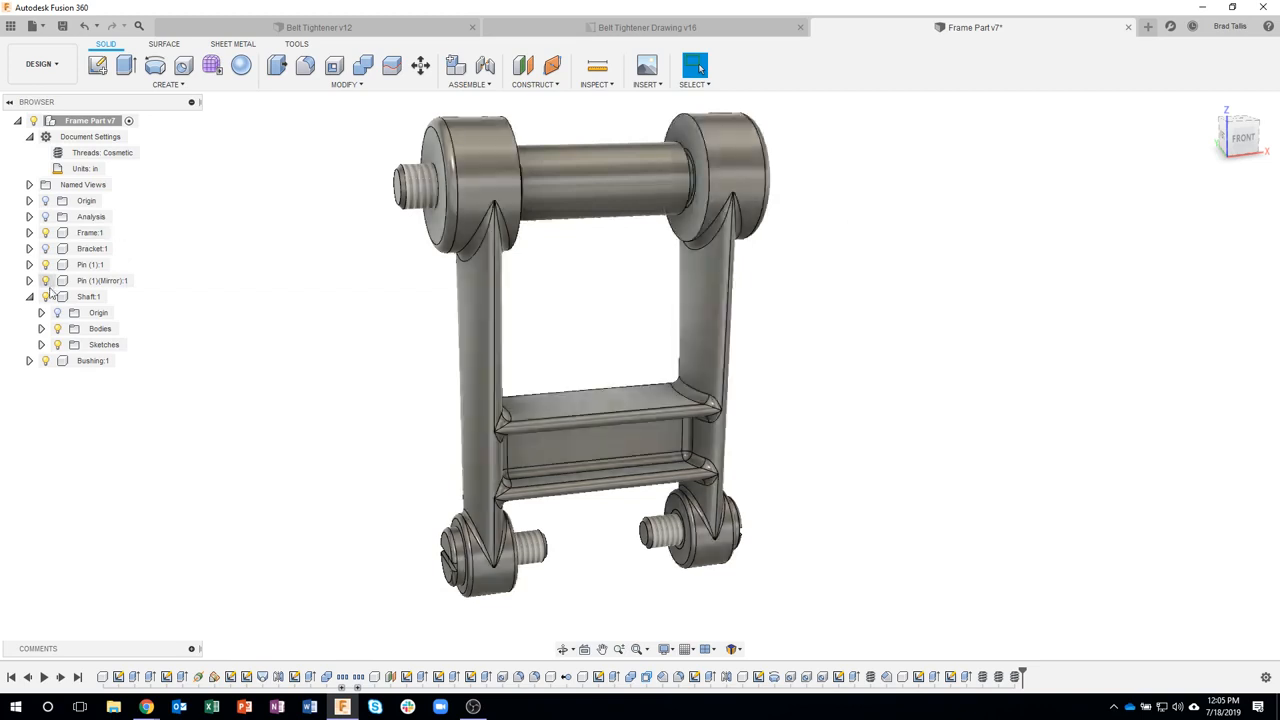
{"action": "left_click", "coordinate": [45, 248]}
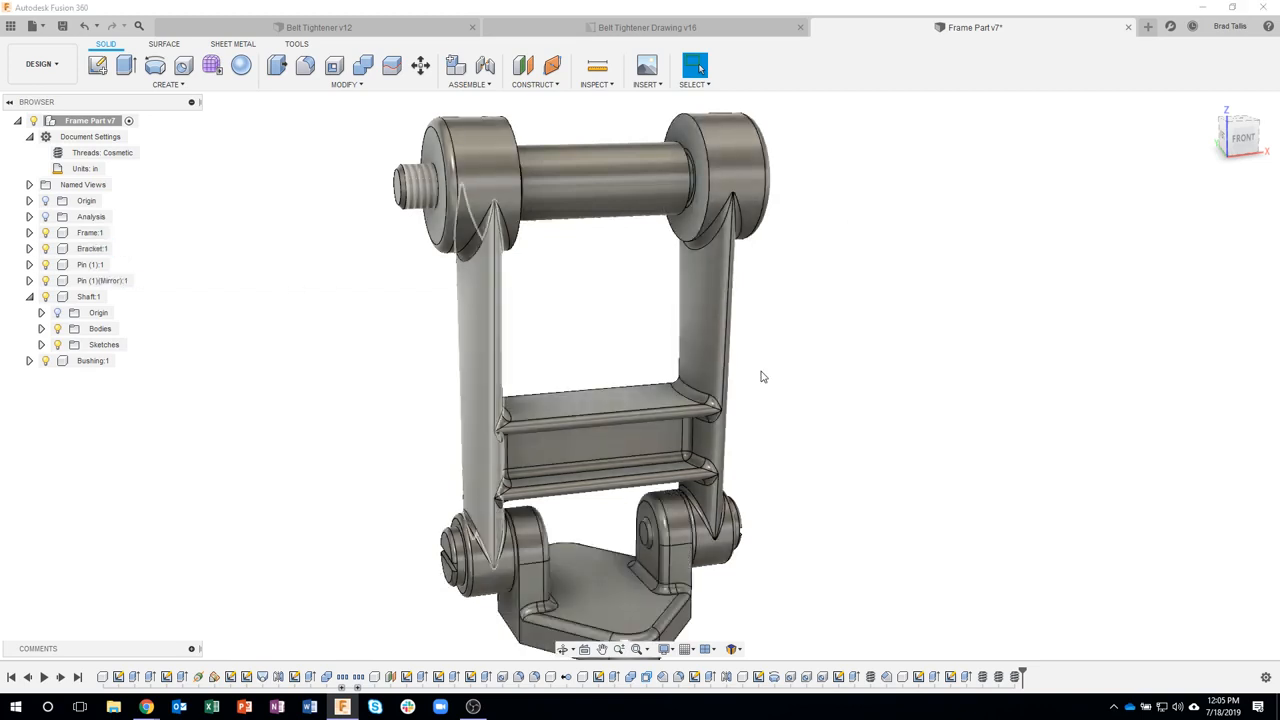
- Open the PULLEY sheet of the Belt Tightener Drawing and examine the dimensions and extended edges in section view C-C
{"action": "left_click", "coordinate": [591, 30]}
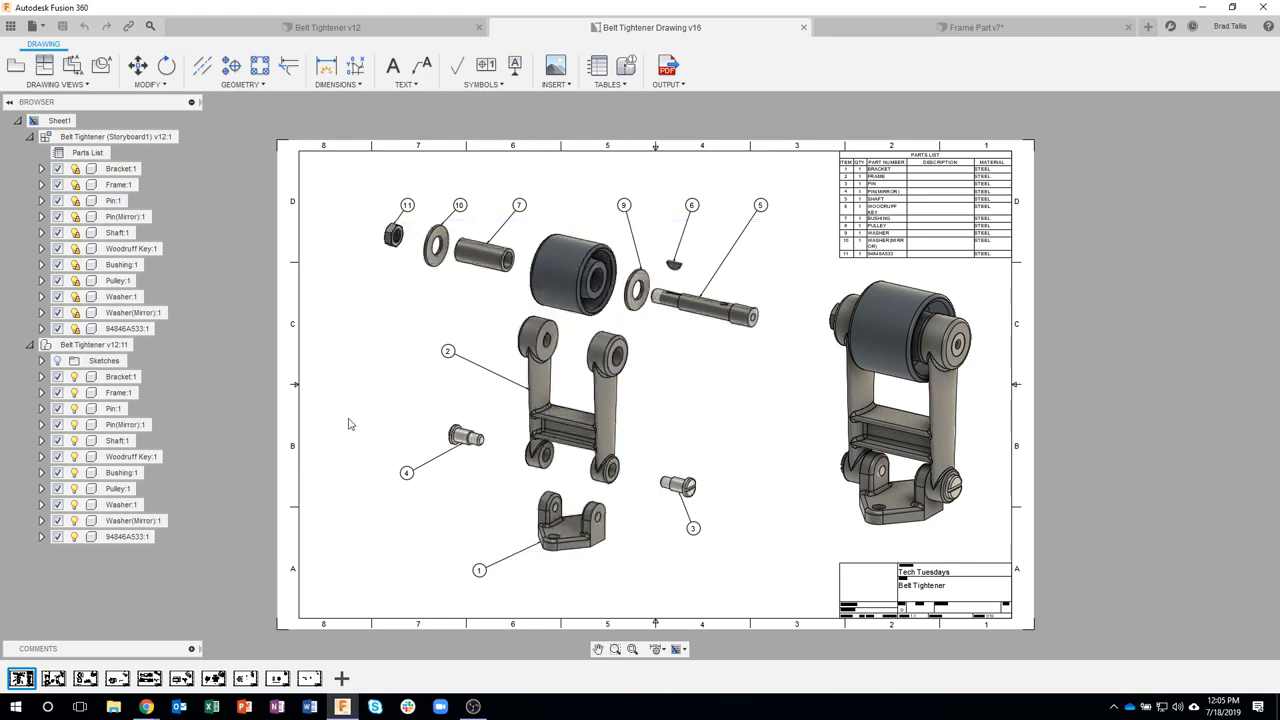
{"action": "left_click", "coordinate": [181, 678]}
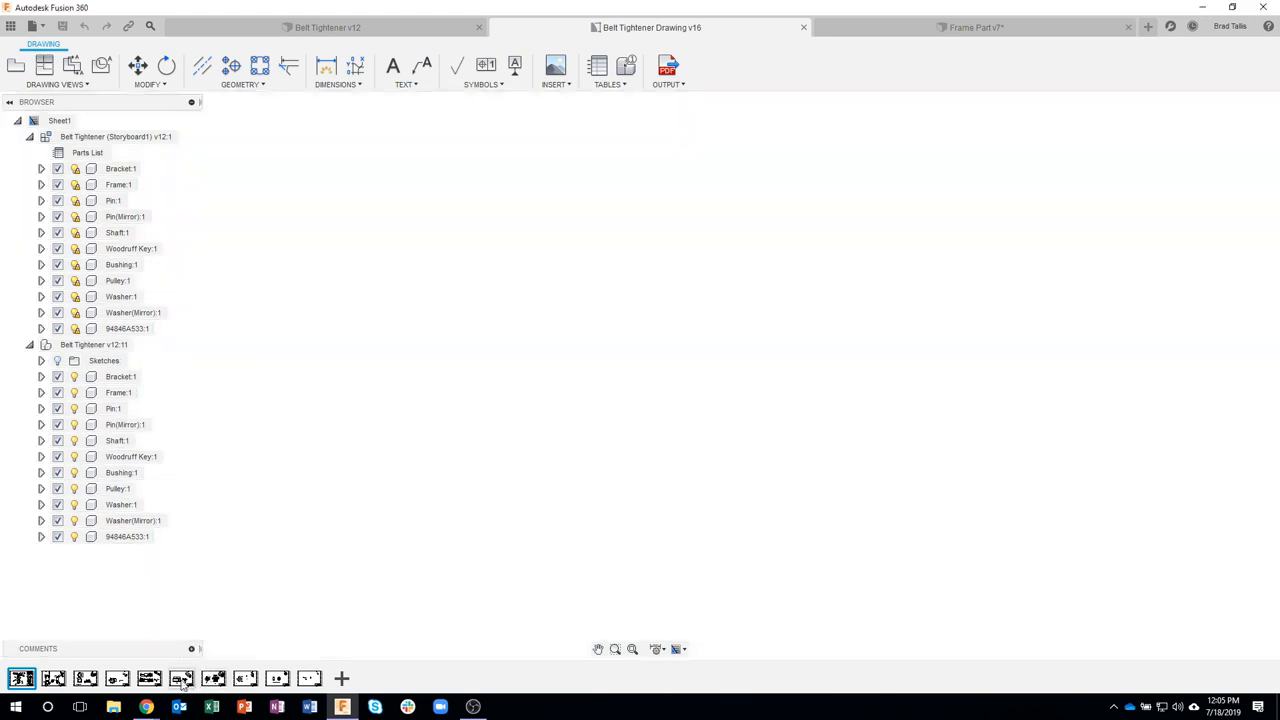
{"action": "left_click", "coordinate": [215, 679]}
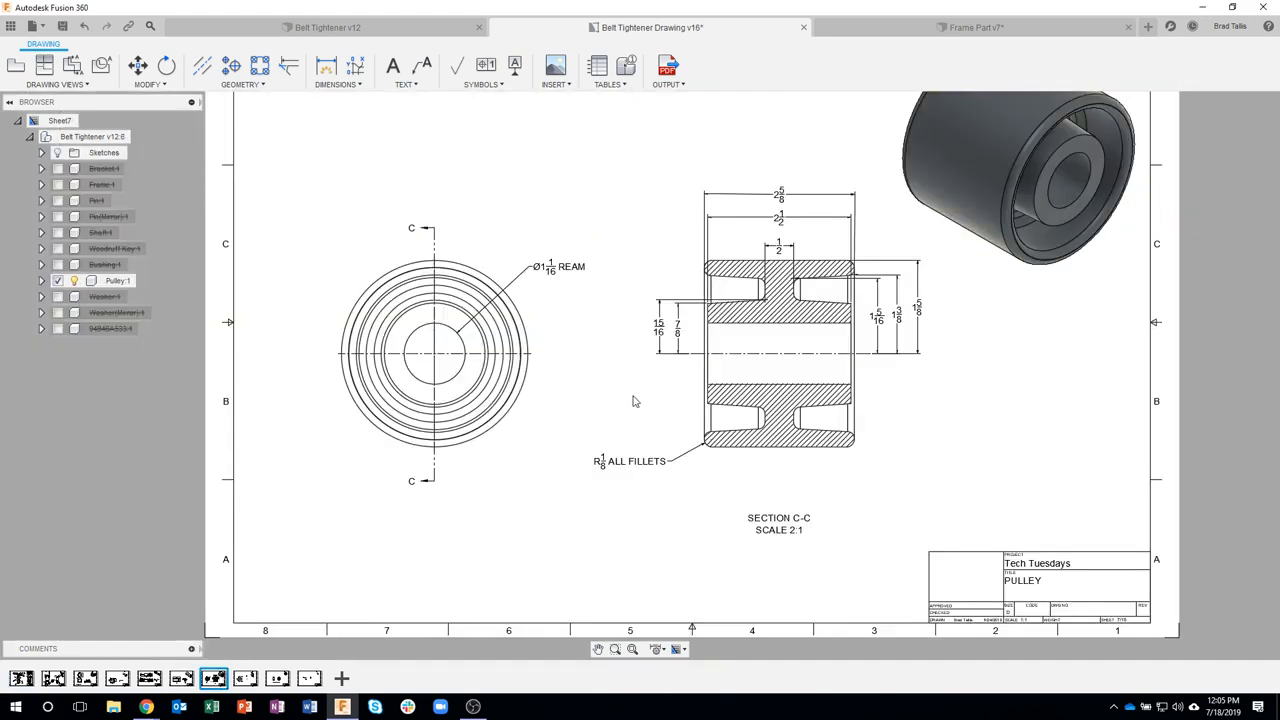
{"action": "scroll", "coordinate": [905, 456], "scroll_direction": "down", "scroll_amount": 3}
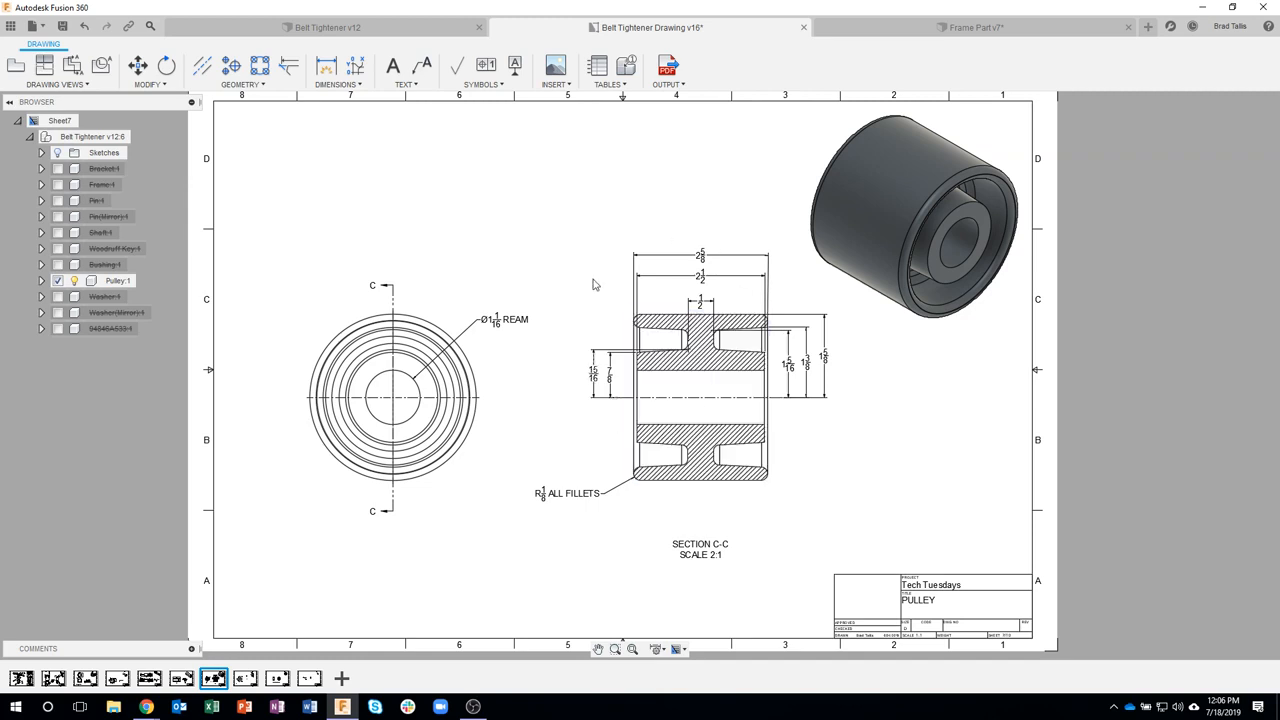
{"action": "scroll", "coordinate": [835, 433], "scroll_direction": "up", "scroll_amount": 1}
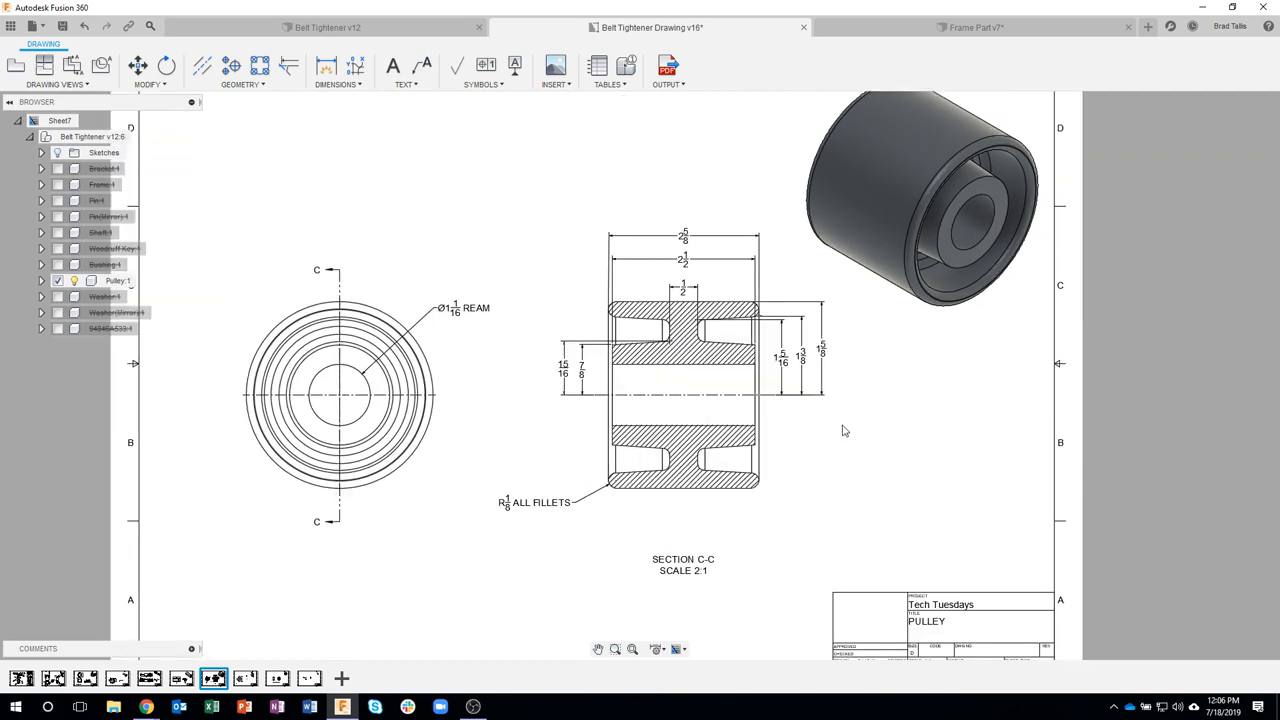
{"action": "scroll", "coordinate": [843, 430], "scroll_direction": "up", "scroll_amount": 2}
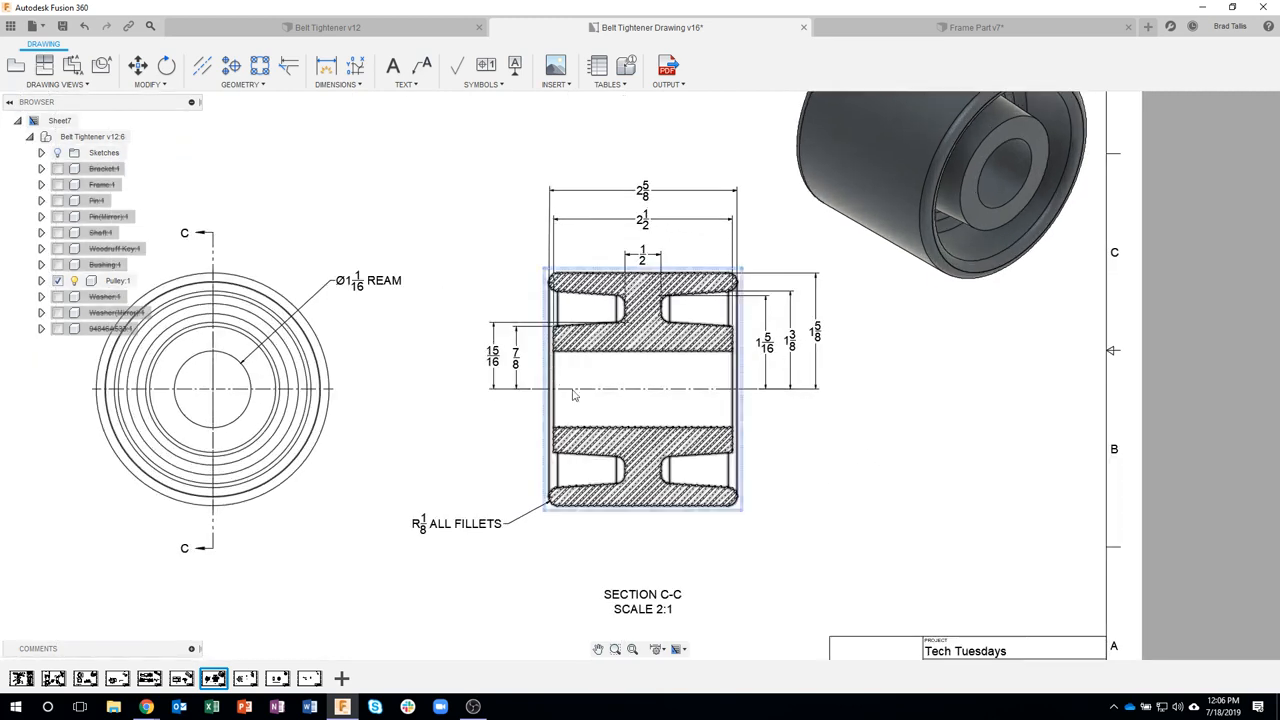
{"action": "scroll", "coordinate": [765, 270], "scroll_direction": "up", "scroll_amount": 1}
{"action": "scroll", "coordinate": [740, 297], "scroll_direction": "up", "scroll_amount": 3}
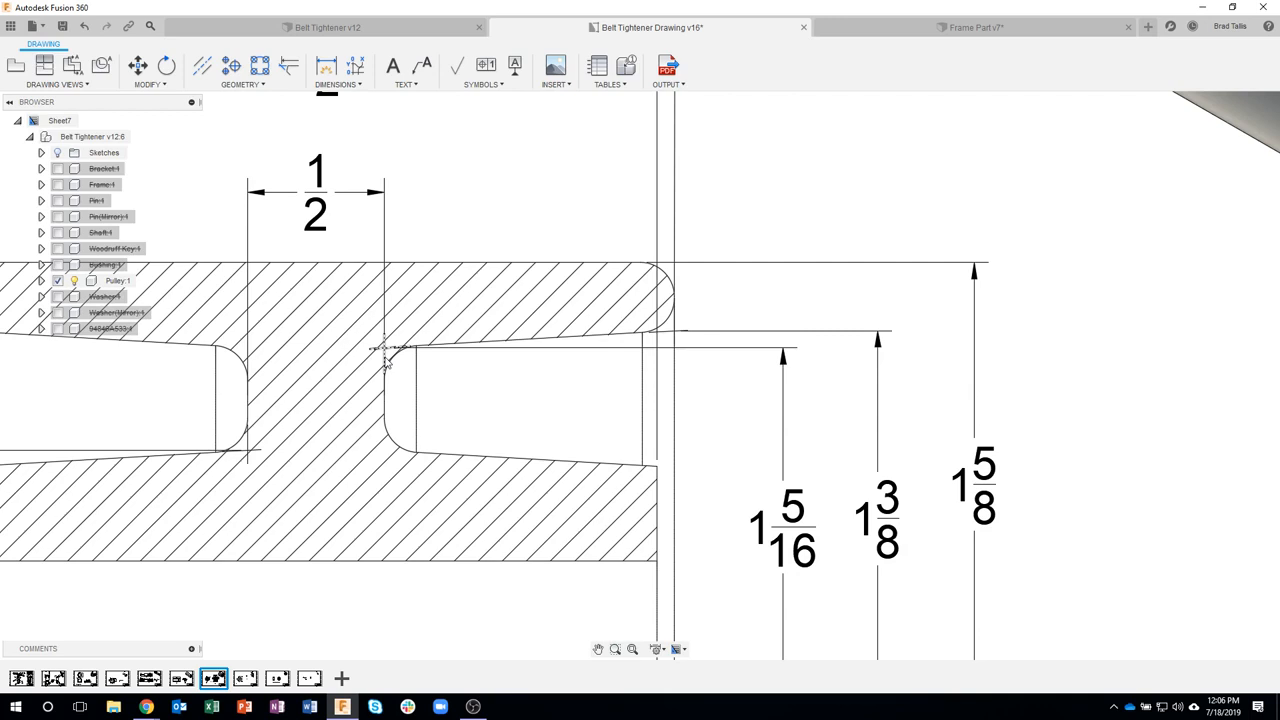
{"action": "left_click", "coordinate": [289, 67]}
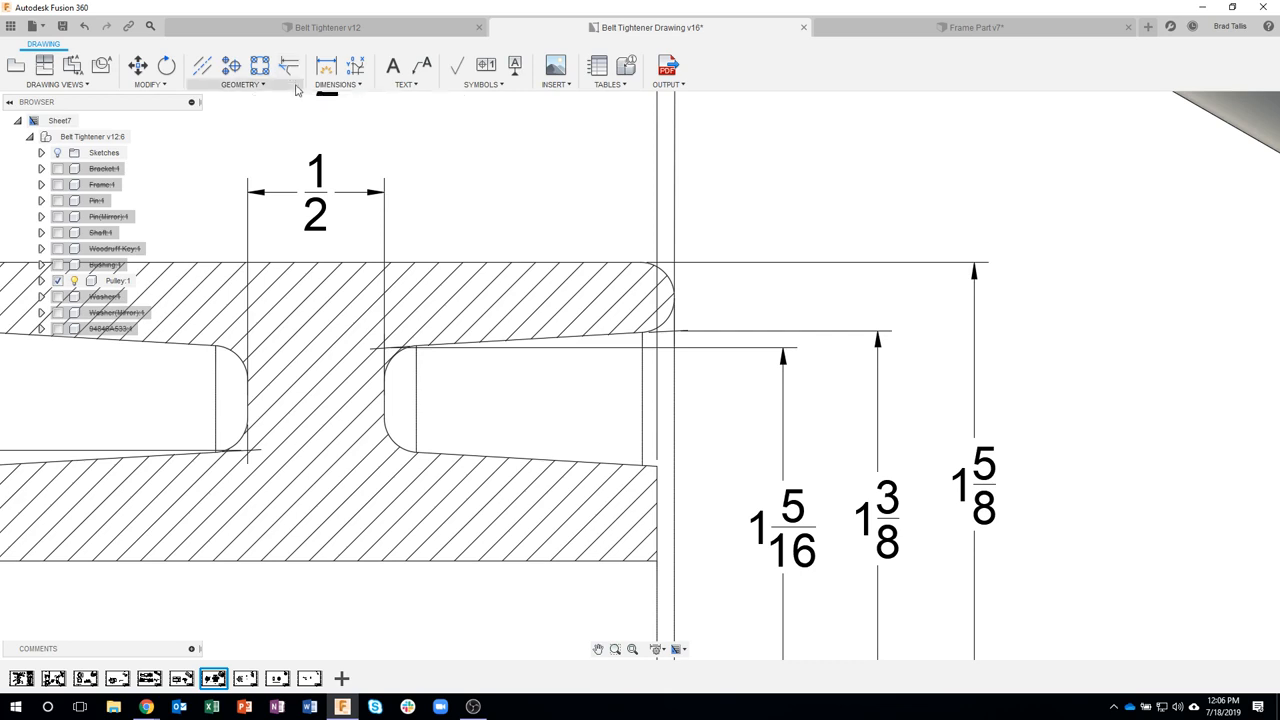
{"action": "left_click", "coordinate": [386, 355]}
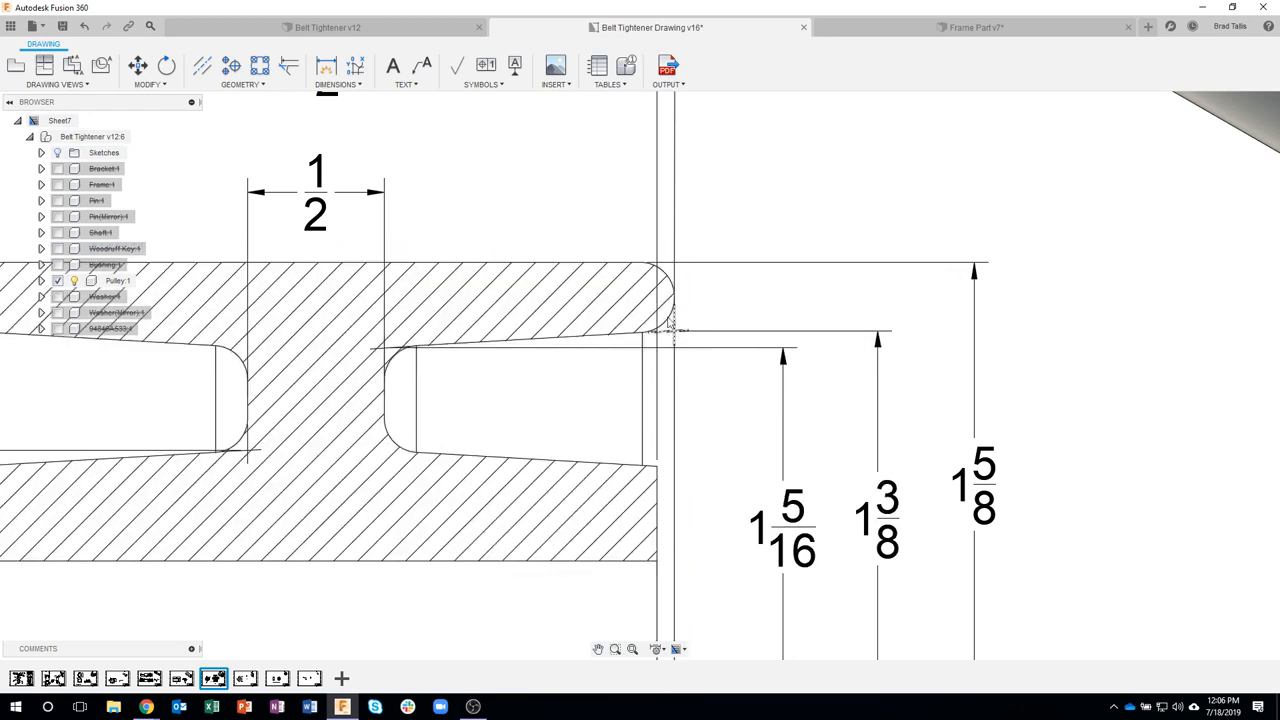
{"action": "scroll", "coordinate": [750, 440], "scroll_direction": "down", "scroll_amount": 6}
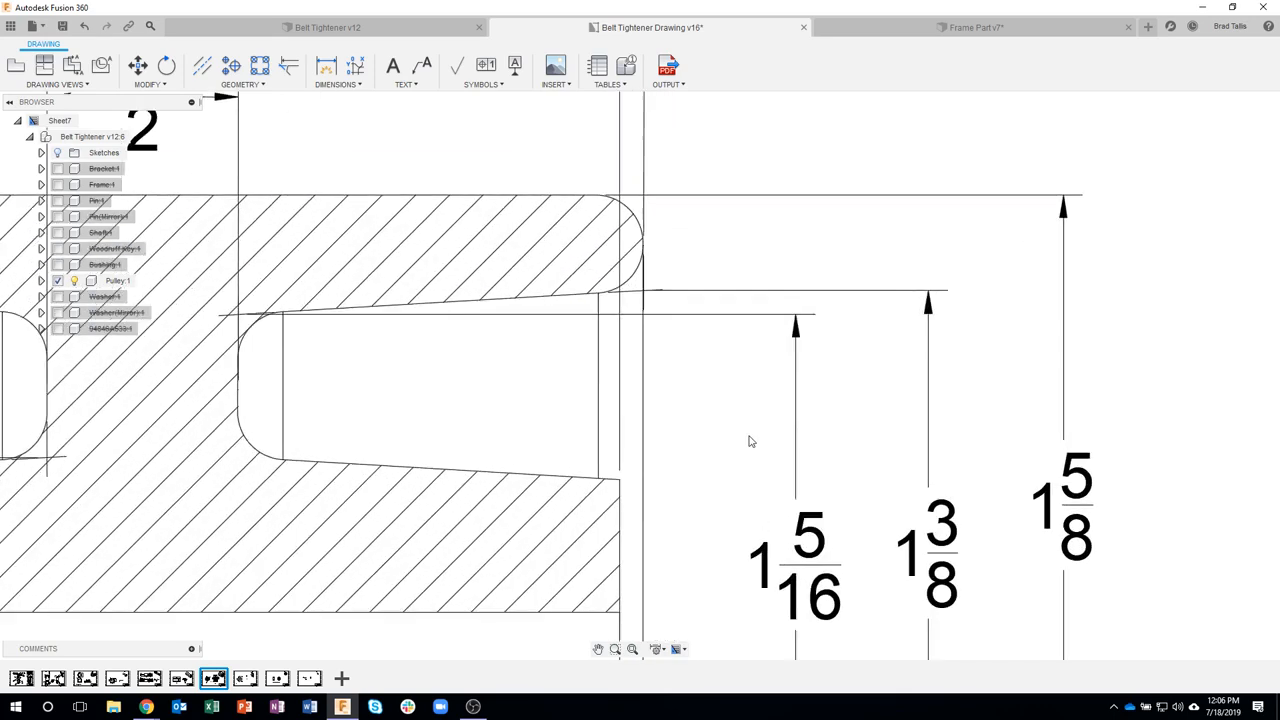
{"action": "middle_click_drag", "start_coordinate": [750, 440], "coordinate": [750, 320]}
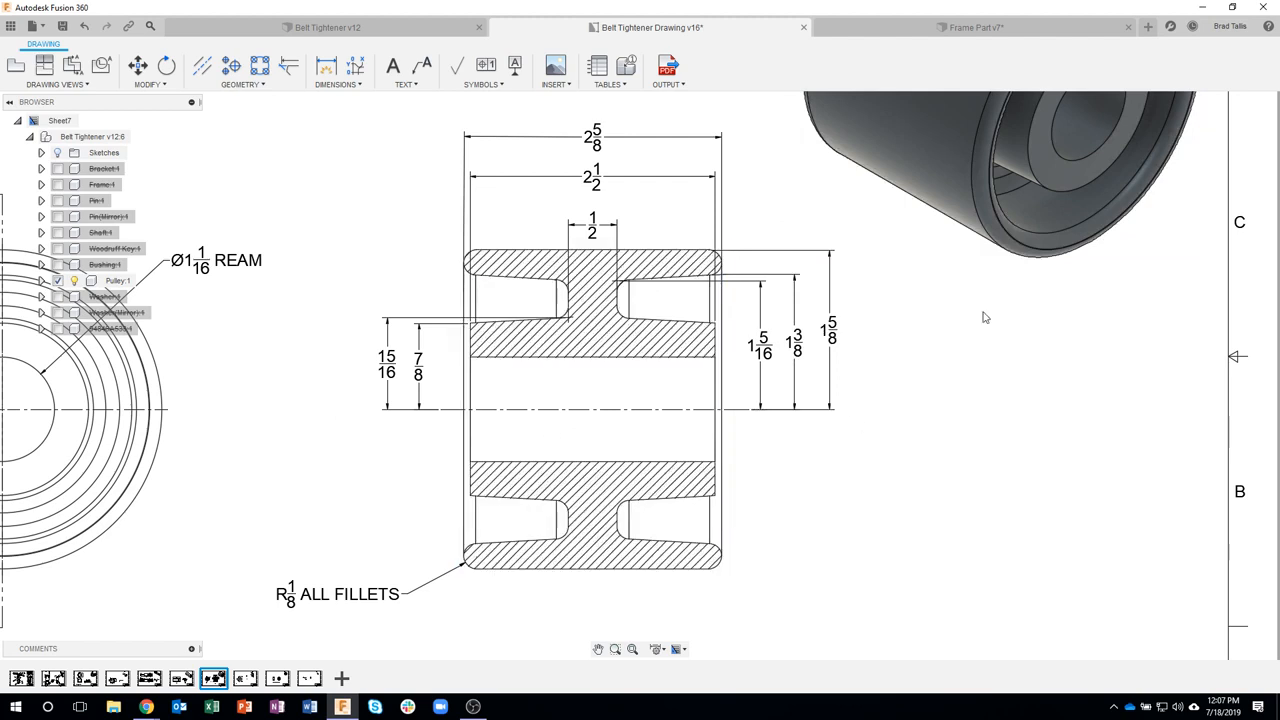
- Return to the Frame Part design and create a new component under the top-level assembly named Pulley
{"action": "left_click", "coordinate": [960, 27]}
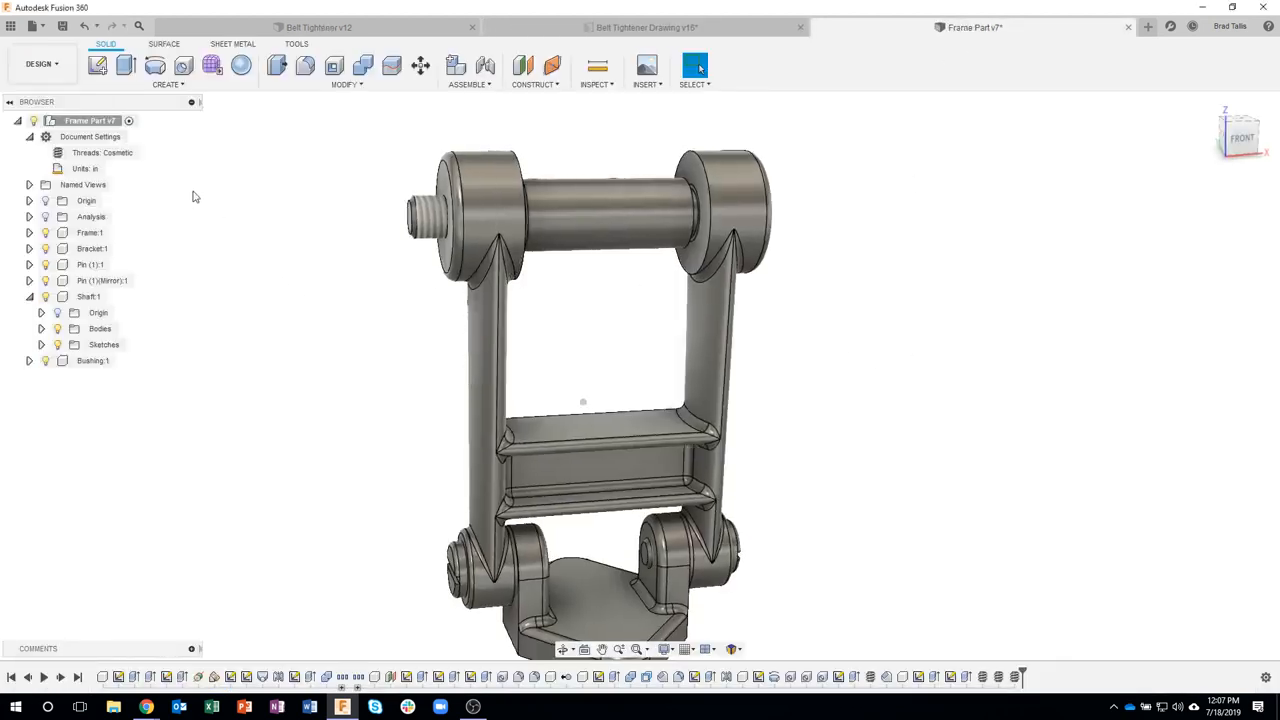
{"action": "left_click", "coordinate": [29, 296]}
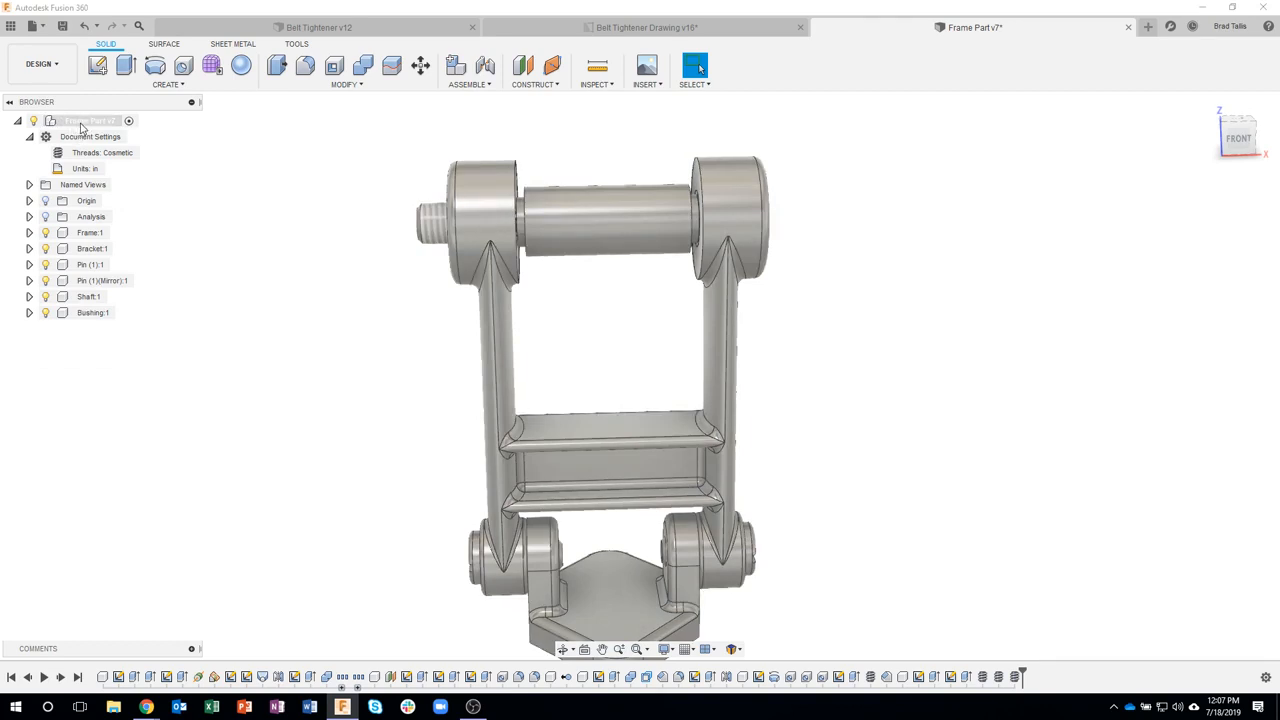
{"action": "right_click", "coordinate": [85, 129]}
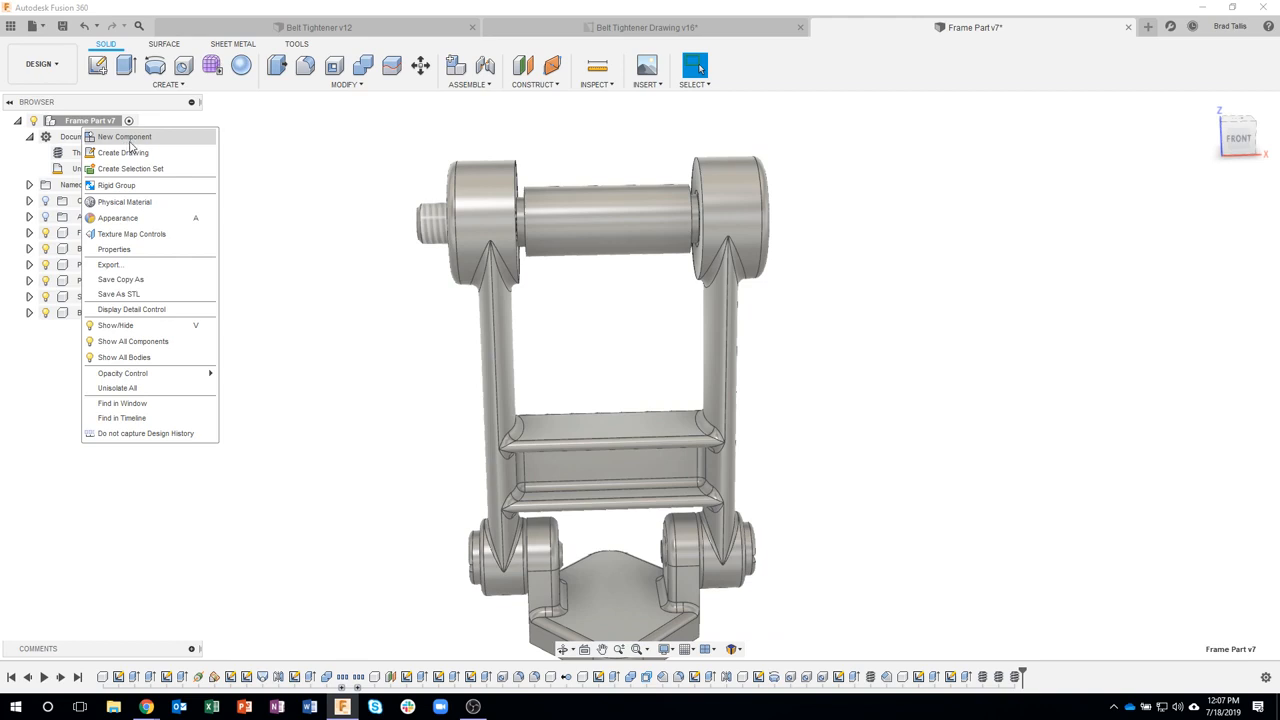
{"action": "left_click", "coordinate": [127, 139]}
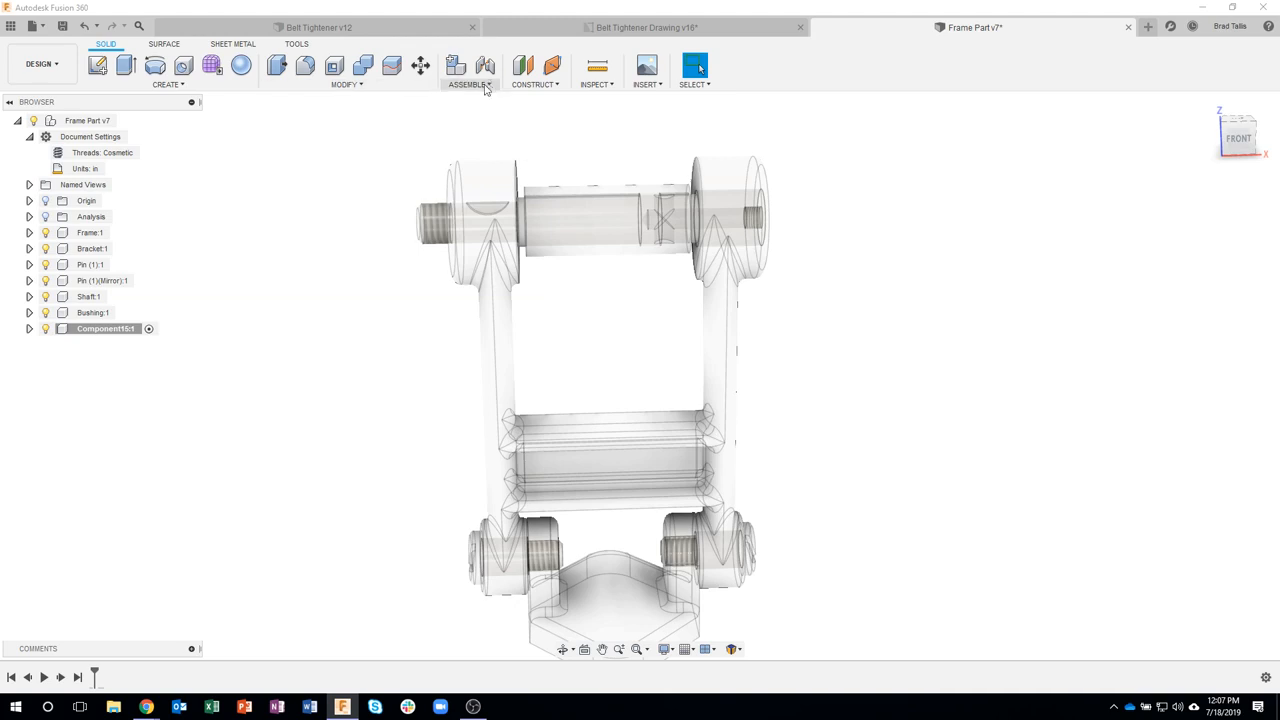
{"action": "double_click", "coordinate": [97, 331]}
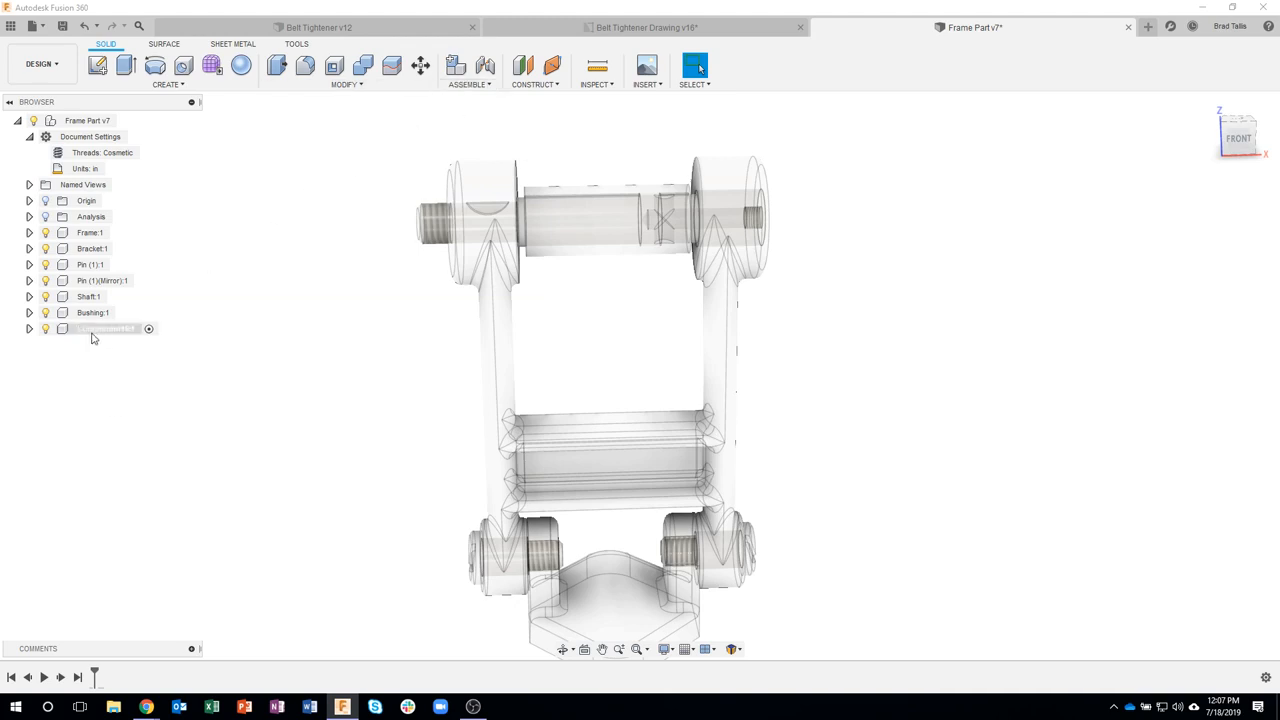
{"action": "left_click", "coordinate": [92, 333]}
{"action": "left_click", "coordinate": [92, 333]}
{"action": "type", "text": "Pu"}
{"action": "key", "text": "Return"}
- Start a sketch in the Pulley component on the vertical XZ origin plane facing the front view
{"action": "middle_click_drag", "start_coordinate": [303, 390], "coordinate": [155, 77], "text": "shift"}
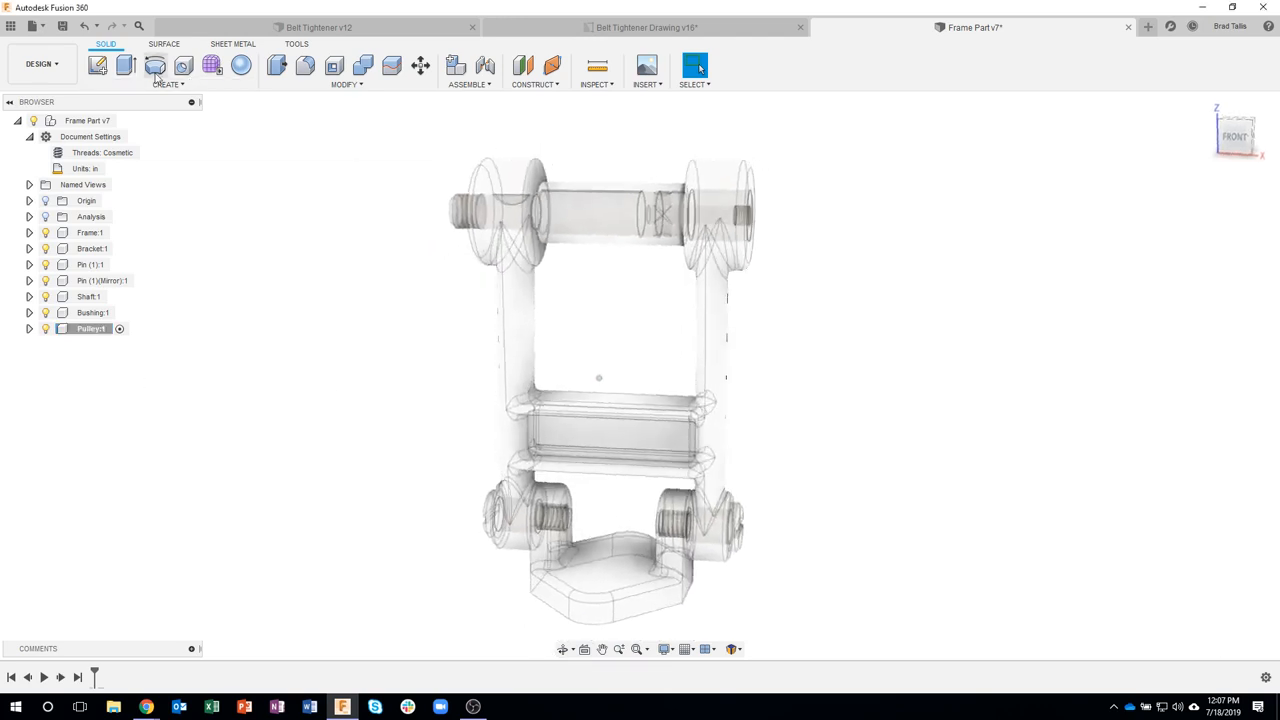
{"action": "left_click", "coordinate": [97, 66]}
{"action": "left_click", "coordinate": [650, 487]}
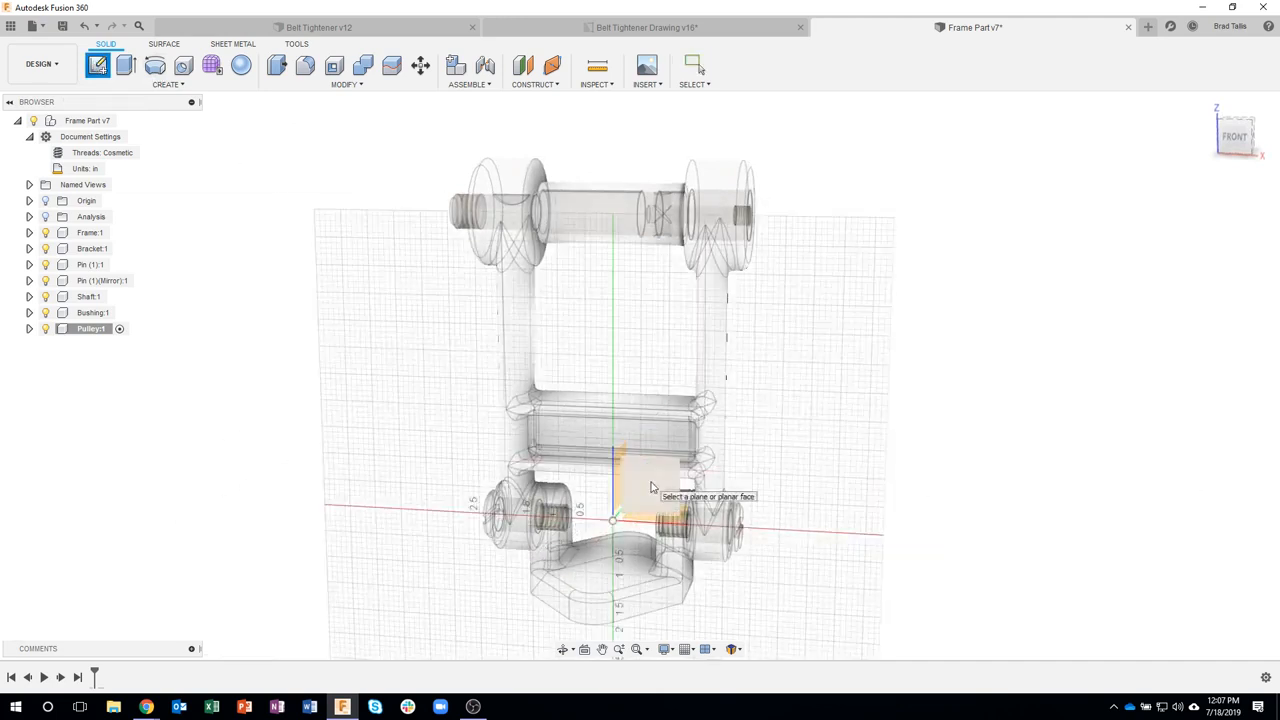
{"action": "scroll", "coordinate": [634, 230], "scroll_direction": "up", "scroll_amount": 5}
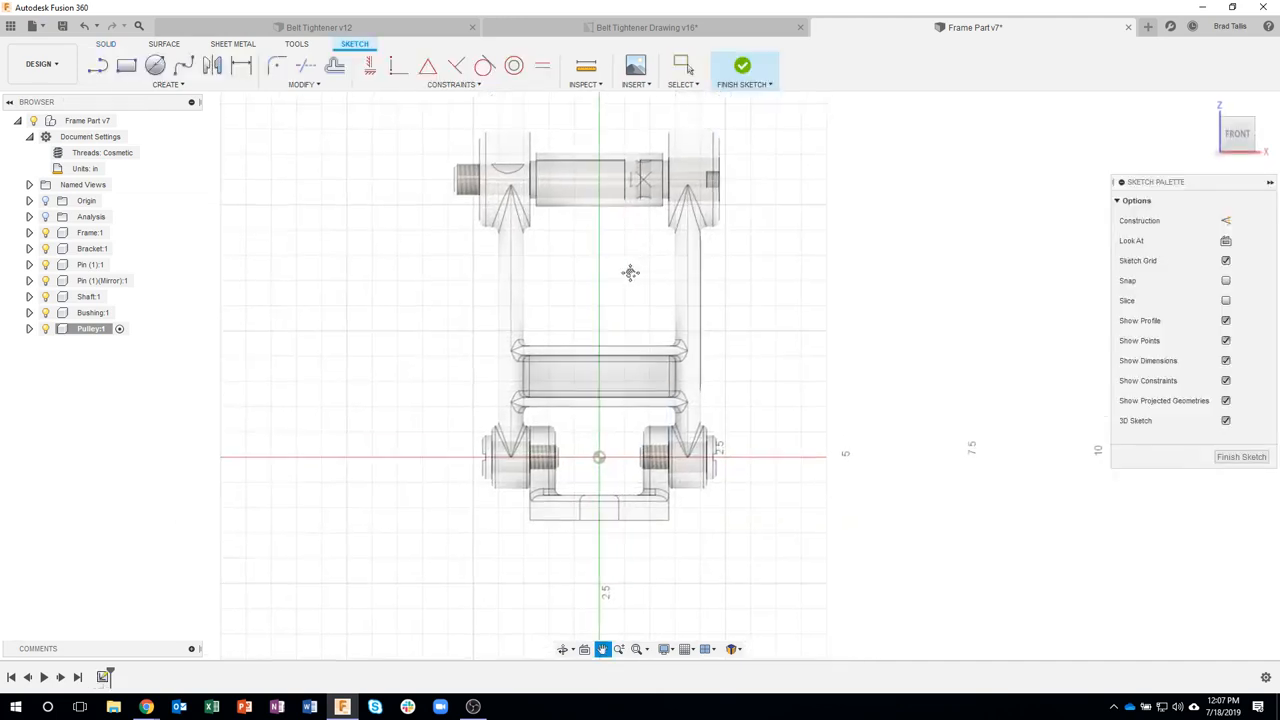
{"action": "scroll", "coordinate": [618, 215], "scroll_direction": "up", "scroll_amount": 3}
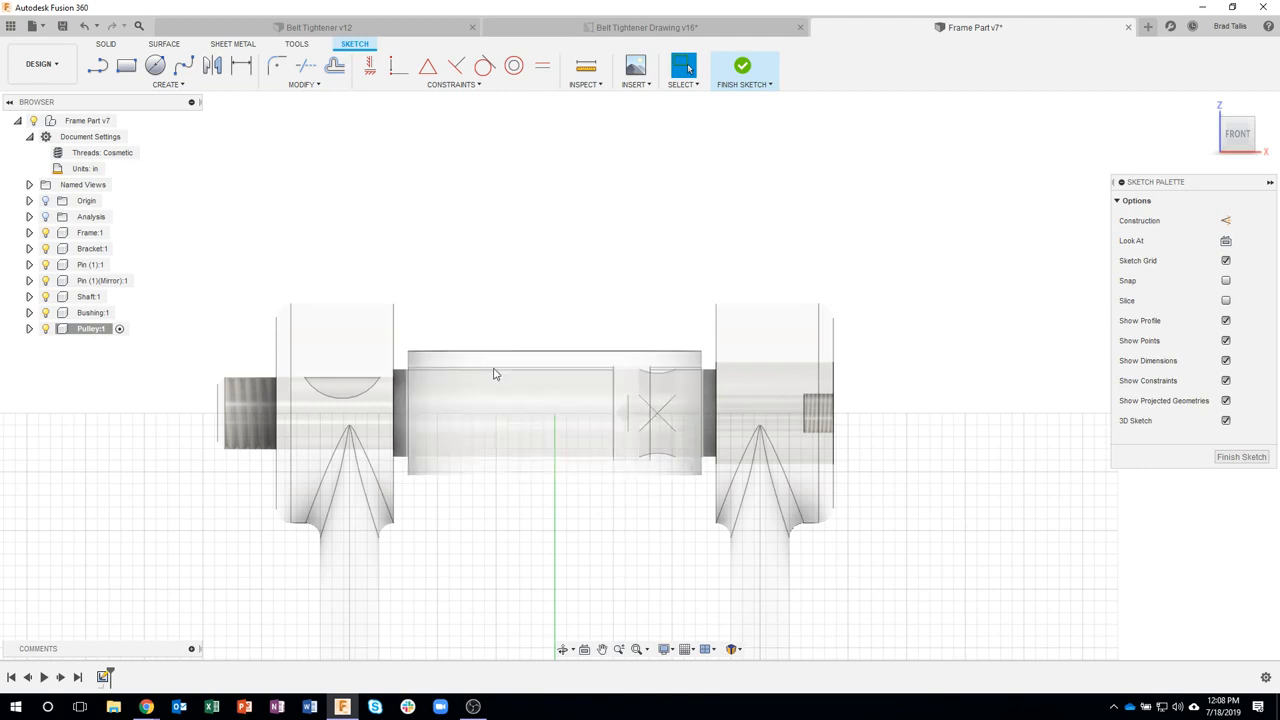
{"action": "left_click", "coordinate": [167, 85]}
{"action": "mouse_move", "coordinate": [164, 338]}
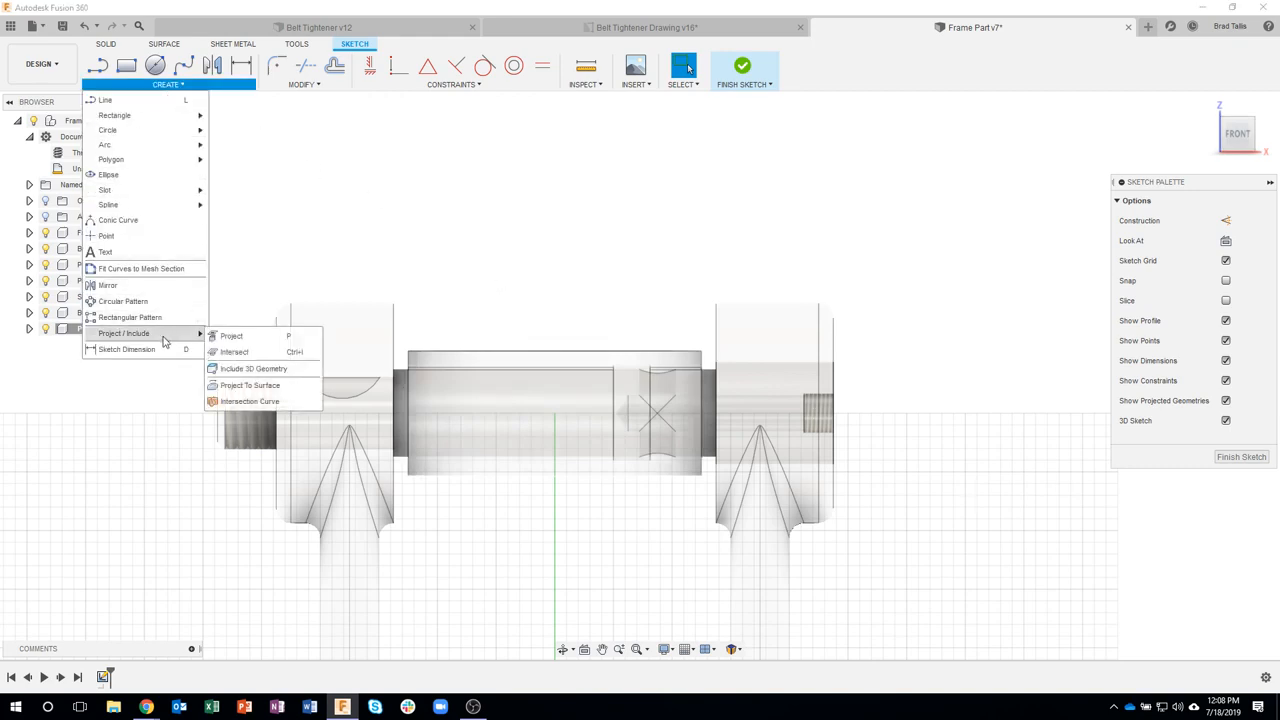
{"action": "left_click", "coordinate": [254, 340]}
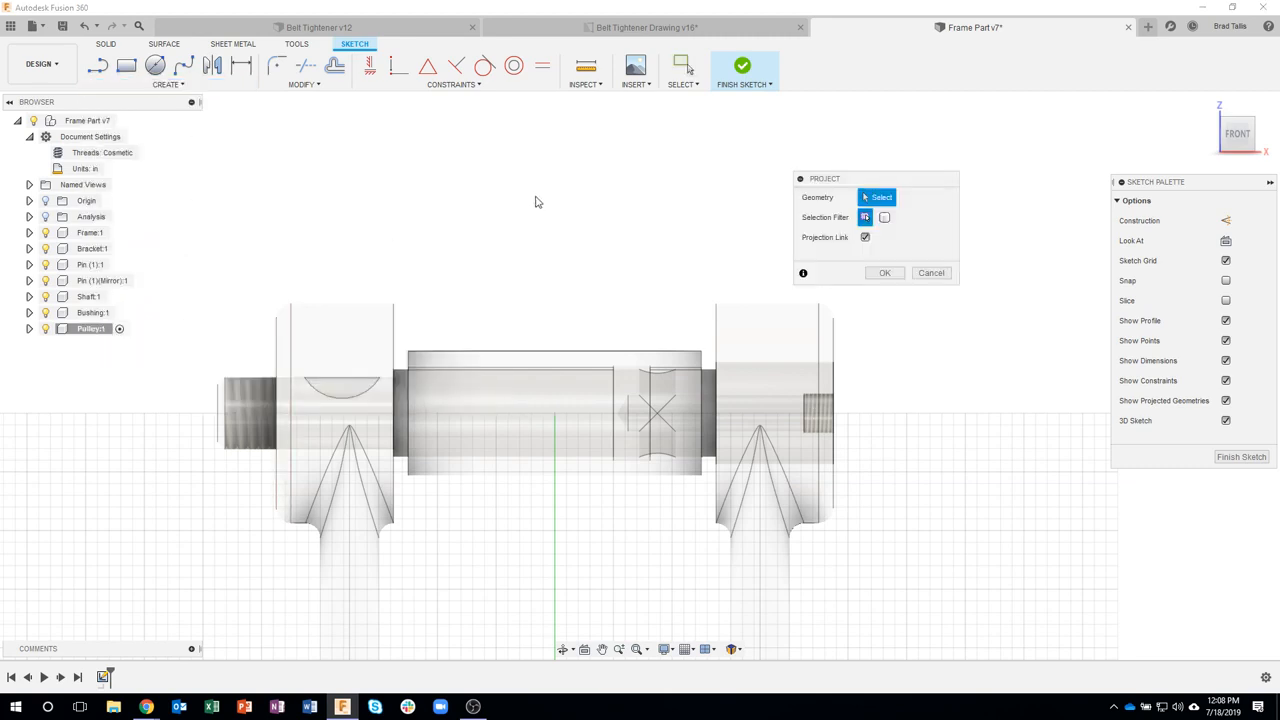
{"action": "left_click", "coordinate": [884, 217]}
{"action": "left_click", "coordinate": [589, 363]}
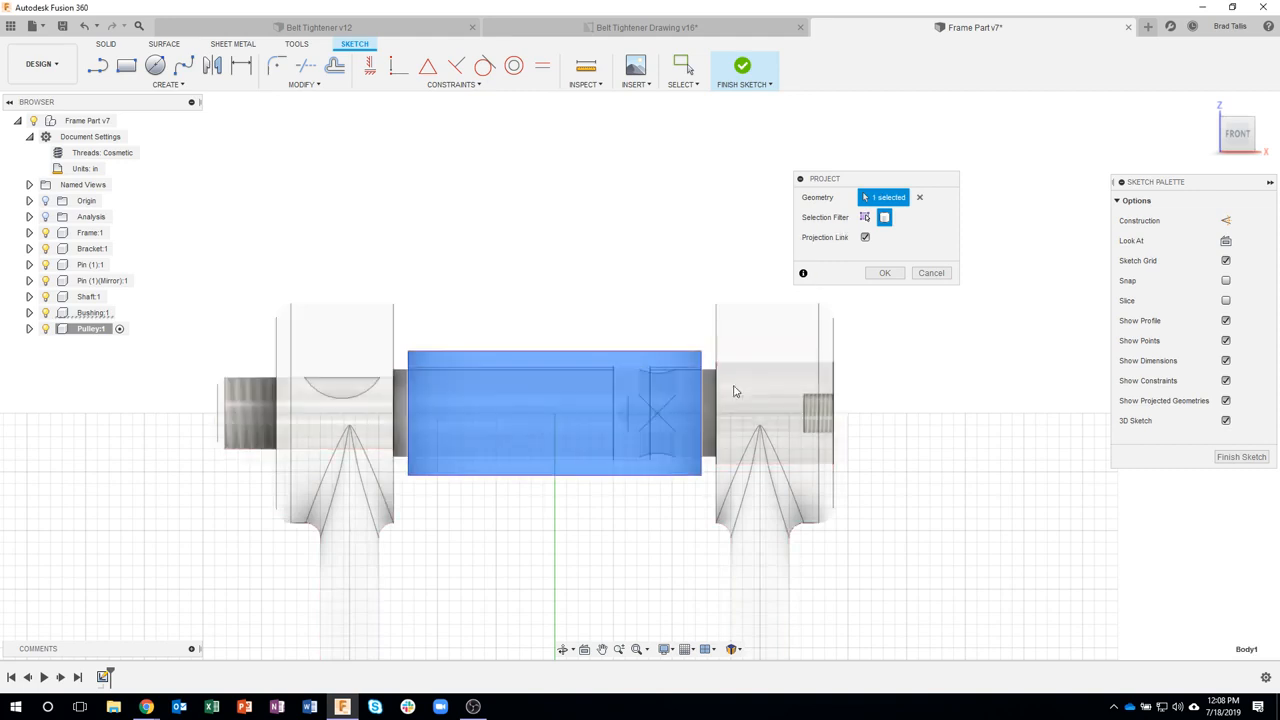
{"action": "left_click", "coordinate": [865, 218]}
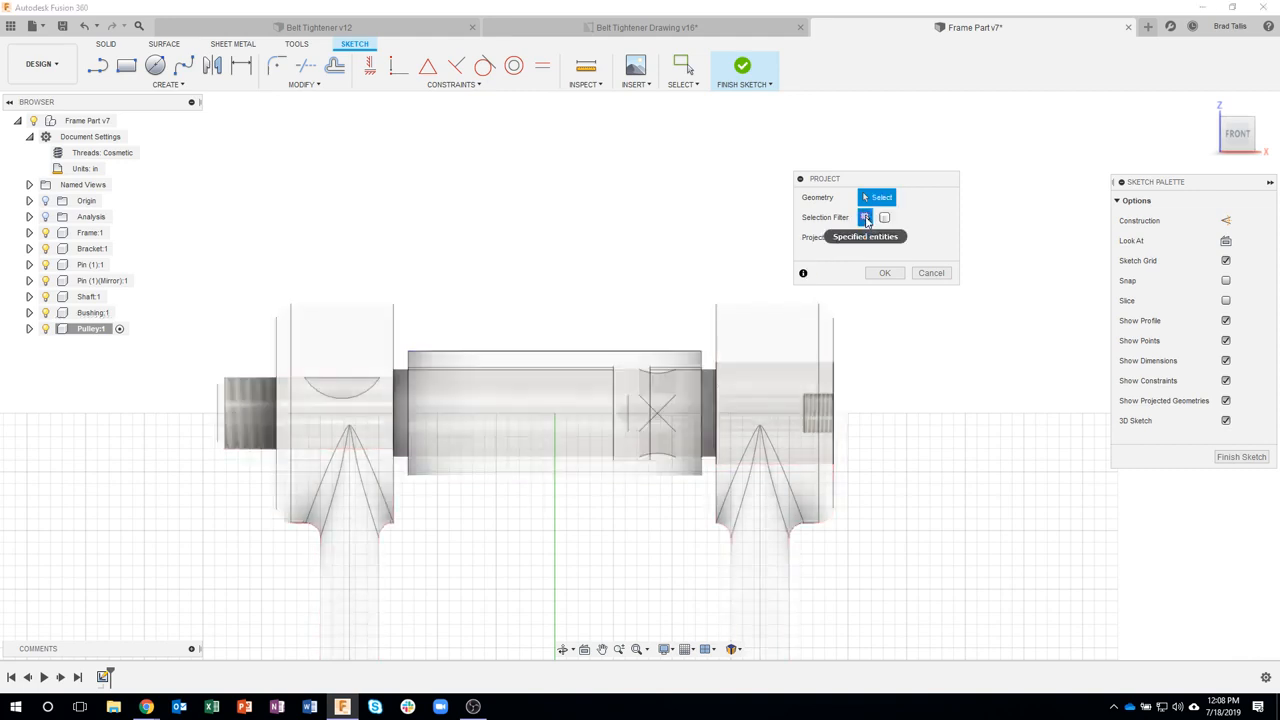
{"action": "left_click", "coordinate": [707, 391]}
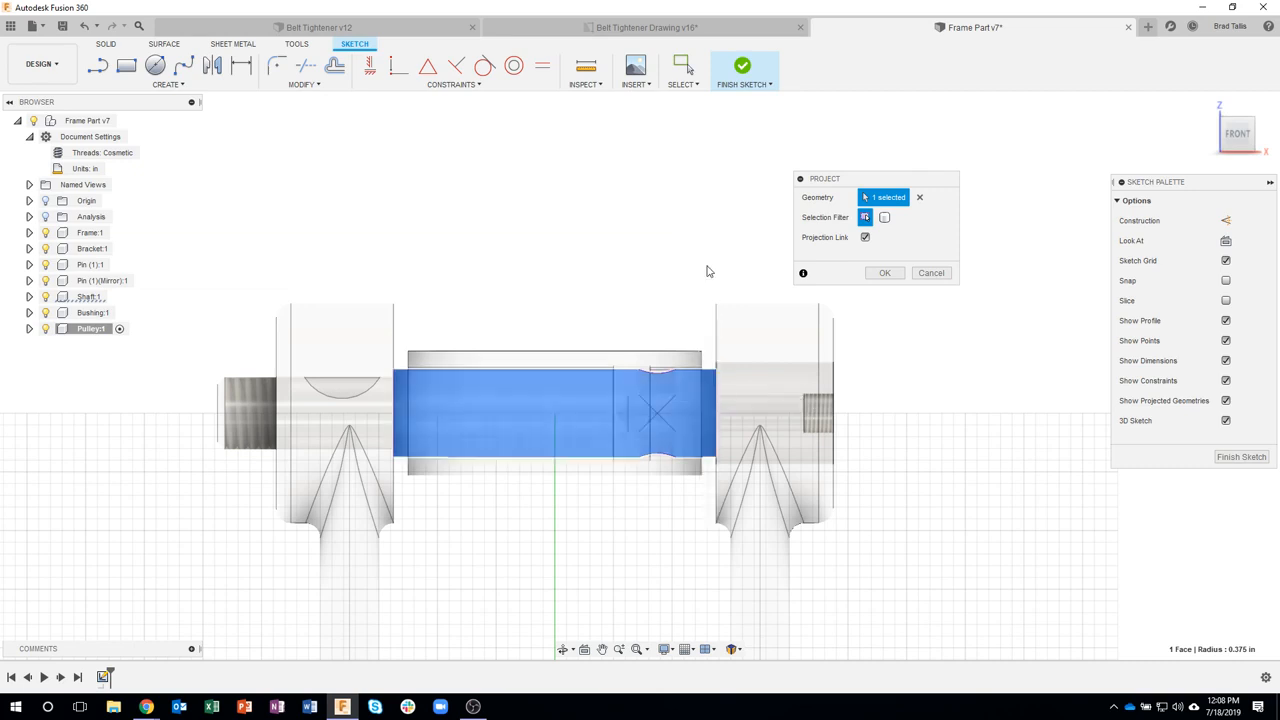
{"action": "left_click", "coordinate": [884, 217]}
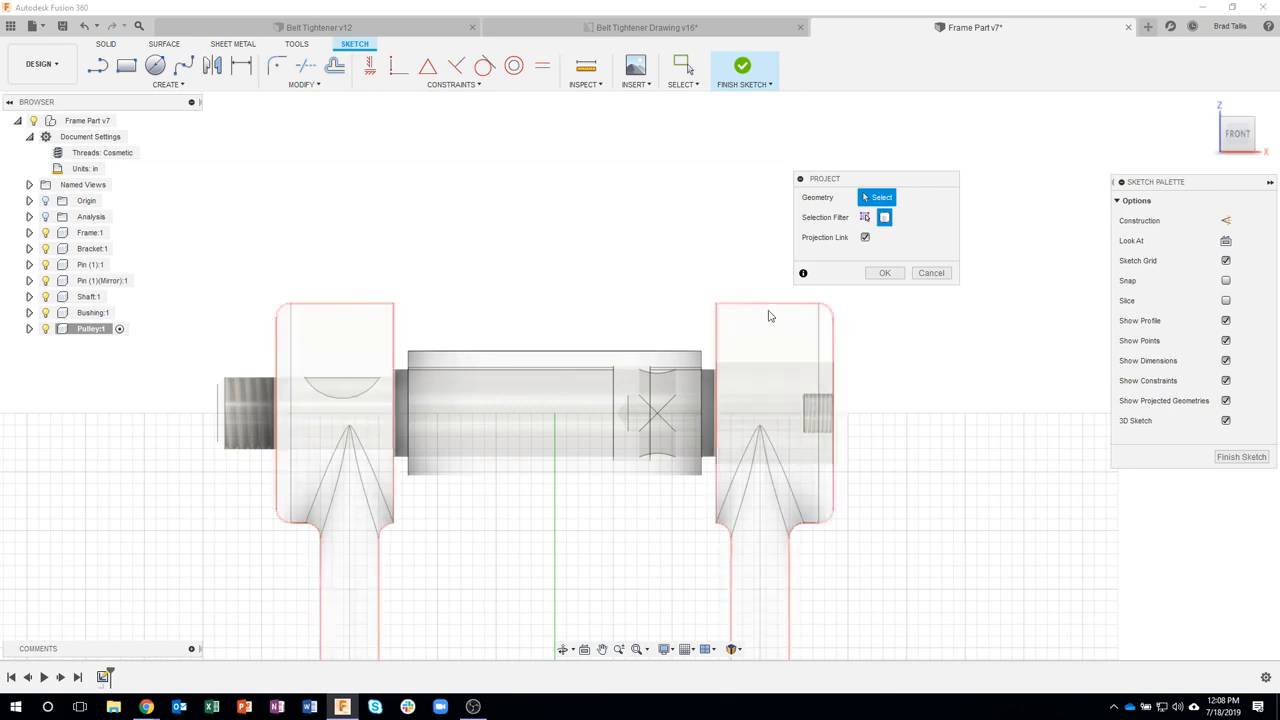
{"action": "left_click", "coordinate": [931, 273]}
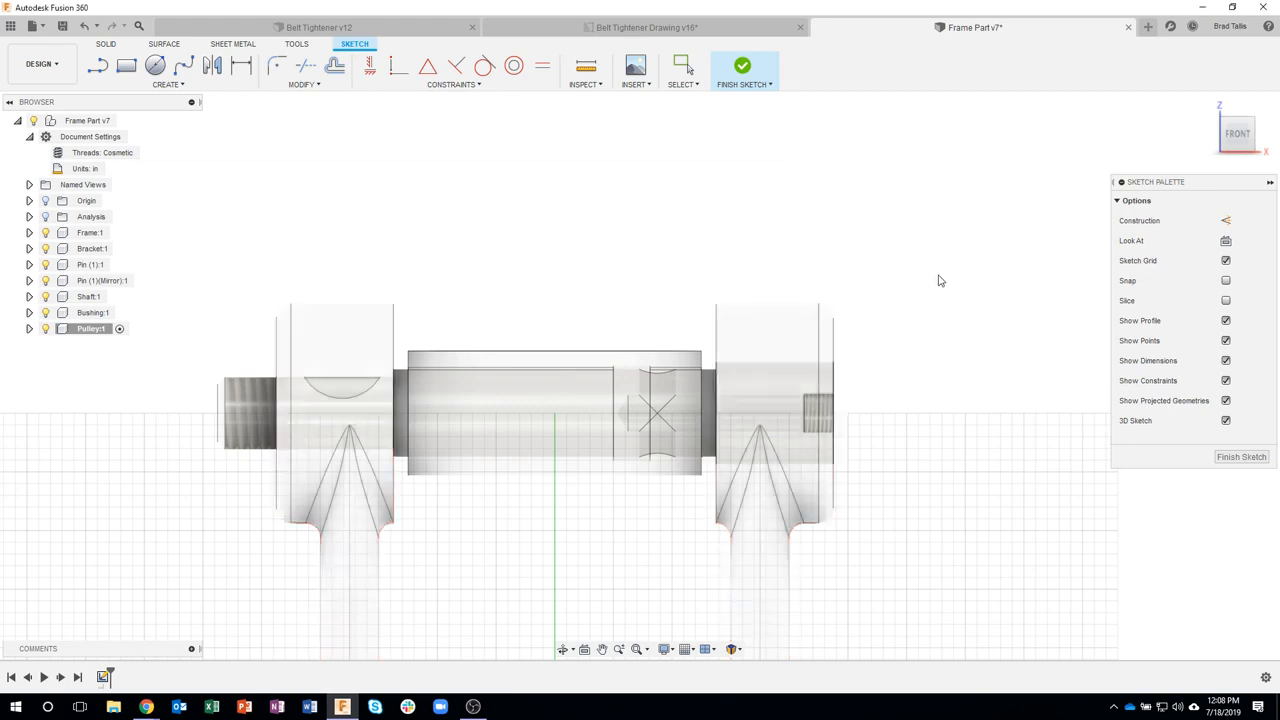
- Project the shaft's middle cylindrical face into the pulley sketch using the specified-entities filter
{"action": "left_click", "coordinate": [97, 65]}
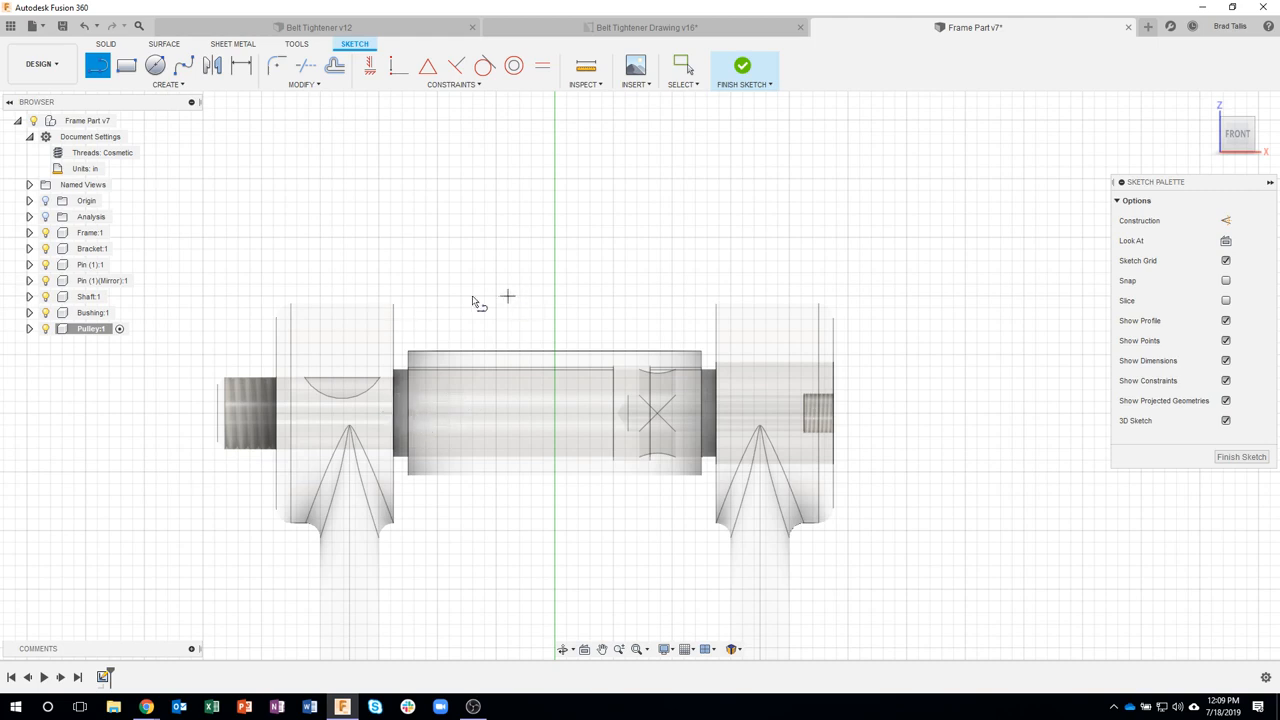
{"action": "key", "text": "p"}
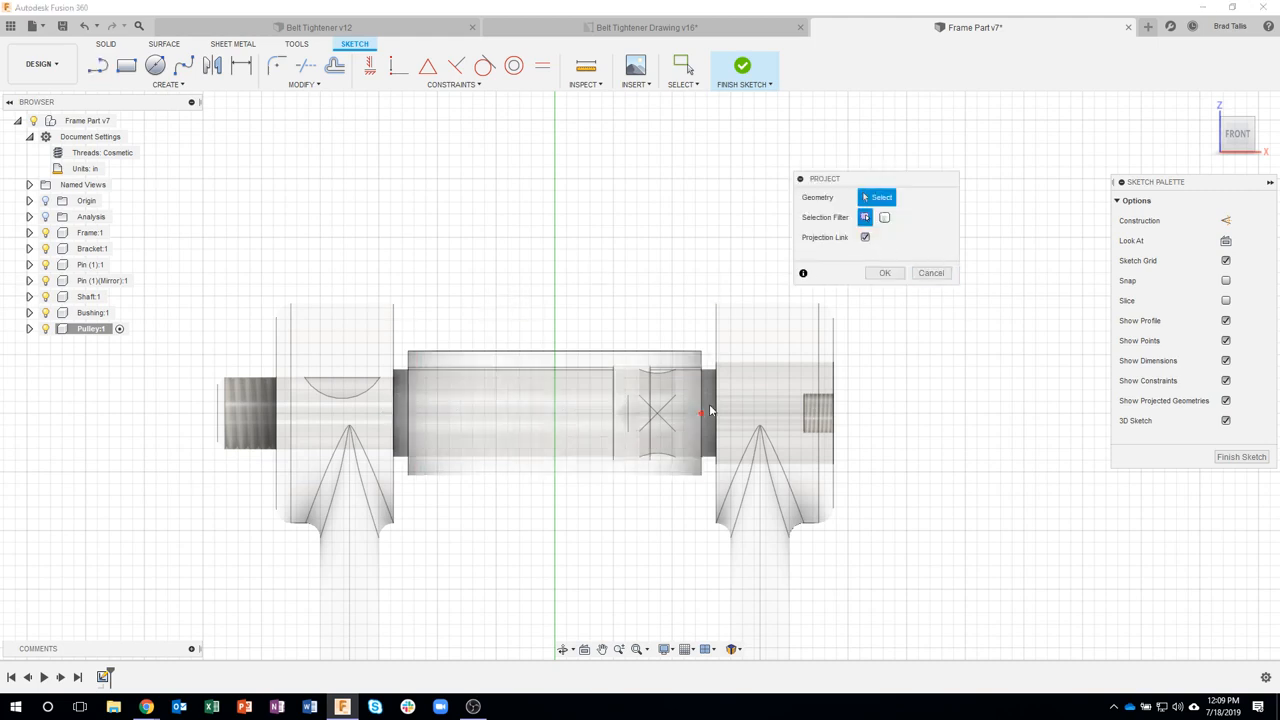
{"action": "left_click", "coordinate": [707, 408]}
{"action": "left_click", "coordinate": [884, 273]}
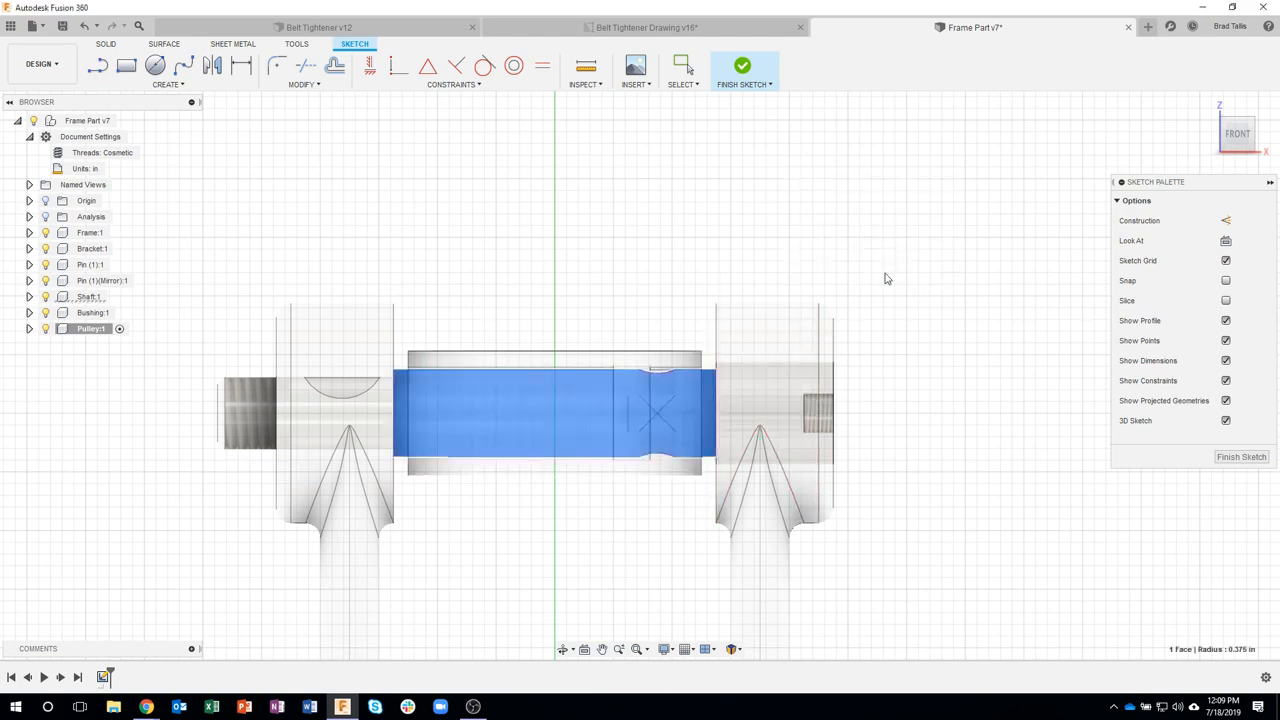
- Draw a horizontal line between the midpoints of the projected shaft ends and a vertical line about 2.5 in long upward from its midpoint
{"action": "left_click", "coordinate": [97, 65]}
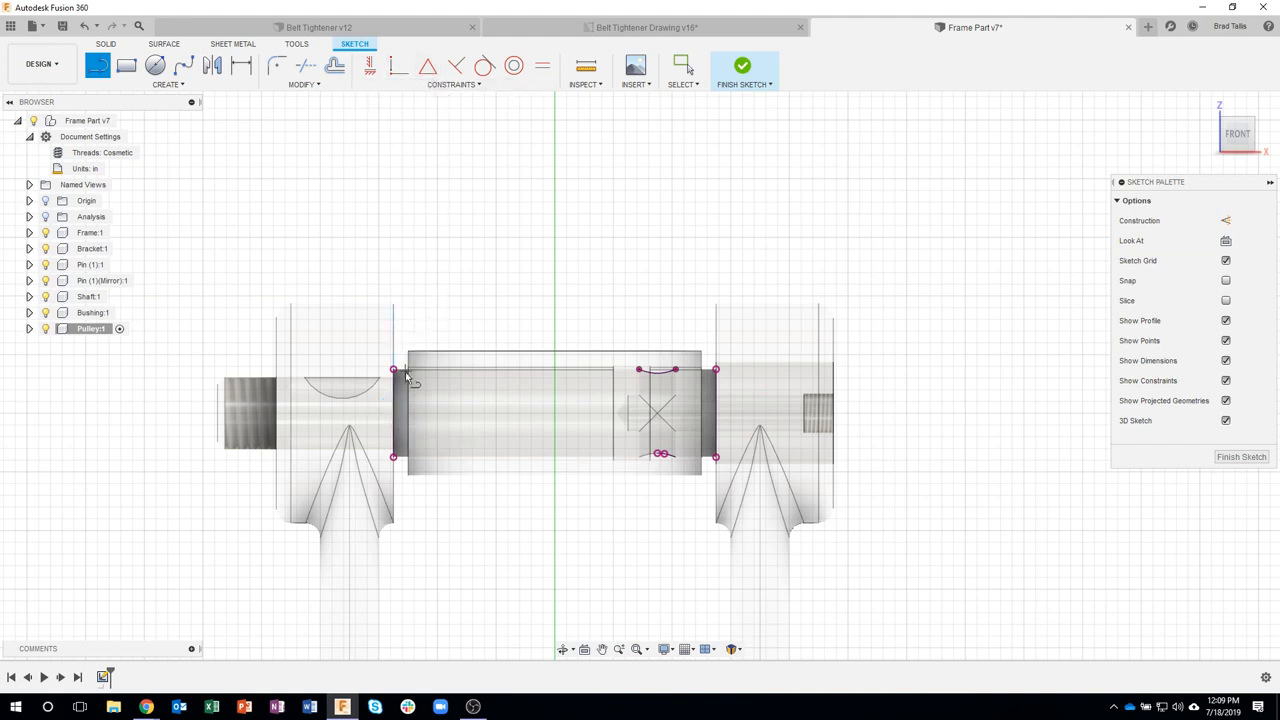
{"action": "left_click", "coordinate": [394, 412]}
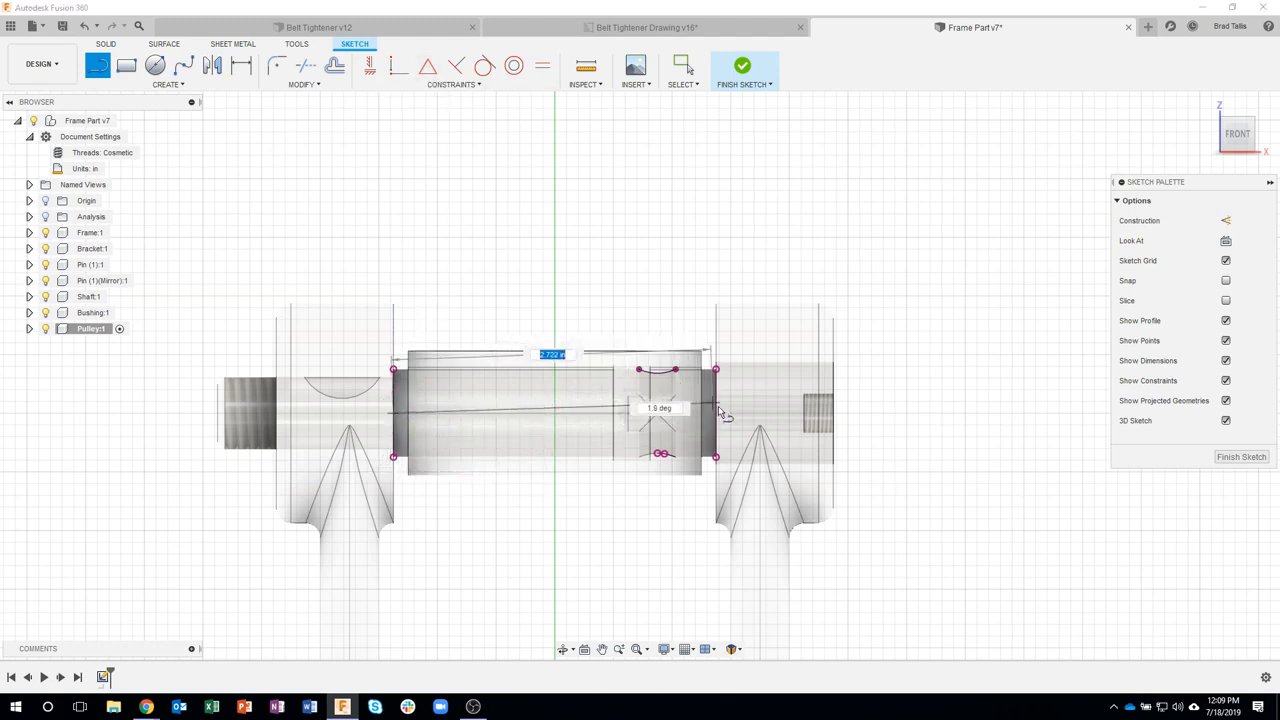
{"action": "double_click", "coordinate": [719, 413]}
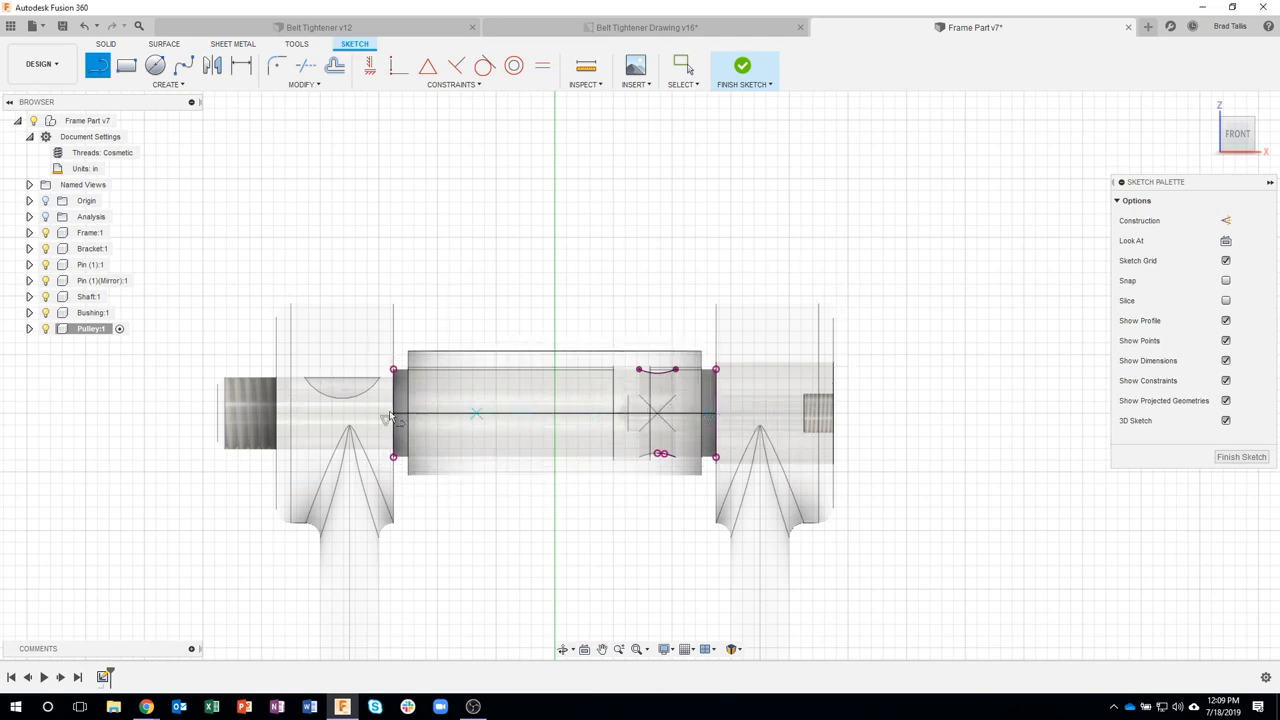
{"action": "left_click", "coordinate": [557, 414]}
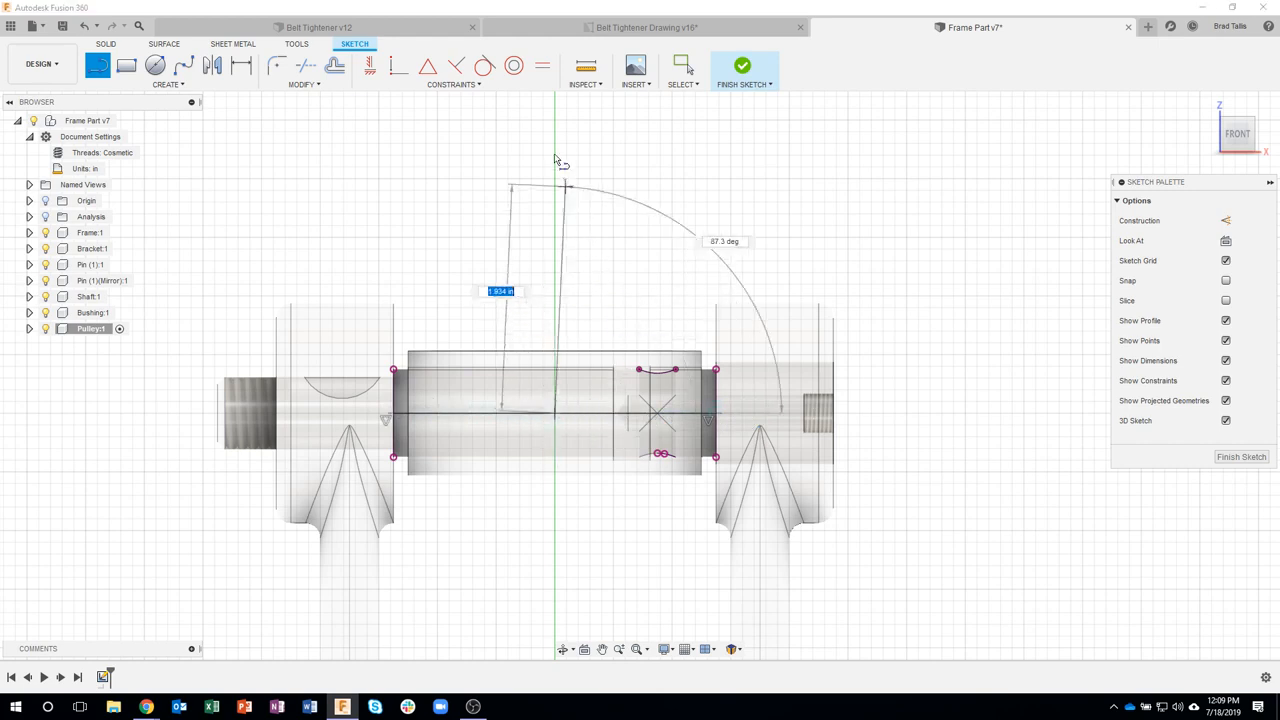
{"action": "left_click", "coordinate": [554, 121]}
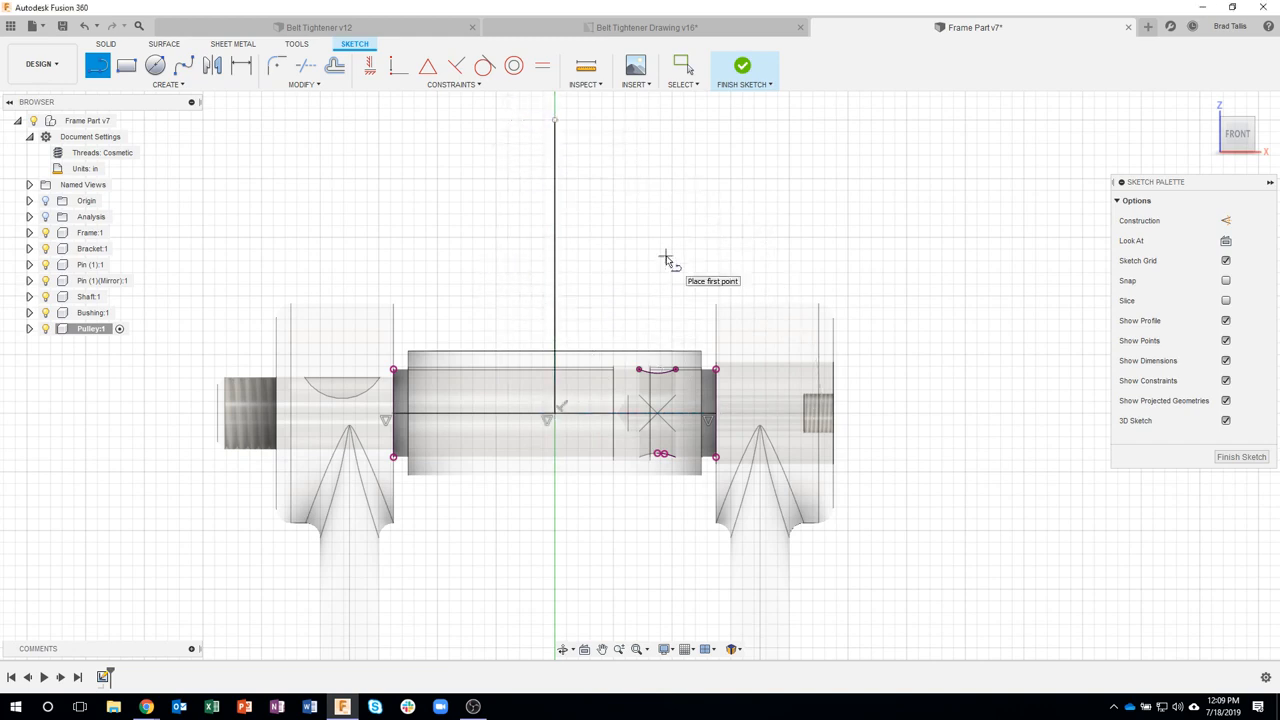
{"action": "key", "text": "Escape"}
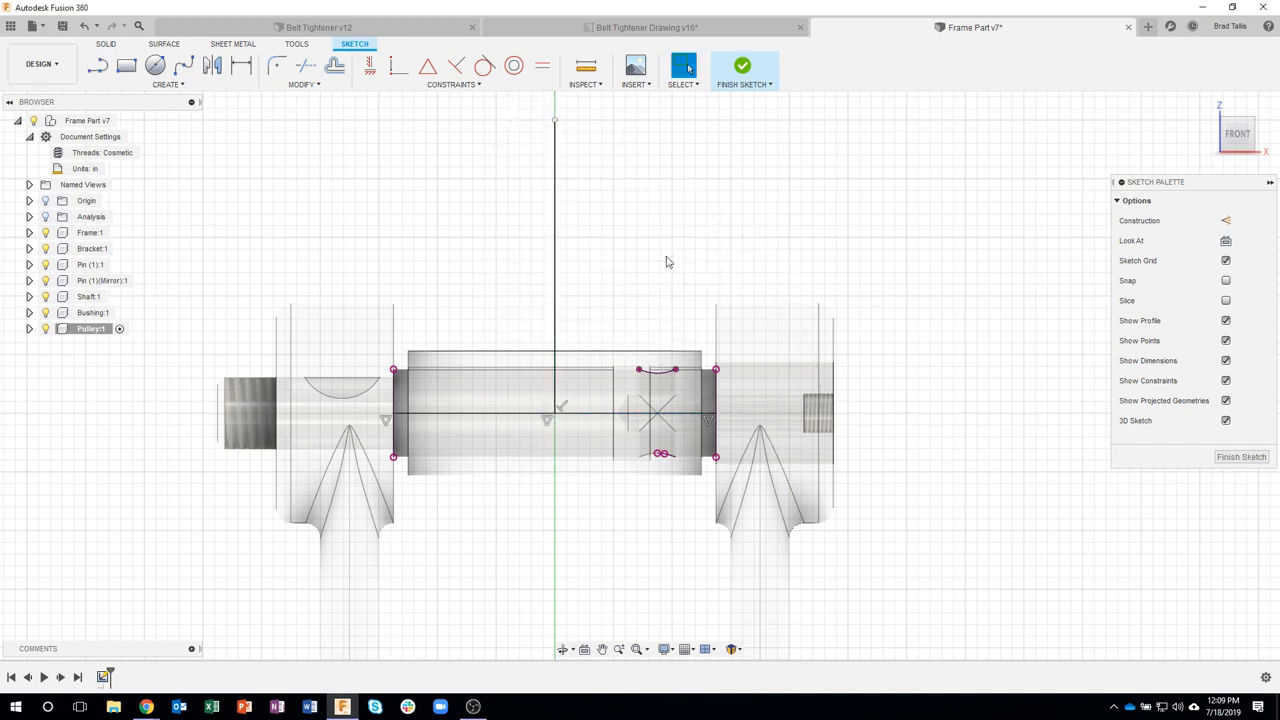
- Convert the vertical and horizontal centre lines to construction lines
{"action": "left_click", "coordinate": [557, 229]}
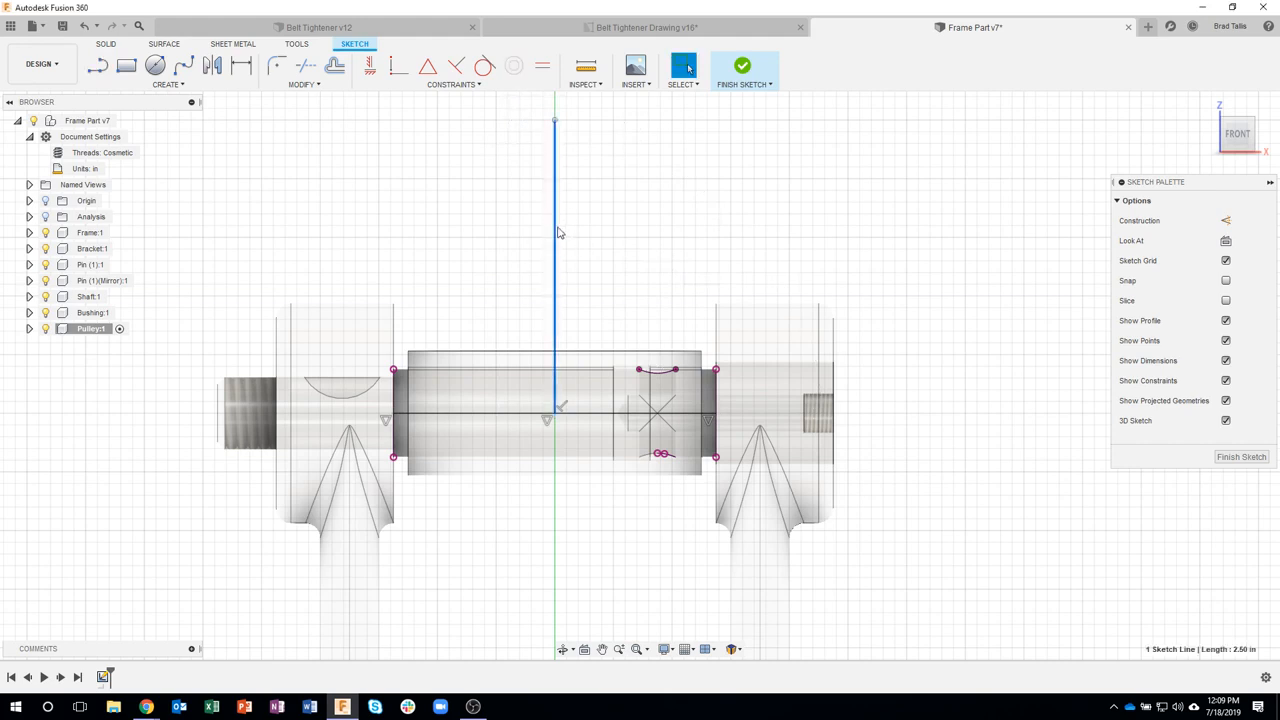
{"action": "left_click", "coordinate": [402, 416], "text": "ctrl"}
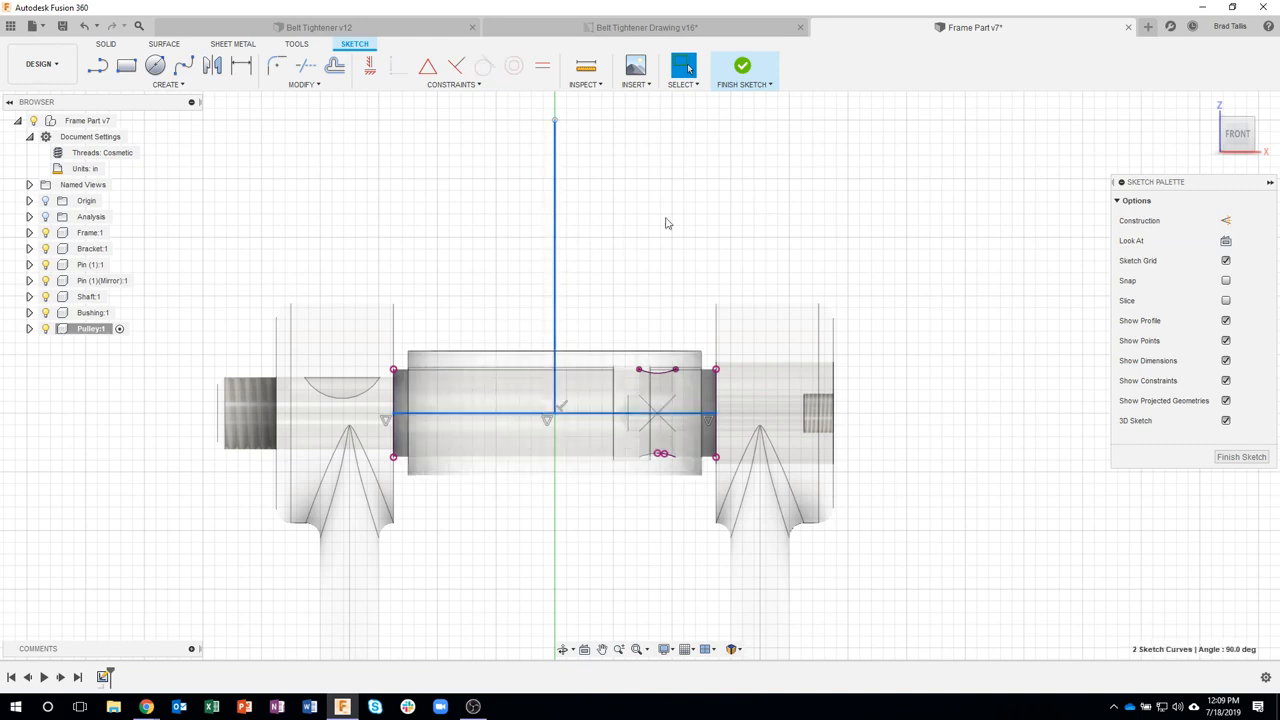
{"action": "left_click", "coordinate": [1226, 220]}
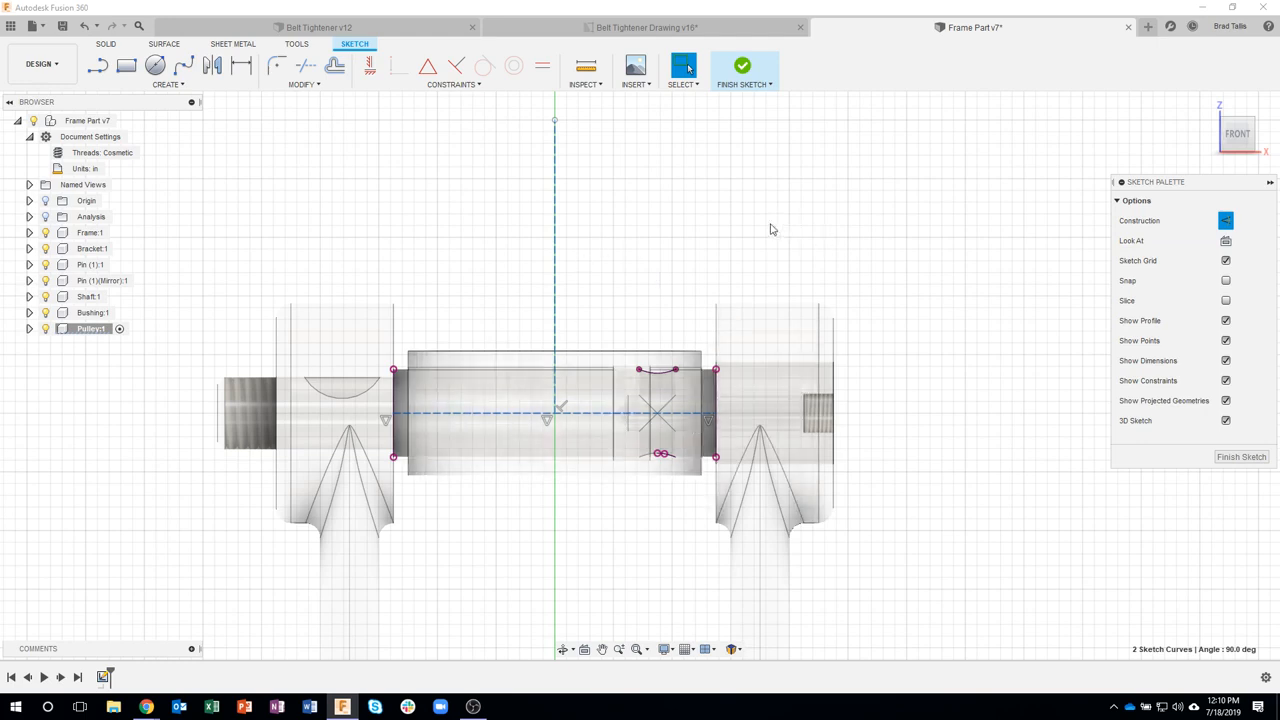
- Consult the pulley section view in the Belt Tightener Drawing and offset the Frame Part sketch's horizontal construction line upward by 7/8 in
{"action": "left_click", "coordinate": [640, 22]}
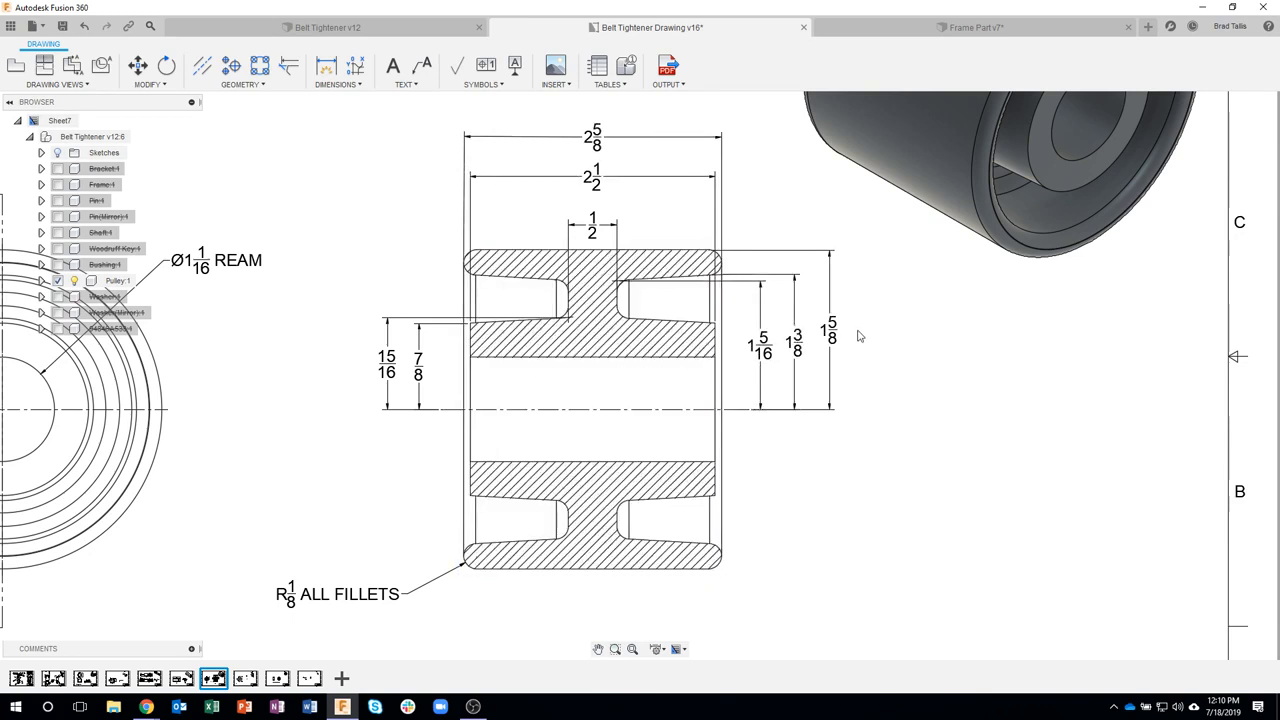
{"action": "left_click", "coordinate": [897, 28]}
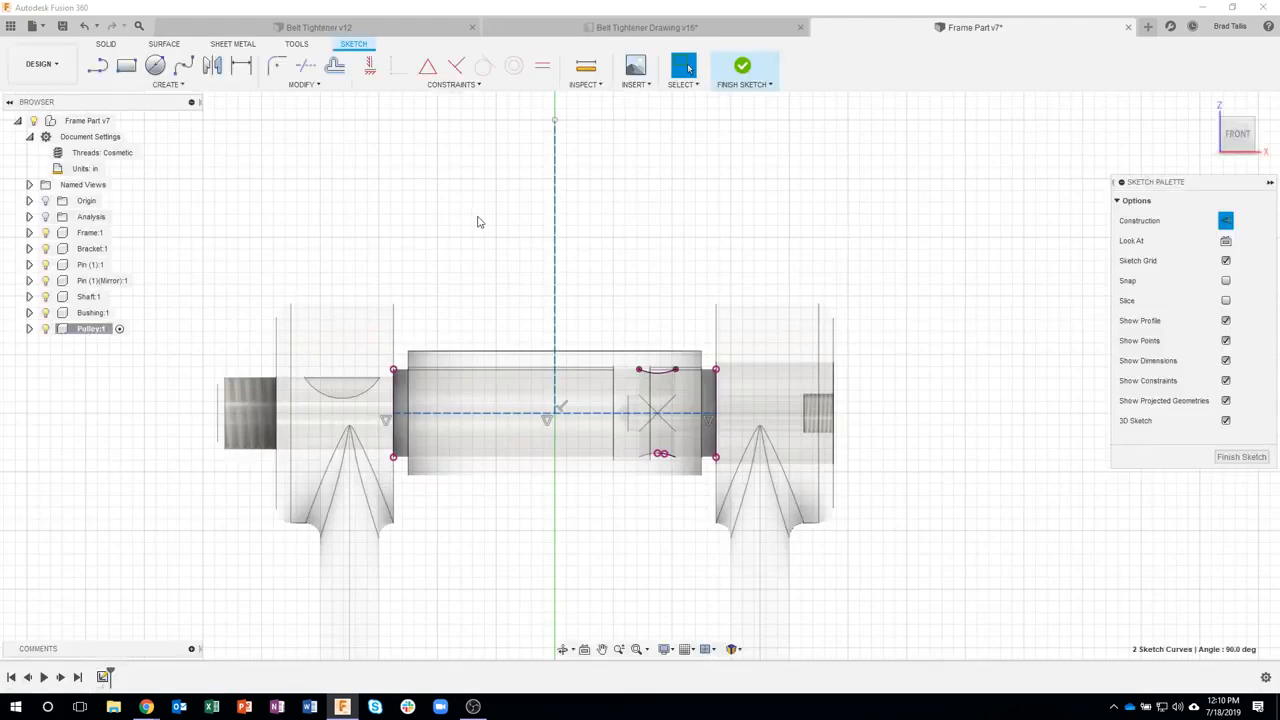
{"action": "left_click", "coordinate": [322, 85]}
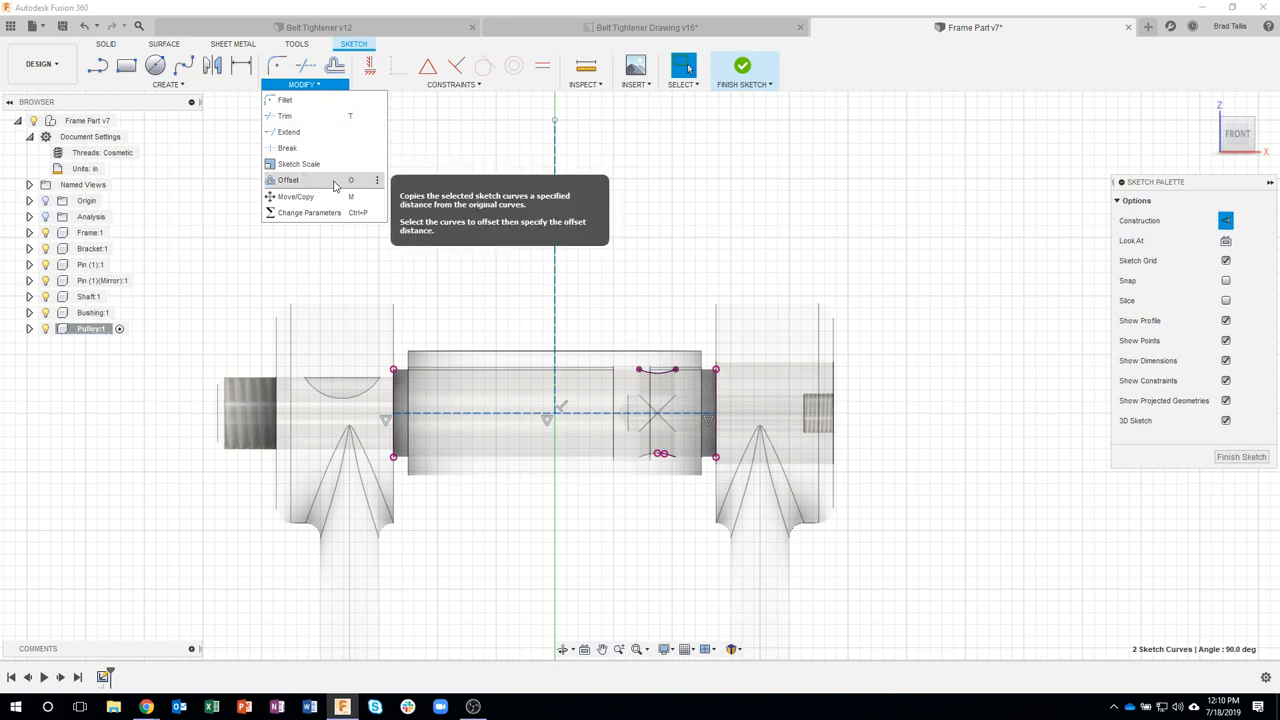
{"action": "left_click", "coordinate": [288, 180]}
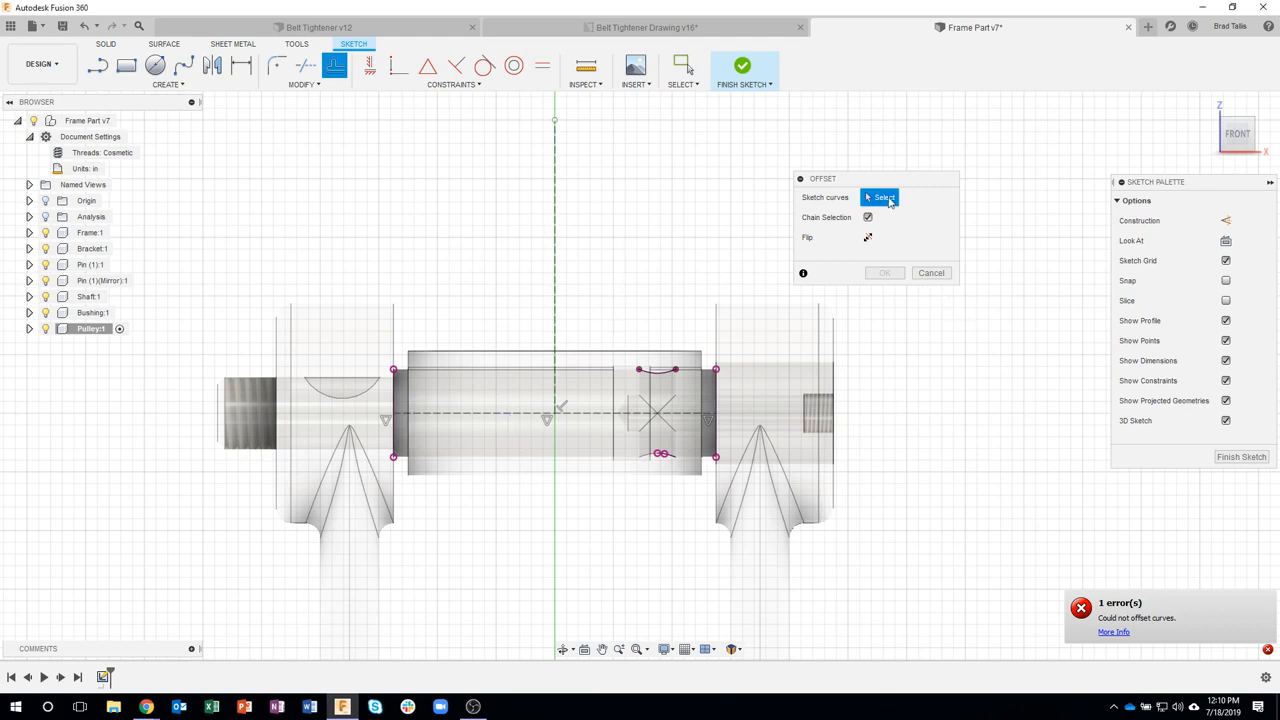
{"action": "left_click", "coordinate": [712, 413]}
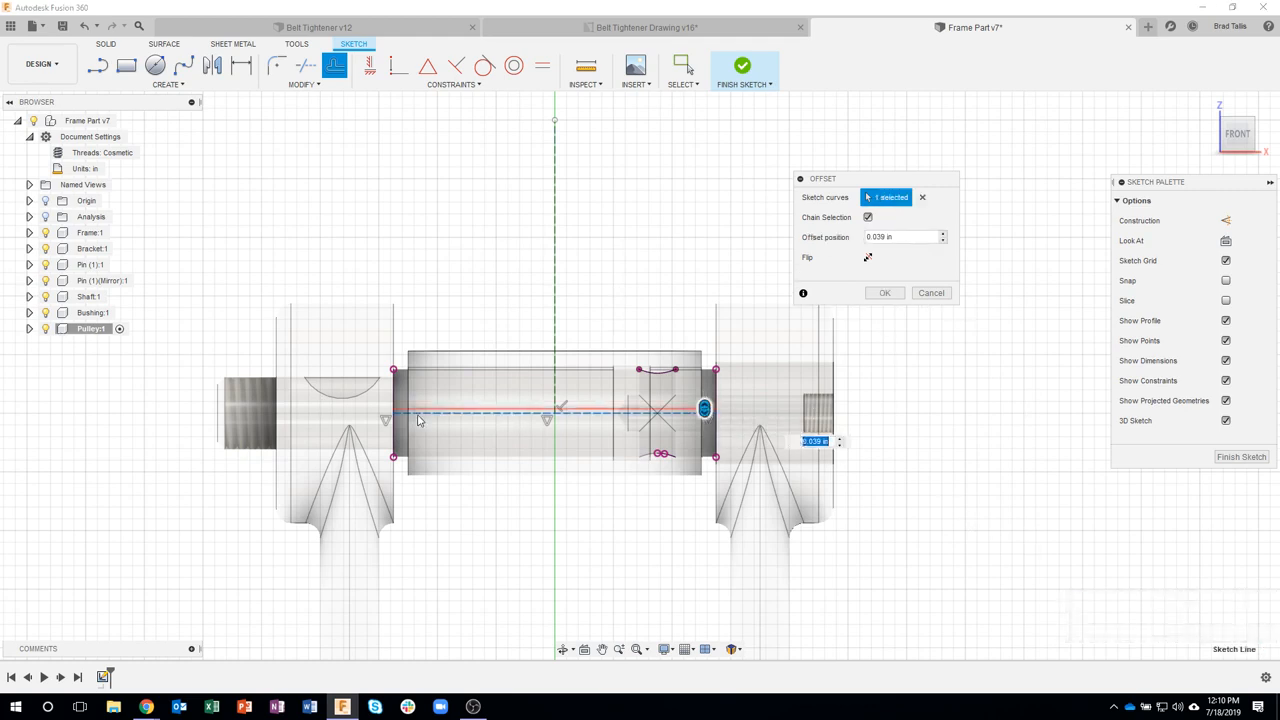
{"action": "left_click_drag", "start_coordinate": [704, 408], "coordinate": [705, 344]}
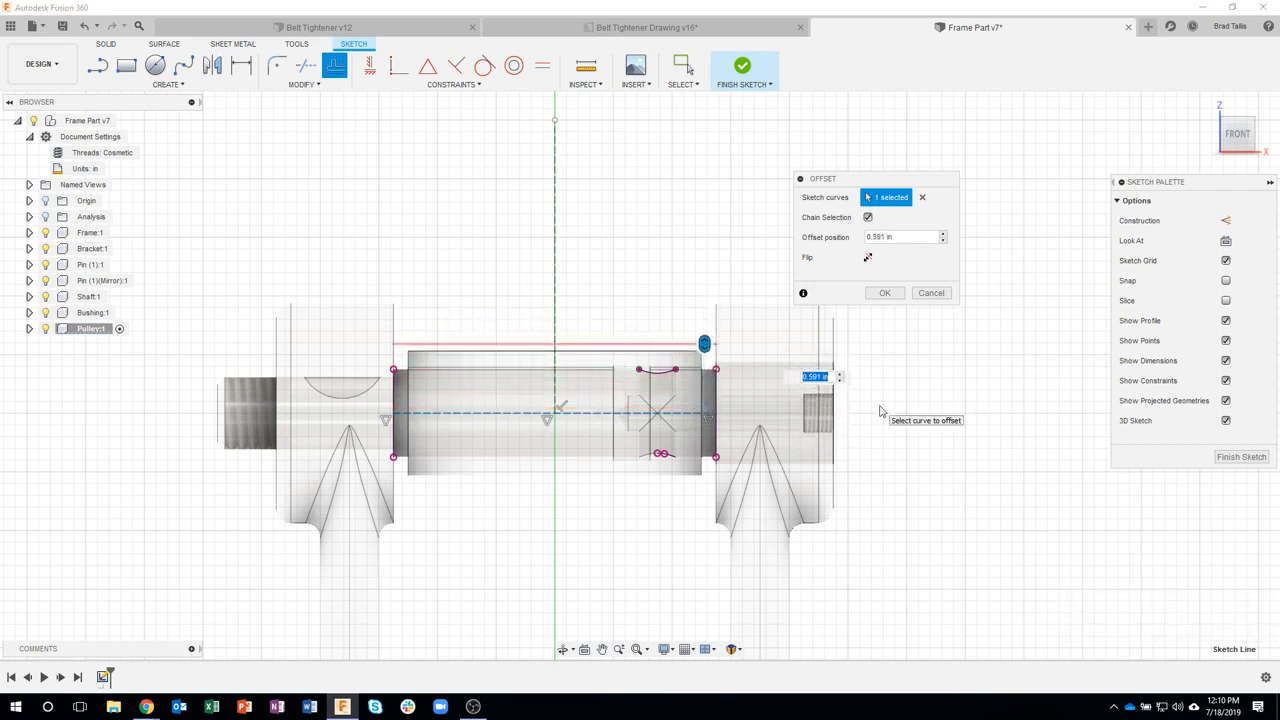
{"action": "type", "text": "7/8"}
{"action": "key", "text": "Return"}
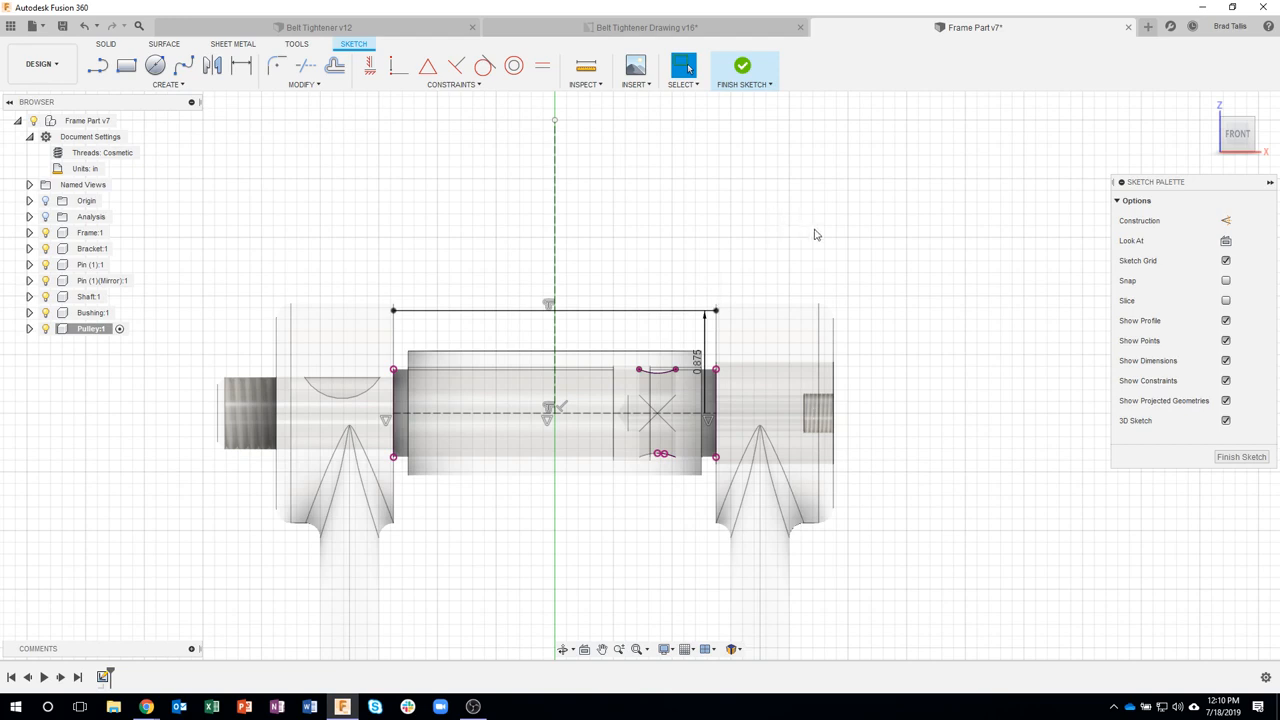
{"action": "right_click", "coordinate": [894, 284]}
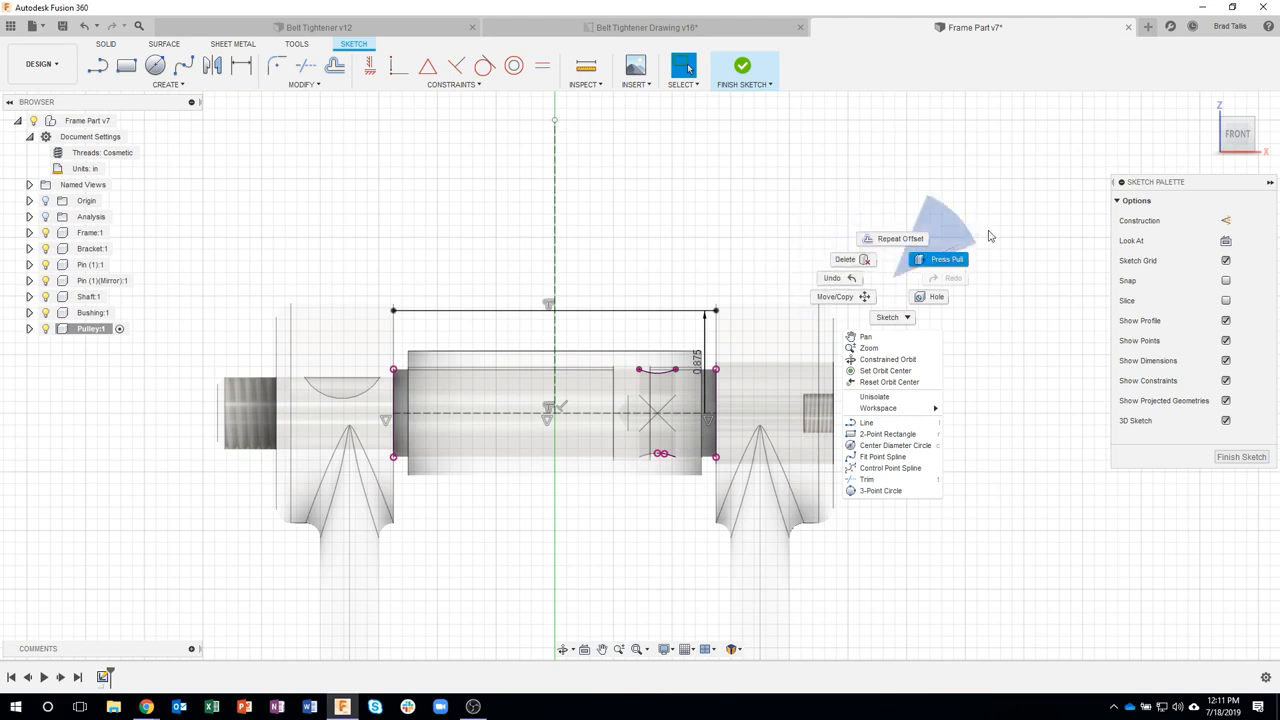
{"action": "key", "text": "Escape"}
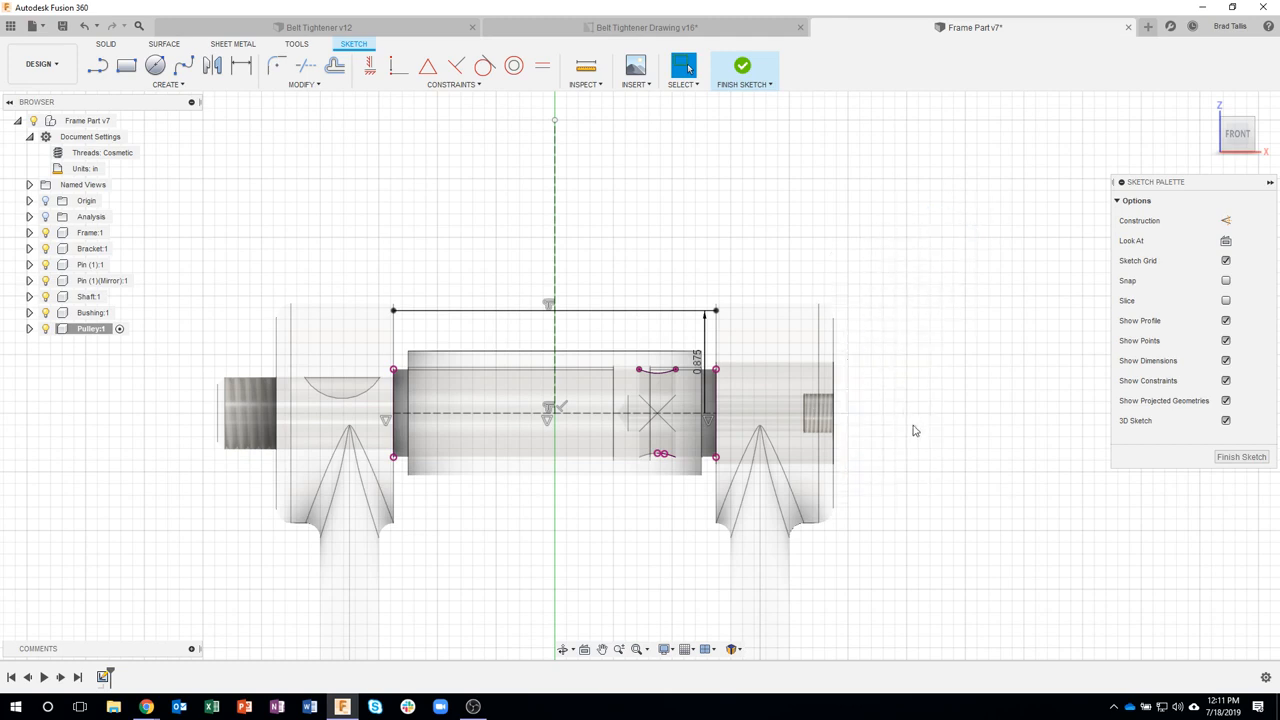
{"action": "key", "text": "o"}
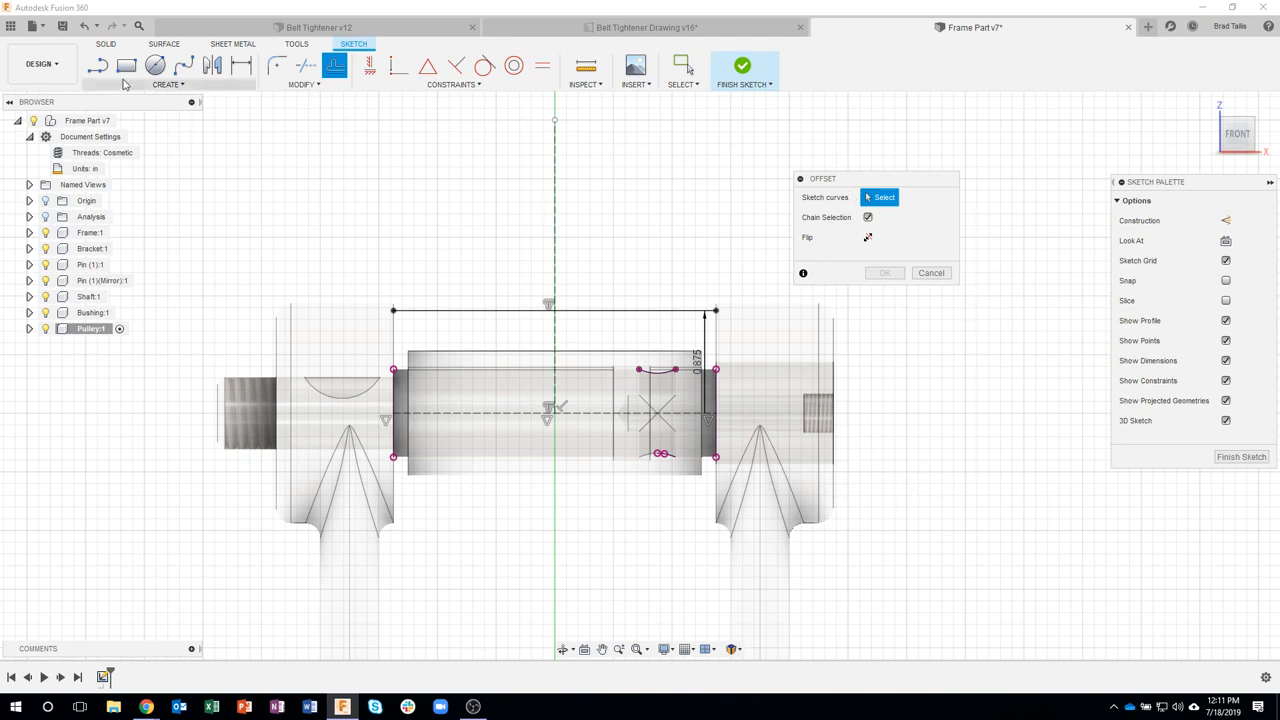
{"action": "left_click", "coordinate": [925, 274]}
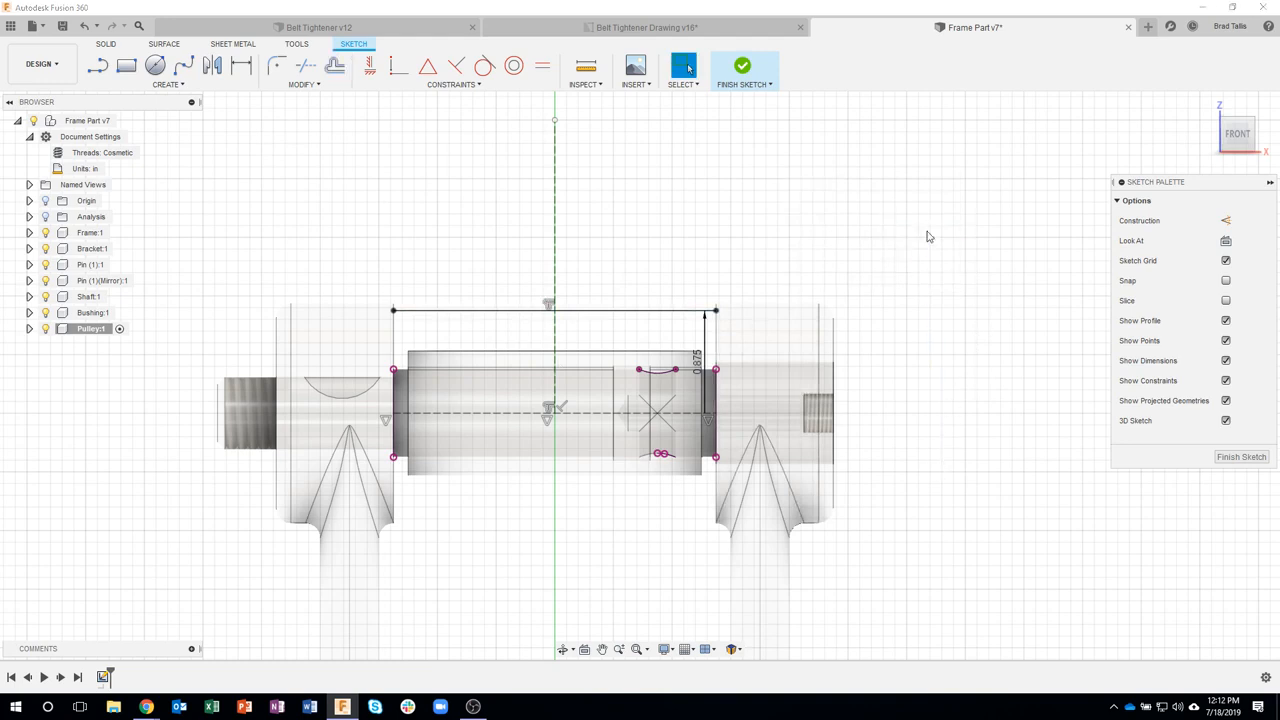
- Offset the horizontal construction line along the shaft axis upward by 15/16 in
{"action": "key", "text": "o"}
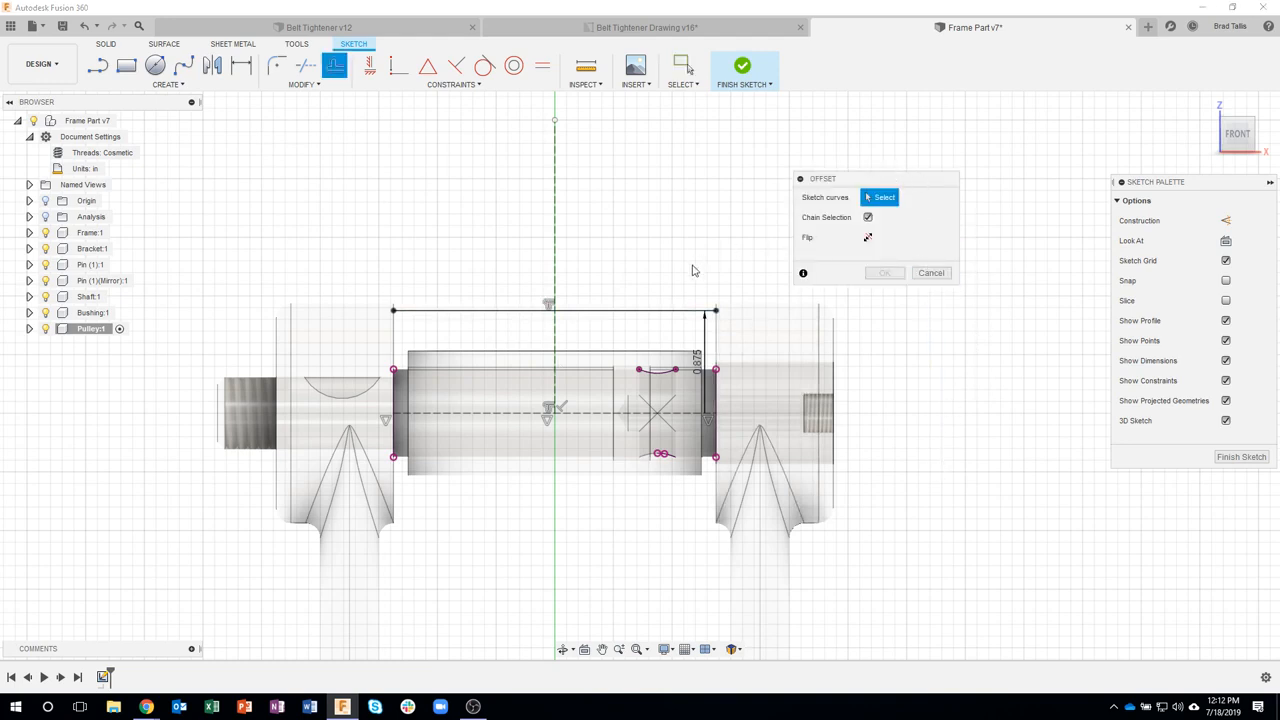
{"action": "left_click", "coordinate": [585, 416]}
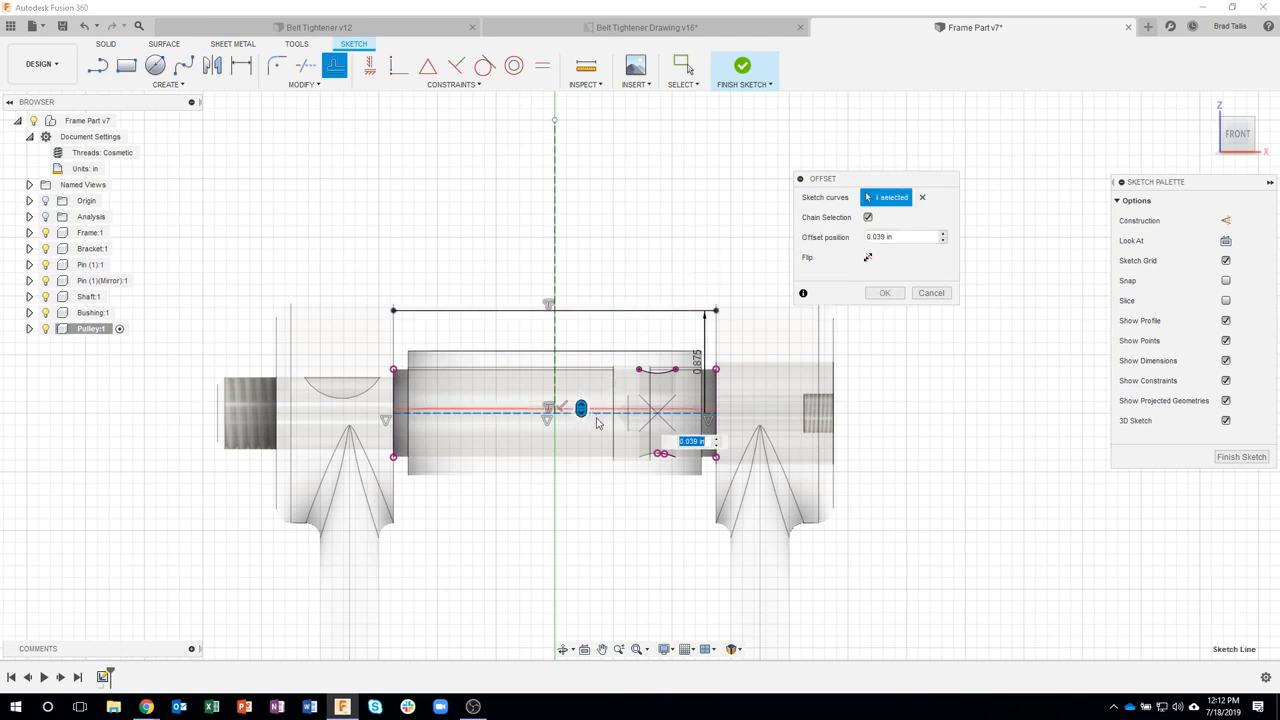
{"action": "type", "text": "15/16"}
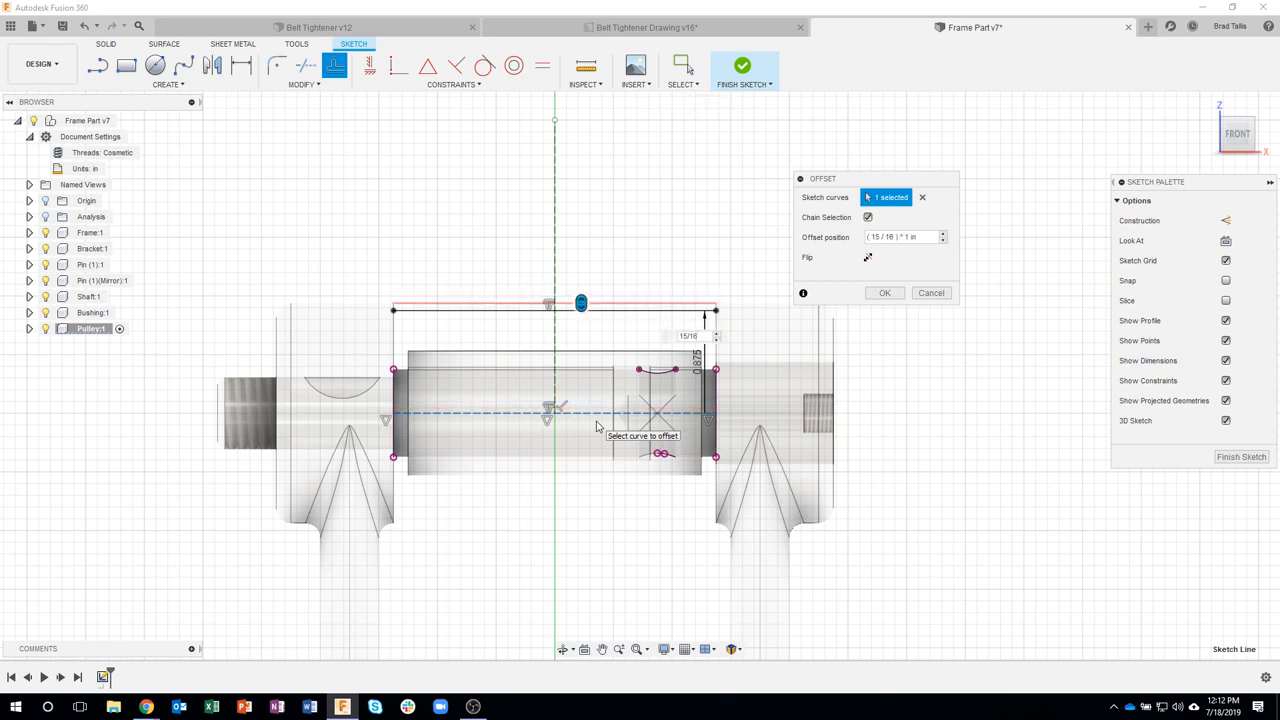
{"action": "key", "text": "Return"}
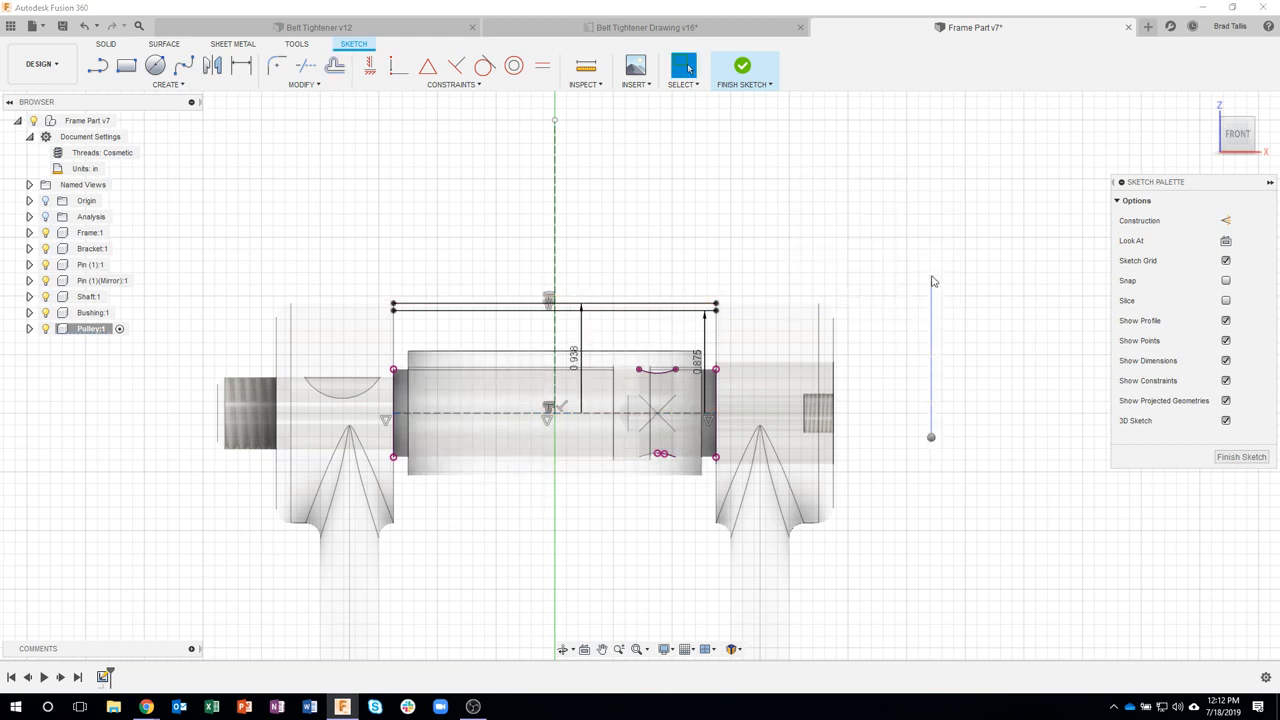
- Offset the horizontal construction line along the shaft axis upward by 1 5/16 in
{"action": "key", "text": "o"}
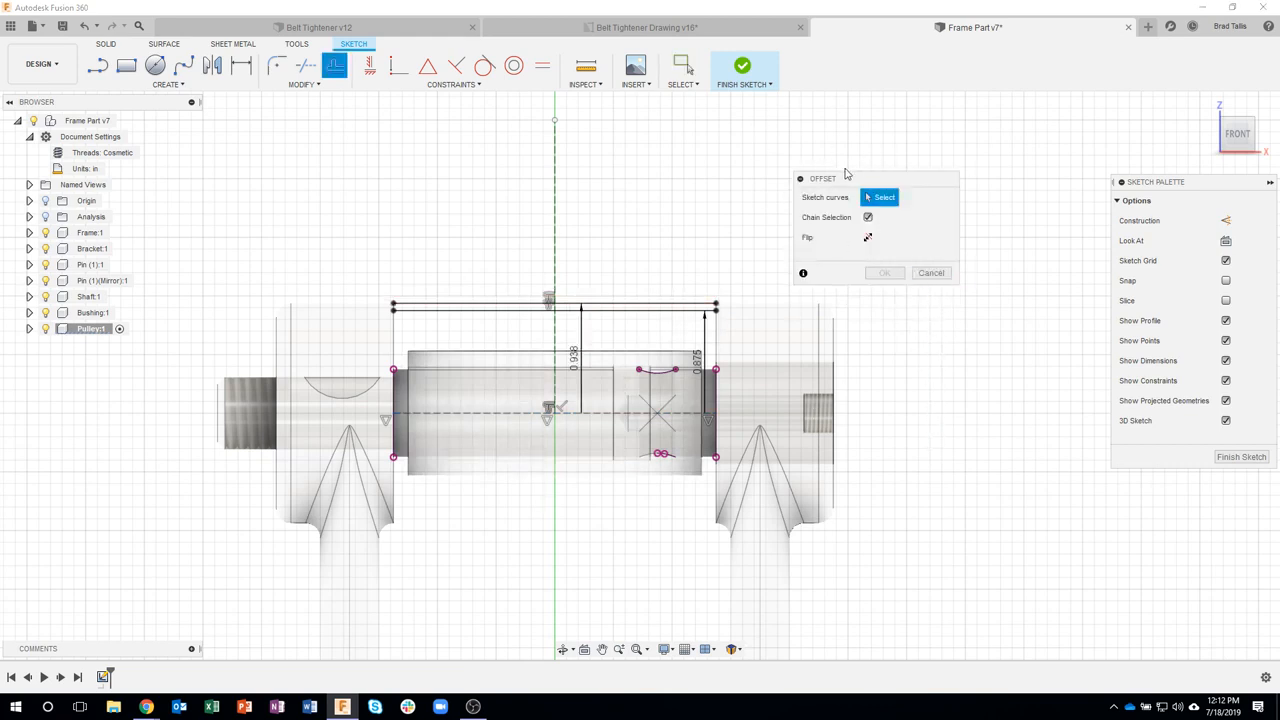
{"action": "left_click", "coordinate": [475, 418]}
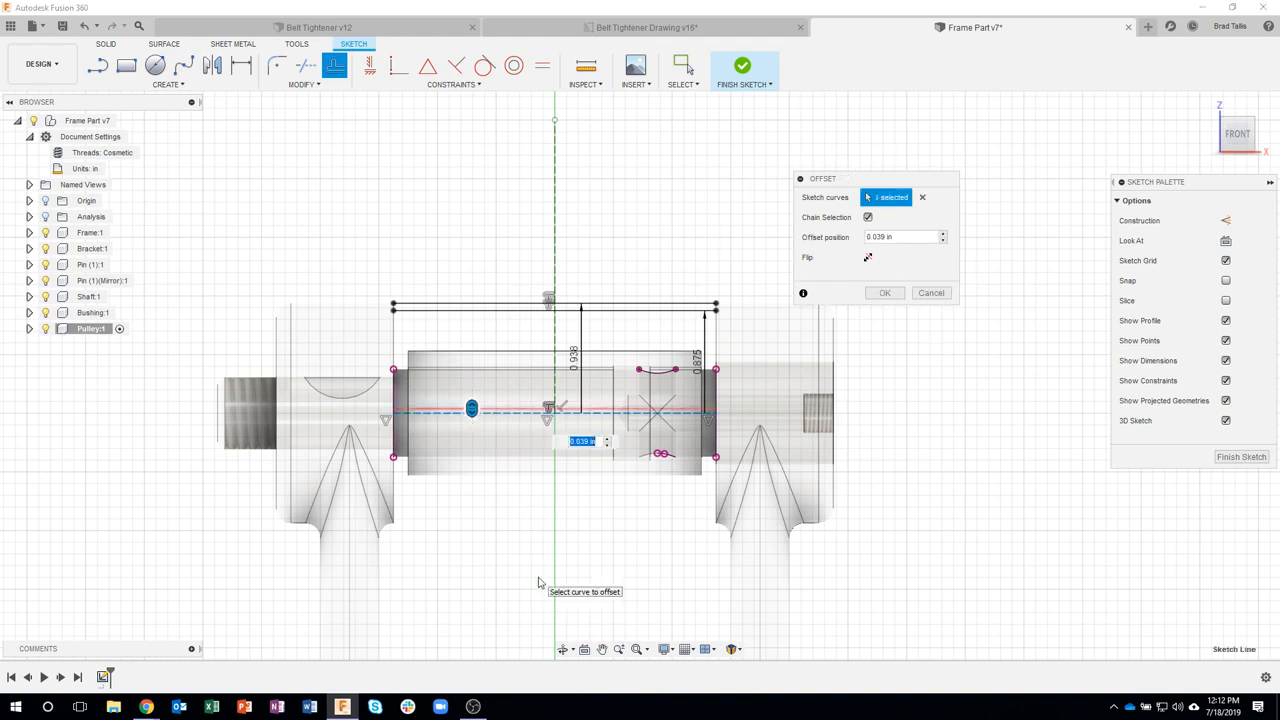
{"action": "type", "text": "1 5/16"}
{"action": "key", "text": "Return"}
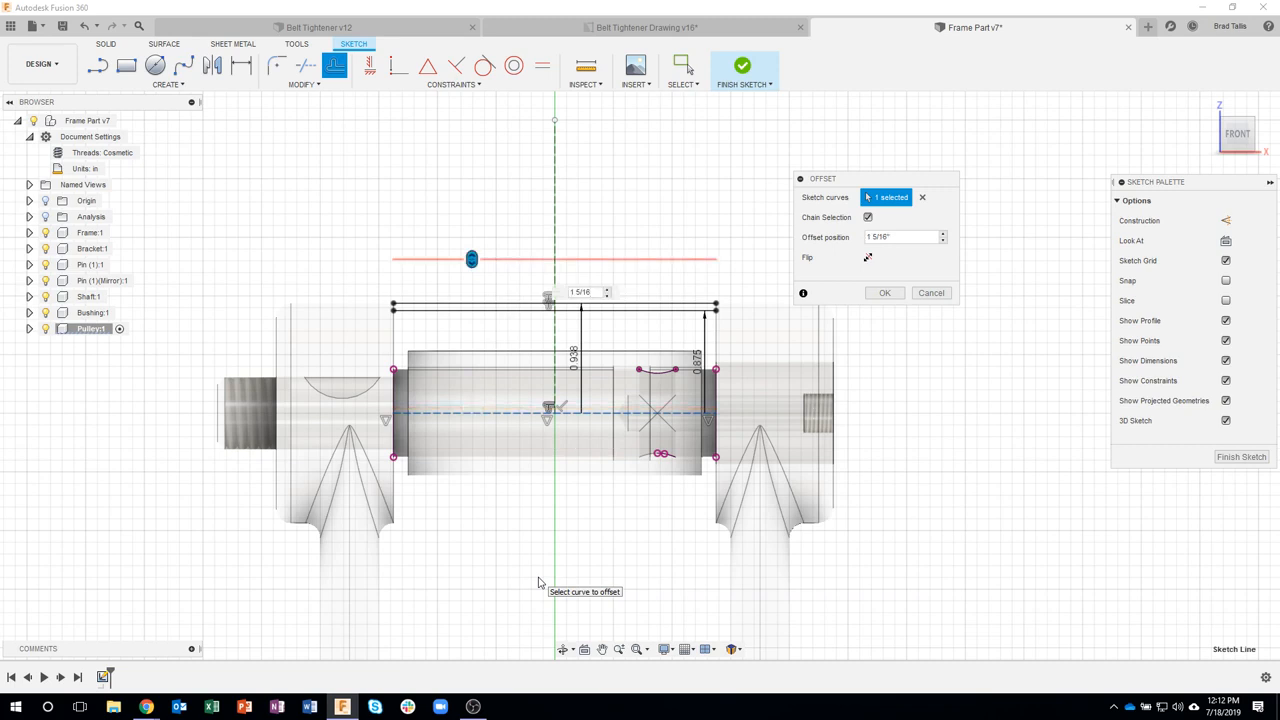
{"action": "key", "text": "Return"}
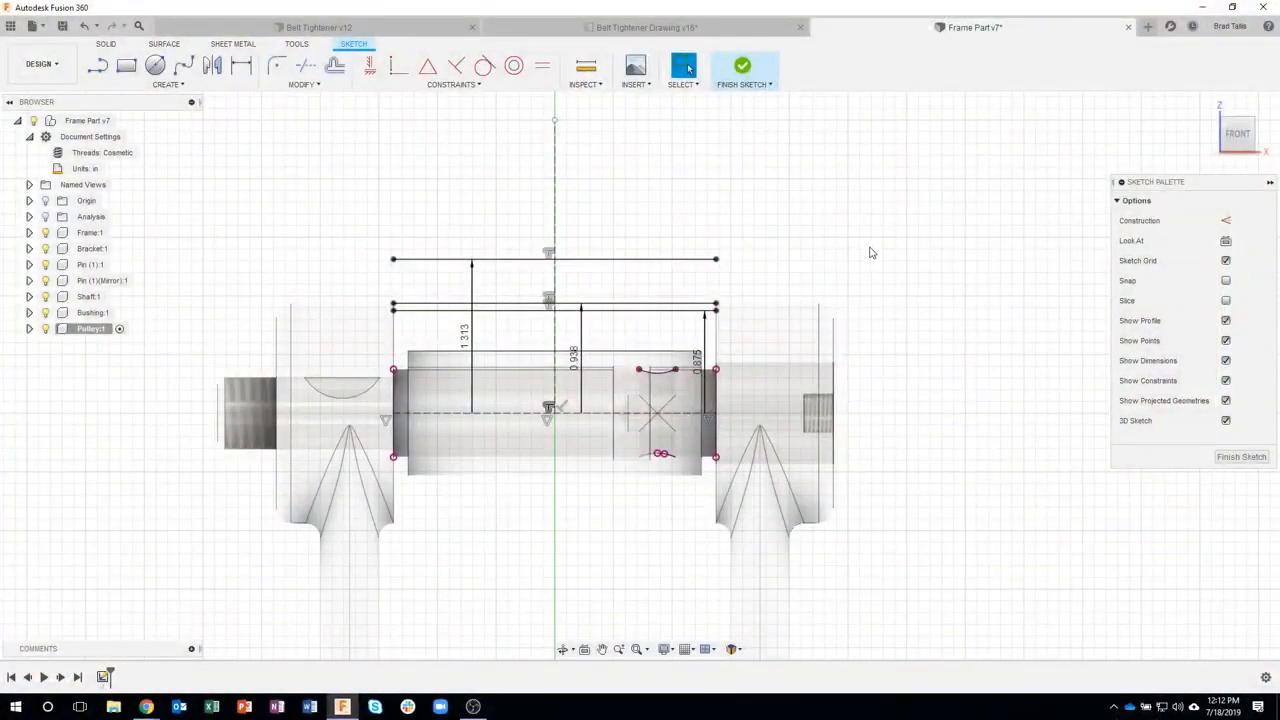
- Offset the horizontal shaft-axis construction line upward by 1.375 in
{"action": "key", "text": "o"}
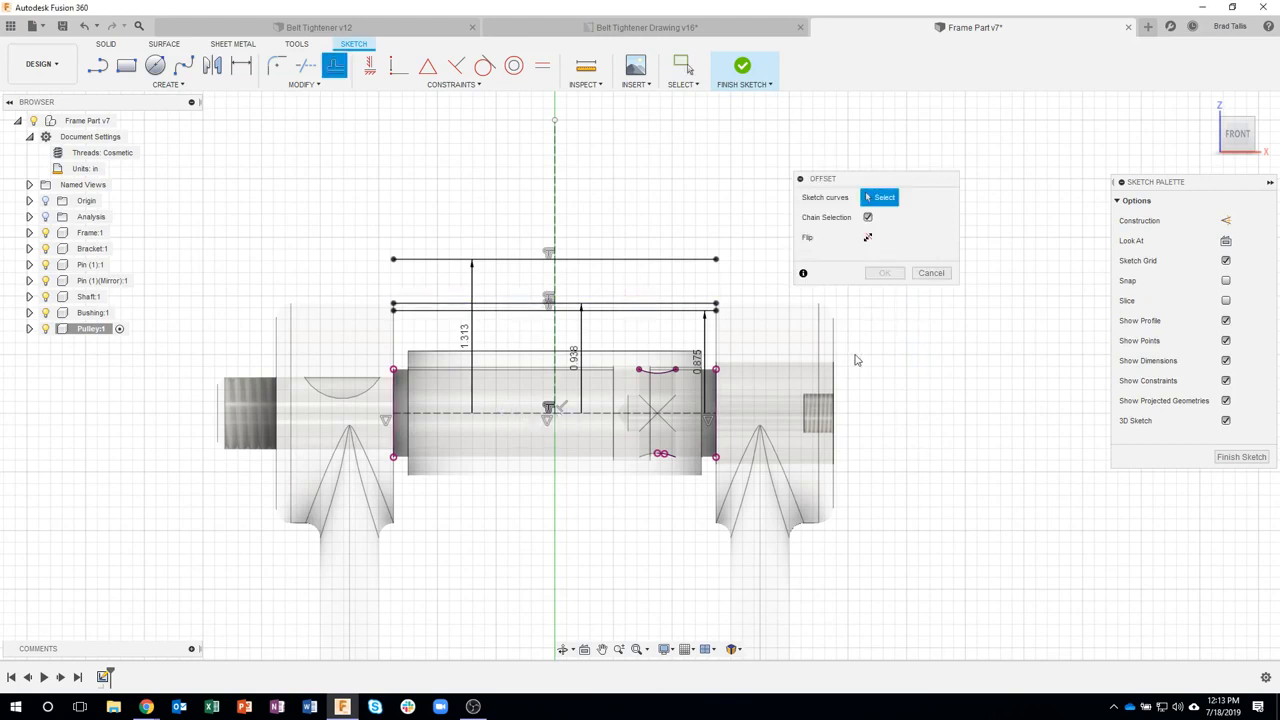
{"action": "left_click", "coordinate": [515, 413]}
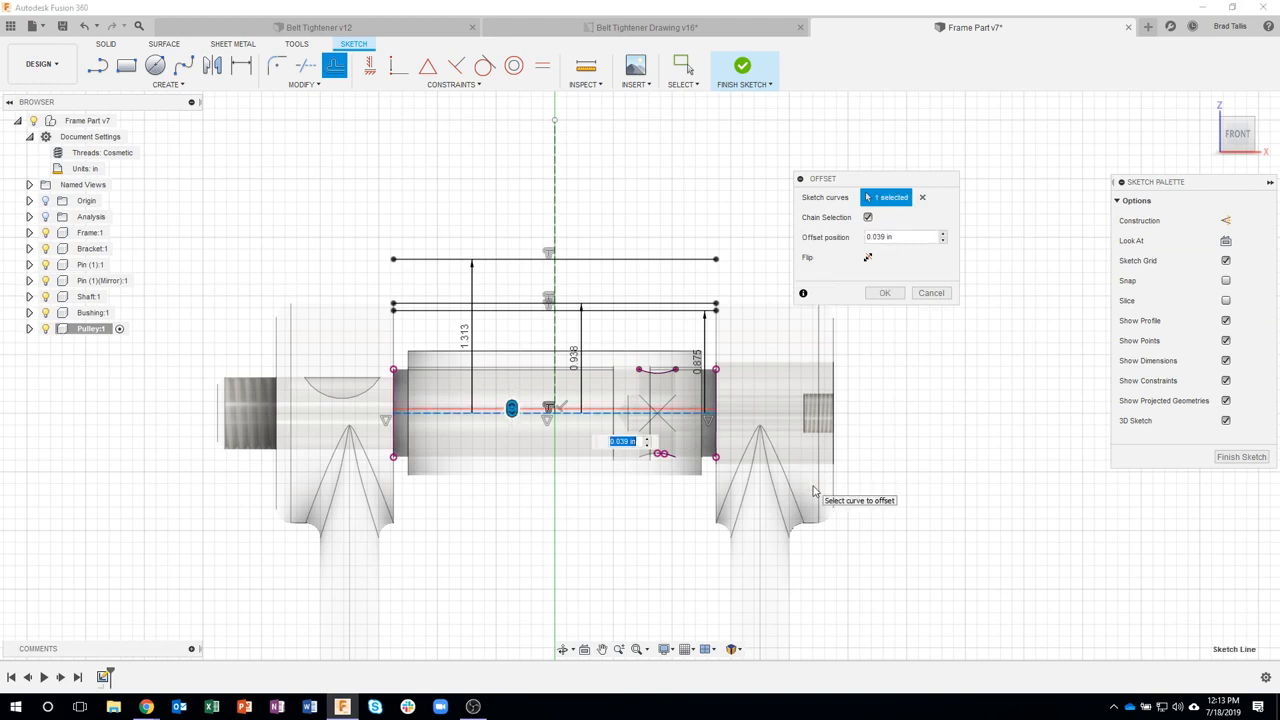
{"action": "type", "text": "1.37"}
{"action": "key", "text": "Return"}
- Offset the shaft-axis construction line upward by 1 5/8 in for the pulley's outer rim
{"action": "right_click_drag", "start_coordinate": [953, 444], "coordinate": [953, 315]}
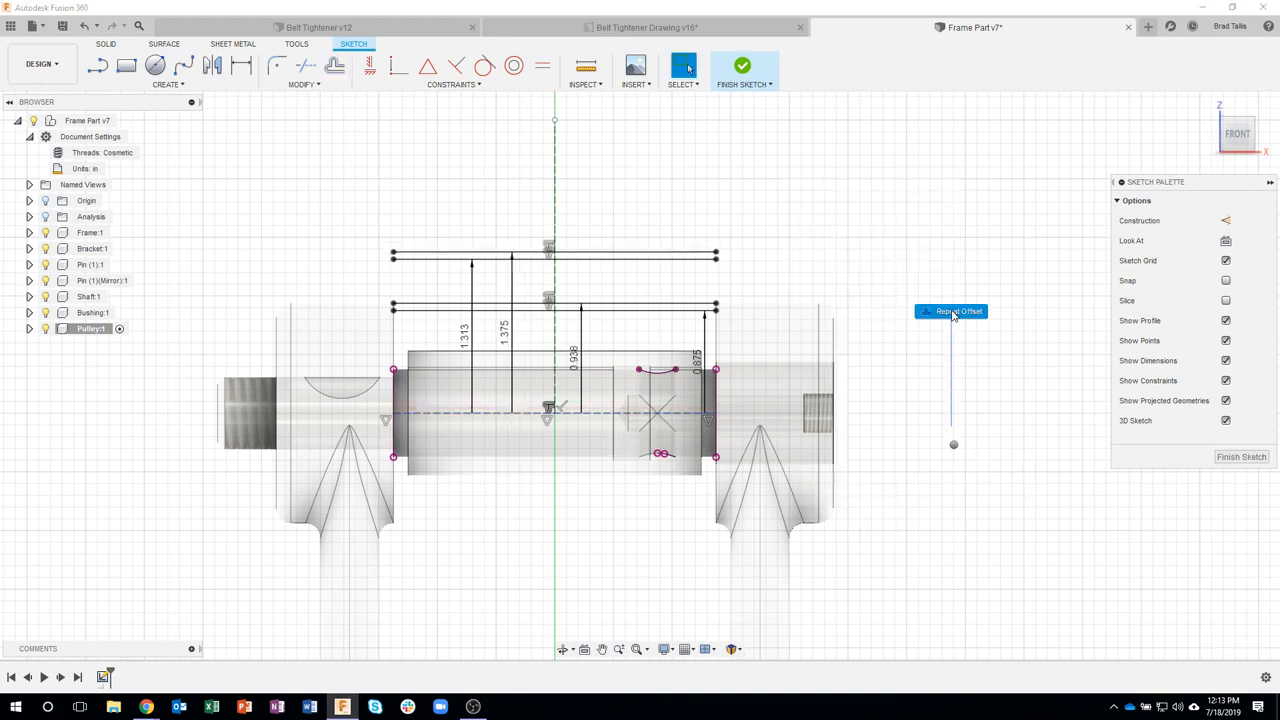
{"action": "left_click", "coordinate": [528, 413]}
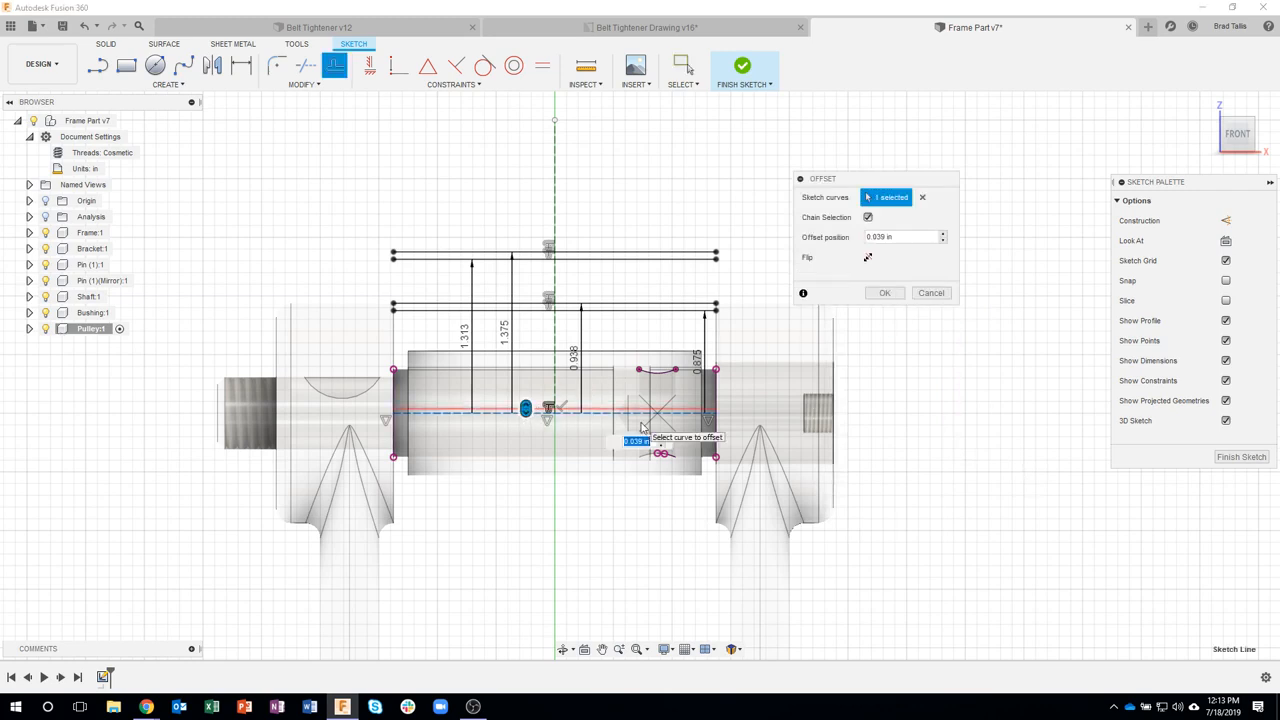
{"action": "type", "text": "1 5/8"}
{"action": "key", "text": "Return"}
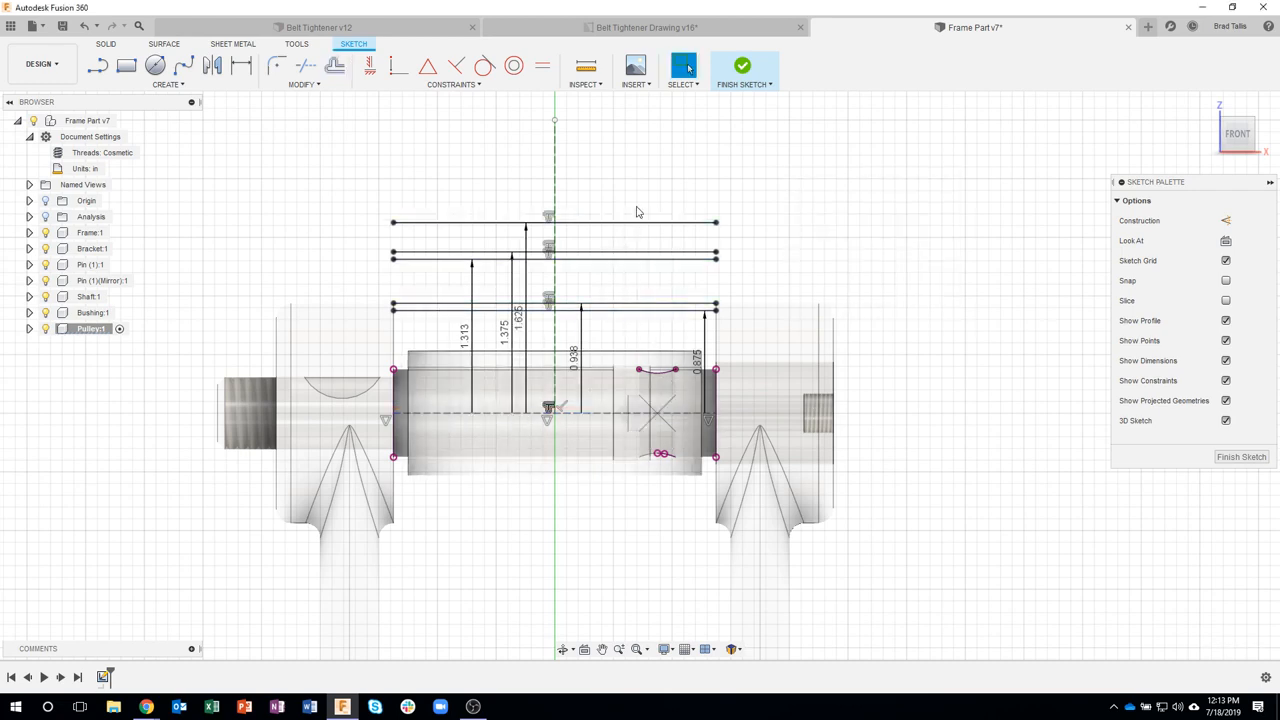
- Check the web width in the Belt Tightener Drawing and offset the Frame Part sketch's vertical centre line 0.25 in to its right
{"action": "left_click", "coordinate": [600, 30]}
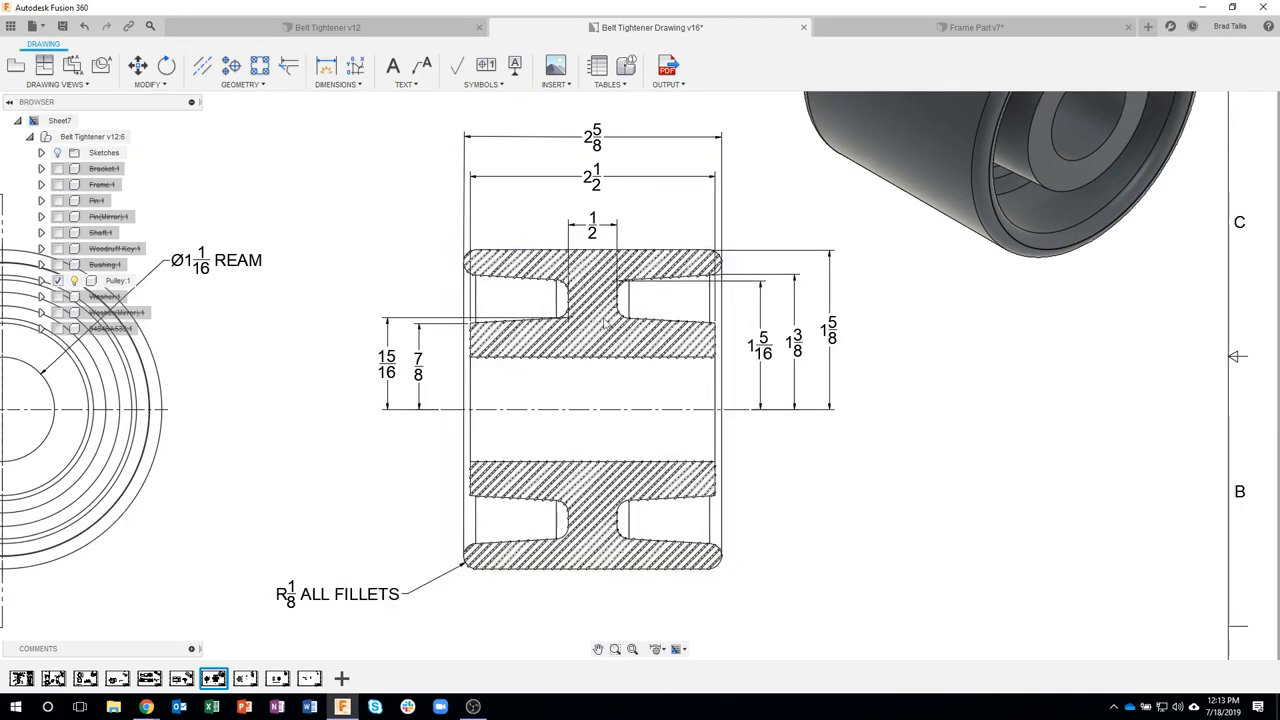
{"action": "left_click", "coordinate": [970, 27]}
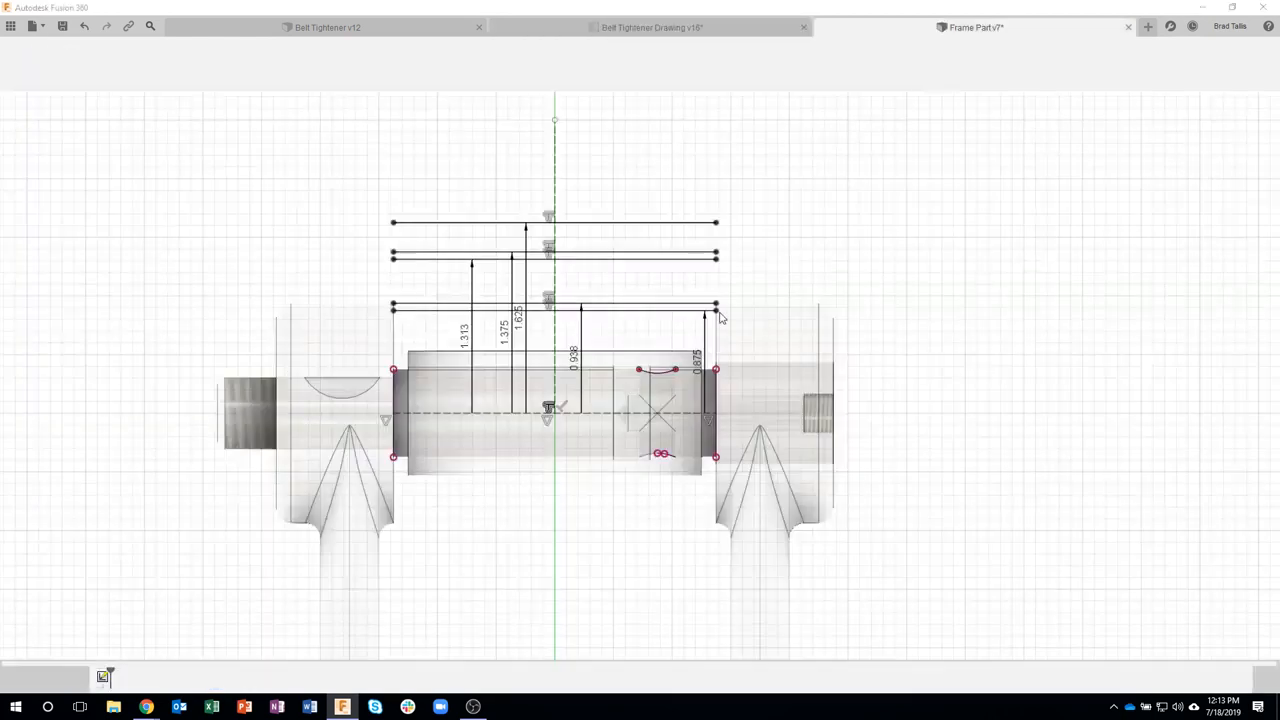
{"action": "key", "text": "o"}
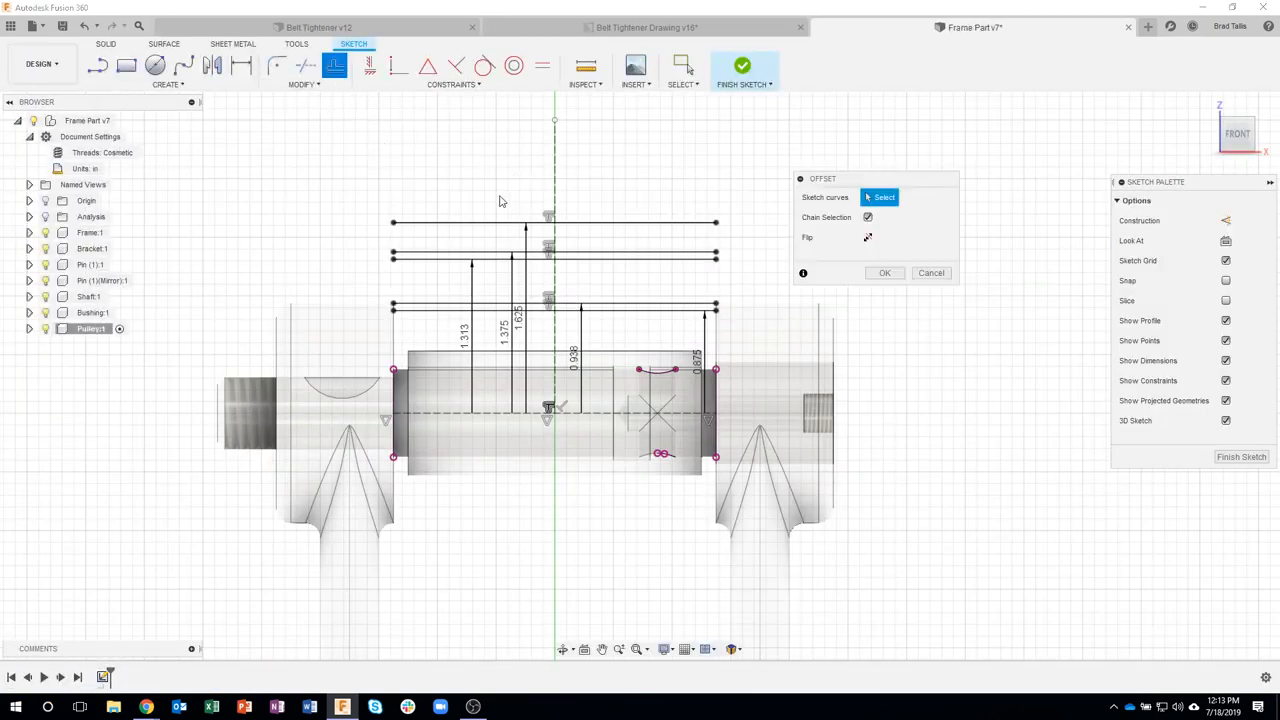
{"action": "left_click", "coordinate": [555, 199]}
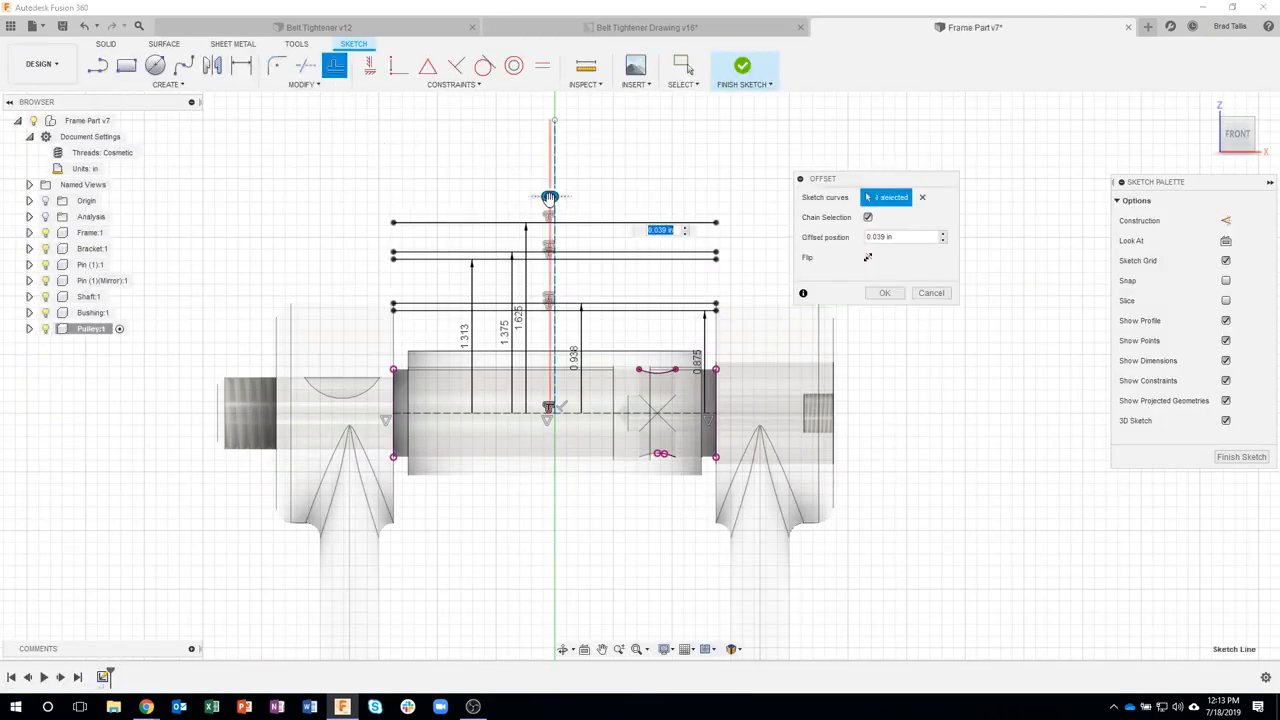
{"action": "left_click_drag", "start_coordinate": [549, 197], "coordinate": [544, 197]}
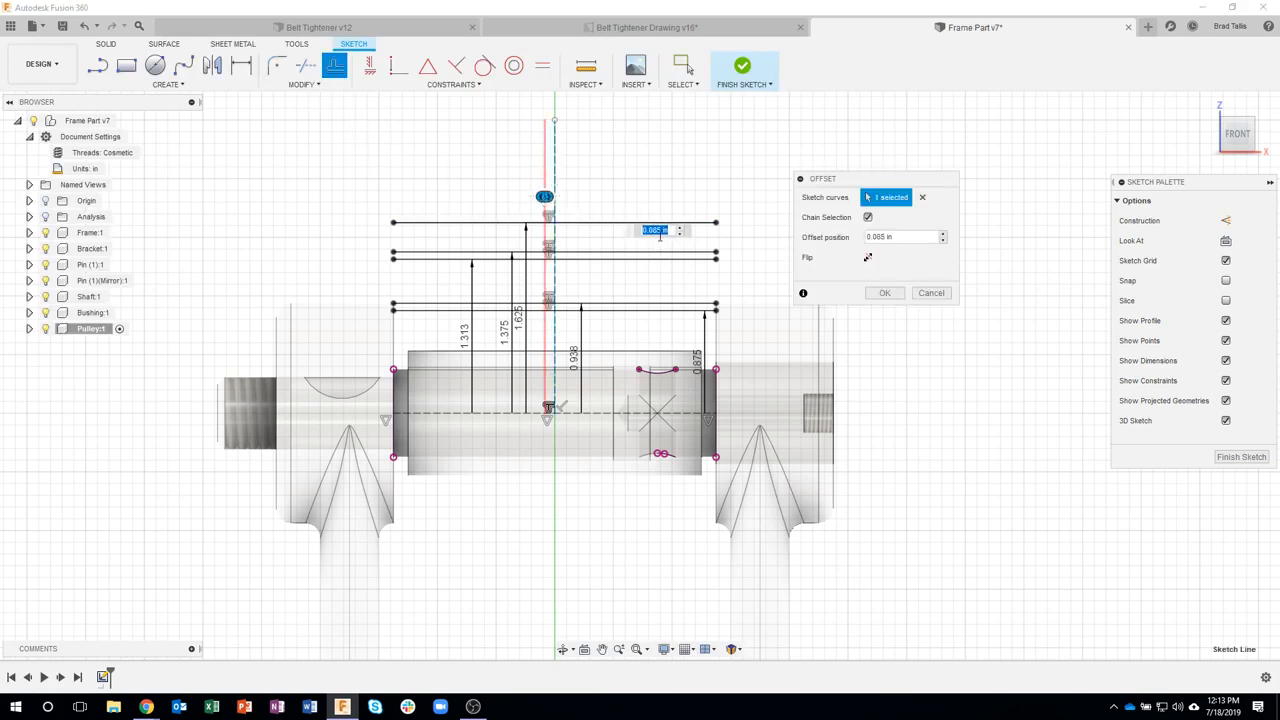
{"action": "left_click_drag", "start_coordinate": [544, 197], "coordinate": [595, 197]}
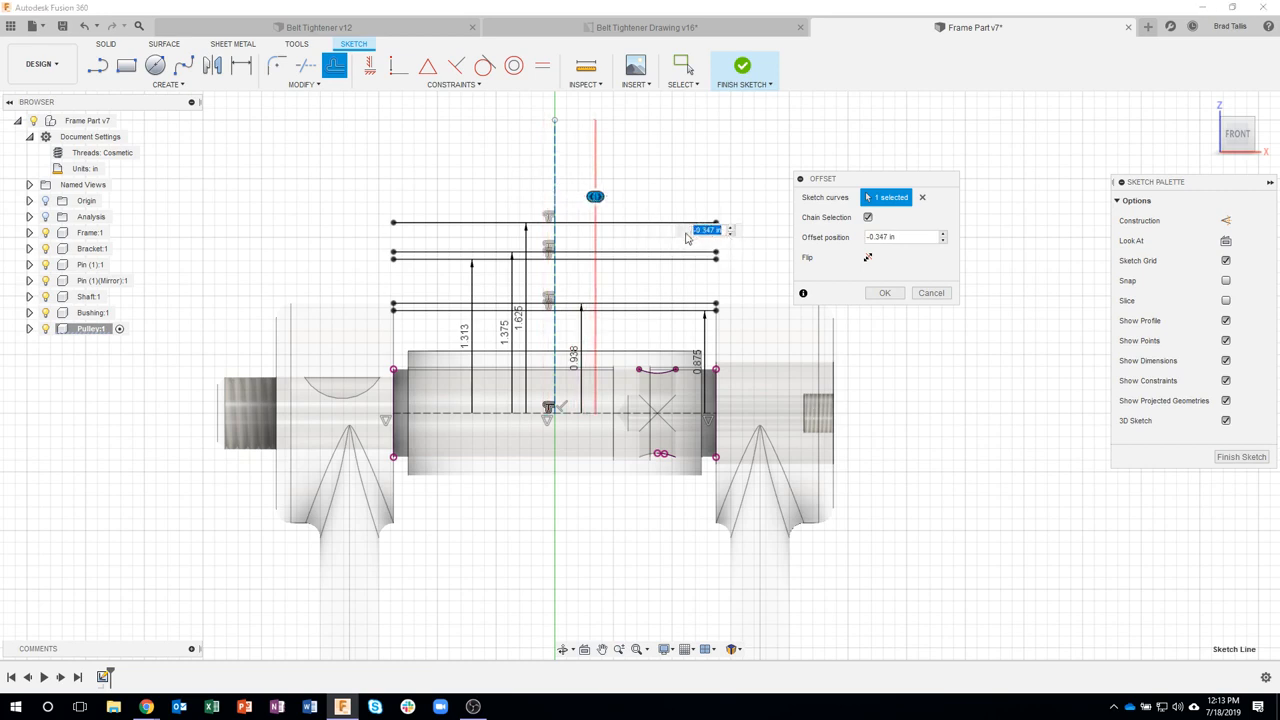
{"action": "key", "text": "BackSpace"}
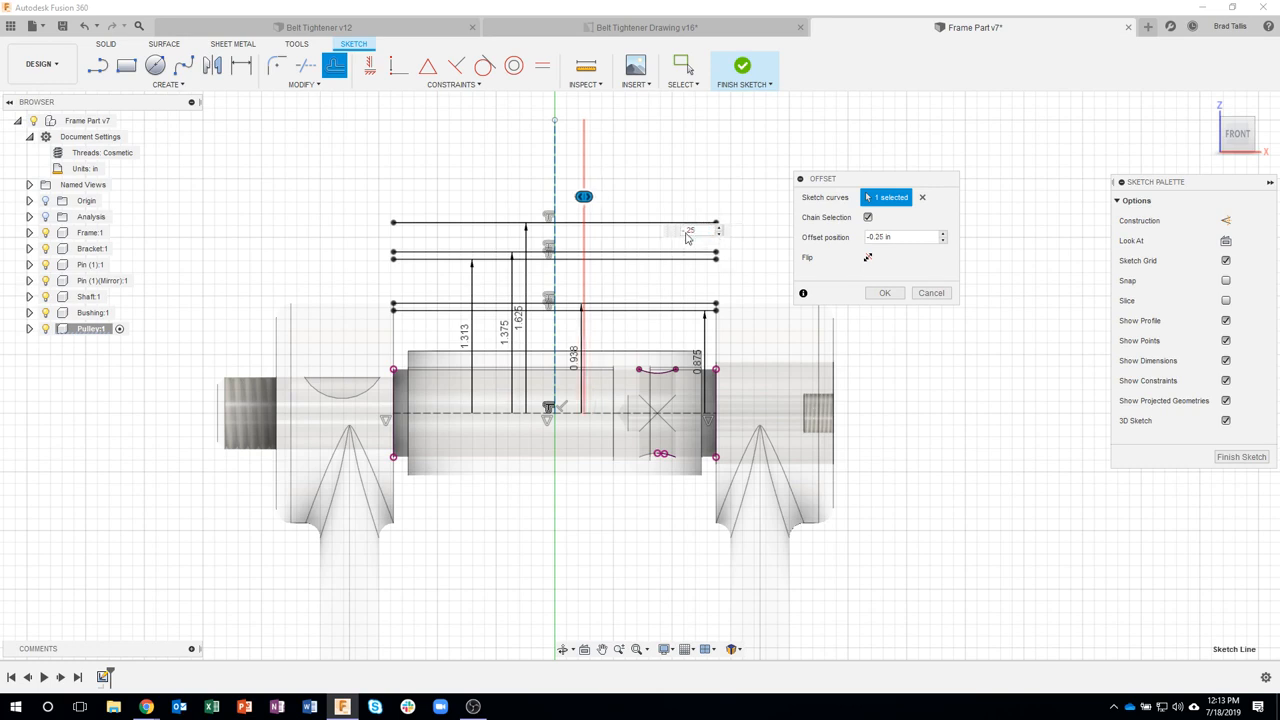
{"action": "key", "text": "Return"}
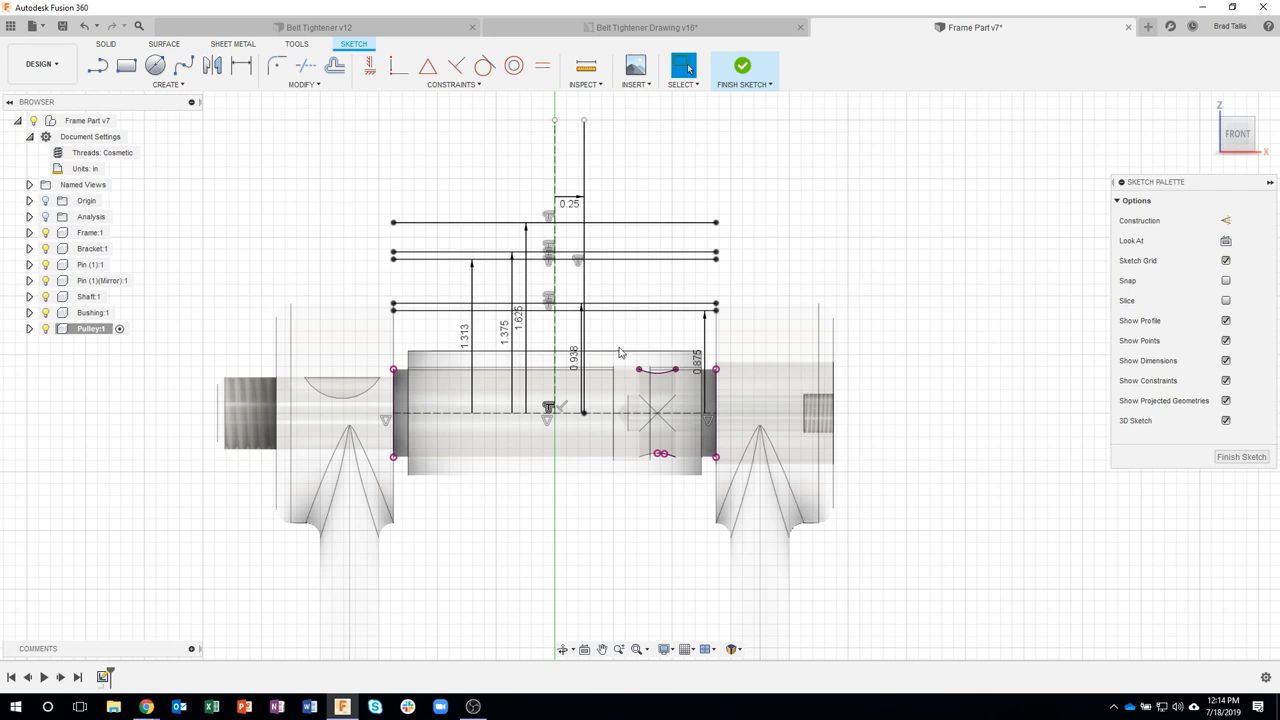
- Convert the five horizontal offset lines and the vertical offset line to construction lines
{"action": "left_click", "coordinate": [585, 222]}
{"action": "left_click", "coordinate": [605, 215]}
{"action": "mouse_move", "coordinate": [642, 324]}
{"action": "left_mouse_down"}
{"action": "mouse_move", "coordinate": [568, 205]}
{"action": "mouse_move", "coordinate": [623, 277]}
{"action": "mouse_move", "coordinate": [591, 223]}
{"action": "mouse_move", "coordinate": [570, 212]}
{"action": "left_mouse_up"}
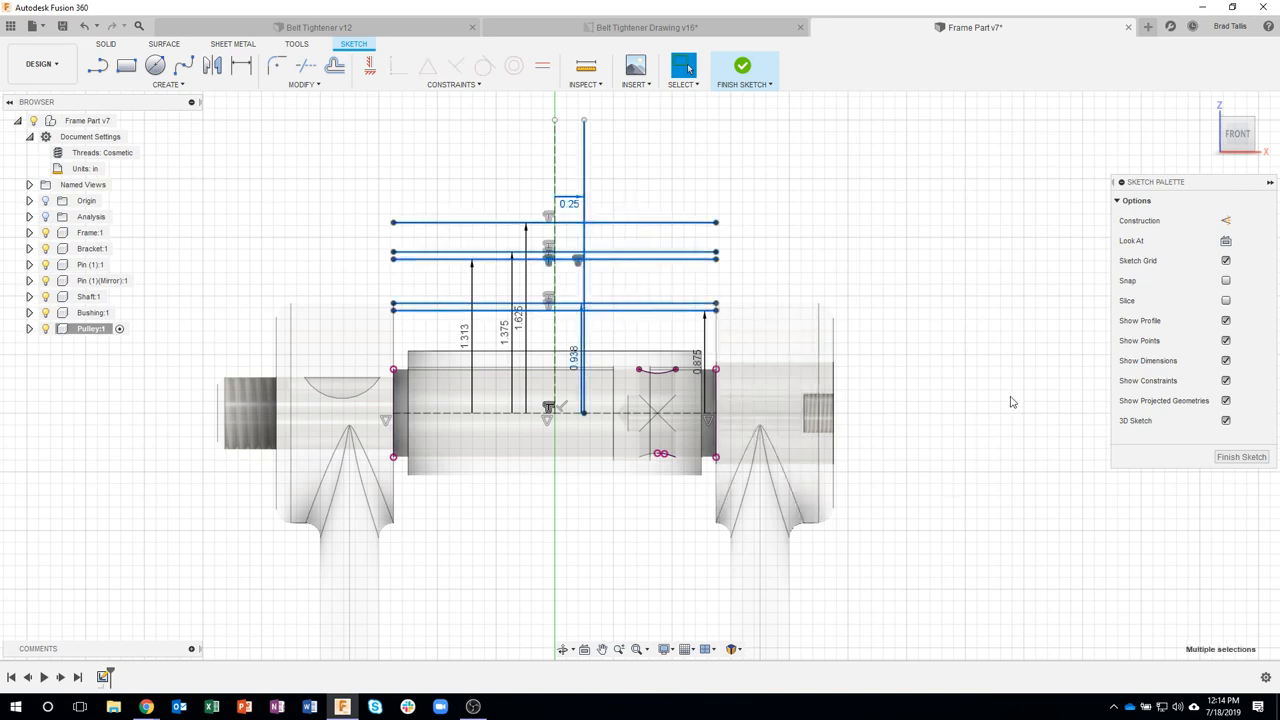
{"action": "left_click", "coordinate": [1226, 221]}
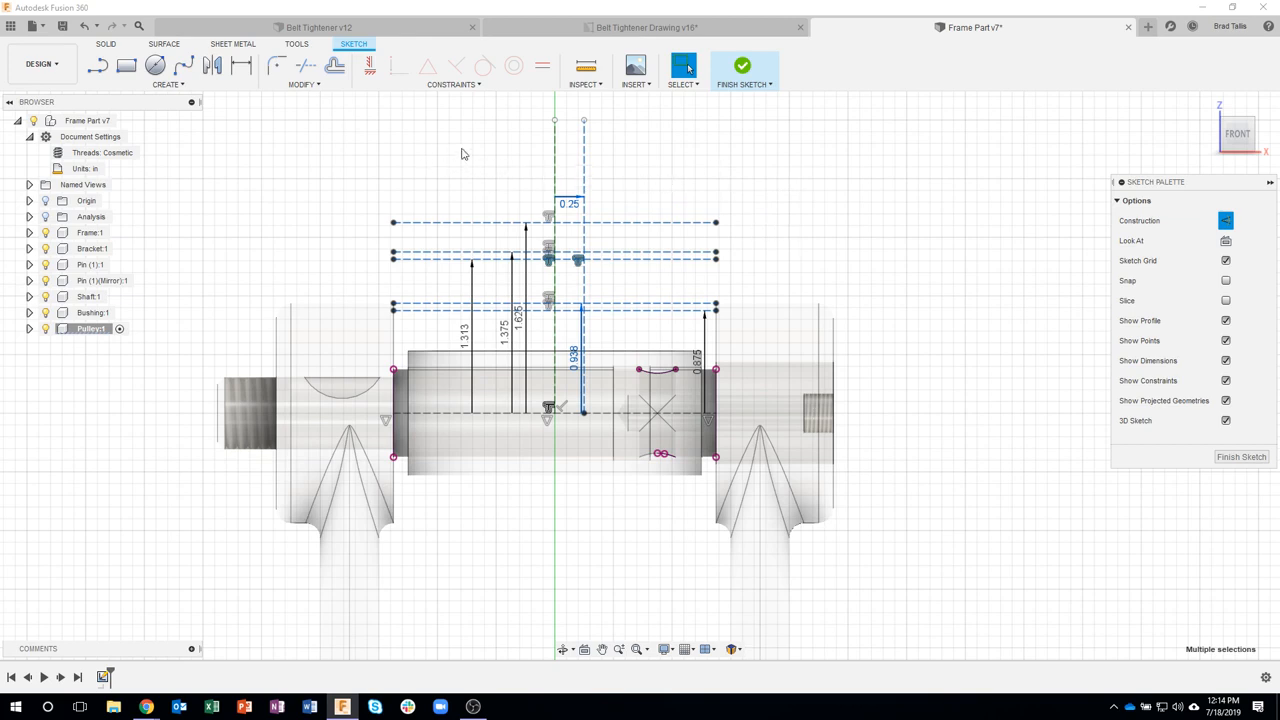
{"action": "mouse_move", "coordinate": [373, 105]}
{"action": "left_mouse_down"}
{"action": "mouse_move", "coordinate": [646, 304]}
{"action": "mouse_move", "coordinate": [720, 337]}
{"action": "mouse_move", "coordinate": [630, 328]}
{"action": "left_mouse_up"}
{"action": "left_click", "coordinate": [442, 190]}
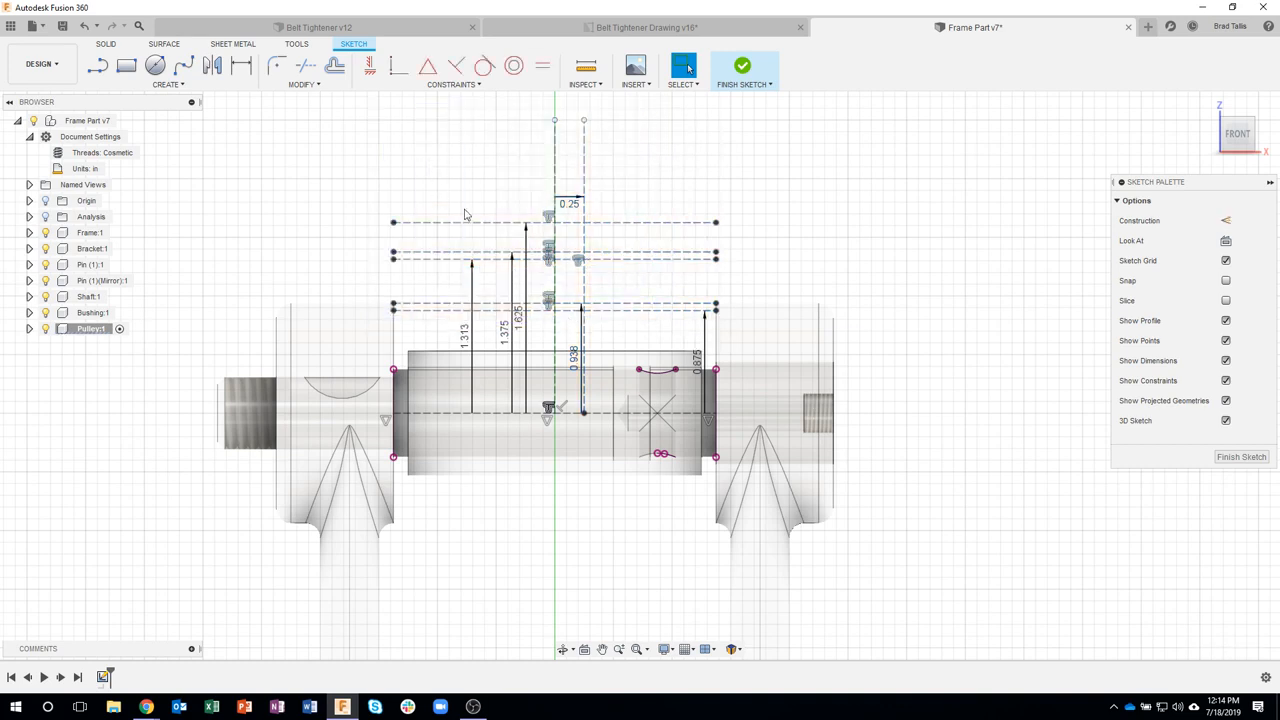
{"action": "mouse_move", "coordinate": [364, 106]}
{"action": "left_mouse_down"}
{"action": "mouse_move", "coordinate": [544, 220]}
{"action": "mouse_move", "coordinate": [633, 316]}
{"action": "mouse_move", "coordinate": [609, 451]}
{"action": "left_mouse_up"}
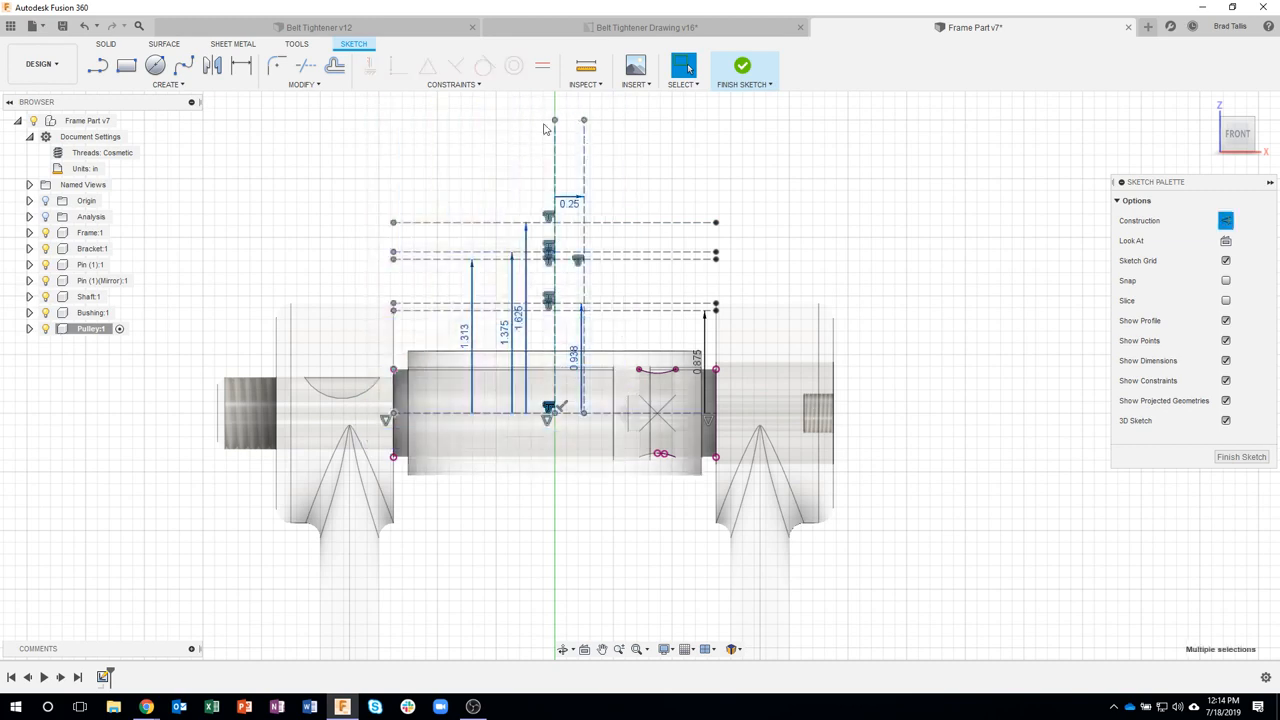
{"action": "left_click", "coordinate": [628, 174]}
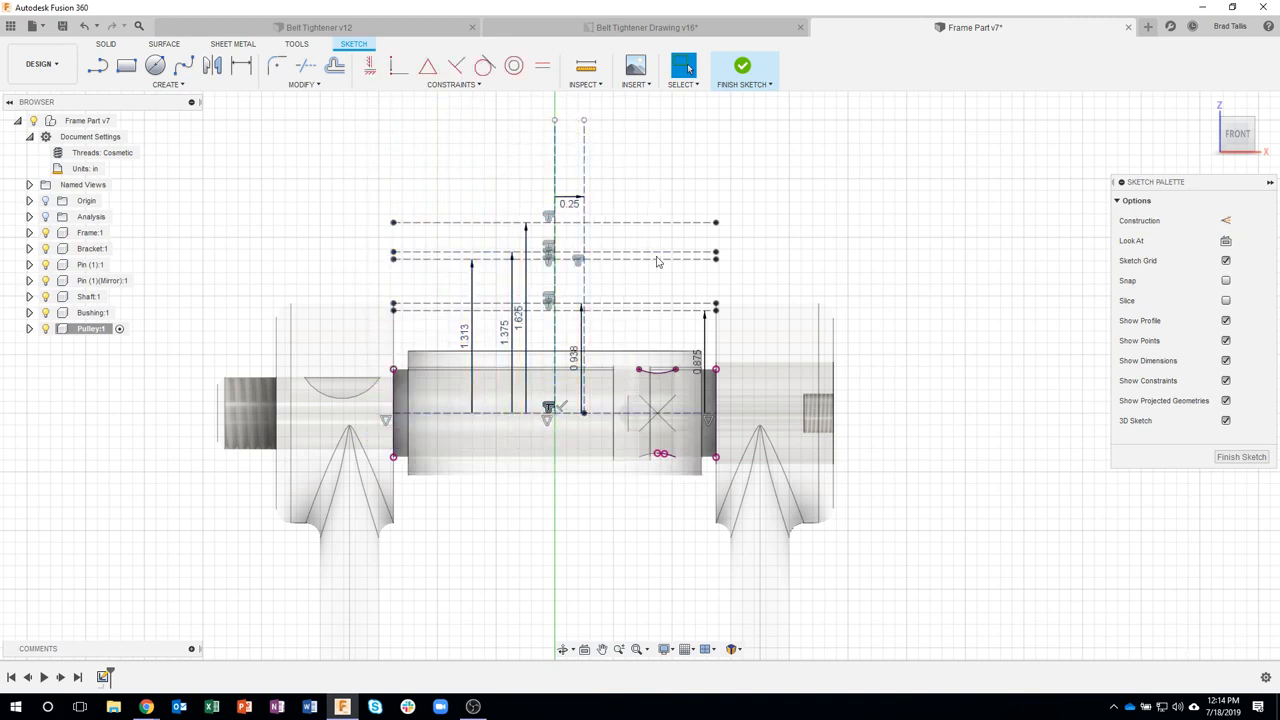
{"action": "mouse_move", "coordinate": [675, 274]}
{"action": "left_mouse_down"}
{"action": "mouse_move", "coordinate": [606, 234]}
{"action": "mouse_move", "coordinate": [603, 184]}
{"action": "mouse_move", "coordinate": [571, 178]}
{"action": "left_mouse_up"}
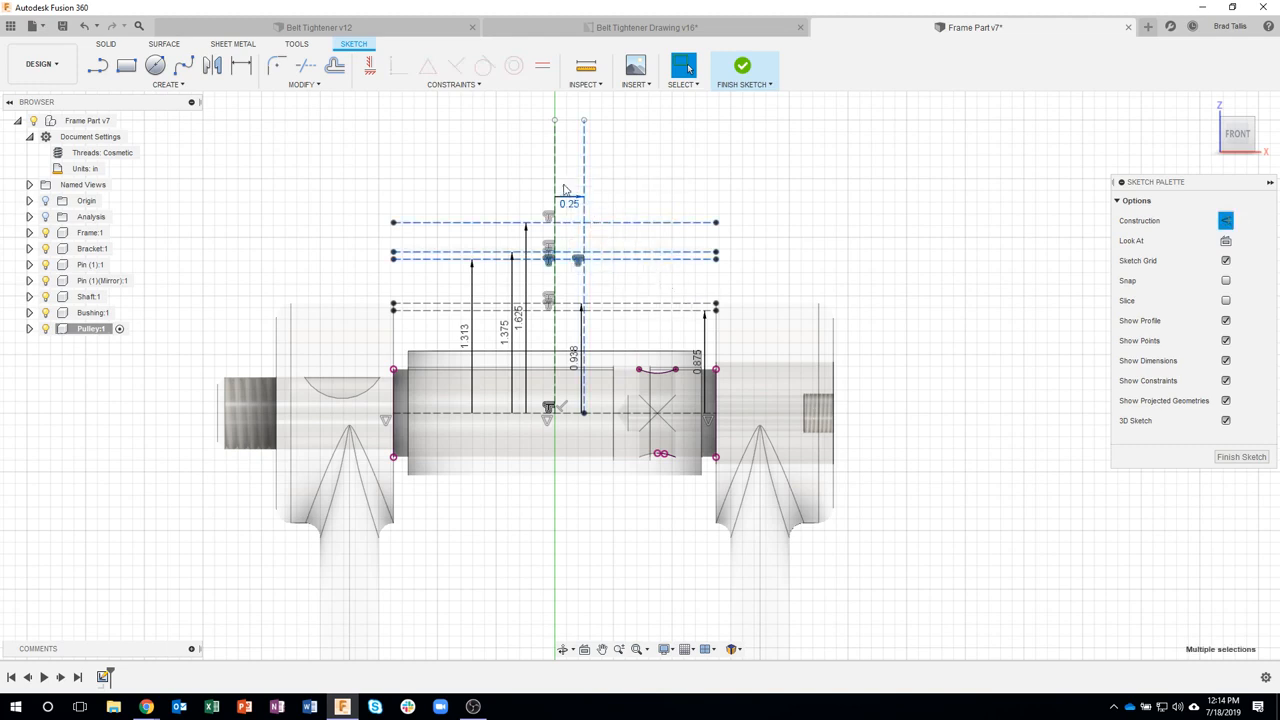
{"action": "left_click", "coordinate": [737, 168]}
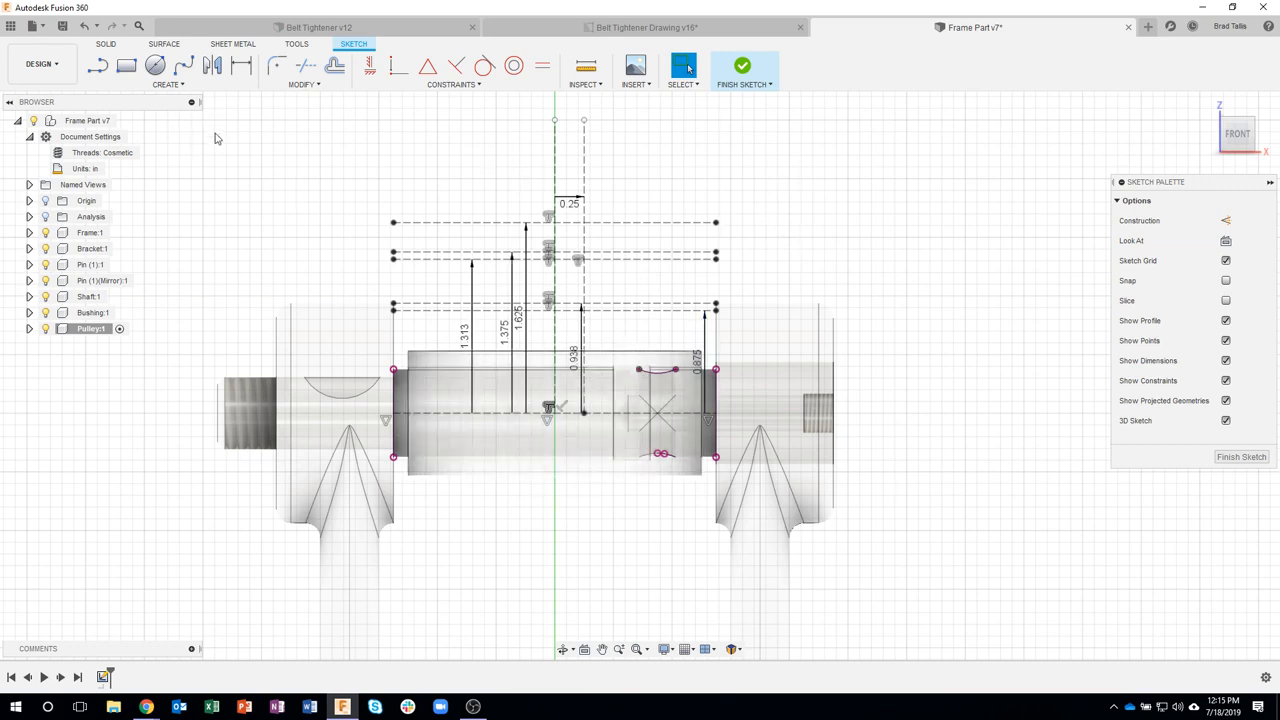
- Project the bushing body's outline into the pulley sketch
{"action": "key", "text": "p"}
{"action": "left_click", "coordinate": [884, 217]}
{"action": "left_click", "coordinate": [632, 362]}
{"action": "left_click", "coordinate": [884, 274]}
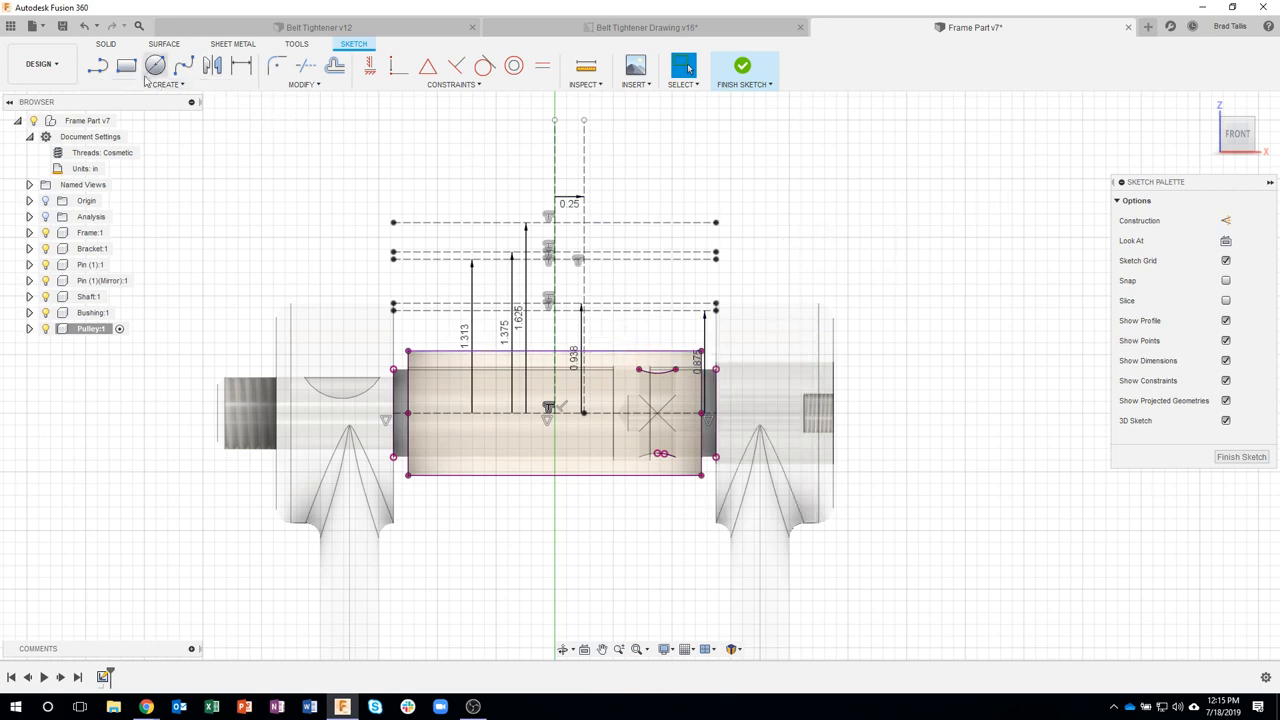
- Draw the hub profile from the bushing's upper right corner vertically to the 0.875 in line, sloping to the 0.938 in line at the web edge
{"action": "left_click", "coordinate": [97, 66]}
{"action": "scroll", "coordinate": [802, 265], "scroll_direction": "up", "scroll_amount": 1}
{"action": "mouse_move", "coordinate": [776, 223]}
{"action": "middle_mouse_down"}
{"action": "mouse_move", "coordinate": [836, 241]}
{"action": "mouse_move", "coordinate": [825, 240]}
{"action": "mouse_move", "coordinate": [880, 203]}
{"action": "mouse_move", "coordinate": [882, 218]}
{"action": "middle_mouse_up"}
{"action": "scroll", "coordinate": [836, 240], "scroll_direction": "up", "scroll_amount": 1}
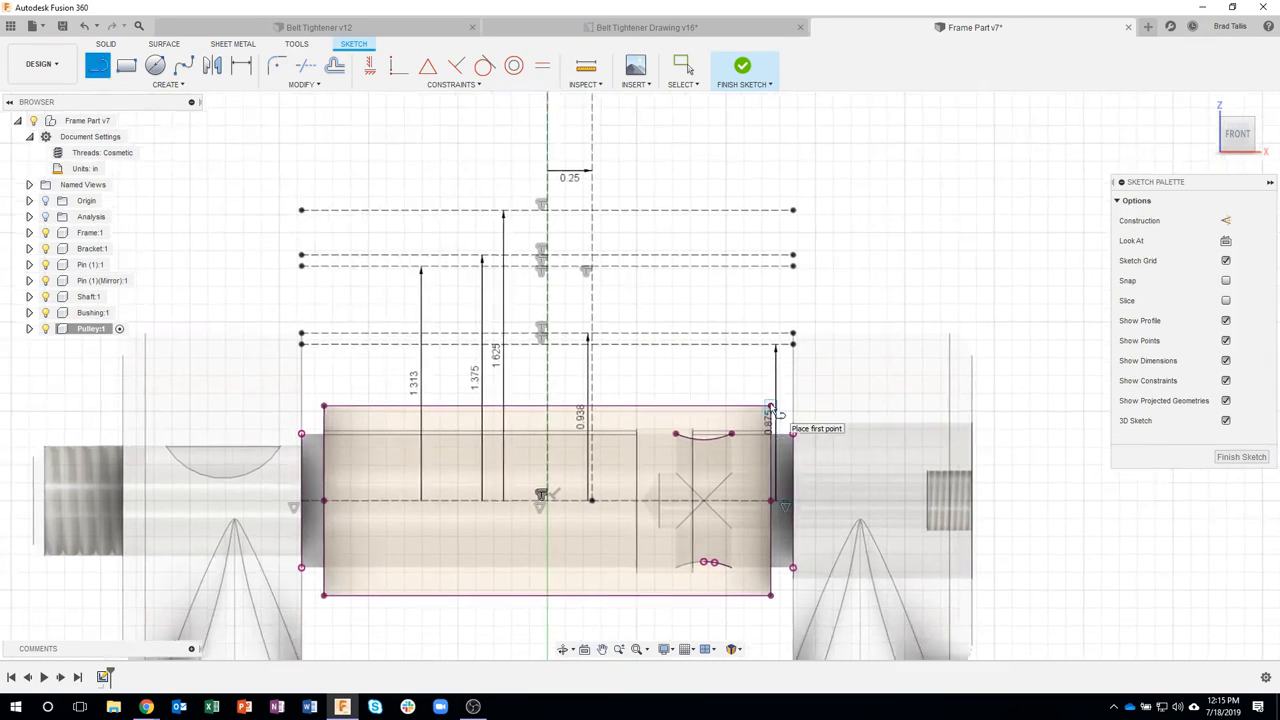
{"action": "left_click", "coordinate": [770, 405]}
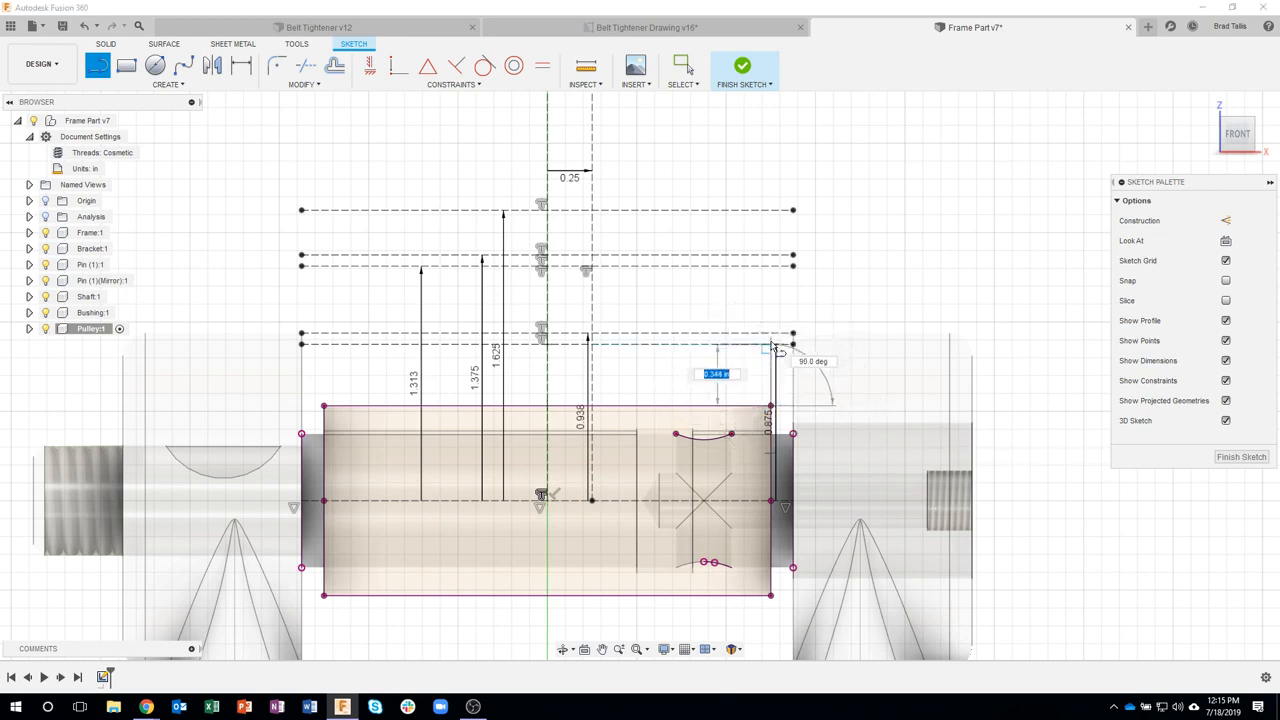
{"action": "left_click", "coordinate": [772, 345]}
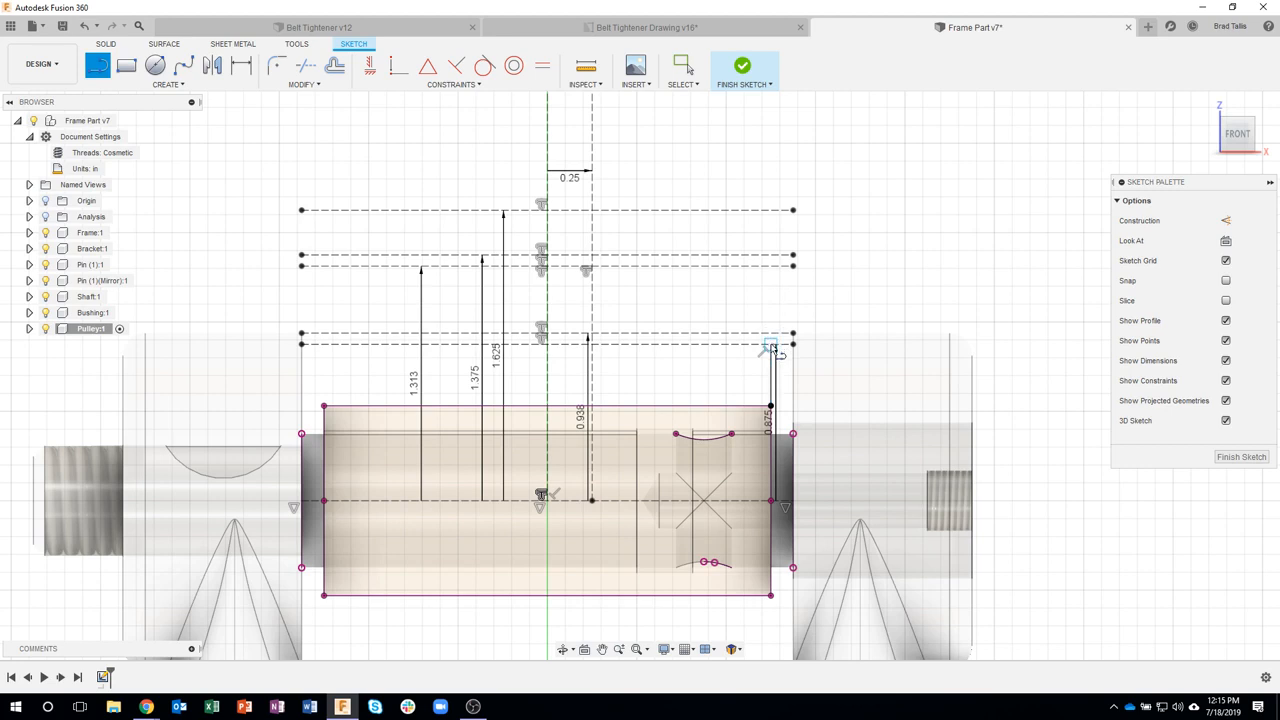
{"action": "left_click", "coordinate": [592, 335]}
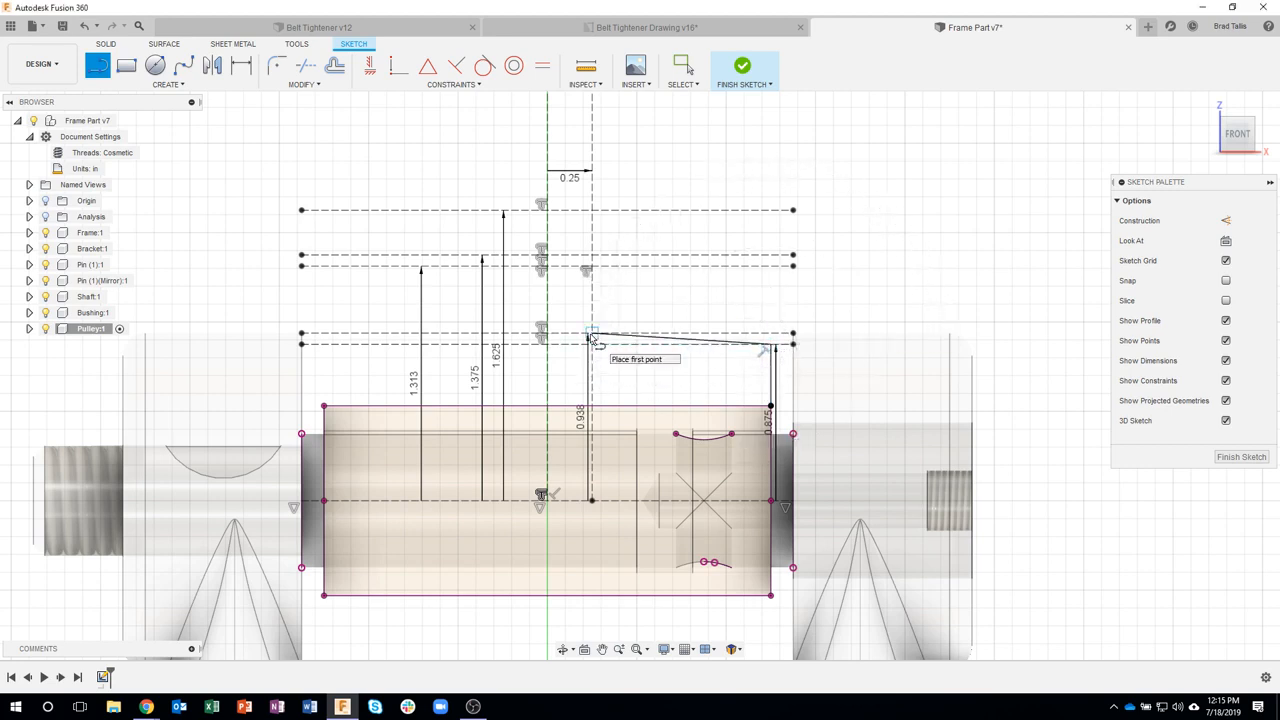
- Continue the profile up the web to the 1.313 in line, out to the 1.375 in line's right end, up to 1.625 in and back to the centre line
{"action": "left_click", "coordinate": [592, 335]}
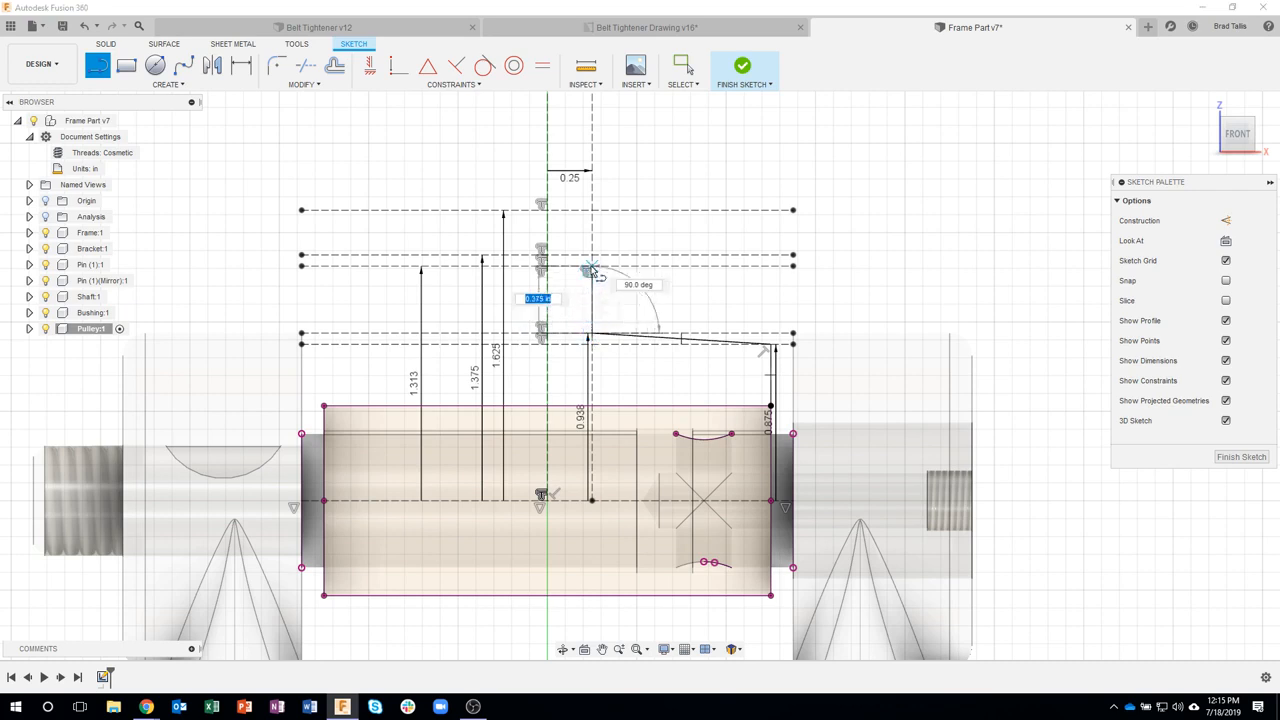
{"action": "left_click", "coordinate": [592, 268]}
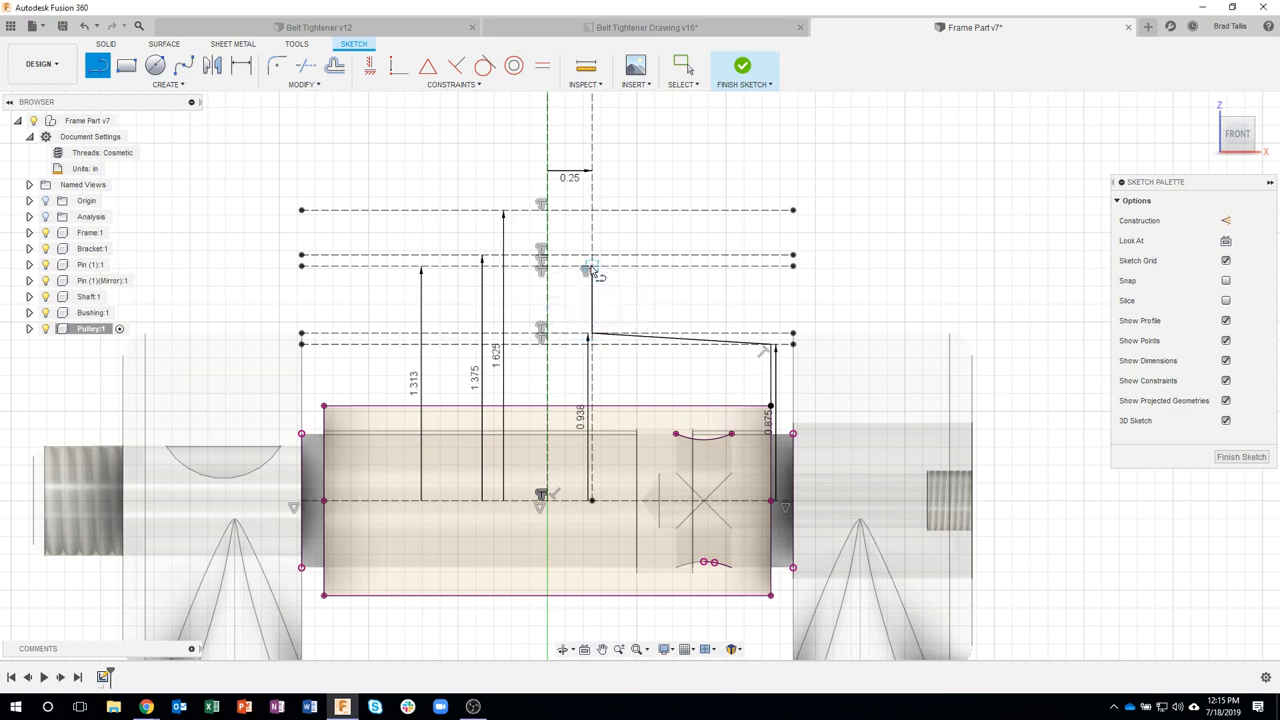
{"action": "left_click", "coordinate": [793, 256]}
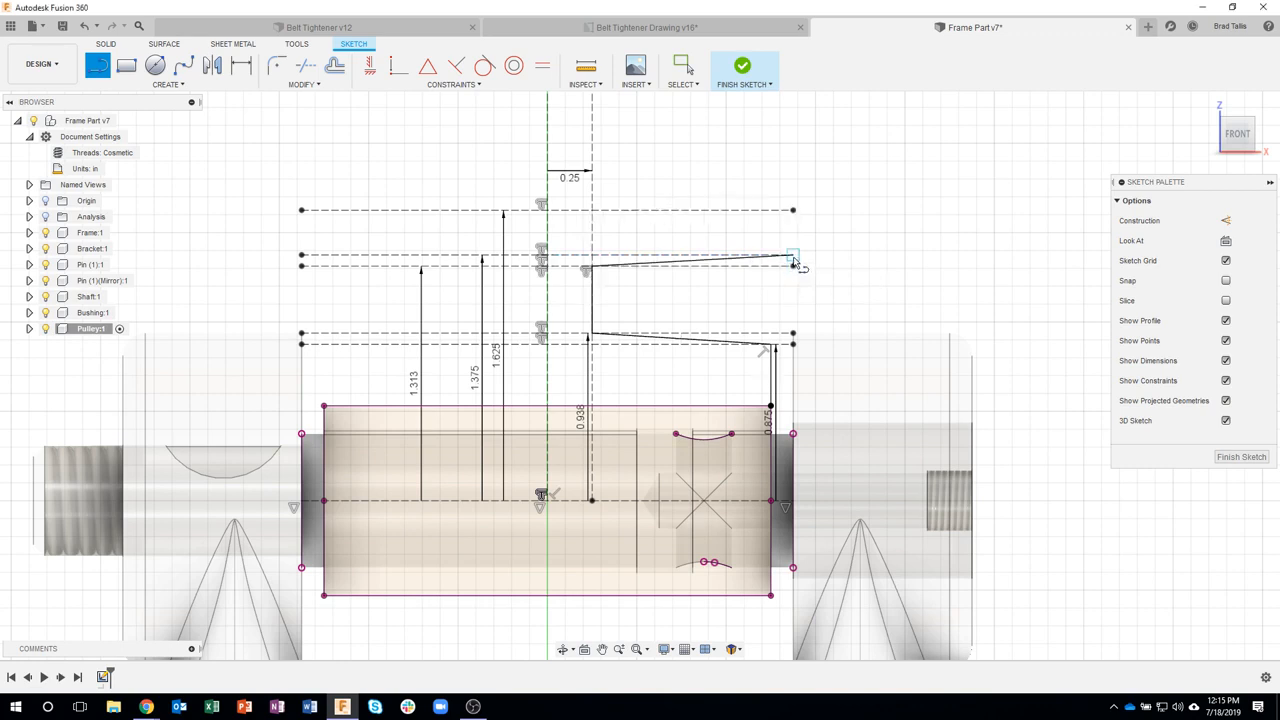
{"action": "left_click", "coordinate": [793, 211]}
{"action": "left_click_drag", "start_coordinate": [785, 216], "coordinate": [548, 212]}
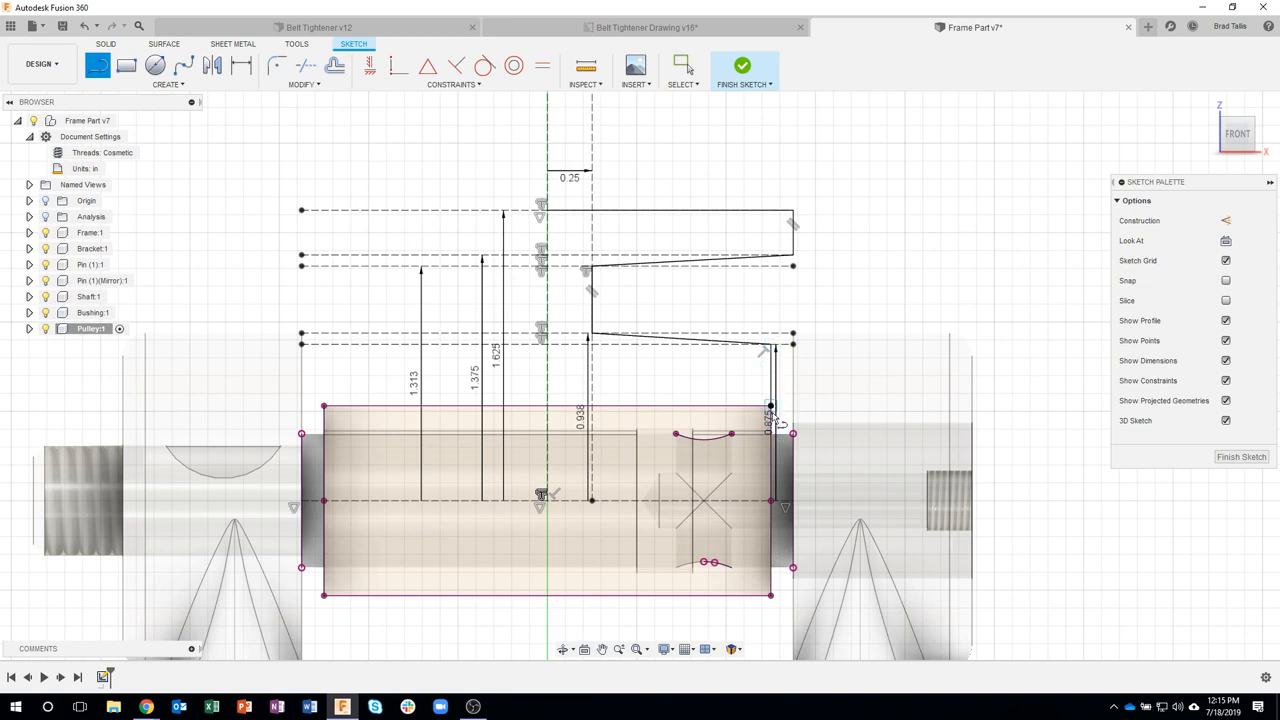
{"action": "left_click", "coordinate": [771, 404]}
- Check the pulley's section view and its dimensions on the belt tightener drawing sheet
{"action": "left_click", "coordinate": [690, 36]}
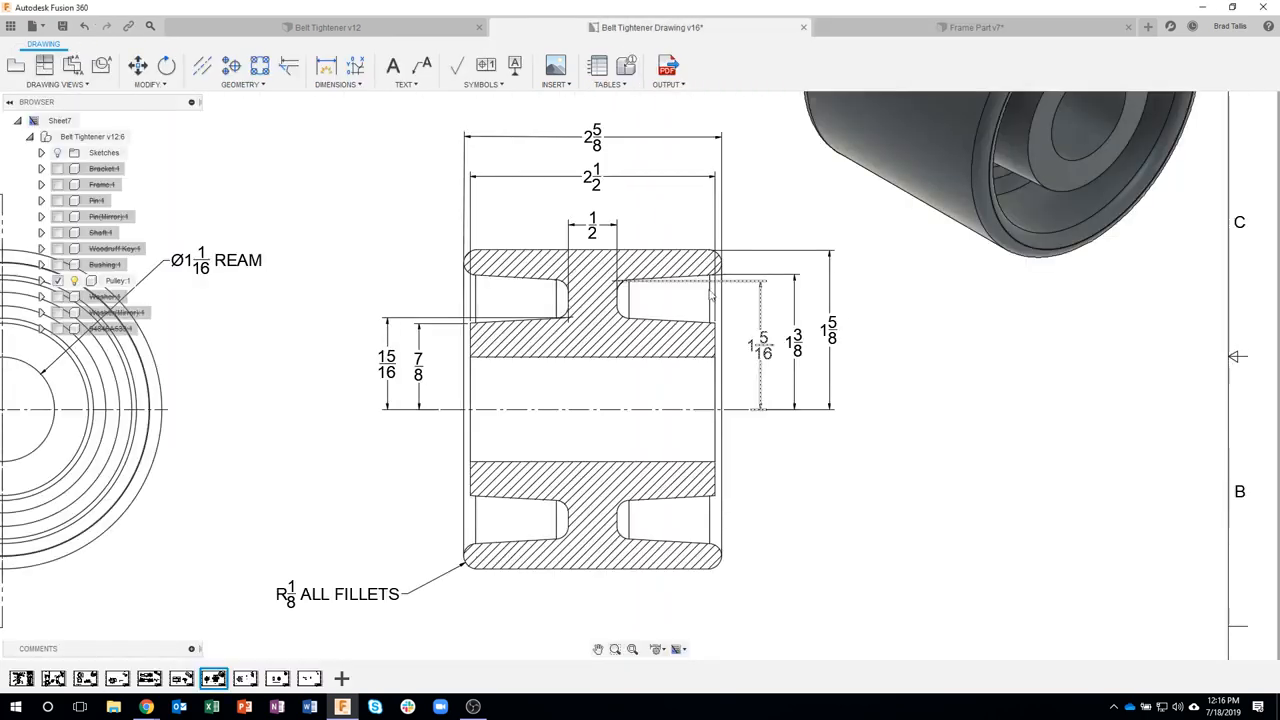
{"action": "scroll", "coordinate": [714, 340], "scroll_direction": "up", "scroll_amount": 2}
{"action": "scroll", "coordinate": [714, 340], "scroll_direction": "up", "scroll_amount": 1}
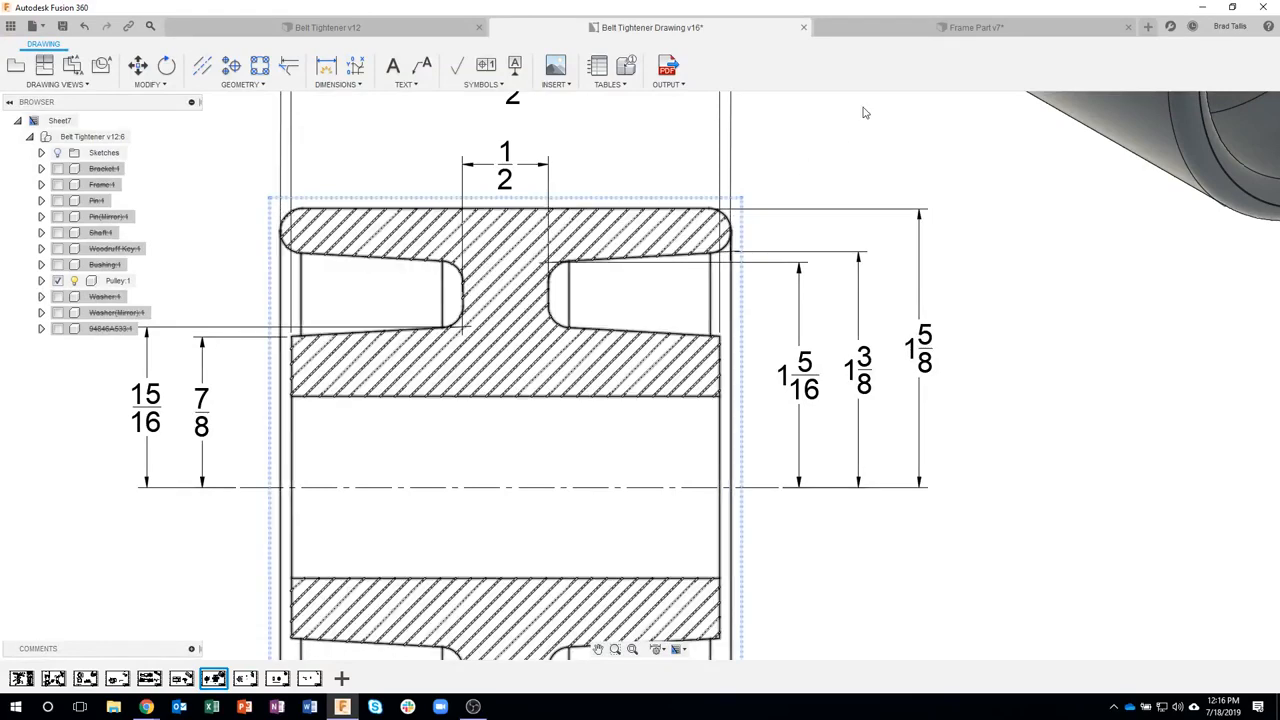
{"action": "left_click", "coordinate": [914, 28]}
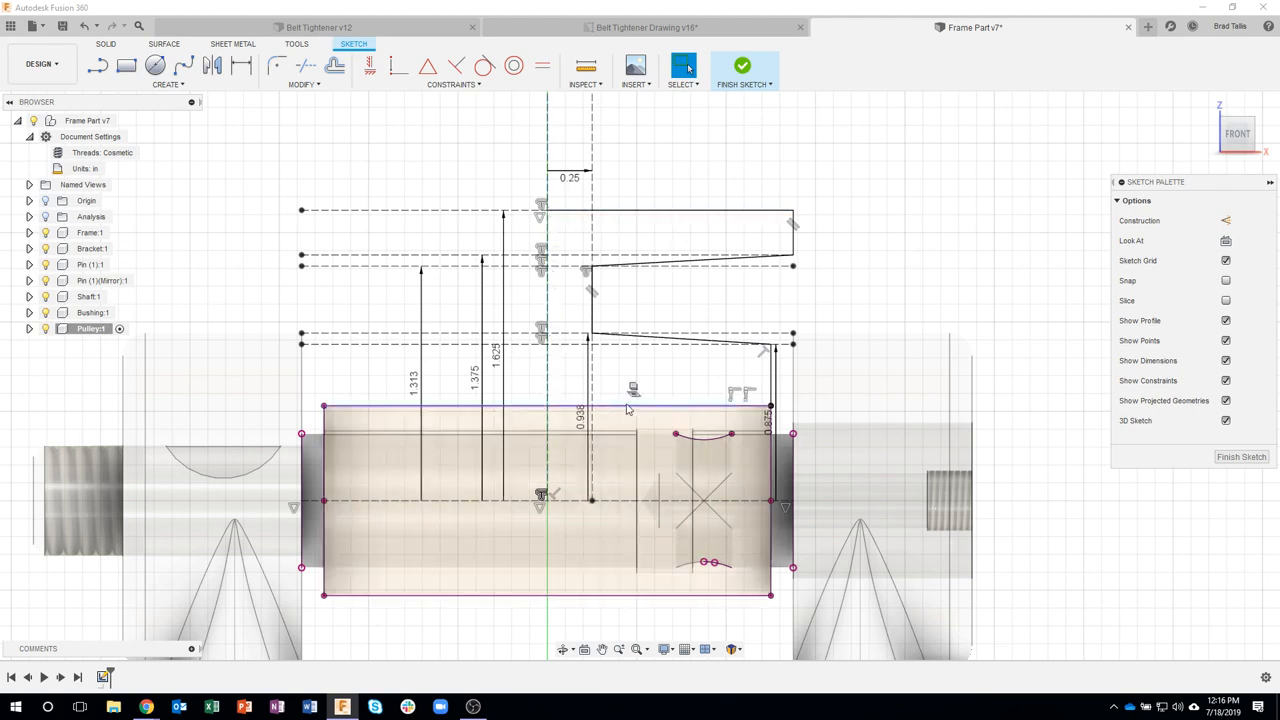
- Try closing the half profile with a vertical line along the centre line down to the bushing's upper edge, and undo it
{"action": "left_click", "coordinate": [97, 65]}
{"action": "mouse_move", "coordinate": [546, 214]}
{"action": "left_mouse_down"}
{"action": "mouse_move", "coordinate": [570, 265]}
{"action": "mouse_move", "coordinate": [551, 408]}
{"action": "left_mouse_up"}
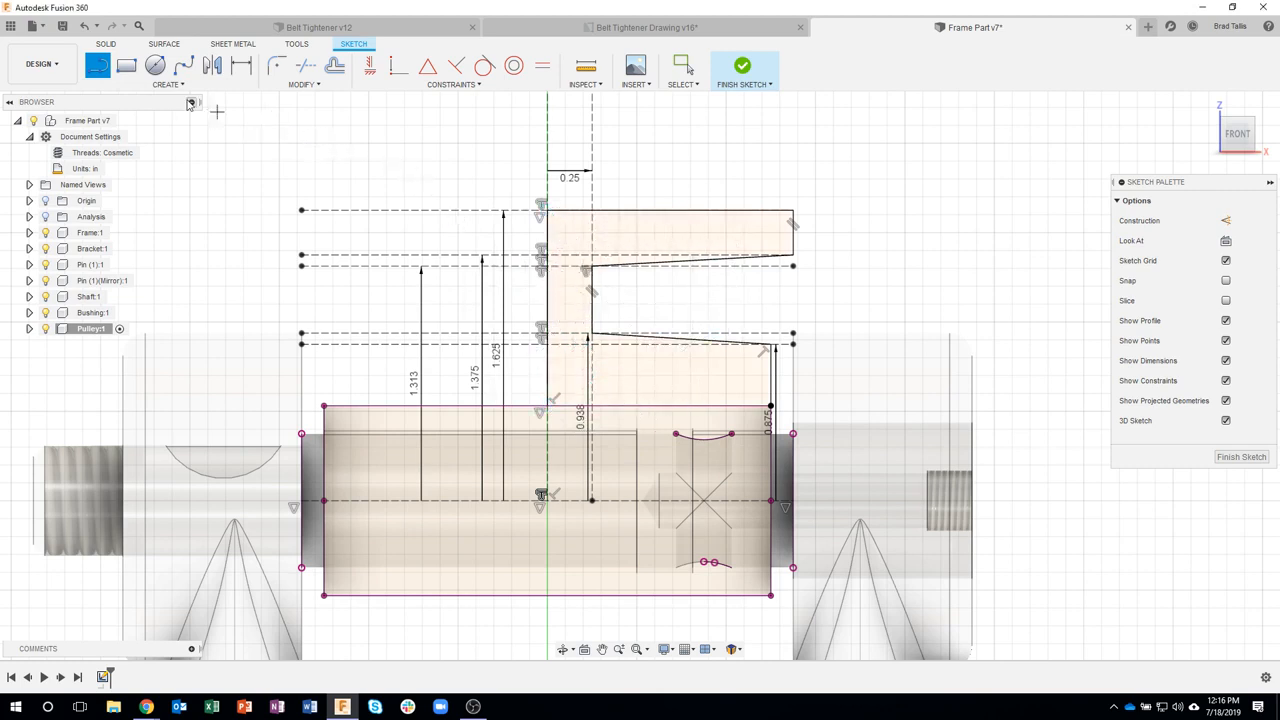
{"action": "key", "text": "Escape"}
{"action": "left_click", "coordinate": [83, 27]}
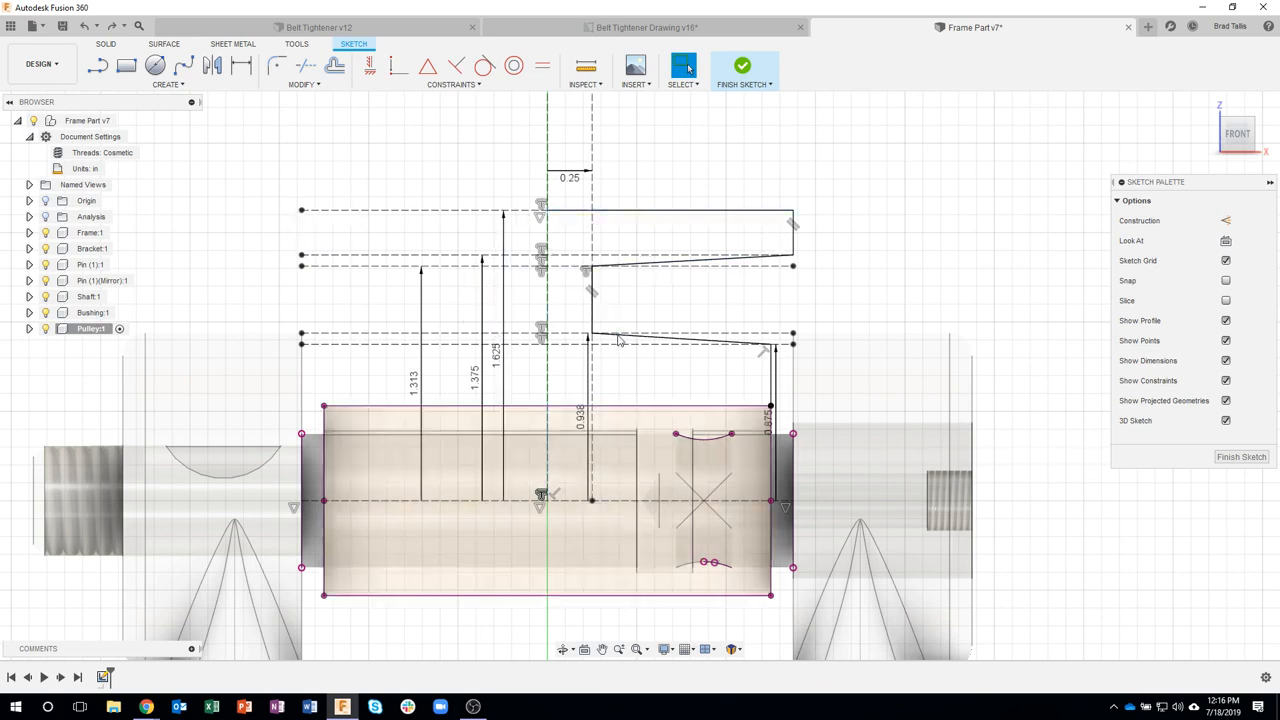
- Mirror the pulley's half profile lines about the vertical centre line and finish the sketch
{"action": "left_click", "coordinate": [180, 85]}
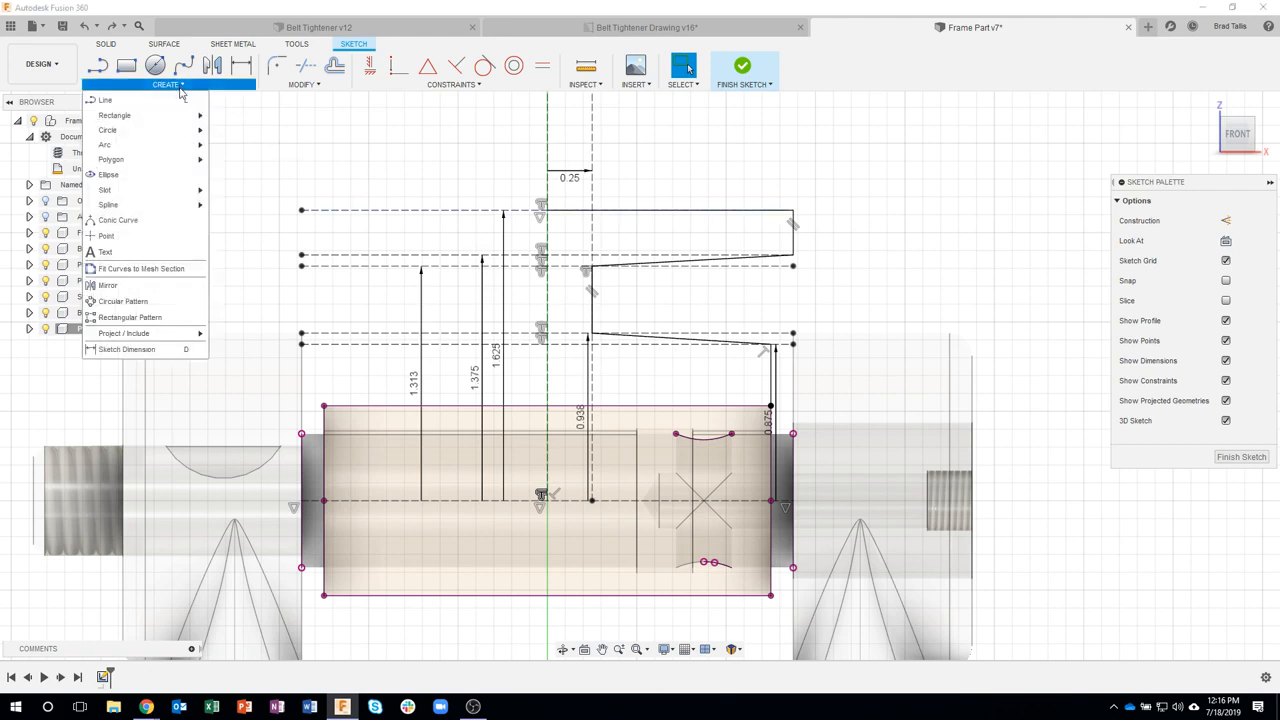
{"action": "left_click", "coordinate": [108, 285]}
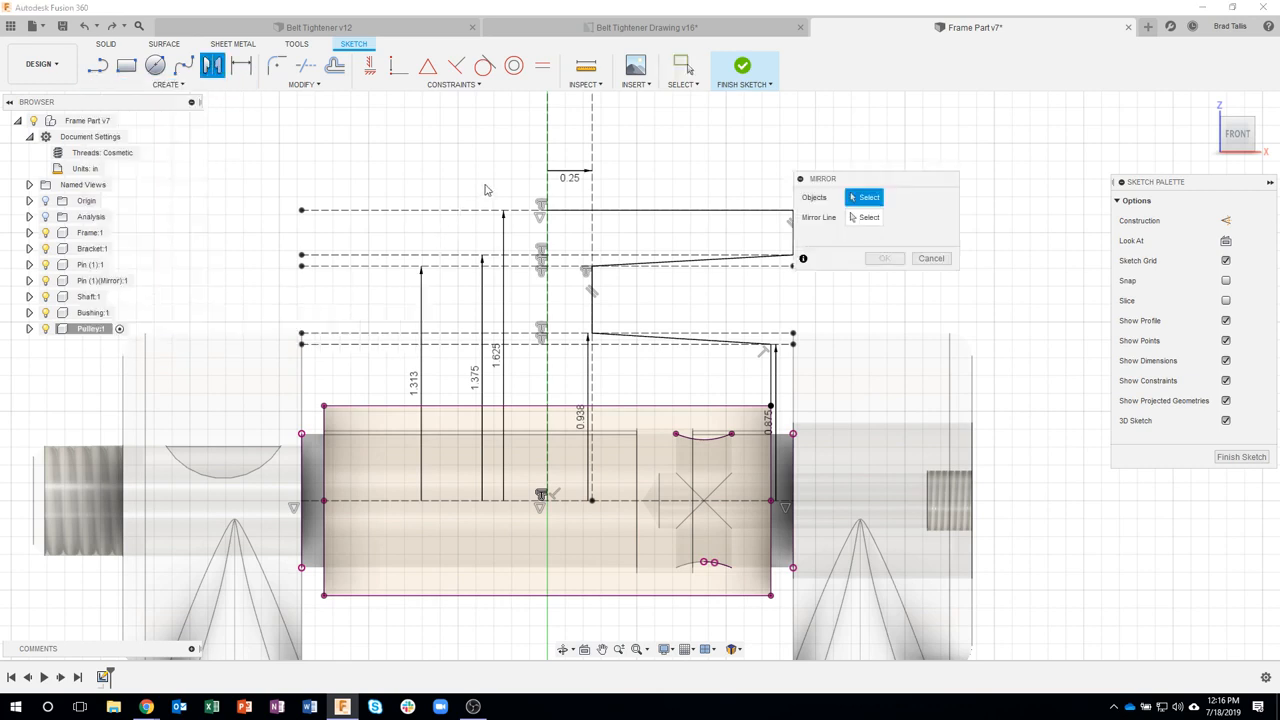
{"action": "middle_click_drag", "start_coordinate": [506, 185], "coordinate": [438, 180]}
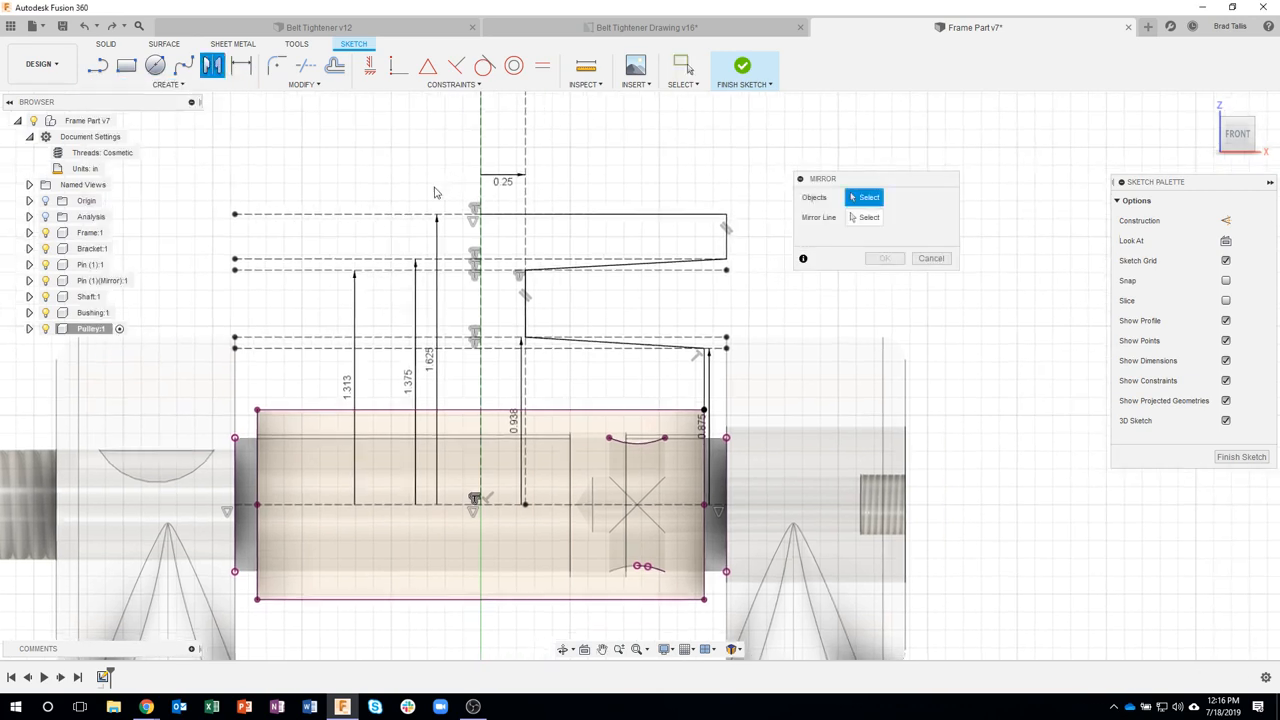
{"action": "mouse_move", "coordinate": [440, 182]}
{"action": "left_mouse_down"}
{"action": "mouse_move", "coordinate": [688, 420]}
{"action": "mouse_move", "coordinate": [736, 446]}
{"action": "mouse_move", "coordinate": [749, 435]}
{"action": "left_mouse_up"}
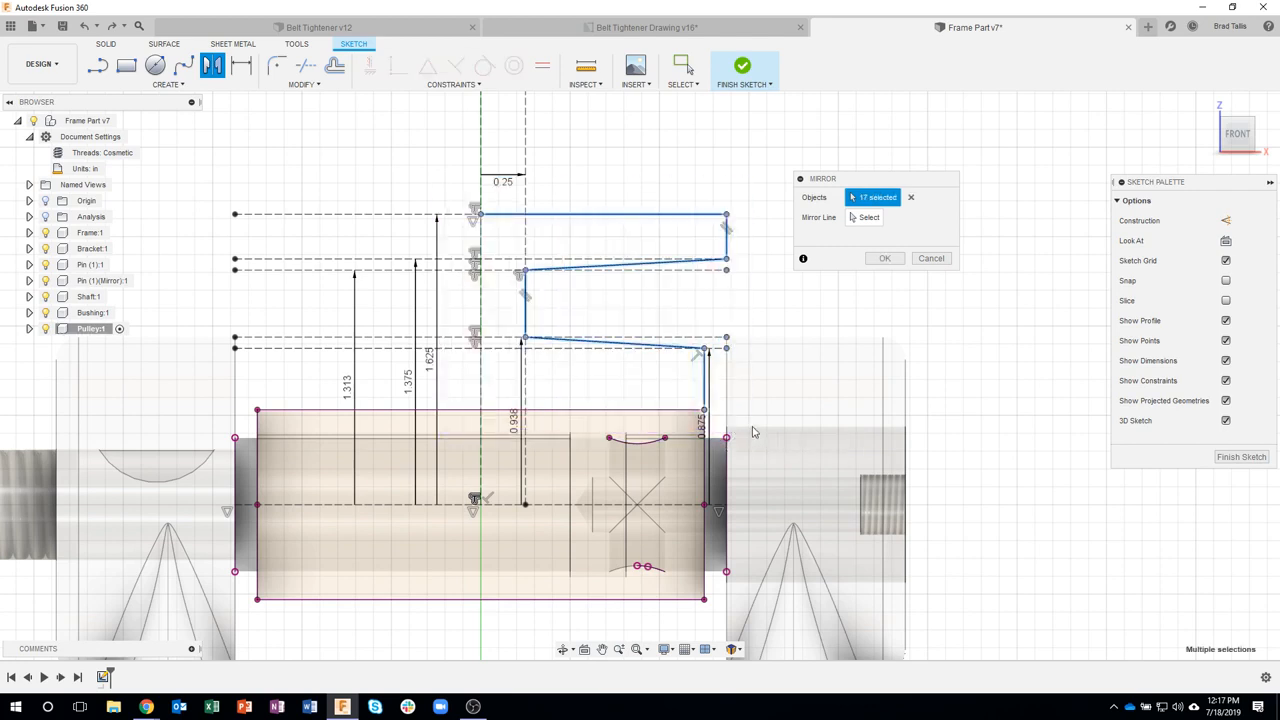
{"action": "left_click", "coordinate": [866, 218]}
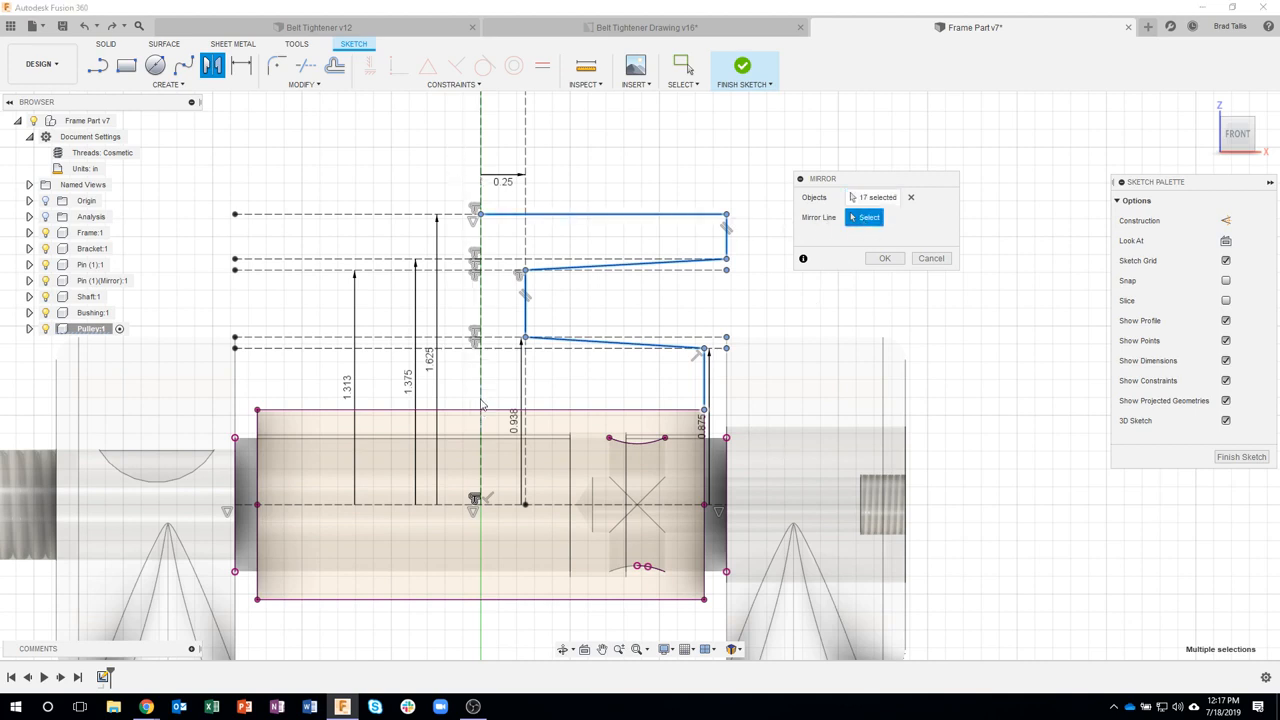
{"action": "left_click", "coordinate": [481, 138]}
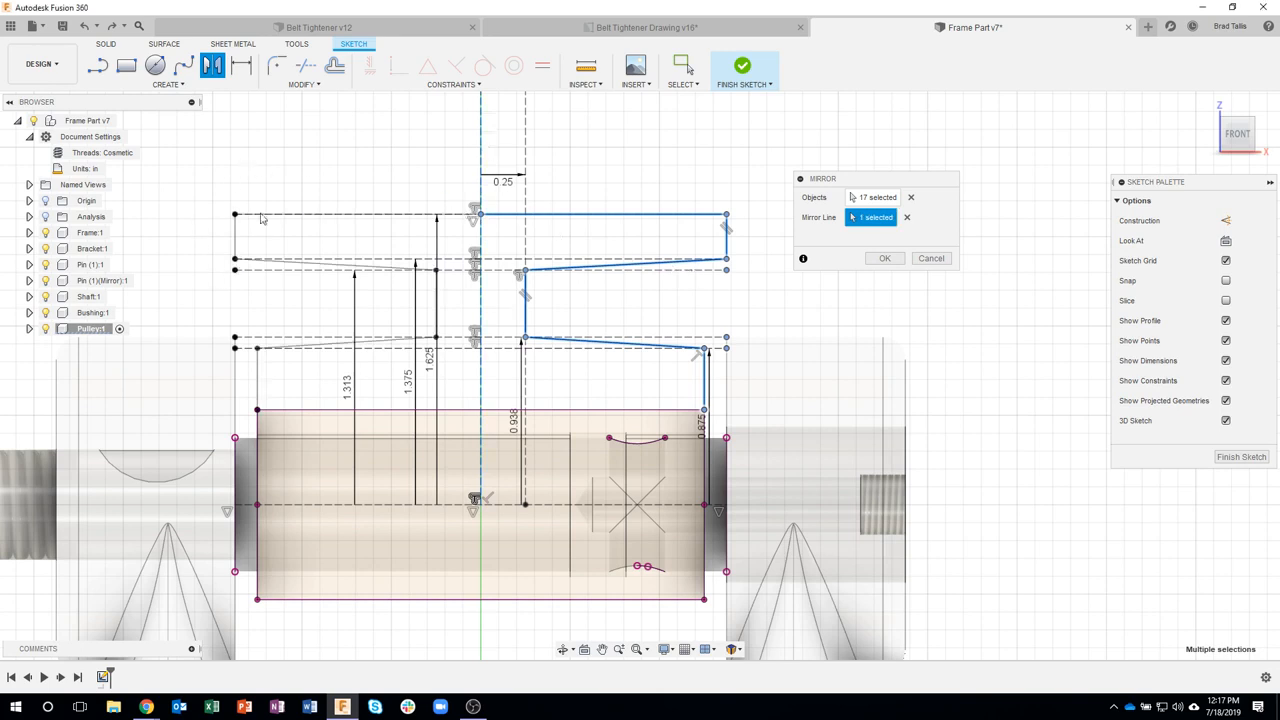
{"action": "left_click", "coordinate": [881, 260]}
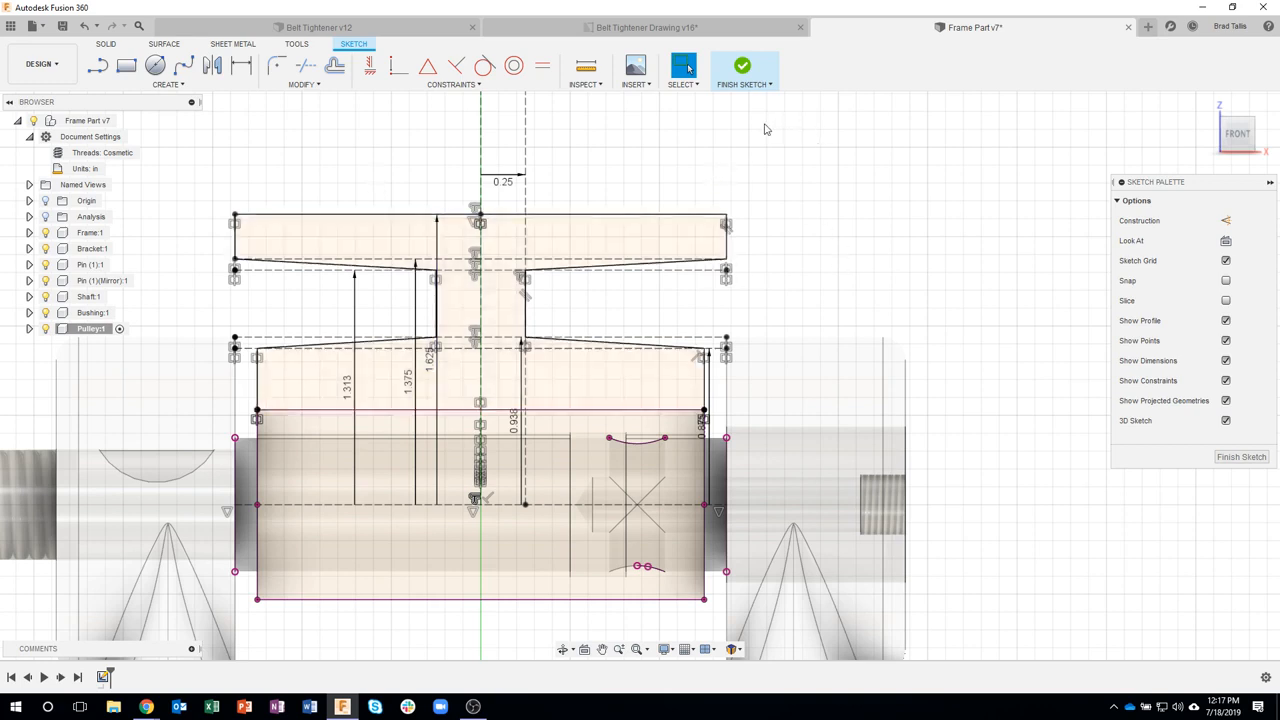
{"action": "left_click", "coordinate": [742, 68]}
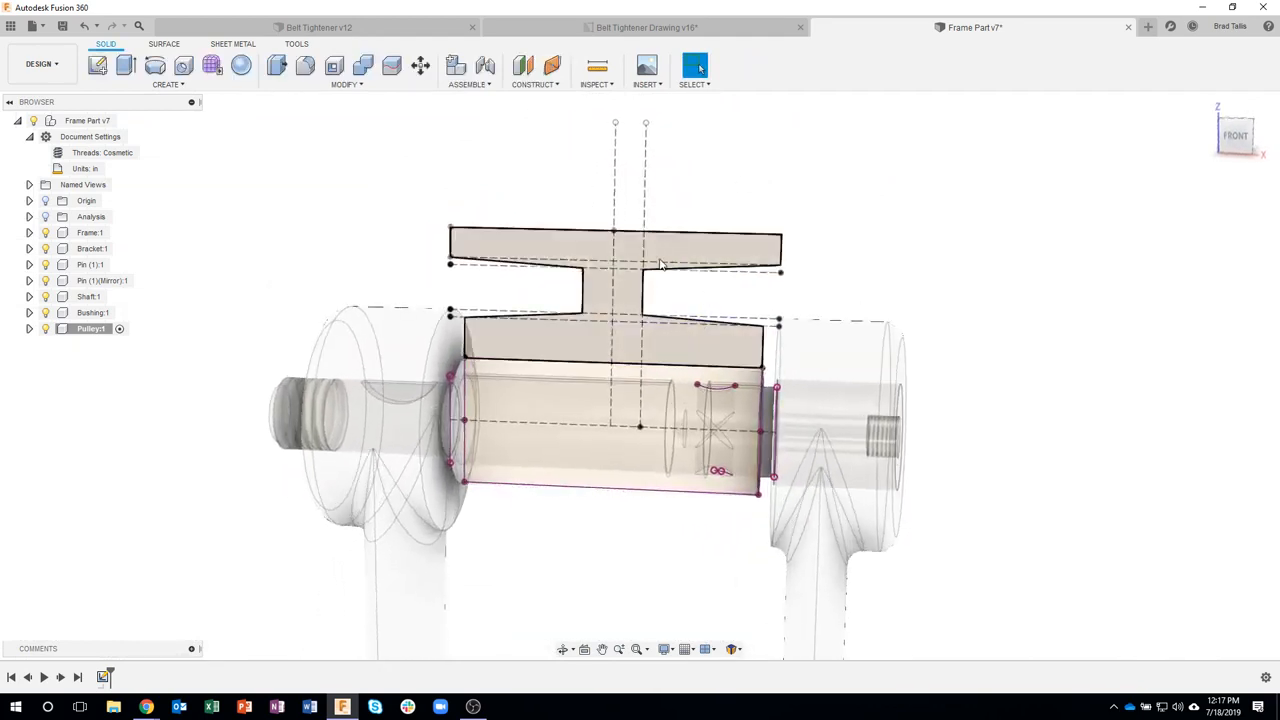
- Revolve the pulley profile 360 degrees around the shaft's horizontal centre line as a new body
{"action": "scroll", "coordinate": [786, 238], "scroll_direction": "up", "scroll_amount": 2}
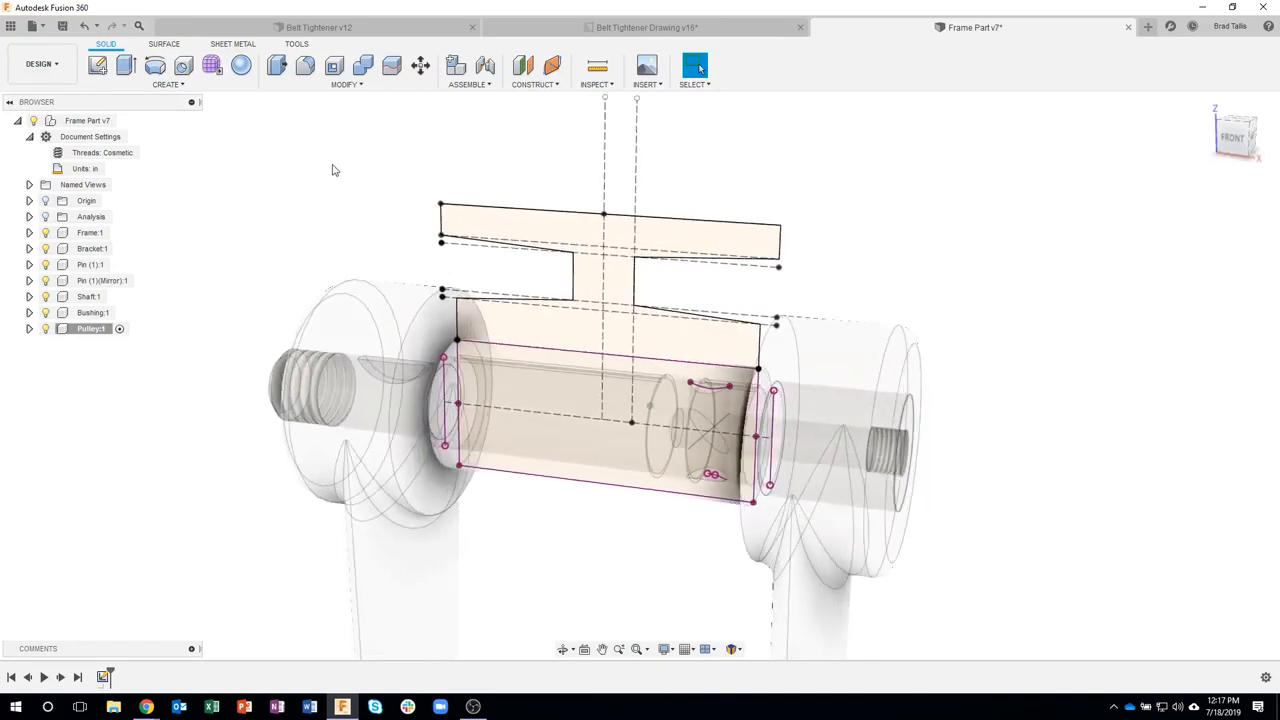
{"action": "left_click", "coordinate": [170, 84]}
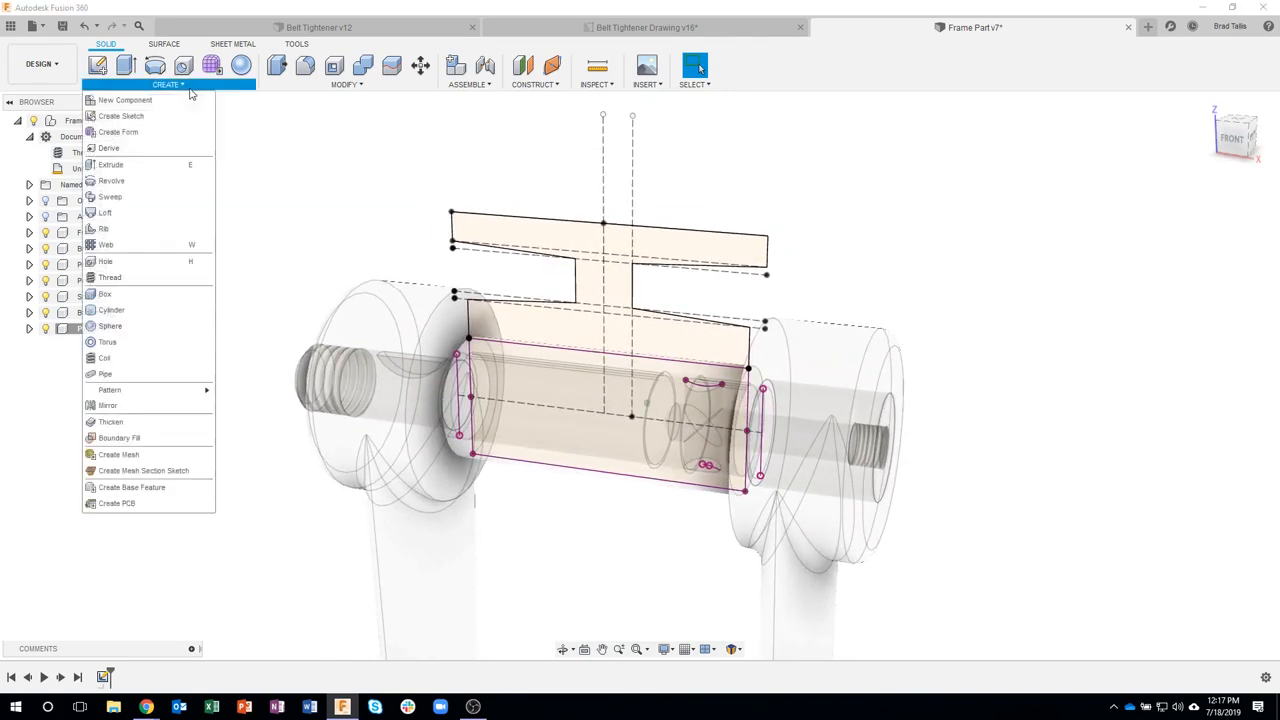
{"action": "left_click", "coordinate": [136, 183]}
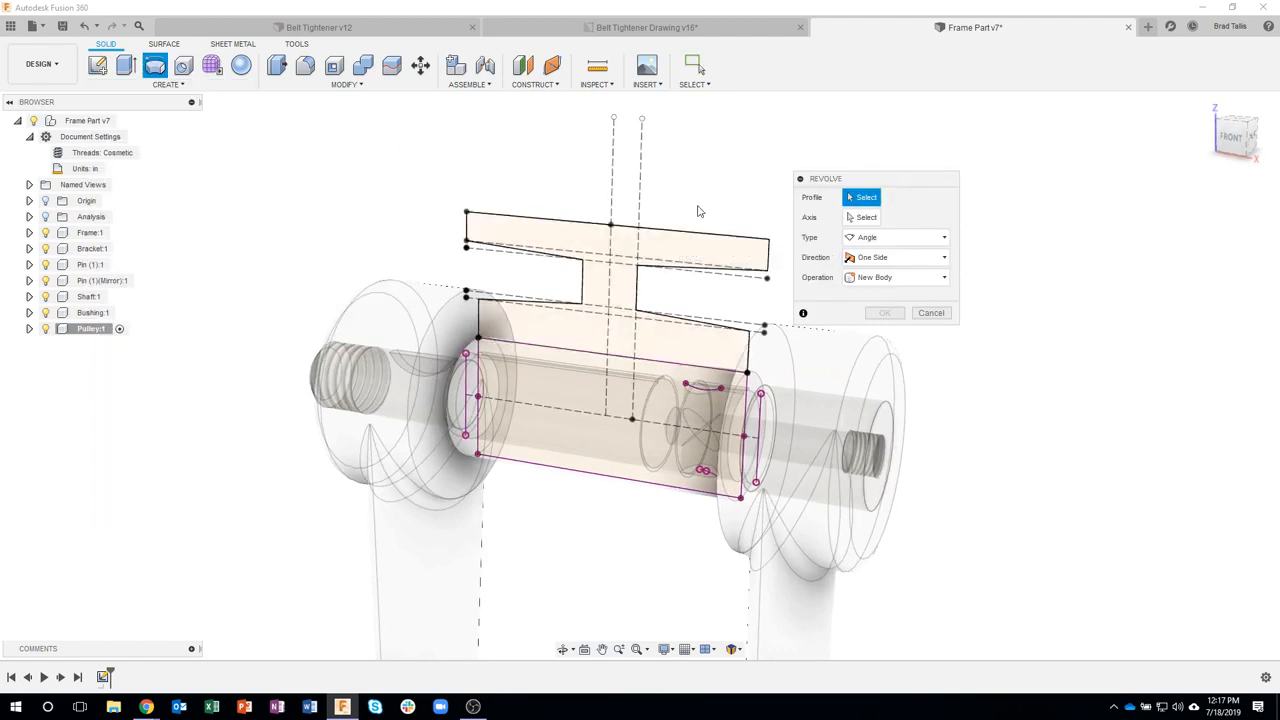
{"action": "left_click", "coordinate": [666, 245]}
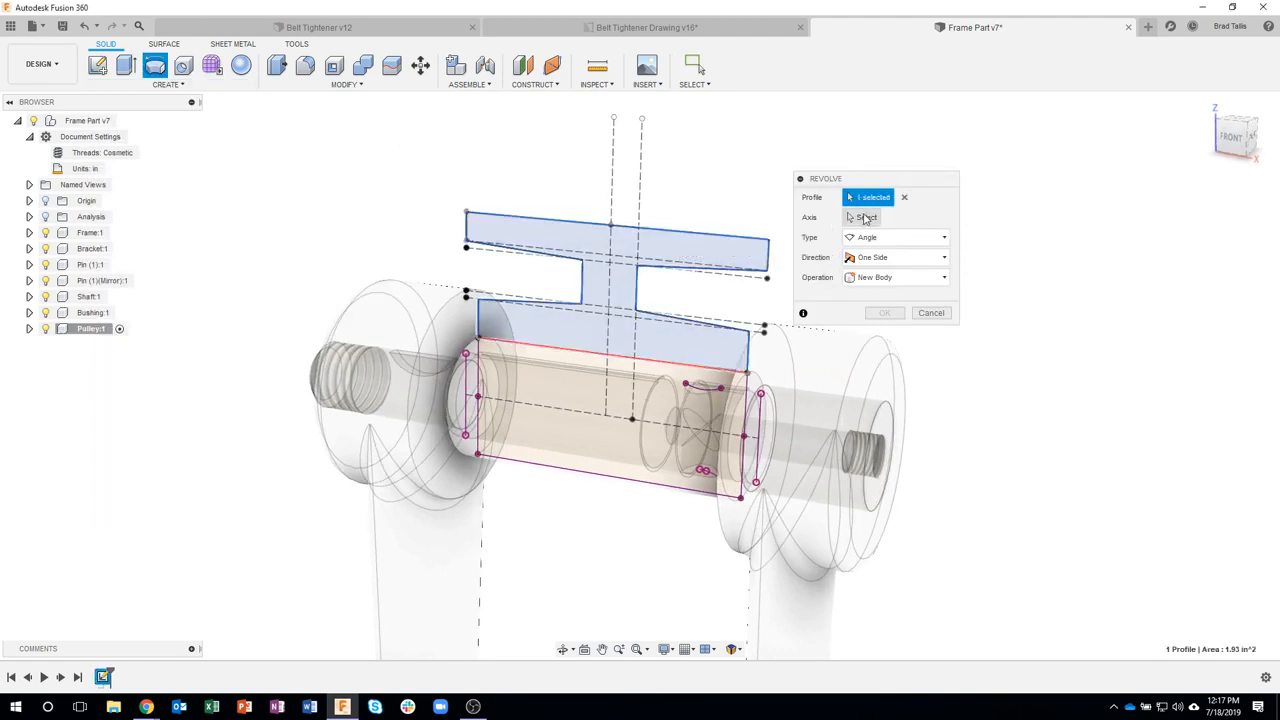
{"action": "left_click", "coordinate": [538, 408]}
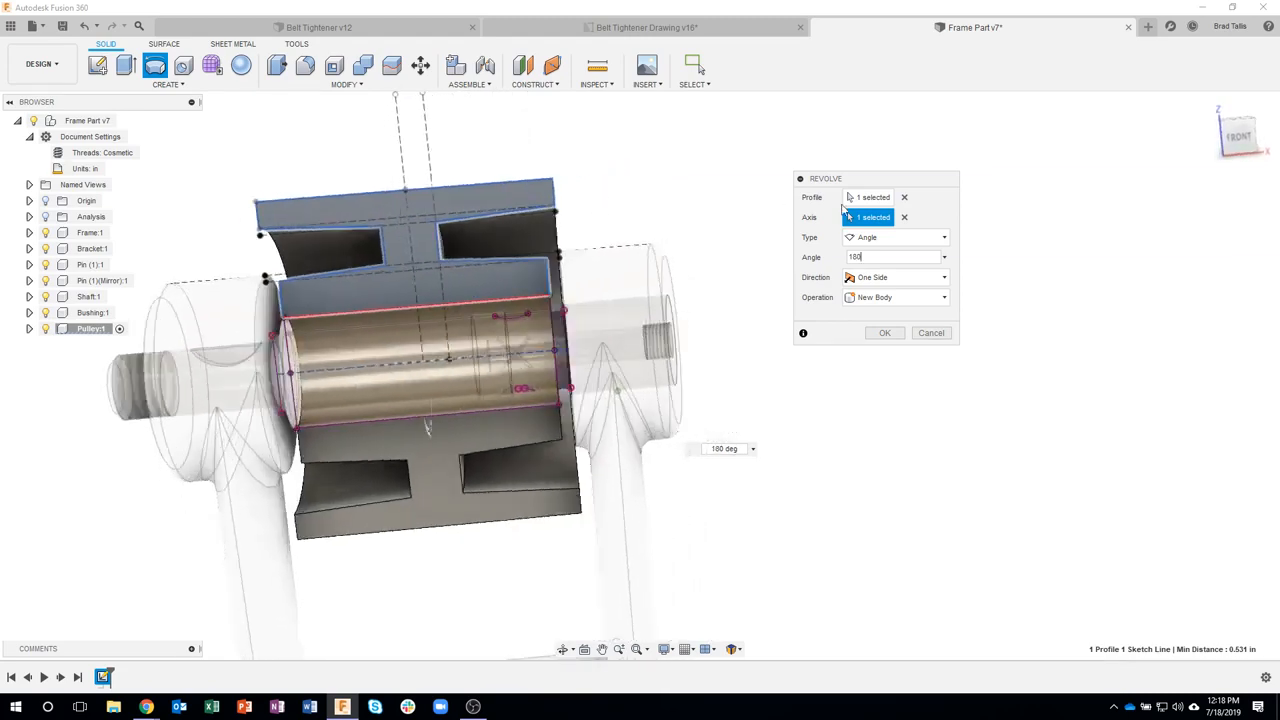
{"action": "left_click_drag", "start_coordinate": [875, 259], "coordinate": [813, 260]}
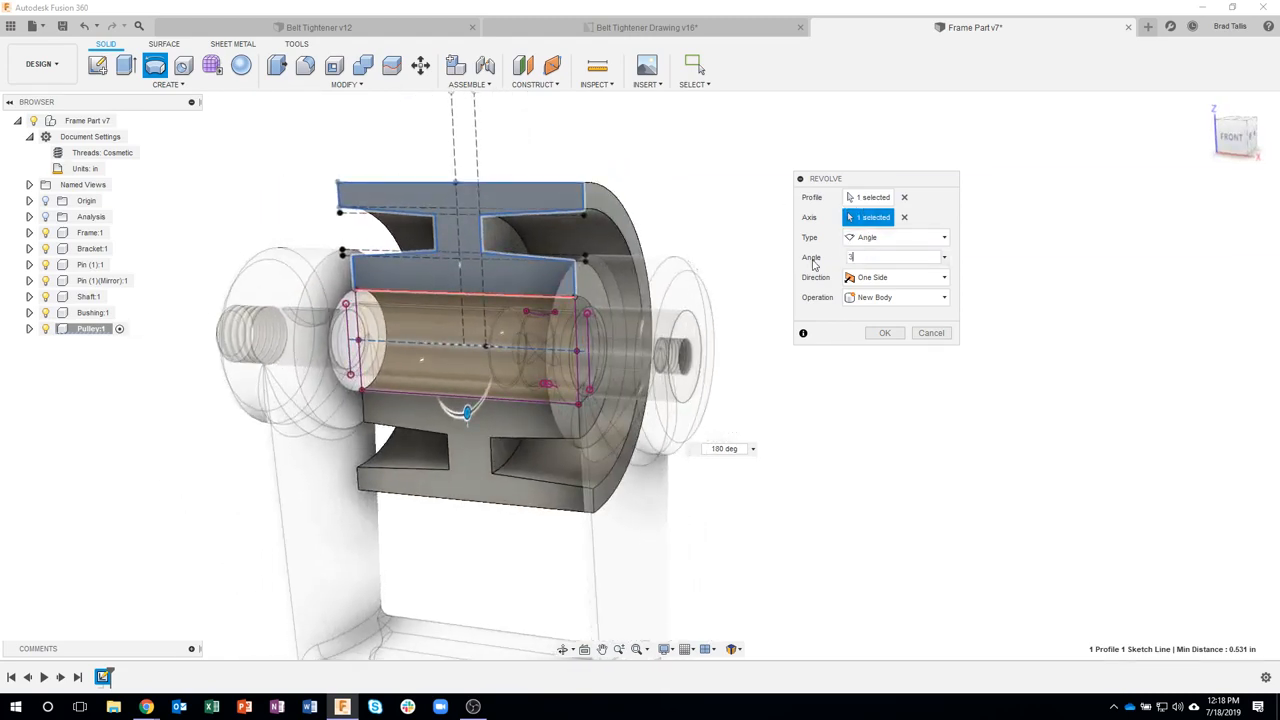
{"action": "type", "text": "360"}
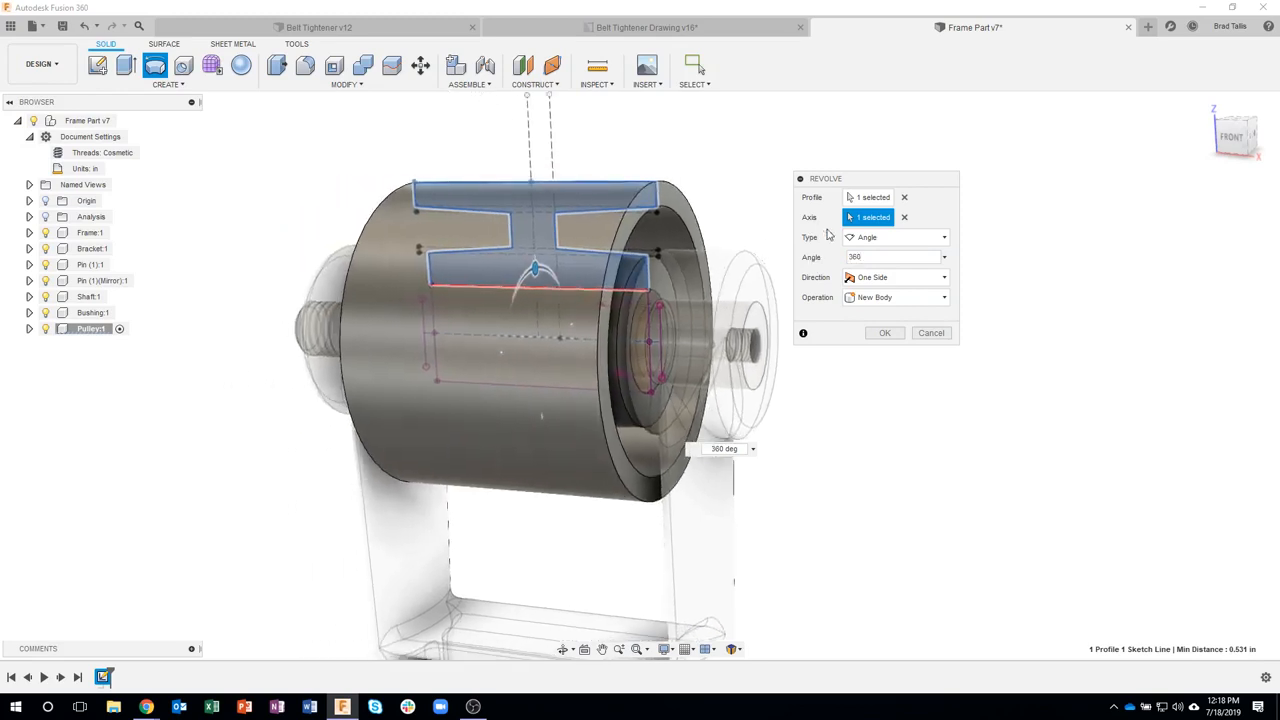
{"action": "left_click", "coordinate": [885, 332]}
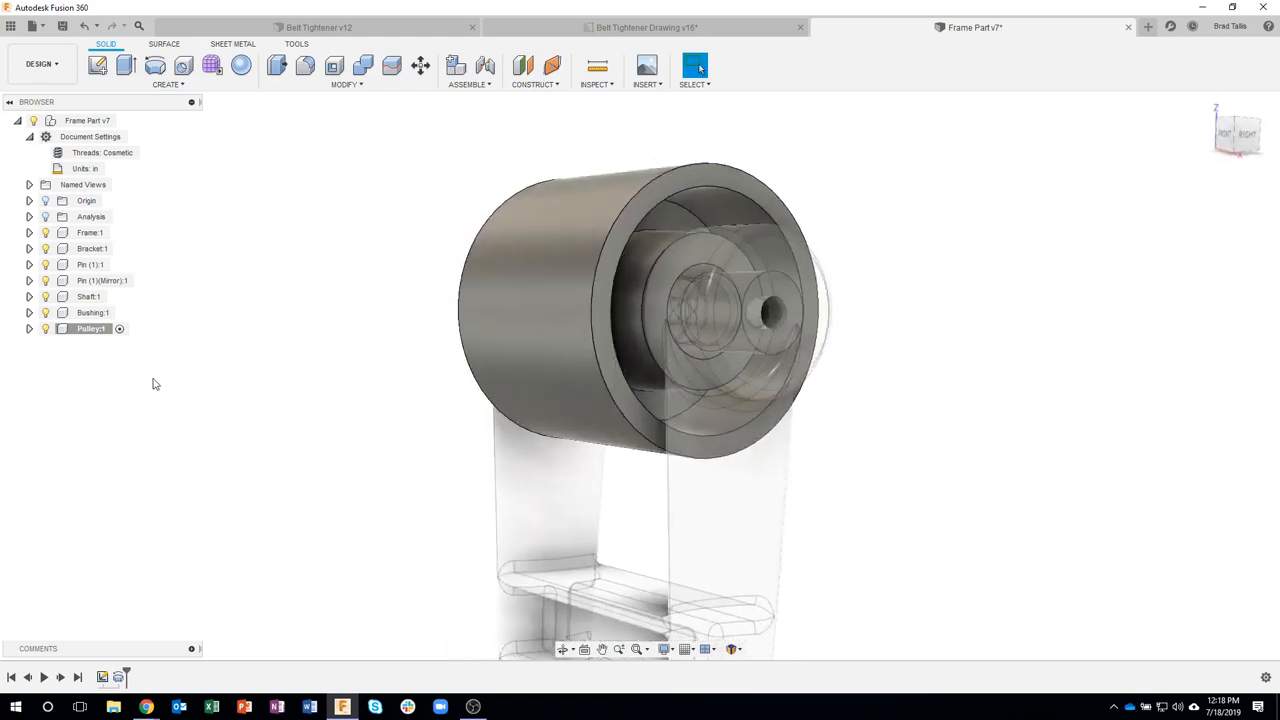
- Isolate the pulley component and check the fillet radius callout on its drawing sheet
{"action": "right_click", "coordinate": [88, 329]}
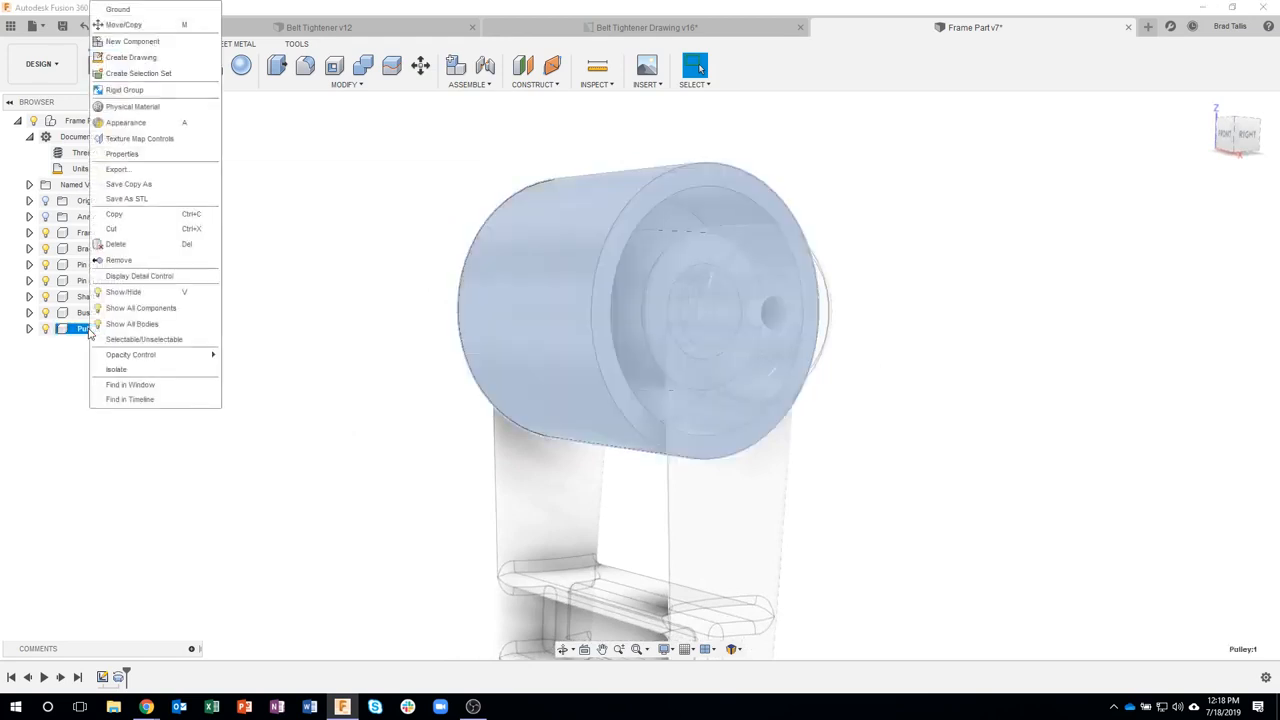
{"action": "left_click", "coordinate": [136, 371]}
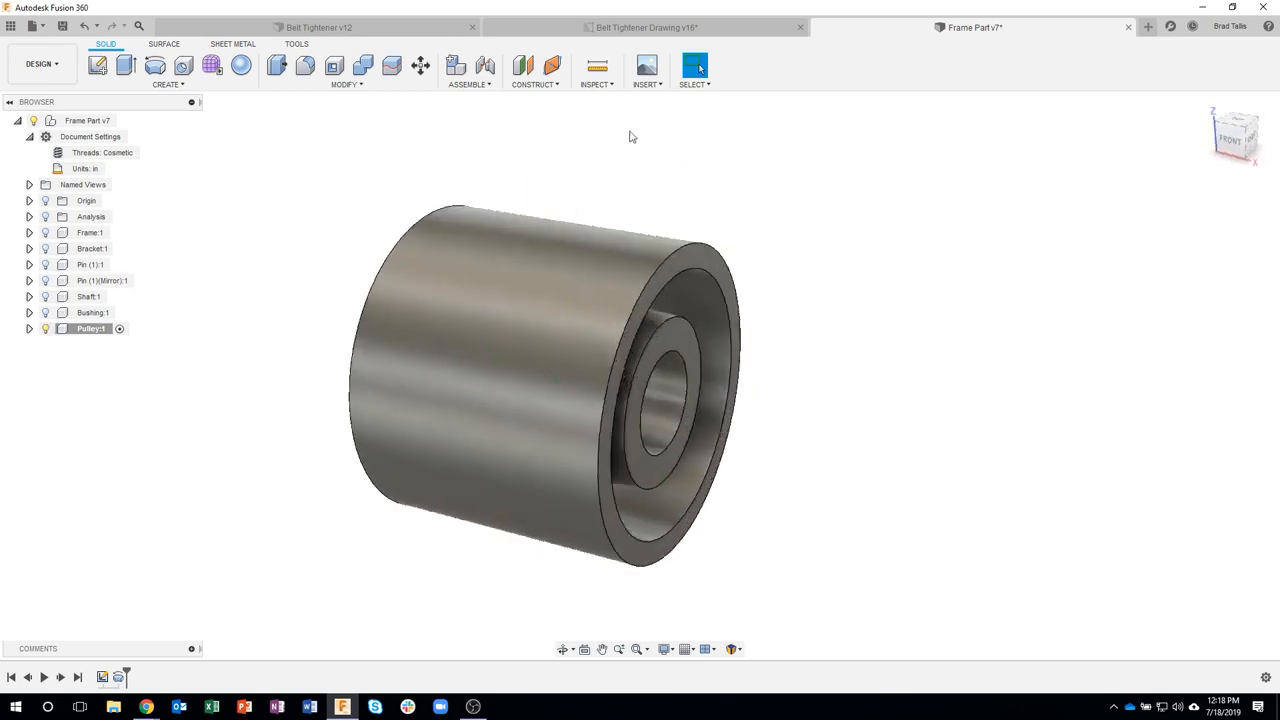
{"action": "left_click", "coordinate": [646, 27]}
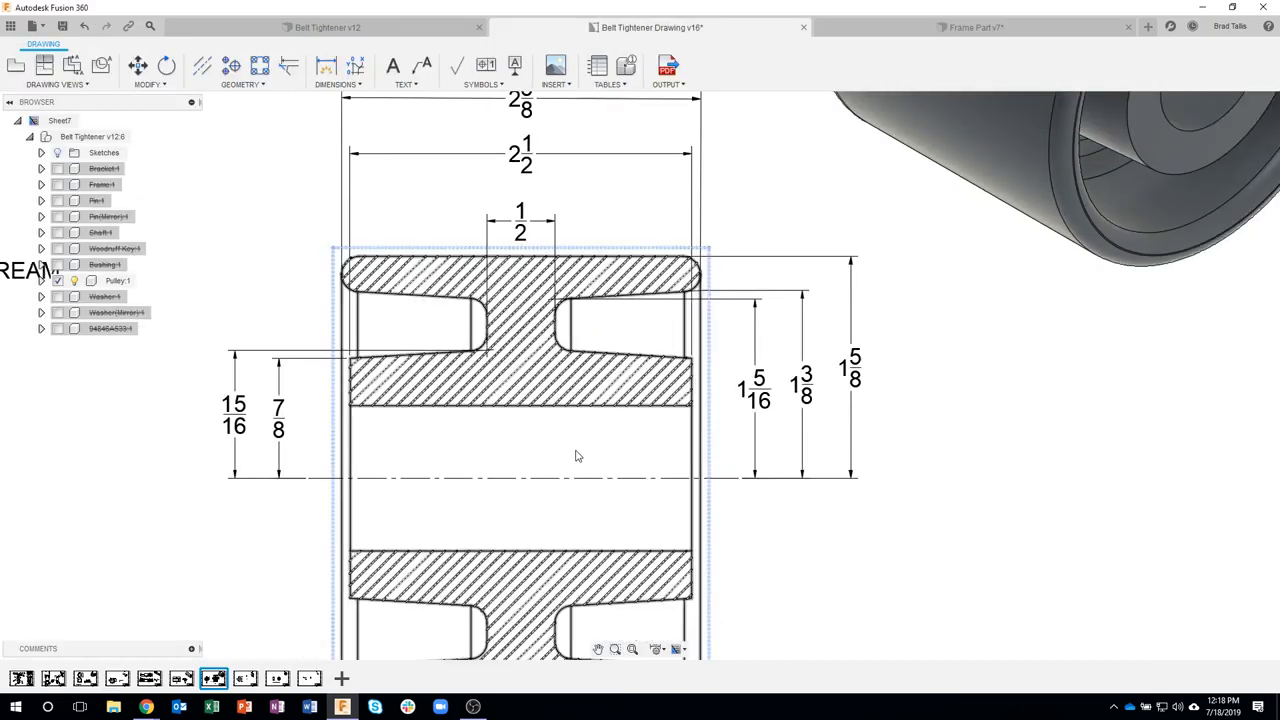
{"action": "scroll", "coordinate": [576, 456], "scroll_direction": "down", "scroll_amount": 6}
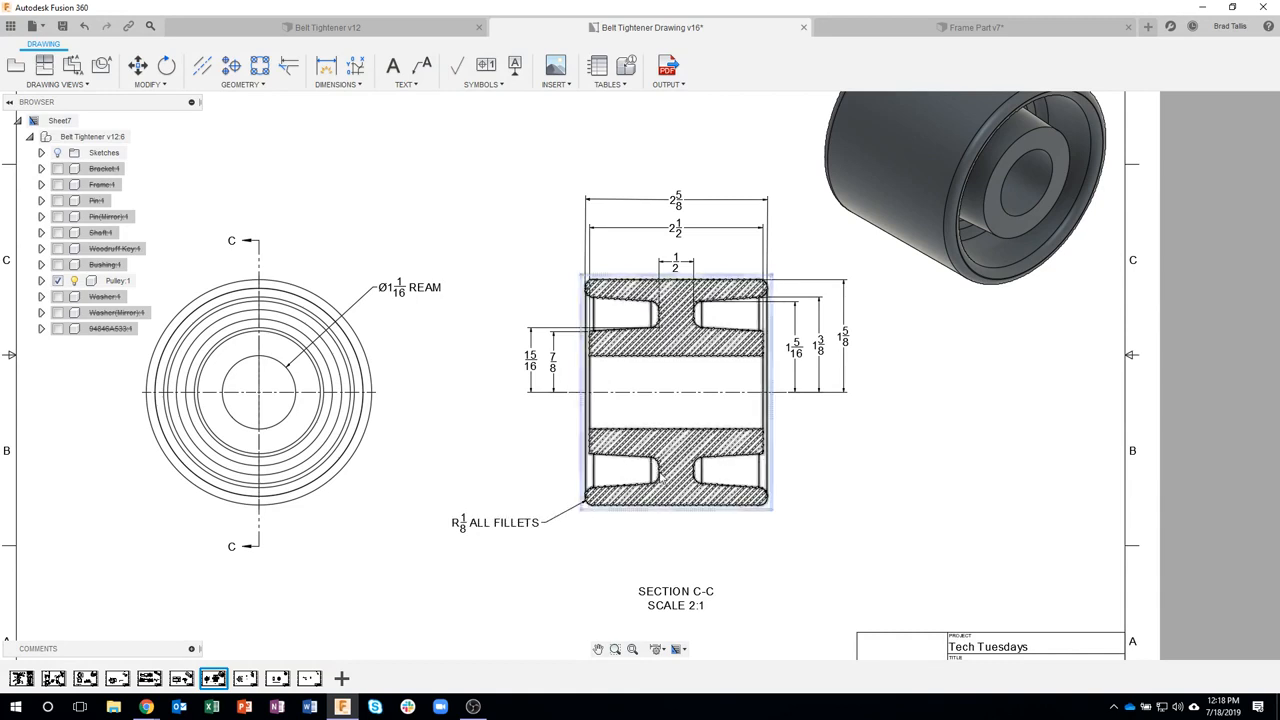
{"action": "left_click", "coordinate": [897, 30]}
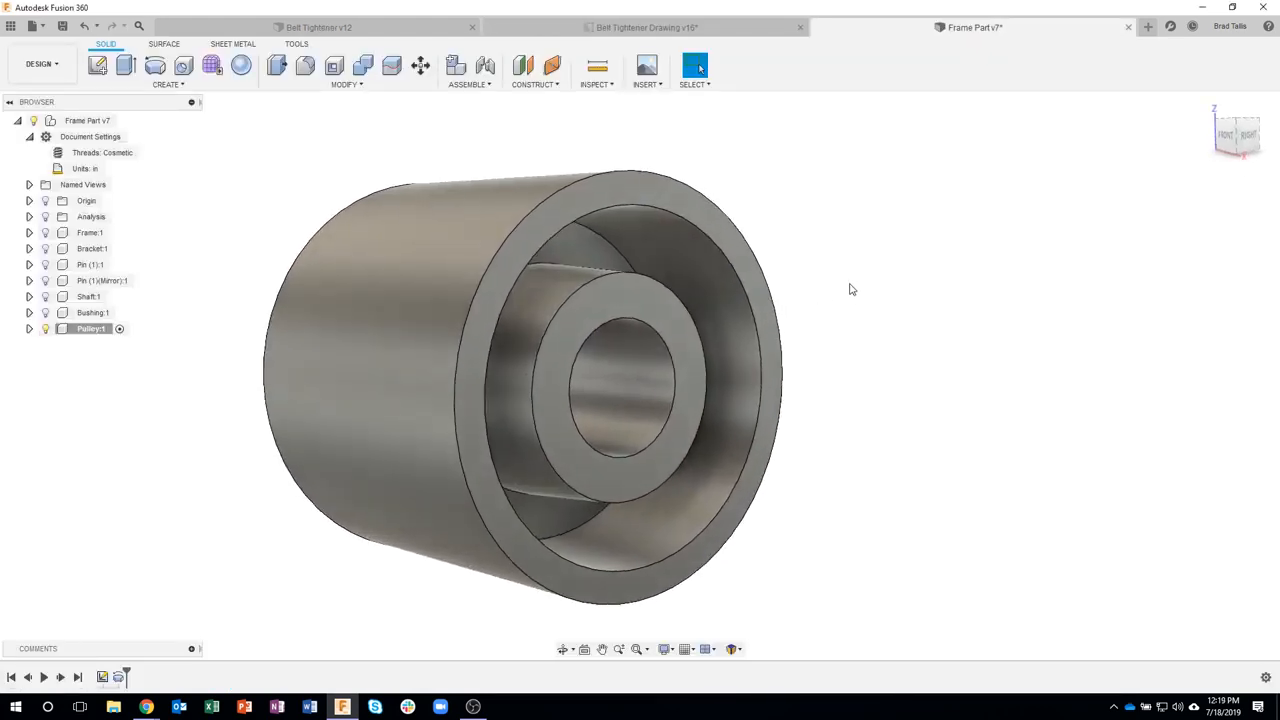
{"action": "left_click", "coordinate": [340, 85]}
{"action": "left_click", "coordinate": [300, 117]}
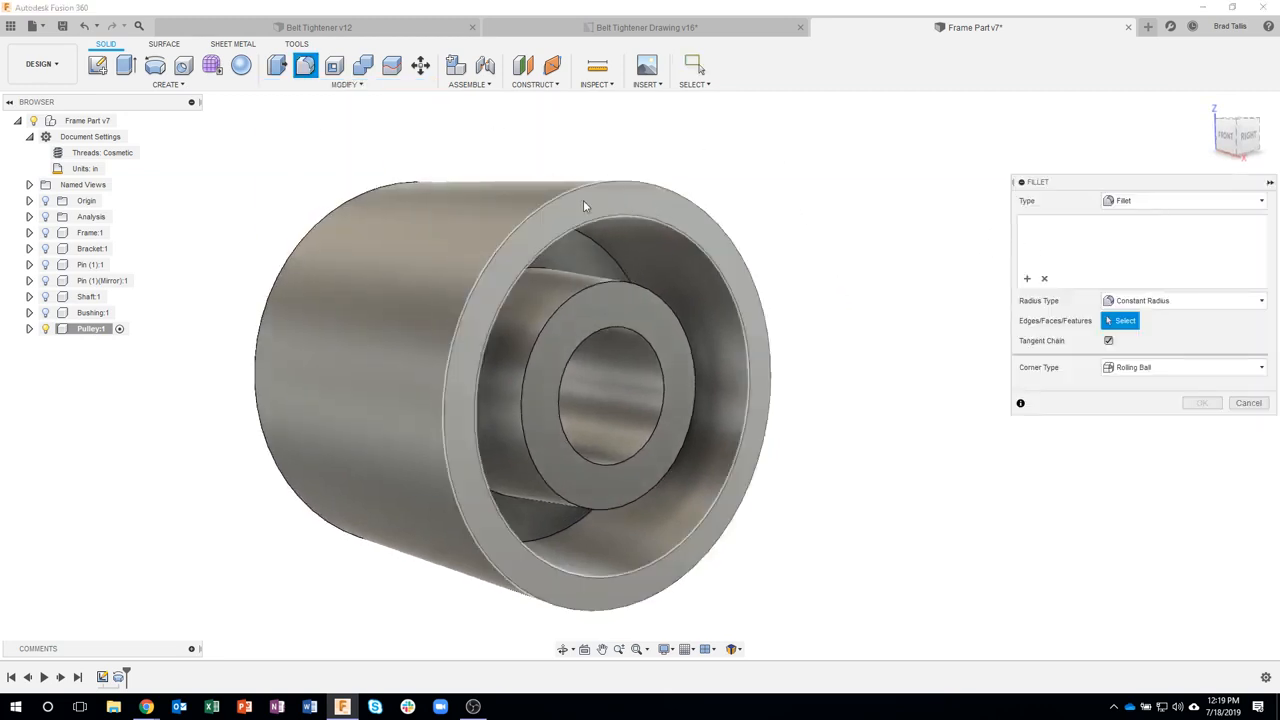
{"action": "left_click", "coordinate": [558, 197]}
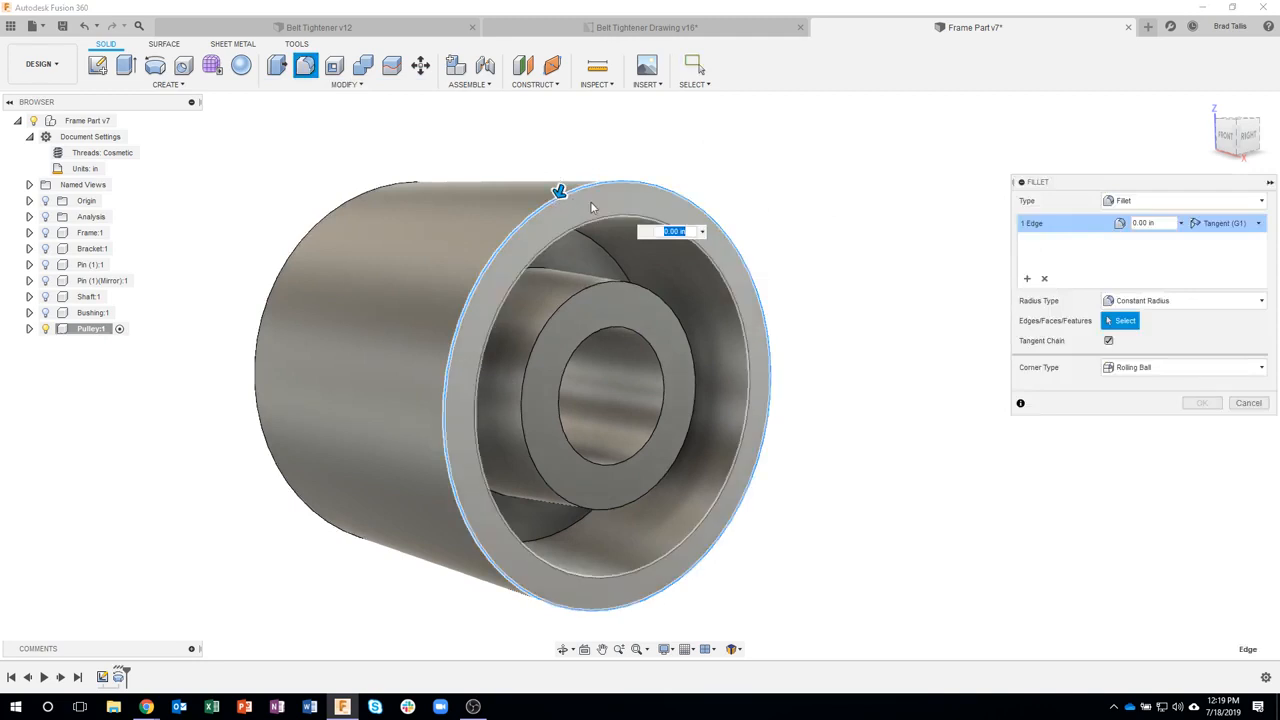
{"action": "left_click", "coordinate": [588, 229]}
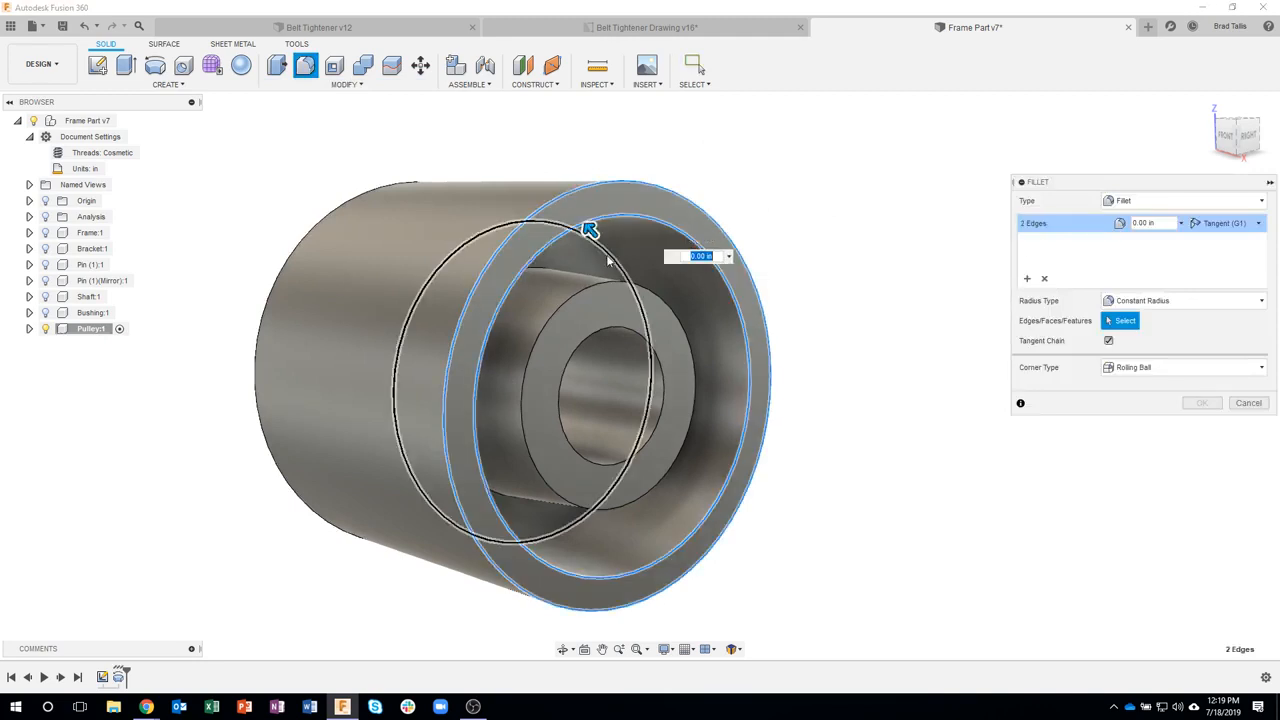
{"action": "left_click", "coordinate": [606, 259]}
{"action": "middle_click_drag", "start_coordinate": [640, 350], "coordinate": [569, 333], "text": "shift"}
{"action": "left_click", "coordinate": [515, 289]}
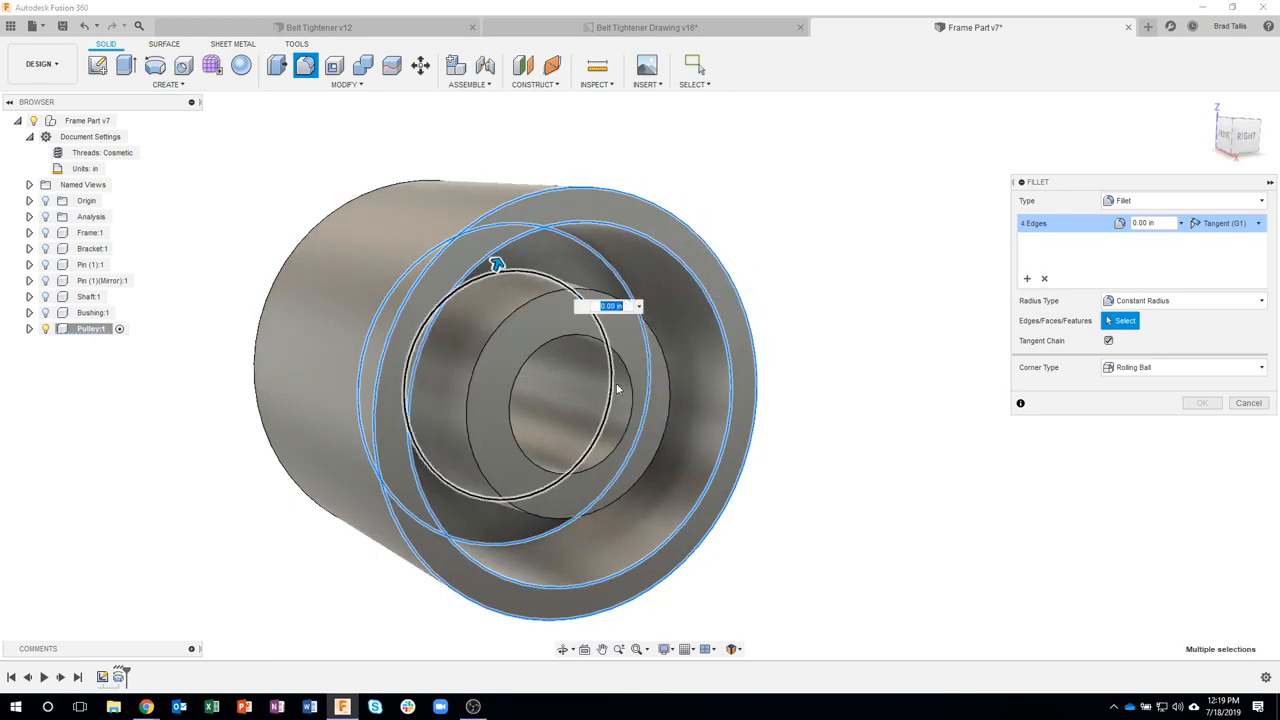
{"action": "middle_click_drag", "start_coordinate": [869, 548], "coordinate": [892, 349], "text": "shift"}
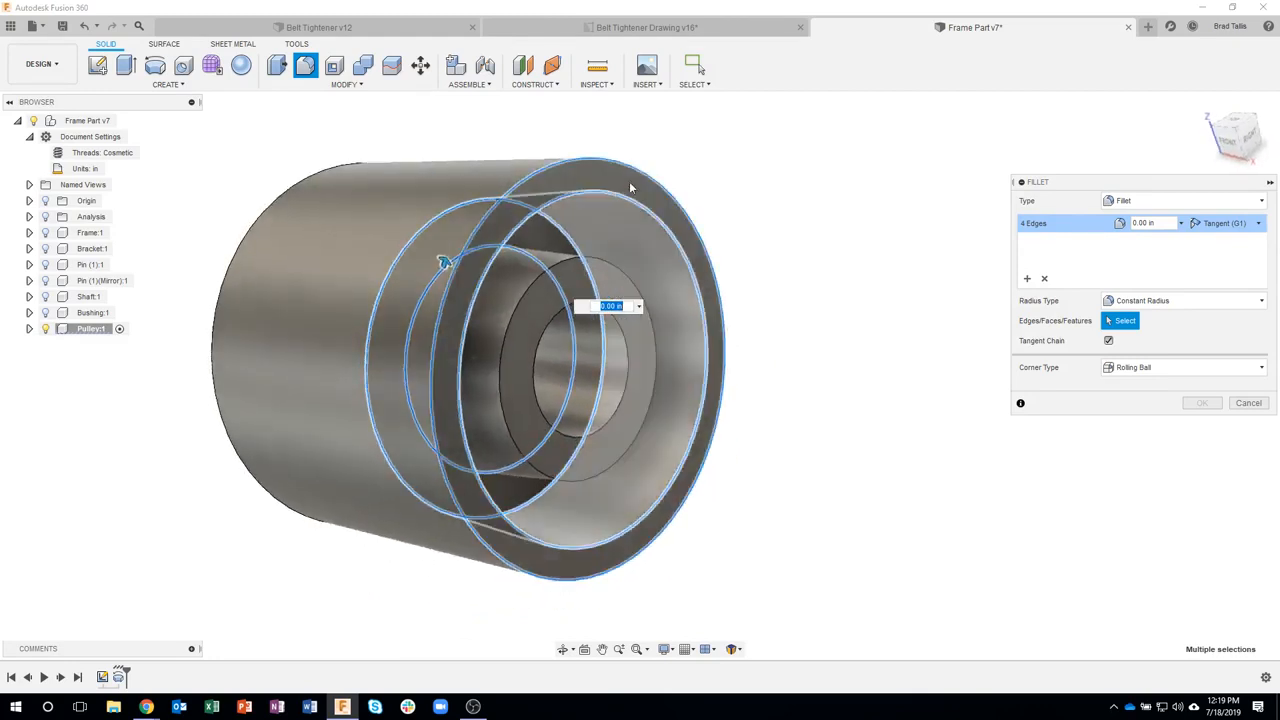
{"action": "left_click", "coordinate": [1238, 404]}
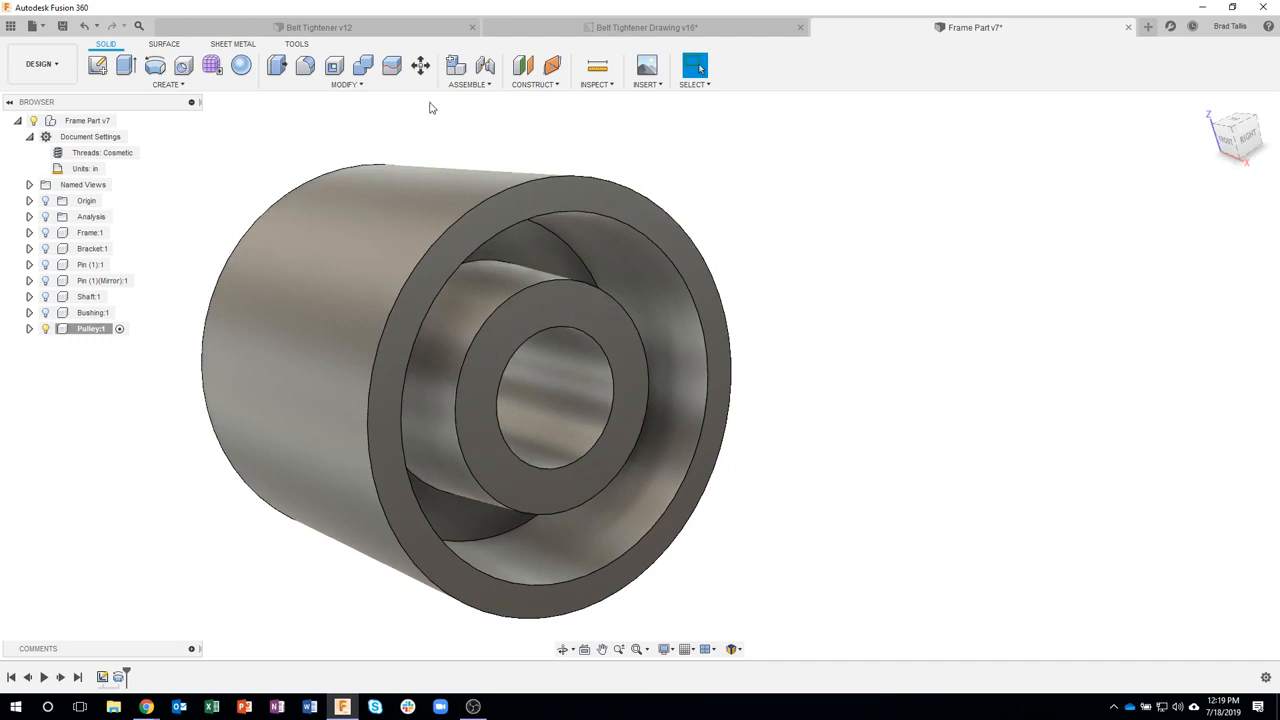
- Fillet the pulley's two outer rim end faces and both inner web faces with a 0.125 in constant radius
{"action": "left_click", "coordinate": [346, 86]}
{"action": "left_click", "coordinate": [330, 114]}
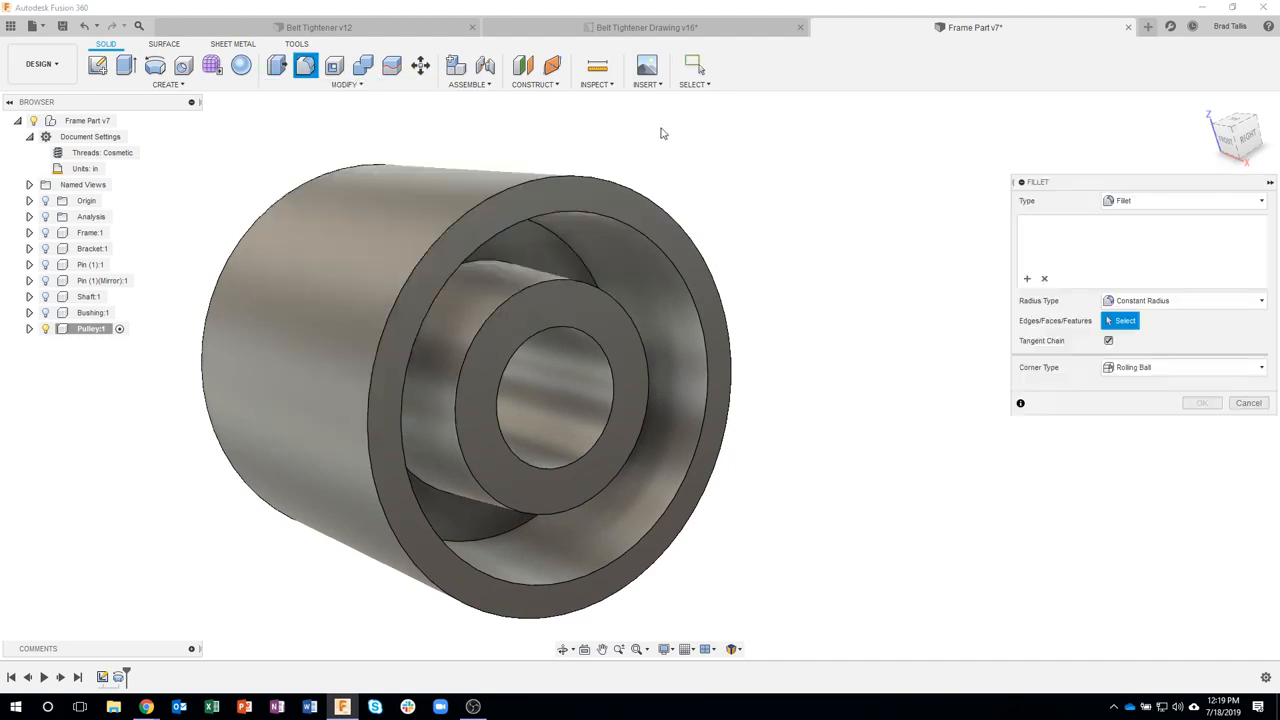
{"action": "left_click", "coordinate": [566, 194]}
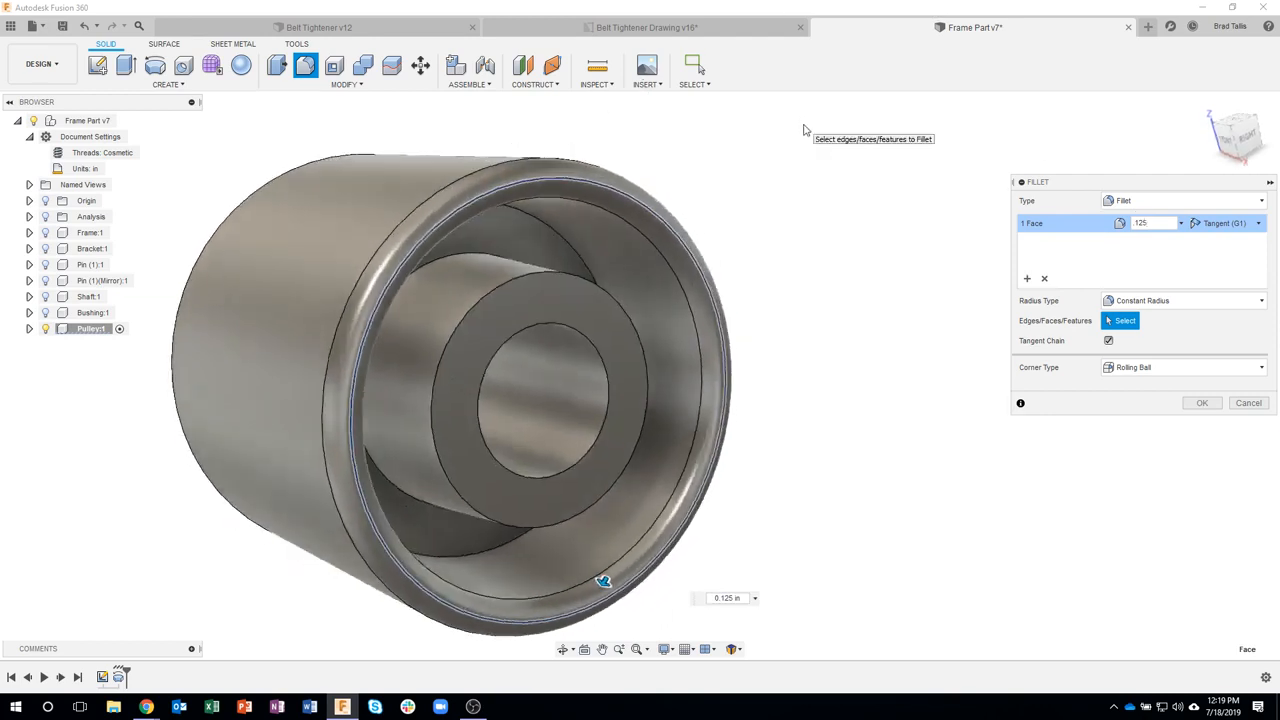
{"action": "middle_click_drag", "start_coordinate": [598, 178], "coordinate": [505, 228], "text": "shift"}
{"action": "left_click", "coordinate": [524, 214]}
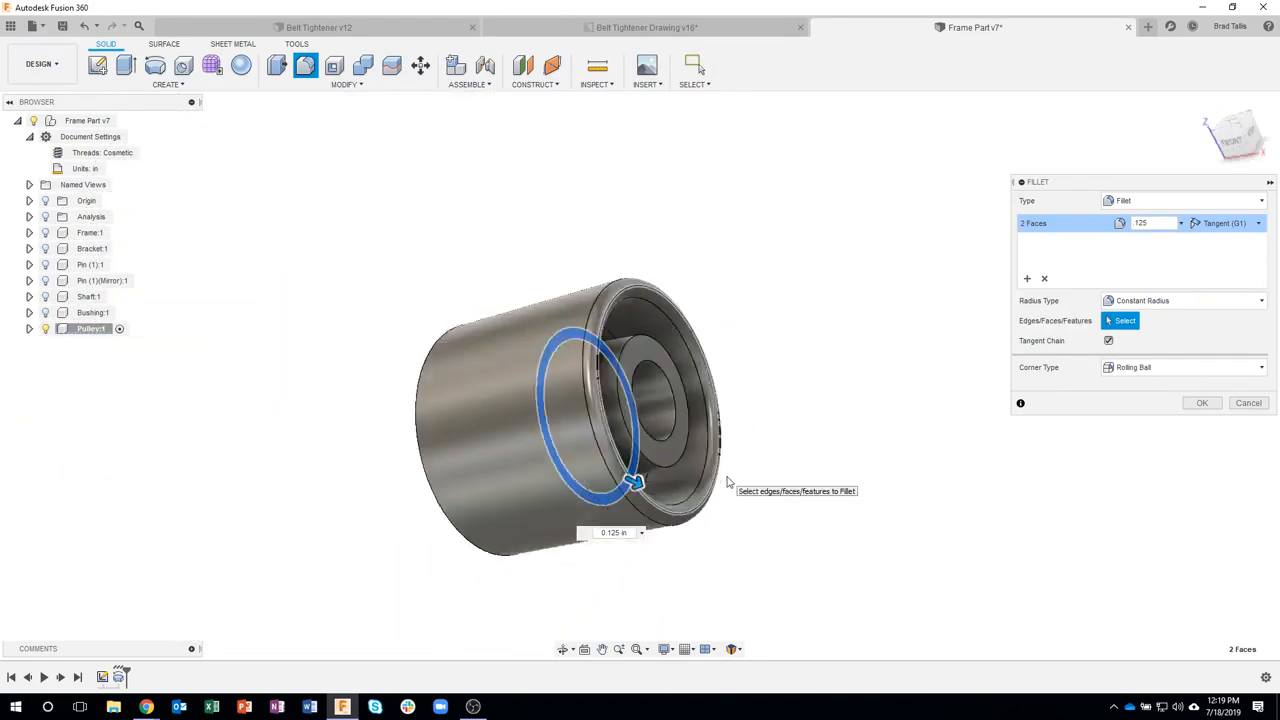
{"action": "middle_click_drag", "start_coordinate": [728, 483], "coordinate": [465, 271], "text": "shift"}
{"action": "left_click", "coordinate": [466, 271]}
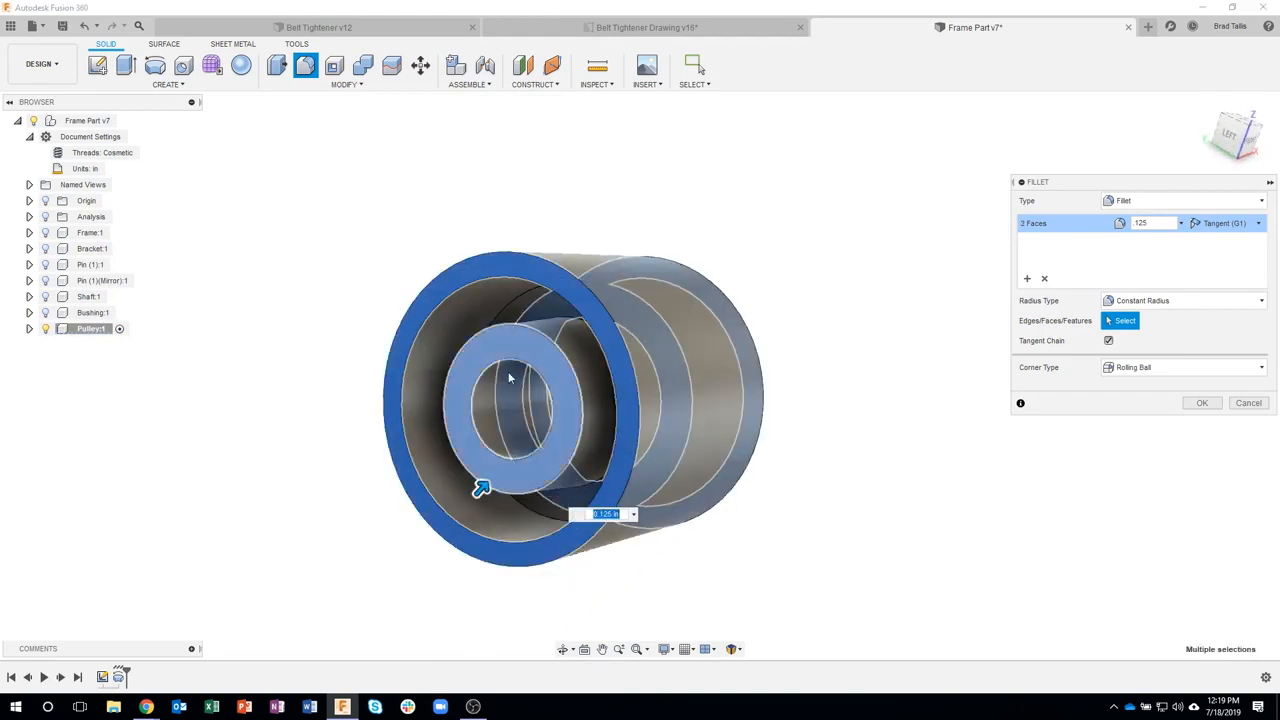
{"action": "left_click", "coordinate": [524, 314]}
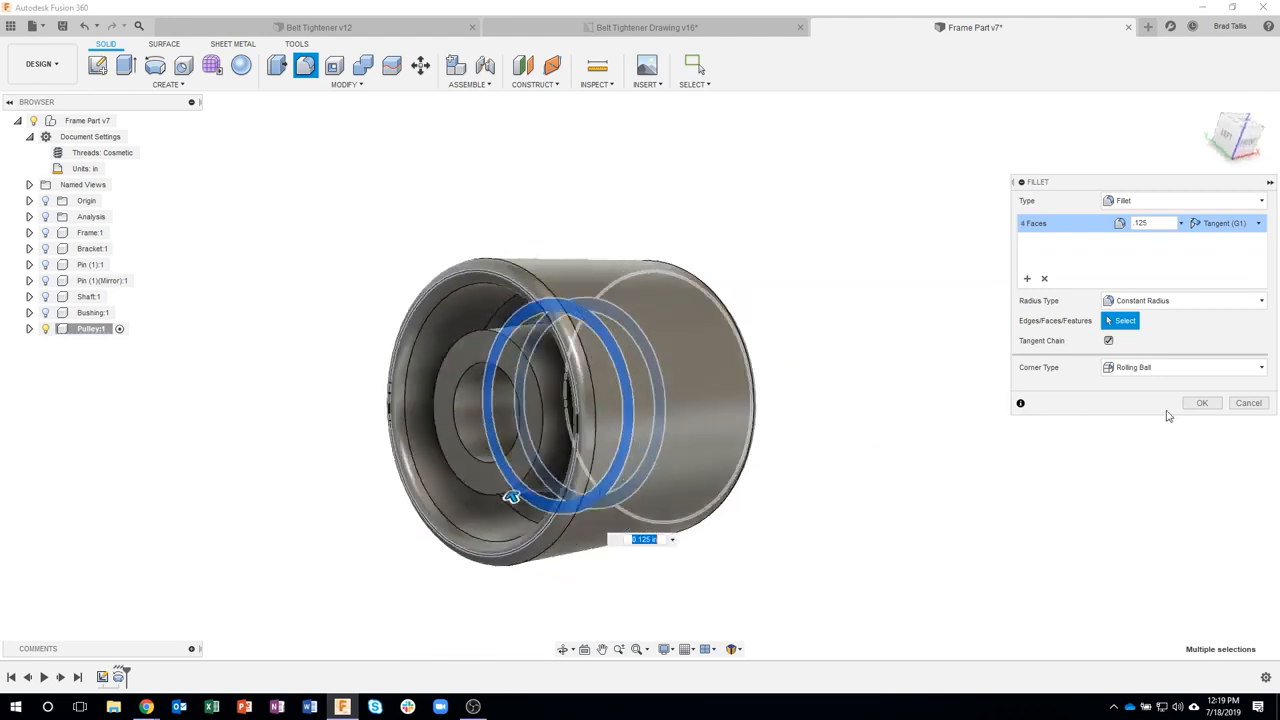
{"action": "left_click", "coordinate": [1202, 403]}
- Examine the filleted pulley's hub end face and edge, and compare them with the fillets on the pulley drawing sheet
{"action": "middle_click_drag", "start_coordinate": [968, 407], "coordinate": [871, 377], "text": "shift"}
{"action": "scroll", "coordinate": [735, 359], "scroll_direction": "up", "scroll_amount": 3}
{"action": "left_click", "coordinate": [569, 276]}
{"action": "middle_click_drag", "start_coordinate": [569, 276], "coordinate": [610, 230], "text": "shift"}
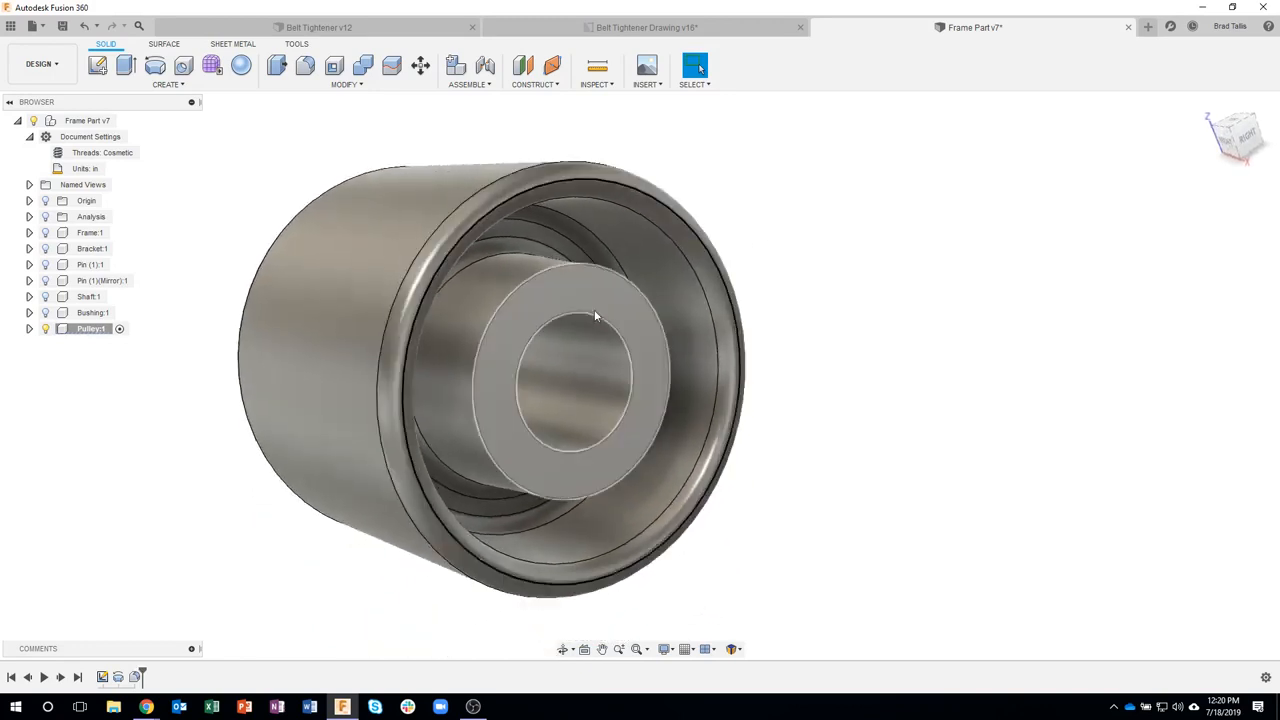
{"action": "left_click", "coordinate": [516, 292]}
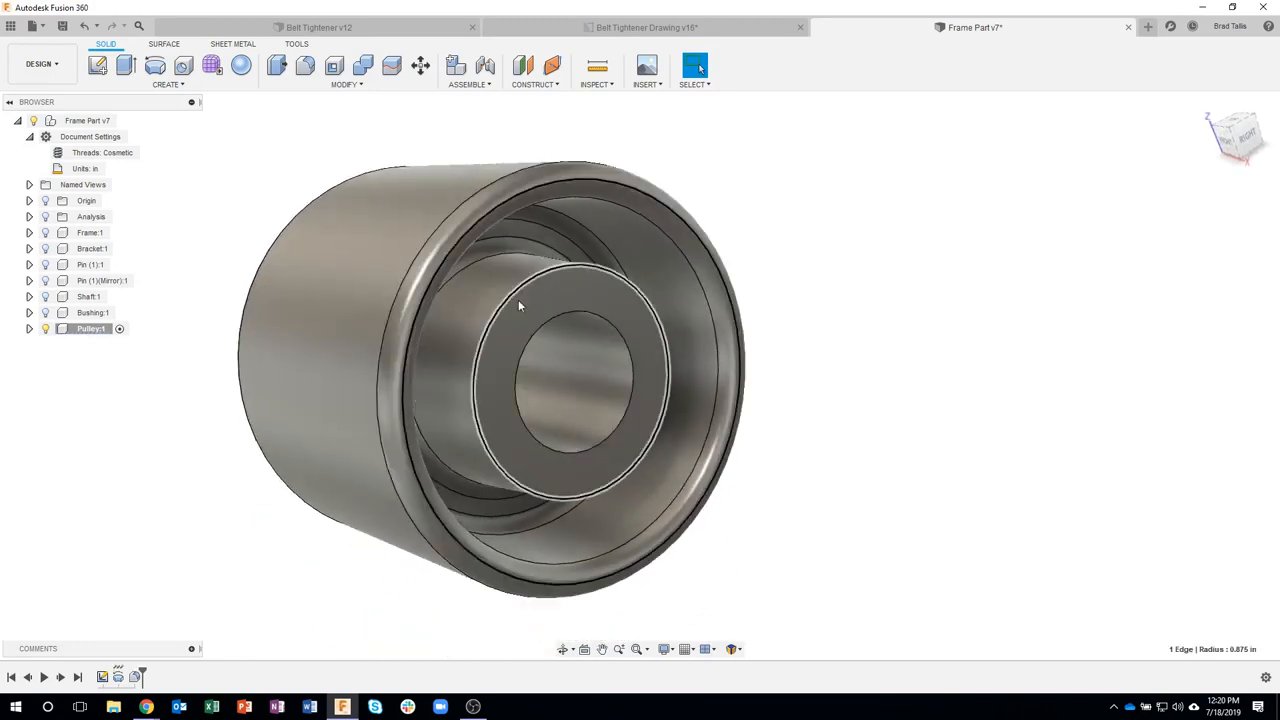
{"action": "left_click", "coordinate": [518, 301]}
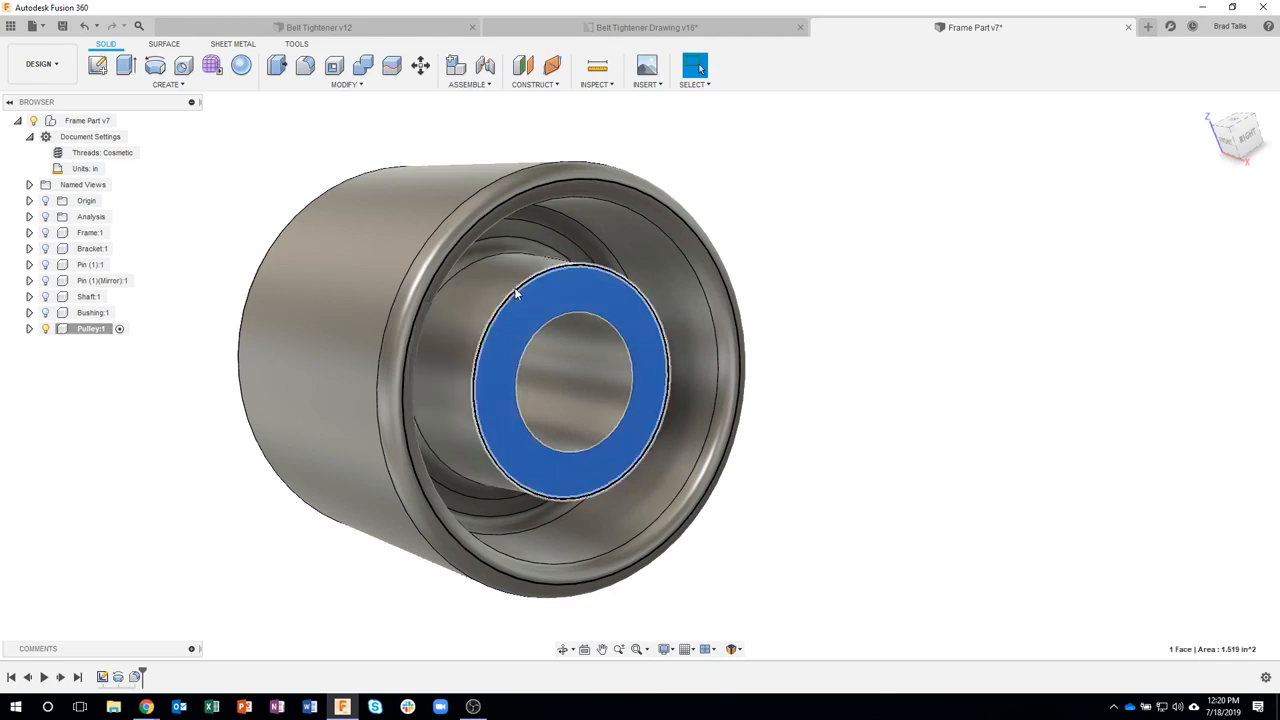
{"action": "left_click", "coordinate": [899, 290]}
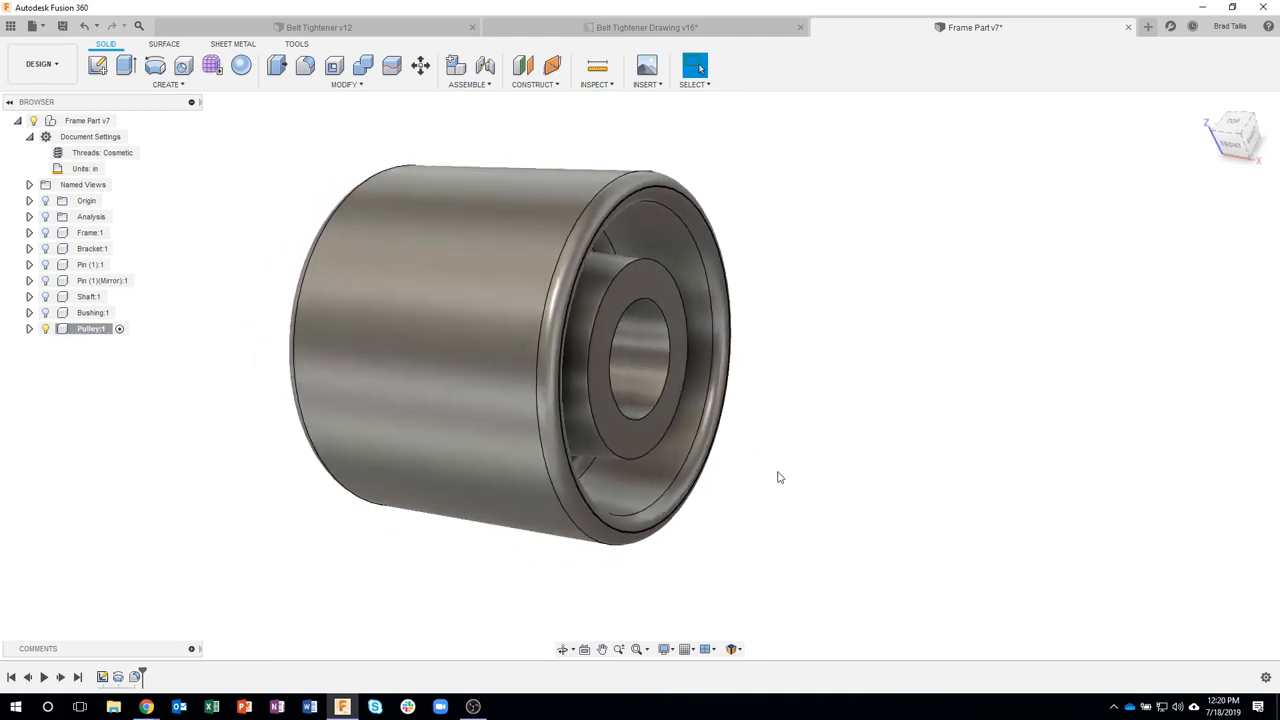
{"action": "left_click", "coordinate": [646, 27]}
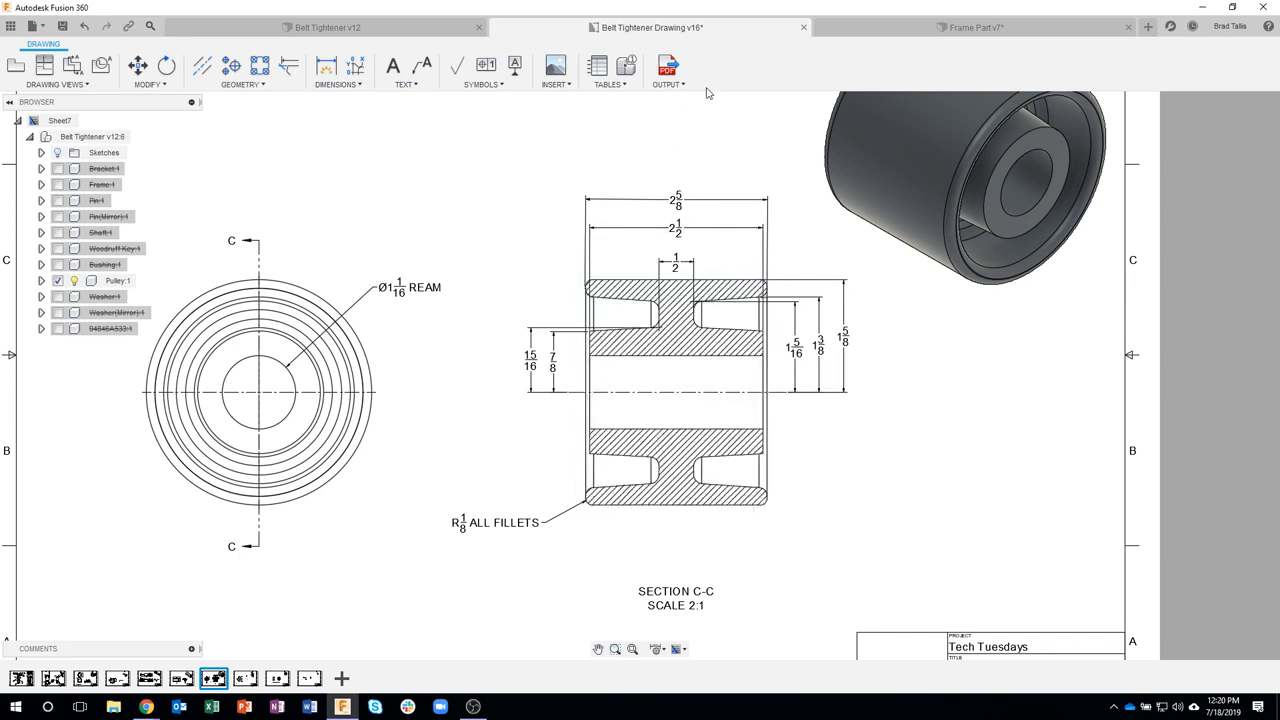
{"action": "left_click", "coordinate": [878, 27]}
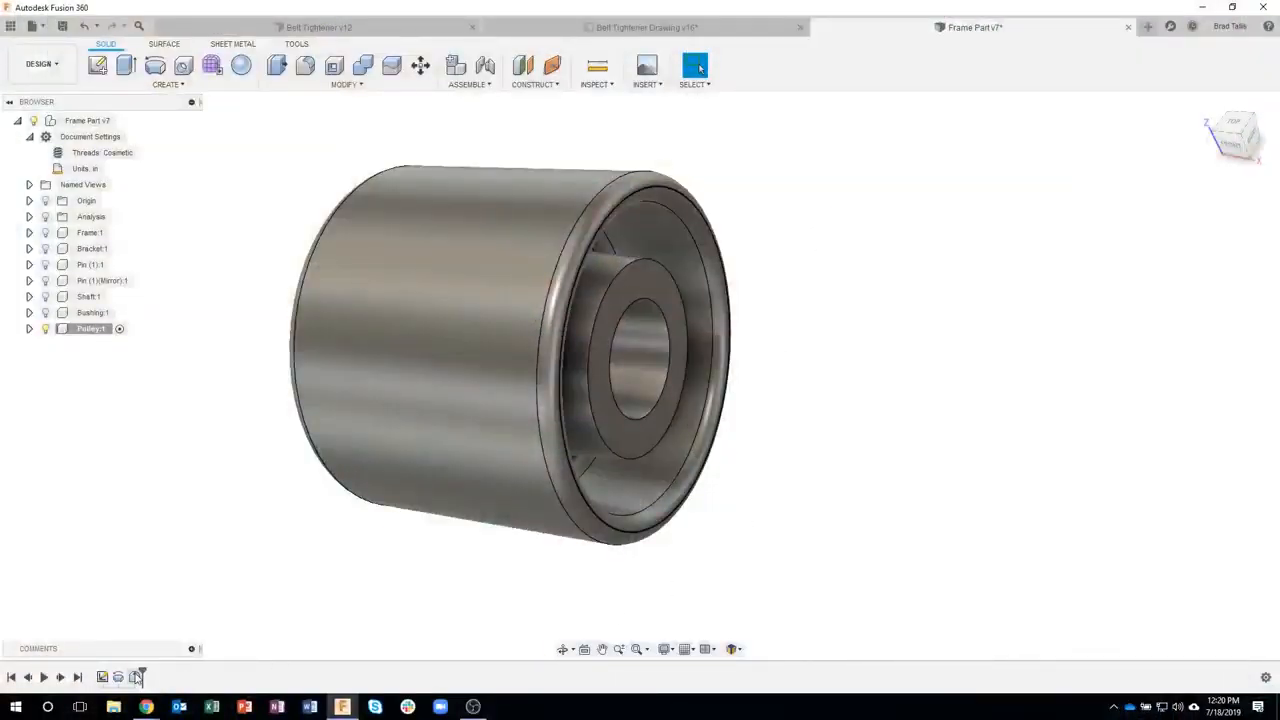
- Try a smaller radius for the pulley's existing fillet feature, and undo the change
{"action": "double_click", "coordinate": [137, 677]}
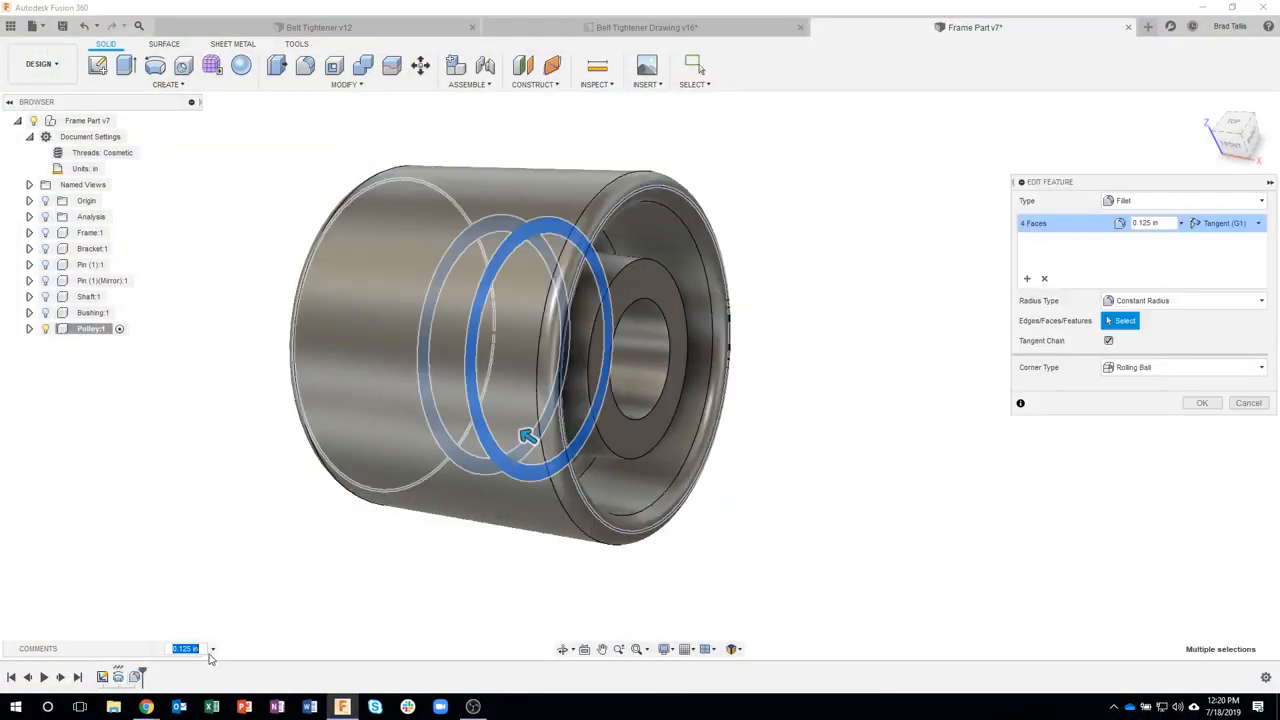
{"action": "left_click", "coordinate": [1150, 223]}
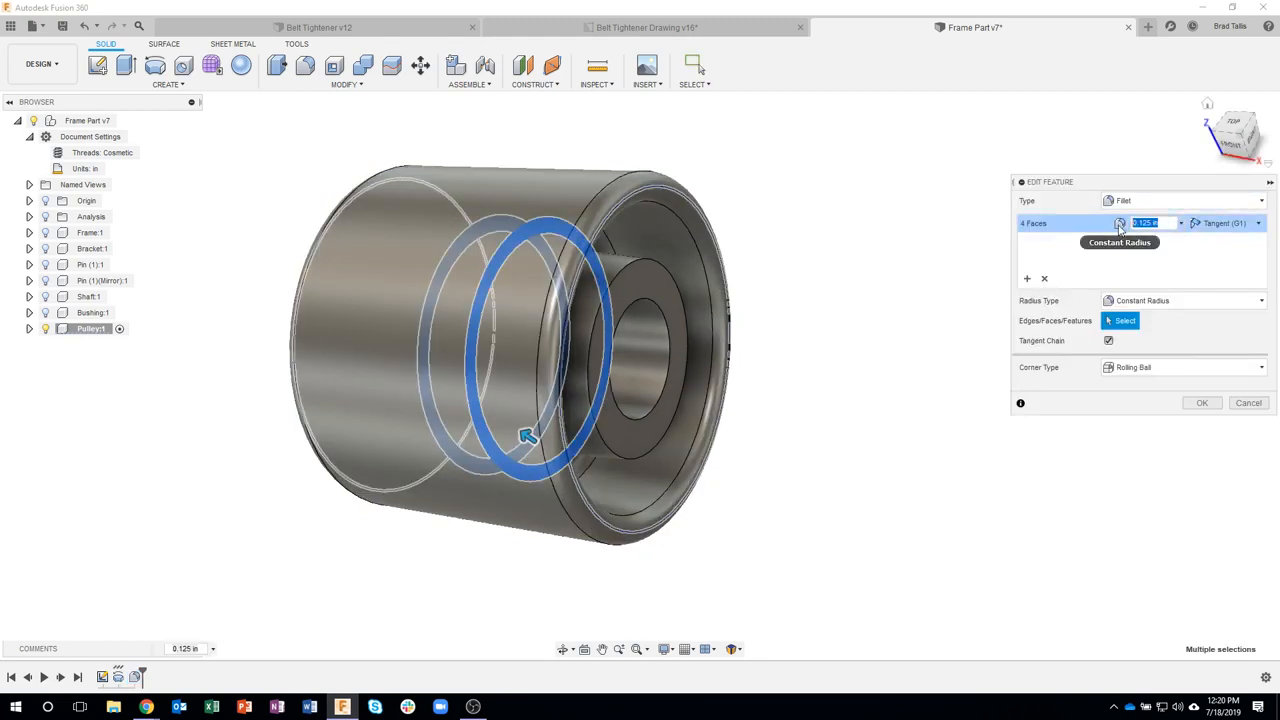
{"action": "type", "text": "0."}
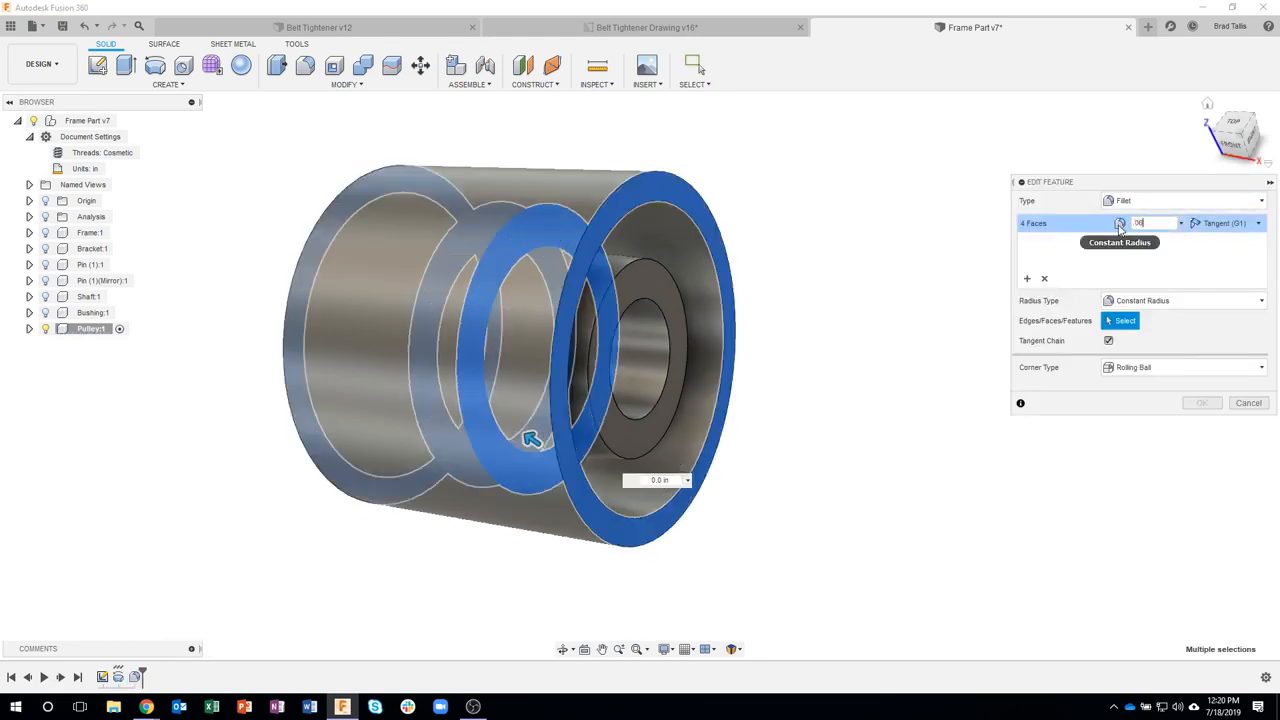
{"action": "key", "text": "Return"}
{"action": "middle_click_drag", "start_coordinate": [1117, 229], "coordinate": [698, 558], "text": "shift"}
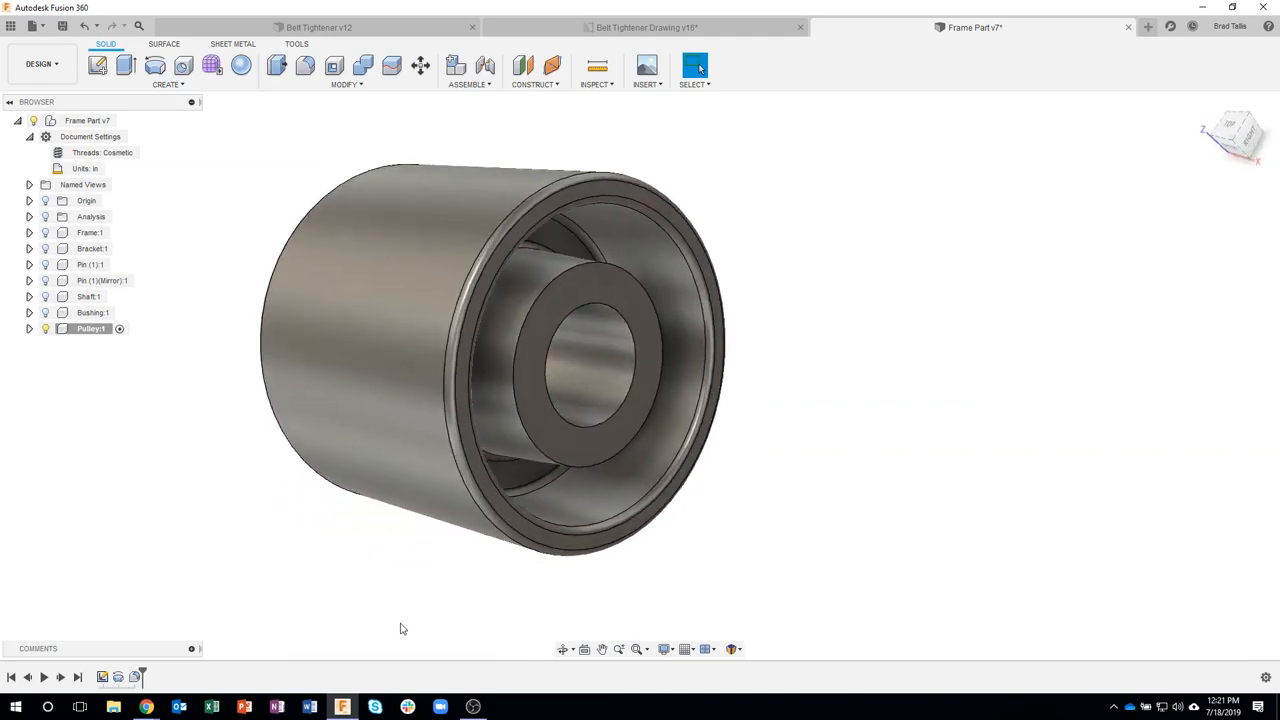
{"action": "left_click", "coordinate": [84, 25]}
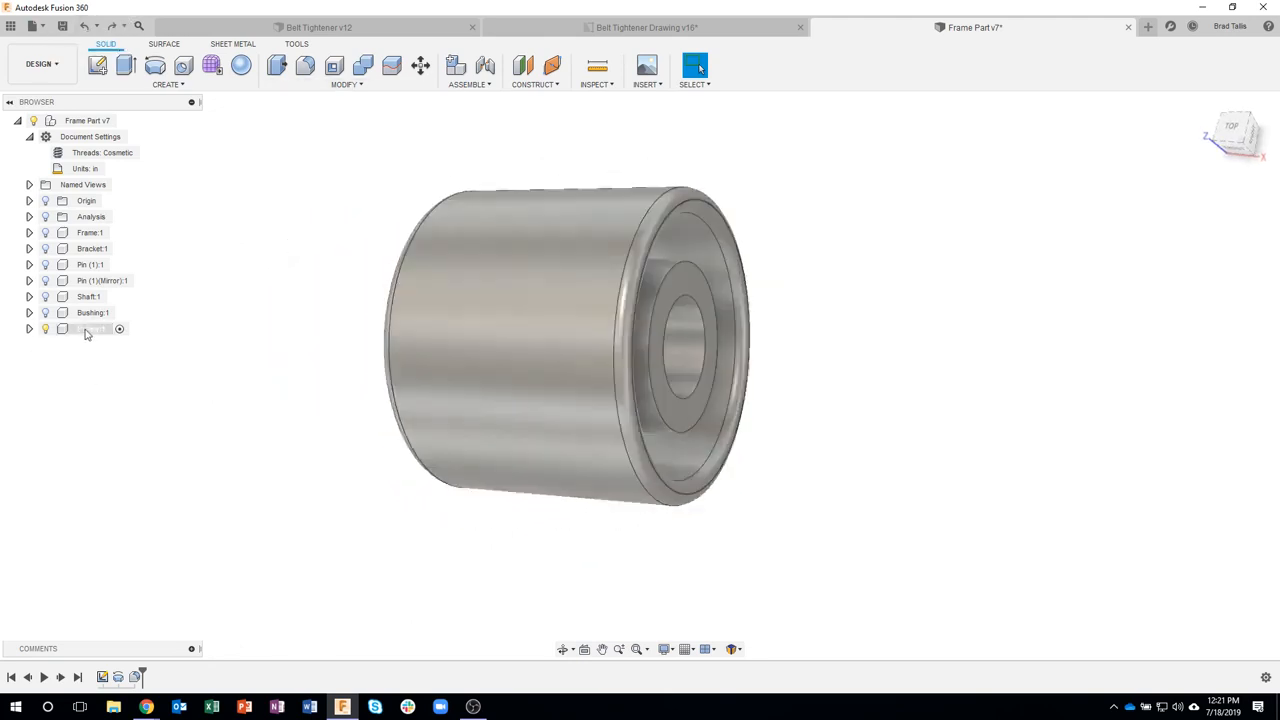
- Unisolate the pulley component to show the rest of the assembly
{"action": "right_click", "coordinate": [88, 332]}
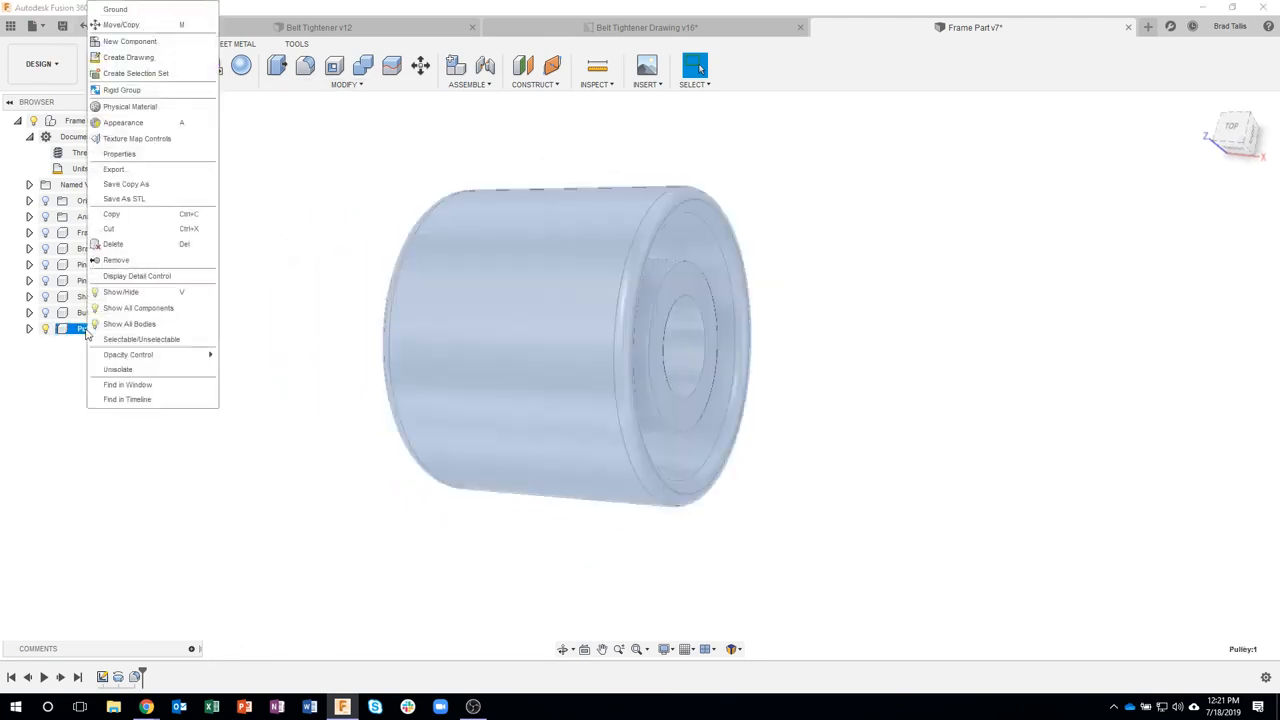
{"action": "left_click", "coordinate": [118, 370]}
{"action": "left_click", "coordinate": [230, 474]}
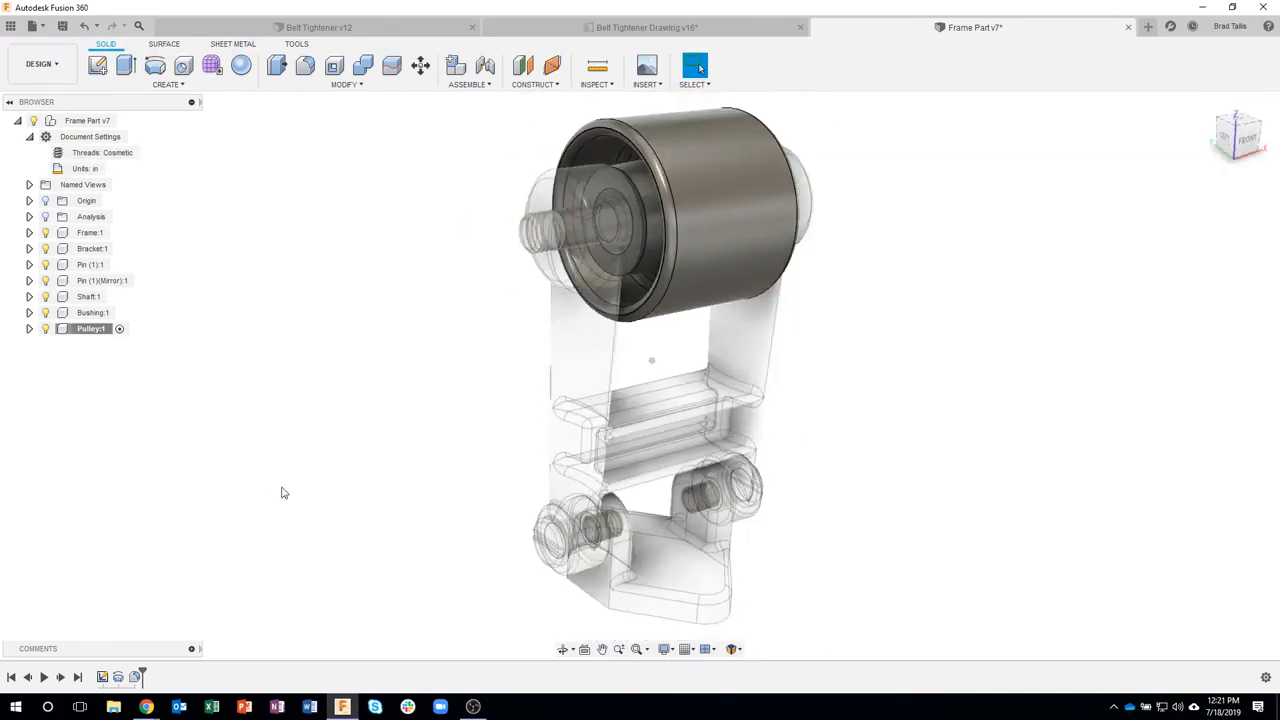
- Look up the washer's diameters and thickness on its sheet in the Belt Tightener drawing
{"action": "left_click", "coordinate": [665, 34]}
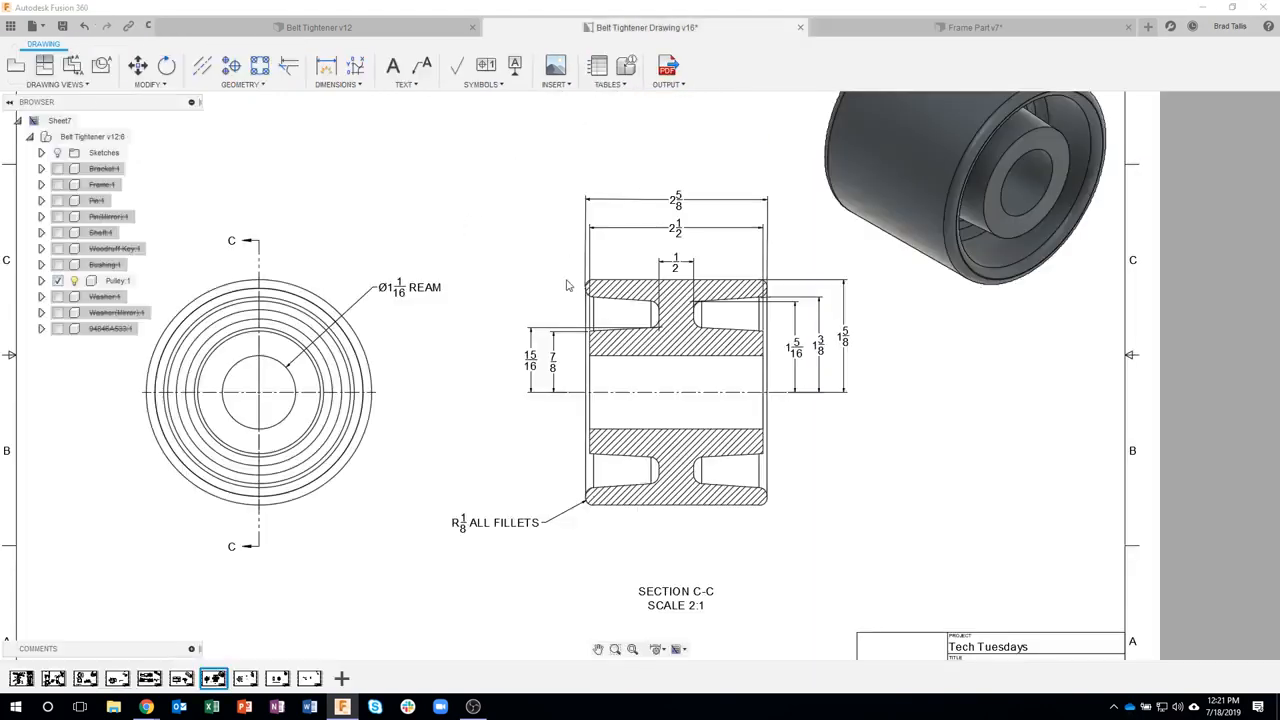
{"action": "scroll", "coordinate": [366, 508], "scroll_direction": "down", "scroll_amount": 2}
{"action": "scroll", "coordinate": [380, 494], "scroll_direction": "down", "scroll_amount": 2}
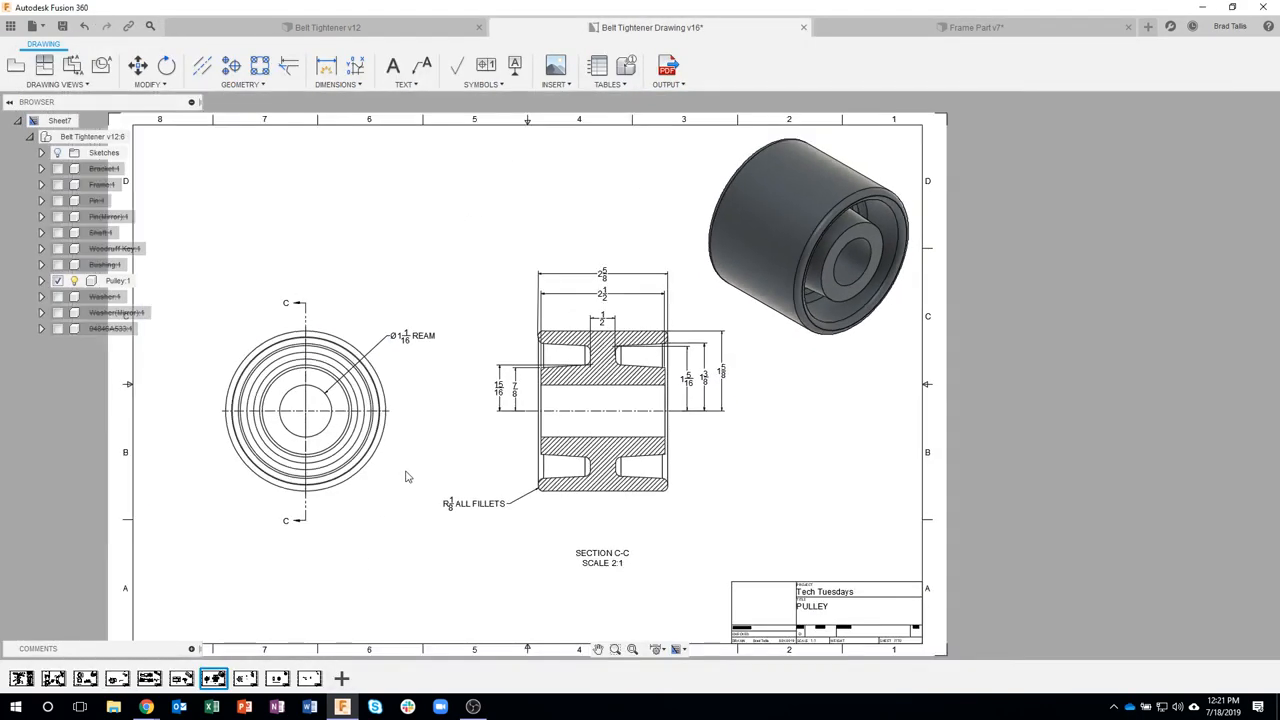
{"action": "left_click", "coordinate": [245, 679]}
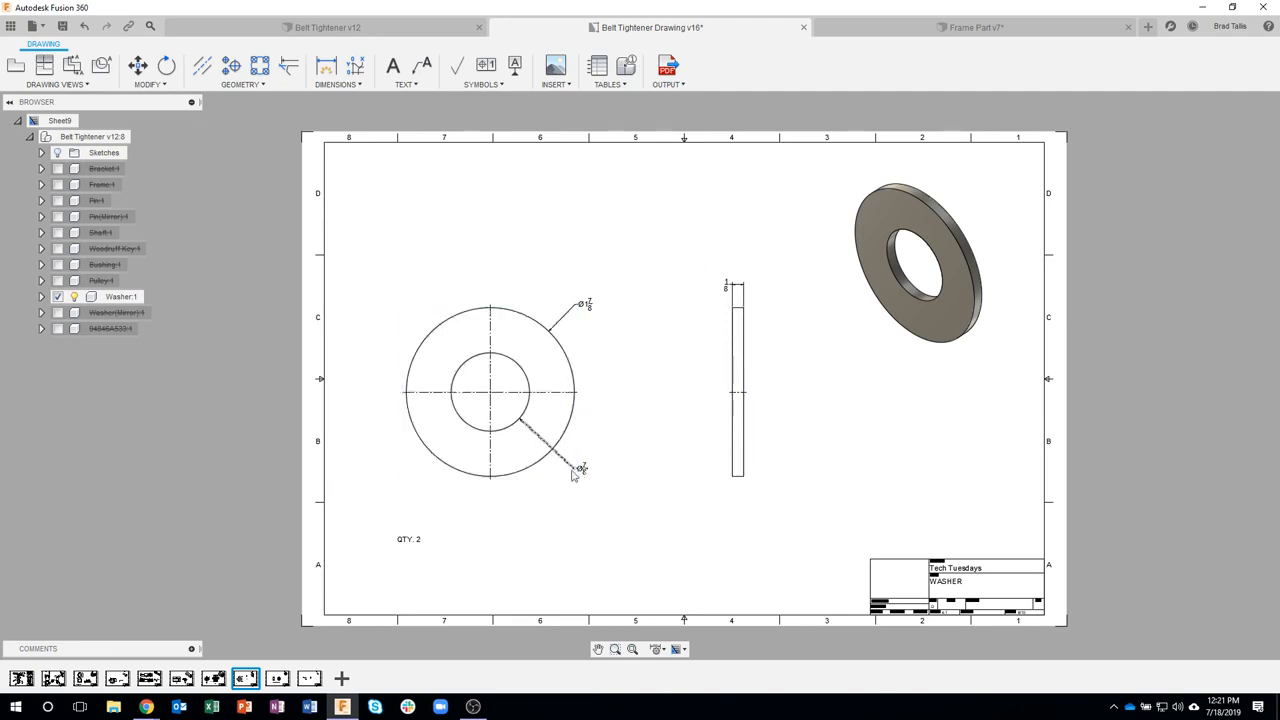
- Create a new component named Washer under the top-level Frame Part assembly and hide the pulley
{"action": "left_click", "coordinate": [884, 30]}
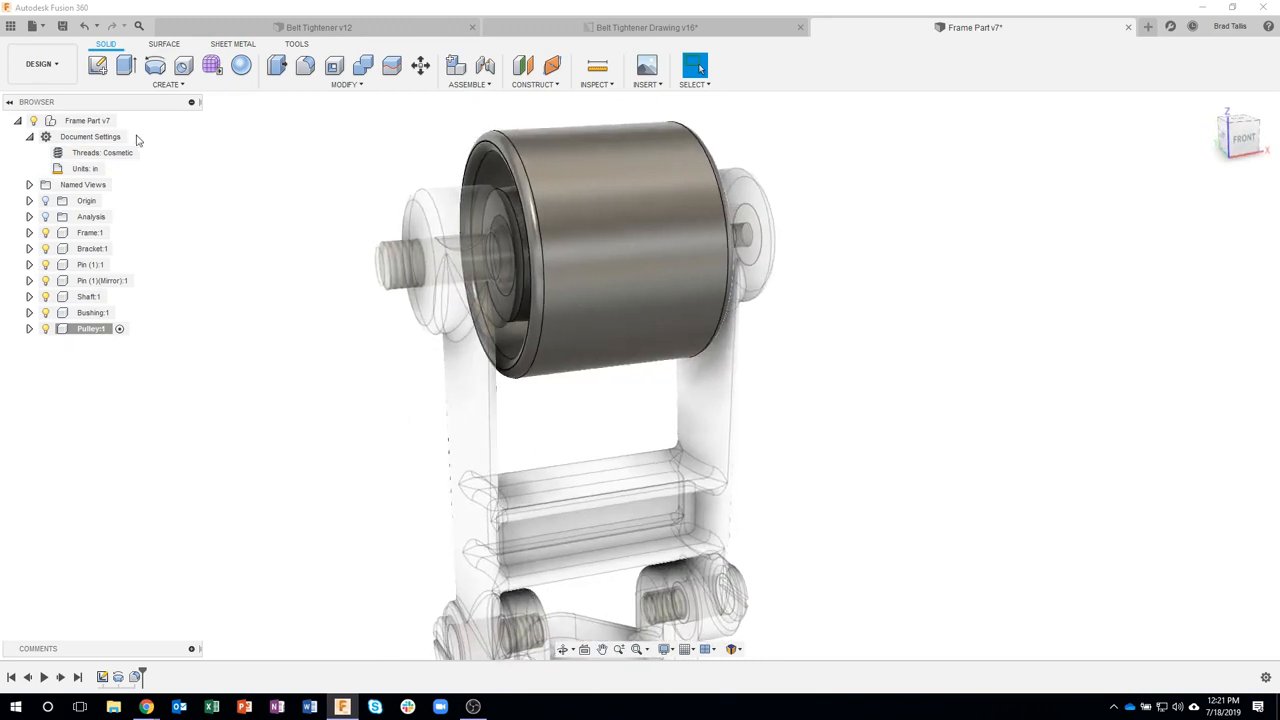
{"action": "right_click", "coordinate": [90, 121]}
{"action": "left_click", "coordinate": [104, 145]}
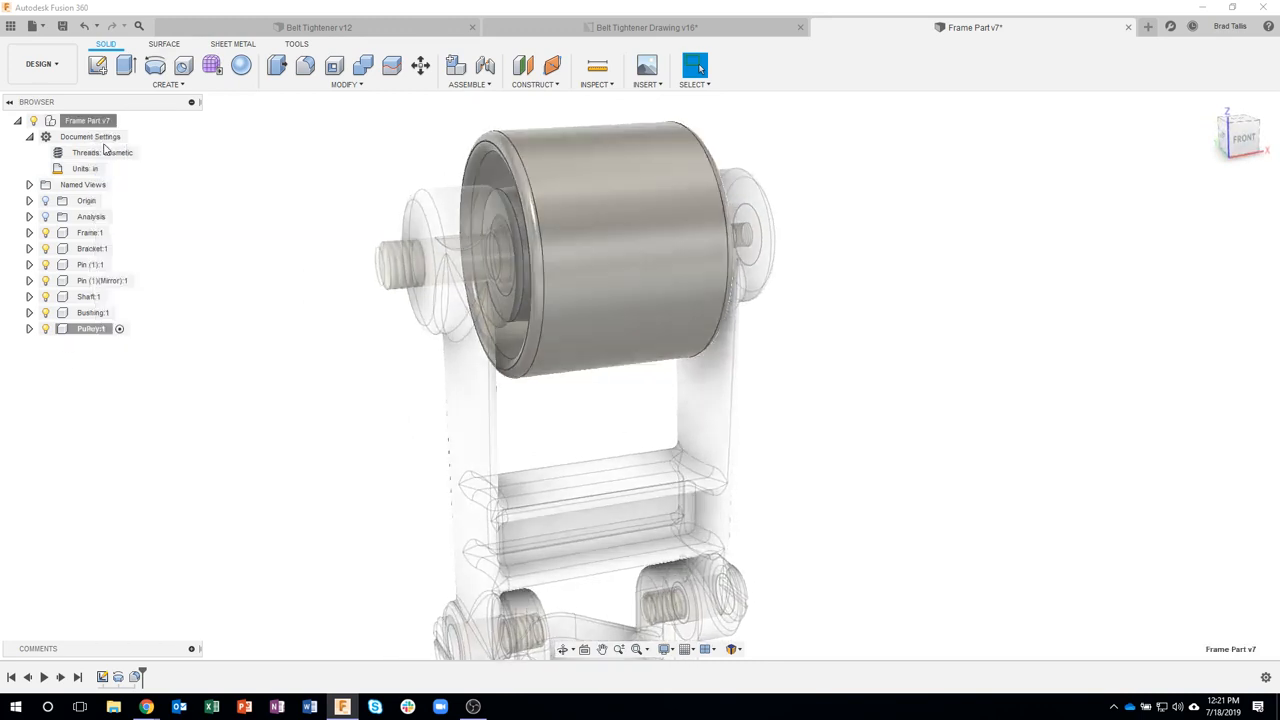
{"action": "left_click", "coordinate": [91, 348]}
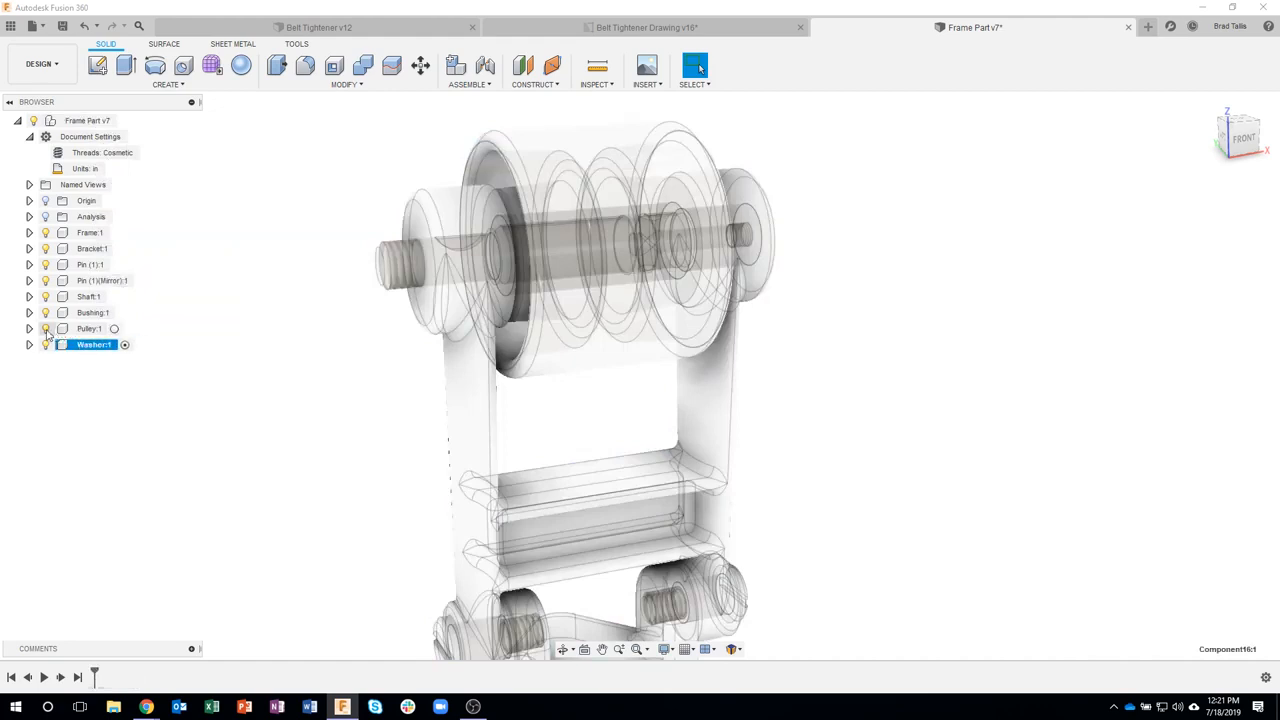
{"action": "left_click", "coordinate": [45, 330]}
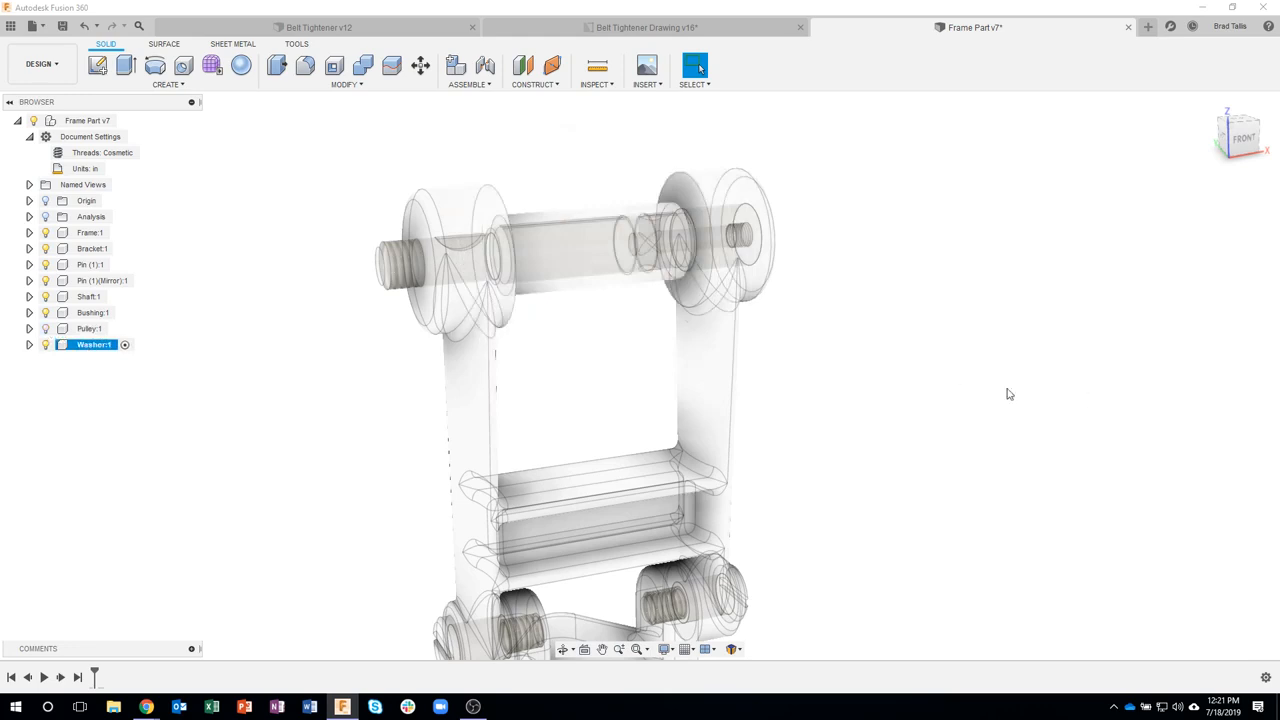
- Create a sketch on the inner ring face of the frame boss at the bushing's end, keeping only its projected edges, and finish it
{"action": "middle_click_drag", "start_coordinate": [771, 224], "coordinate": [638, 222], "text": "shift"}
{"action": "left_click", "coordinate": [671, 232]}
{"action": "left_click", "coordinate": [706, 166]}
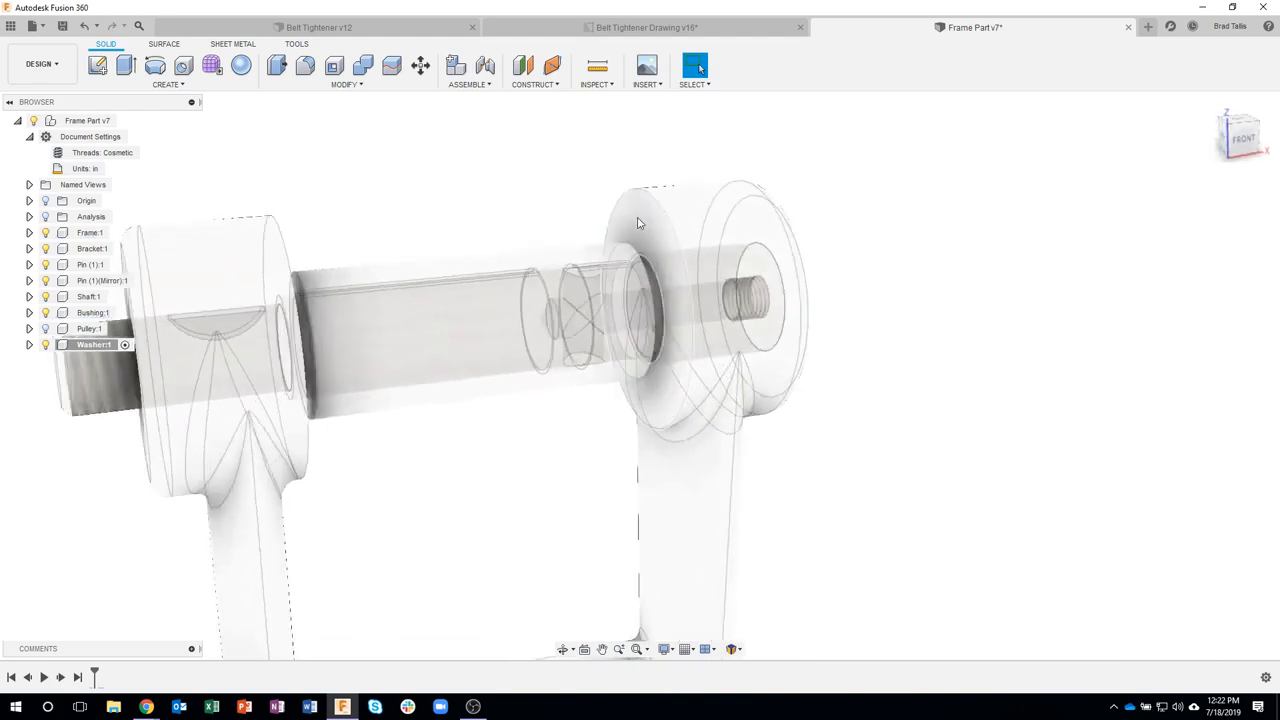
{"action": "left_click", "coordinate": [638, 222]}
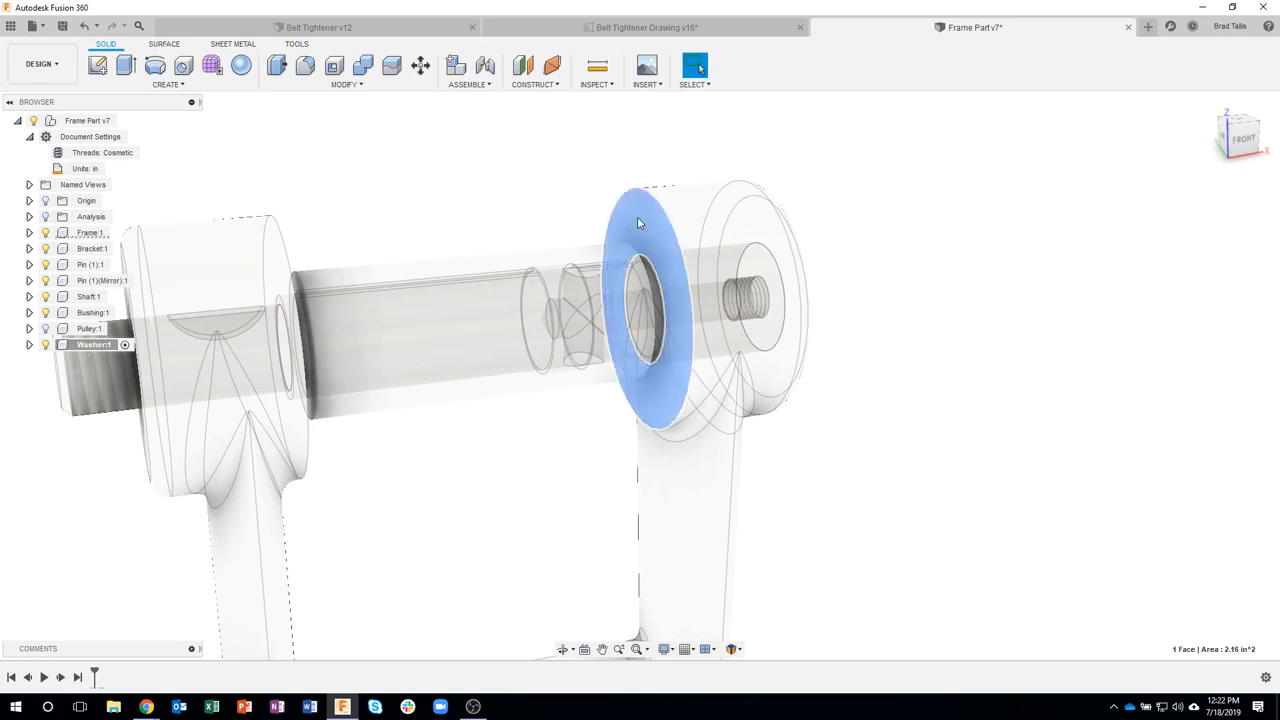
{"action": "right_click", "coordinate": [638, 222]}
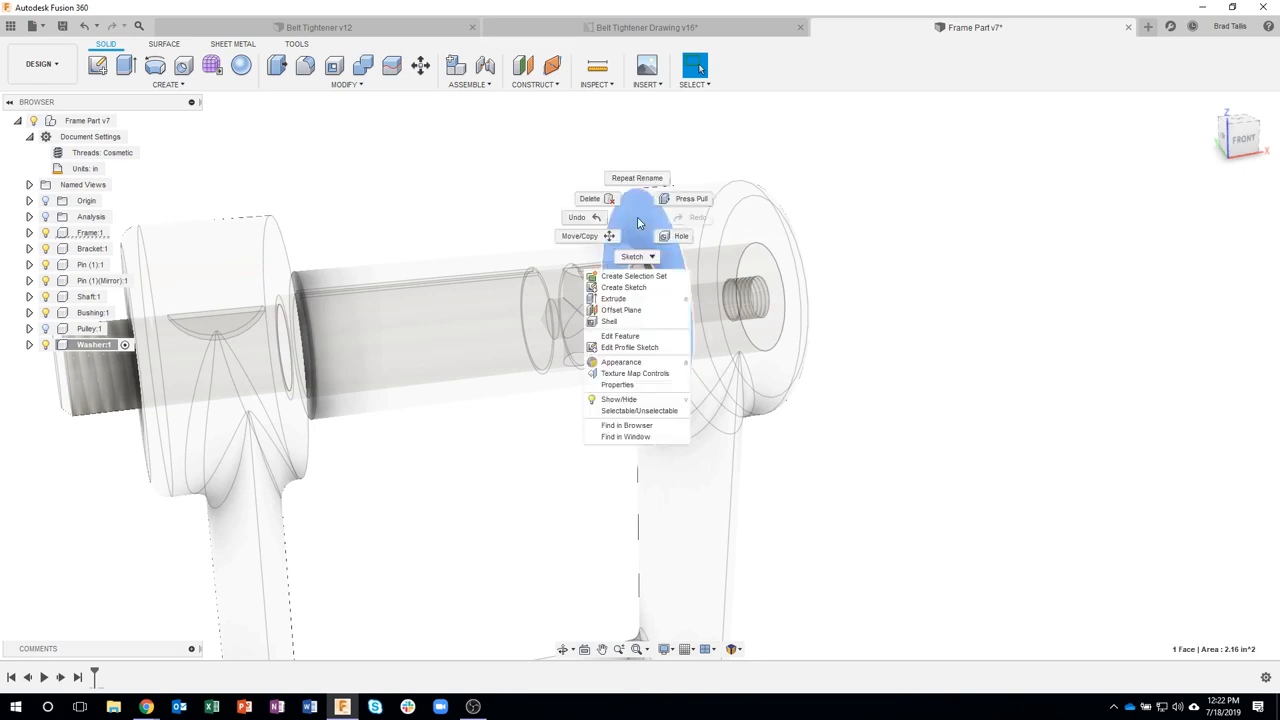
{"action": "left_click", "coordinate": [640, 287]}
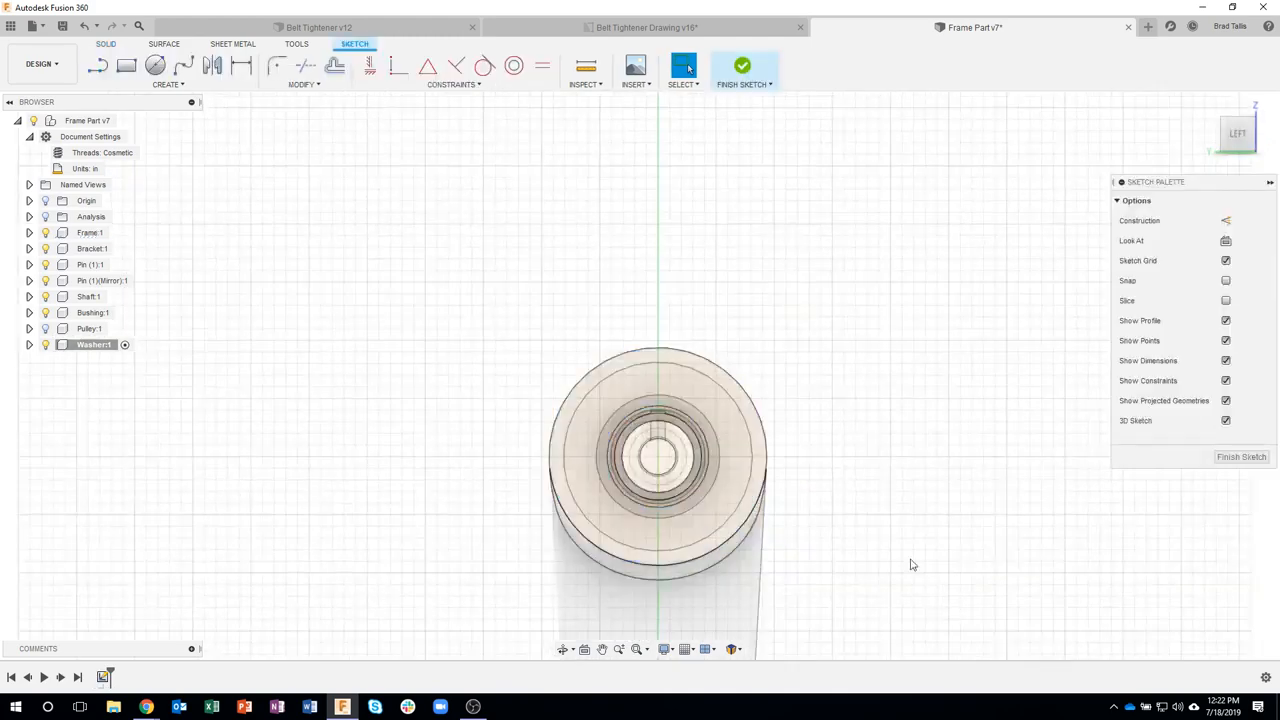
{"action": "mouse_move", "coordinate": [909, 563]}
{"action": "middle_mouse_down", "text": "shift"}
{"action": "mouse_move", "coordinate": [900, 551]}
{"action": "mouse_move", "coordinate": [982, 357]}
{"action": "mouse_move", "coordinate": [717, 268]}
{"action": "middle_mouse_up", "text": "shift"}
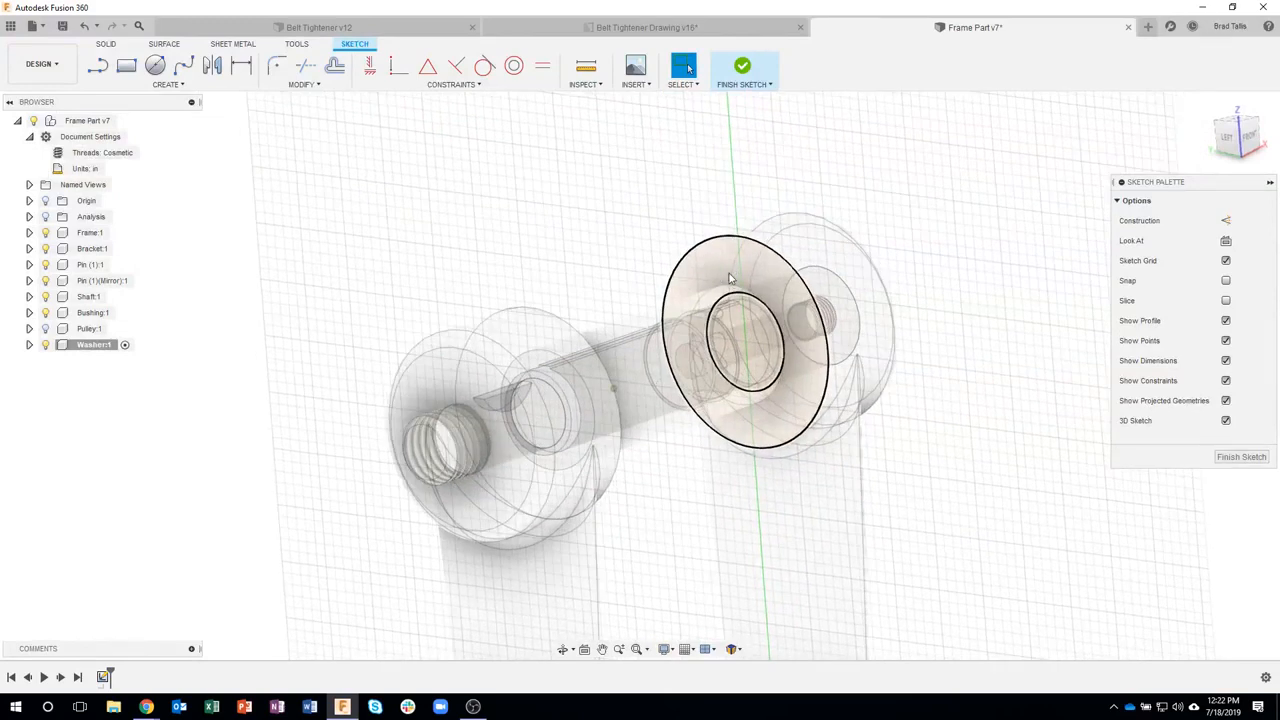
{"action": "left_click", "coordinate": [768, 71]}
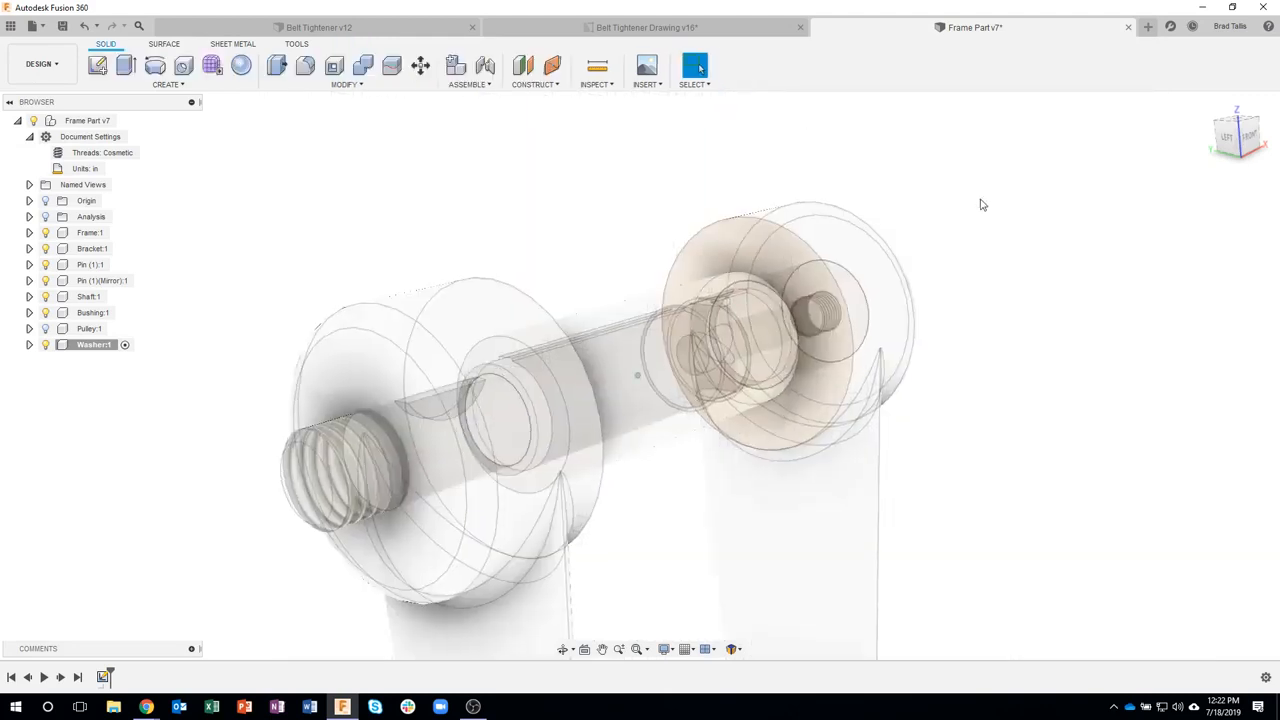
- Extrude the washer's ring profile 0.125 in toward the bushing as a new body
{"action": "left_click", "coordinate": [745, 240]}
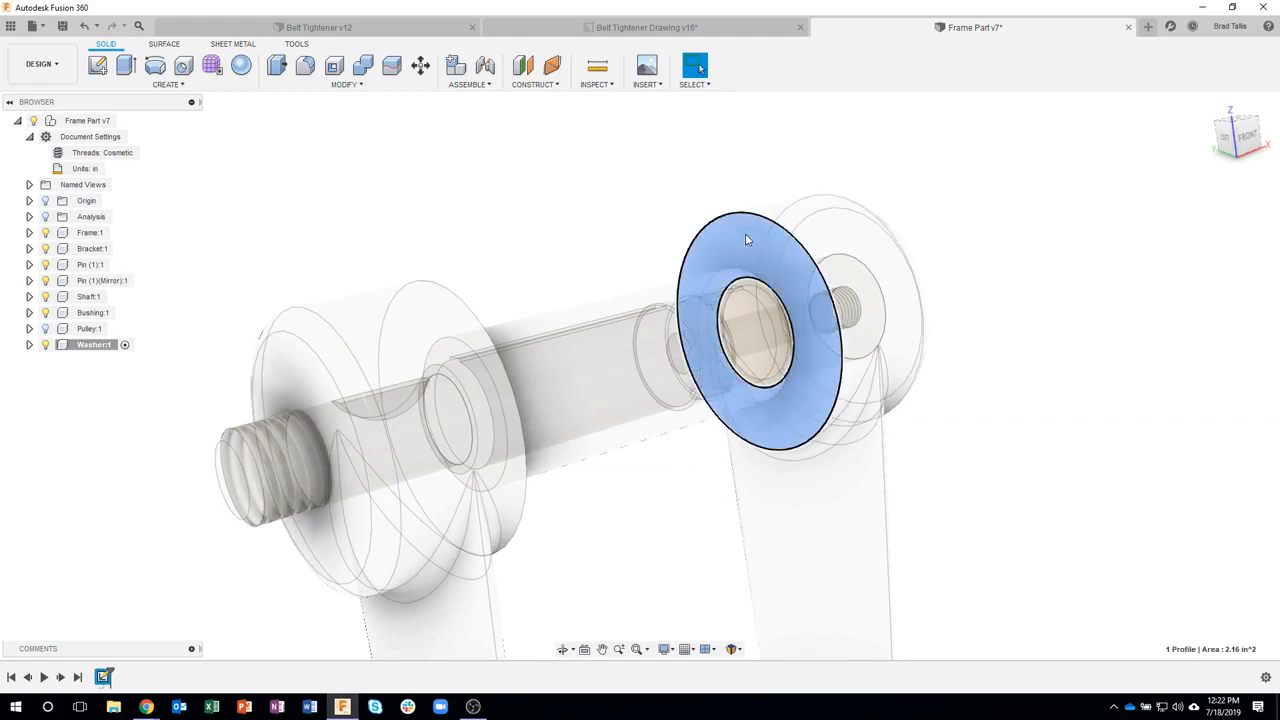
{"action": "right_click", "coordinate": [746, 240]}
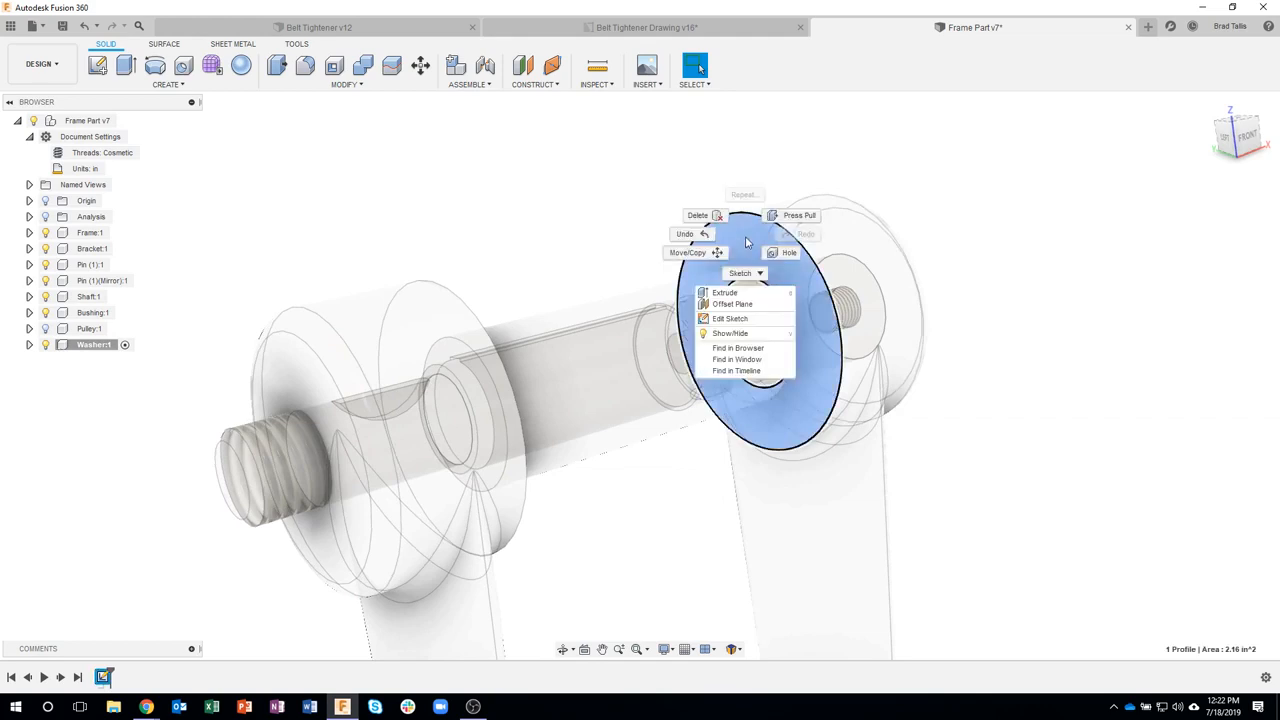
{"action": "left_click", "coordinate": [728, 292]}
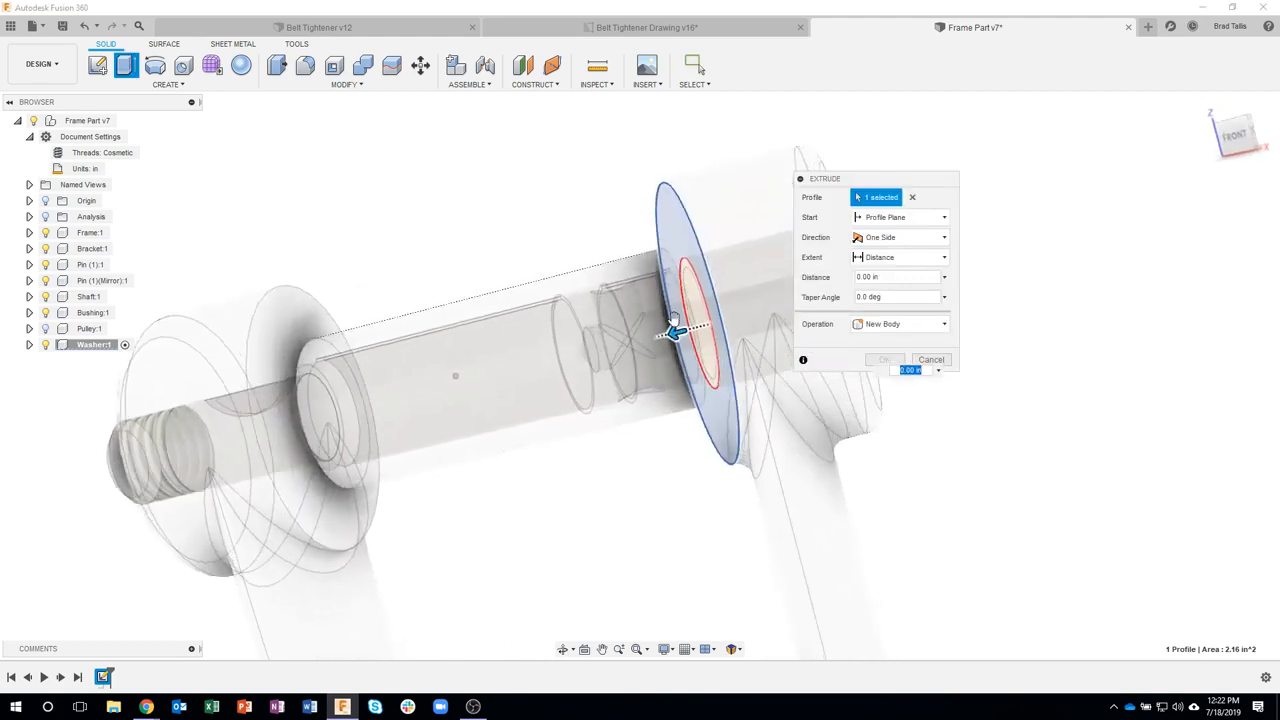
{"action": "type", "text": "0.125"}
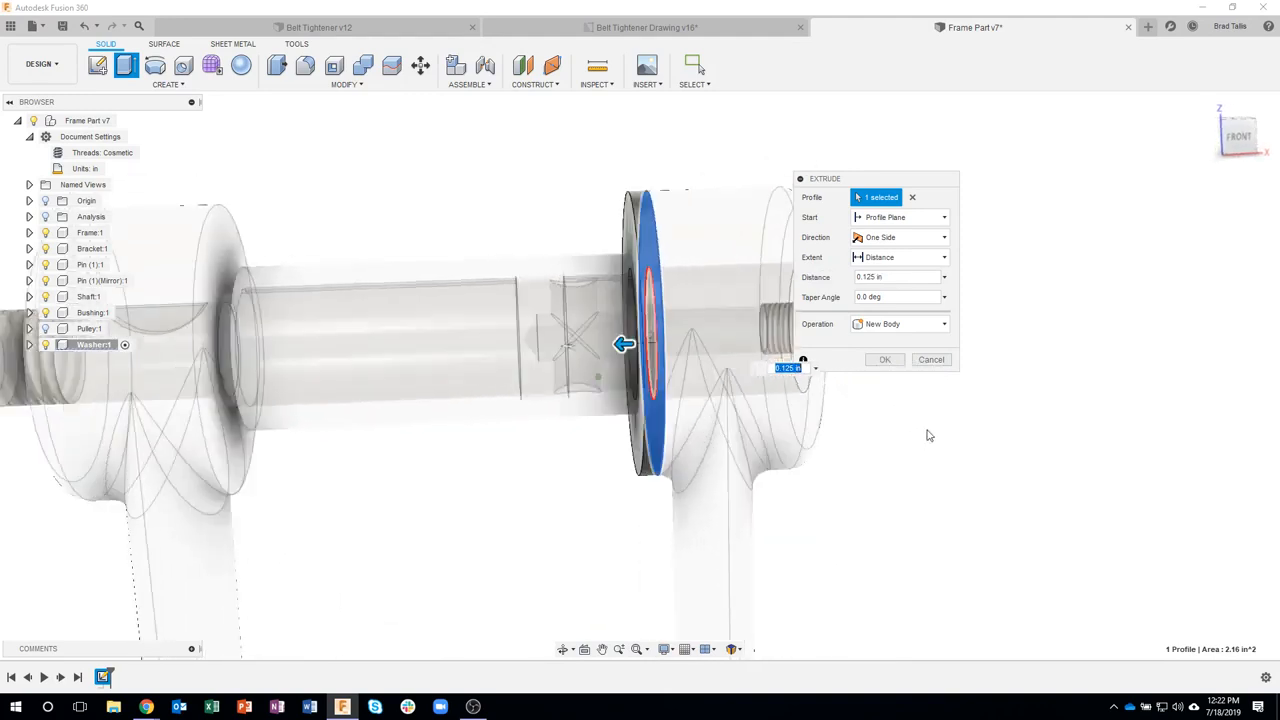
{"action": "left_click", "coordinate": [885, 359]}
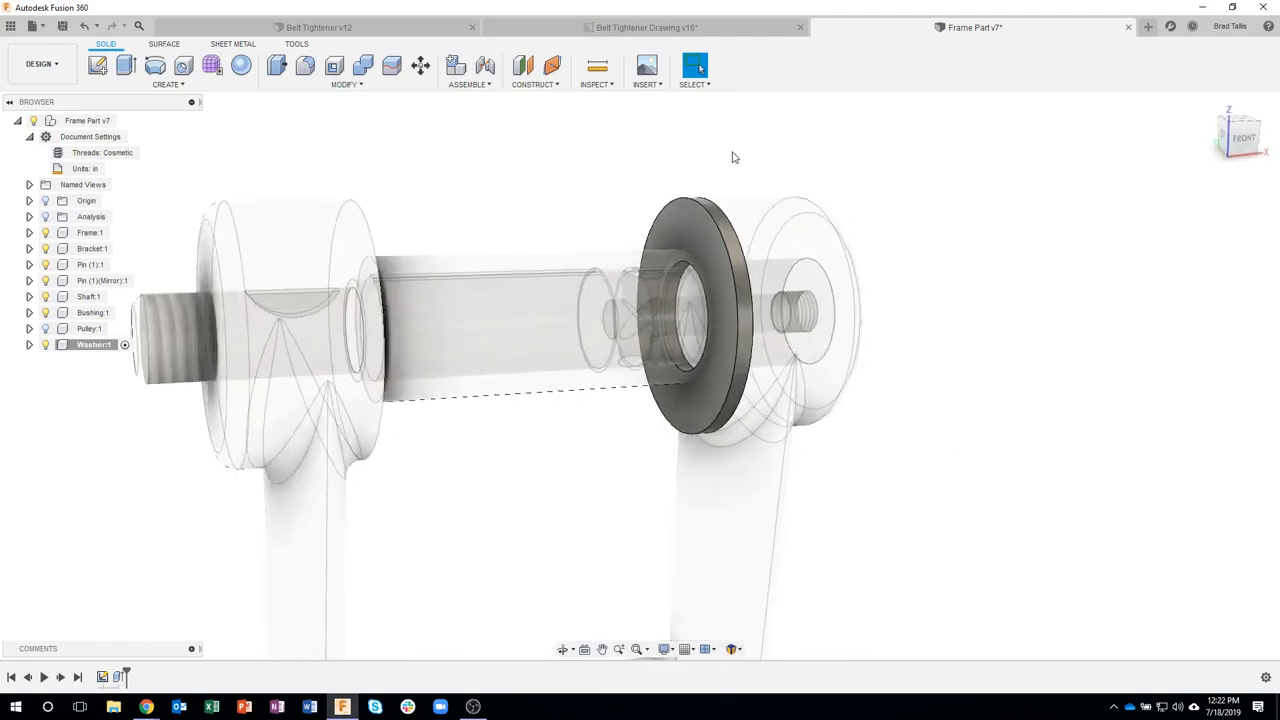
- Measure the diameter of the washer's outer circular edge
{"action": "left_click", "coordinate": [700, 207]}
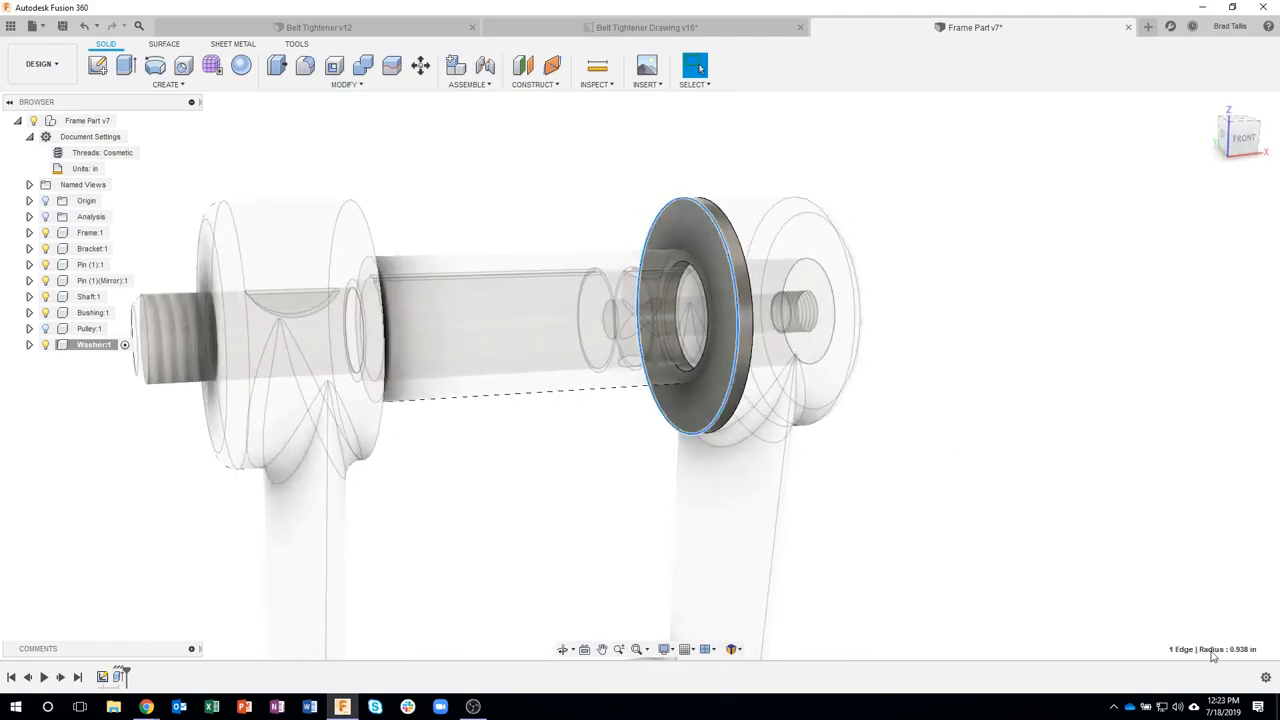
{"action": "left_click", "coordinate": [815, 130]}
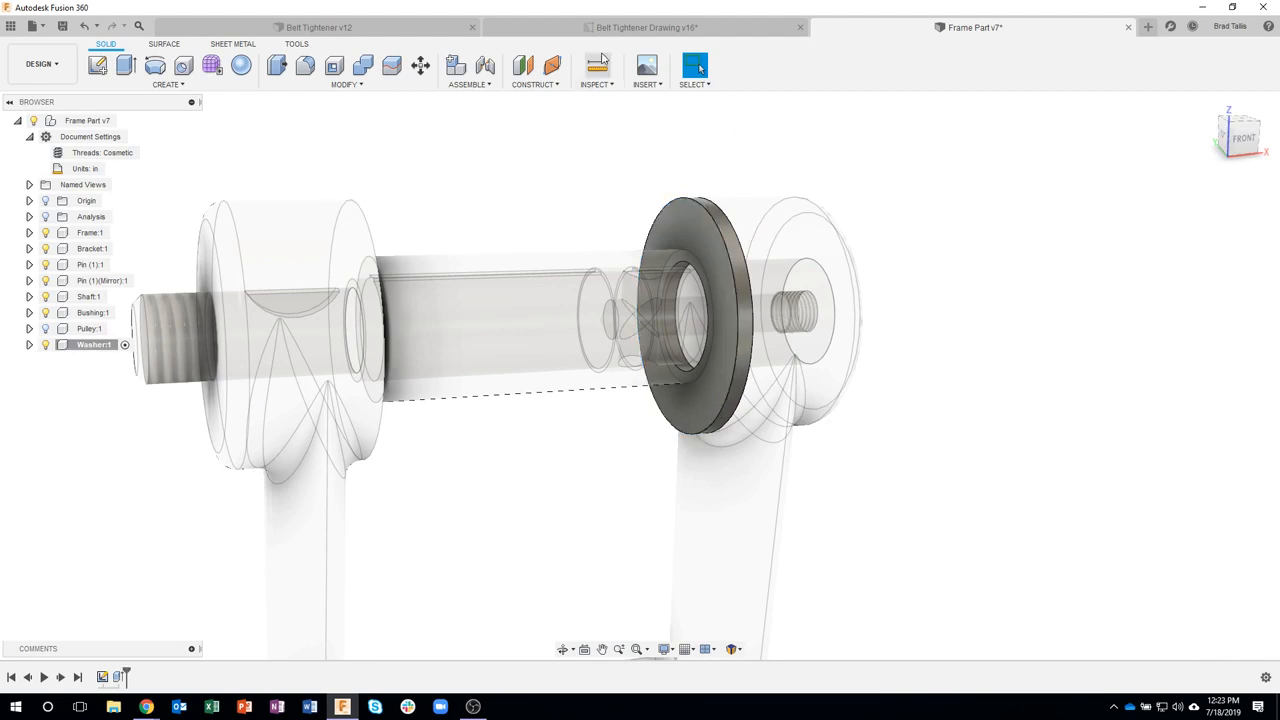
{"action": "left_click", "coordinate": [599, 67]}
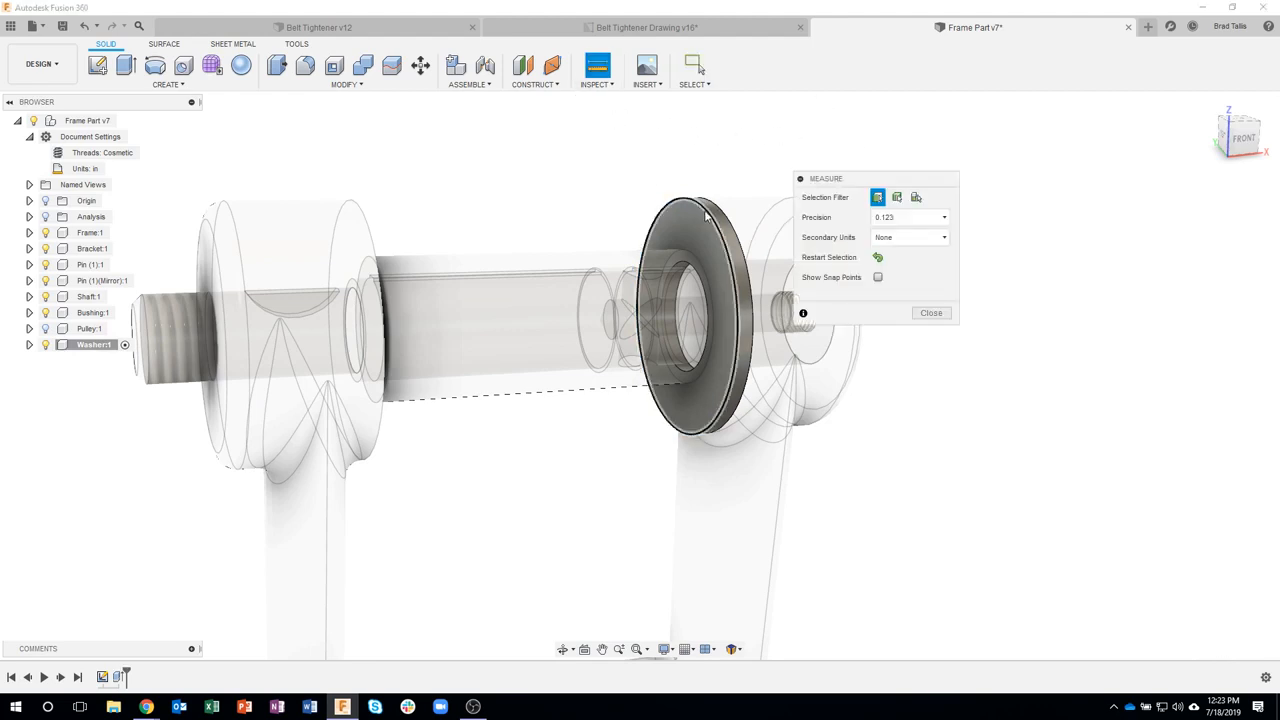
{"action": "left_click", "coordinate": [706, 212]}
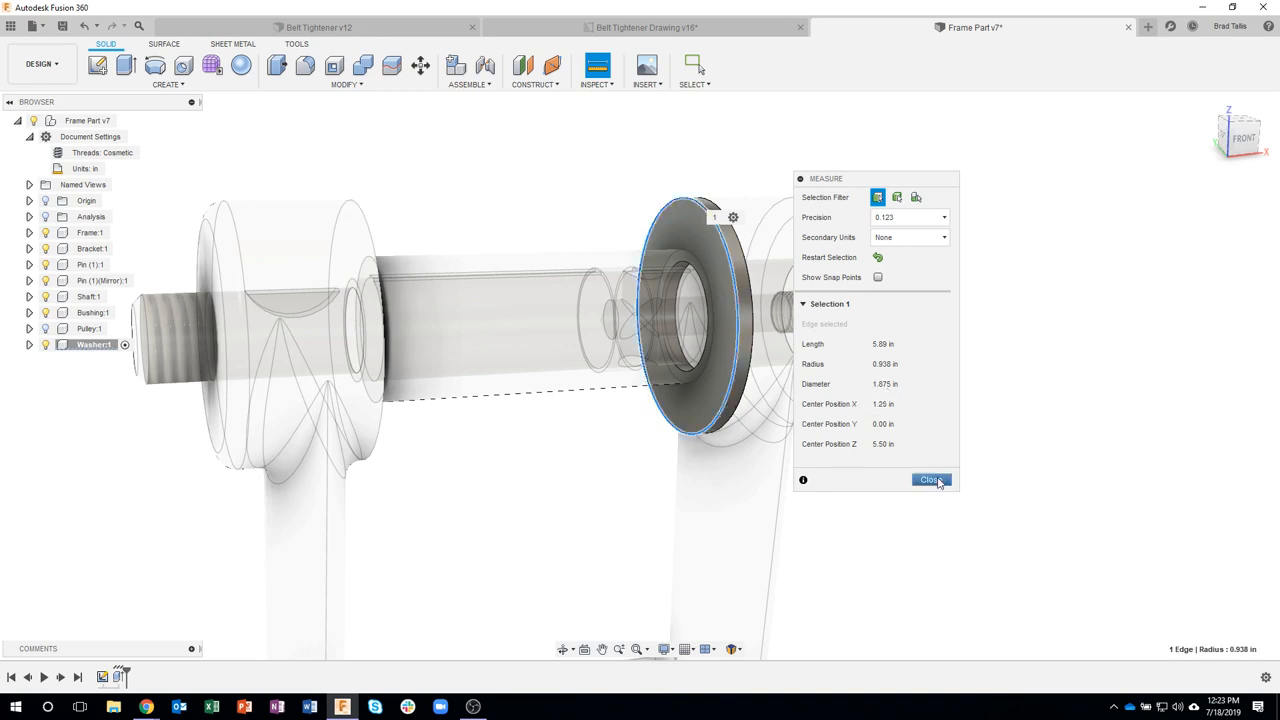
{"action": "left_click", "coordinate": [931, 480]}
- Mirror the Washer component across the origin plane midway between the frame's two arms
{"action": "scroll", "coordinate": [955, 460], "scroll_direction": "down", "scroll_amount": 2}
{"action": "middle_click_drag", "start_coordinate": [960, 206], "coordinate": [480, 222], "text": "shift"}
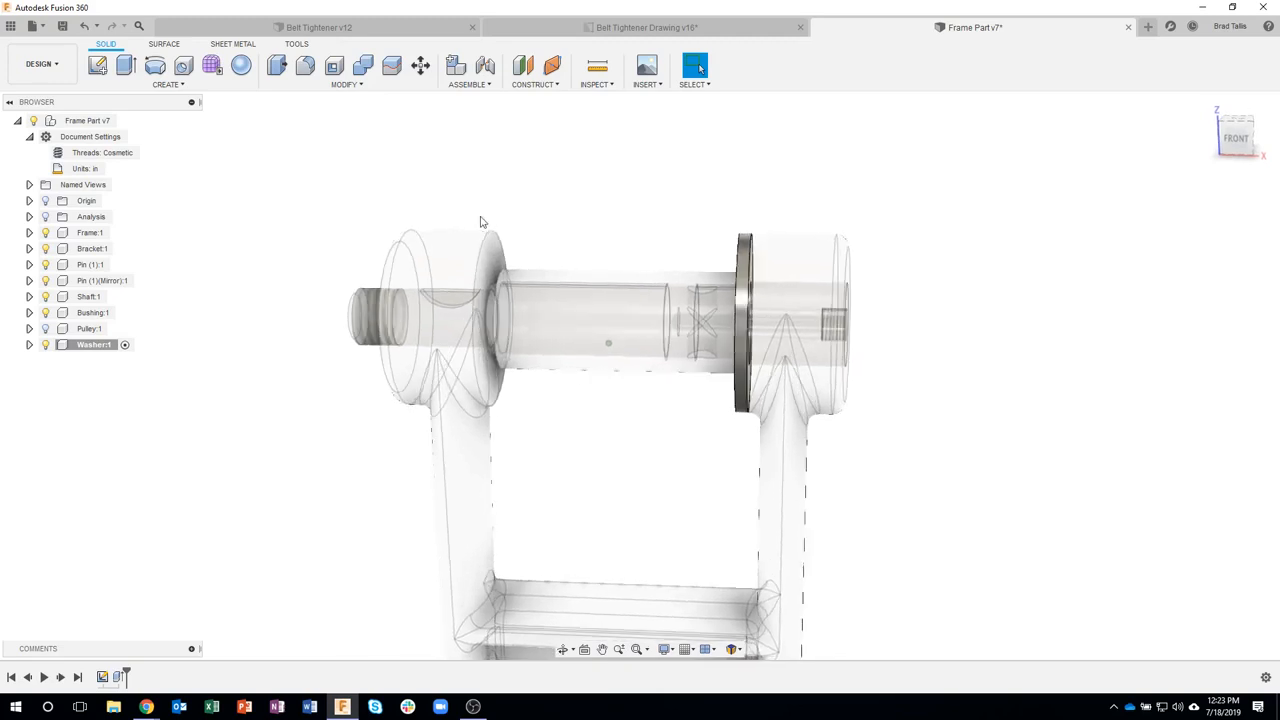
{"action": "left_click", "coordinate": [166, 85]}
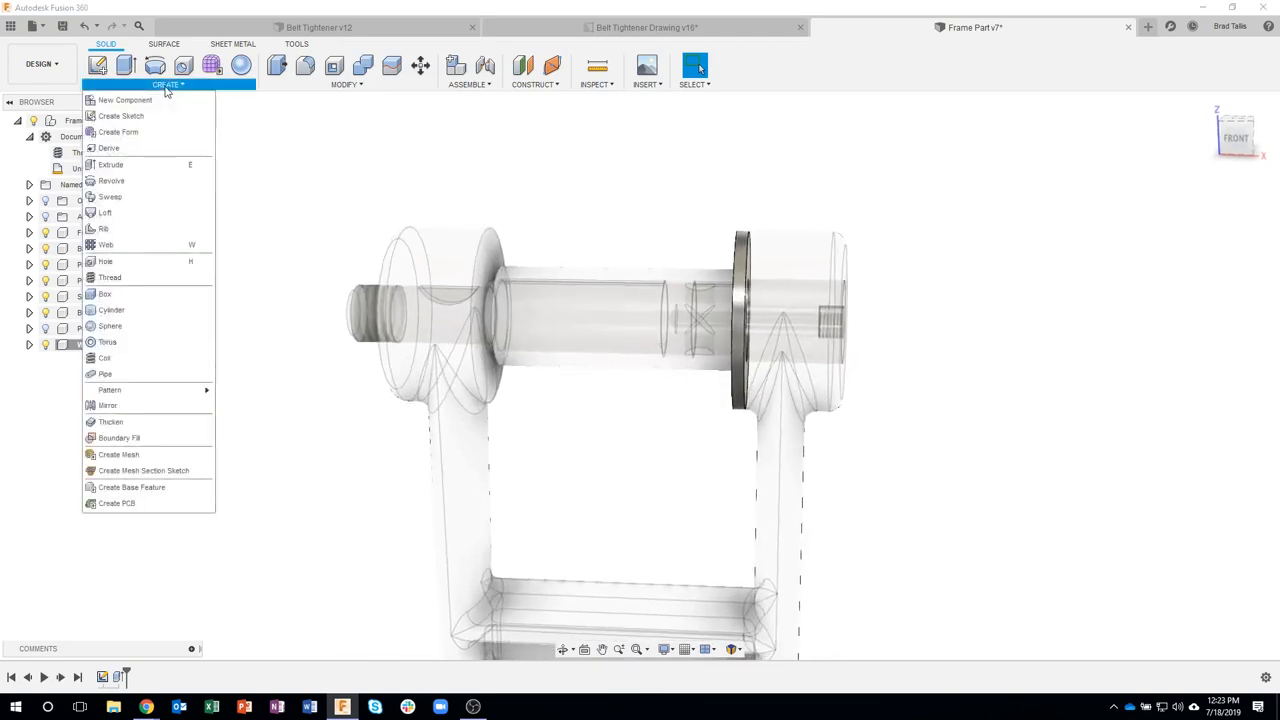
{"action": "left_click", "coordinate": [148, 406]}
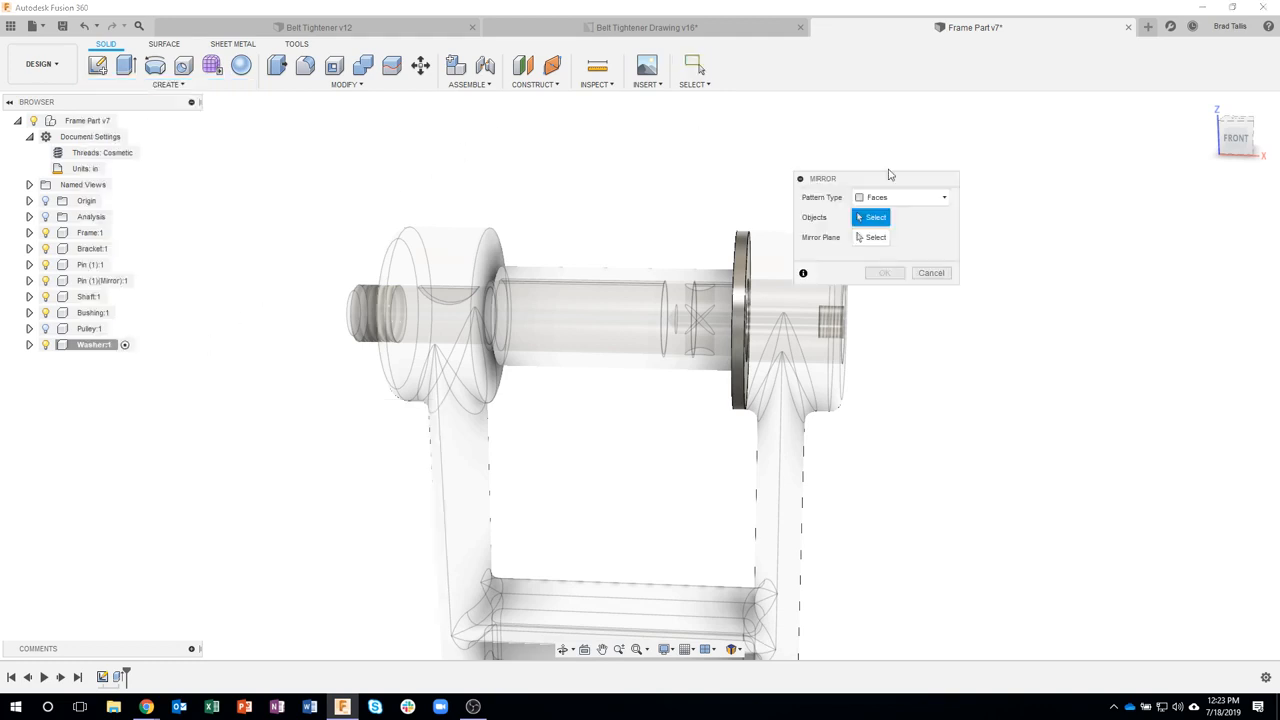
{"action": "left_click", "coordinate": [1049, 165]}
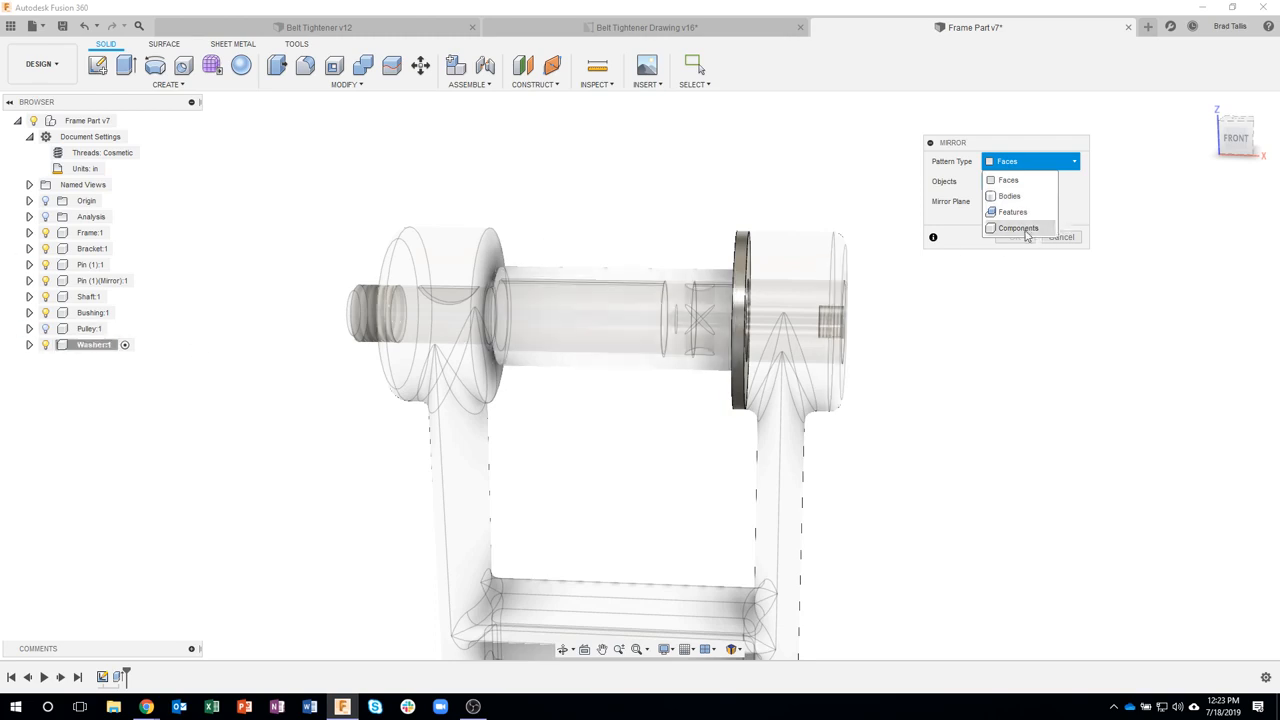
{"action": "left_click", "coordinate": [1012, 236]}
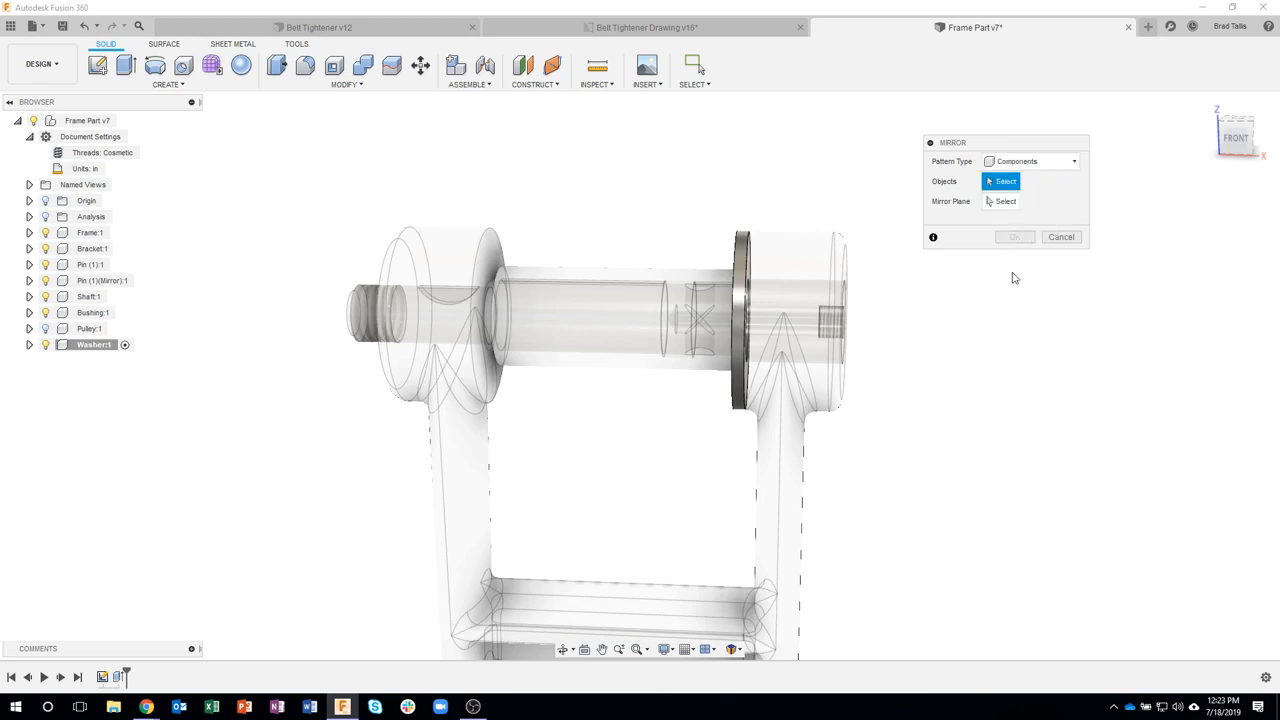
{"action": "middle_click_drag", "start_coordinate": [943, 311], "coordinate": [923, 285], "text": "shift"}
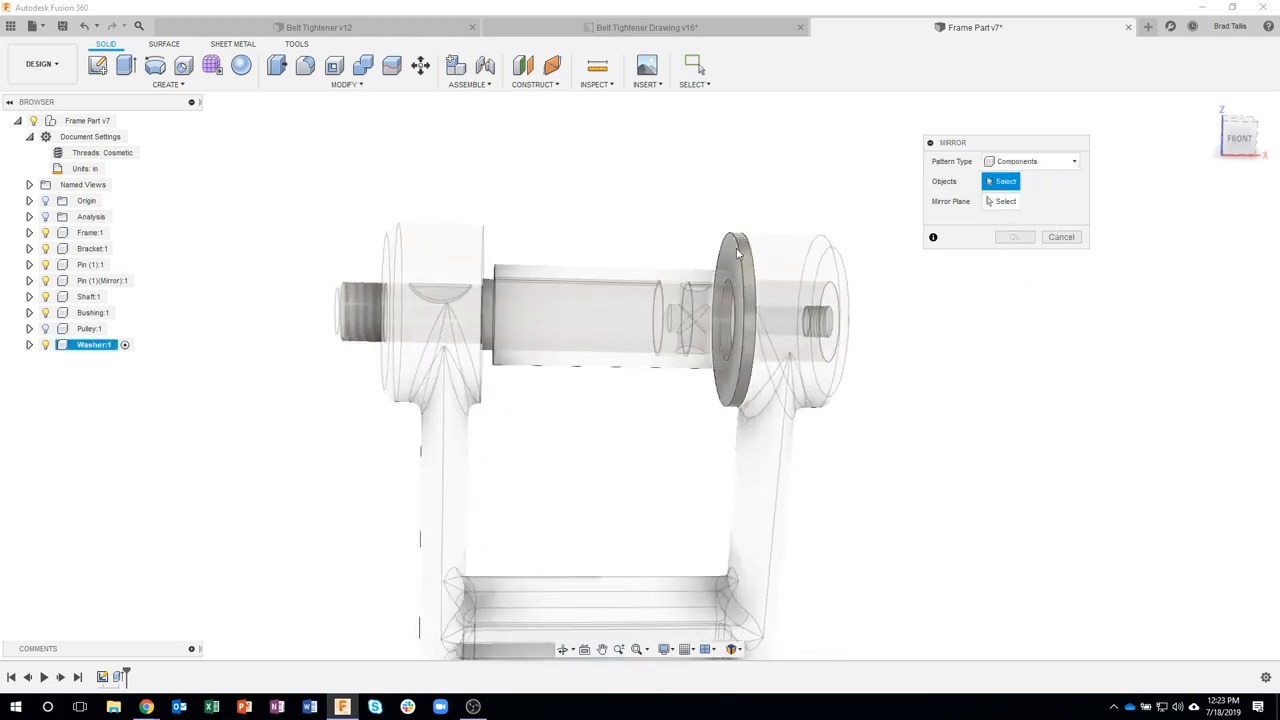
{"action": "left_click", "coordinate": [738, 300]}
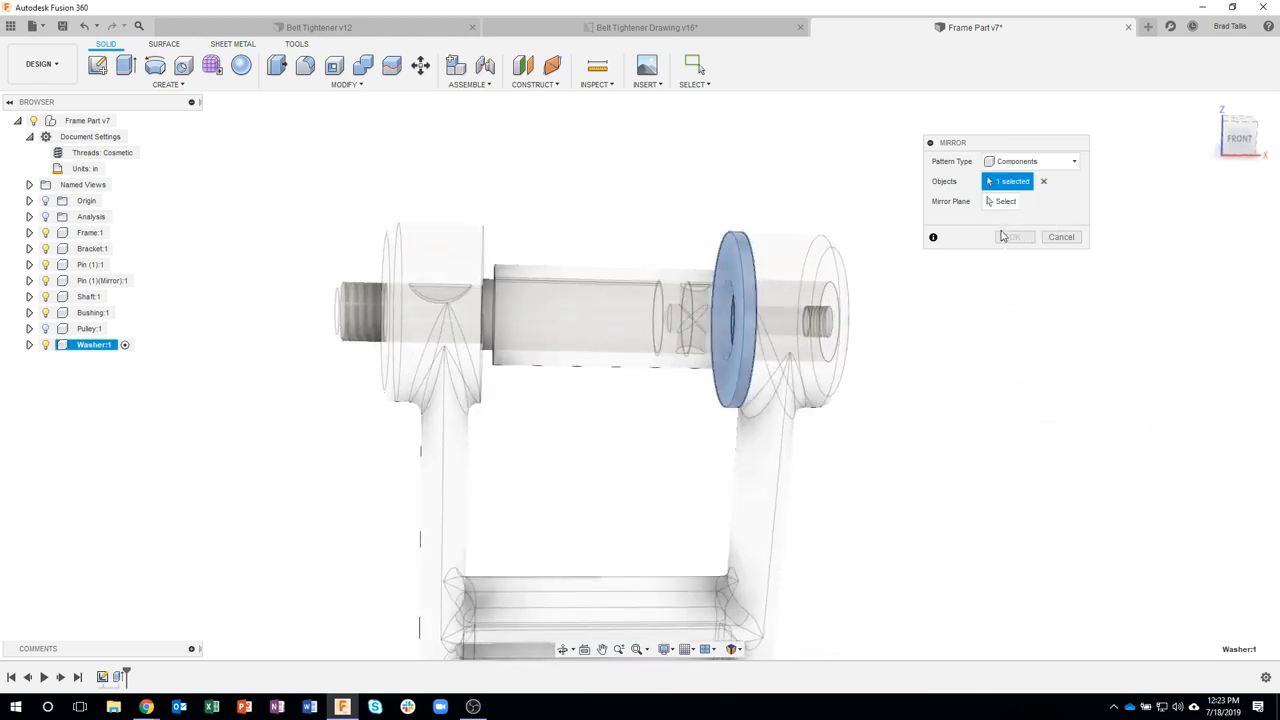
{"action": "left_click", "coordinate": [1002, 201]}
{"action": "middle_click_drag", "start_coordinate": [988, 308], "coordinate": [537, 513], "text": "shift"}
{"action": "middle_click_drag", "start_coordinate": [720, 469], "coordinate": [470, 497], "text": "shift"}
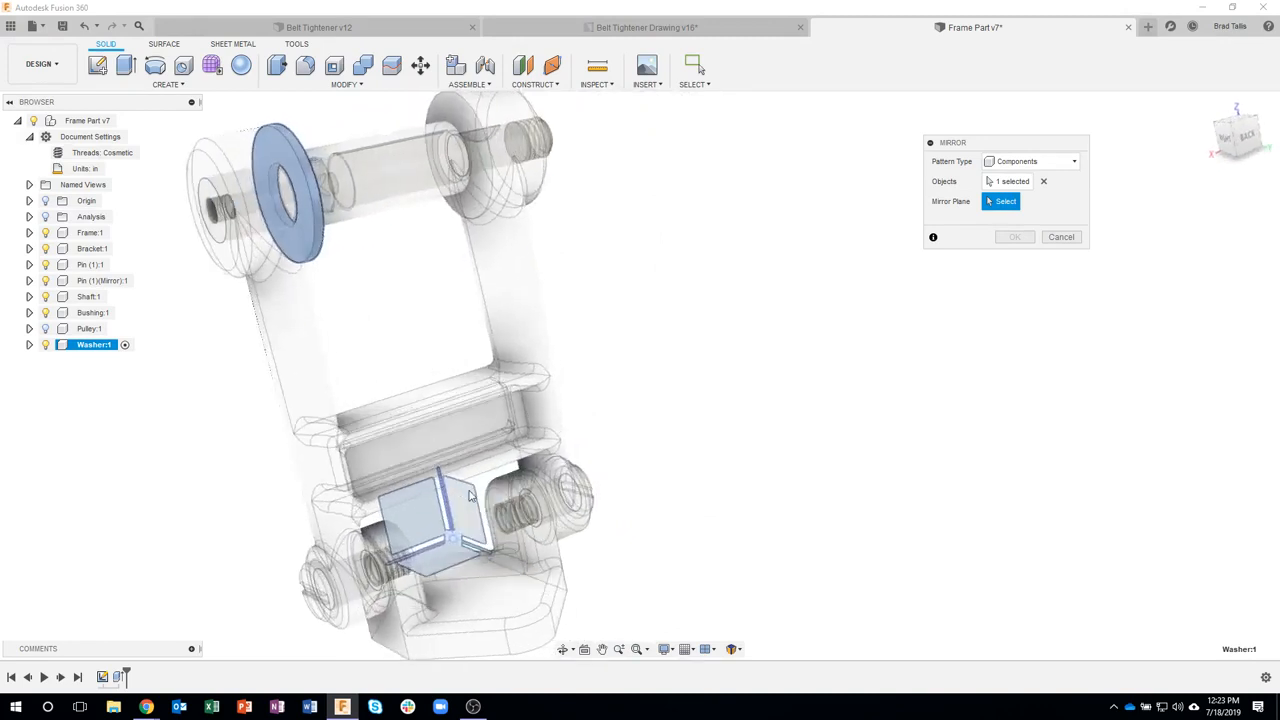
{"action": "left_click", "coordinate": [468, 503]}
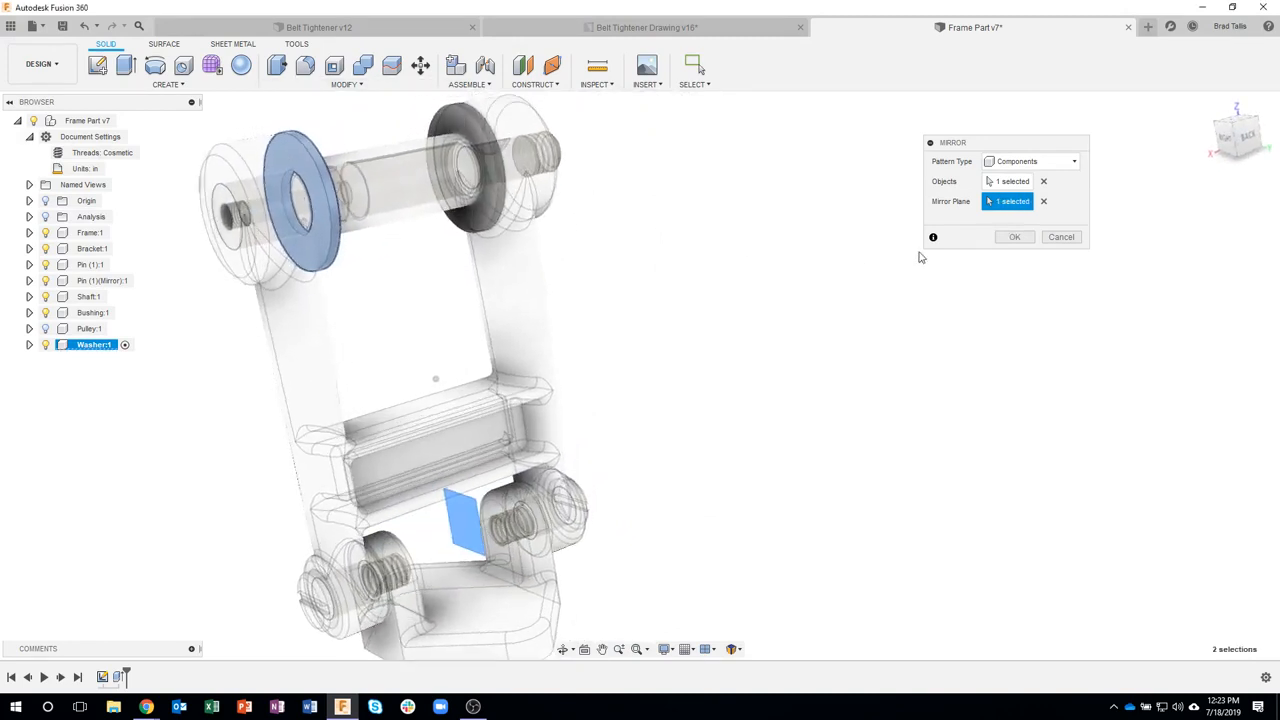
{"action": "left_click", "coordinate": [1006, 240]}
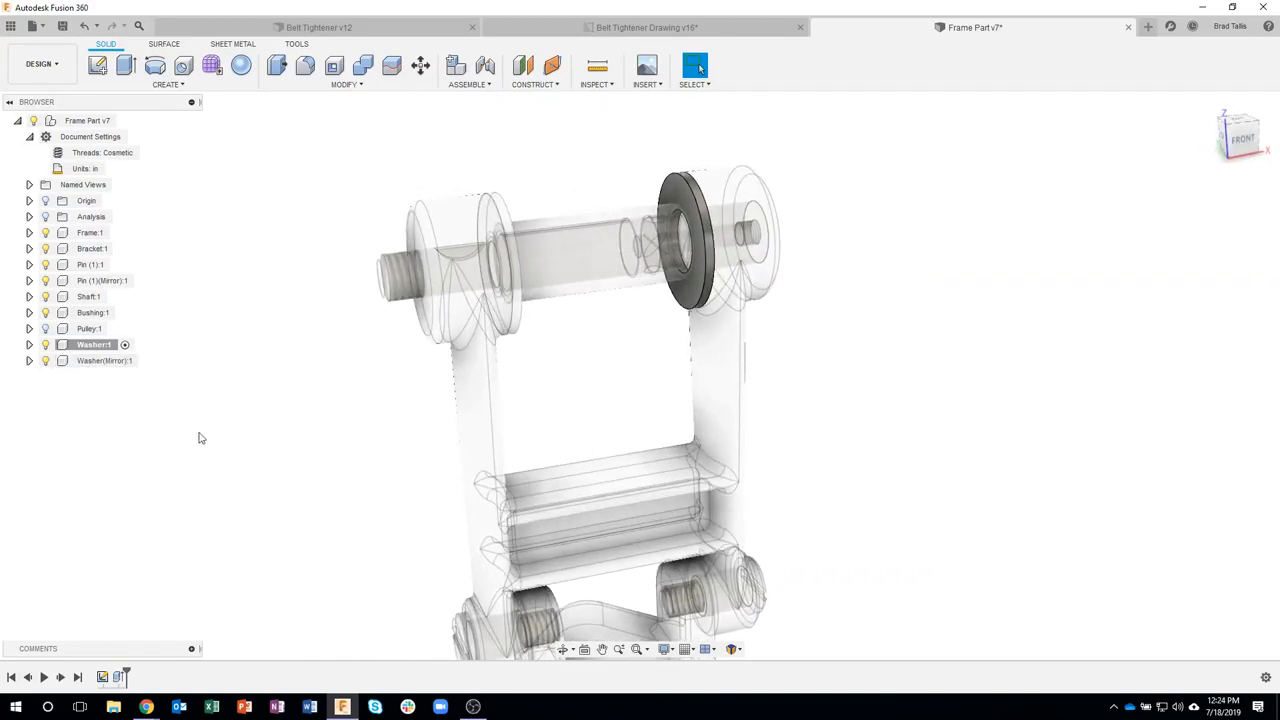
- Look up the hex nut's McMaster-Carr item number on its sheet in the Belt Tightener drawing
{"action": "left_click", "coordinate": [612, 28]}
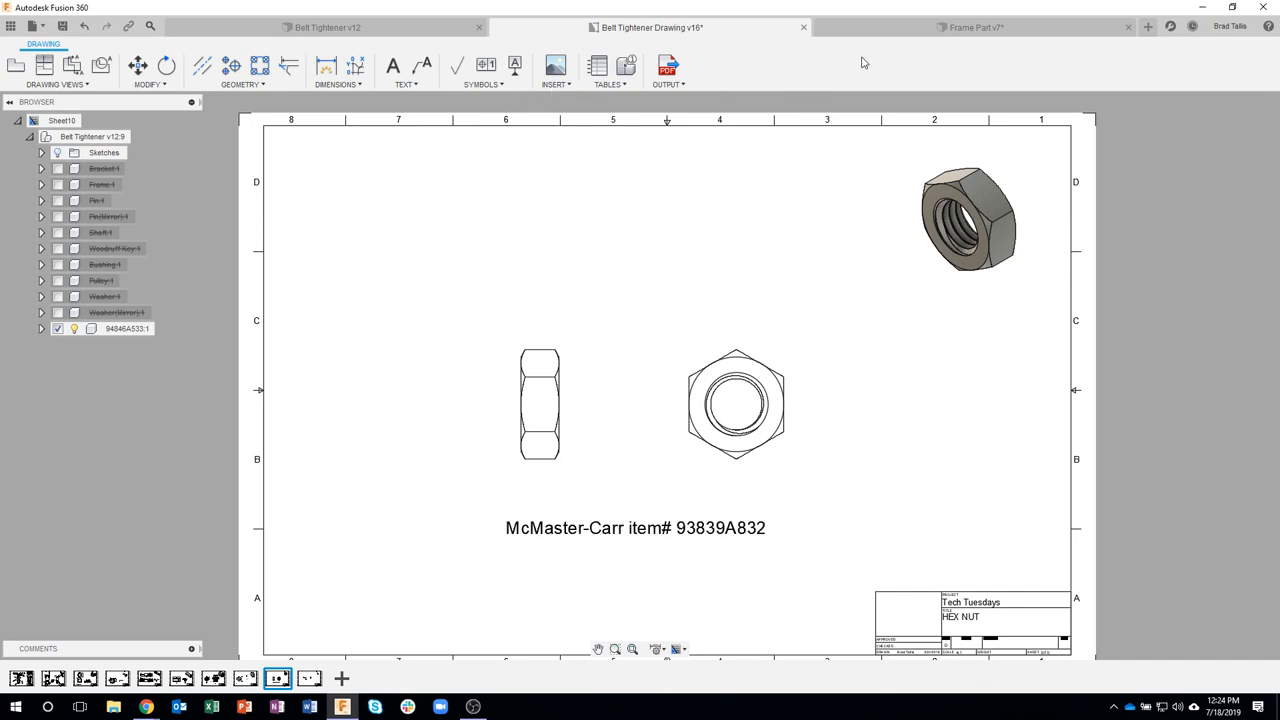
{"action": "left_click", "coordinate": [908, 30]}
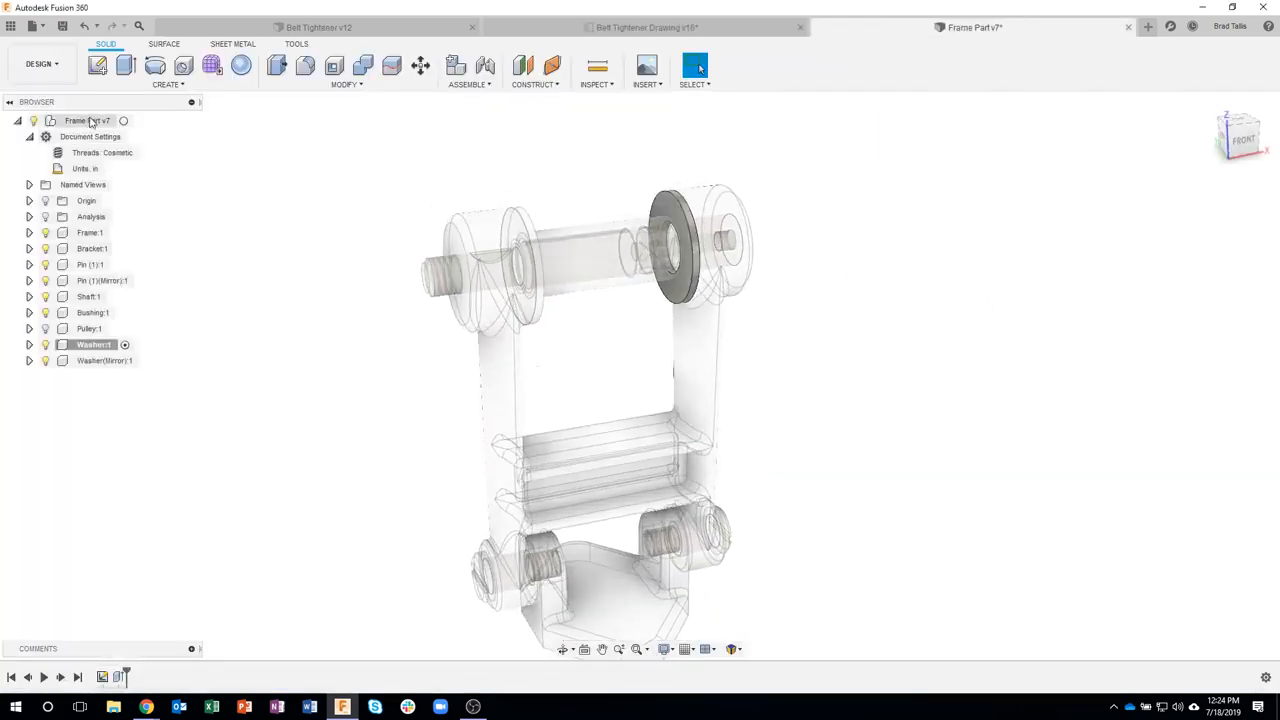
- Activate the top-level Frame Part assembly and show the pulley
{"action": "left_click", "coordinate": [123, 120]}
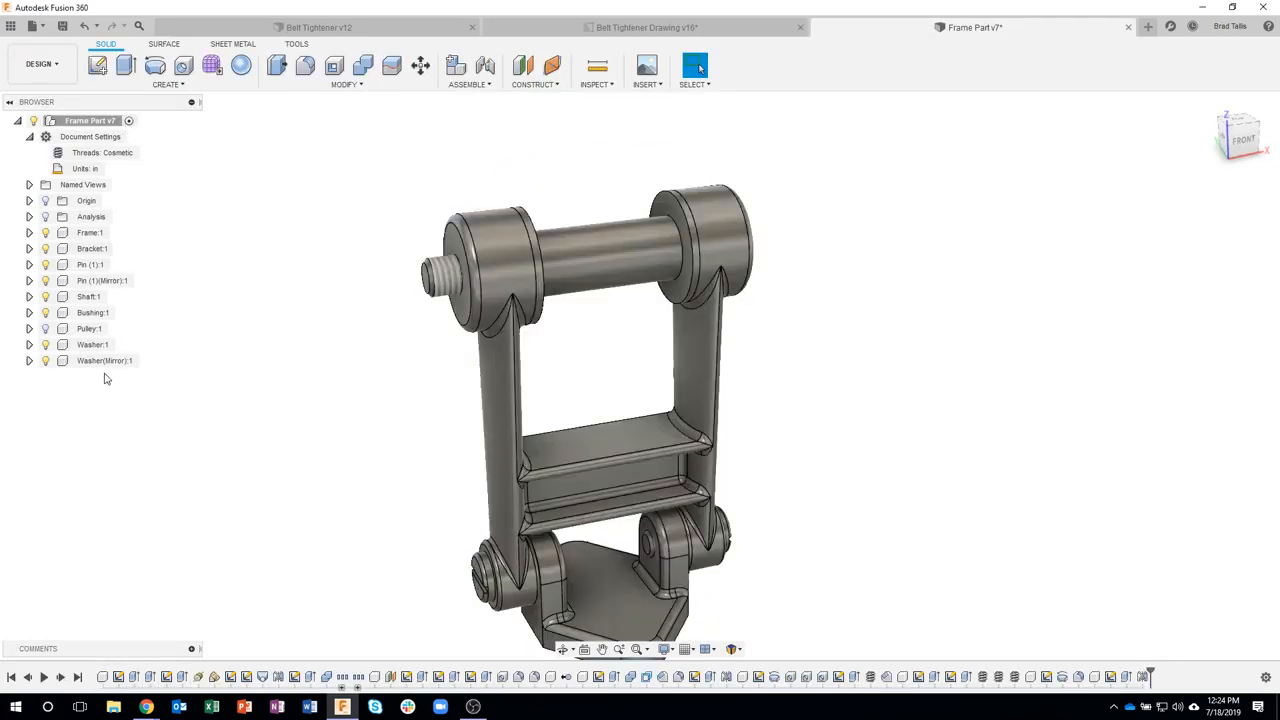
{"action": "left_click", "coordinate": [45, 328]}
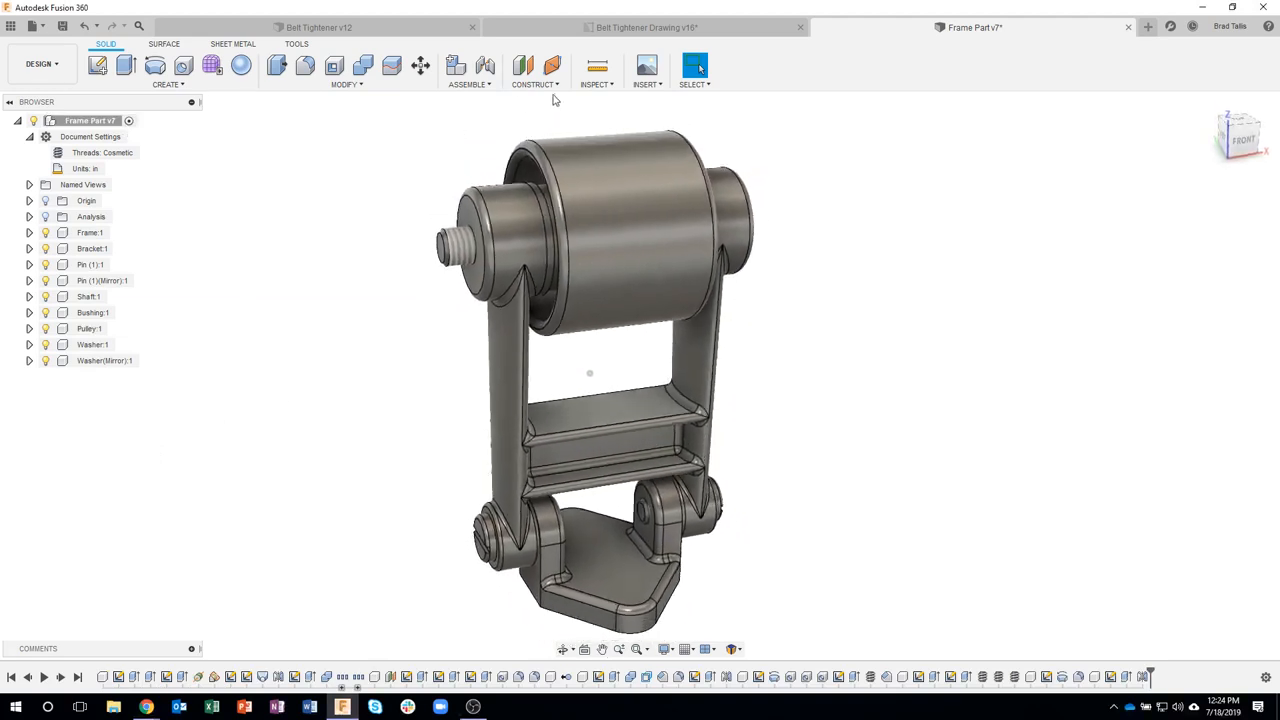
- Start inserting a McMaster-Carr component and reposition and enlarge the catalog window
{"action": "left_click", "coordinate": [652, 85]}
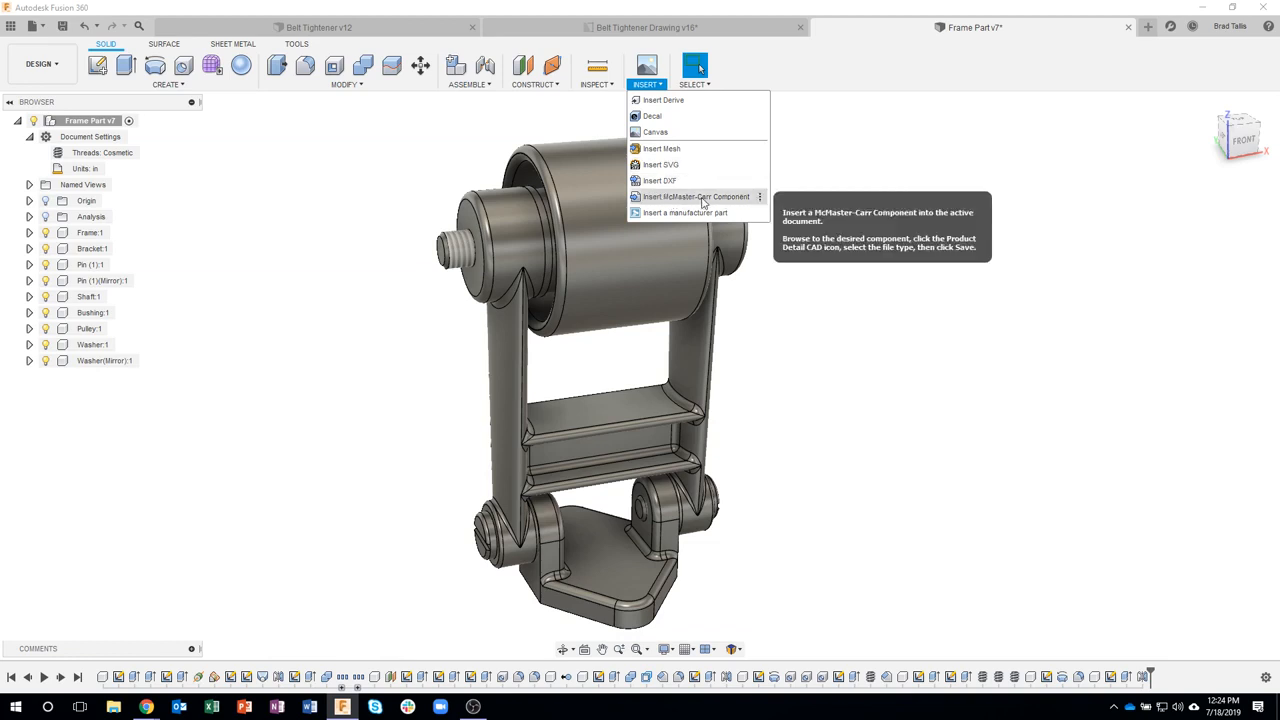
{"action": "left_click", "coordinate": [677, 199]}
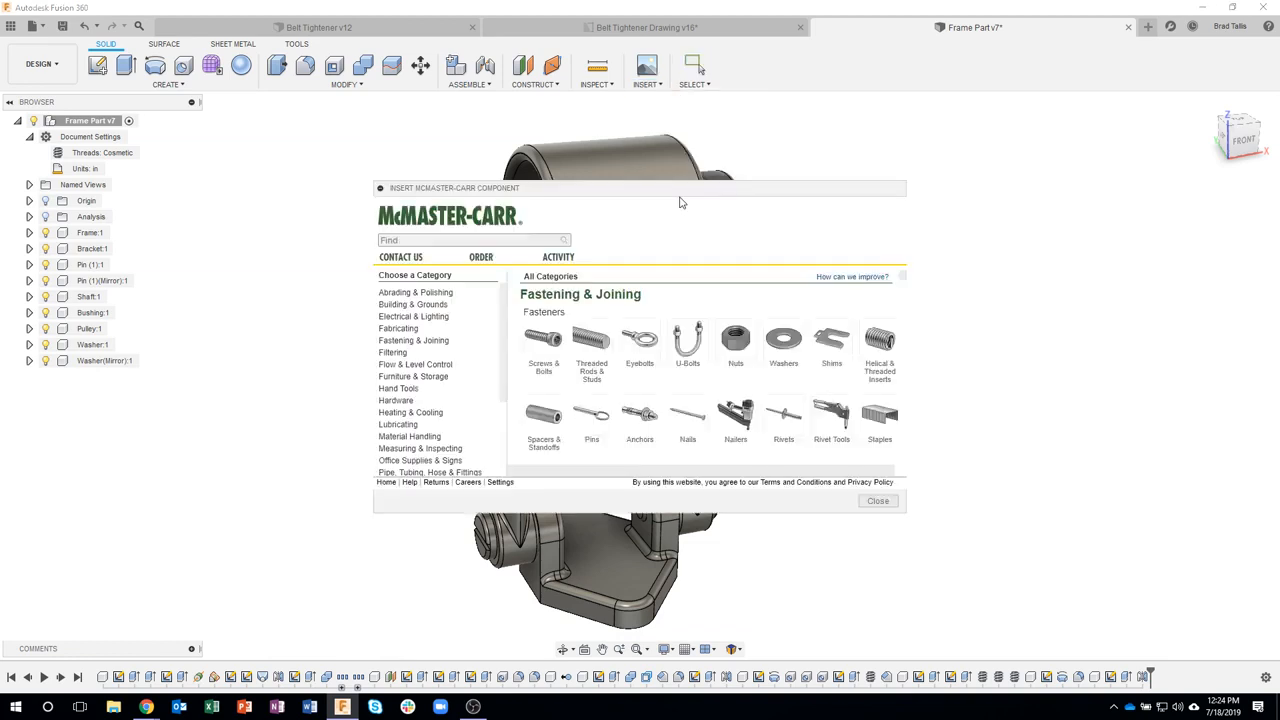
{"action": "left_click_drag", "start_coordinate": [672, 203], "coordinate": [784, 150]}
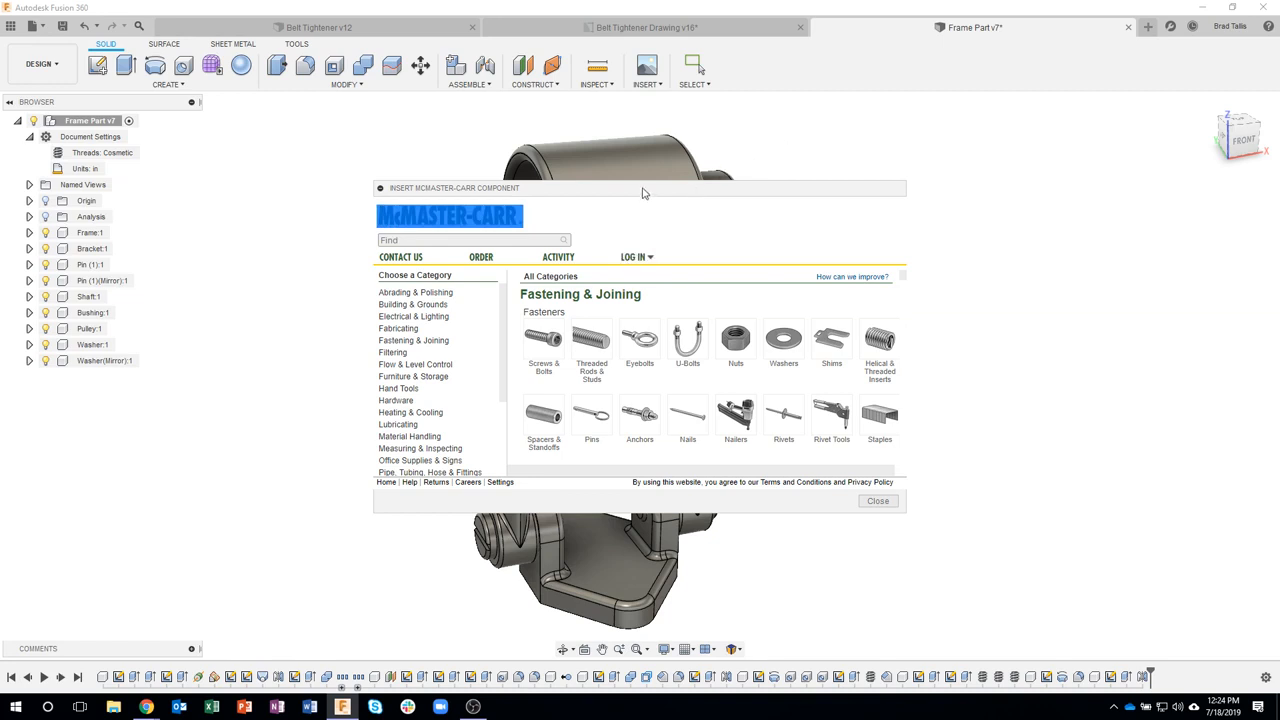
{"action": "left_click_drag", "start_coordinate": [643, 193], "coordinate": [784, 125]}
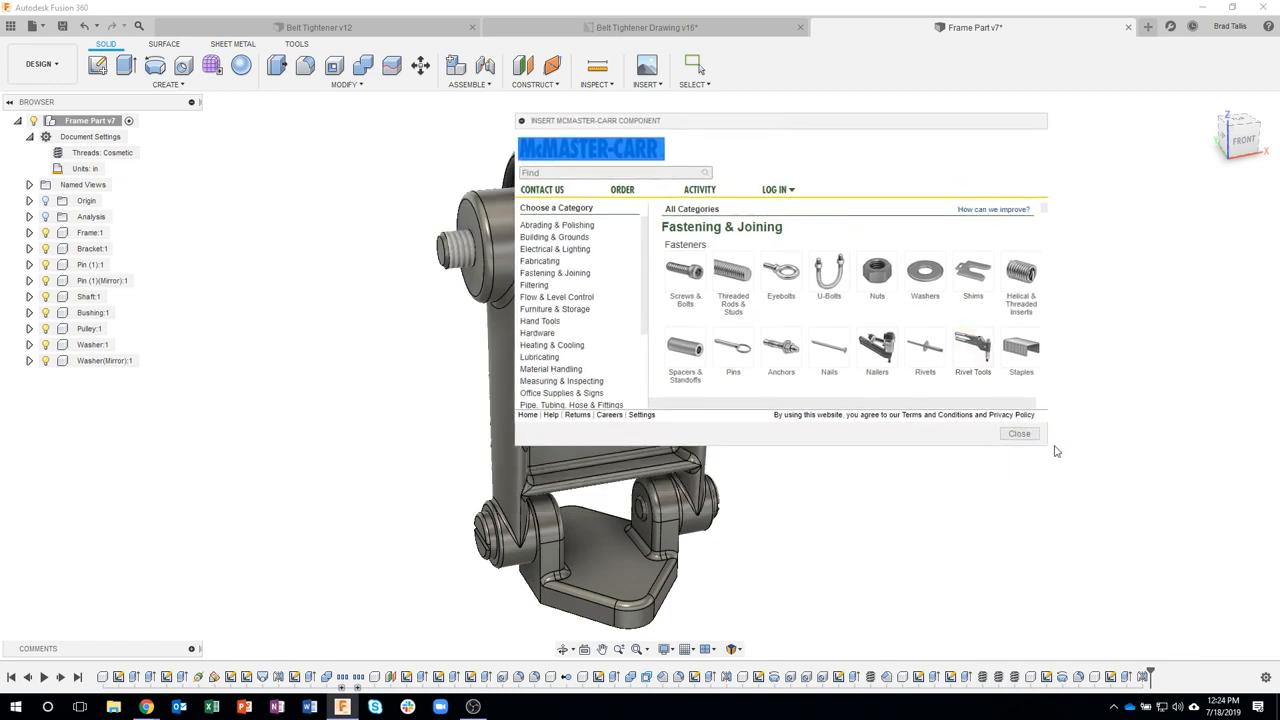
{"action": "left_click_drag", "start_coordinate": [1046, 443], "coordinate": [1165, 543]}
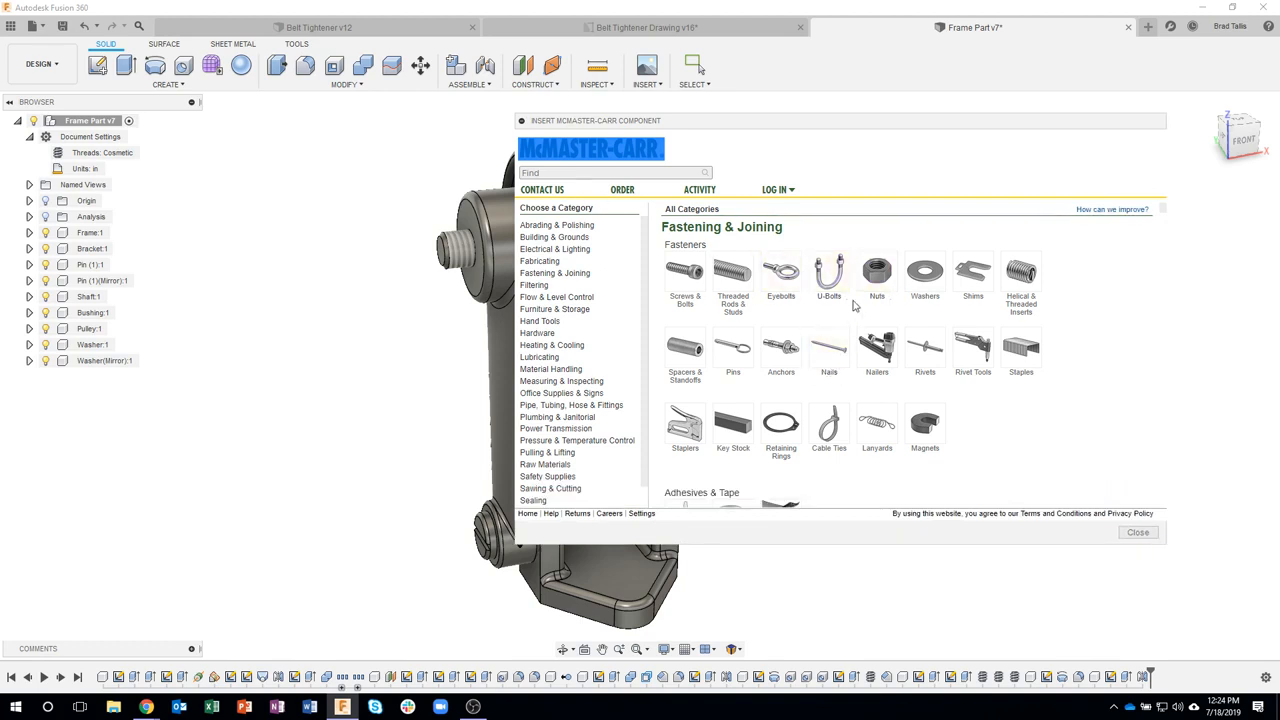
- Search the McMaster-Carr catalog for item 93839A832
{"action": "left_click", "coordinate": [924, 278]}
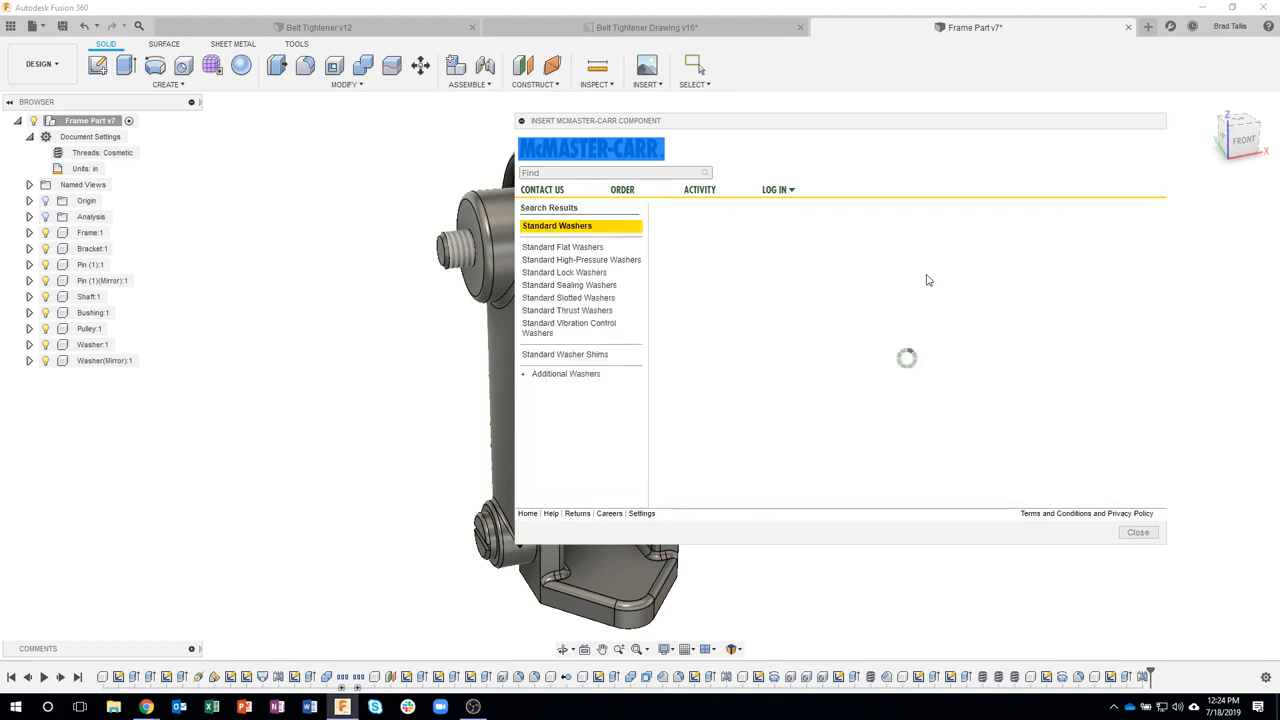
{"action": "left_click", "coordinate": [777, 289]}
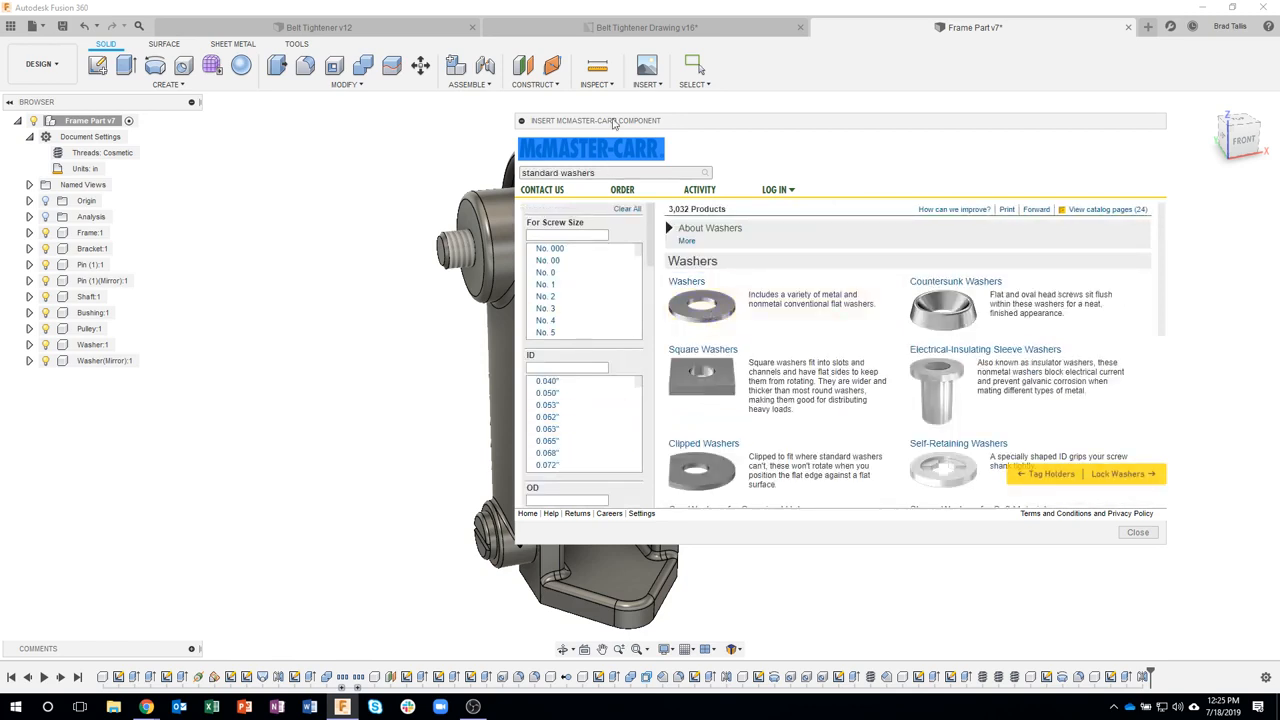
{"action": "left_click", "coordinate": [605, 177]}
{"action": "key", "text": "ctrl+a"}
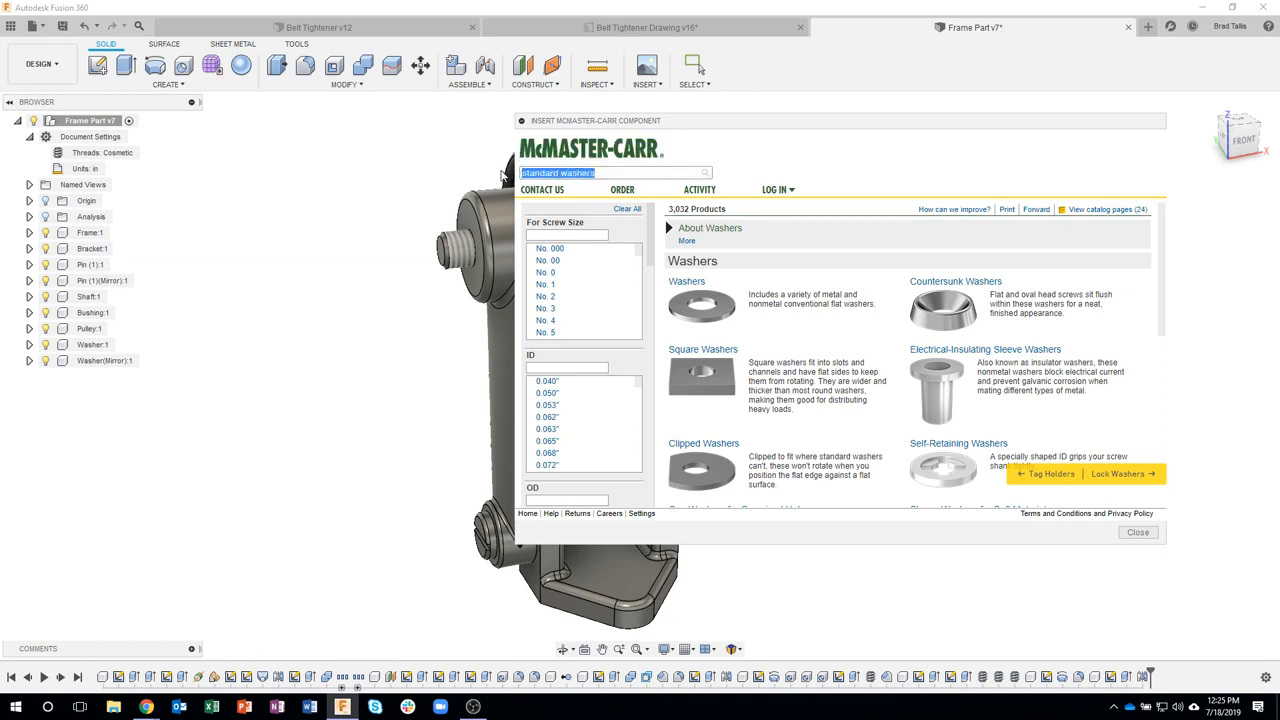
{"action": "type", "text": "93839A832"}
{"action": "key", "text": "Return"}
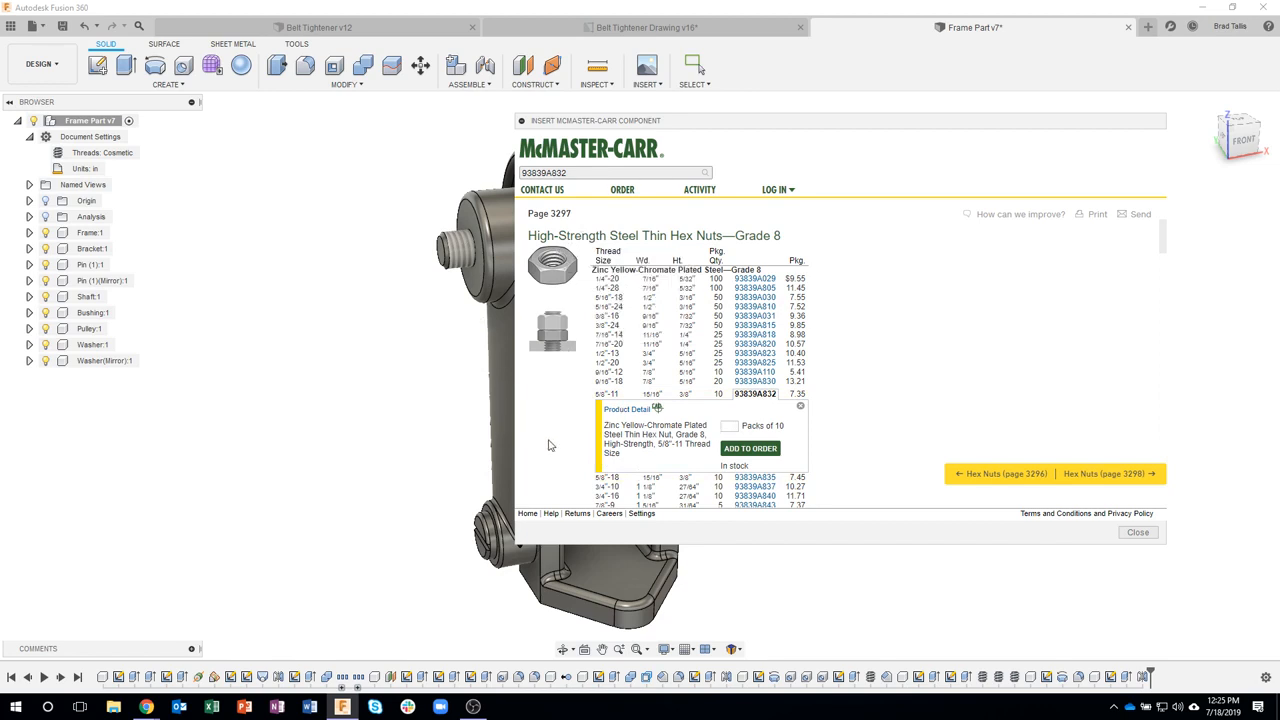
- Open the product detail of hex nut 93839A832 and insert its 3-D STEP model into the assembly
{"action": "left_click", "coordinate": [630, 410]}
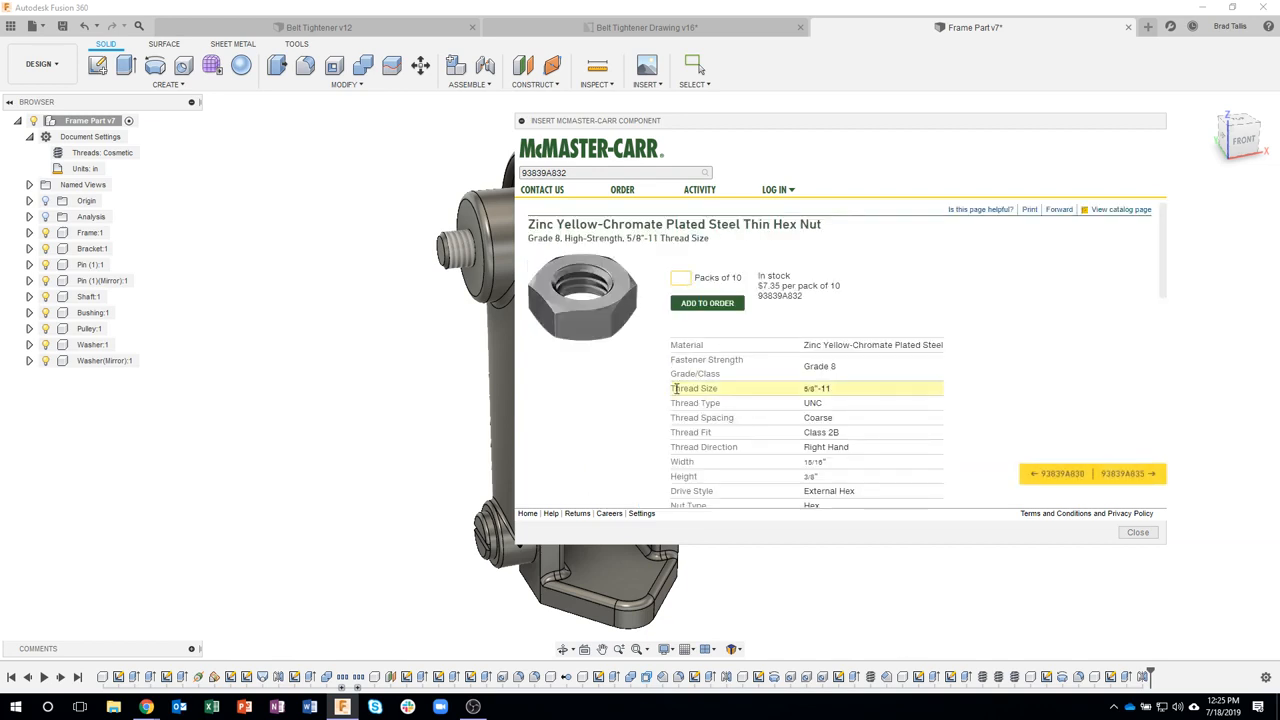
{"action": "scroll", "coordinate": [632, 410], "scroll_direction": "down", "scroll_amount": 10}
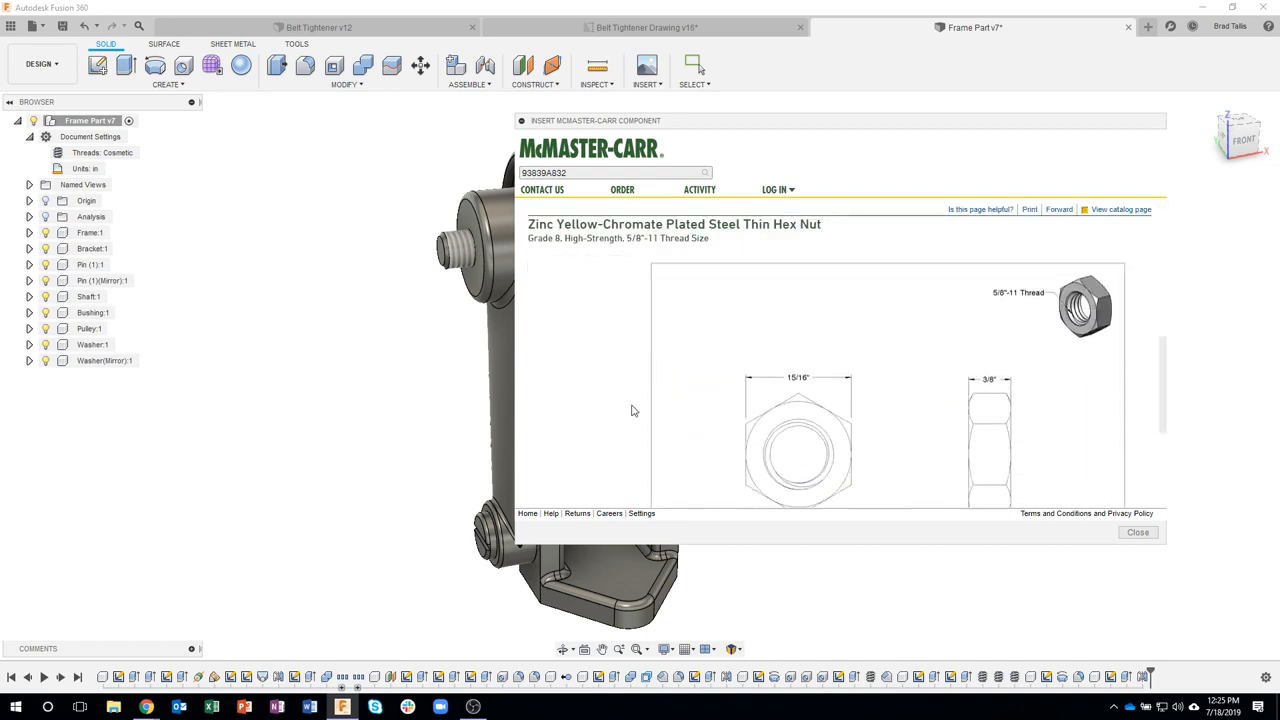
{"action": "scroll", "coordinate": [637, 416], "scroll_direction": "down", "scroll_amount": 2}
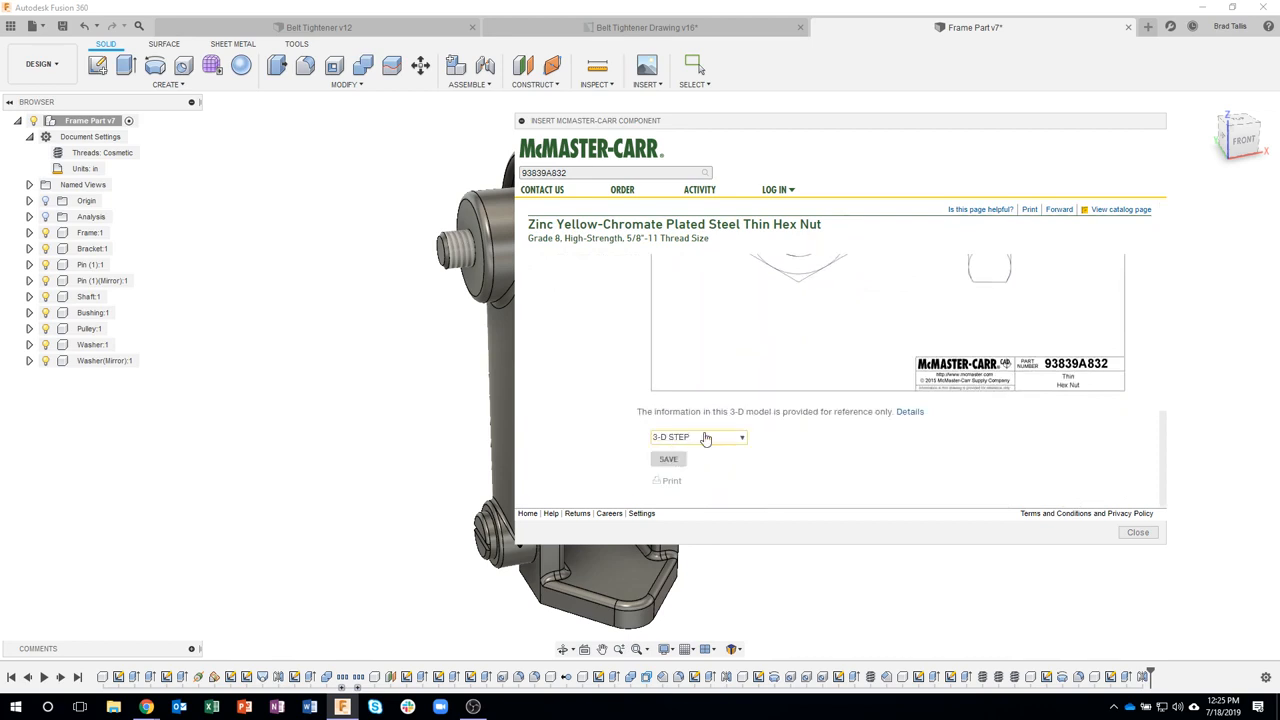
{"action": "left_click", "coordinate": [665, 441]}
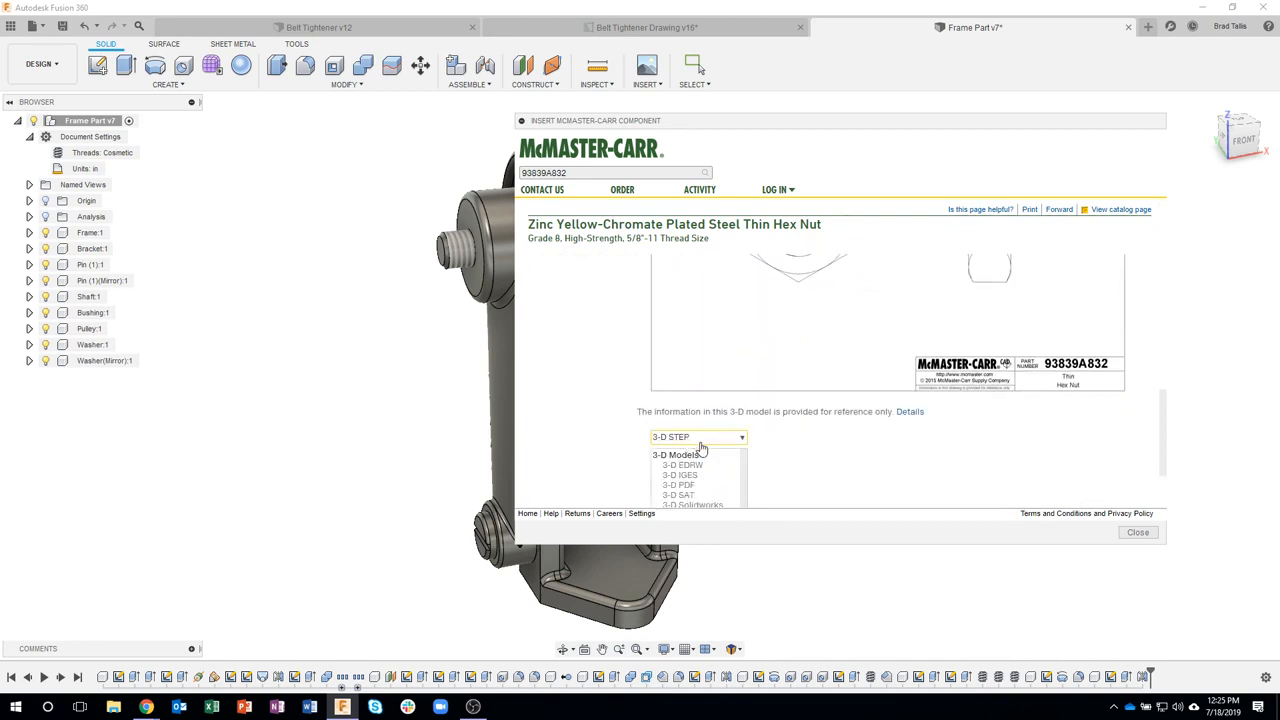
{"action": "scroll", "coordinate": [701, 447], "scroll_direction": "down", "scroll_amount": 2}
{"action": "left_click", "coordinate": [703, 450]}
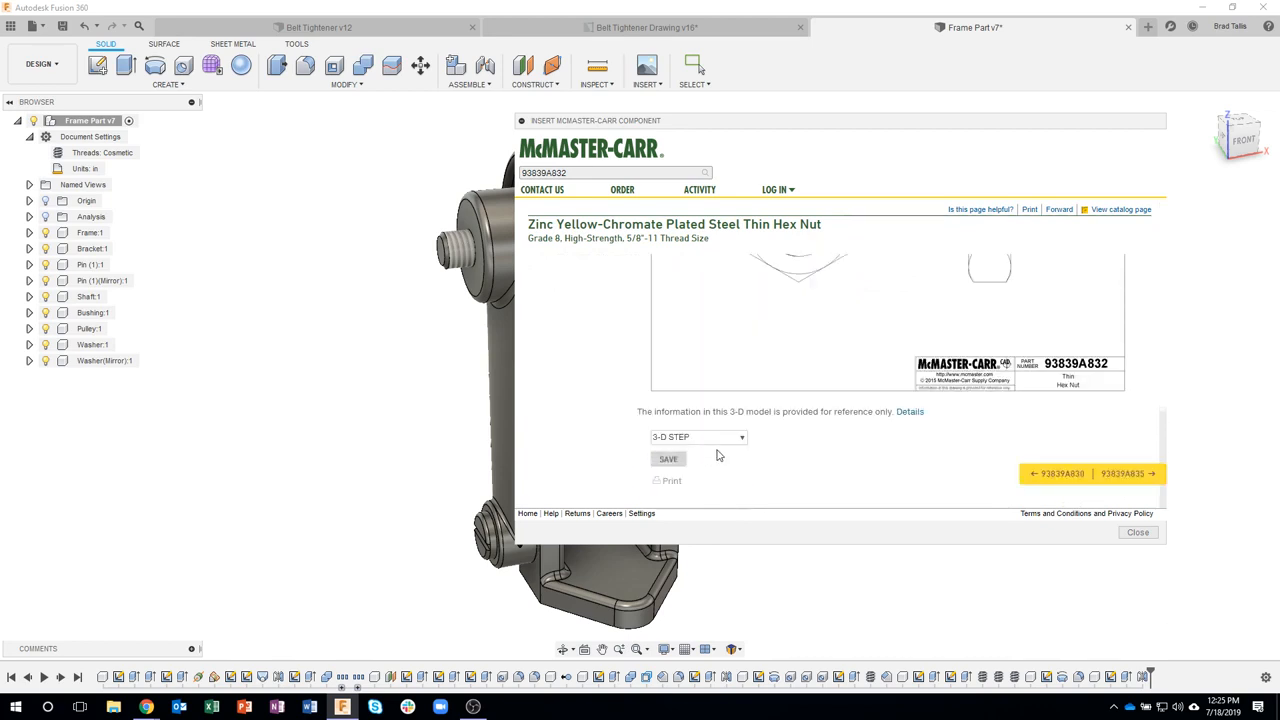
{"action": "left_click", "coordinate": [664, 458]}
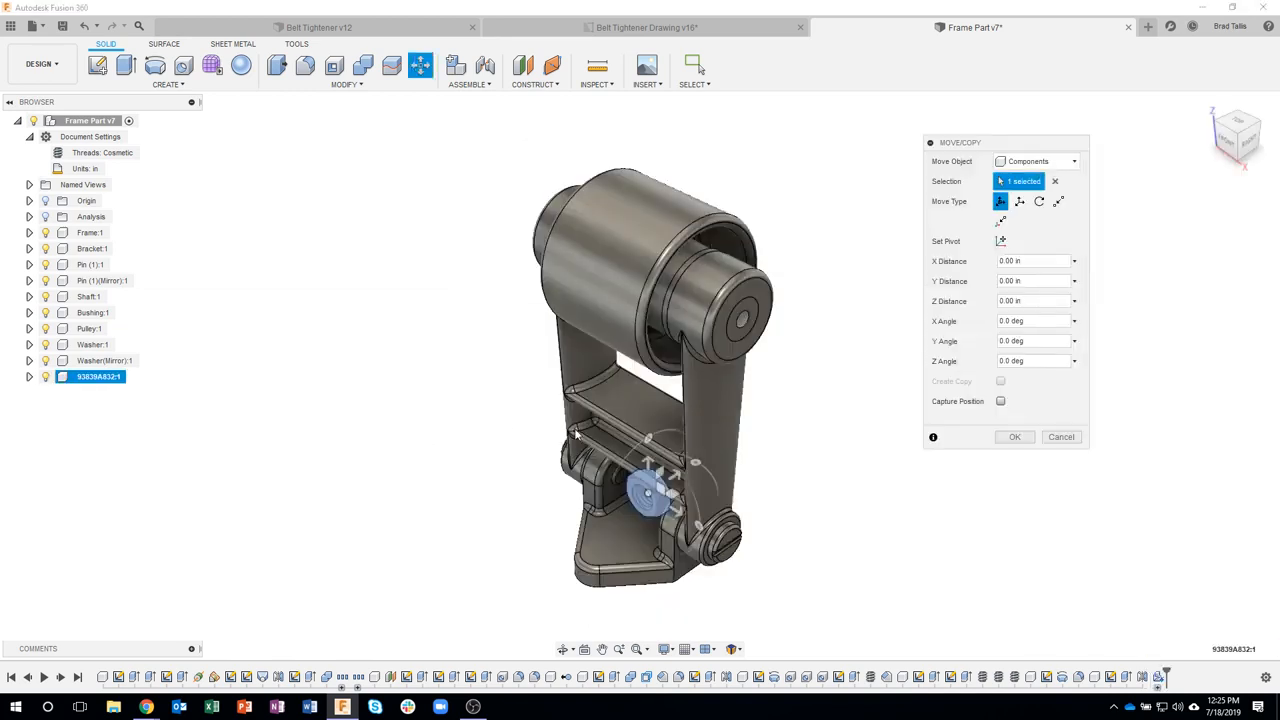
- Move the hex nut 5.70 in along Z to beside the shaft's threaded end and rotate it 90 degrees about Z
{"action": "middle_click_drag", "start_coordinate": [808, 417], "coordinate": [672, 492], "text": "shift"}
{"action": "left_click_drag", "start_coordinate": [672, 492], "coordinate": [457, 237]}
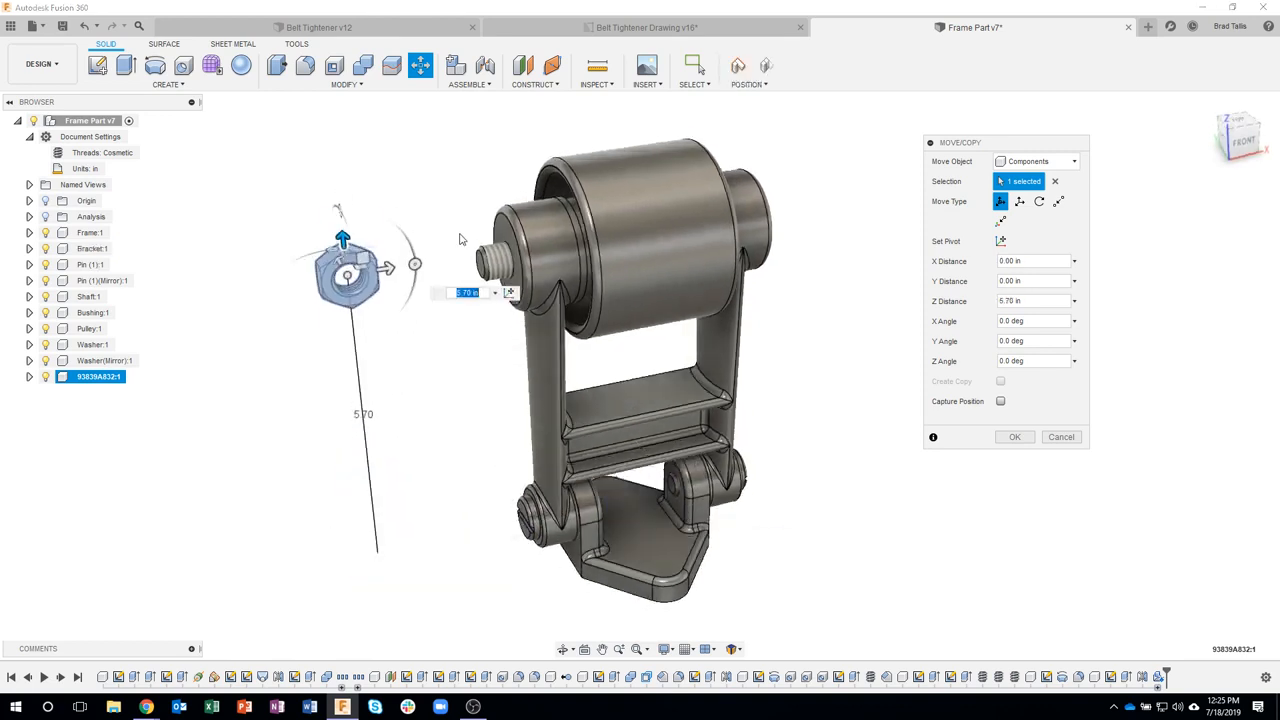
{"action": "scroll", "coordinate": [463, 290], "scroll_direction": "up", "scroll_amount": 5}
{"action": "middle_click_drag", "start_coordinate": [465, 296], "coordinate": [322, 393], "text": "shift"}
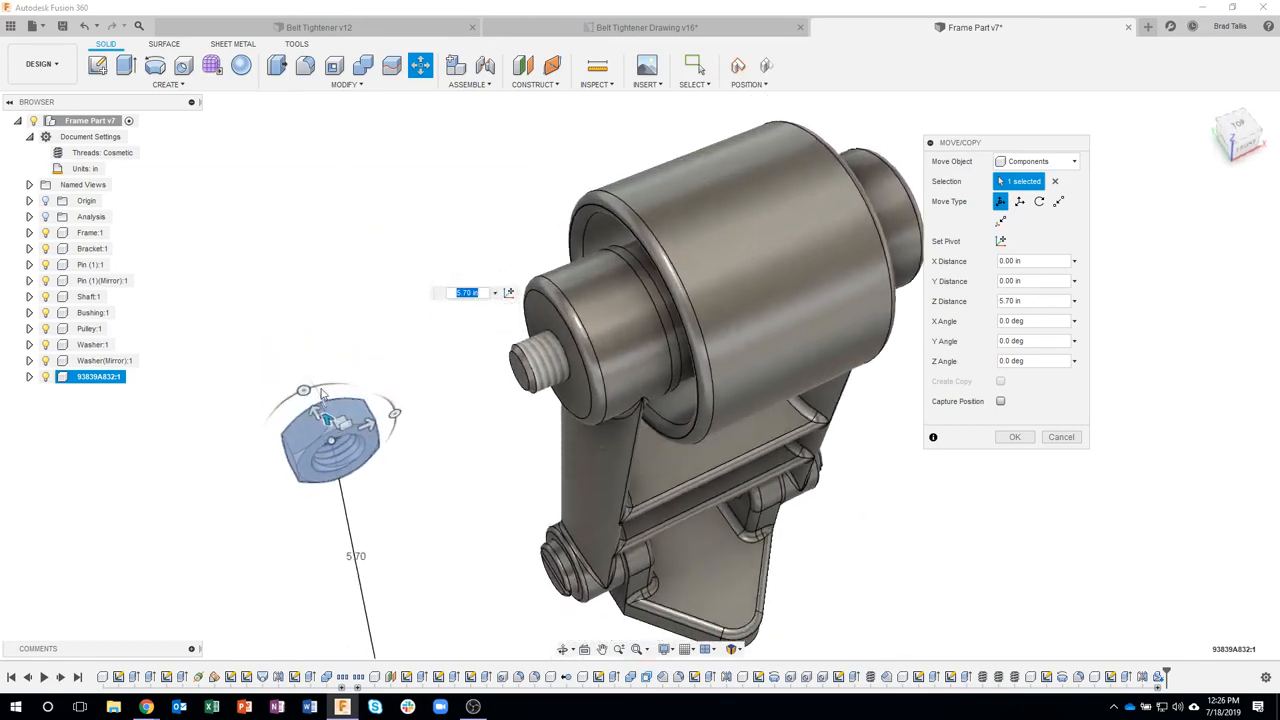
{"action": "left_click_drag", "start_coordinate": [303, 390], "coordinate": [258, 472]}
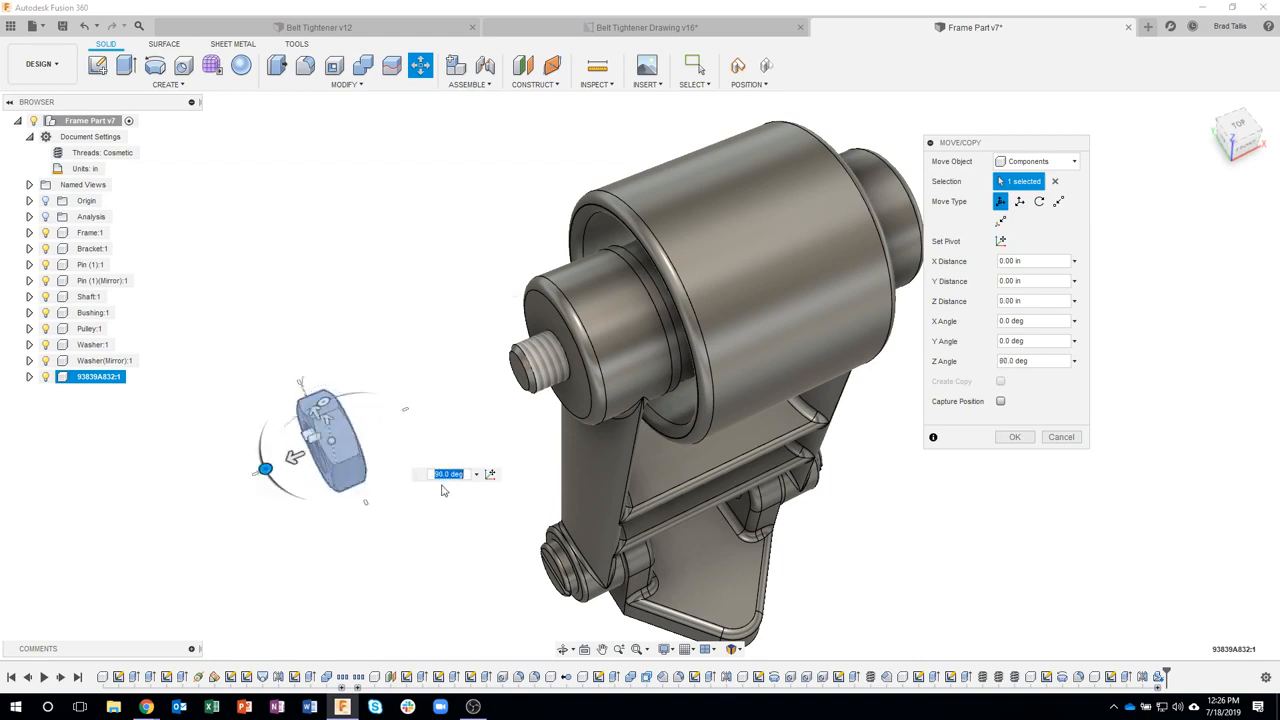
{"action": "middle_click_drag", "start_coordinate": [443, 486], "coordinate": [400, 282], "text": "shift"}
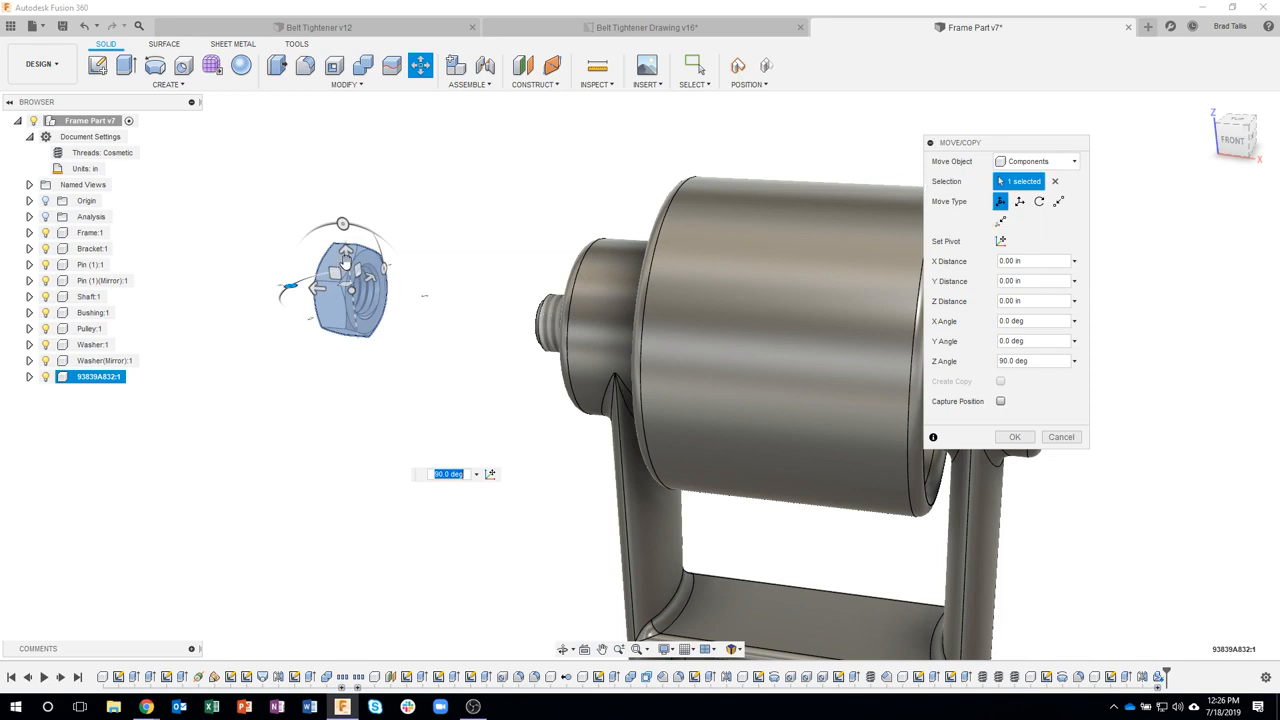
{"action": "mouse_move", "coordinate": [318, 290]}
{"action": "left_mouse_down"}
{"action": "mouse_move", "coordinate": [345, 290]}
{"action": "mouse_move", "coordinate": [326, 289]}
{"action": "left_mouse_up"}
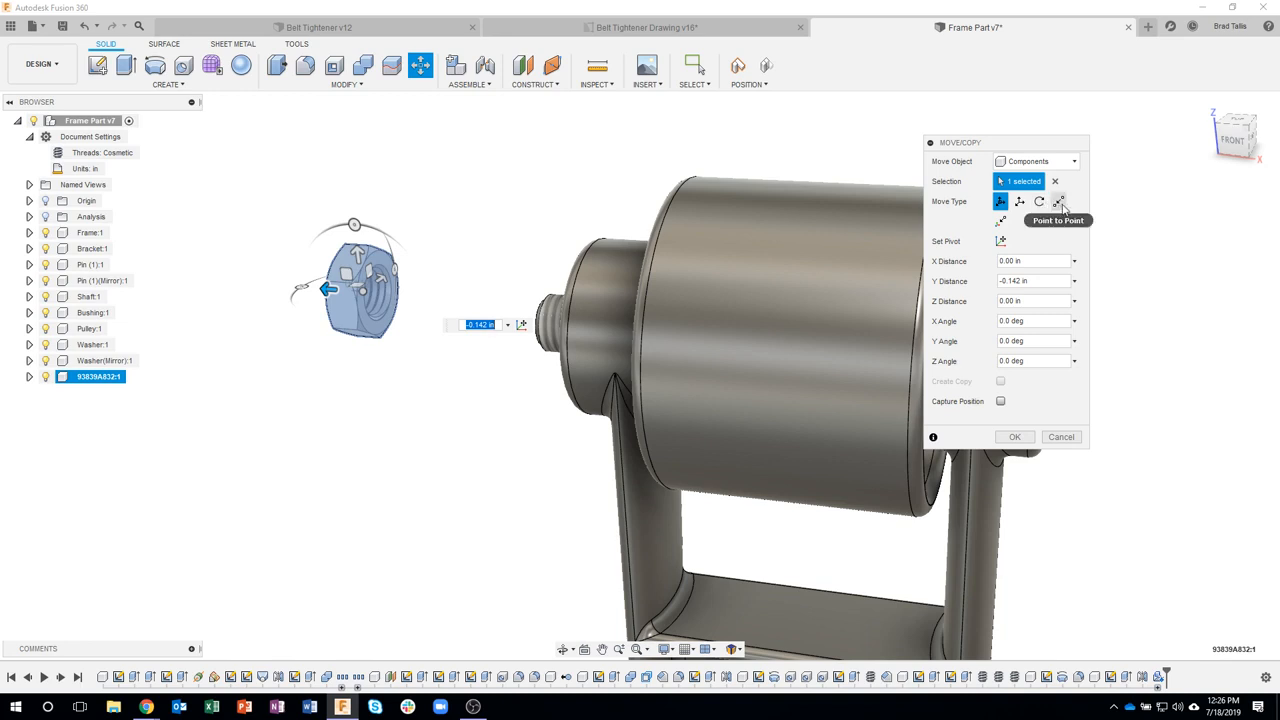
- Move the hex nut point to point from its face centre to the frame boss's end-face centre and capture the position
{"action": "left_click", "coordinate": [1059, 202]}
{"action": "scroll", "coordinate": [465, 172], "scroll_direction": "up", "scroll_amount": 6}
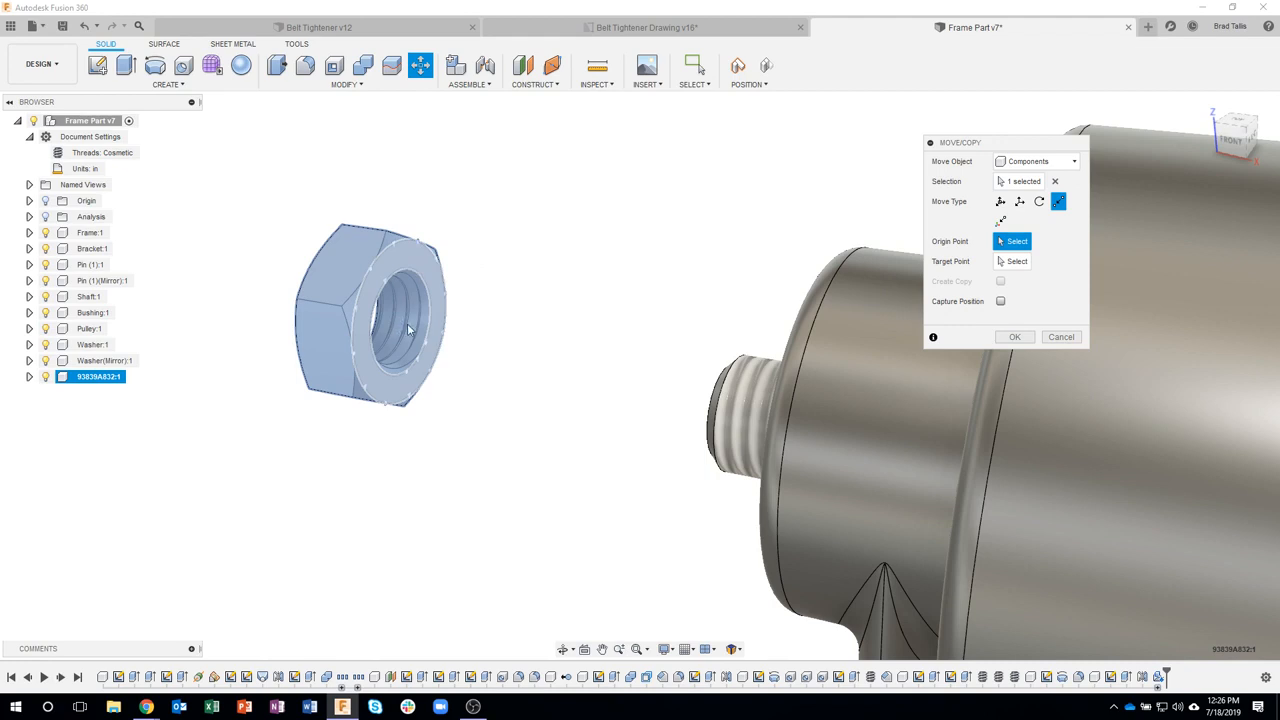
{"action": "scroll", "coordinate": [580, 348], "scroll_direction": "up", "scroll_amount": 5}
{"action": "middle_click_drag", "start_coordinate": [573, 346], "coordinate": [457, 241], "text": "shift"}
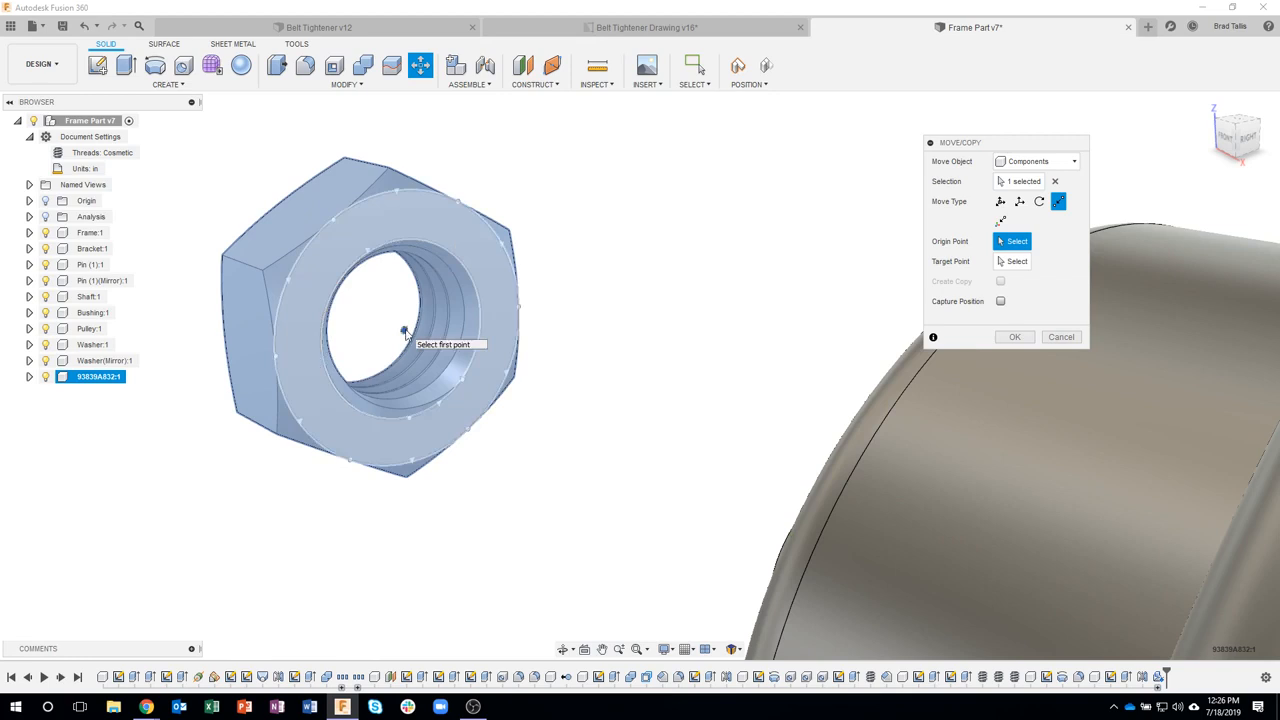
{"action": "left_click", "coordinate": [405, 332]}
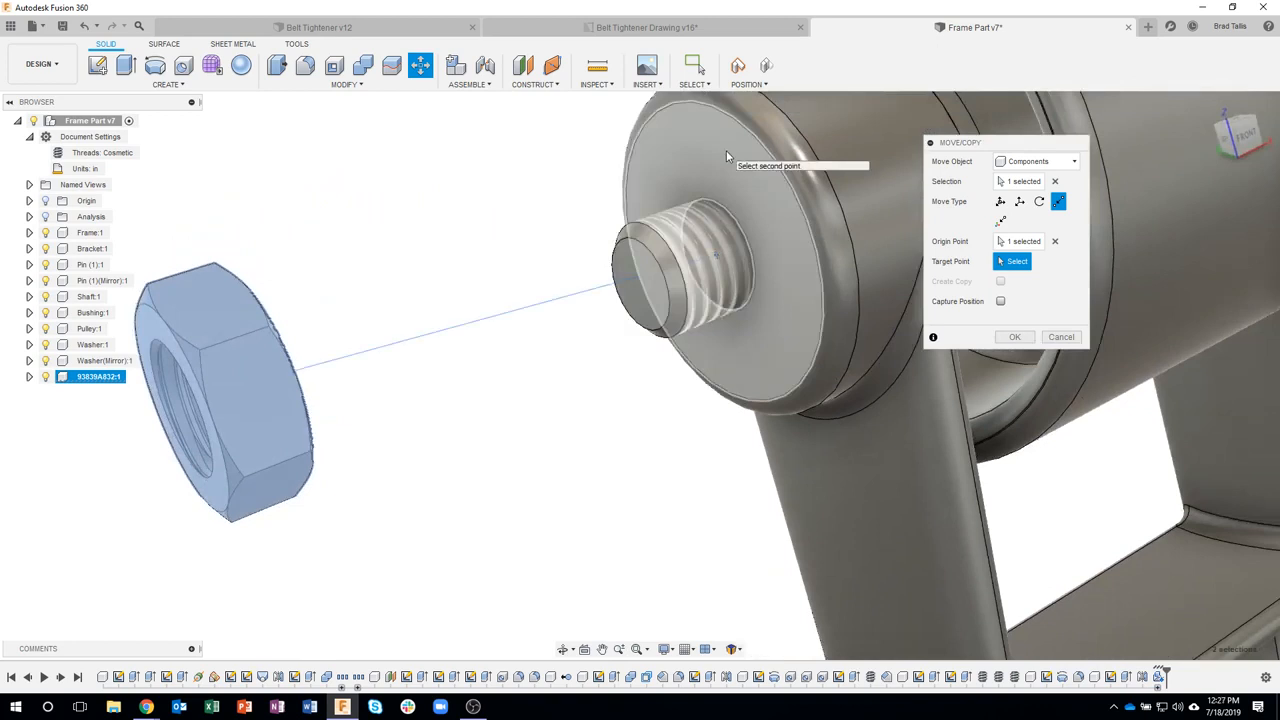
{"action": "left_click", "coordinate": [716, 260]}
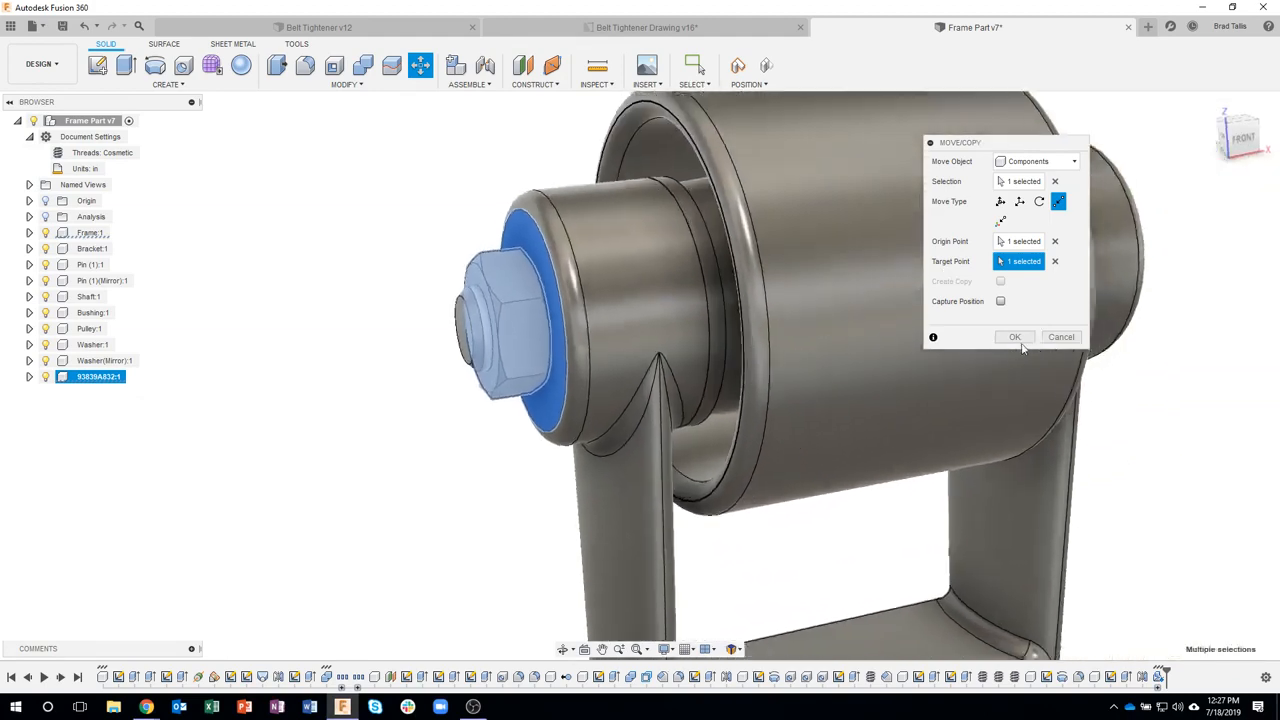
{"action": "left_click", "coordinate": [1018, 345]}
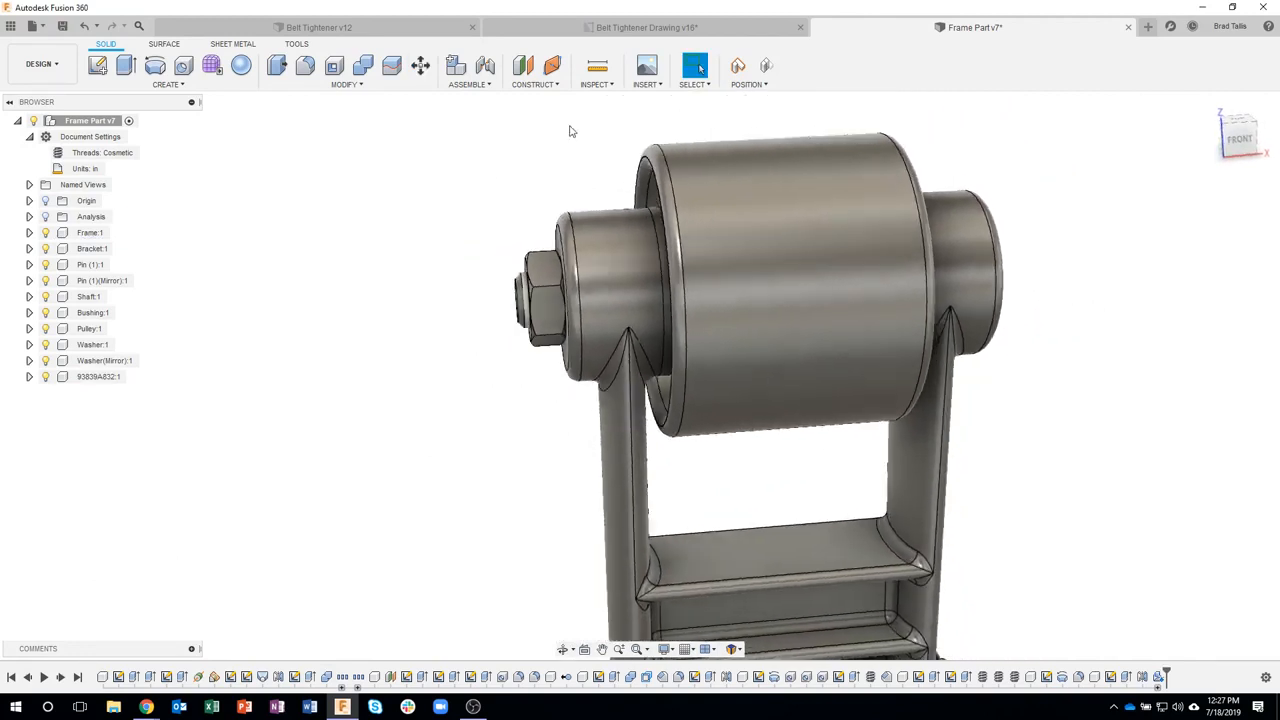
{"action": "left_click", "coordinate": [740, 72]}
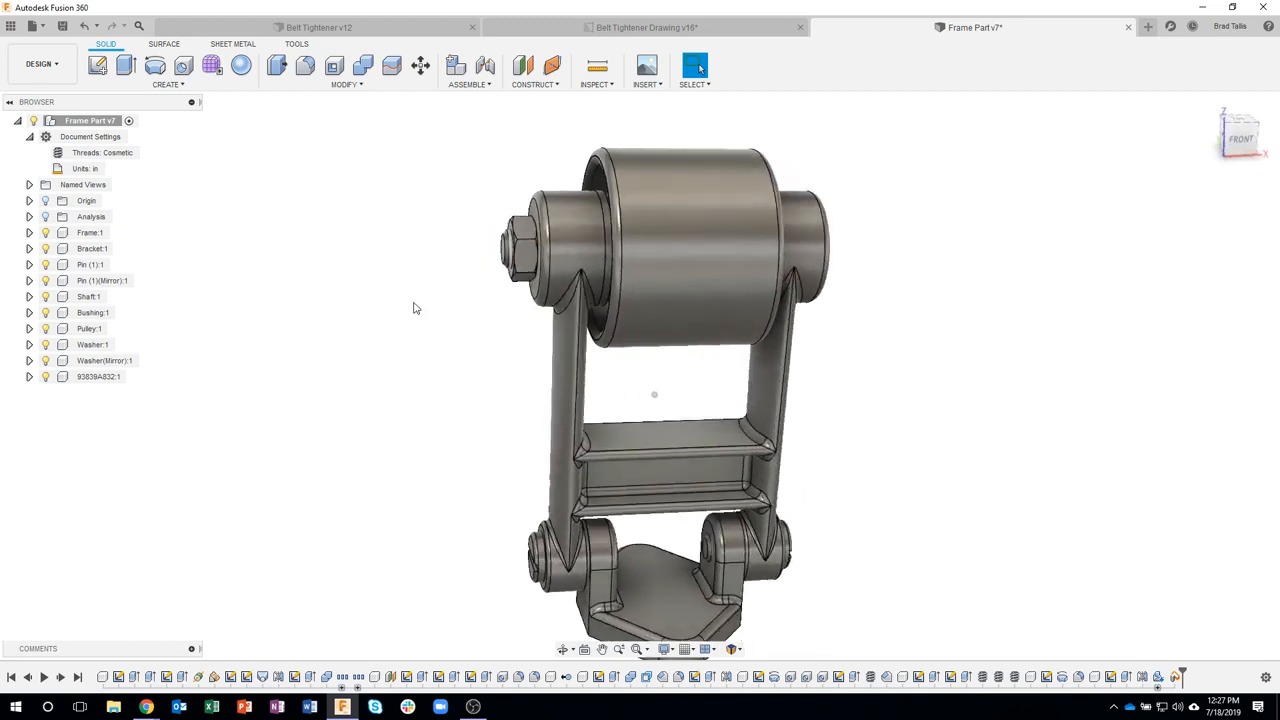
- Pull the hex nut off the threaded shaft end and revert it to its captured position
{"action": "left_click_drag", "start_coordinate": [532, 256], "coordinate": [444, 246]}
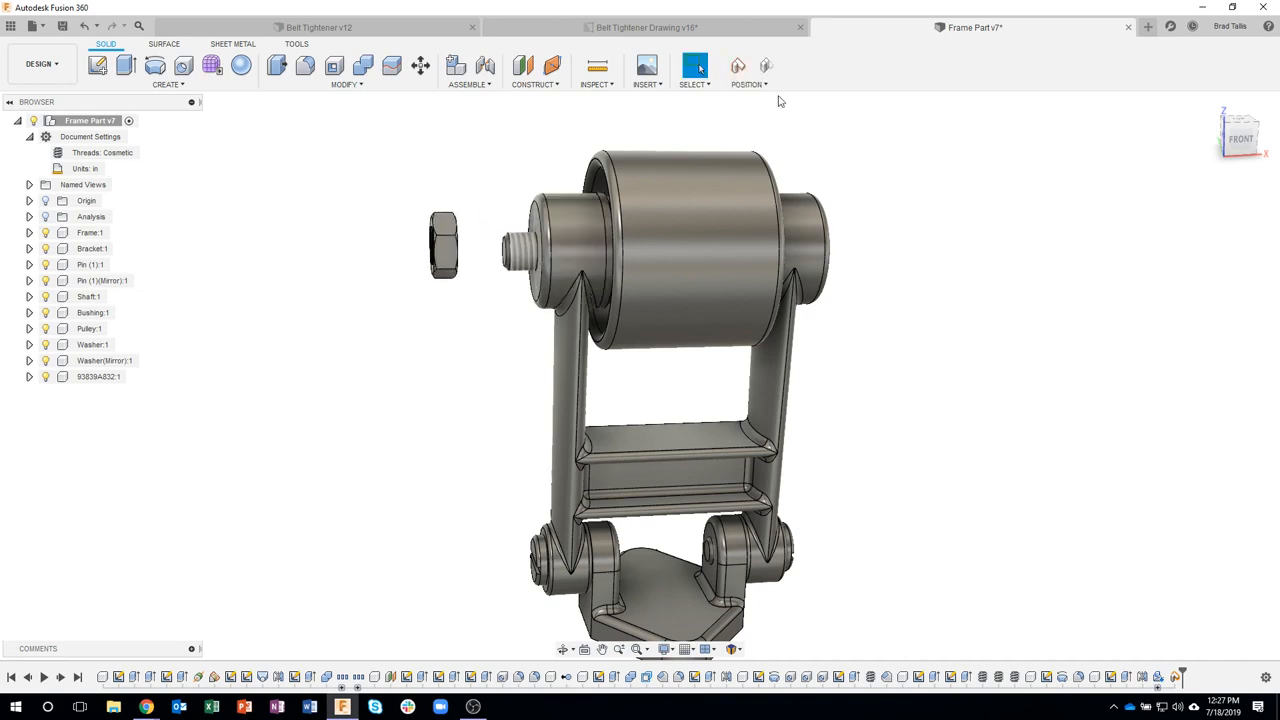
{"action": "left_click", "coordinate": [766, 65]}
{"action": "middle_click_drag", "start_coordinate": [557, 188], "coordinate": [881, 426], "text": "shift"}
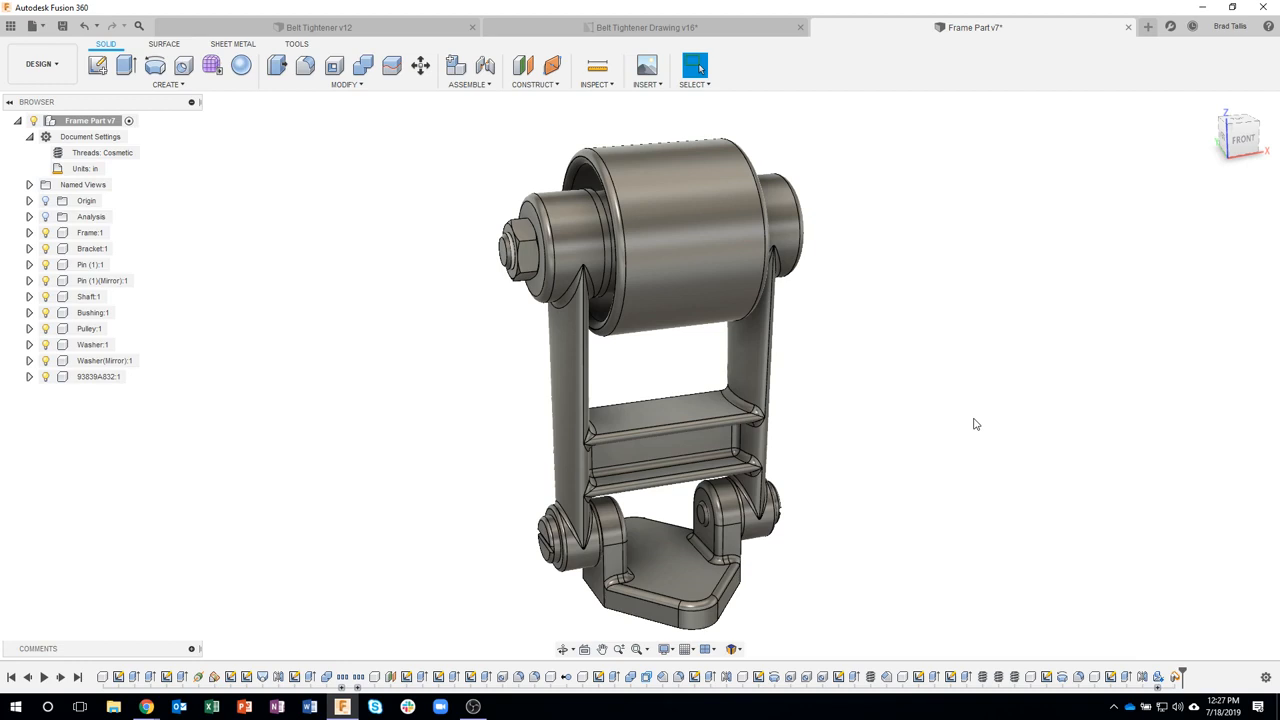
- Look up the Woodruff key dimensions on its sheet in the Belt Tightener drawing and return to the Frame Part assembly
{"action": "left_click", "coordinate": [503, 30]}
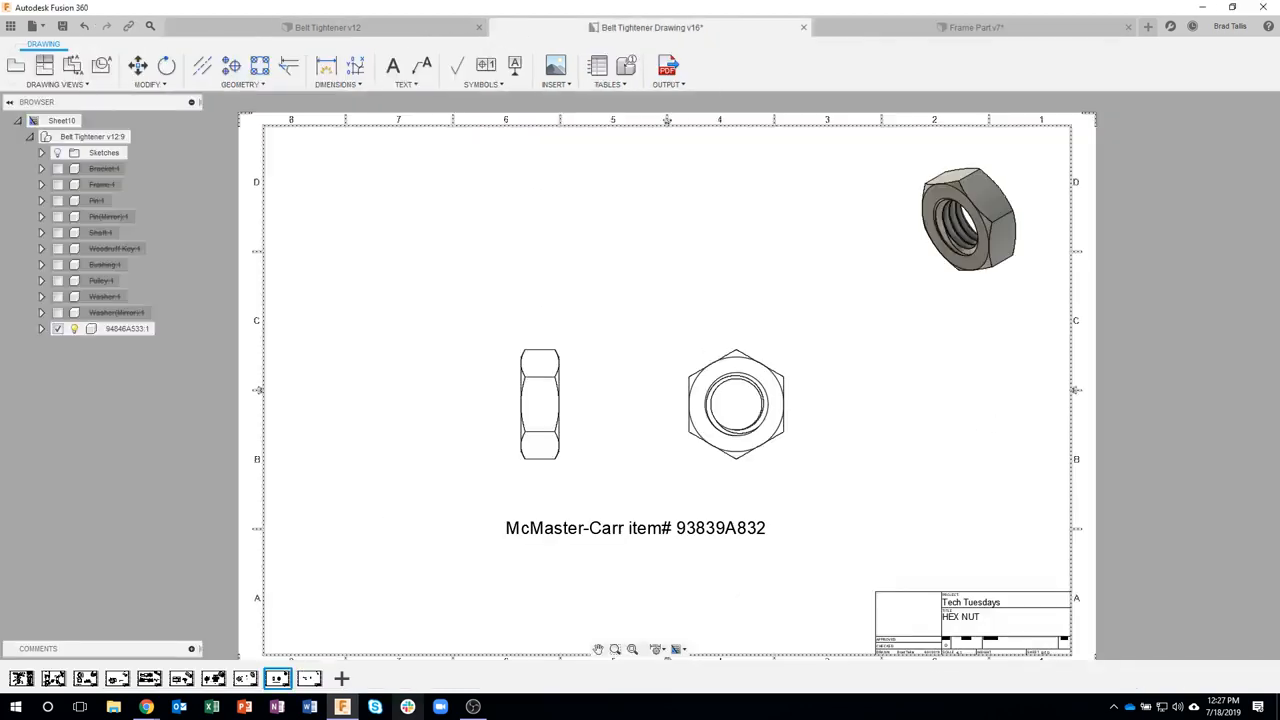
{"action": "left_click", "coordinate": [309, 678]}
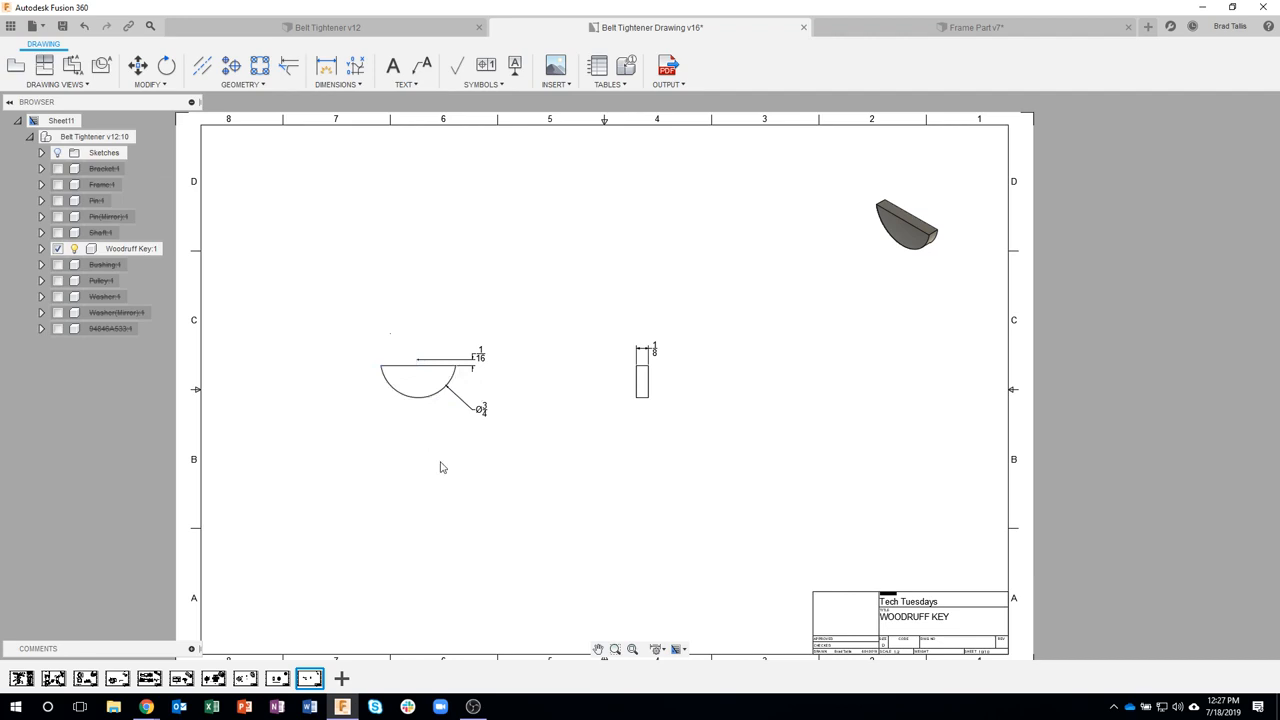
{"action": "left_click", "coordinate": [871, 33]}
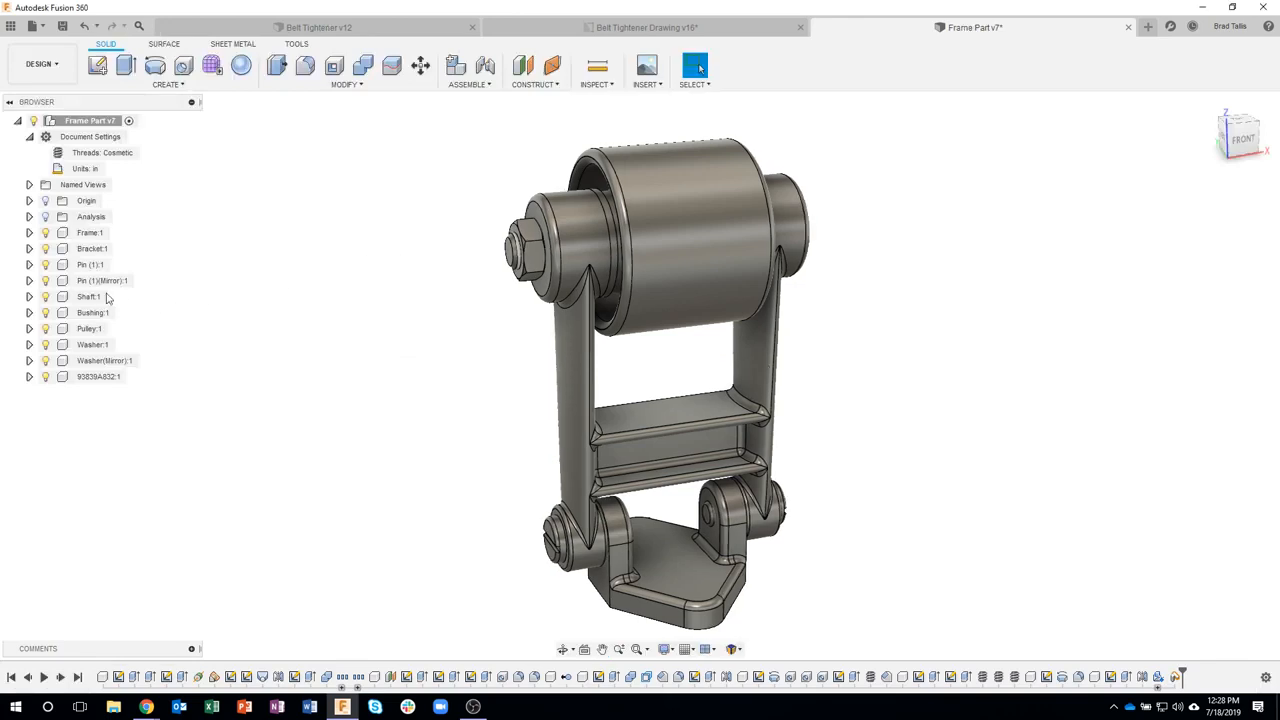
- Activate the Shaft component and isolate it from the rest of the assembly
{"action": "left_click", "coordinate": [113, 297]}
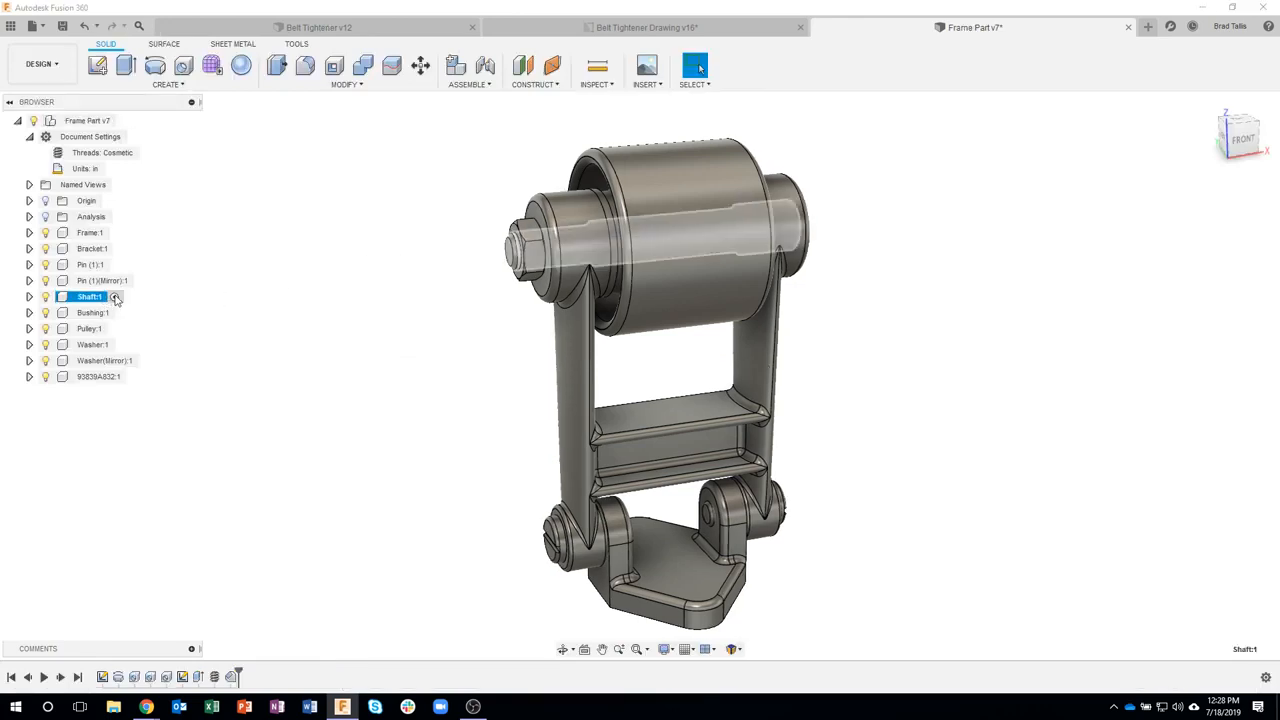
{"action": "right_click", "coordinate": [100, 298]}
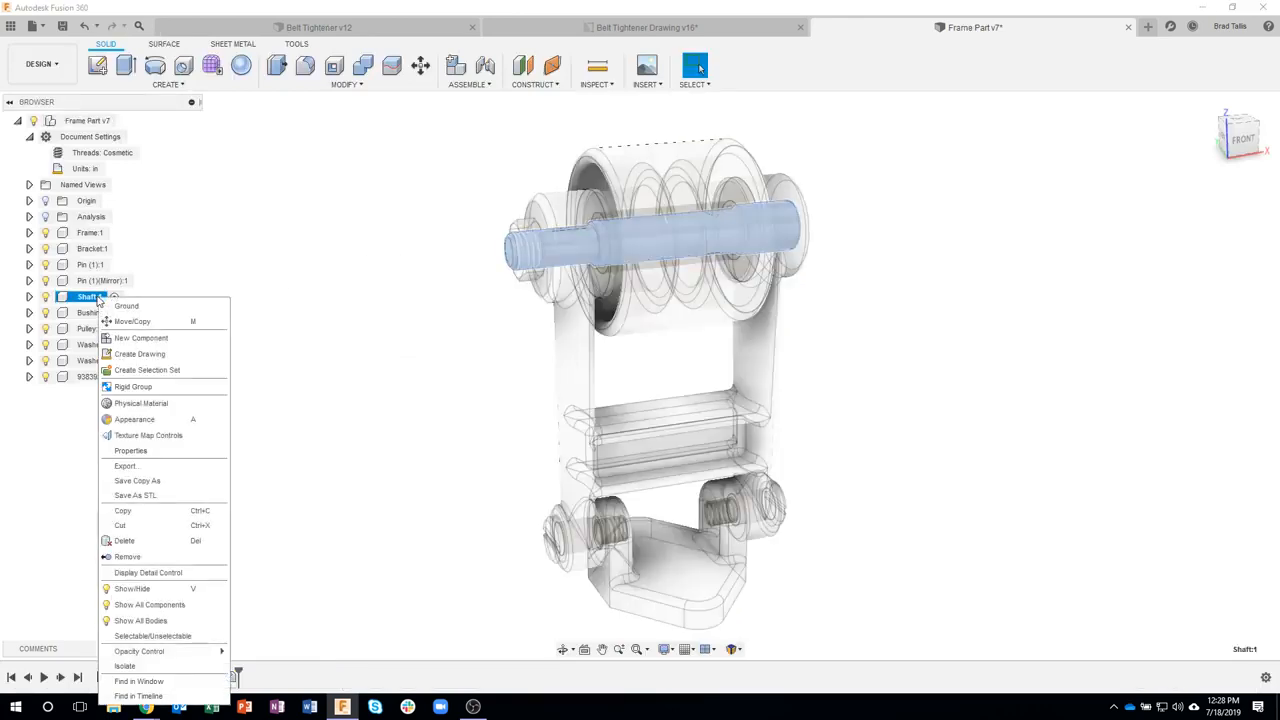
{"action": "left_click", "coordinate": [124, 665]}
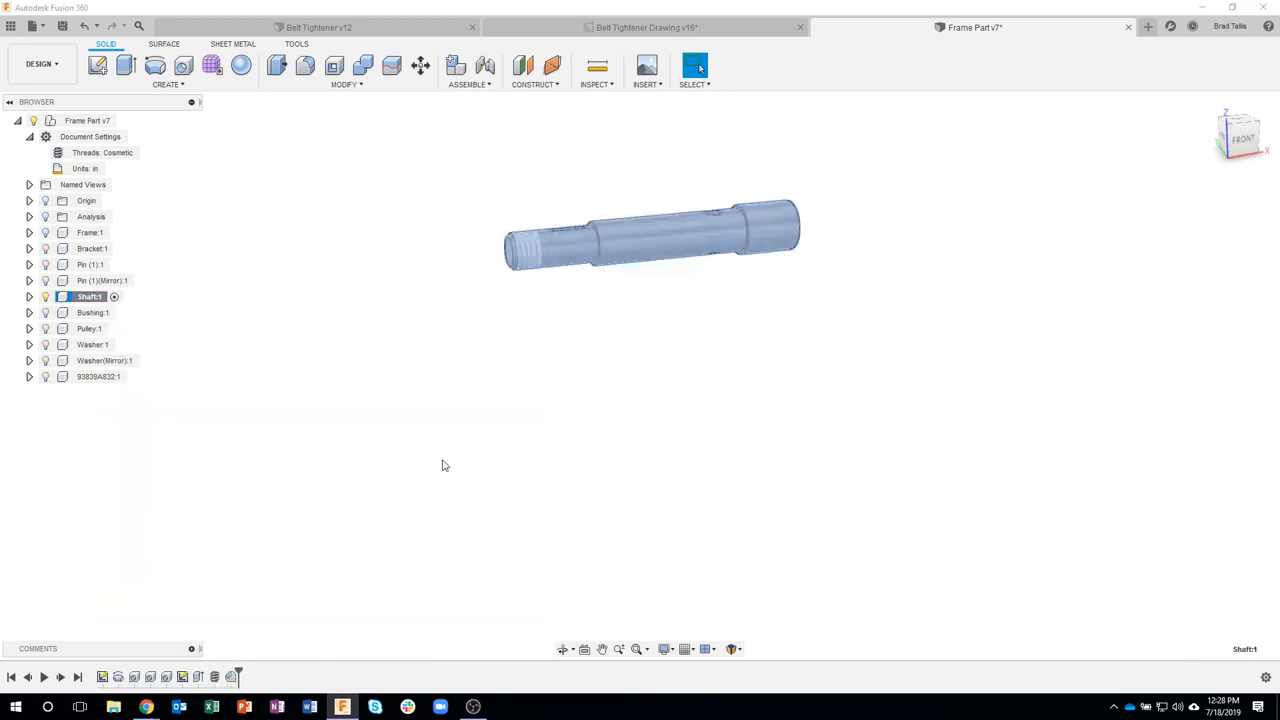
{"action": "scroll", "coordinate": [445, 193], "scroll_direction": "up", "scroll_amount": 4}
{"action": "middle_click_drag", "start_coordinate": [592, 238], "coordinate": [117, 128], "text": "shift"}
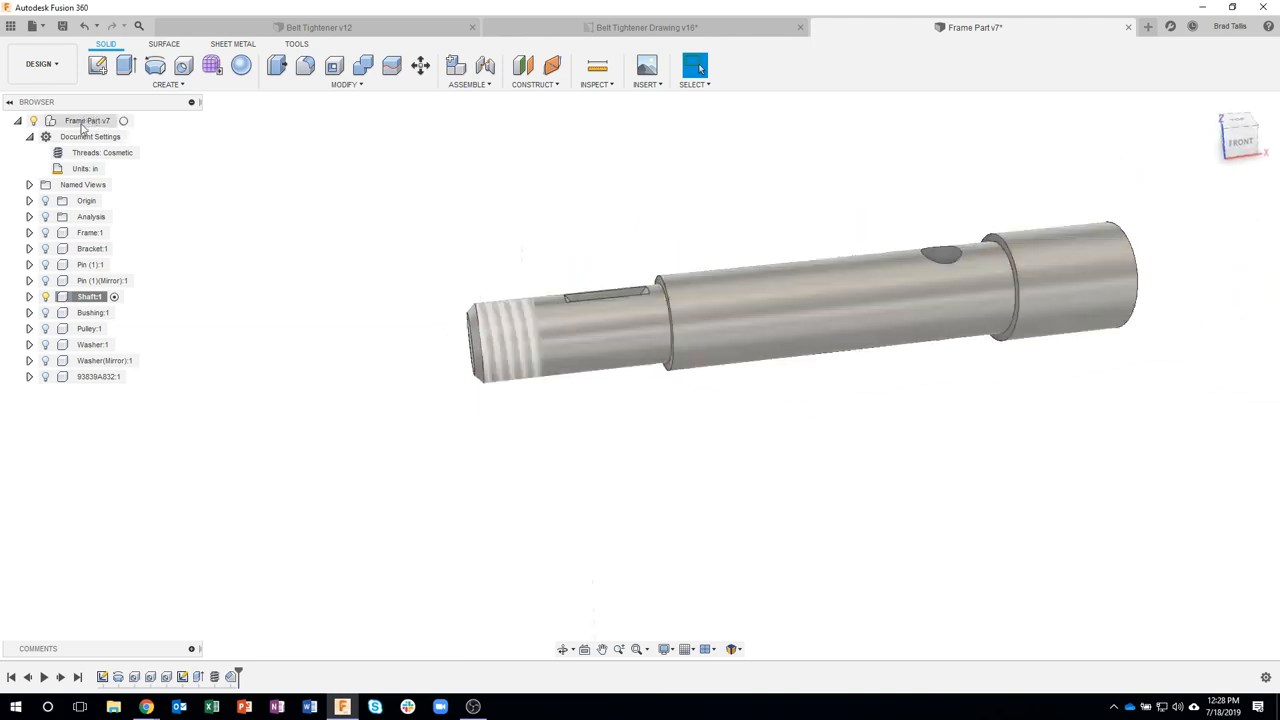
- Create a new component inside the Shaft component and name it Woodruff Key
{"action": "right_click", "coordinate": [78, 298]}
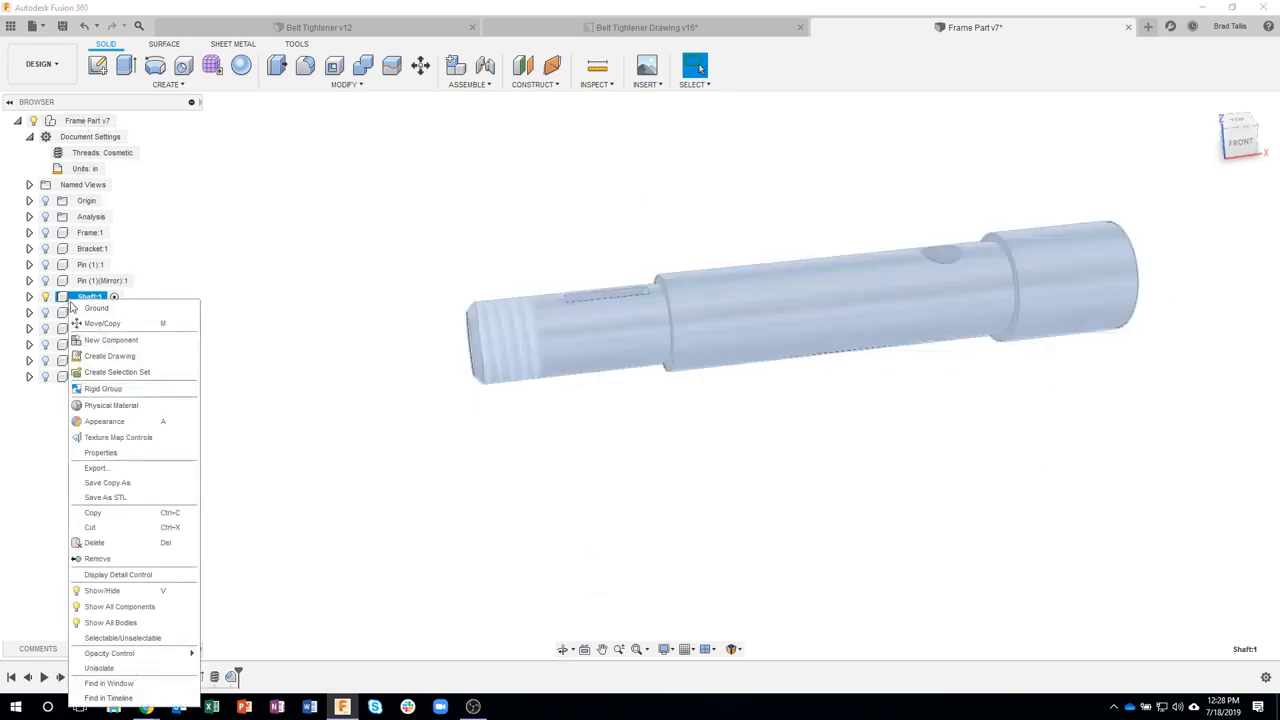
{"action": "left_click", "coordinate": [107, 342]}
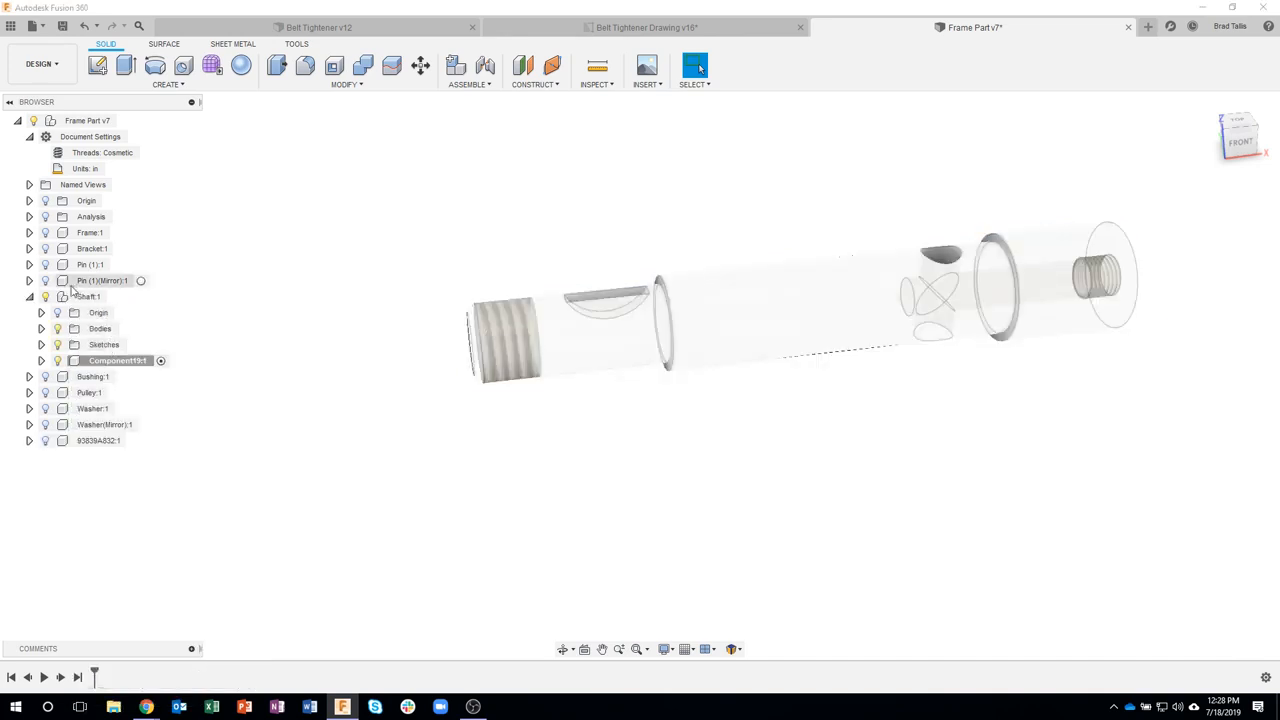
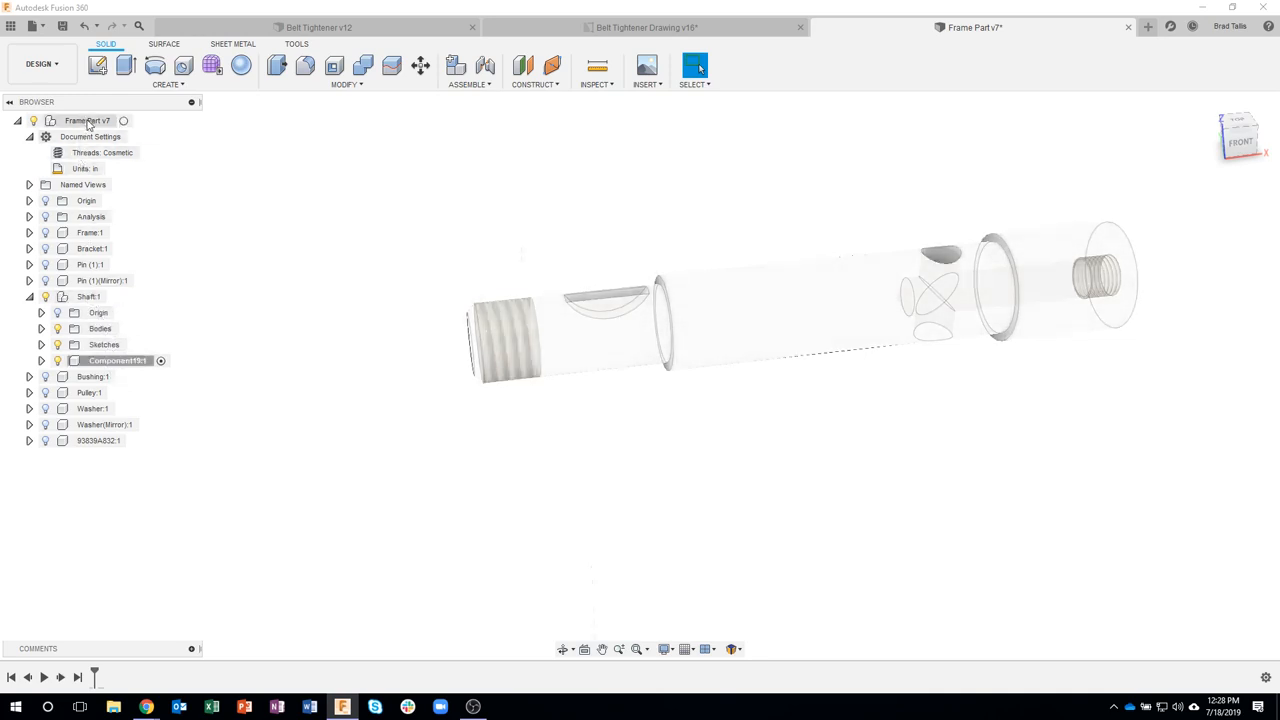
{"action": "left_click", "coordinate": [121, 365]}
{"action": "left_click", "coordinate": [122, 364]}
{"action": "type", "text": "Woodruff Key"}
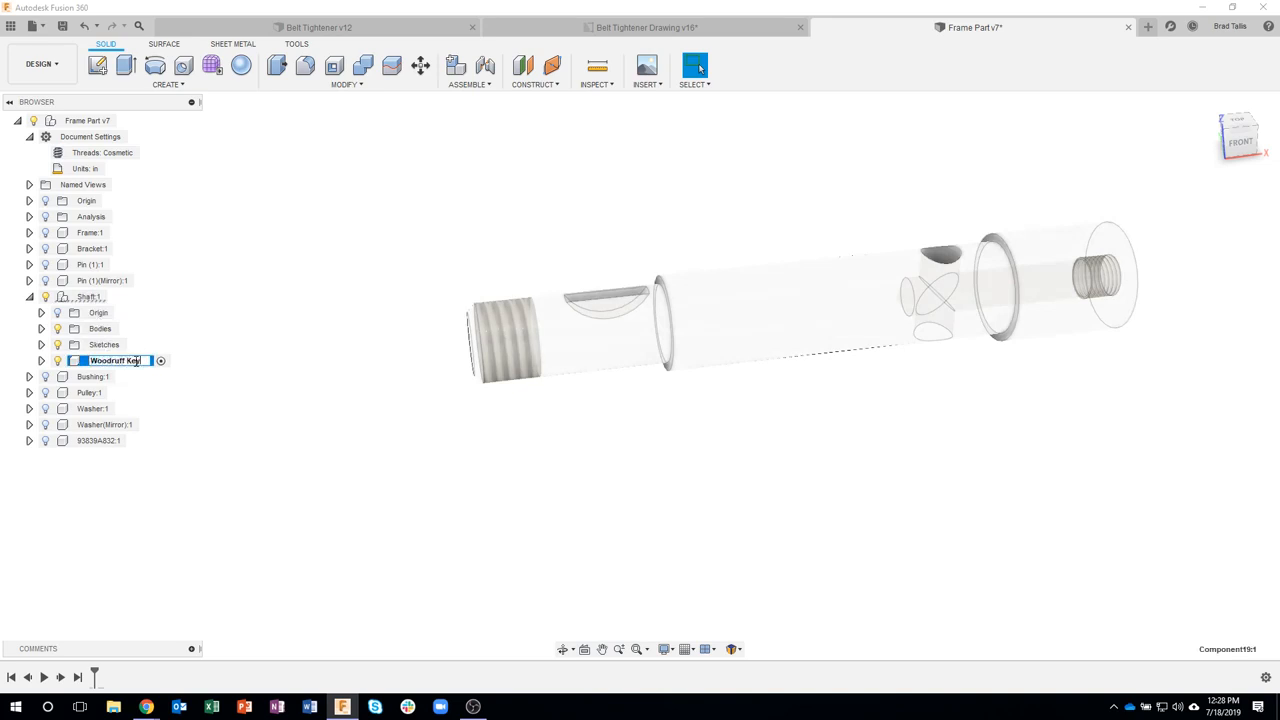
{"action": "key", "text": "Return"}
- Start a sketch on the front XZ plane and project the half-moon side face of the shaft's key slot into it
{"action": "left_click", "coordinate": [97, 65]}
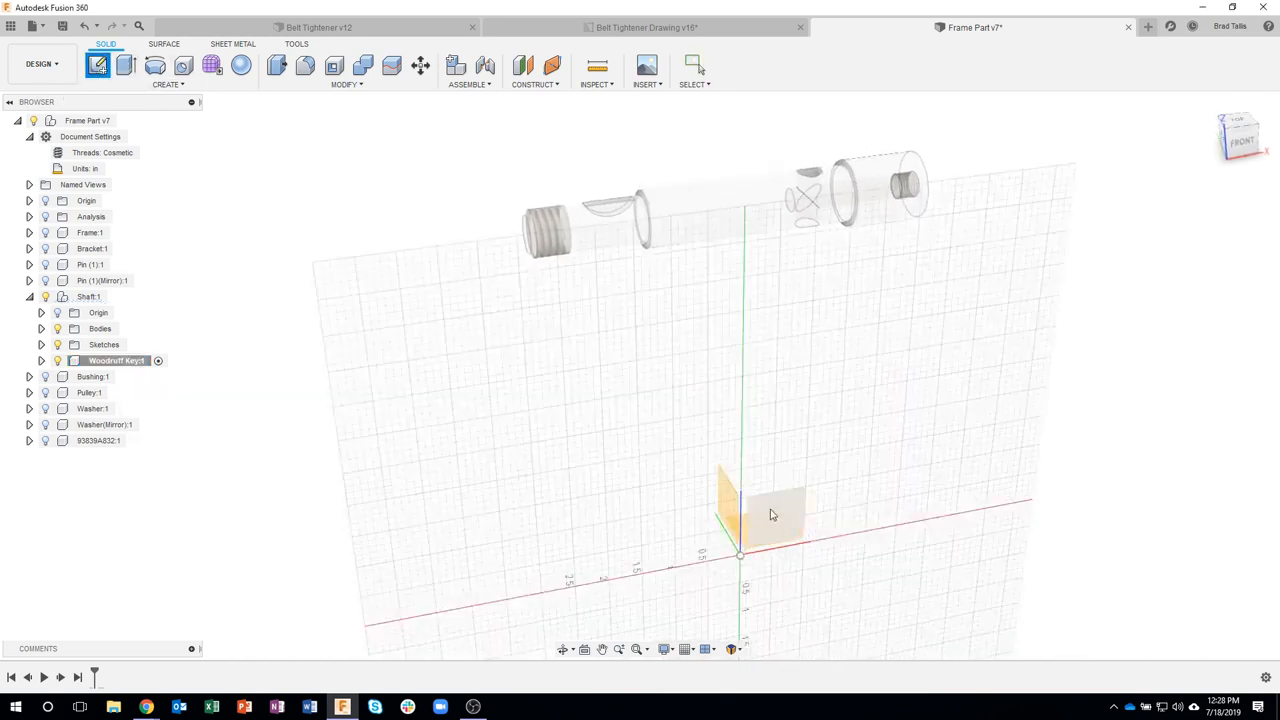
{"action": "left_click", "coordinate": [771, 515]}
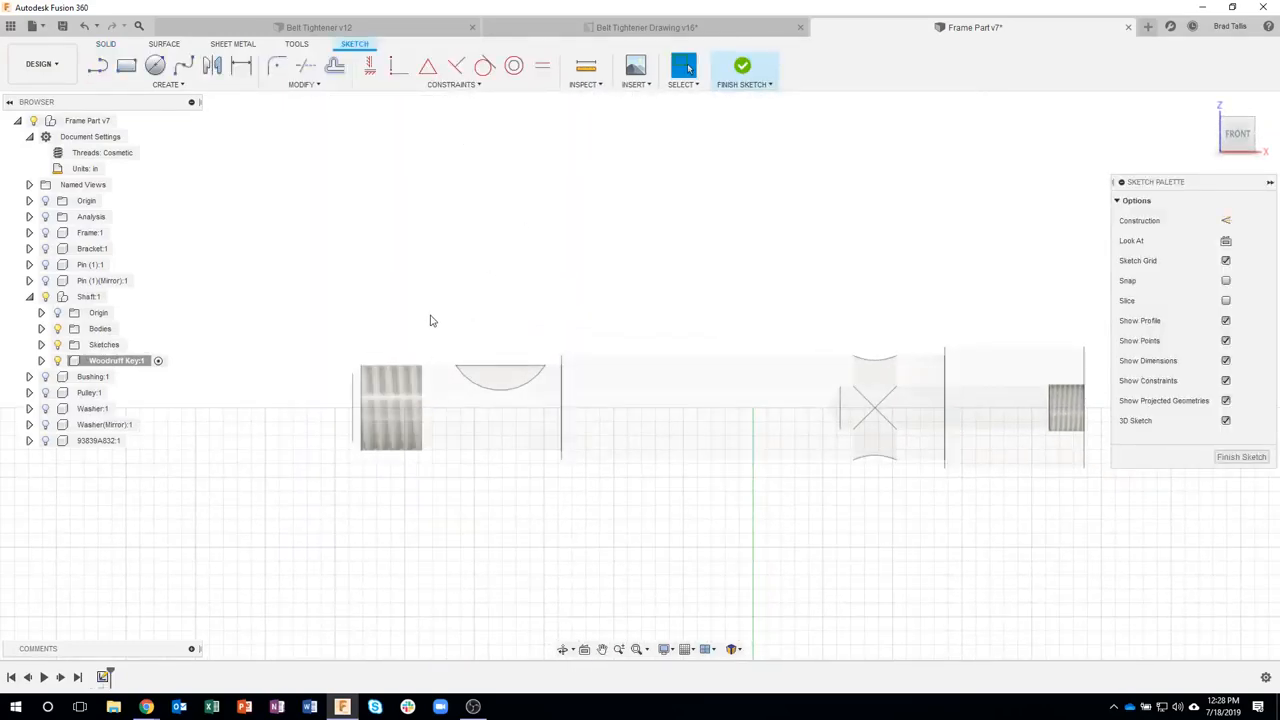
{"action": "key", "text": "p"}
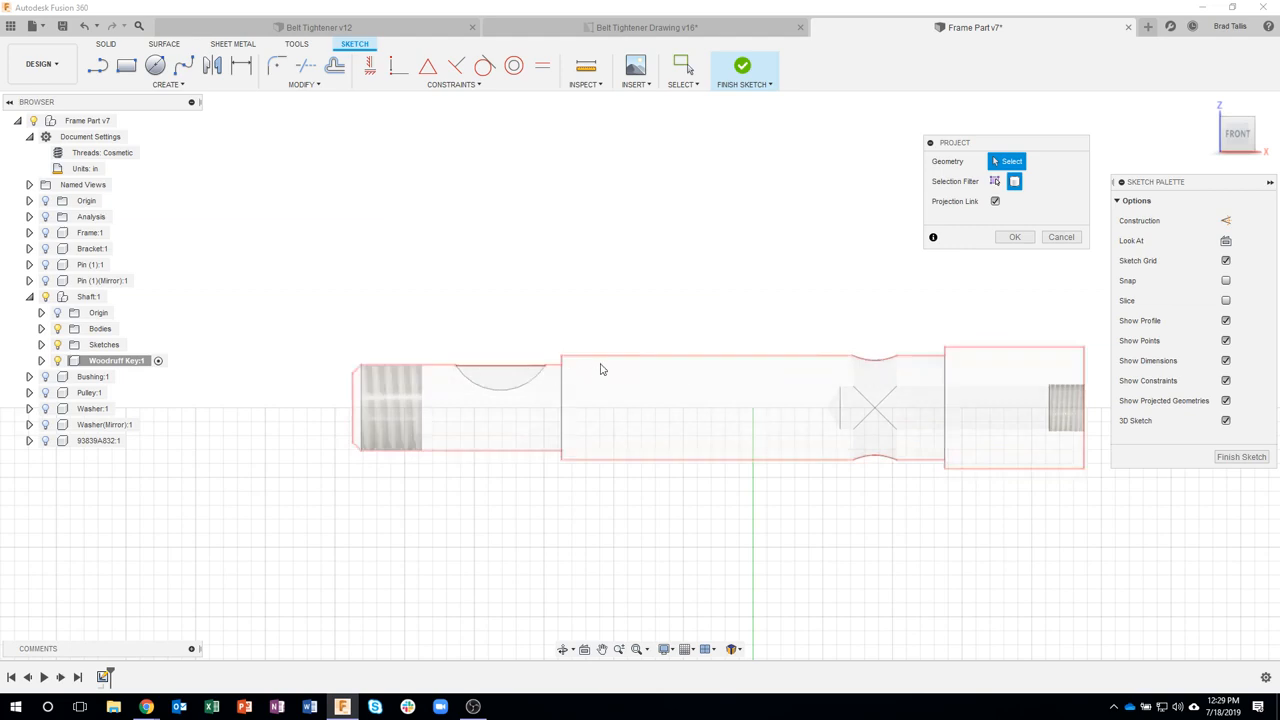
{"action": "left_click", "coordinate": [995, 182]}
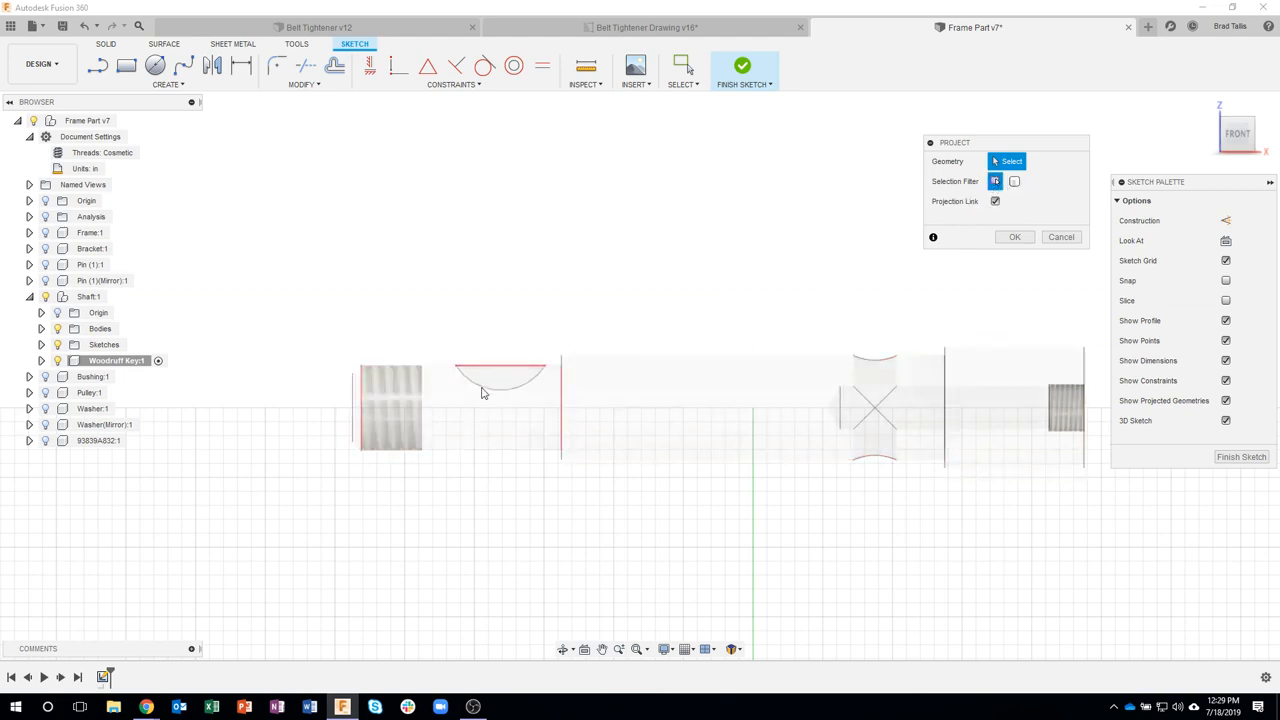
{"action": "middle_click_drag", "start_coordinate": [519, 350], "coordinate": [509, 387], "text": "shift"}
{"action": "scroll", "coordinate": [500, 390], "scroll_direction": "up", "scroll_amount": 3}
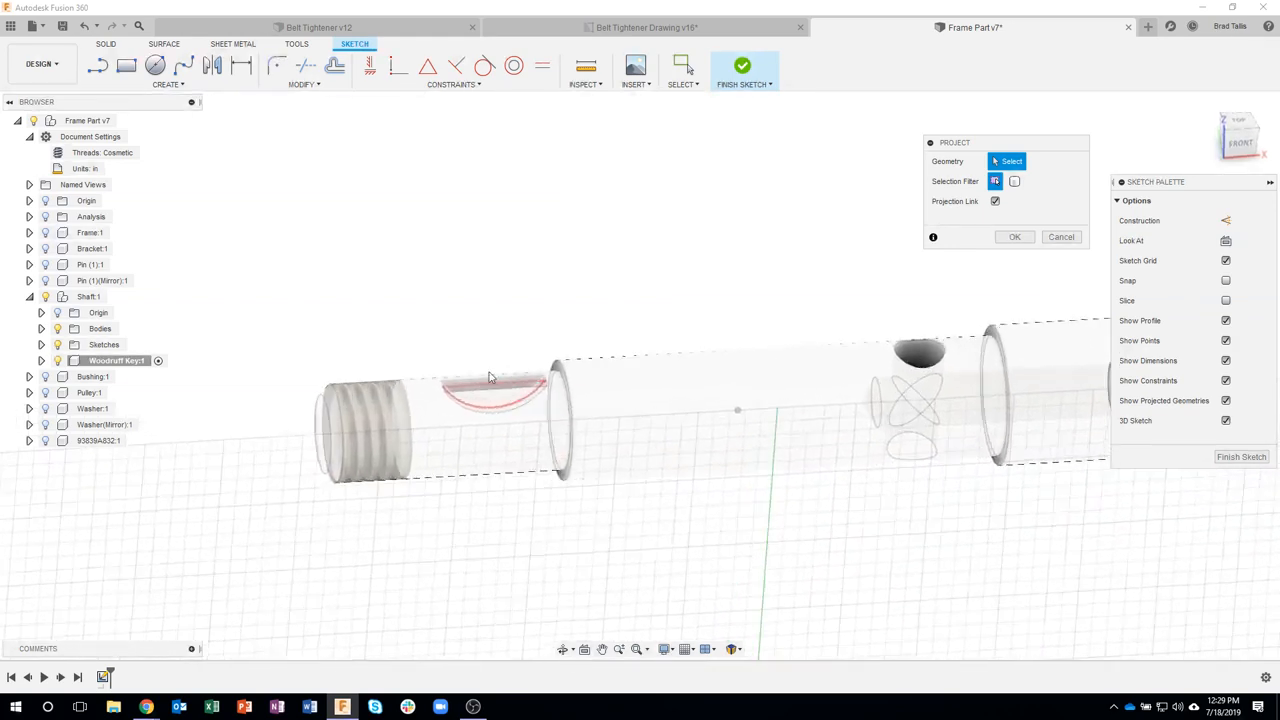
{"action": "scroll", "coordinate": [455, 398], "scroll_direction": "up", "scroll_amount": 1}
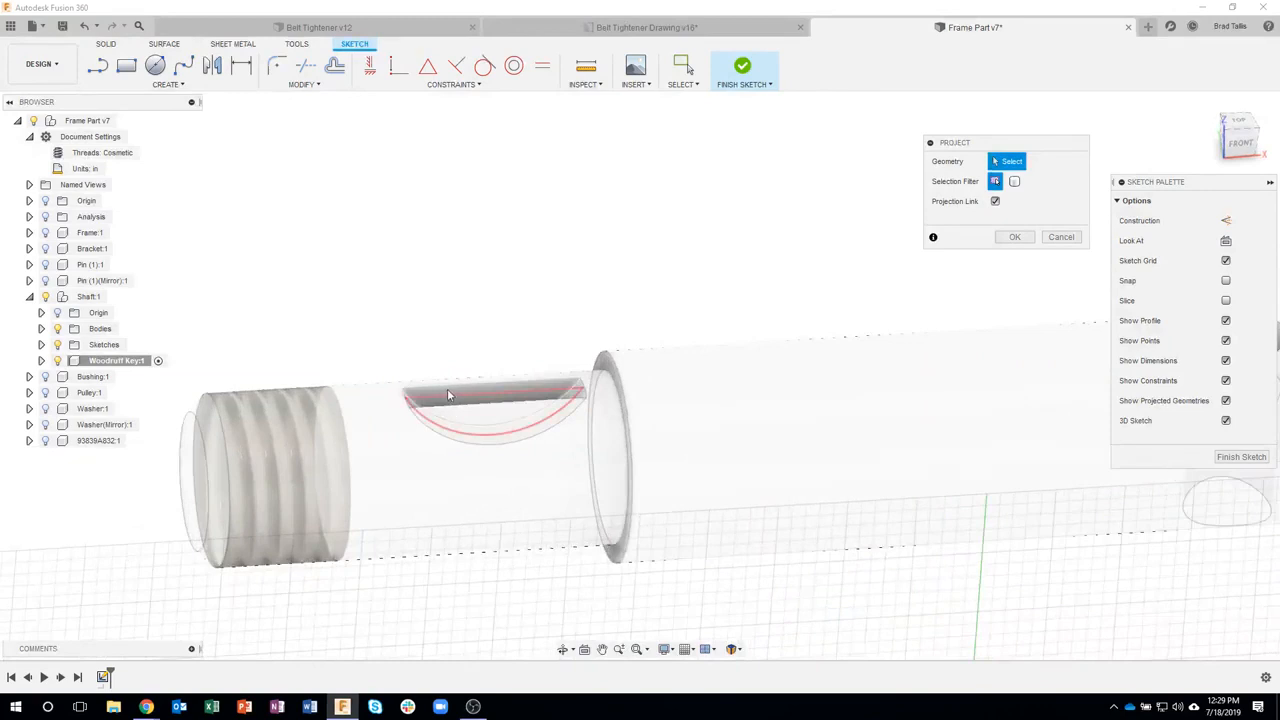
{"action": "left_click", "coordinate": [448, 390]}
{"action": "left_click", "coordinate": [1240, 141]}
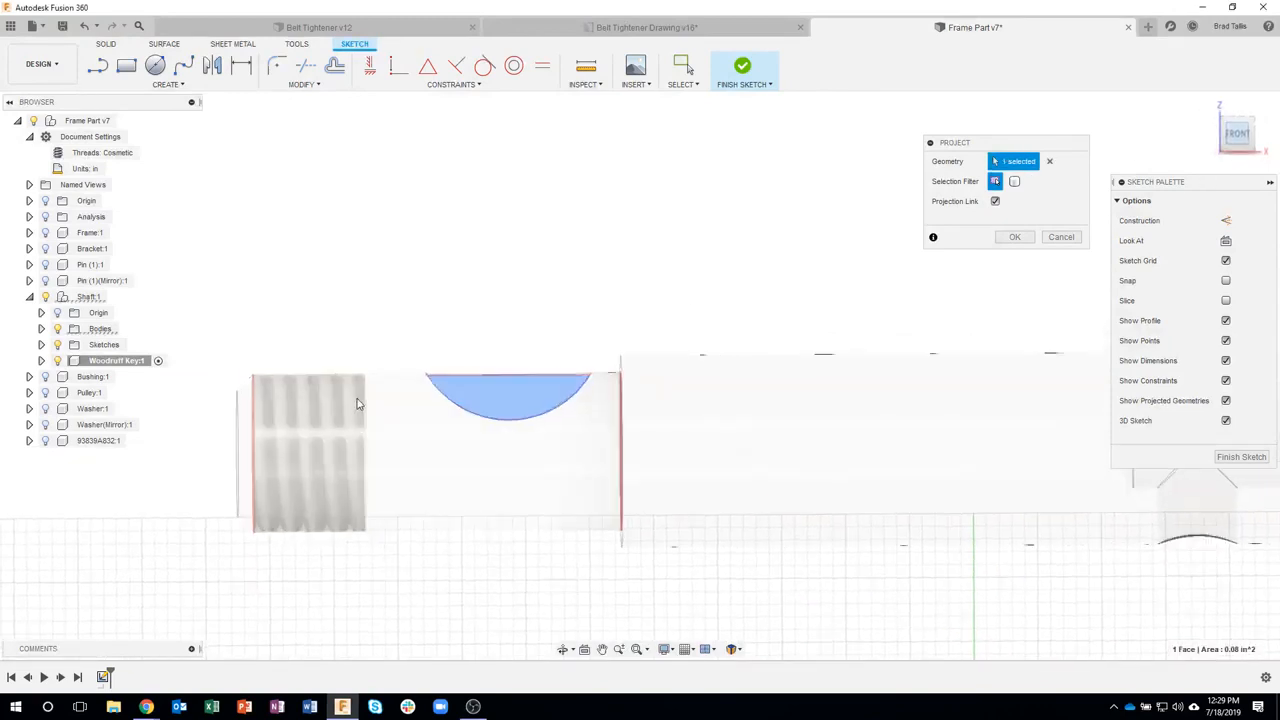
{"action": "left_click", "coordinate": [1014, 237]}
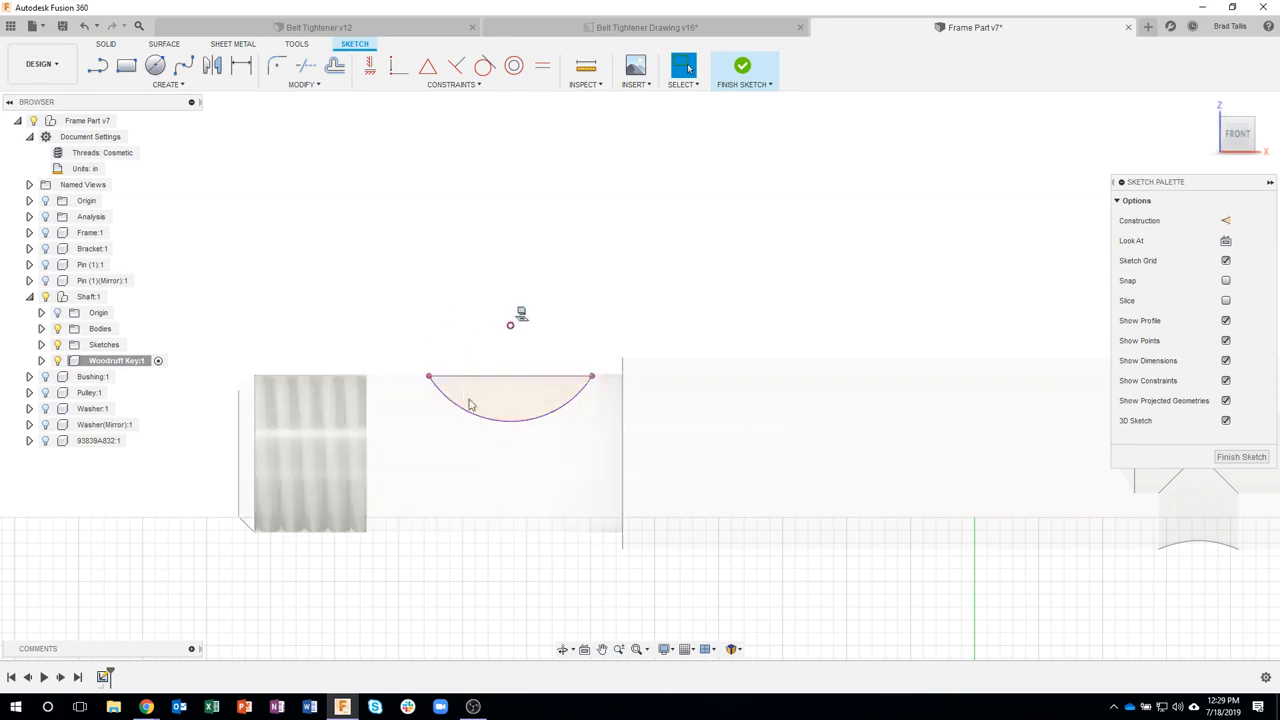
{"action": "left_click", "coordinate": [155, 65]}
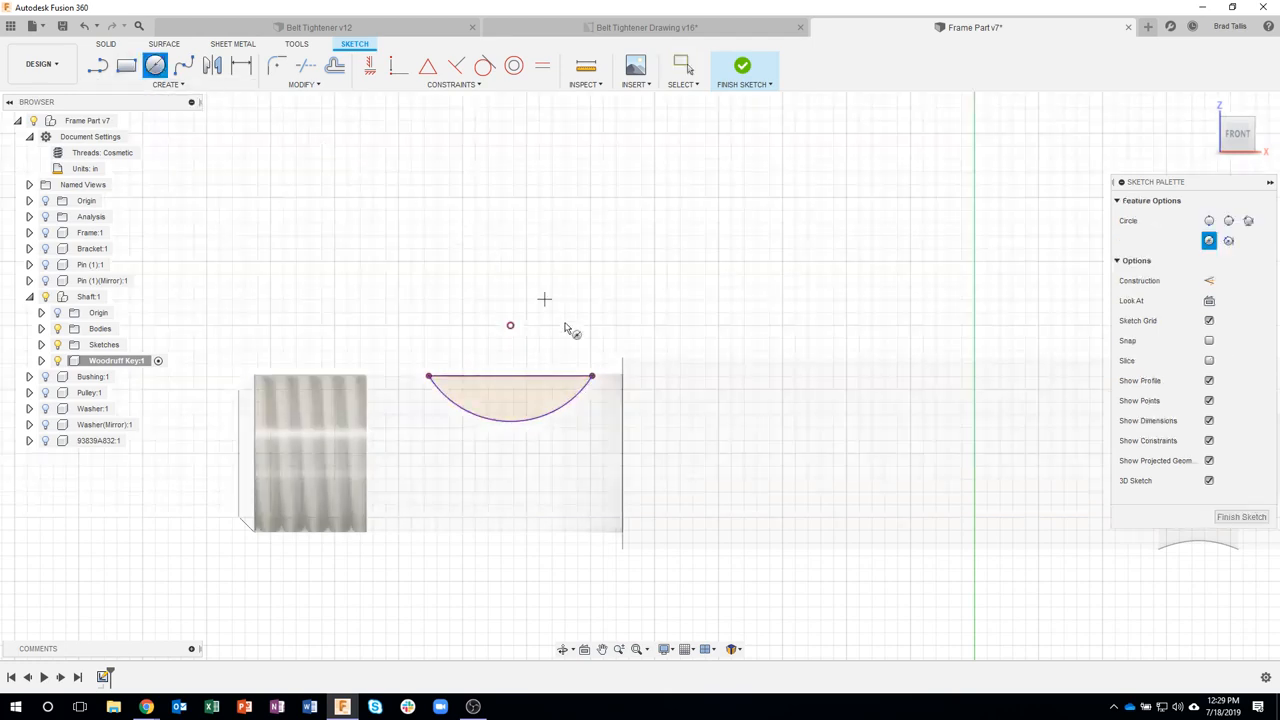
{"action": "left_click", "coordinate": [510, 325]}
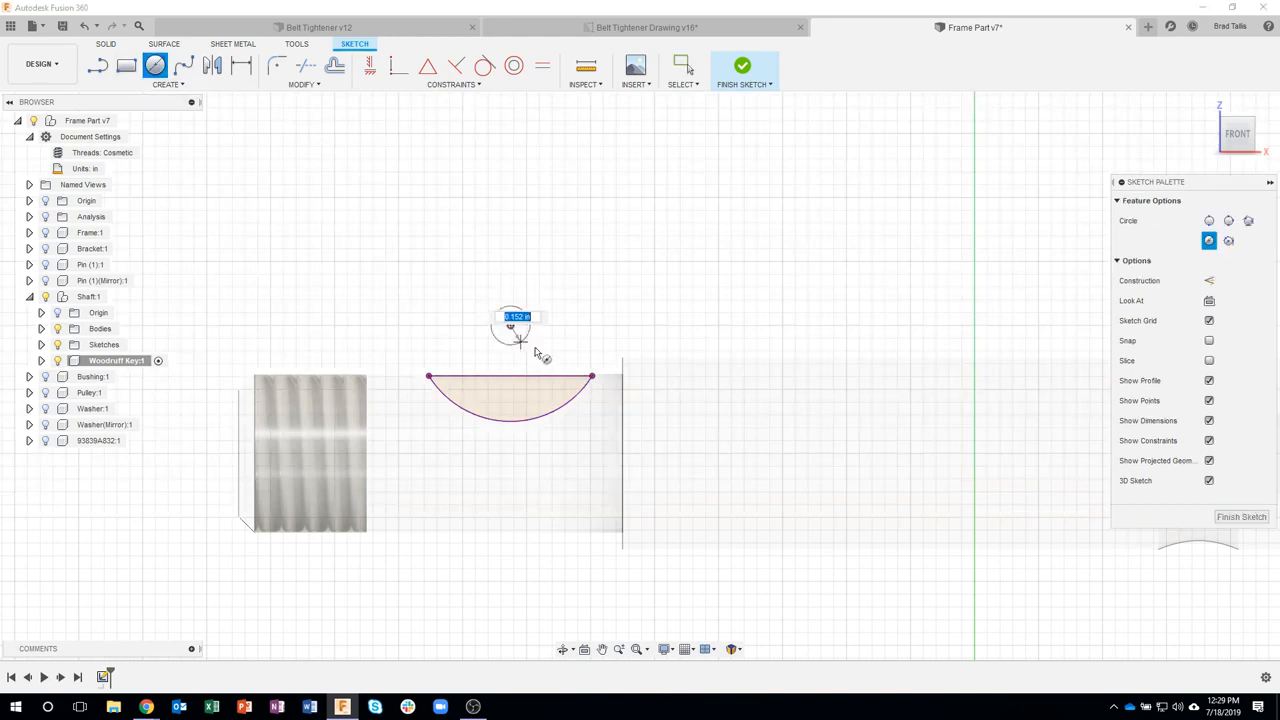
{"action": "left_click", "coordinate": [591, 376]}
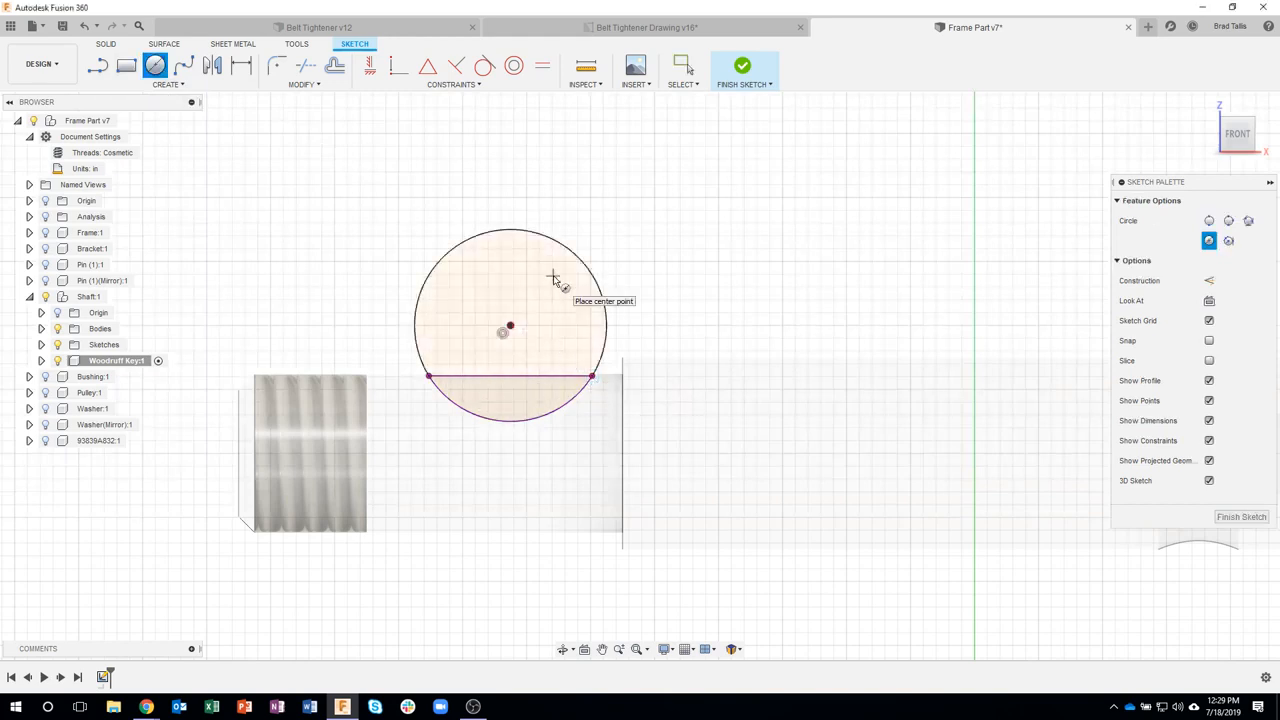
{"action": "key", "text": "Escape"}
{"action": "key", "text": "ctrl+z"}
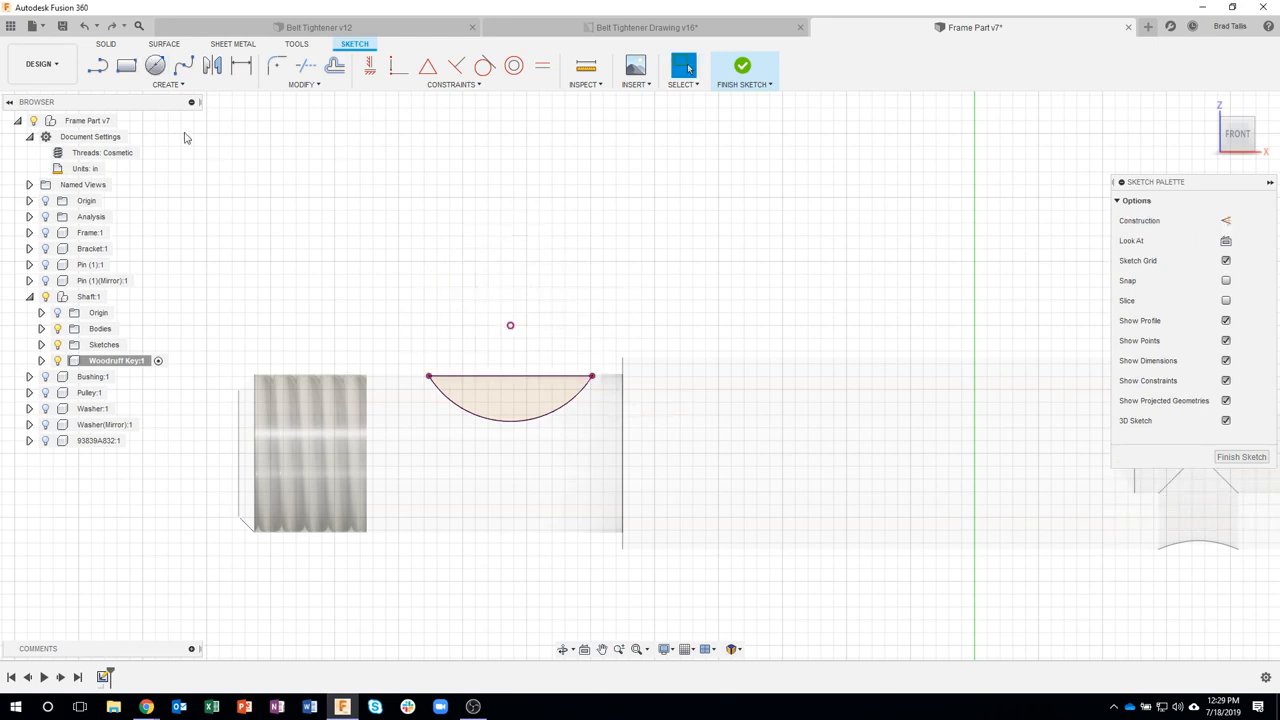
- Sketch a circle centred on the projected arc's centre point and passing through the slot's corner, and finish the sketch
{"action": "left_click", "coordinate": [155, 65]}
{"action": "left_click", "coordinate": [510, 326]}
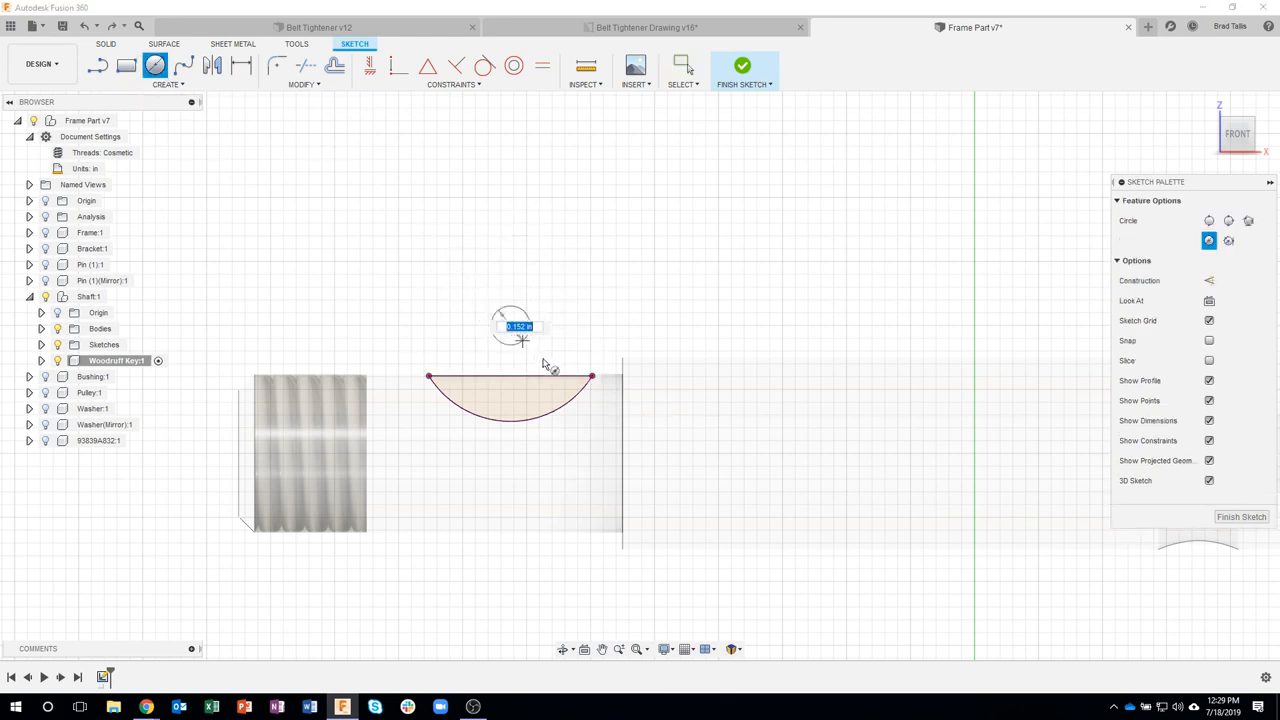
{"action": "left_click", "coordinate": [592, 378]}
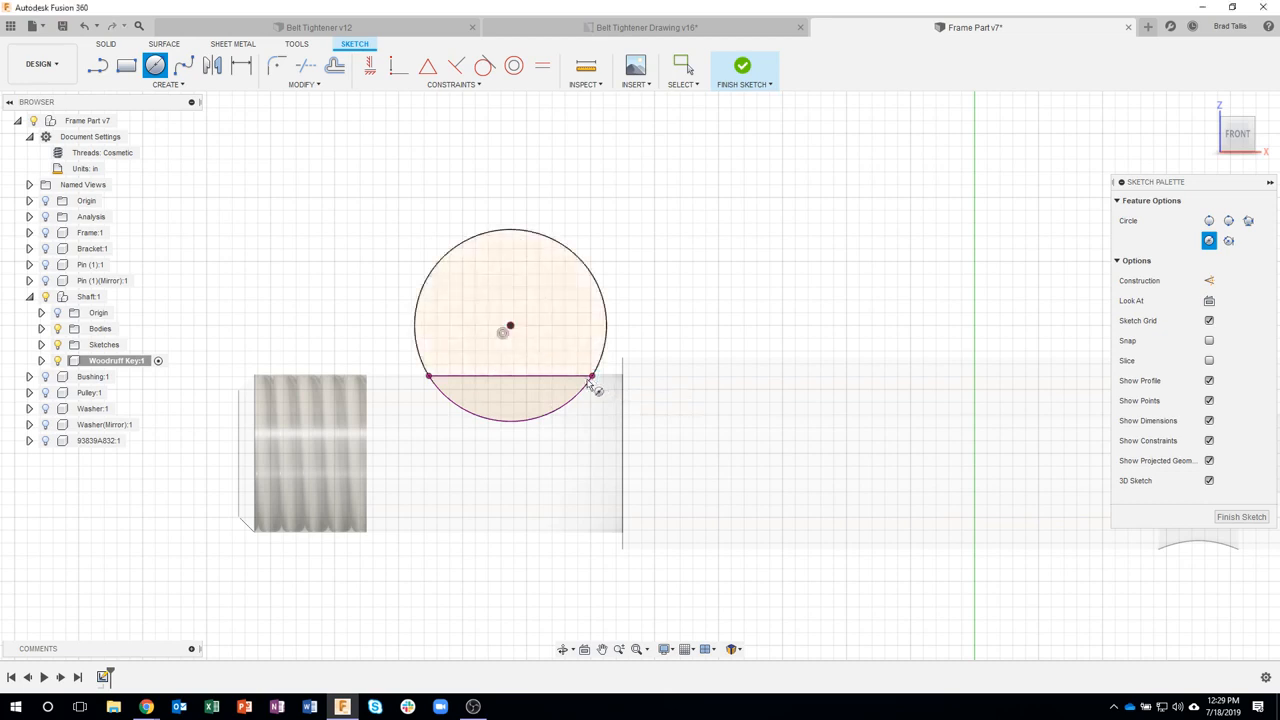
{"action": "left_click", "coordinate": [742, 68]}
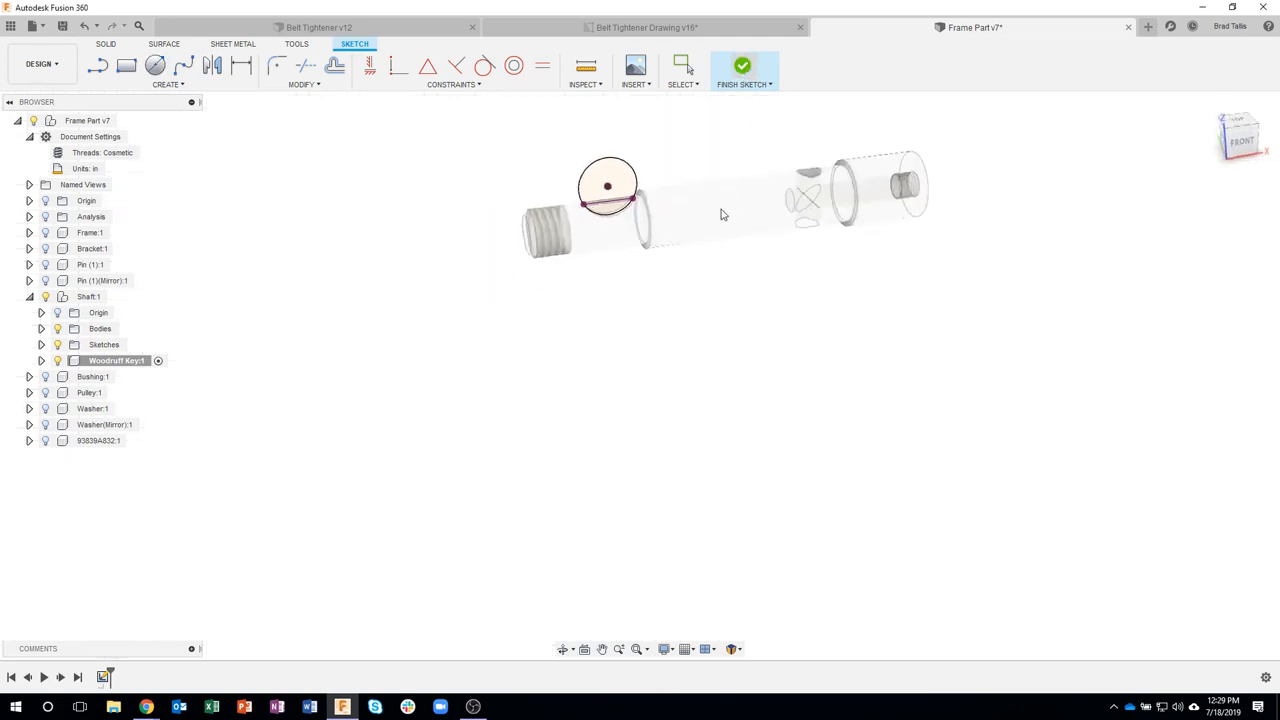
- Reopen the key sketch and draw a horizontal line across the full circle, between its centre and the projected slot edge
{"action": "scroll", "coordinate": [588, 374], "scroll_direction": "up", "scroll_amount": 3}
{"action": "middle_click_drag", "start_coordinate": [491, 235], "coordinate": [460, 373]}
{"action": "scroll", "coordinate": [462, 373], "scroll_direction": "up", "scroll_amount": 2}
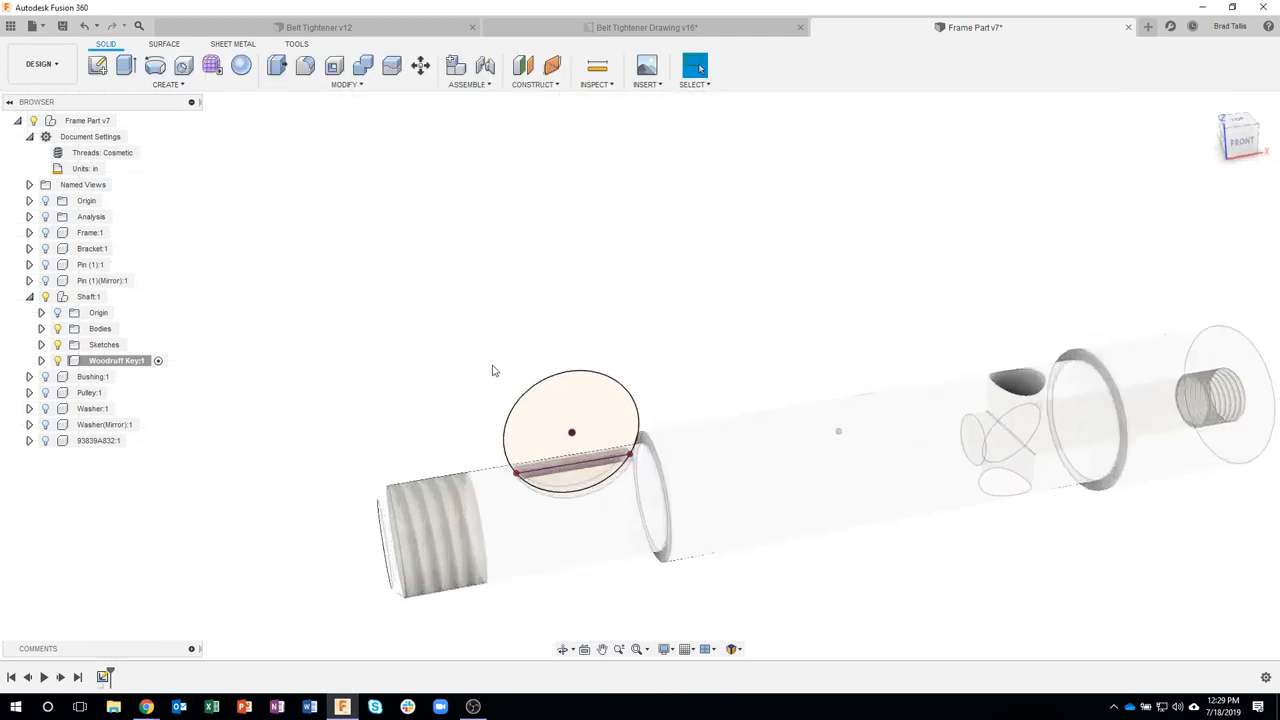
{"action": "scroll", "coordinate": [589, 374], "scroll_direction": "up", "scroll_amount": 5}
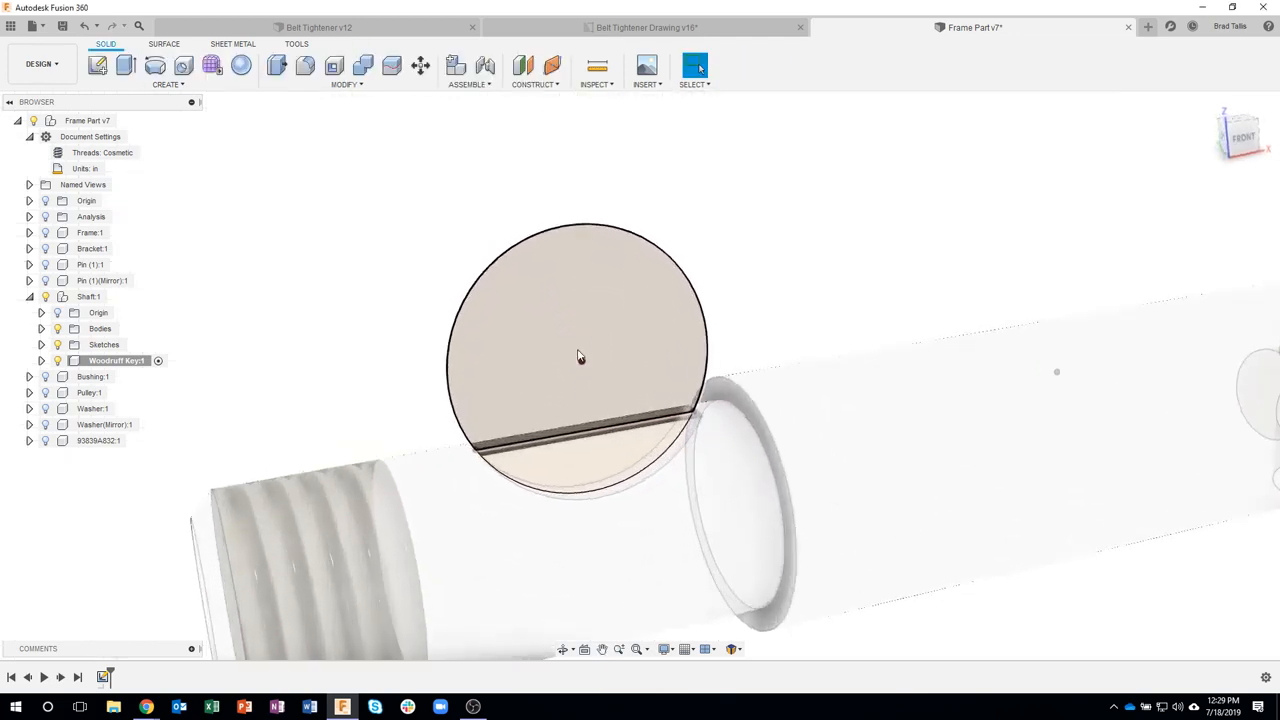
{"action": "middle_click_drag", "start_coordinate": [578, 355], "coordinate": [580, 292], "text": "shift"}
{"action": "left_click", "coordinate": [104, 680]}
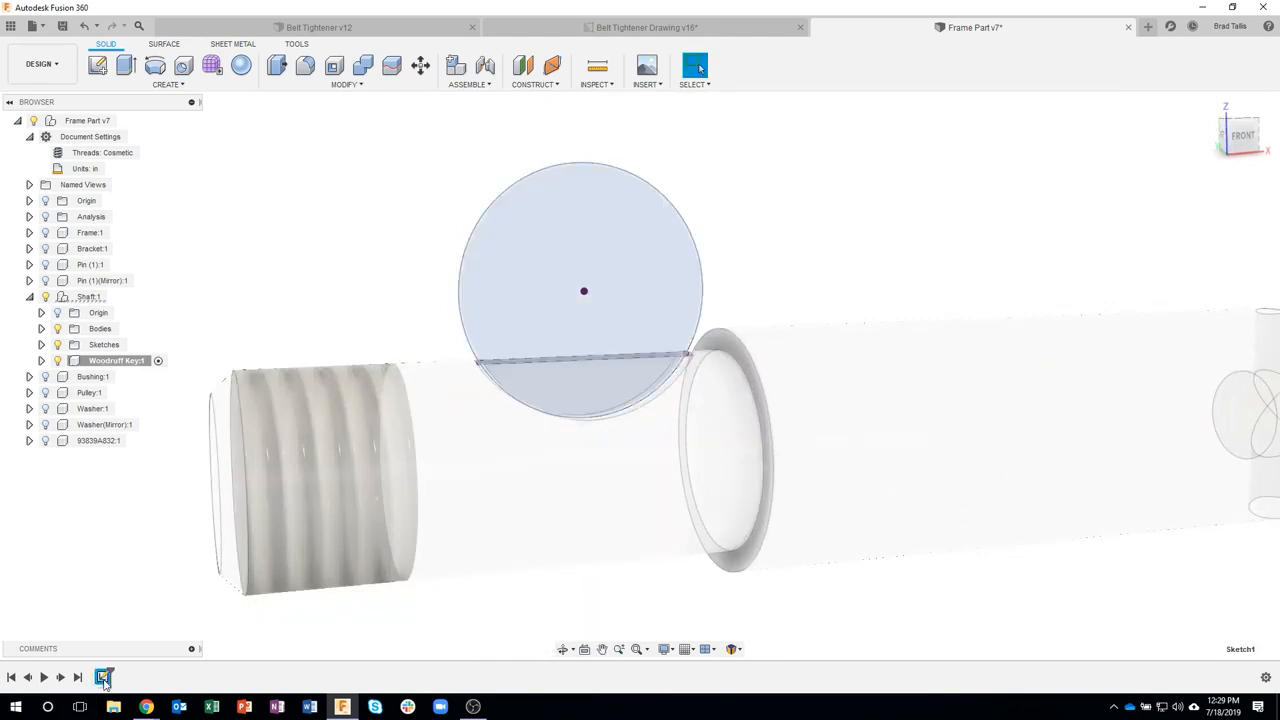
{"action": "double_click", "coordinate": [104, 680]}
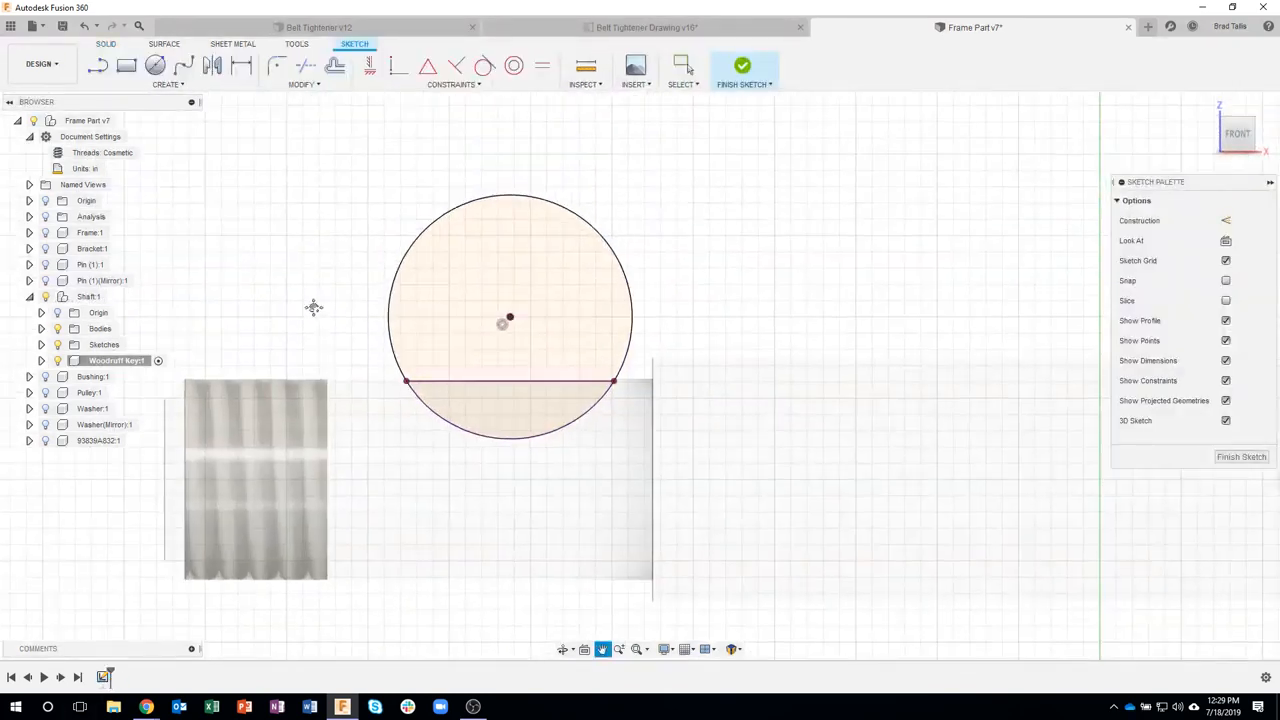
{"action": "left_click", "coordinate": [97, 65]}
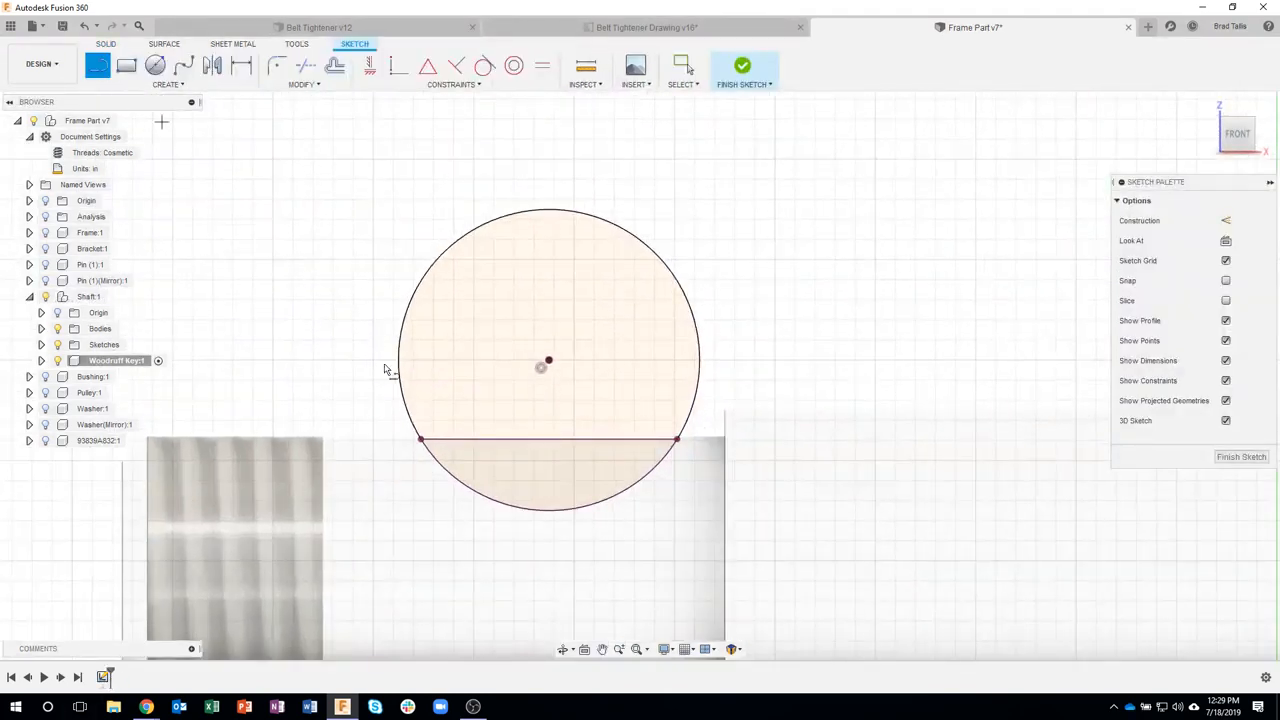
{"action": "left_click", "coordinate": [398, 379]}
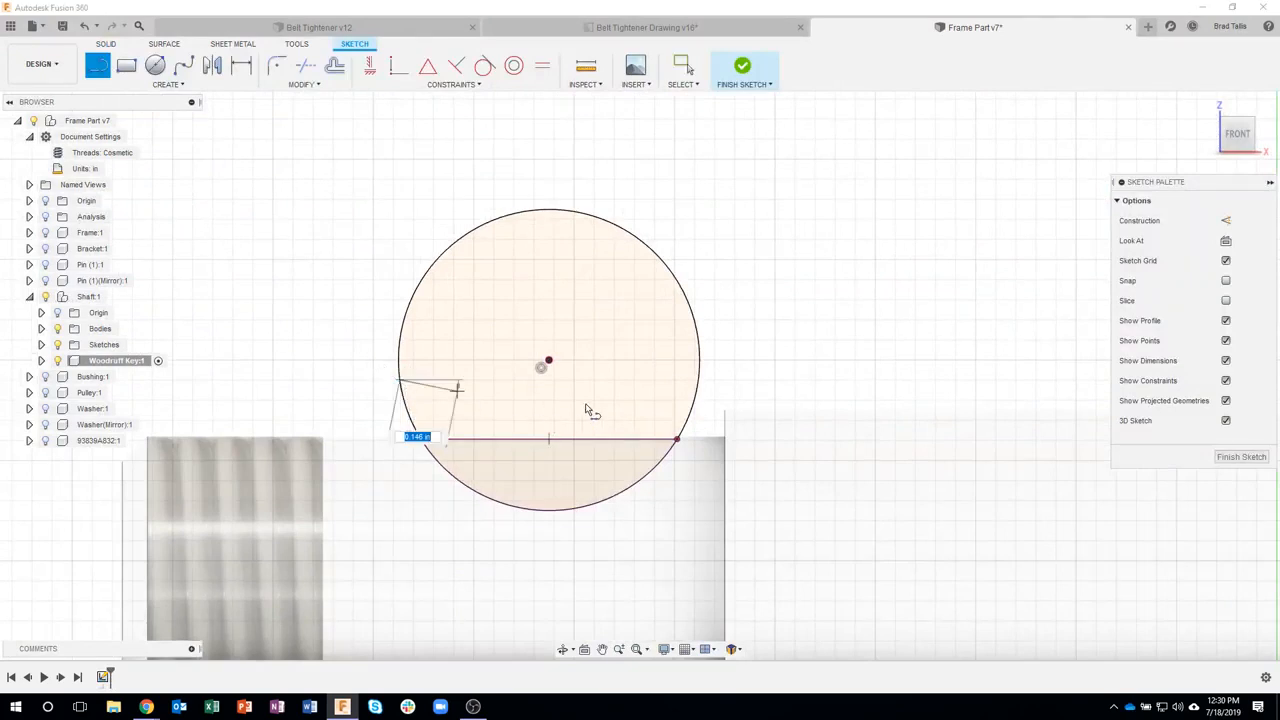
{"action": "double_click", "coordinate": [699, 379]}
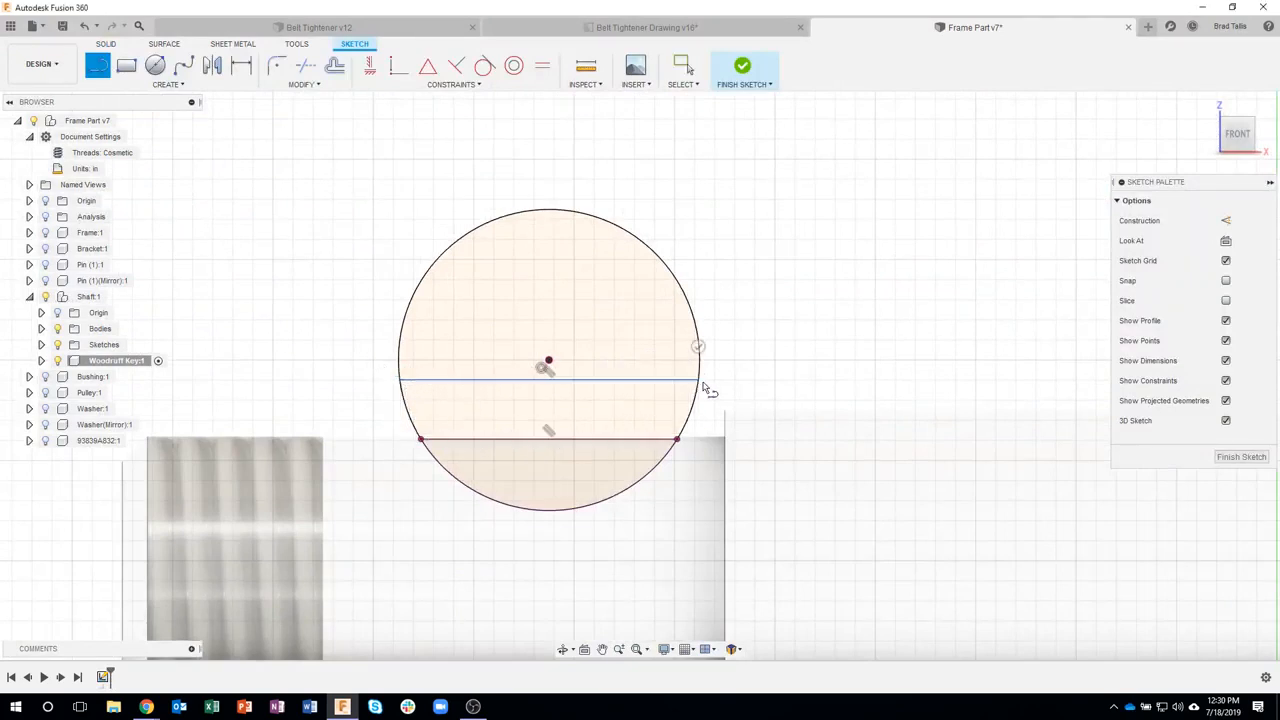
- Dimension the distance from the circle's centre to the new horizontal line as 1/16 in and finish the sketch
{"action": "key", "text": "d"}
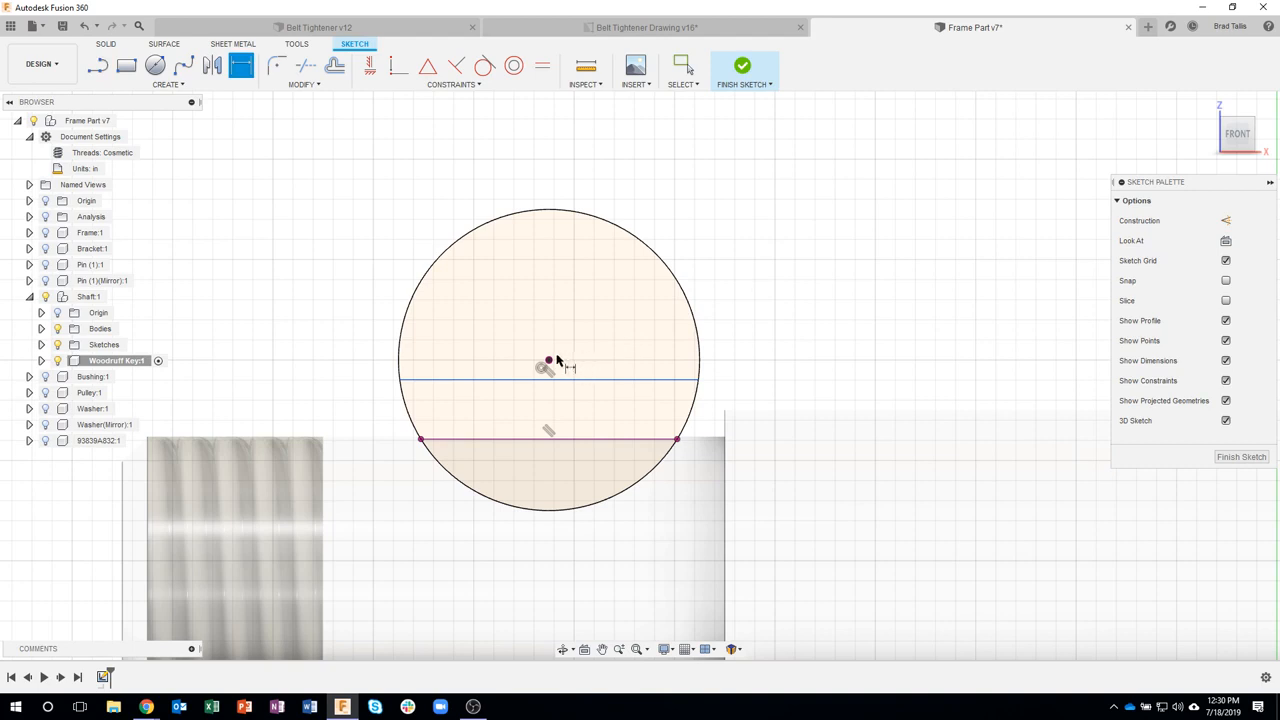
{"action": "left_click", "coordinate": [643, 379]}
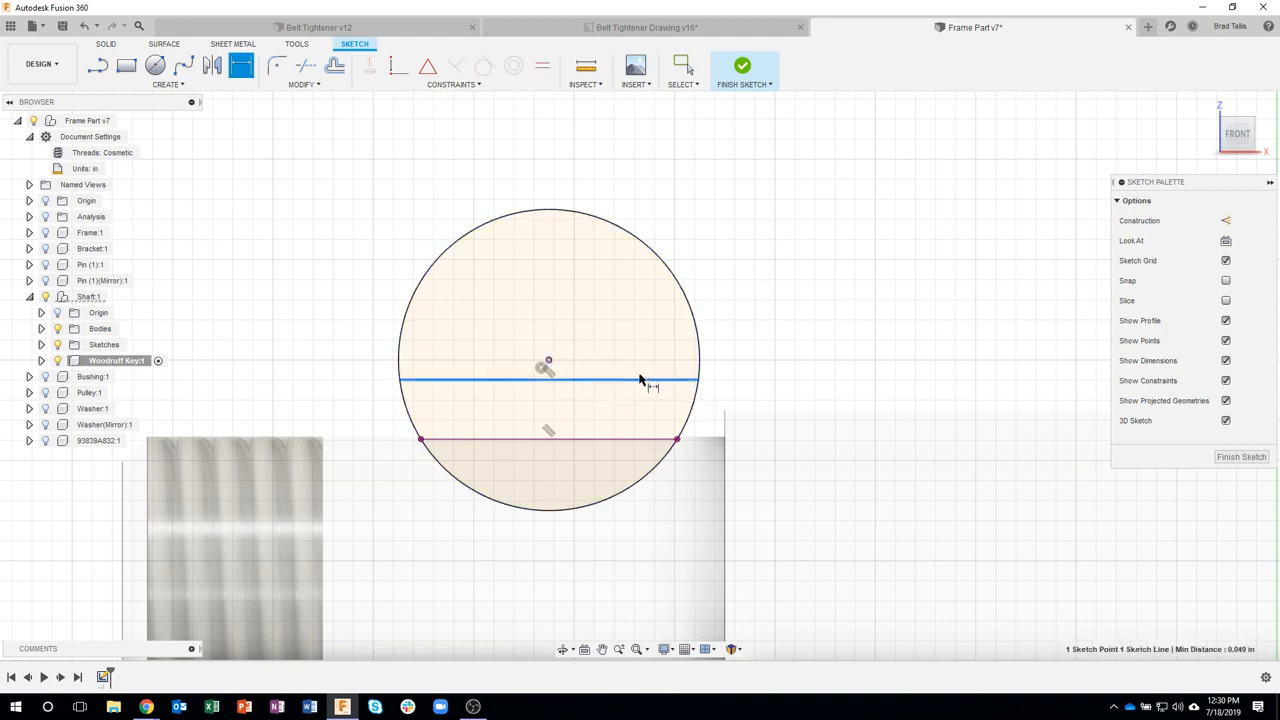
{"action": "left_click", "coordinate": [775, 373]}
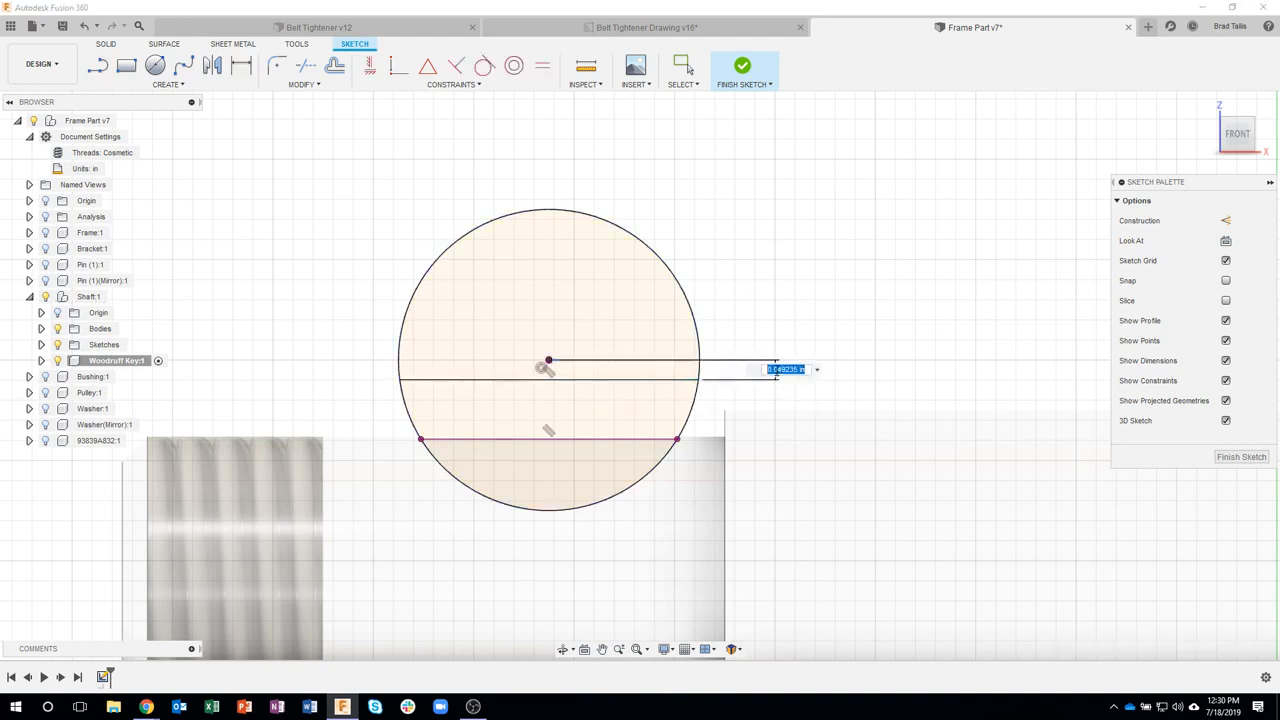
{"action": "type", "text": "1/16"}
{"action": "key", "text": "Return"}
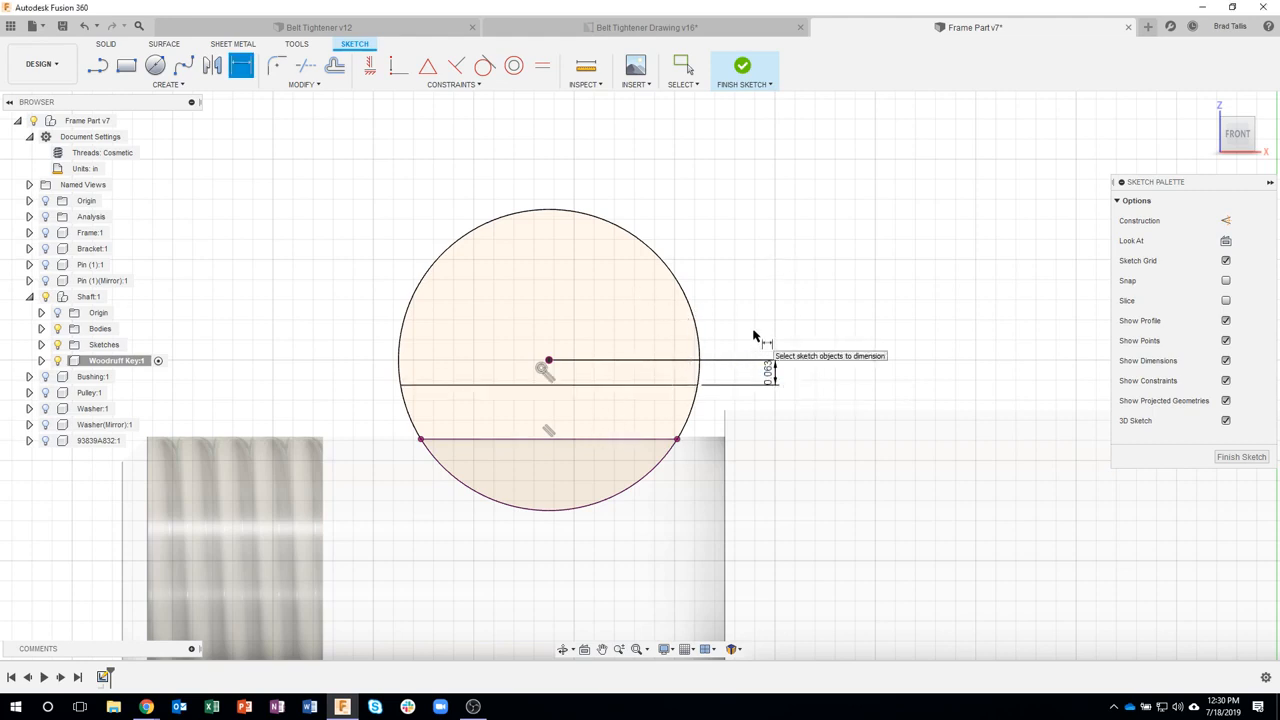
{"action": "left_click", "coordinate": [739, 67]}
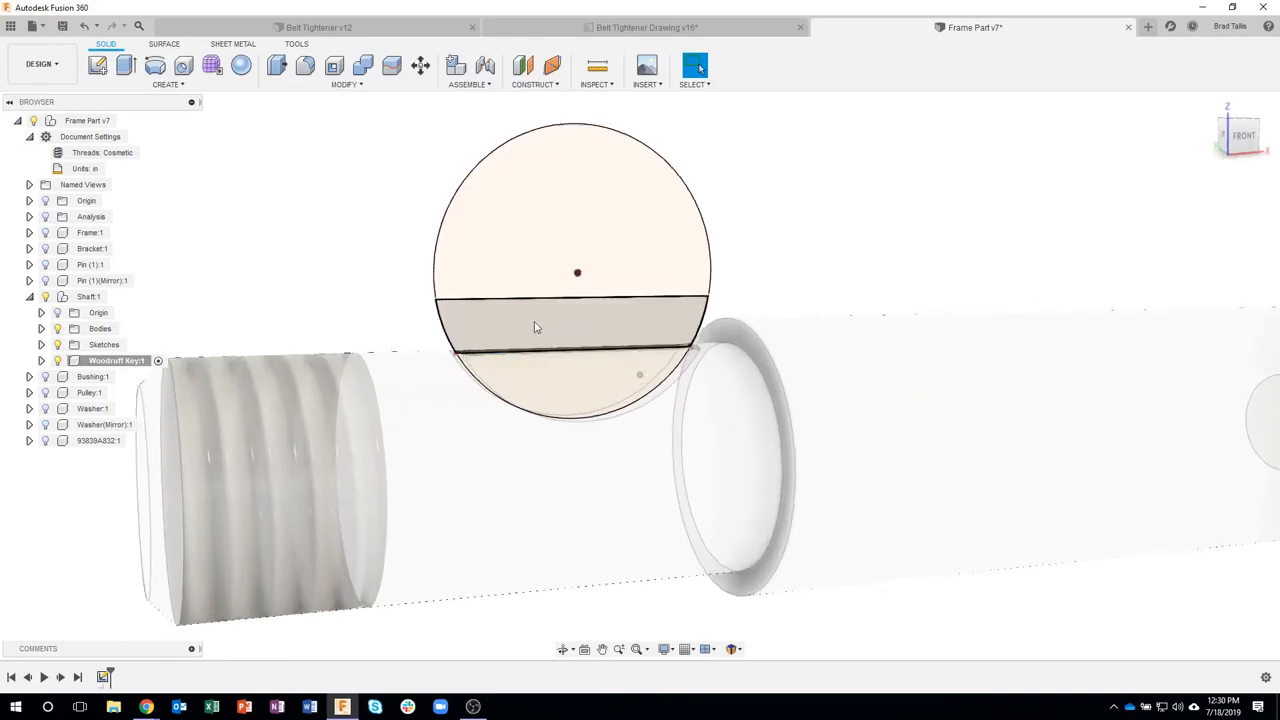
- Extrude the two circle profiles below the upper horizontal line symmetrically as a new body, with a whole-length distance of 1/8 in
{"action": "middle_click_drag", "start_coordinate": [548, 326], "coordinate": [508, 326], "text": "shift"}
{"action": "left_click", "coordinate": [508, 326]}
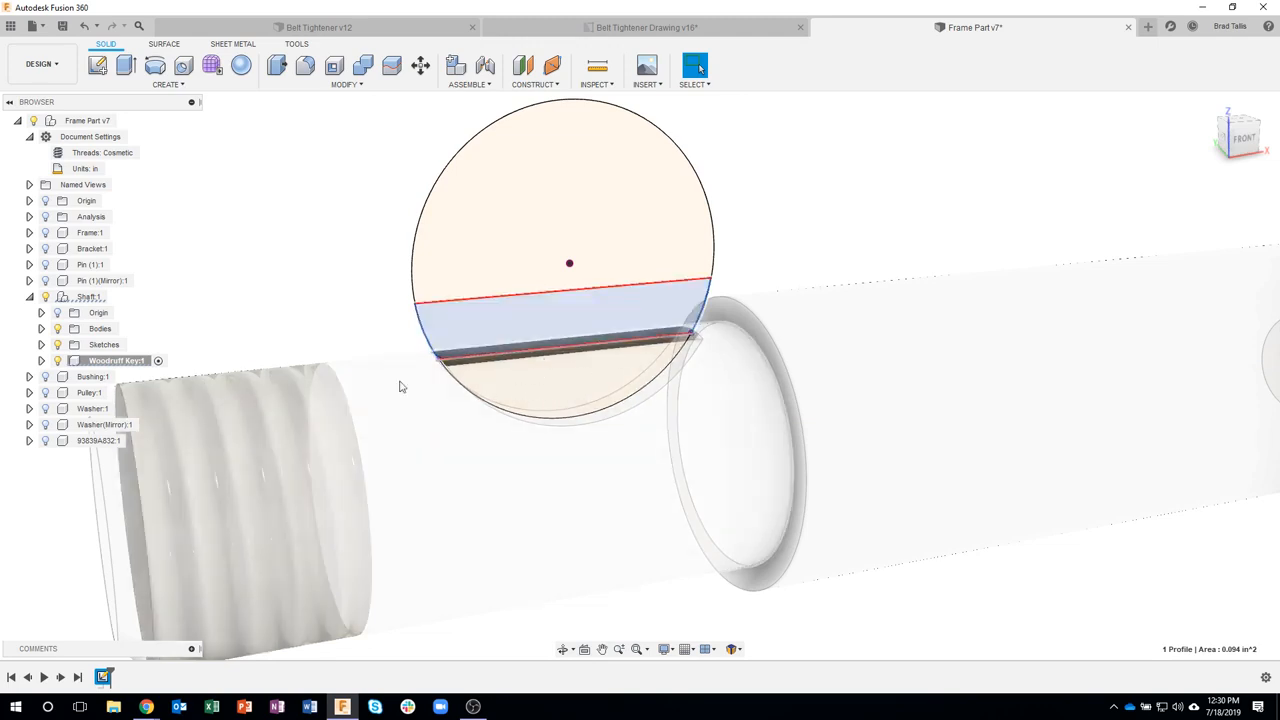
{"action": "left_click", "coordinate": [528, 382]}
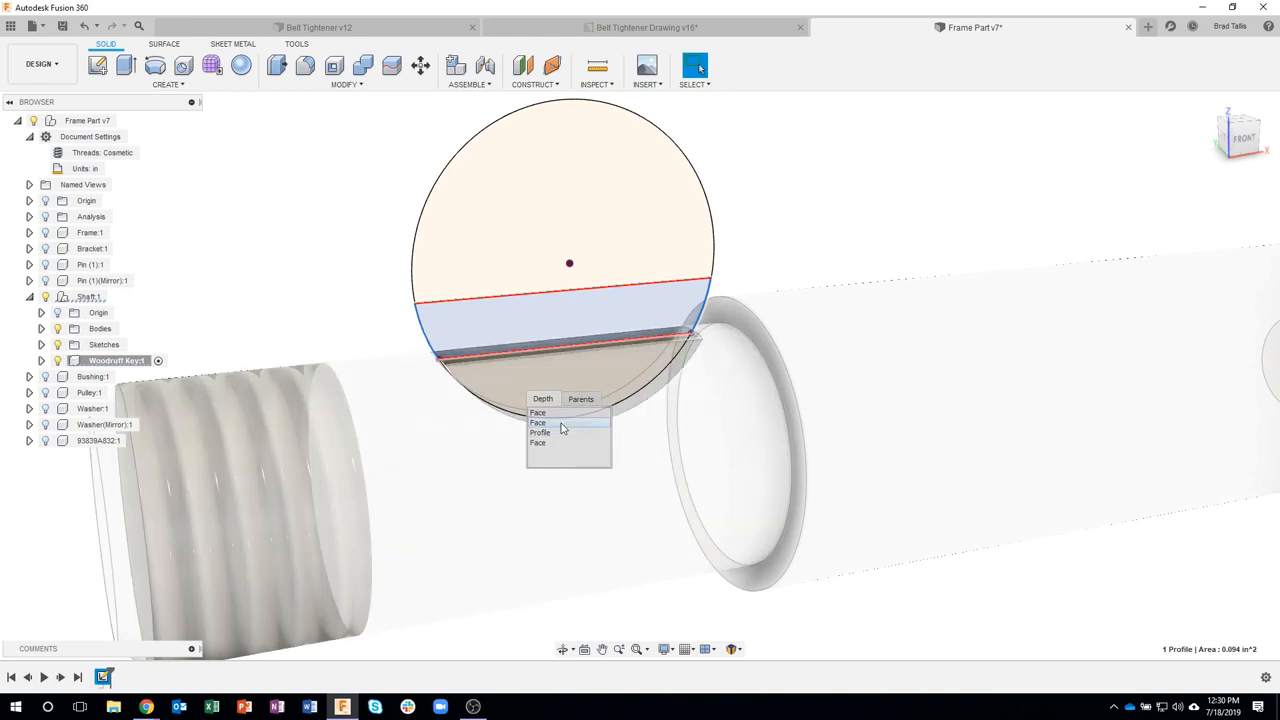
{"action": "left_click", "coordinate": [563, 433]}
{"action": "mouse_move", "coordinate": [805, 226]}
{"action": "middle_mouse_down", "text": "shift"}
{"action": "mouse_move", "coordinate": [702, 301]}
{"action": "mouse_move", "coordinate": [877, 231]}
{"action": "mouse_move", "coordinate": [651, 320]}
{"action": "mouse_move", "coordinate": [498, 318]}
{"action": "middle_mouse_up", "text": "shift"}
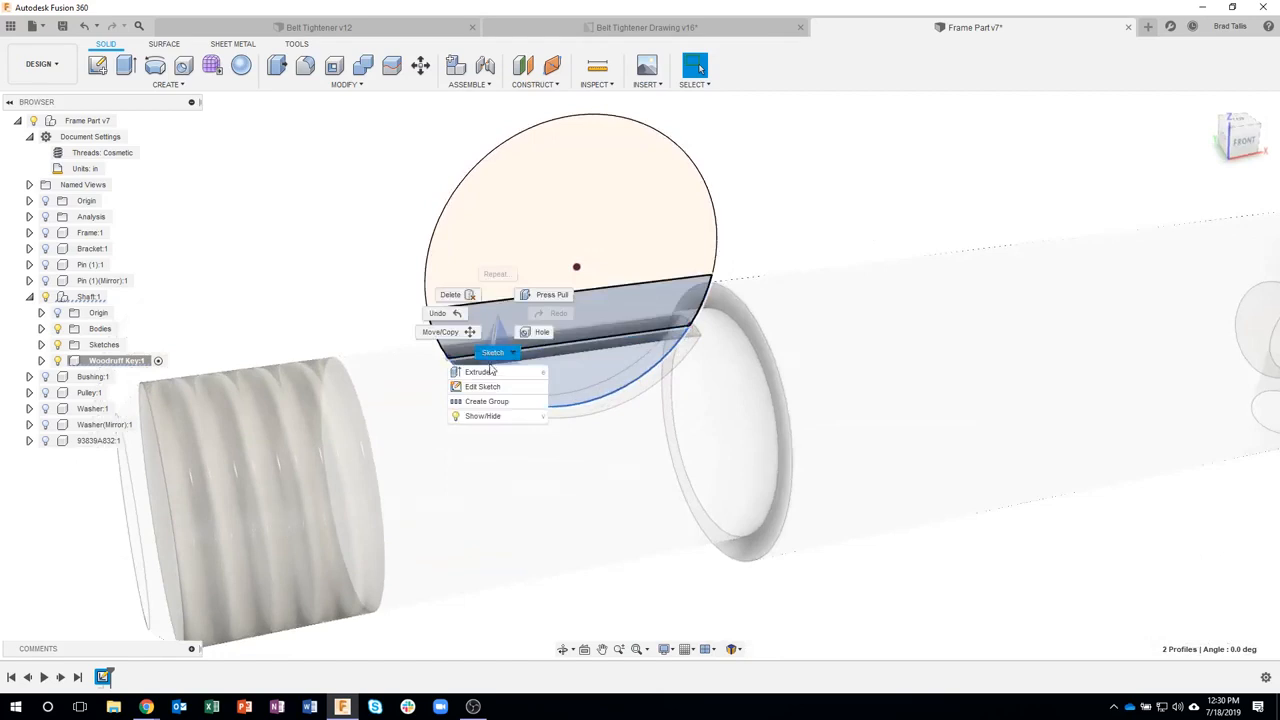
{"action": "left_click", "coordinate": [488, 371]}
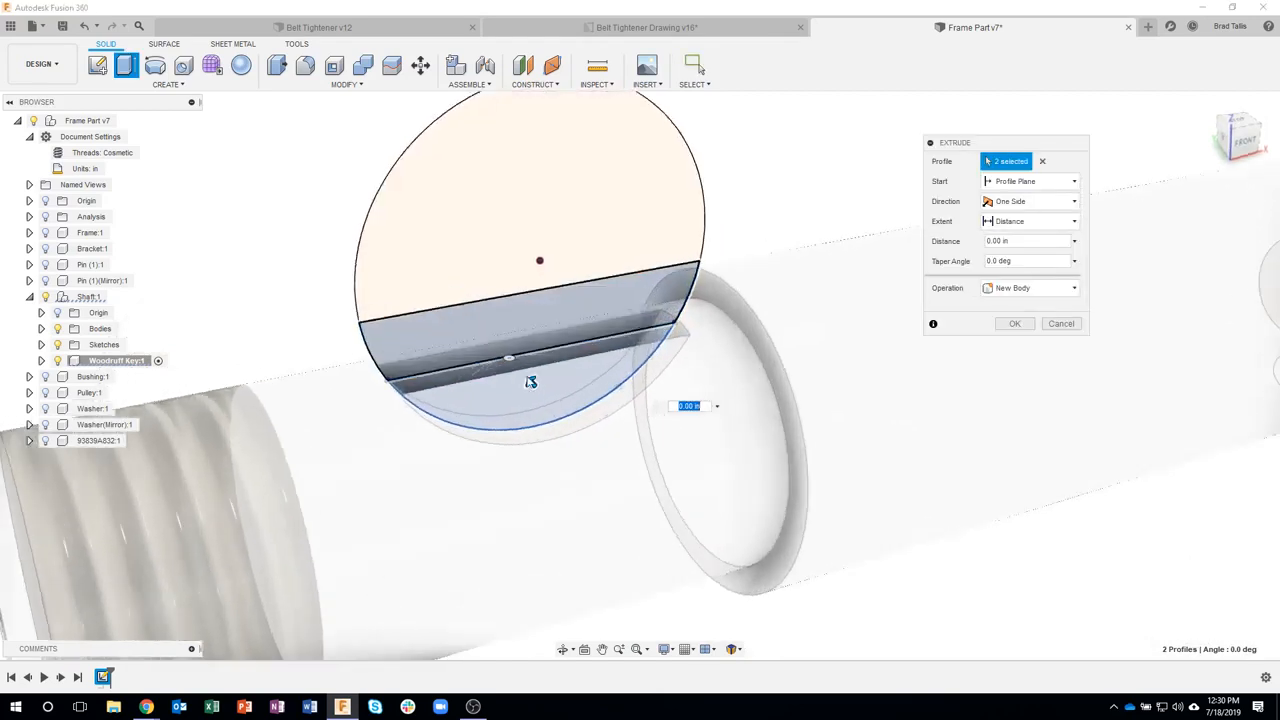
{"action": "left_click_drag", "start_coordinate": [529, 377], "coordinate": [549, 400]}
{"action": "left_click", "coordinate": [1030, 202]}
{"action": "left_click", "coordinate": [1018, 251]}
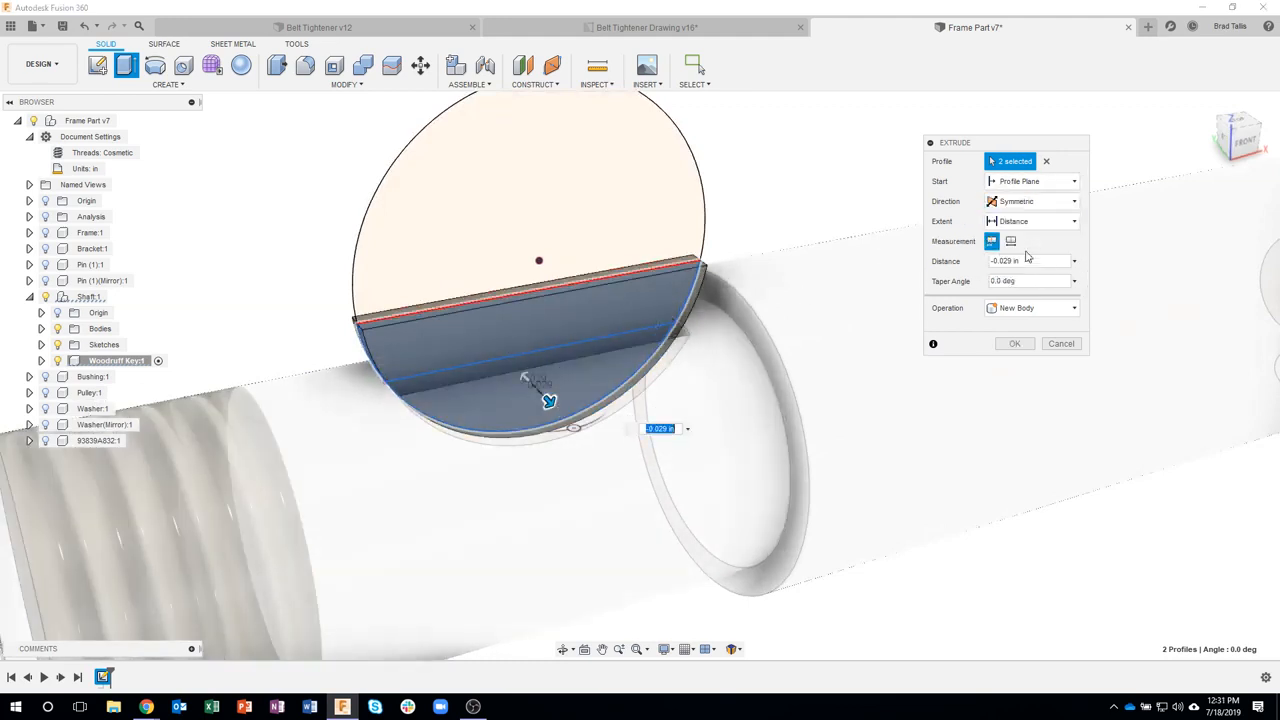
{"action": "left_click", "coordinate": [1010, 242]}
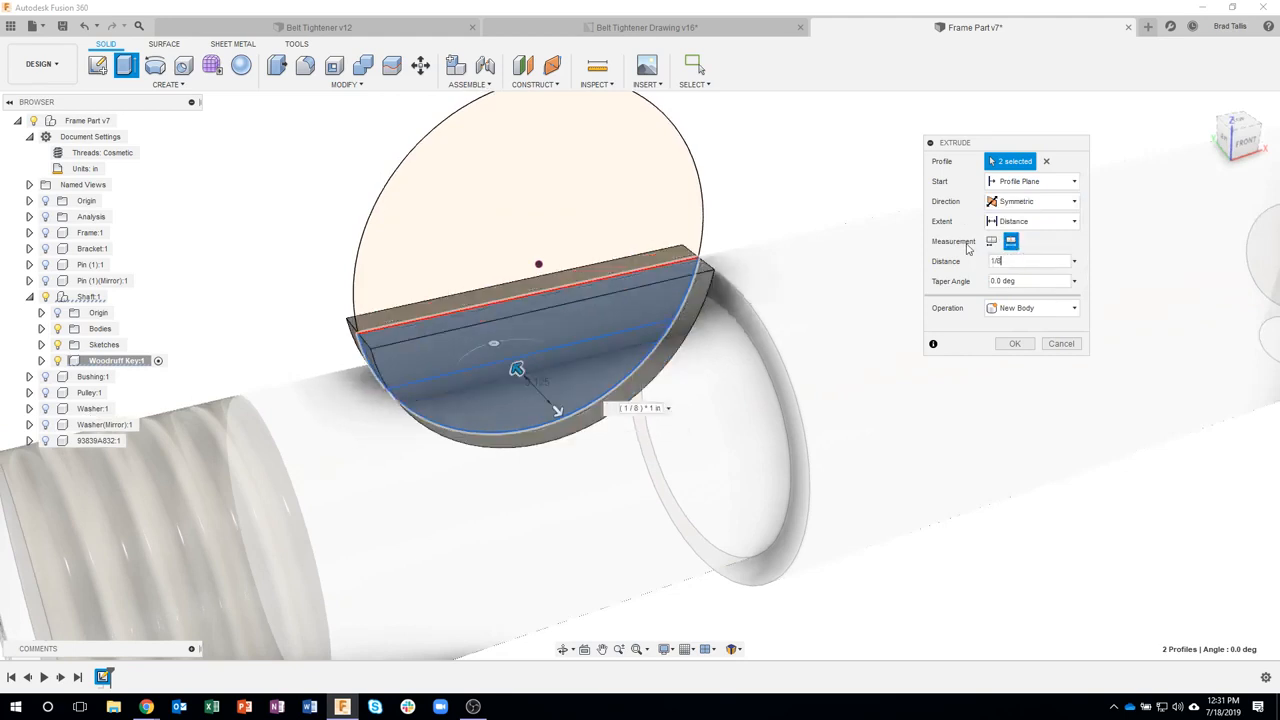
{"action": "key", "text": "Return"}
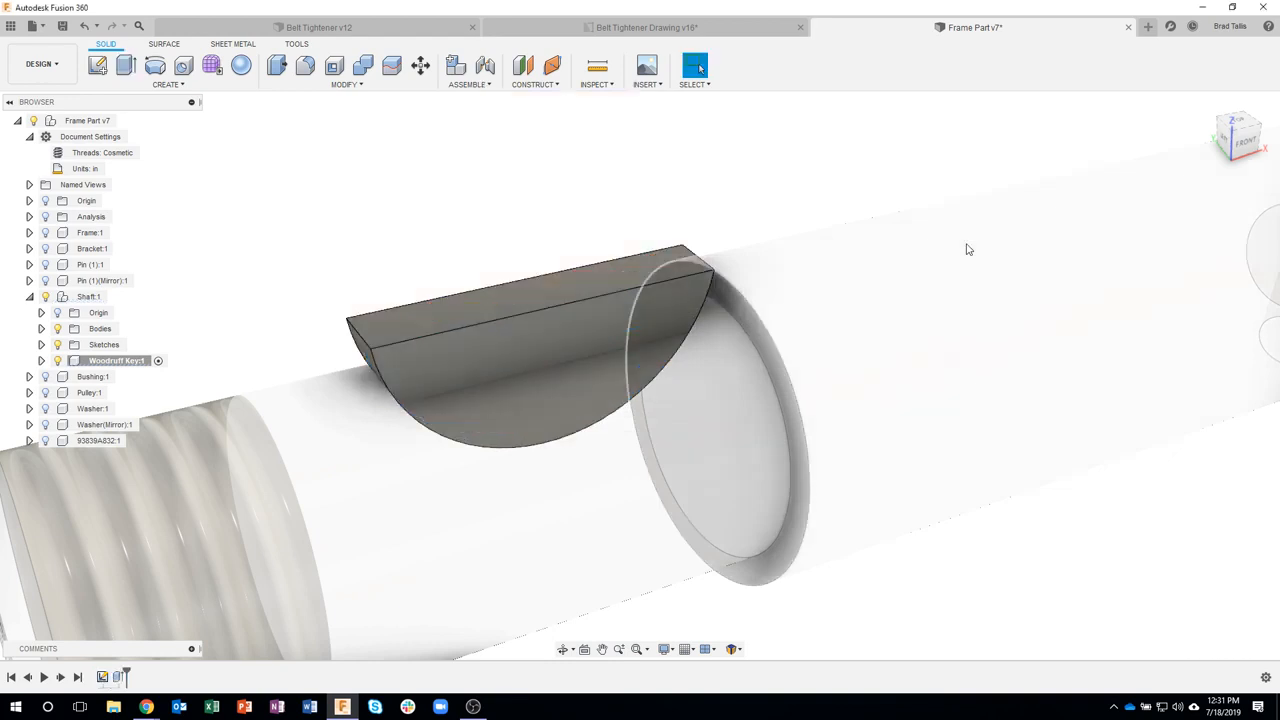
{"action": "scroll", "coordinate": [509, 213], "scroll_direction": "up", "scroll_amount": 2}
{"action": "scroll", "coordinate": [549, 198], "scroll_direction": "down", "scroll_amount": 2}
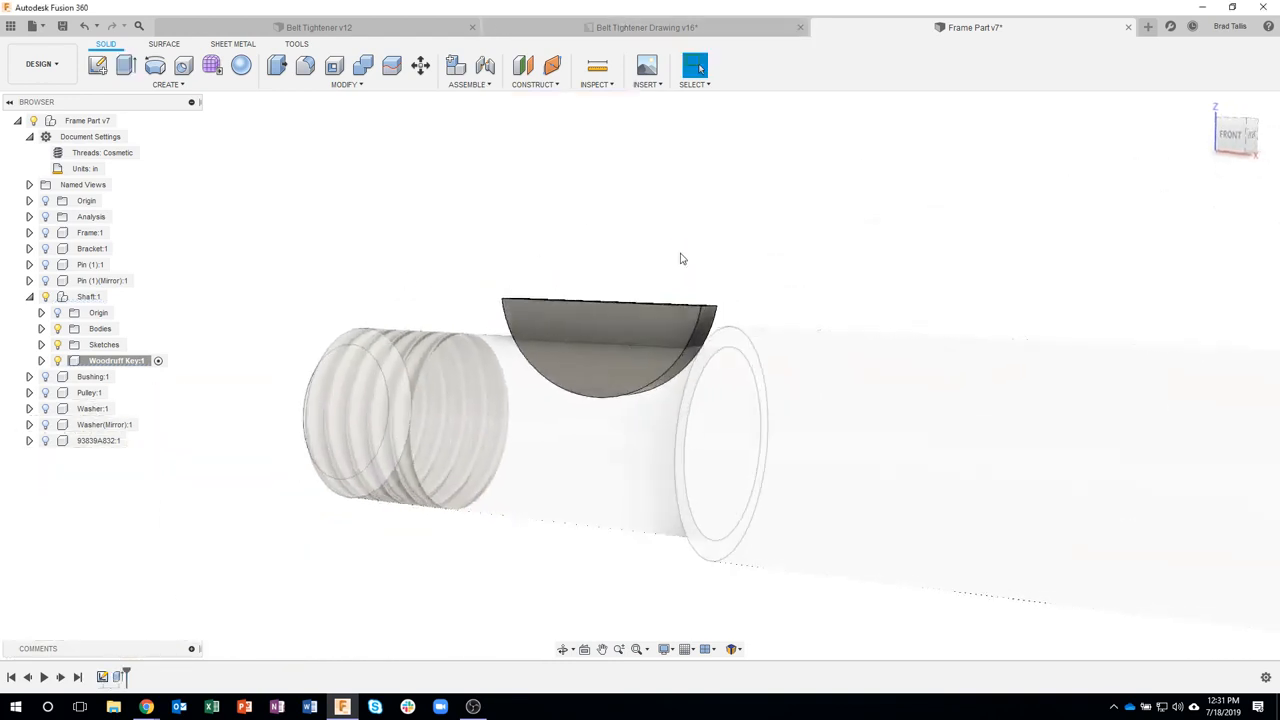
- Show all components of the Frame Part assembly again and activate the top-level component
{"action": "scroll", "coordinate": [436, 246], "scroll_direction": "down", "scroll_amount": 1}
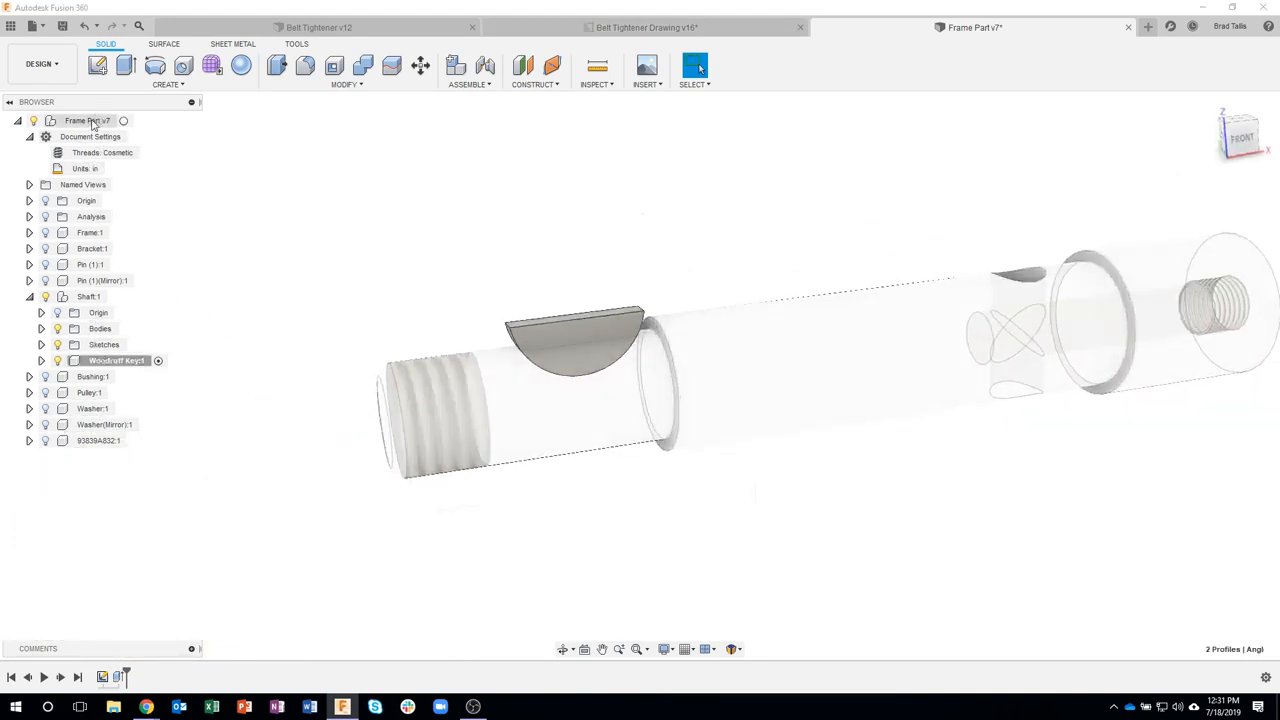
{"action": "right_click", "coordinate": [96, 120]}
{"action": "left_click", "coordinate": [164, 354]}
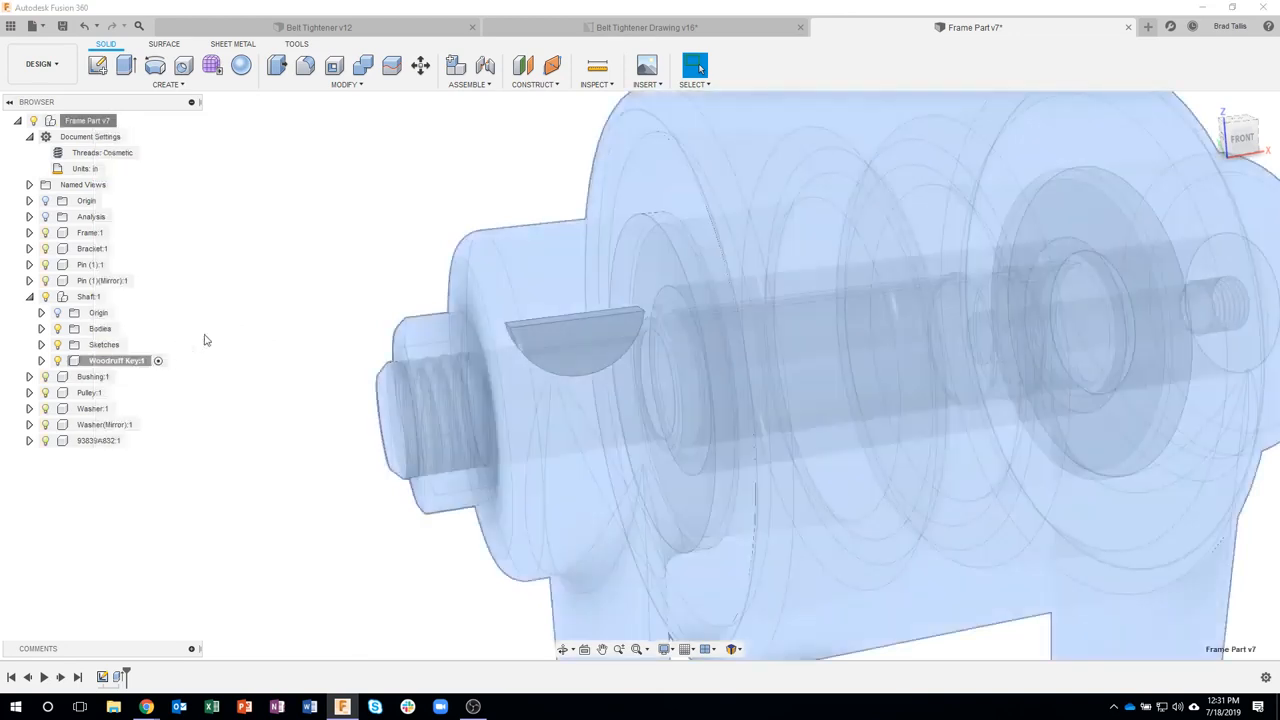
{"action": "left_click", "coordinate": [335, 281]}
{"action": "scroll", "coordinate": [331, 280], "scroll_direction": "down", "scroll_amount": 5}
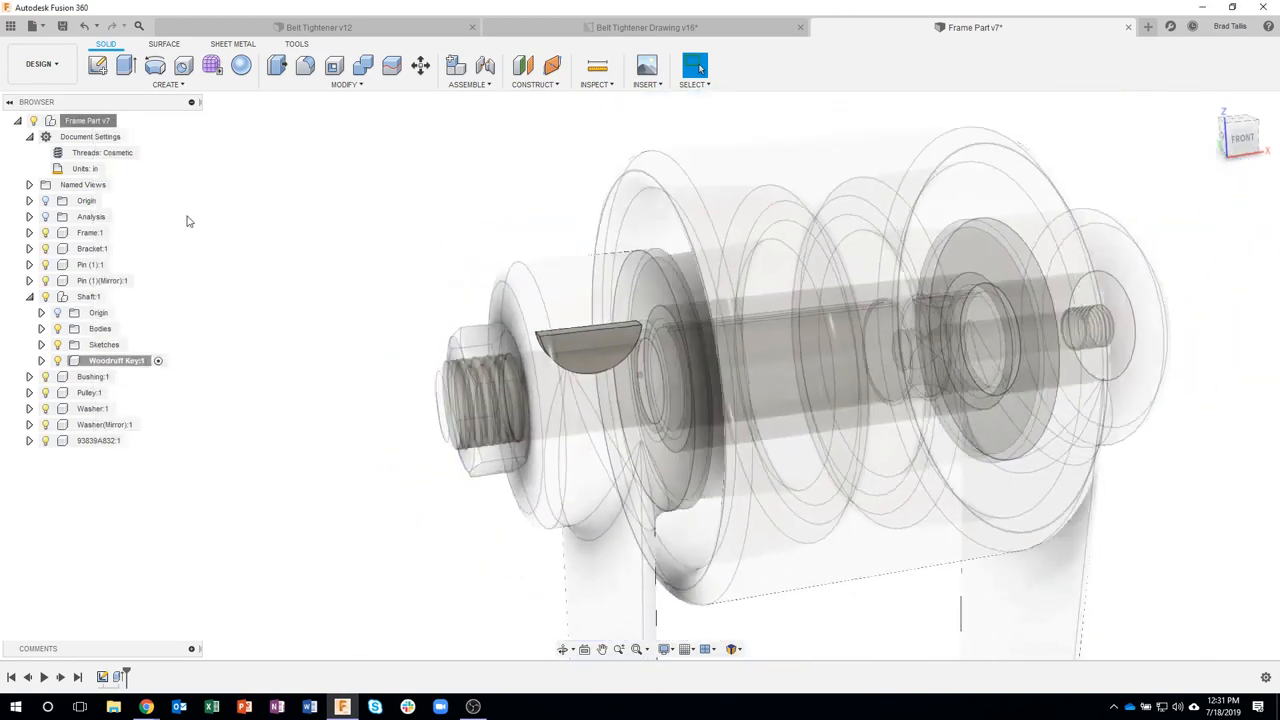
{"action": "left_click", "coordinate": [128, 120]}
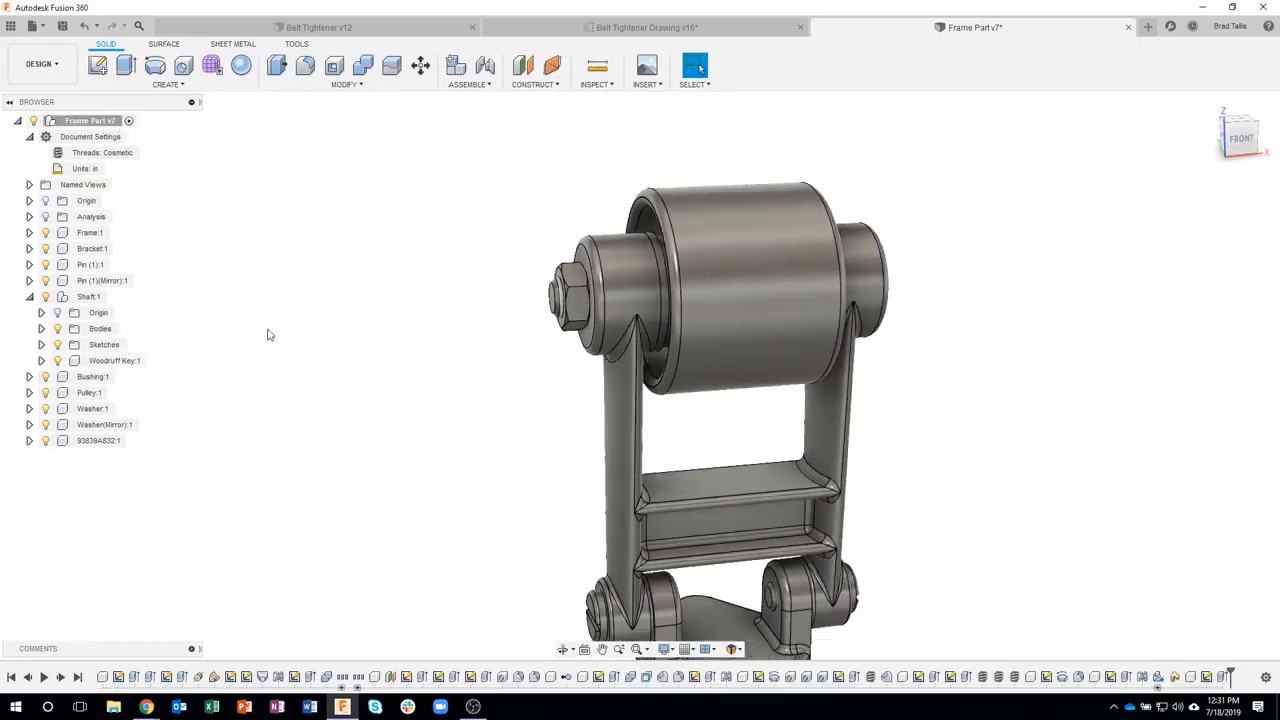
- Check the Woodruff key sheet in the Belt Tightener drawing, return to the Frame Part model and collapse its document settings
{"action": "left_click", "coordinate": [561, 33]}
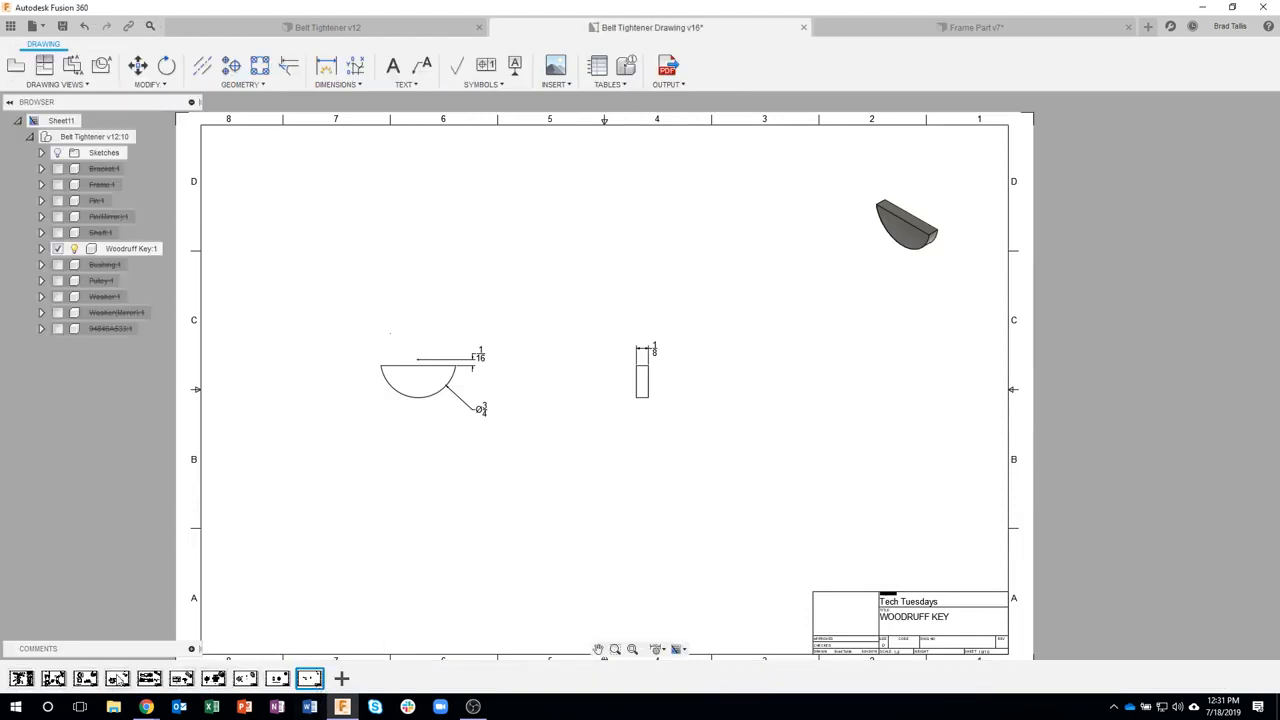
{"action": "left_click", "coordinate": [1010, 26]}
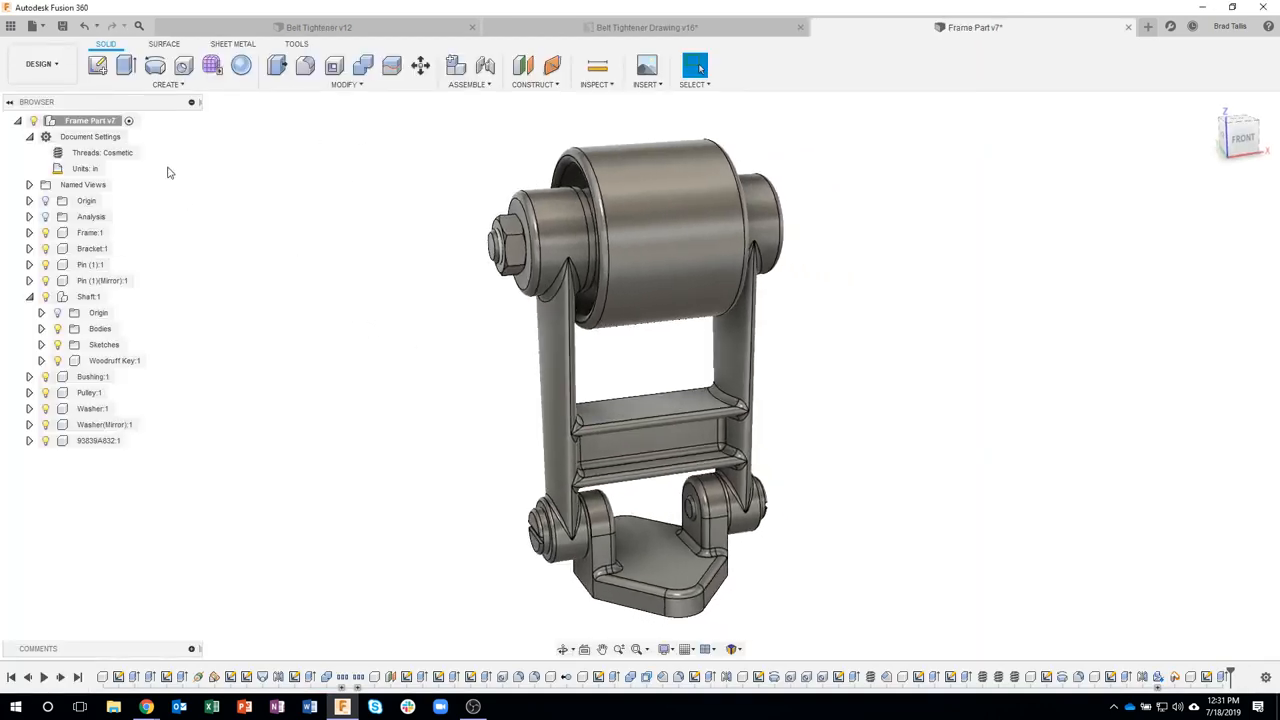
{"action": "left_click", "coordinate": [29, 137]}
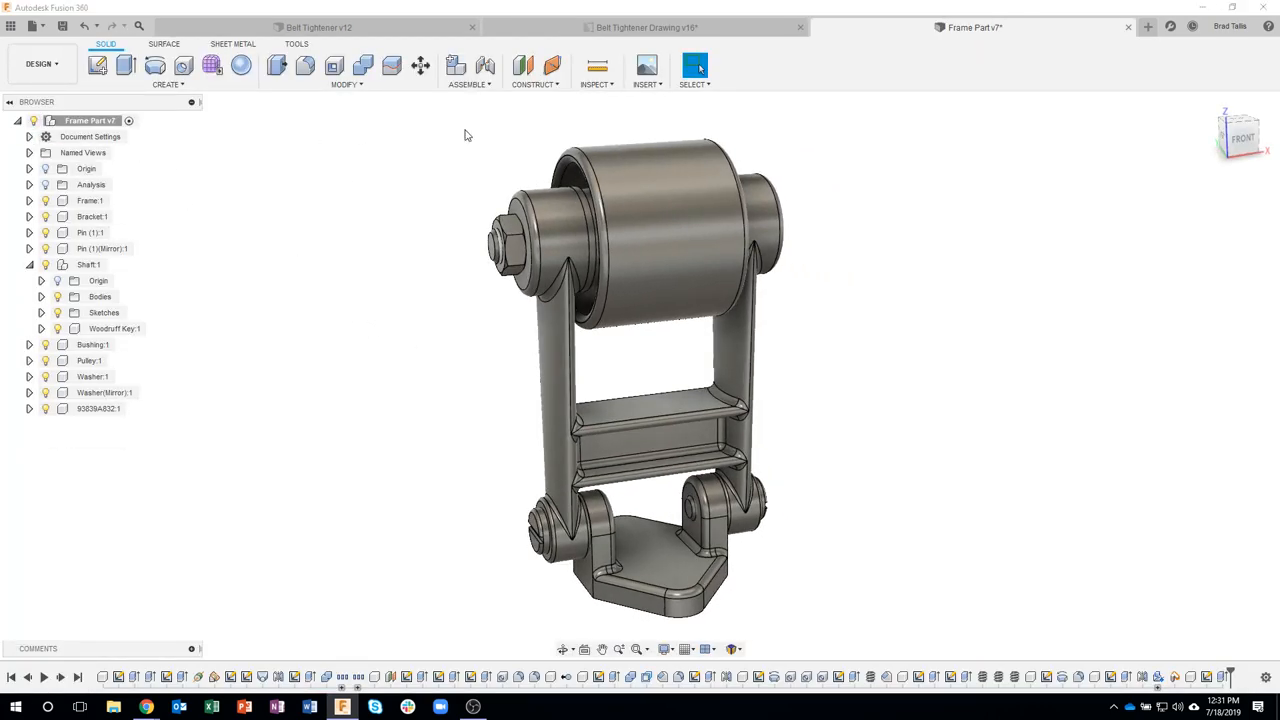
- Start a section analysis of the complete assembly and examine how the two lower pins fit through the frame and bracket
{"action": "left_click", "coordinate": [595, 84]}
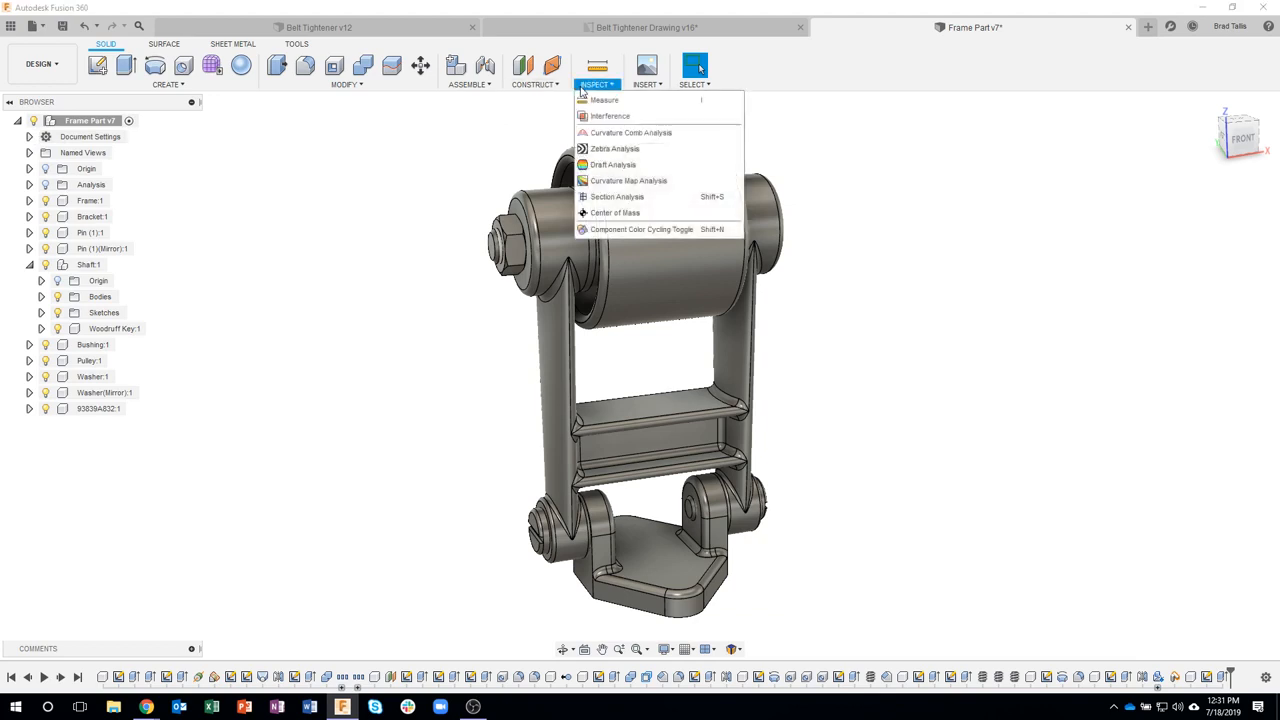
{"action": "left_click", "coordinate": [618, 198]}
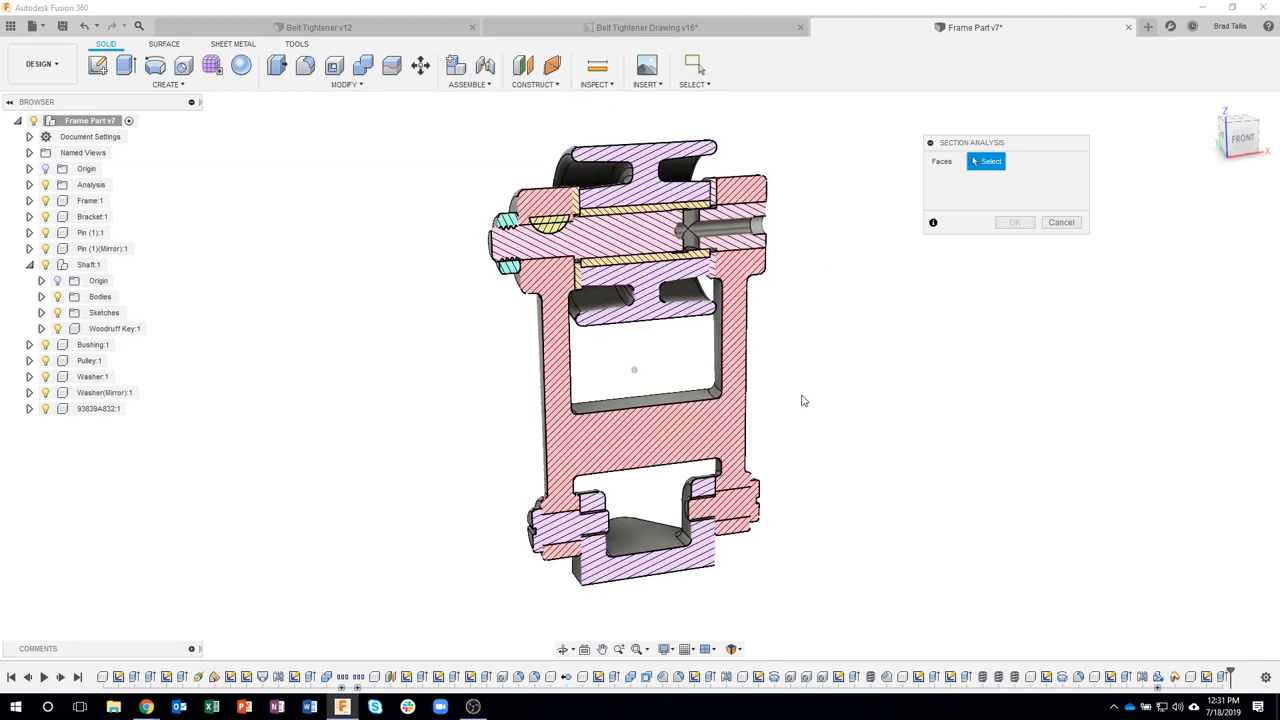
{"action": "scroll", "coordinate": [777, 523], "scroll_direction": "up", "scroll_amount": 5}
{"action": "middle_click_drag", "start_coordinate": [738, 567], "coordinate": [625, 440], "text": "shift"}
{"action": "scroll", "coordinate": [625, 440], "scroll_direction": "up", "scroll_amount": 4}
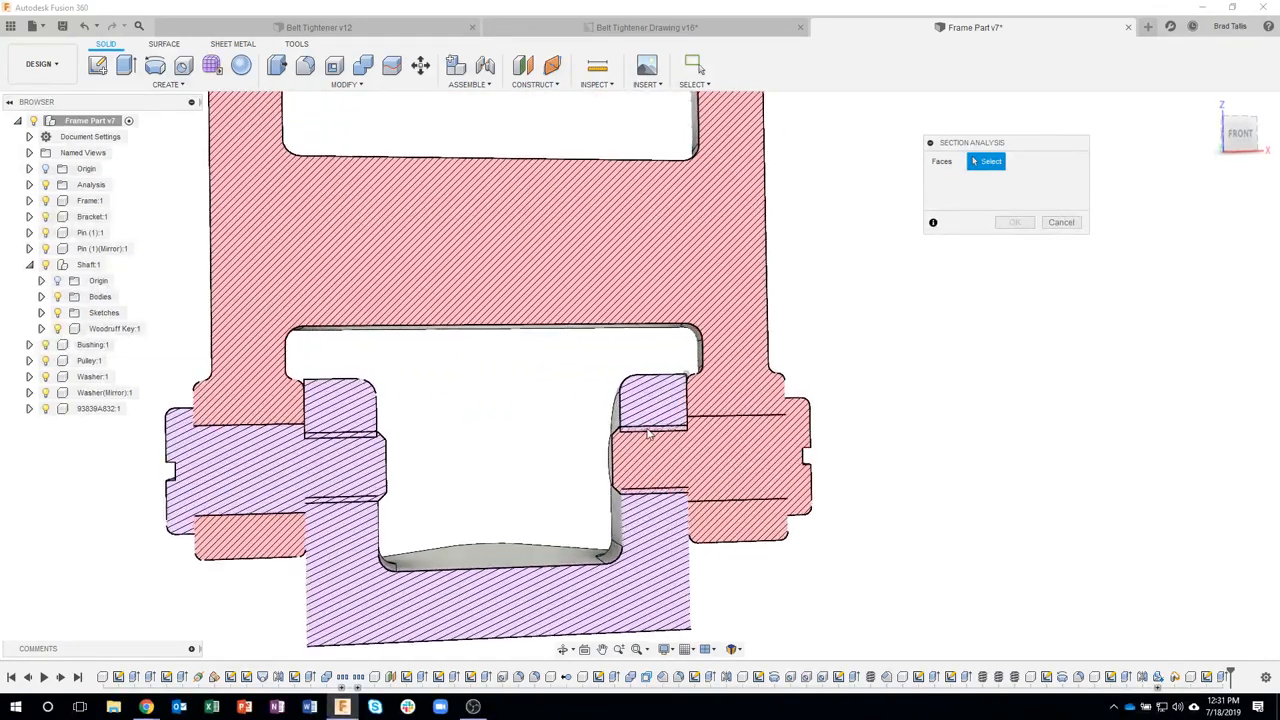
- Examine the section through the pins, shaft and Woodruff key, cancel the hatch face selection and hide the section analysis
{"action": "middle_click_drag", "start_coordinate": [647, 423], "coordinate": [663, 438], "text": "shift"}
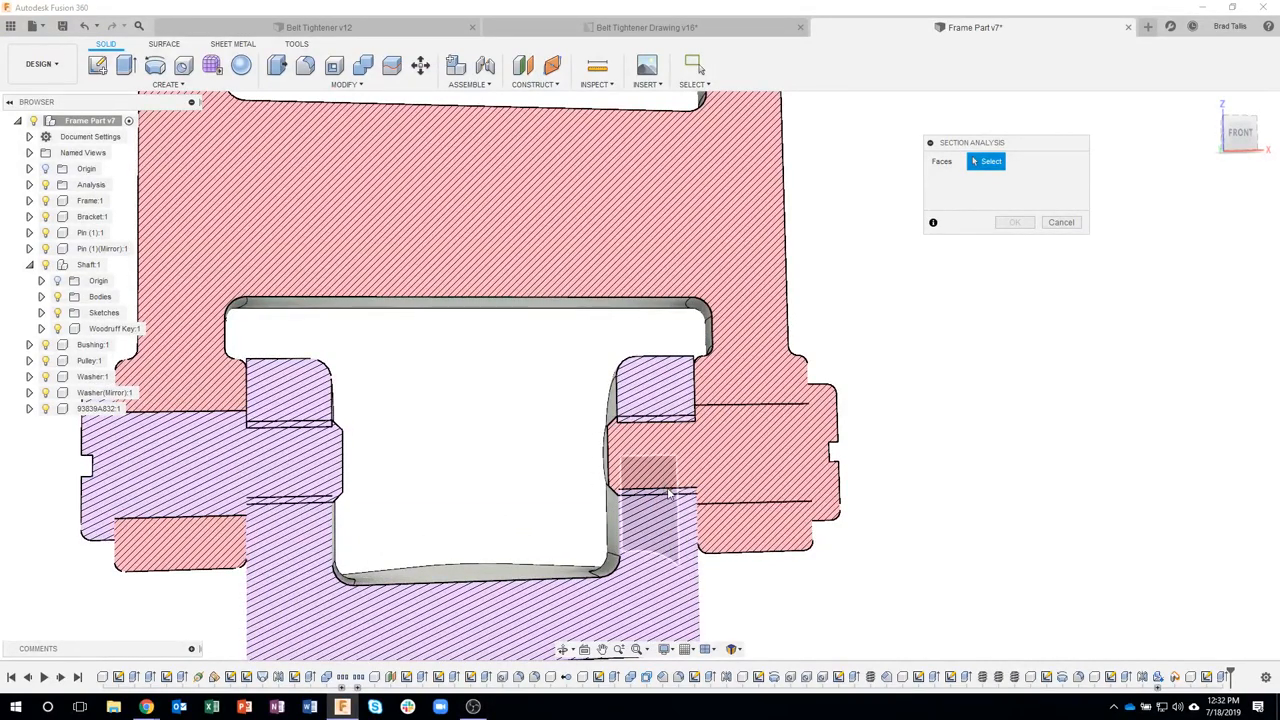
{"action": "middle_click_drag", "start_coordinate": [589, 484], "coordinate": [612, 480], "text": "shift"}
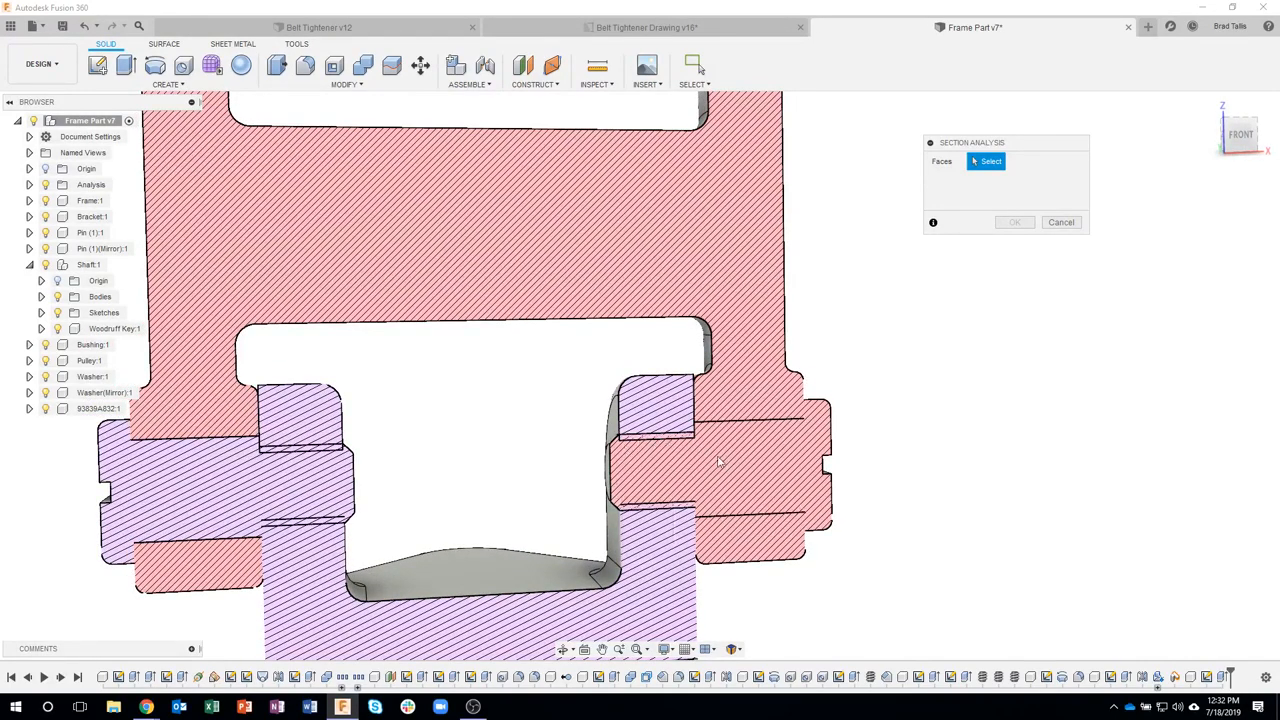
{"action": "scroll", "coordinate": [508, 425], "scroll_direction": "down", "scroll_amount": 4}
{"action": "middle_click_drag", "start_coordinate": [522, 378], "coordinate": [557, 518]}
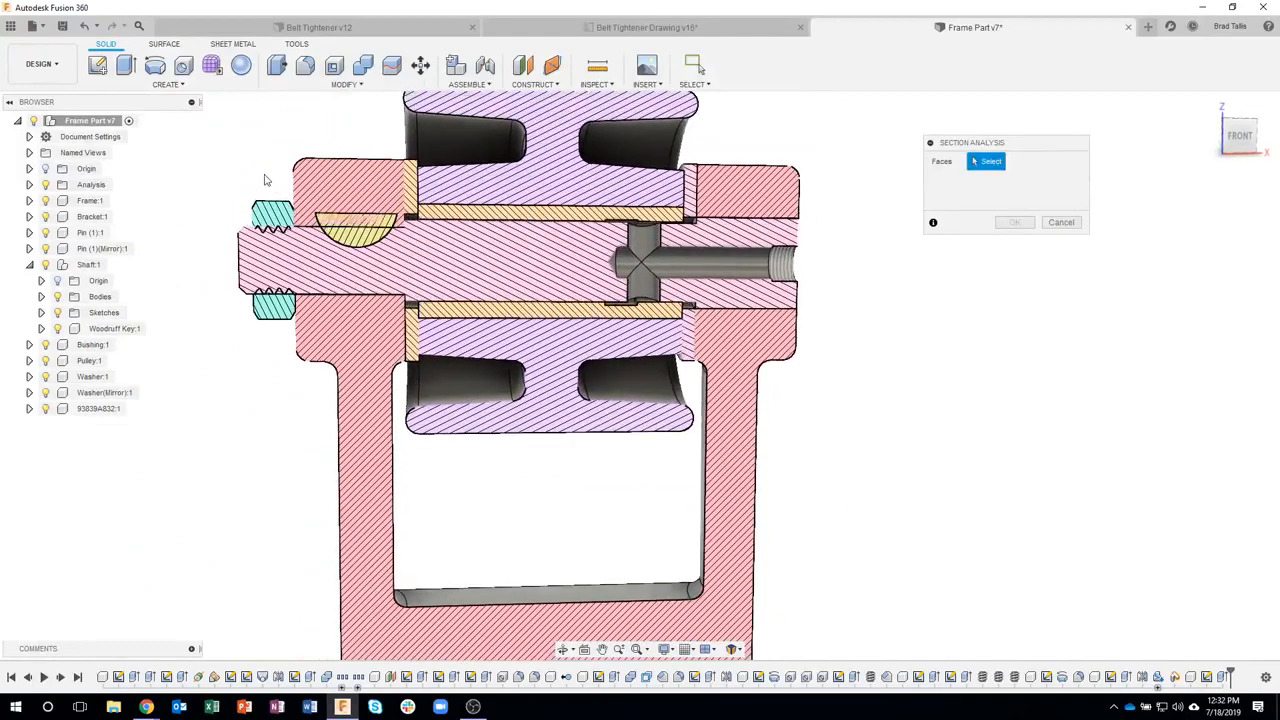
{"action": "scroll", "coordinate": [226, 184], "scroll_direction": "up", "scroll_amount": 4}
{"action": "middle_click_drag", "start_coordinate": [281, 187], "coordinate": [440, 297], "text": "shift"}
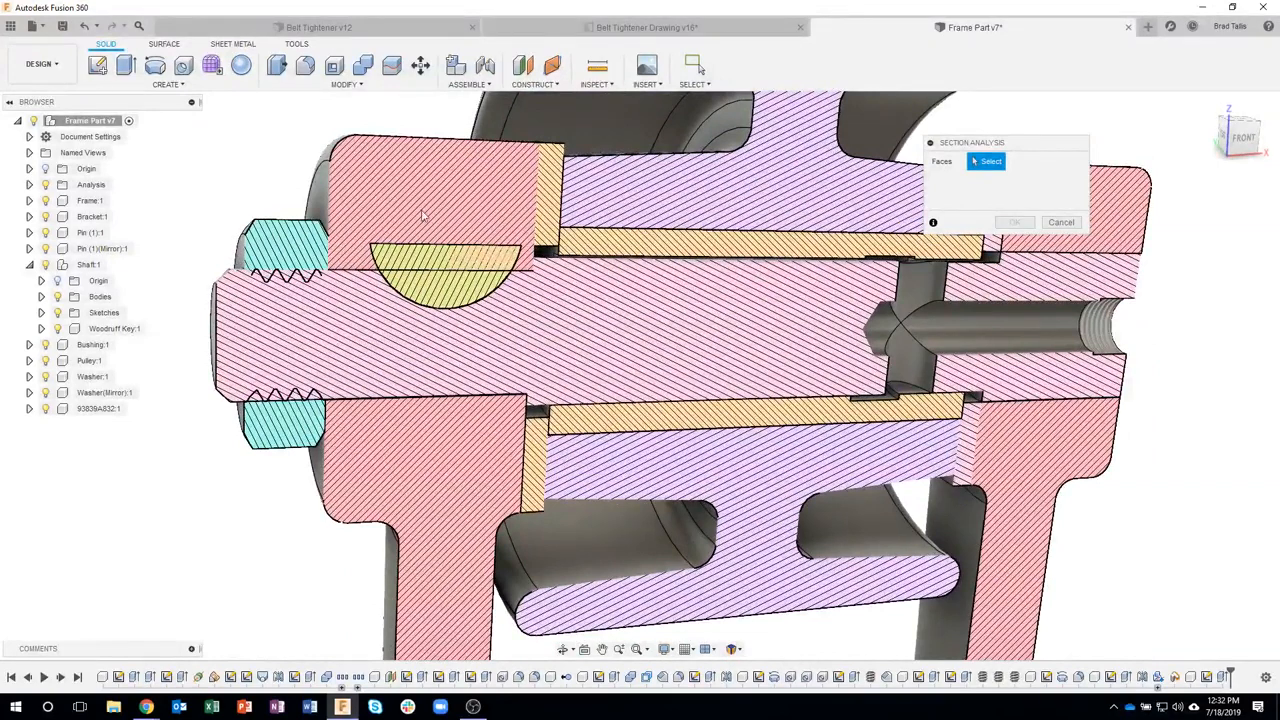
{"action": "middle_click_drag", "start_coordinate": [610, 204], "coordinate": [1054, 224], "text": "shift"}
{"action": "left_click", "coordinate": [1060, 222]}
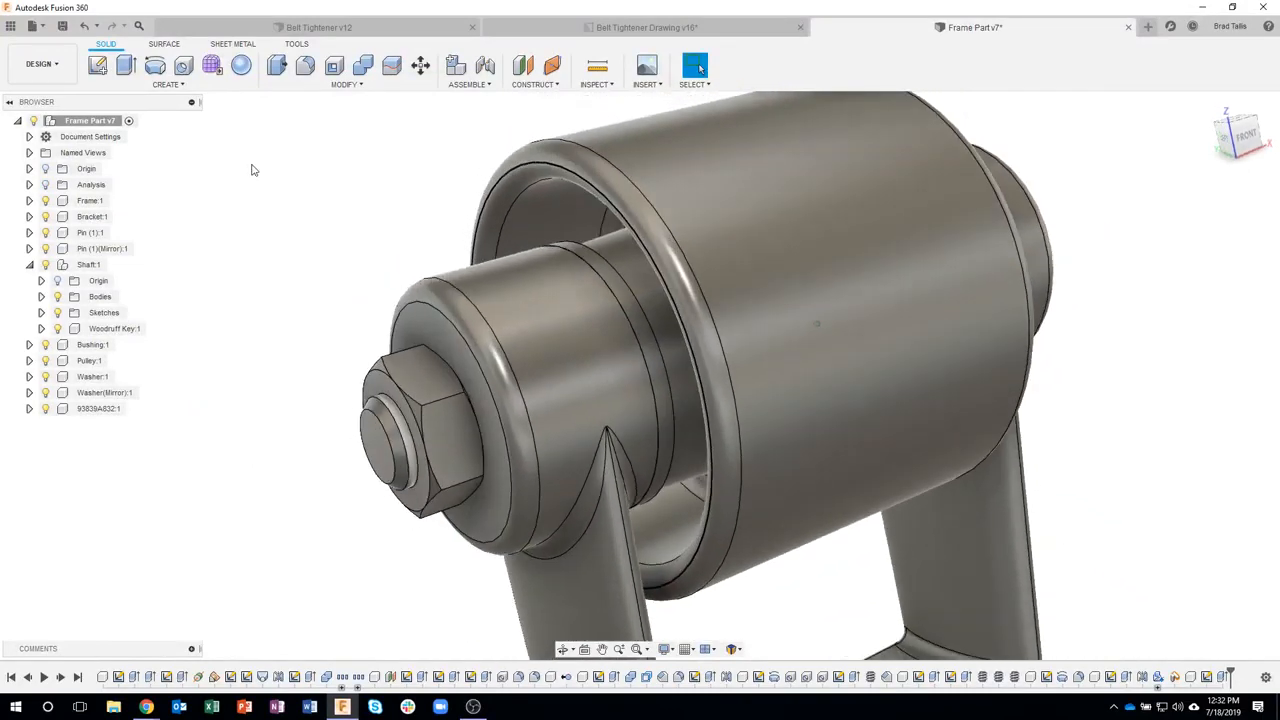
- Collapse the Shaft component and hide the Pulley, Washer, Washer(Mirror) and Bushing components
{"action": "left_click", "coordinate": [29, 265]}
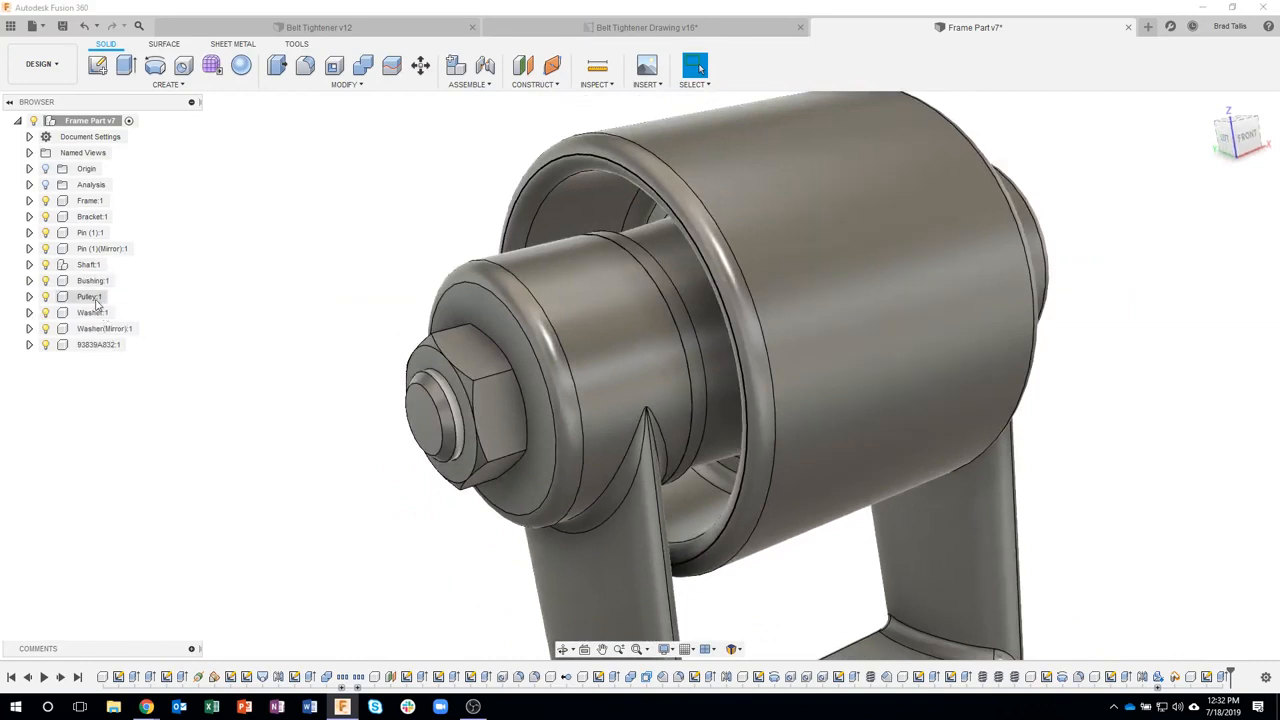
{"action": "left_click", "coordinate": [45, 297]}
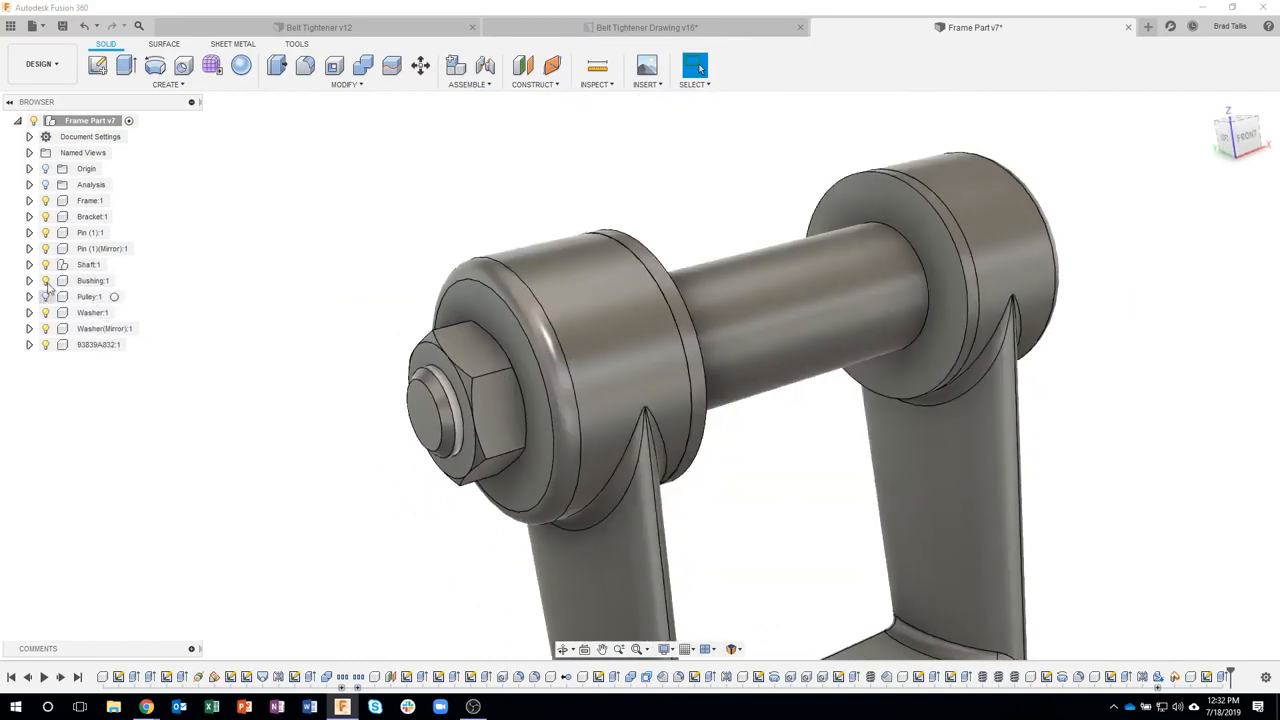
{"action": "left_click", "coordinate": [47, 313]}
{"action": "left_click", "coordinate": [47, 329]}
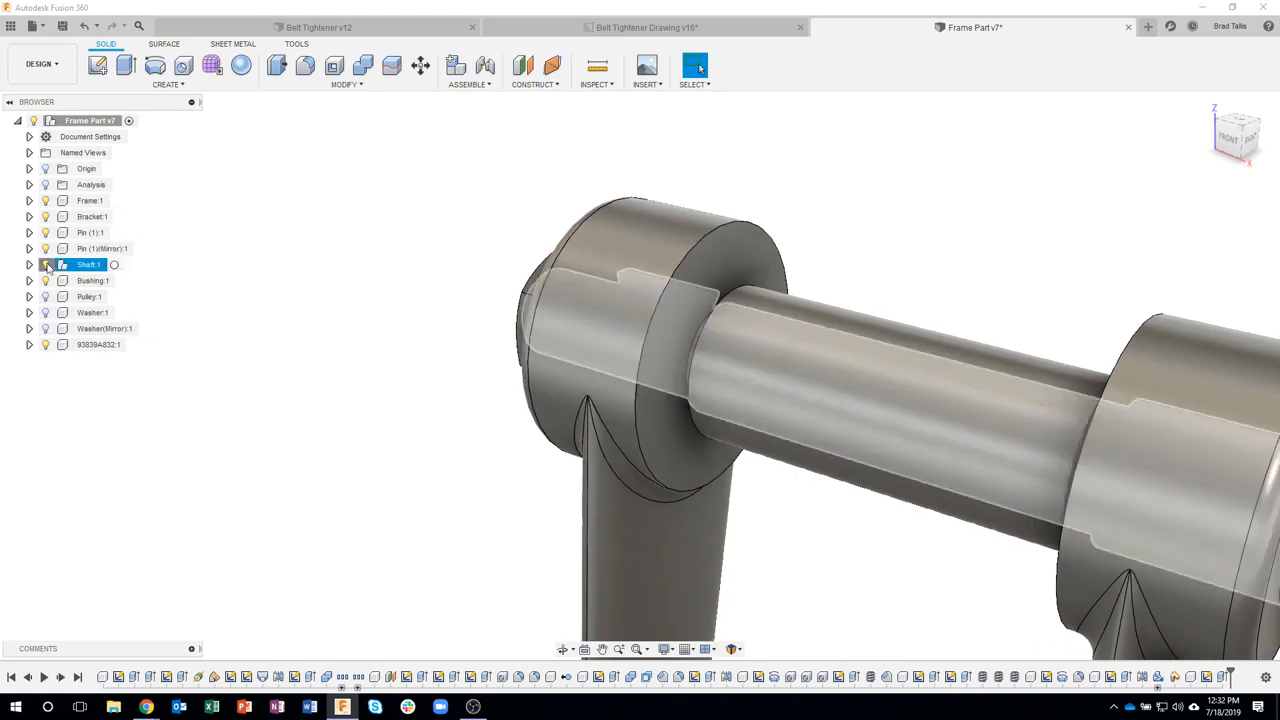
{"action": "left_click", "coordinate": [46, 265]}
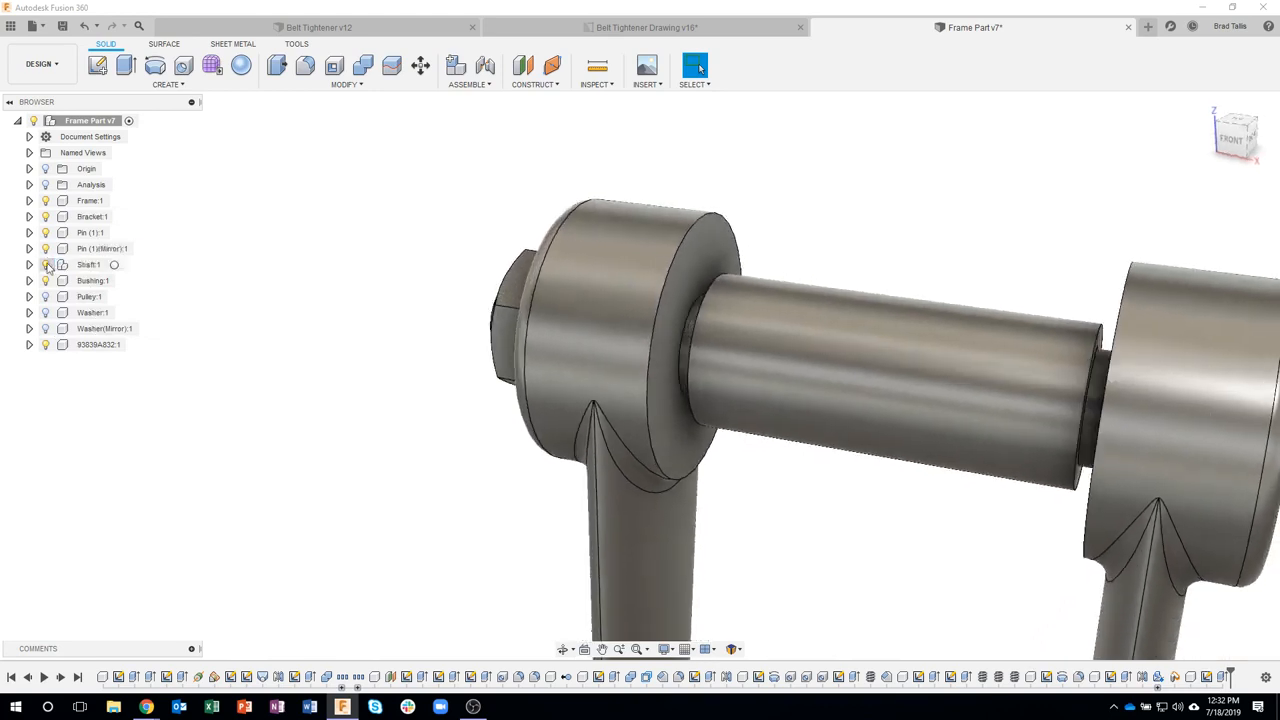
{"action": "left_click", "coordinate": [946, 336]}
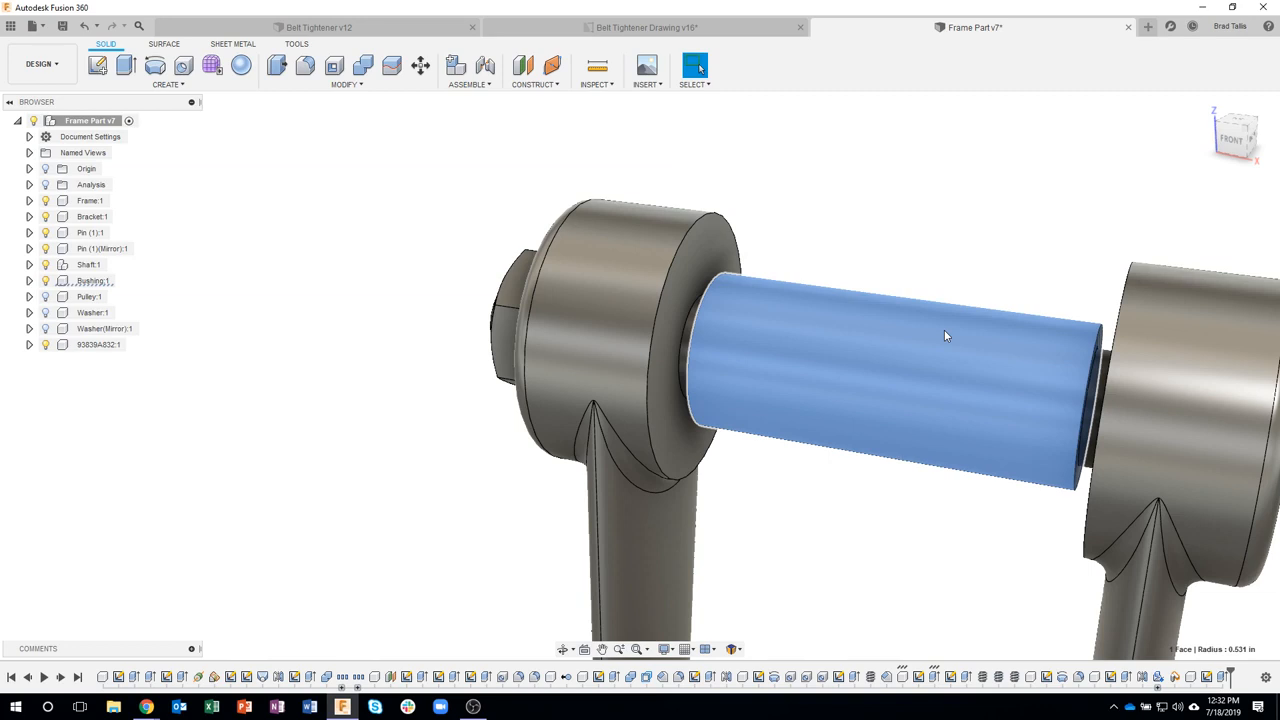
{"action": "left_click", "coordinate": [45, 281]}
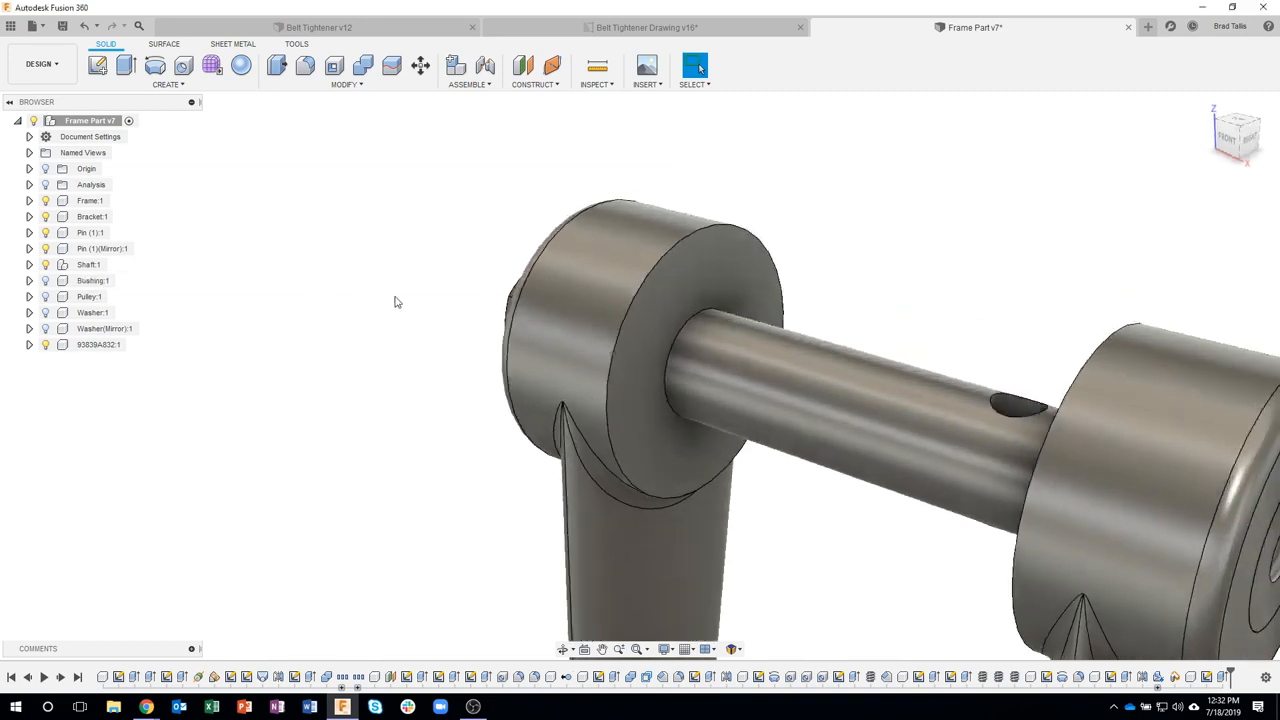
- Hide the nut component 93839A832 and temporarily hide the Frame to inspect the key on the shaft
{"action": "scroll", "coordinate": [746, 291], "scroll_direction": "up", "scroll_amount": 5}
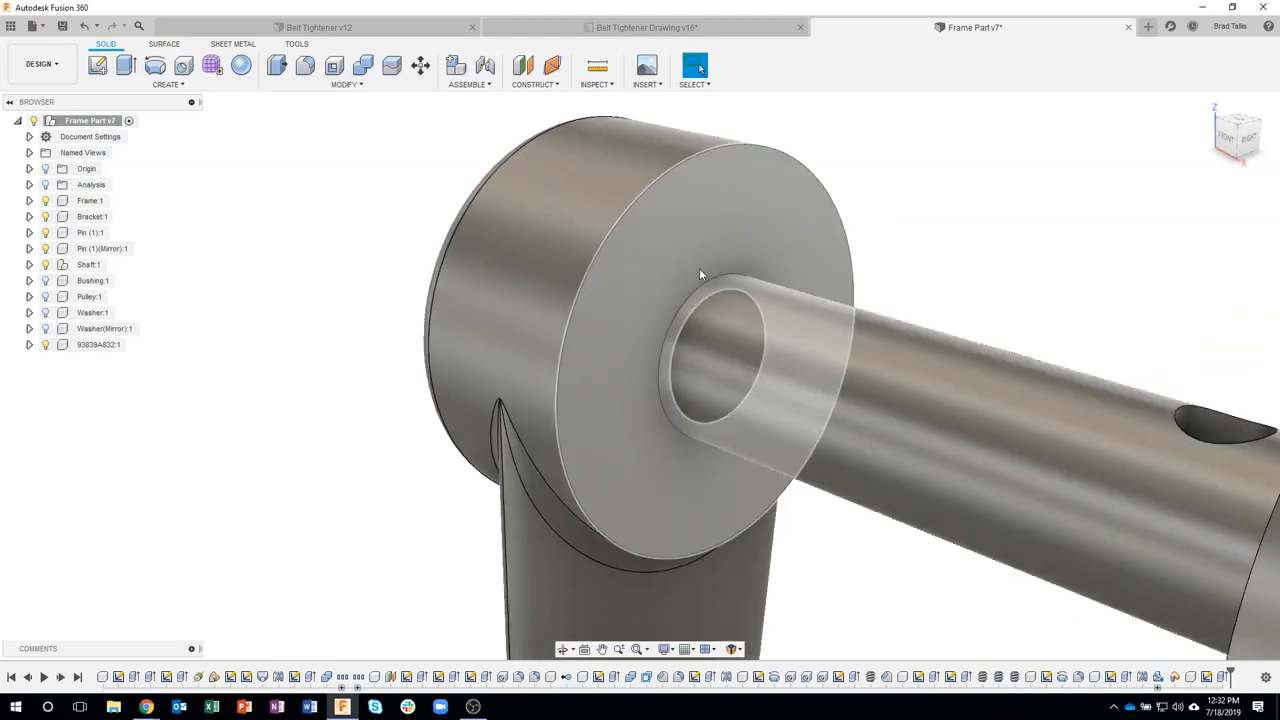
{"action": "middle_click_drag", "start_coordinate": [697, 263], "coordinate": [45, 346], "text": "shift"}
{"action": "left_click", "coordinate": [45, 345]}
{"action": "middle_click_drag", "start_coordinate": [480, 330], "coordinate": [509, 300], "text": "shift"}
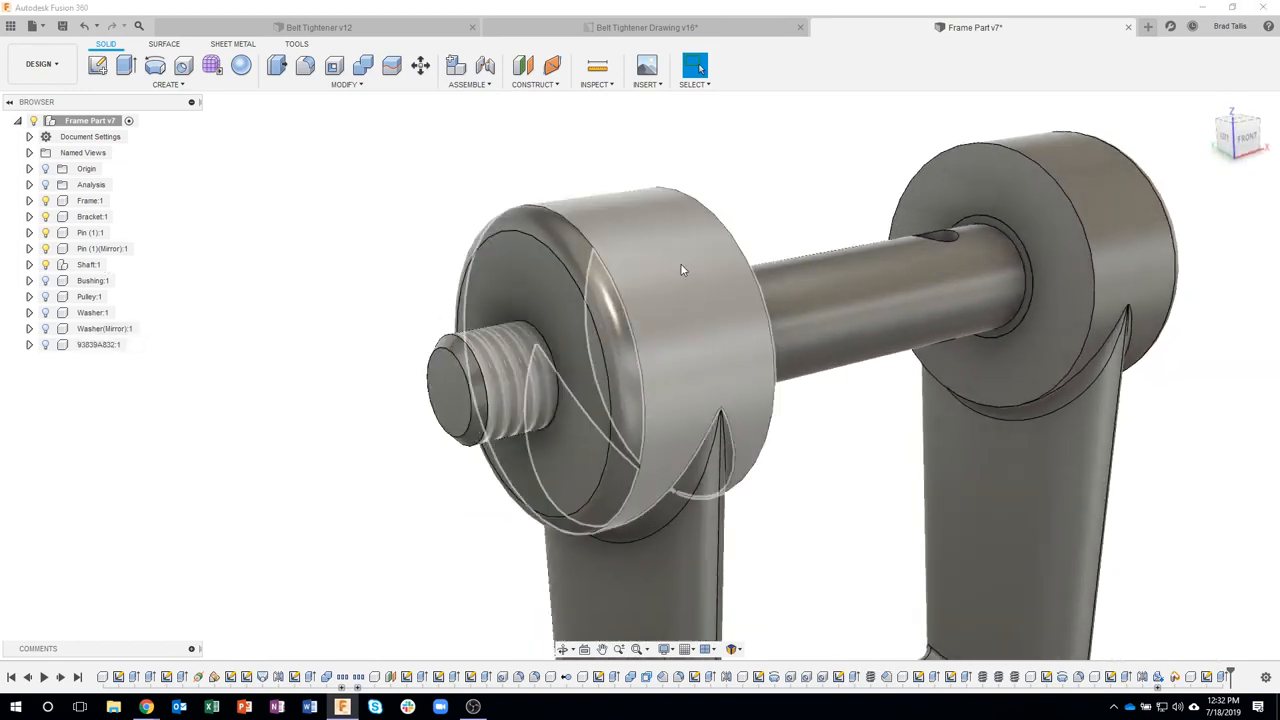
{"action": "middle_click_drag", "start_coordinate": [247, 334], "coordinate": [209, 288], "text": "shift"}
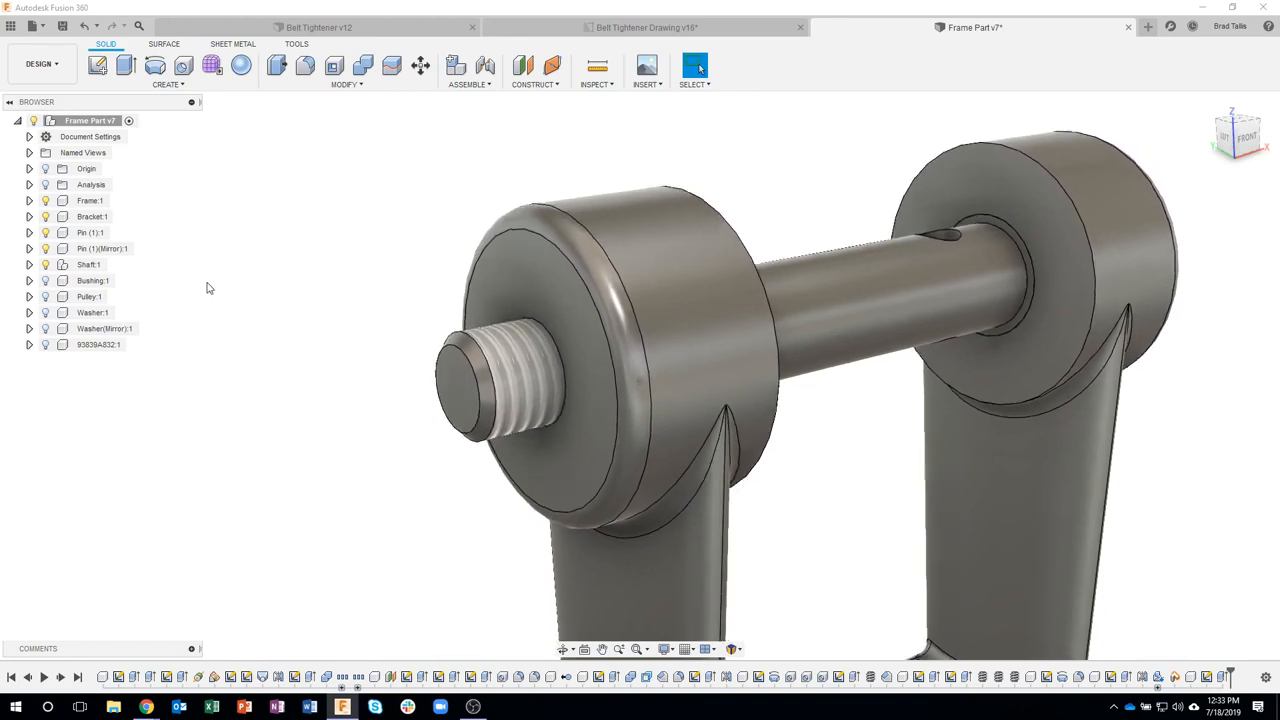
{"action": "left_click", "coordinate": [45, 200]}
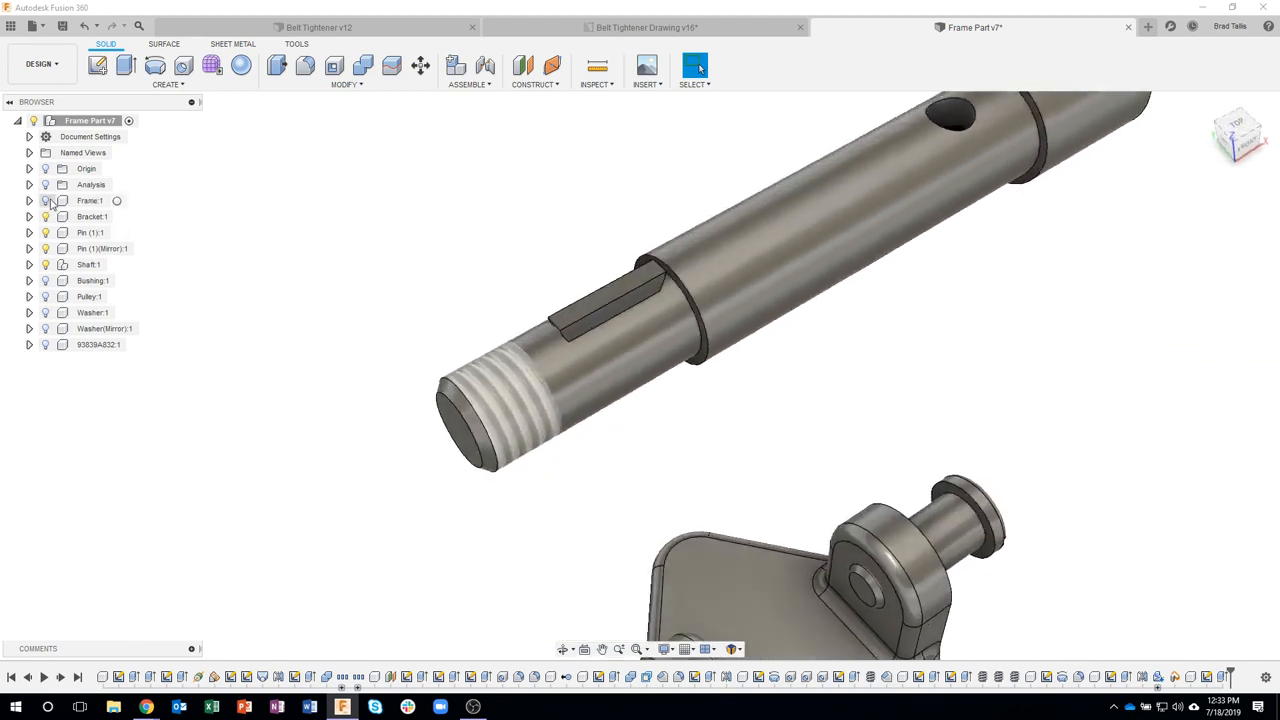
{"action": "left_click", "coordinate": [45, 200]}
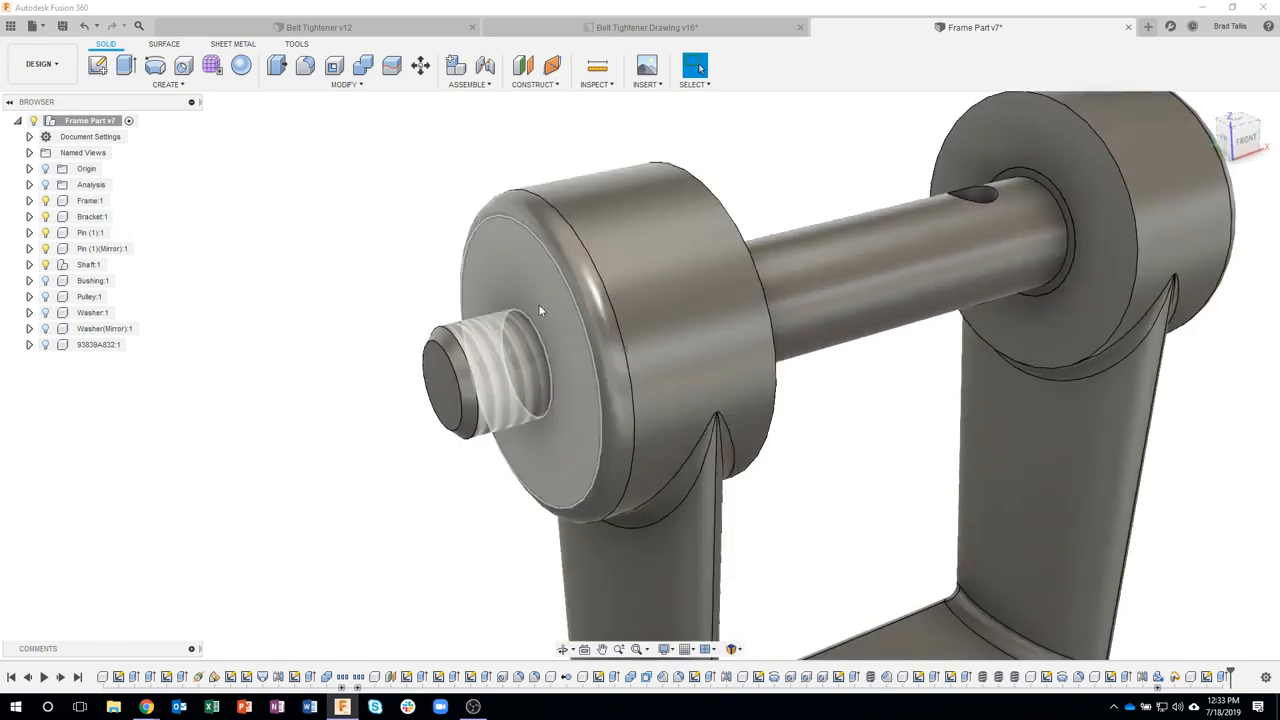
- Look up the keyway size on the FRAME sheet of the Belt Tightener drawing and return to the Frame Part model
{"action": "left_click", "coordinate": [598, 28]}
{"action": "left_click", "coordinate": [85, 678]}
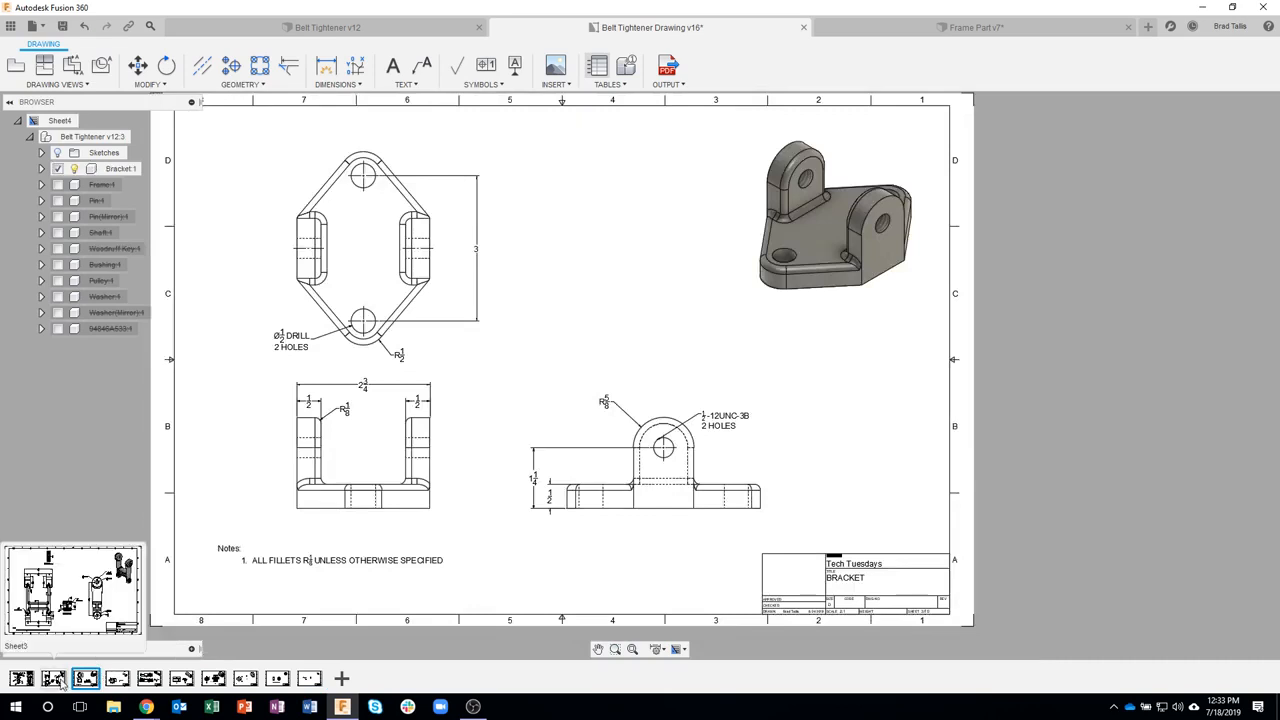
{"action": "left_click", "coordinate": [56, 680]}
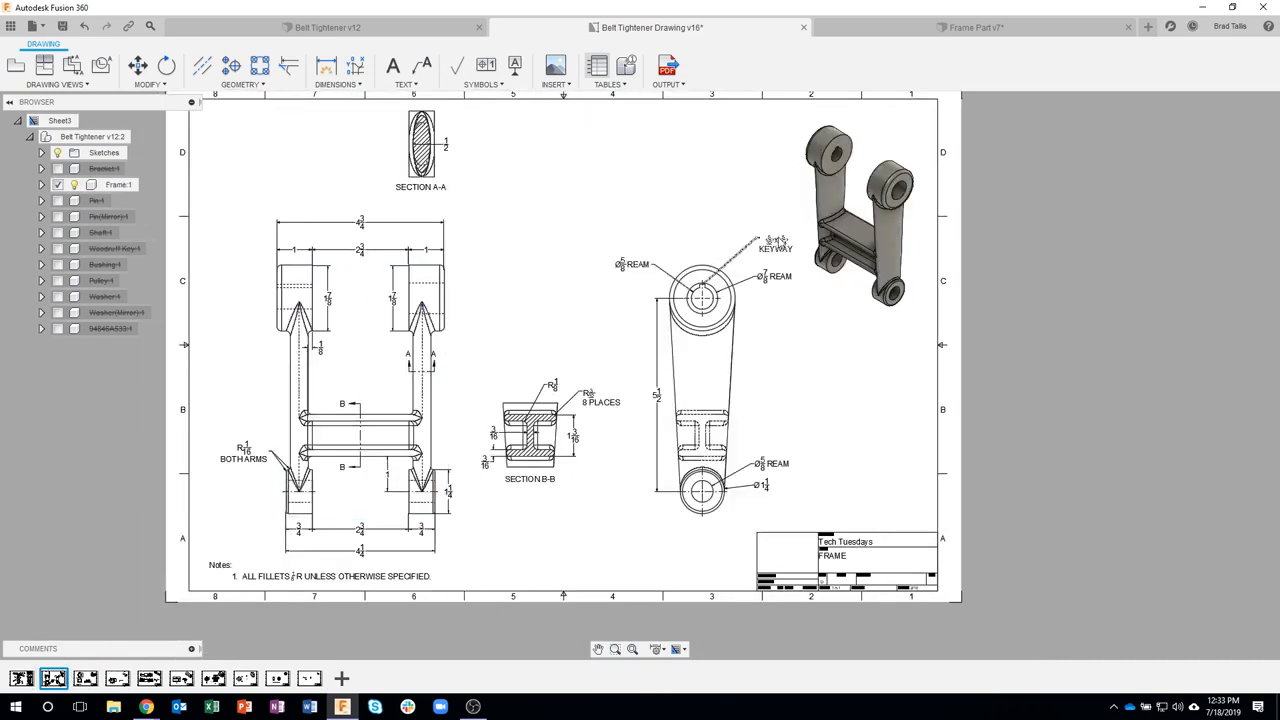
{"action": "scroll", "coordinate": [760, 282], "scroll_direction": "up", "scroll_amount": 5}
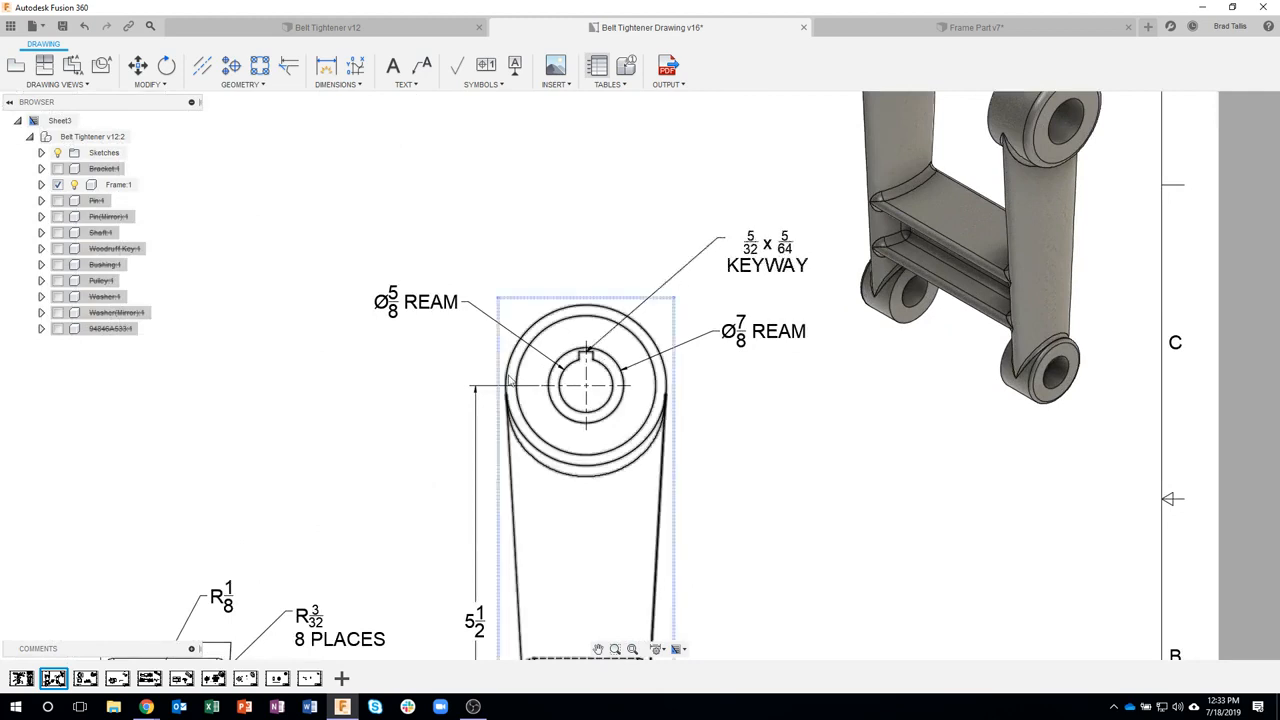
{"action": "scroll", "coordinate": [322, 478], "scroll_direction": "down", "scroll_amount": 4}
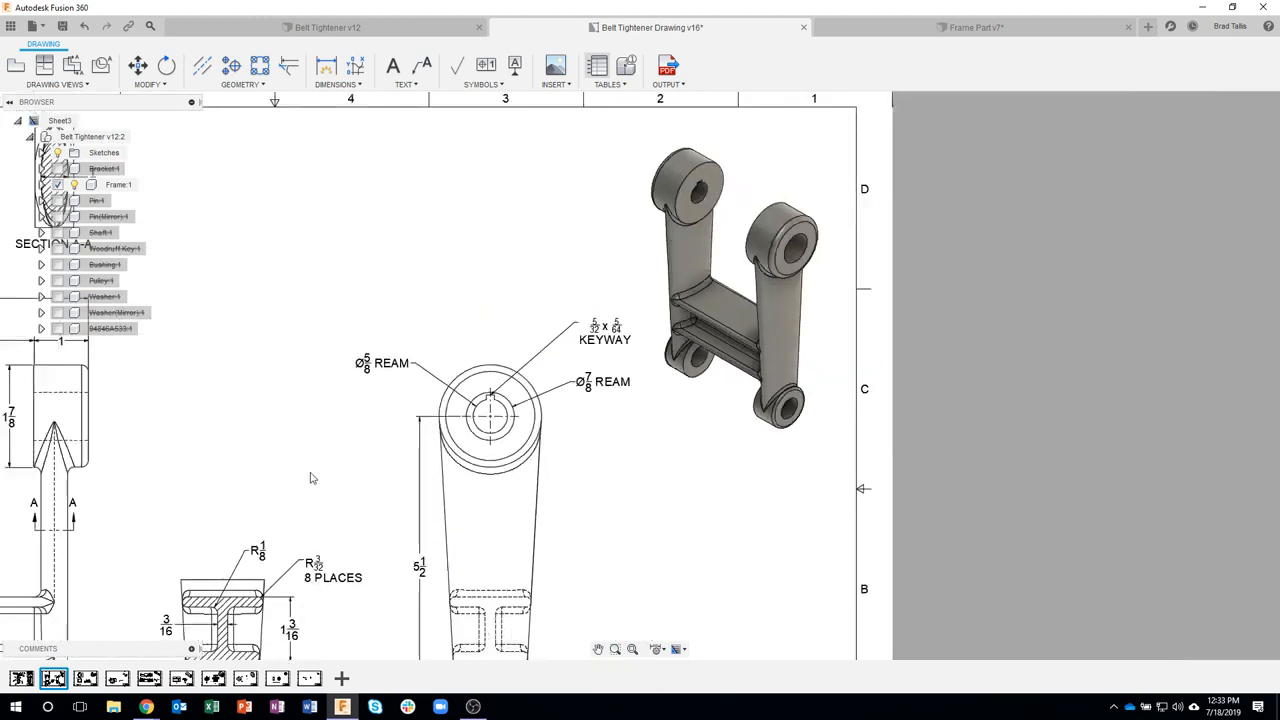
{"action": "scroll", "coordinate": [634, 337], "scroll_direction": "up", "scroll_amount": 2}
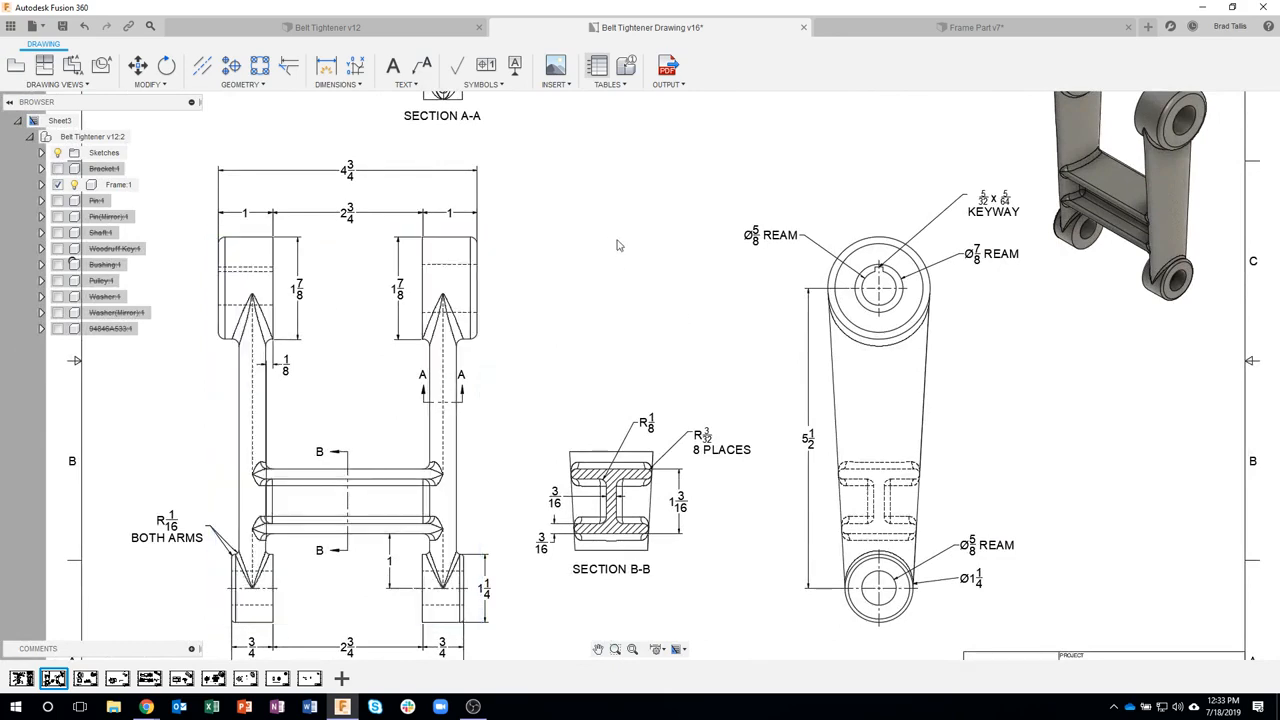
{"action": "left_click", "coordinate": [955, 33]}
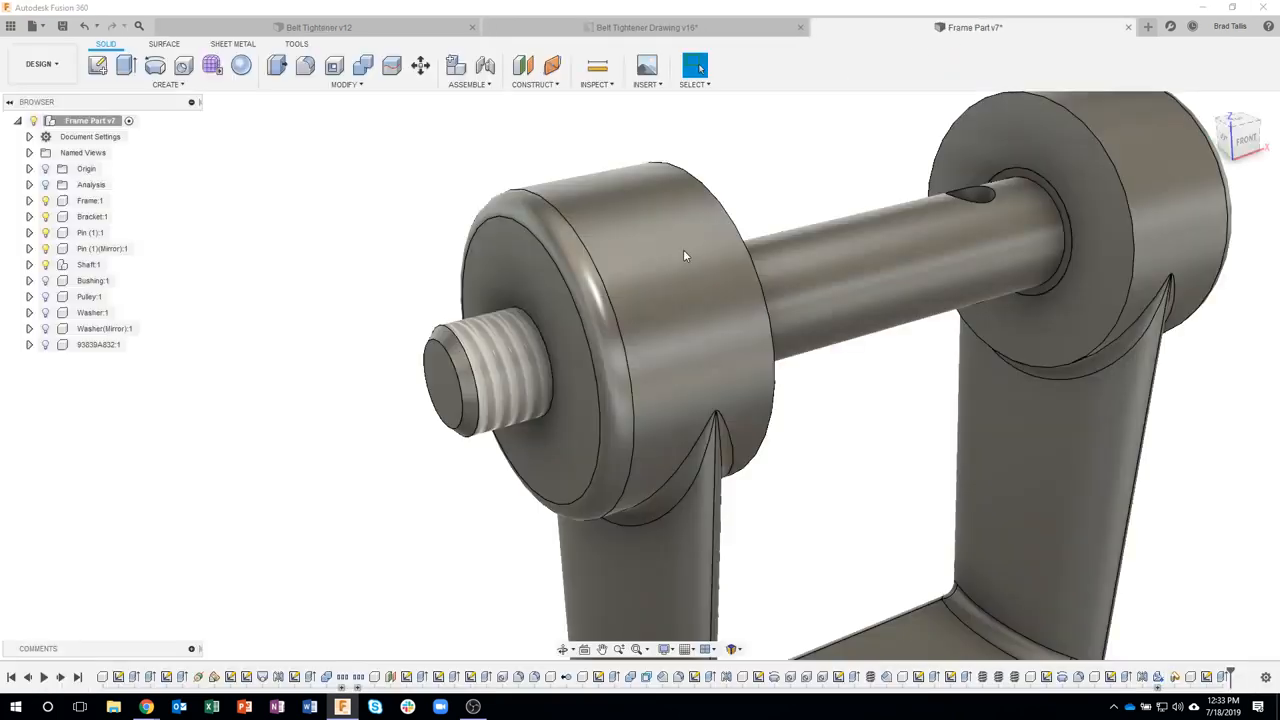
- Turn on the section analysis to check where the Woodruff key meets the frame, and turn it off again
{"action": "scroll", "coordinate": [874, 421], "scroll_direction": "down", "scroll_amount": 4}
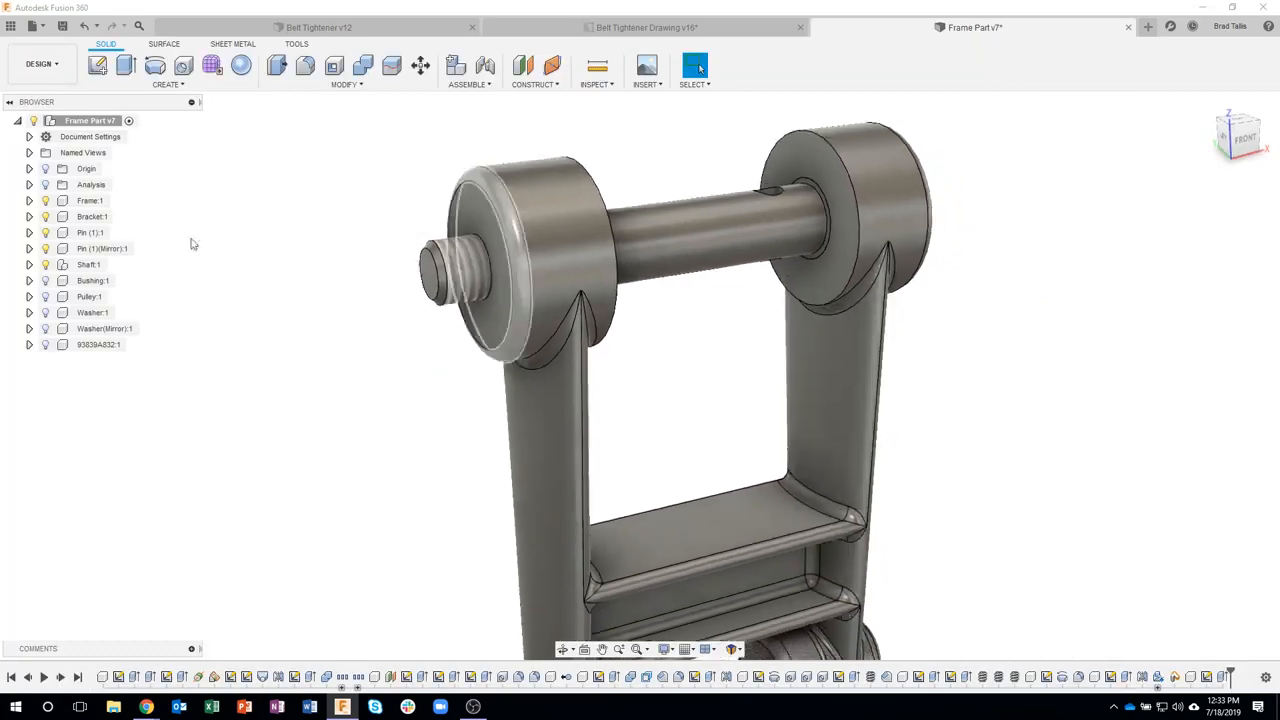
{"action": "left_click", "coordinate": [45, 185]}
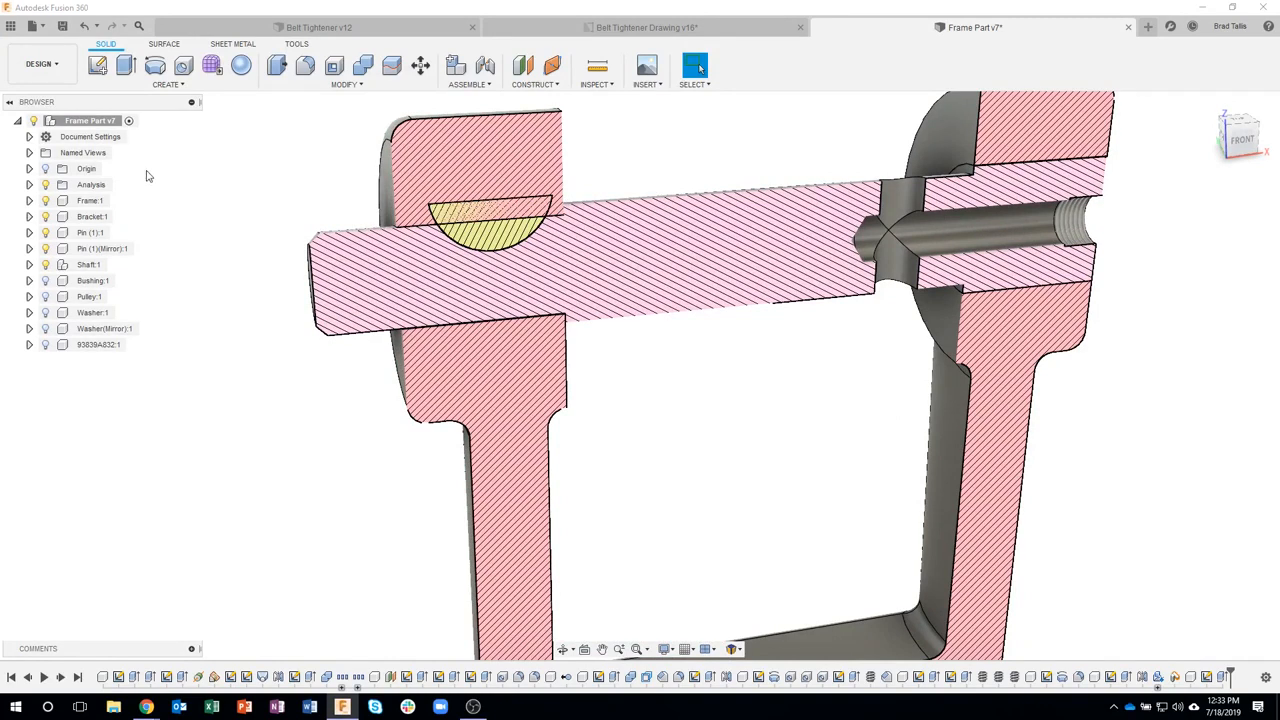
{"action": "left_click", "coordinate": [46, 185]}
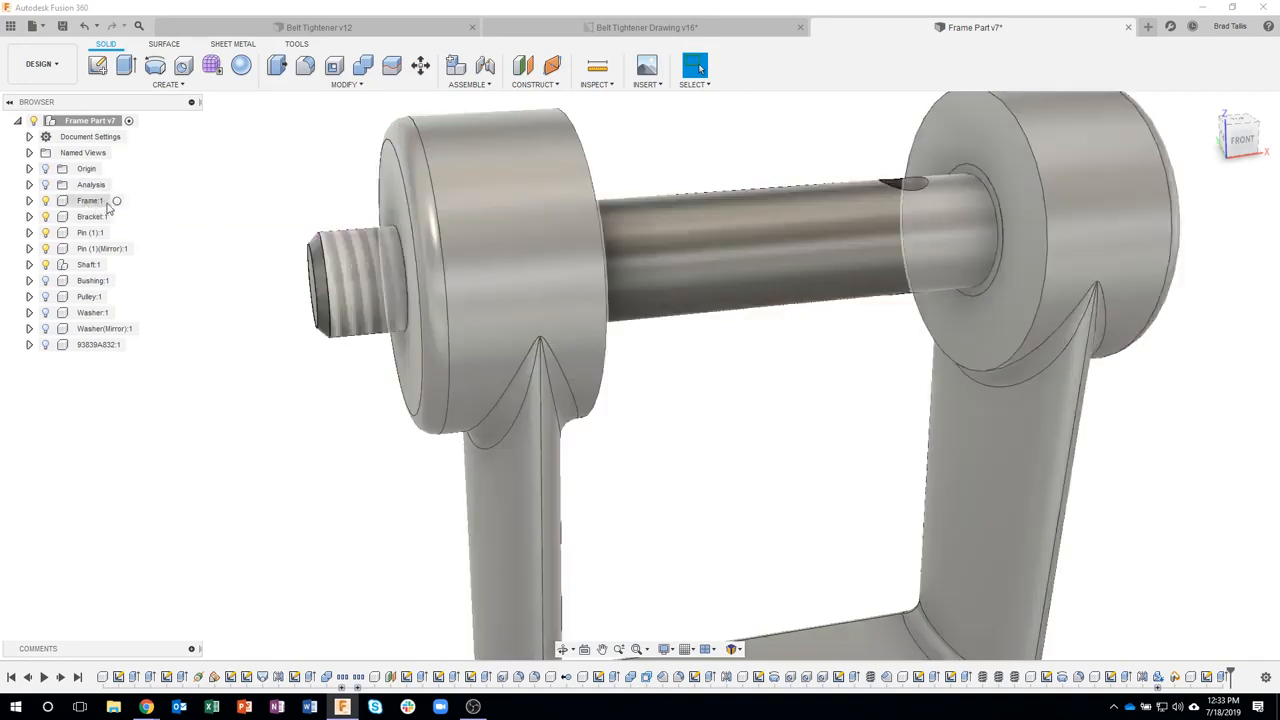
- Activate the Frame component and isolate it from the rest of the assembly
{"action": "left_click", "coordinate": [119, 201]}
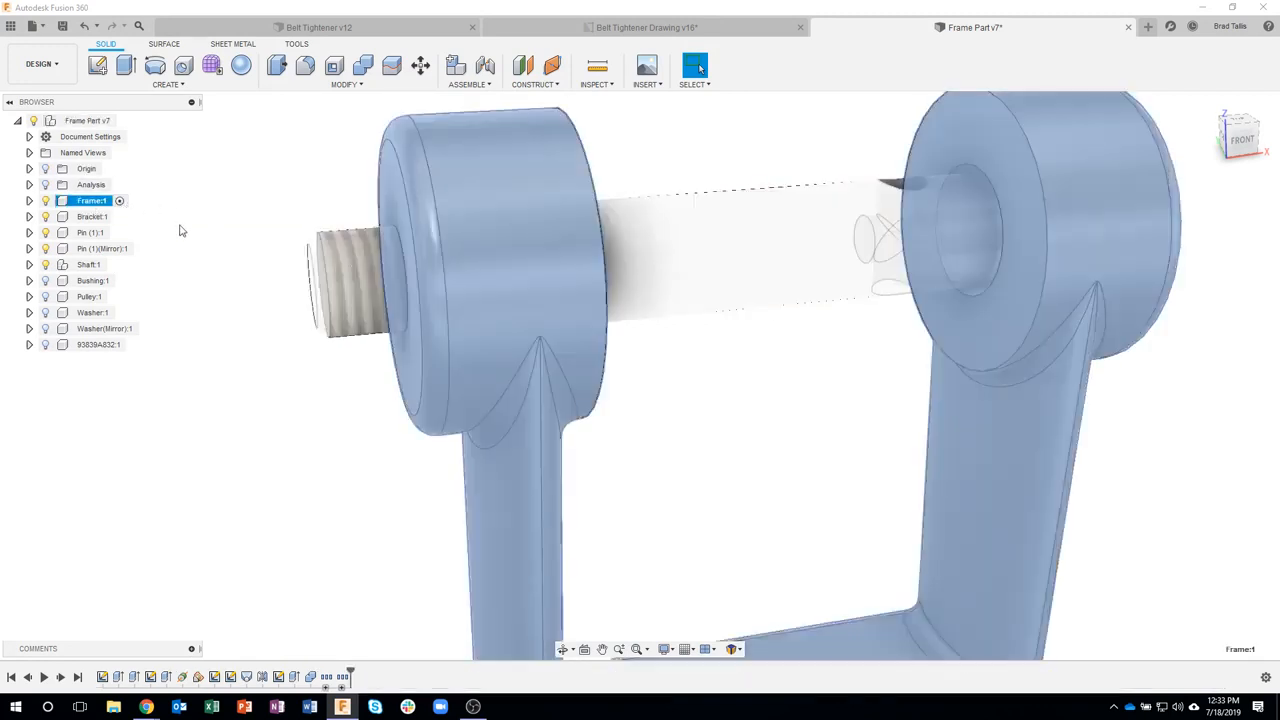
{"action": "right_click", "coordinate": [90, 202]}
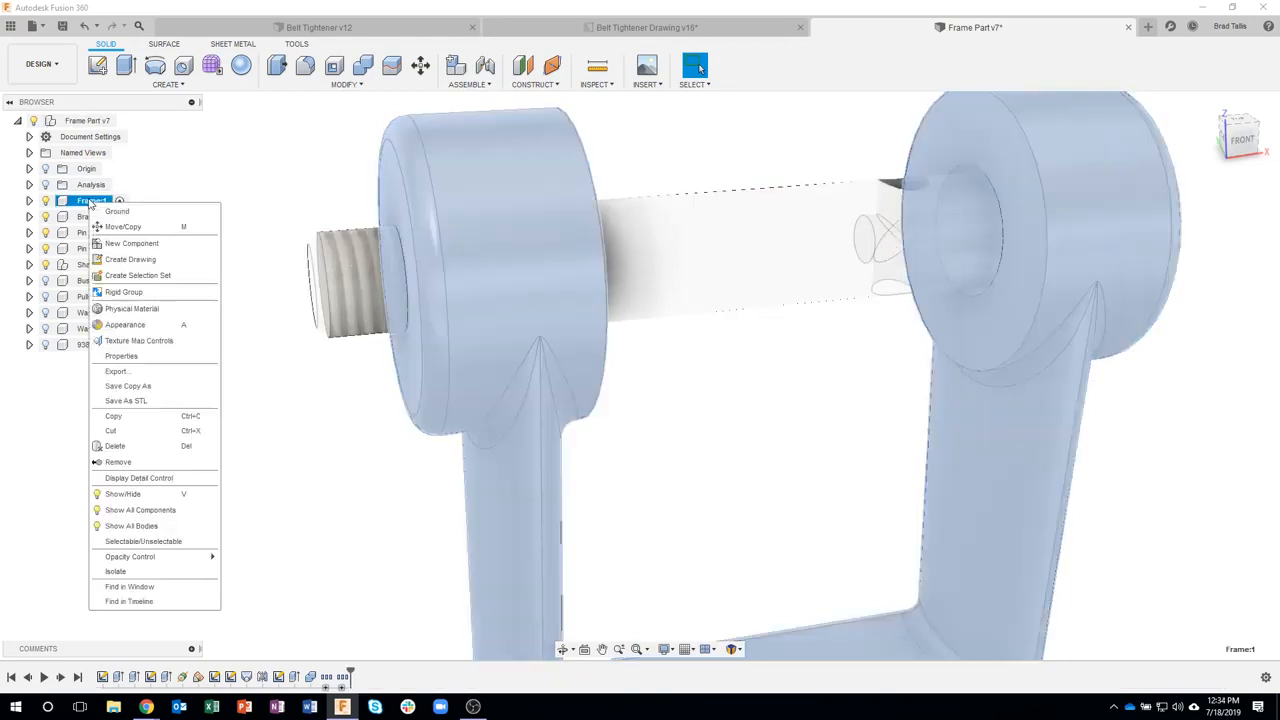
{"action": "left_click", "coordinate": [158, 572]}
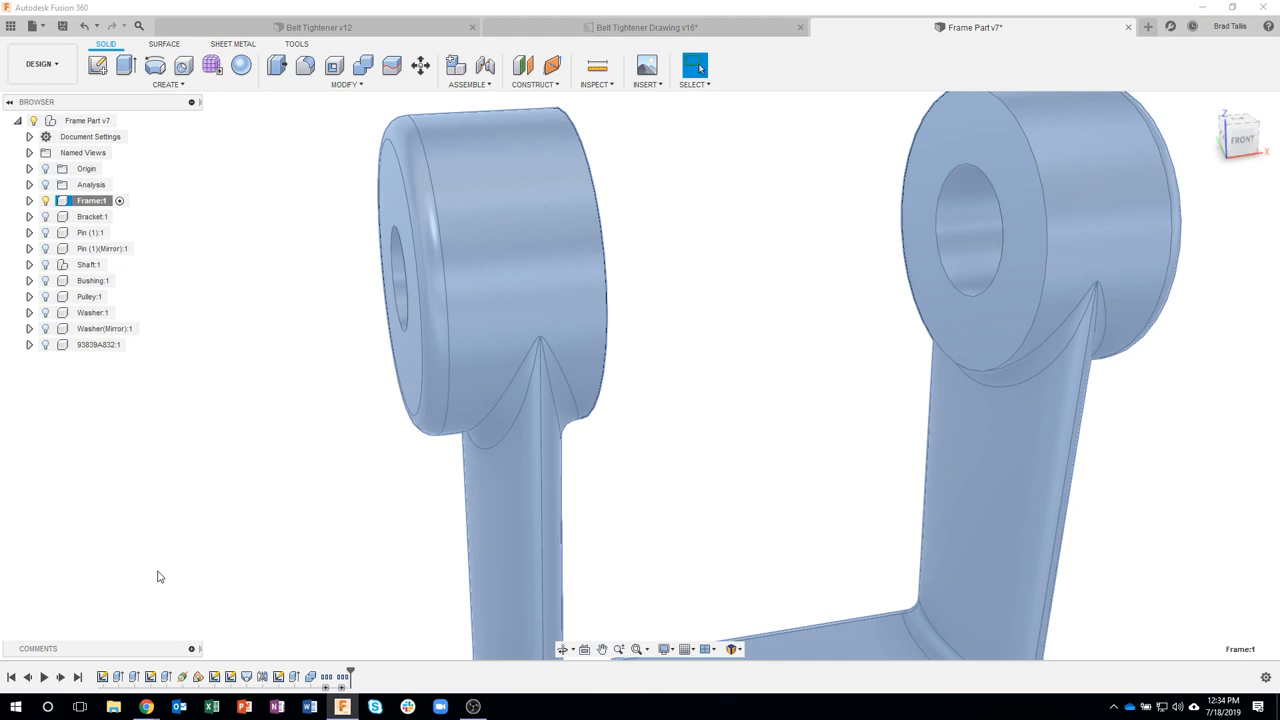
- Create a sketch on the inner flat face of the frame's upper boss with the smaller hole
{"action": "middle_click_drag", "start_coordinate": [629, 434], "coordinate": [557, 188], "text": "shift"}
{"action": "scroll", "coordinate": [437, 262], "scroll_direction": "up", "scroll_amount": 2}
{"action": "middle_click_drag", "start_coordinate": [437, 262], "coordinate": [600, 224], "text": "shift"}
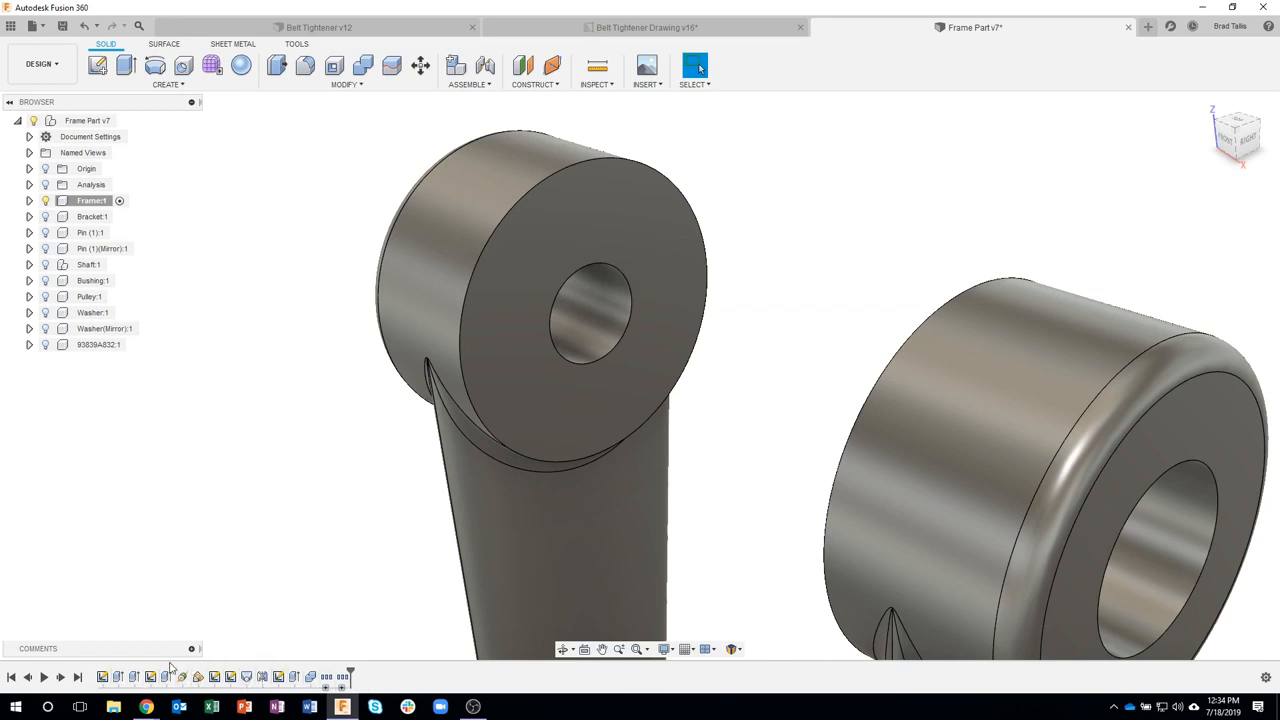
{"action": "right_click", "coordinate": [622, 209]}
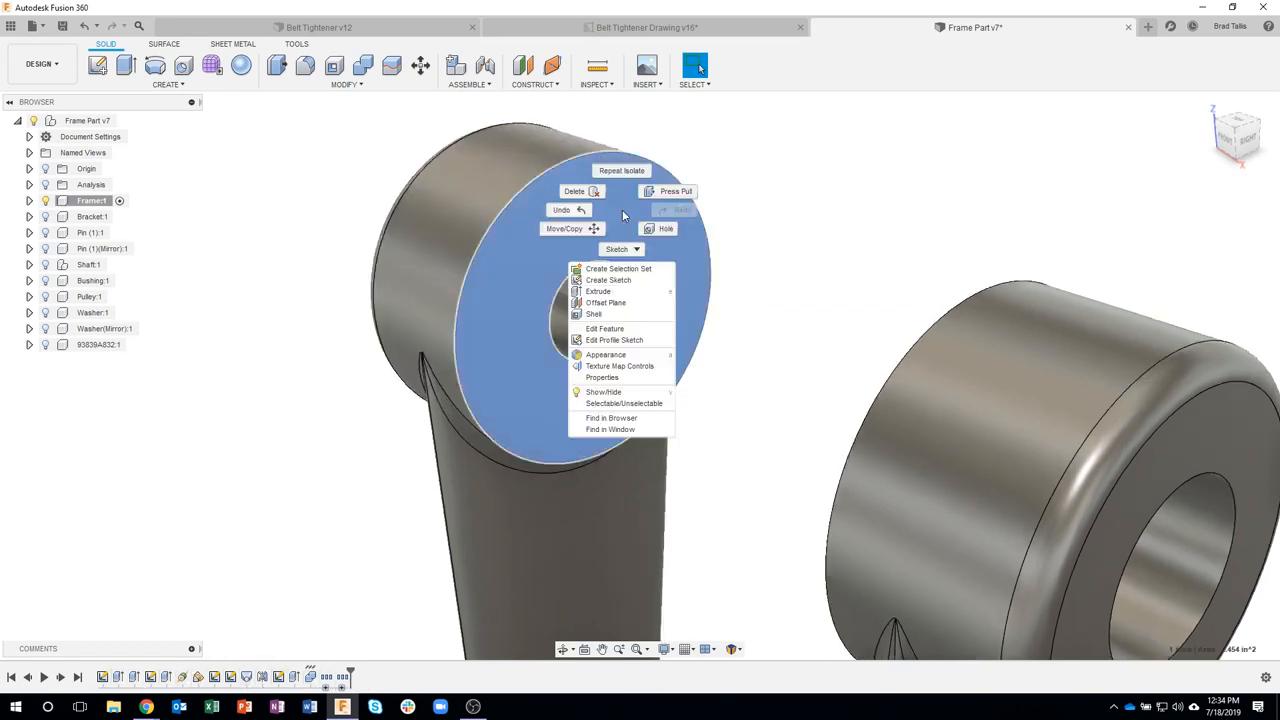
{"action": "left_click", "coordinate": [608, 280]}
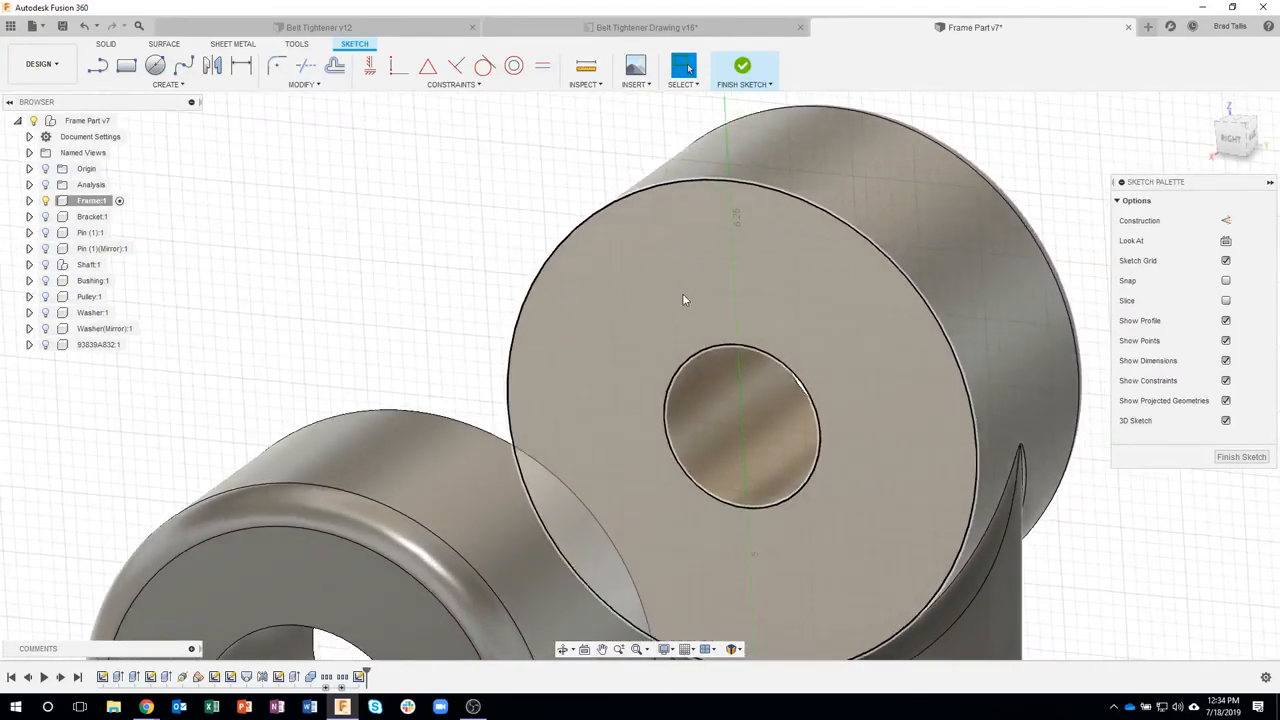
- Sketch a vertical line from the centre of the boss hole up past the boss's outer edge, instead of a center rectangle
{"action": "left_click", "coordinate": [126, 65]}
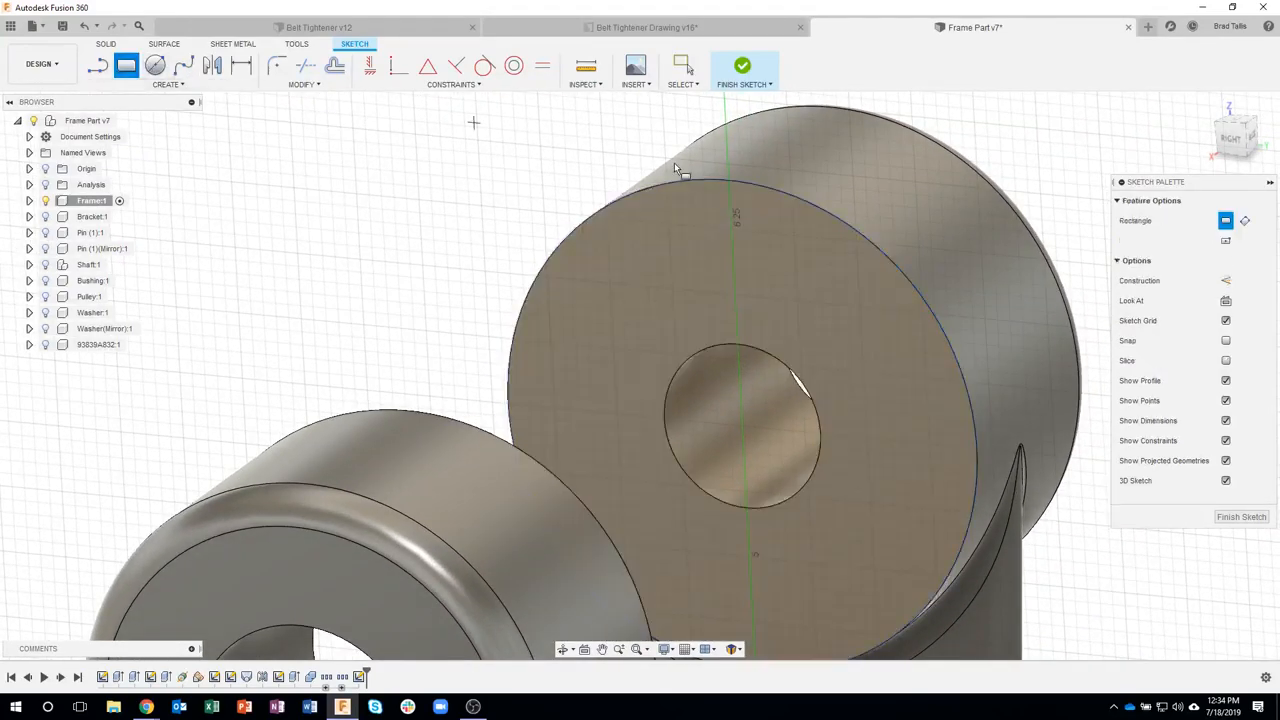
{"action": "left_click", "coordinate": [1226, 240]}
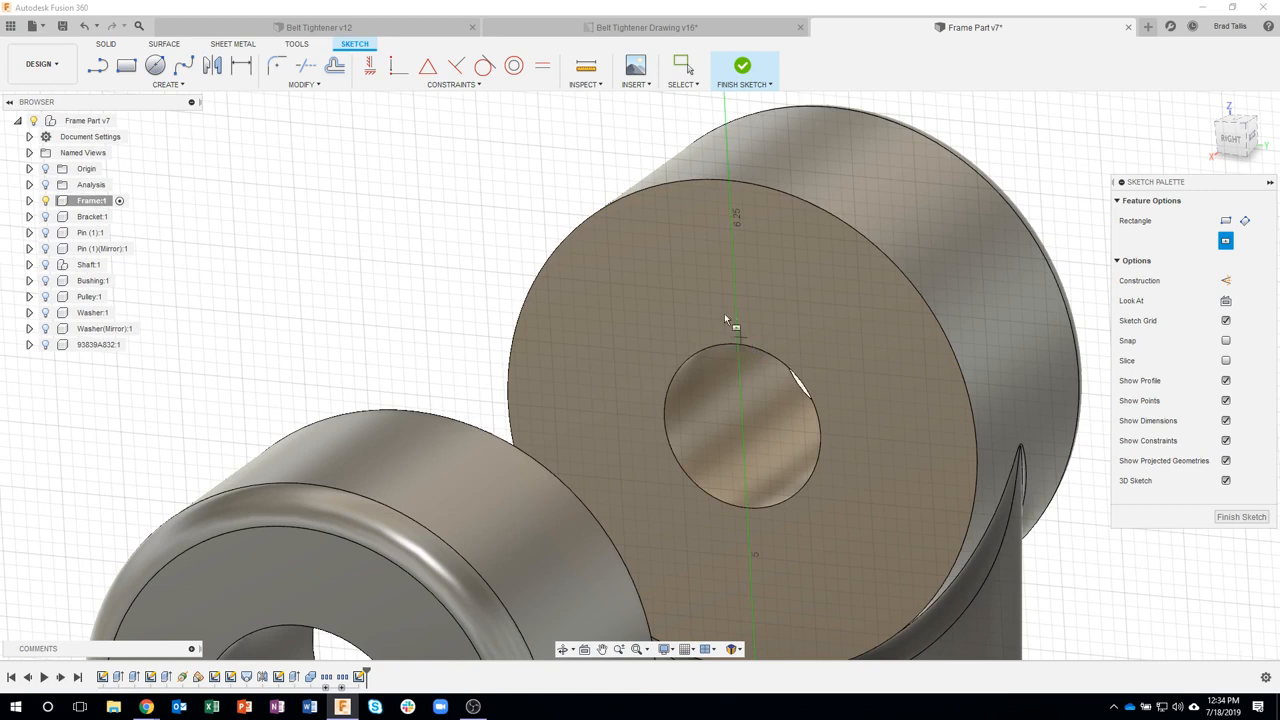
{"action": "left_click", "coordinate": [97, 65]}
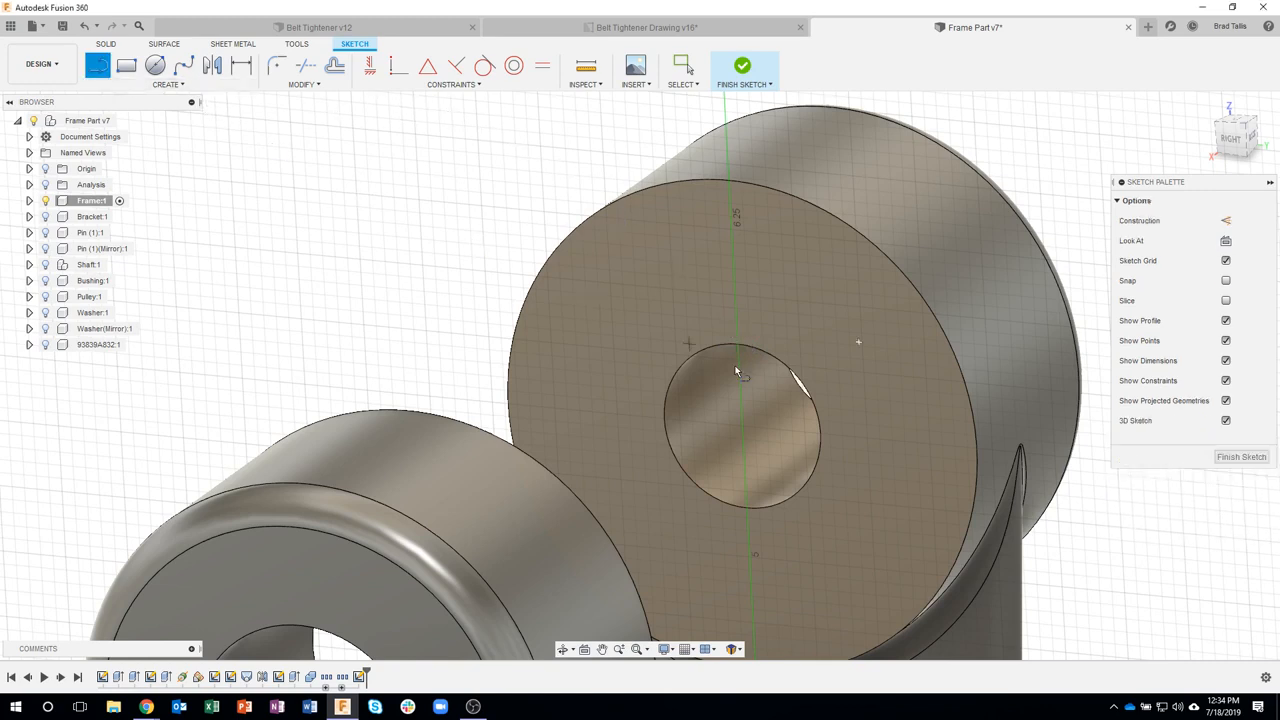
{"action": "left_click", "coordinate": [742, 424]}
{"action": "left_click", "coordinate": [727, 107]}
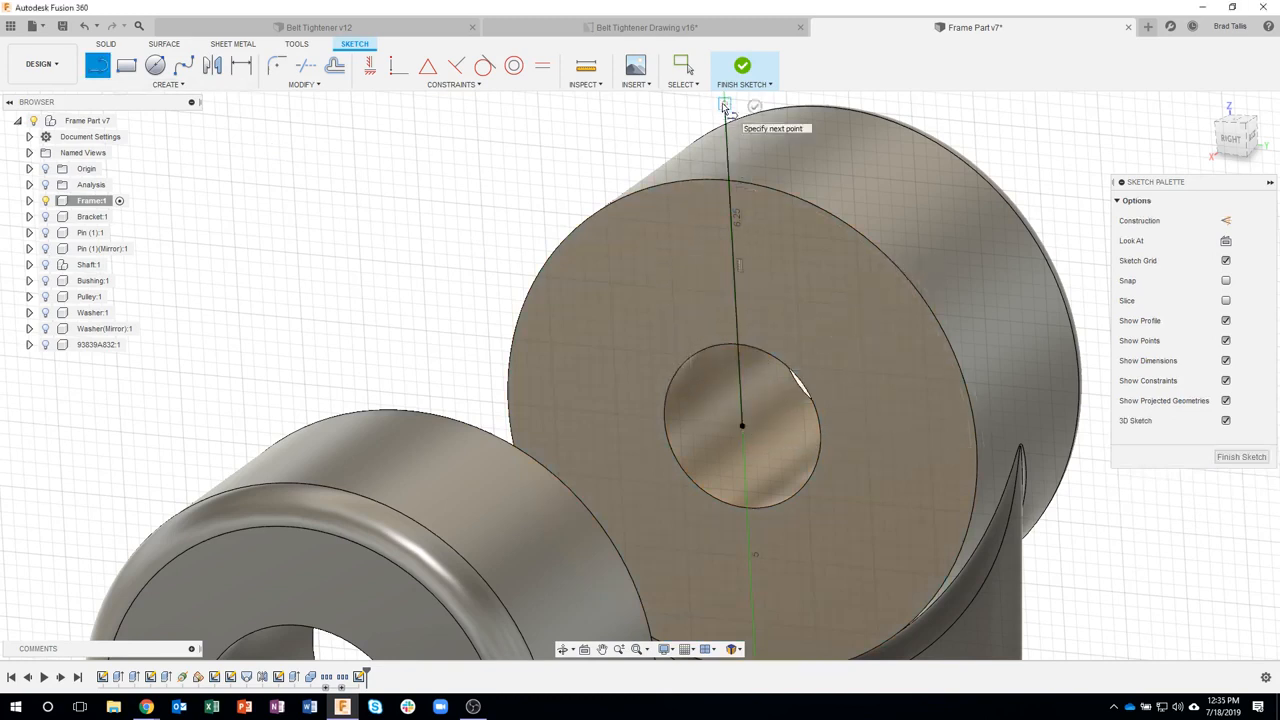
- Convert the vertical line running up from the boss hole's centre to construction geometry
{"action": "middle_click_drag", "start_coordinate": [754, 107], "coordinate": [745, 155]}
{"action": "key", "text": "Escape"}
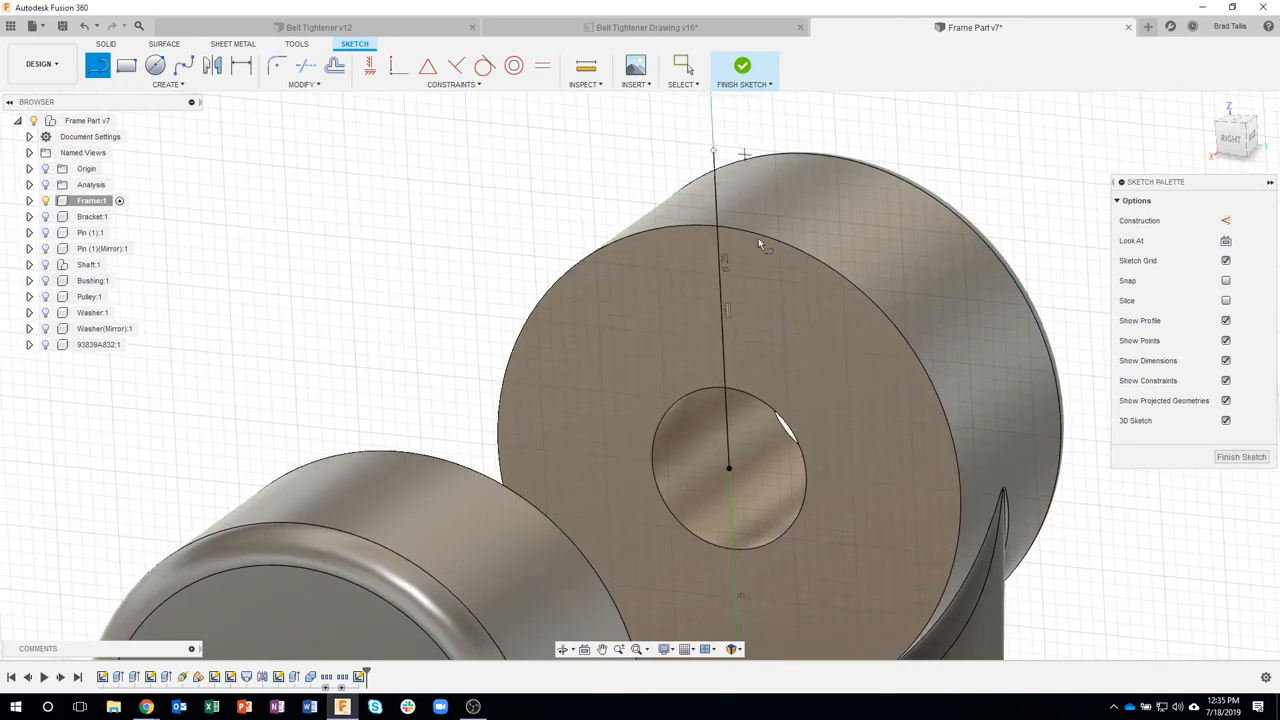
{"action": "key", "text": "Escape"}
{"action": "left_click", "coordinate": [717, 165]}
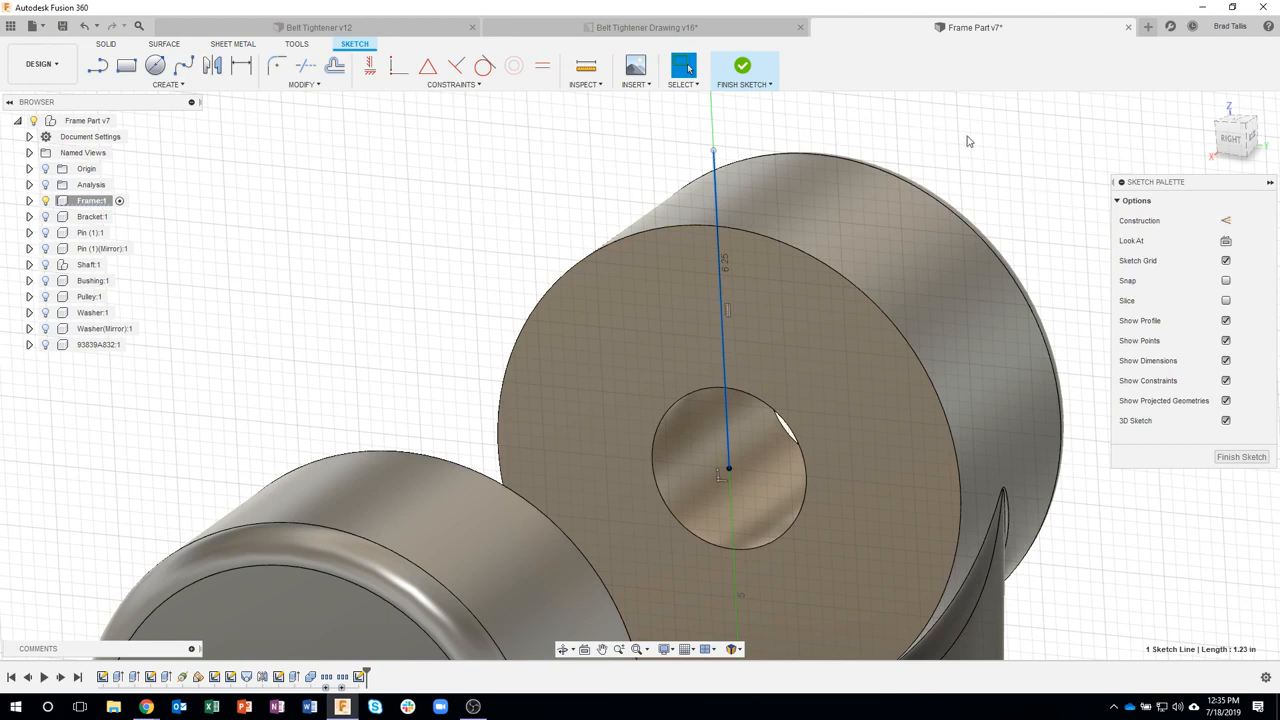
{"action": "left_click", "coordinate": [1227, 222]}
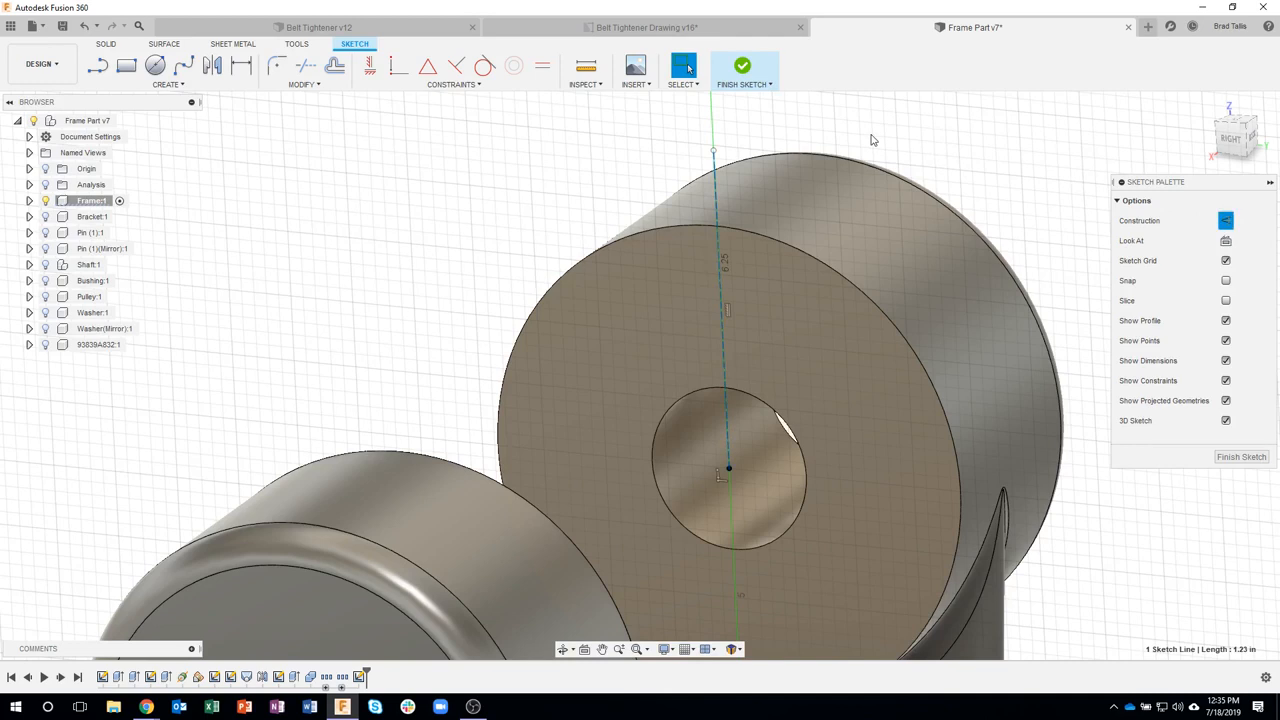
{"action": "key", "text": "x"}
{"action": "key", "text": "x"}
- Sketch a 5/32 by 5/32 in center rectangle centred where the construction line crosses the top of the boss hole
{"action": "left_click", "coordinate": [126, 65]}
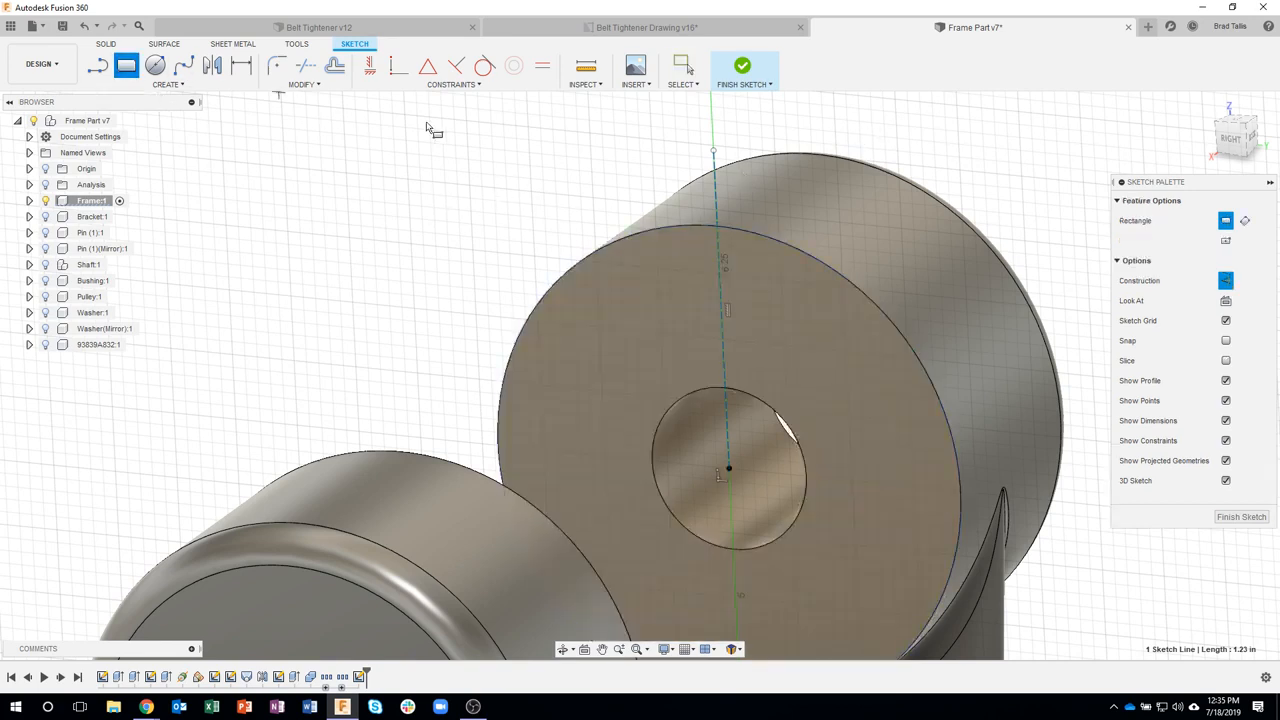
{"action": "left_click", "coordinate": [1226, 240]}
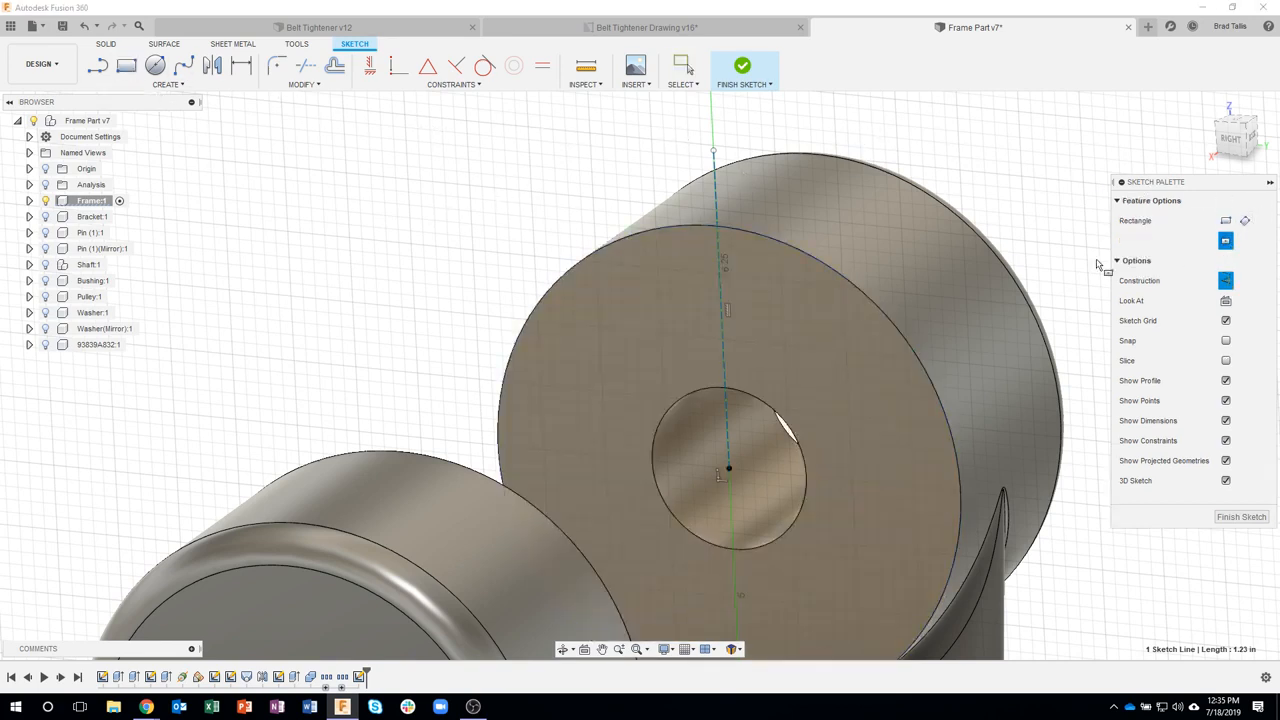
{"action": "left_click", "coordinate": [728, 391]}
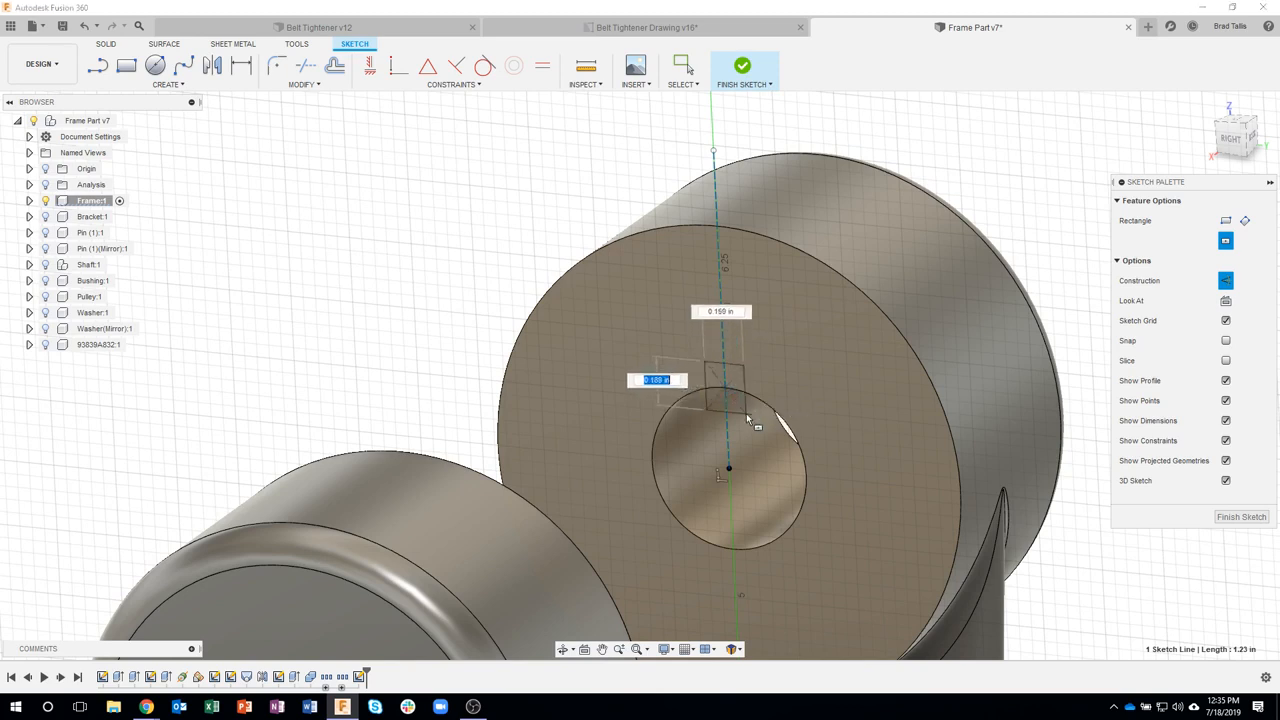
{"action": "type", "text": "0.175"}
{"action": "key", "text": "Tab"}
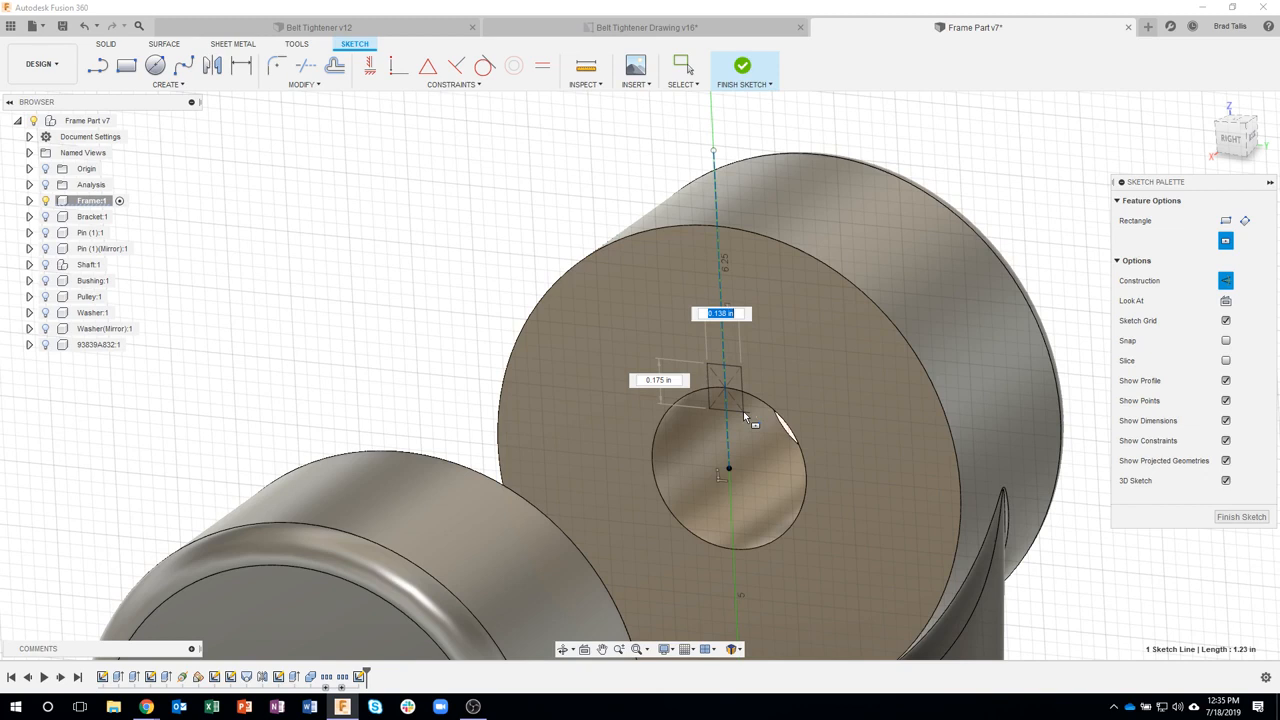
{"action": "type", "text": "5/32"}
{"action": "key", "text": "Return"}
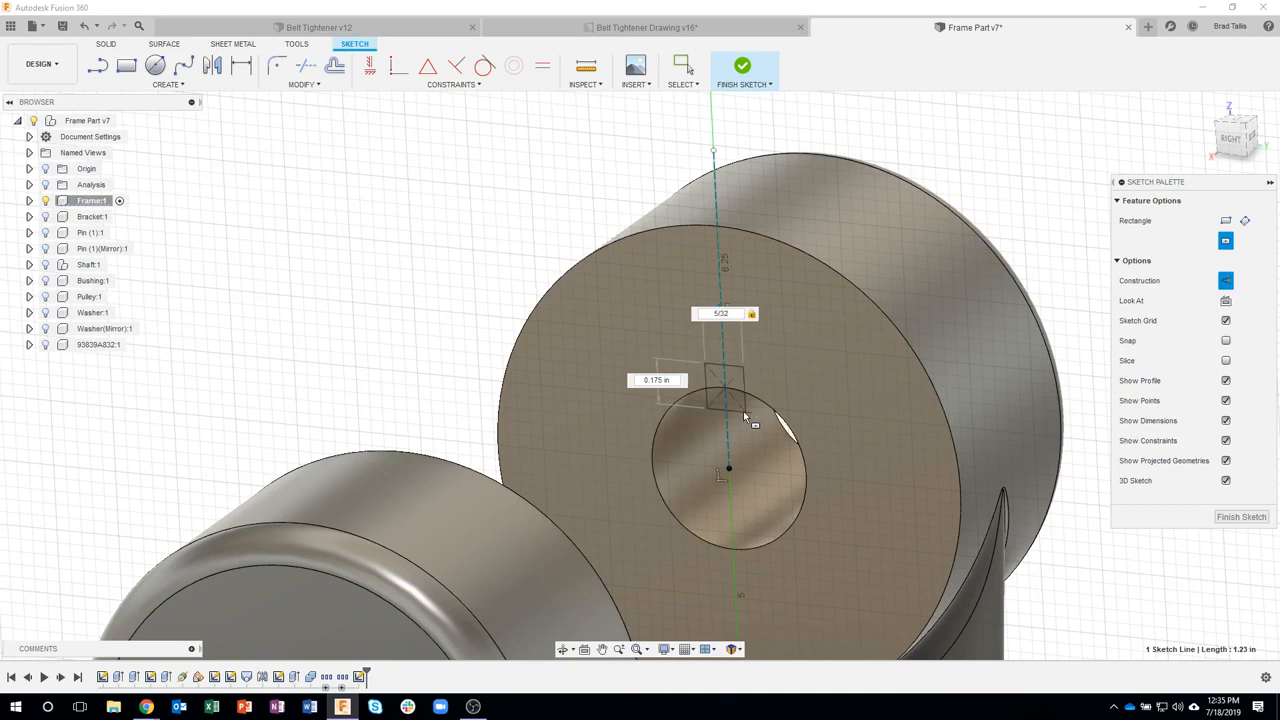
{"action": "key", "text": "Tab"}
{"action": "type", "text": "5/32"}
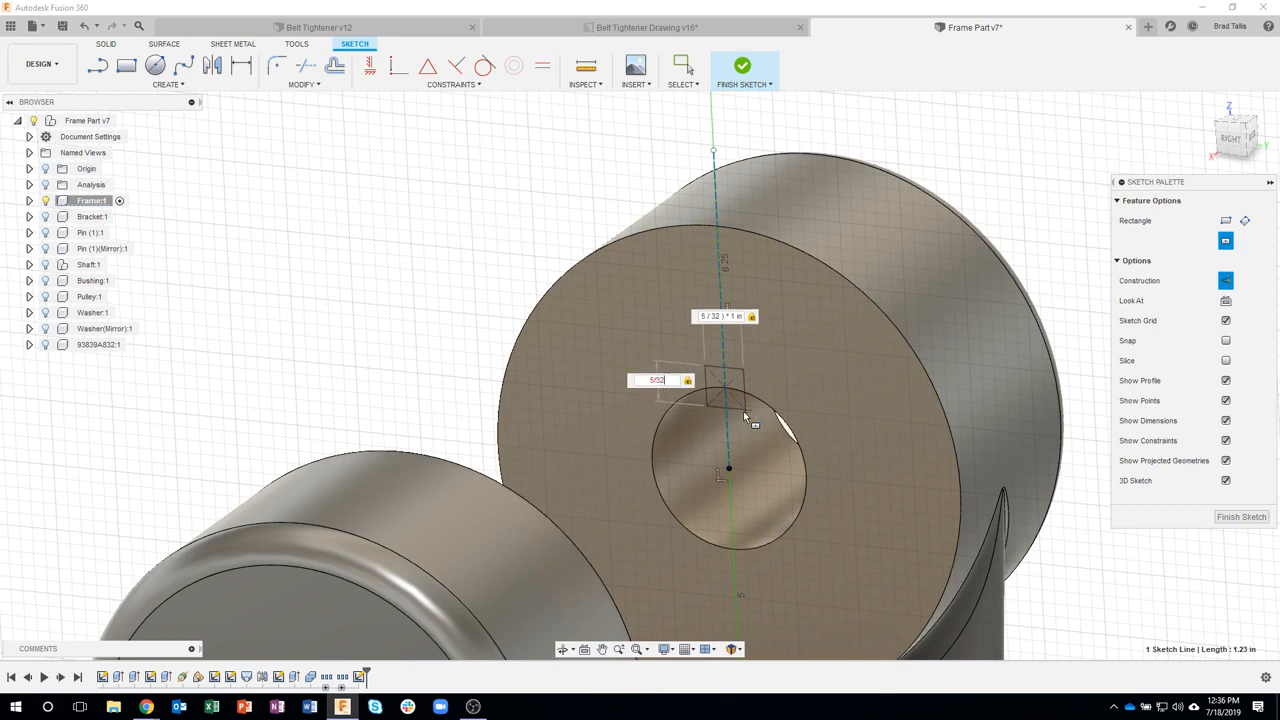
{"action": "key", "text": "Return"}
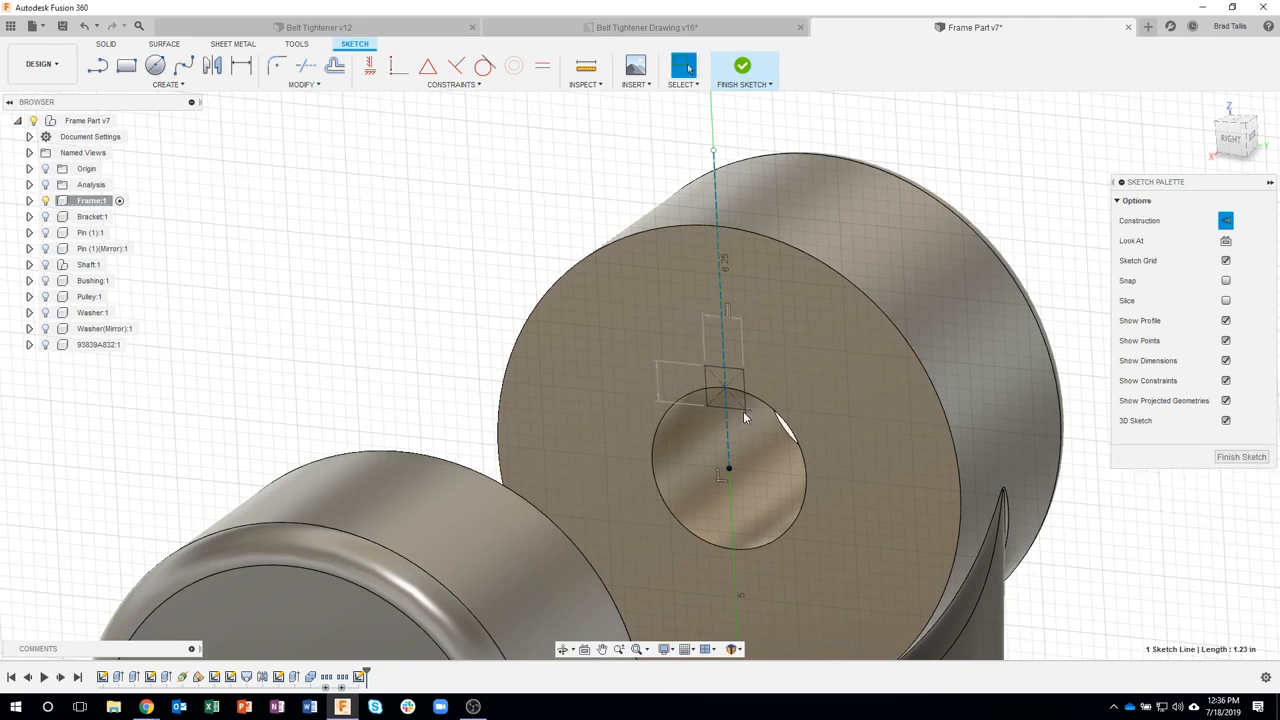
- Finish the sketch and start an extrusion of both rectangle profiles at the boss hole
{"action": "left_click", "coordinate": [745, 66]}
{"action": "scroll", "coordinate": [701, 408], "scroll_direction": "up", "scroll_amount": 2}
{"action": "scroll", "coordinate": [708, 392], "scroll_direction": "up", "scroll_amount": 1}
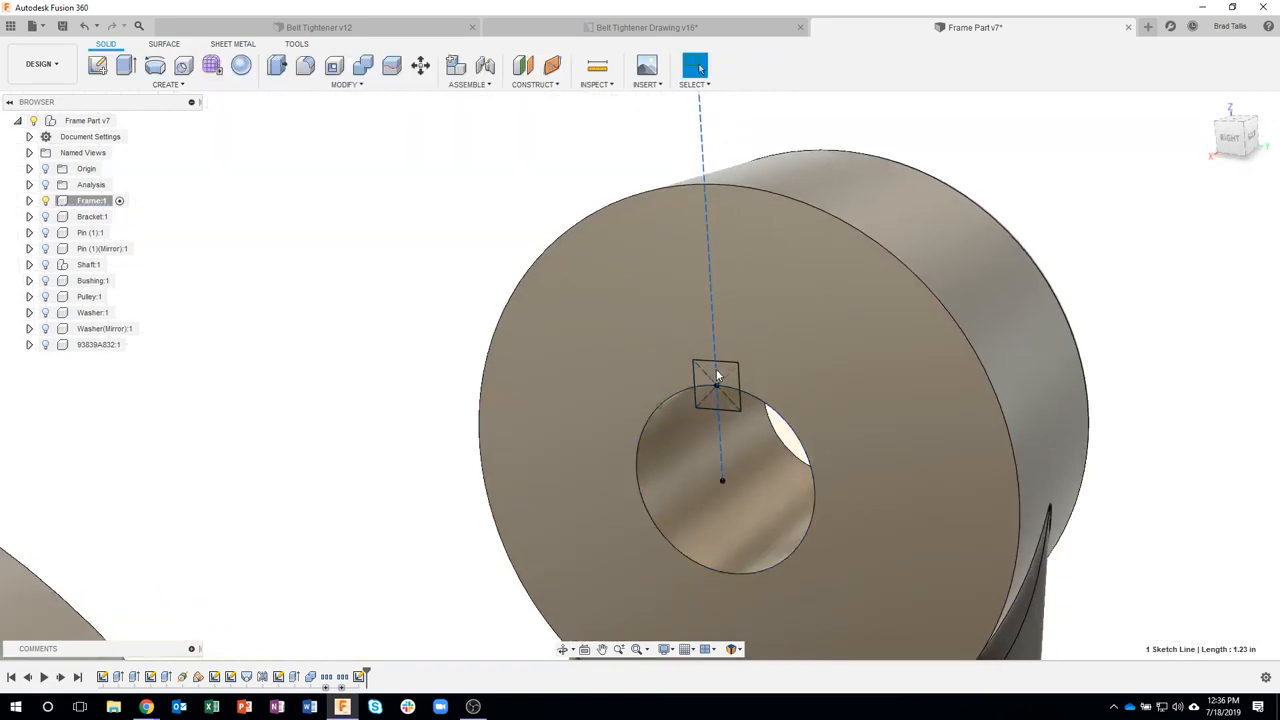
{"action": "left_click", "coordinate": [707, 372]}
{"action": "left_click", "coordinate": [714, 402]}
{"action": "right_click", "coordinate": [714, 404]}
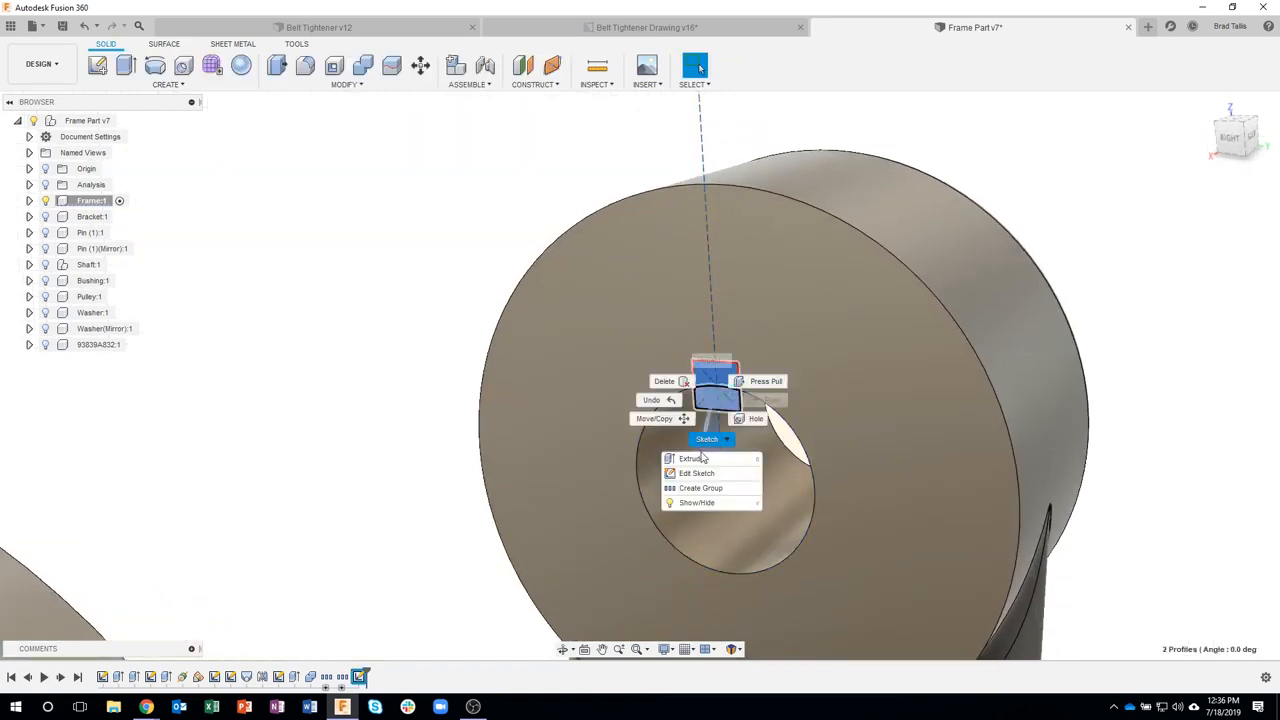
{"action": "left_click", "coordinate": [700, 456]}
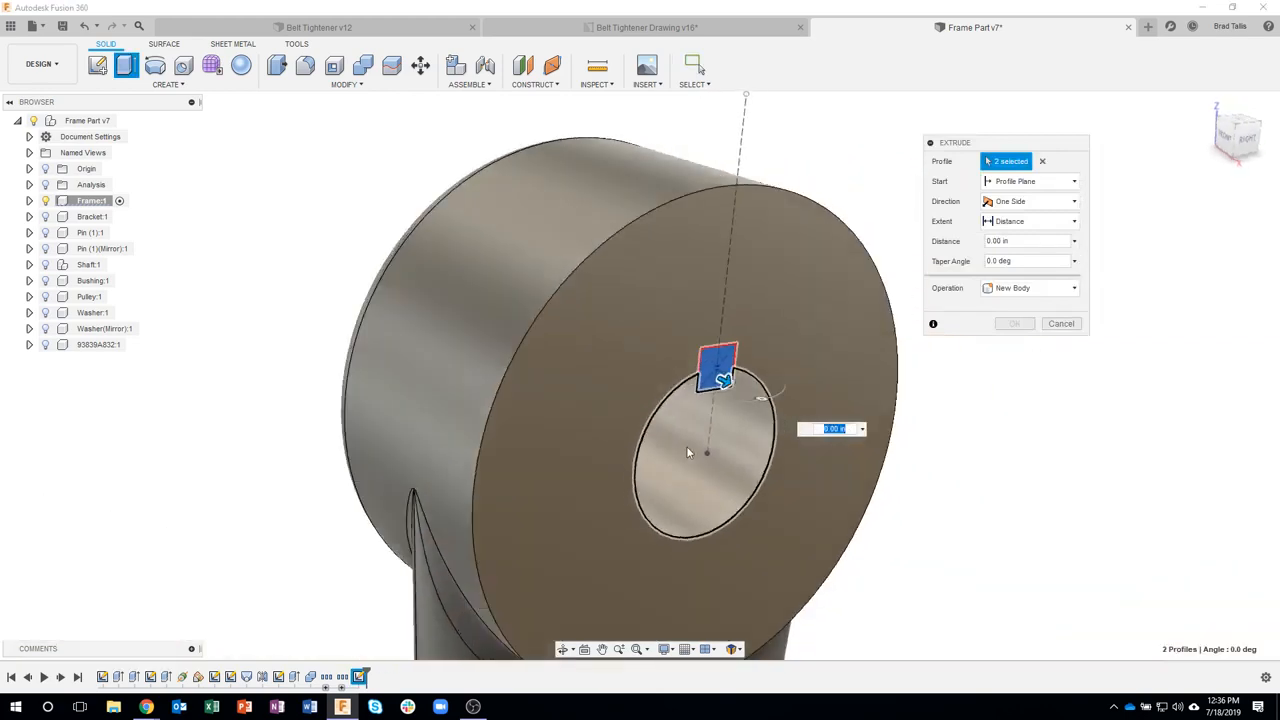
- Try different distances for the keyway cut into the boss, including -1 in
{"action": "left_click_drag", "start_coordinate": [692, 390], "coordinate": [650, 356]}
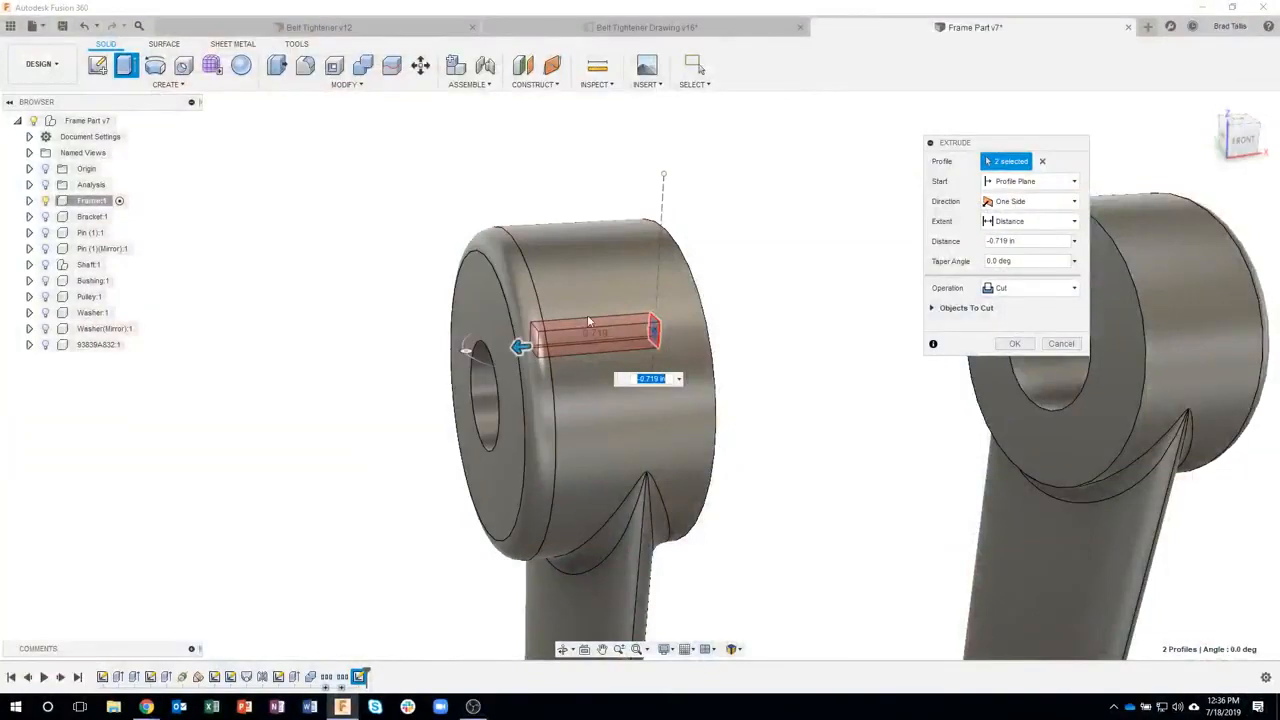
{"action": "left_click_drag", "start_coordinate": [560, 346], "coordinate": [593, 348]}
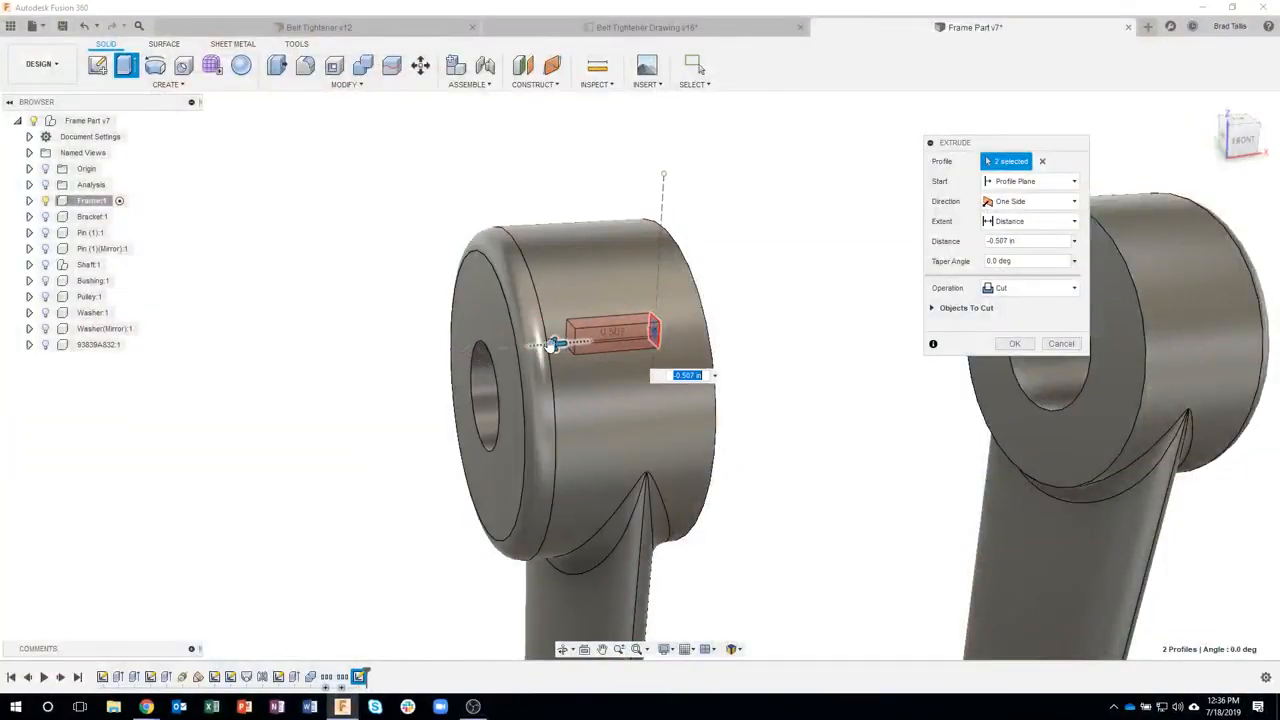
{"action": "type", "text": "-1"}
{"action": "key", "text": "Return"}
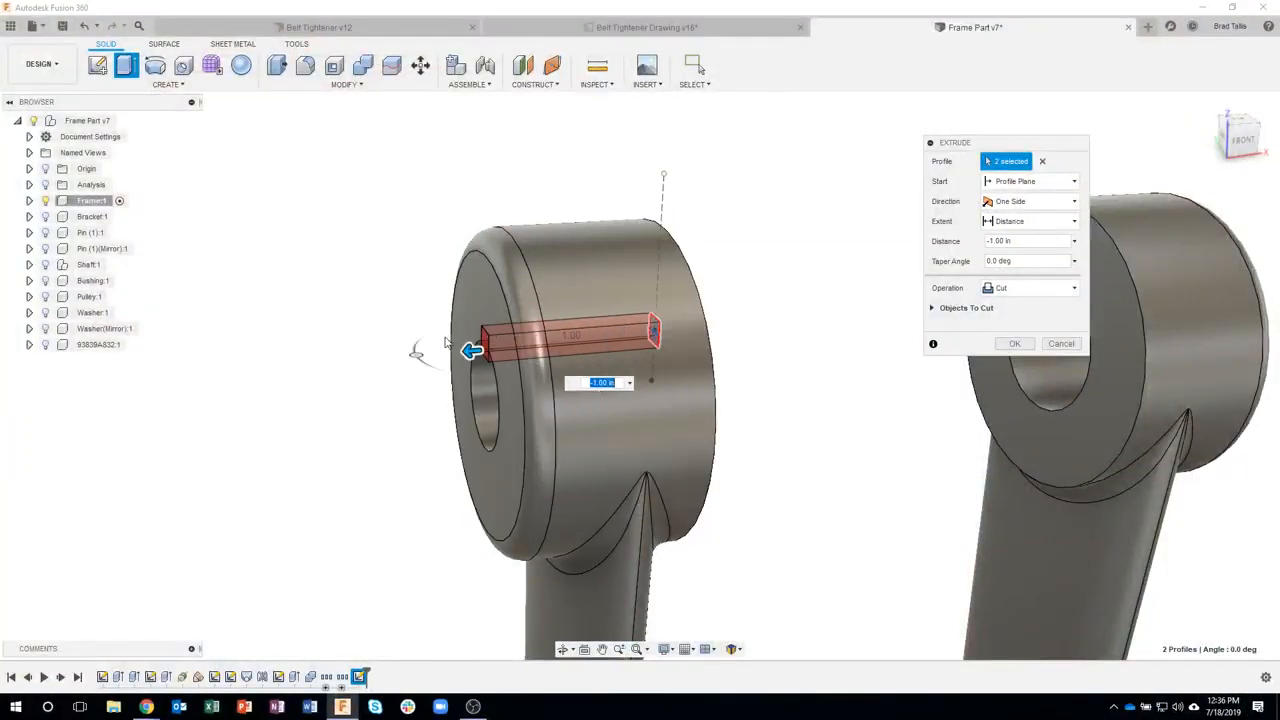
{"action": "left_click_drag", "start_coordinate": [468, 351], "coordinate": [559, 330]}
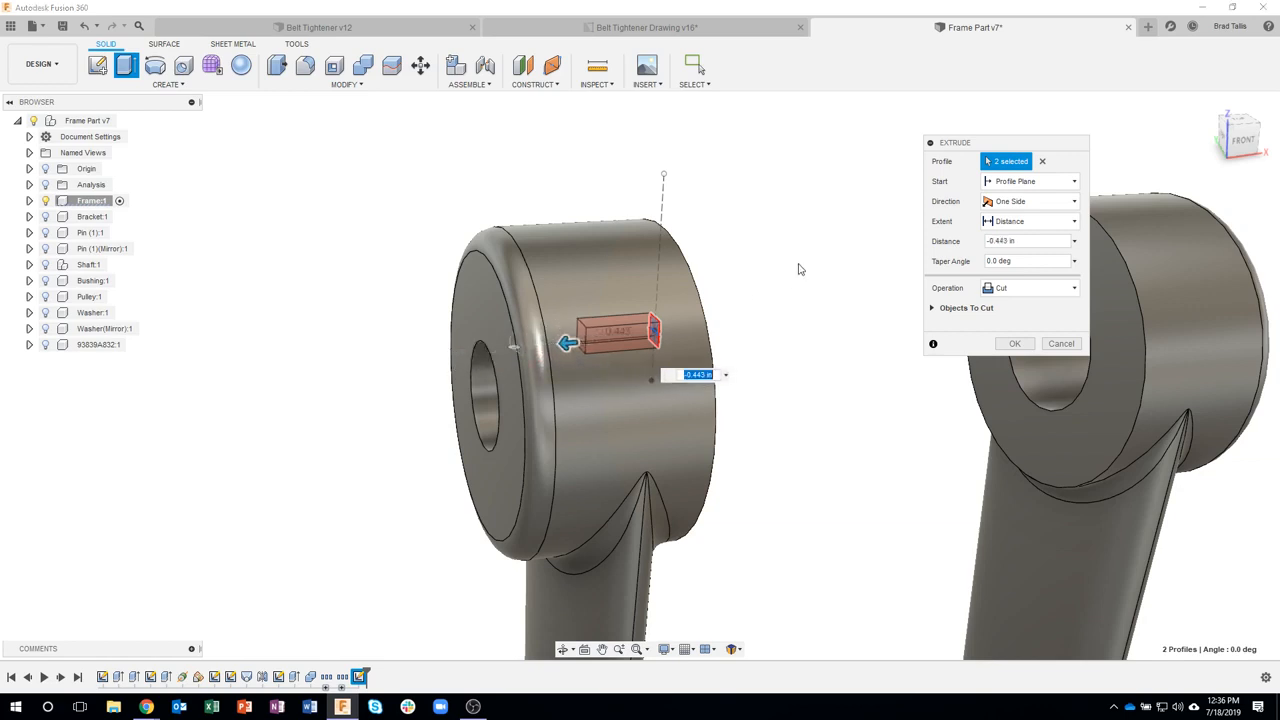
- Change the keyway cut's extent to To Object, ending on the outer flat face of the boss
{"action": "left_click", "coordinate": [1035, 221]}
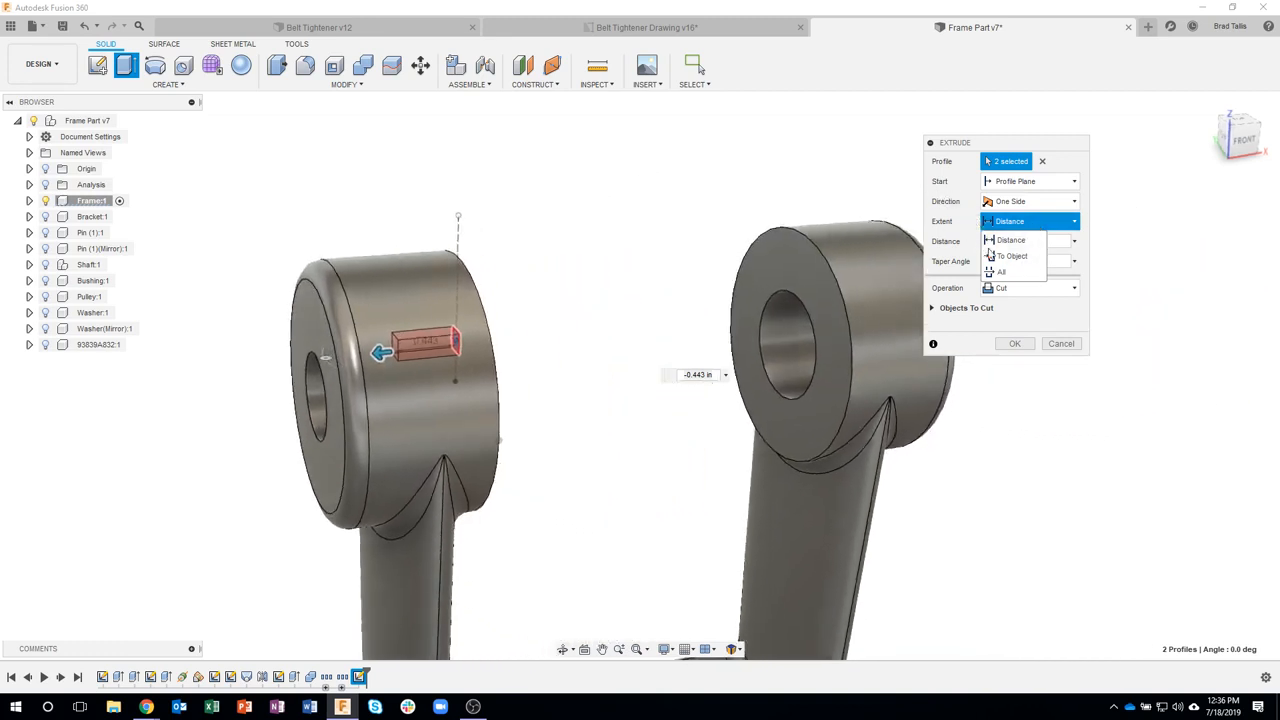
{"action": "left_click", "coordinate": [1010, 256]}
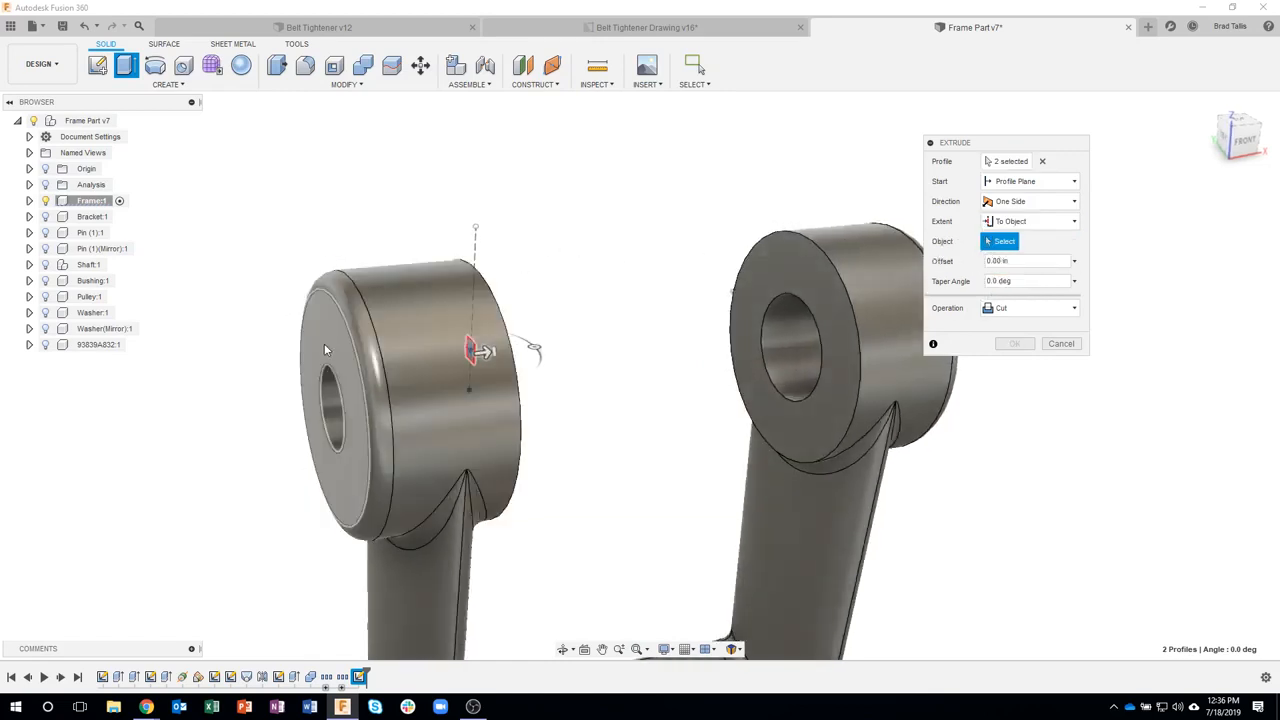
{"action": "left_click", "coordinate": [326, 350]}
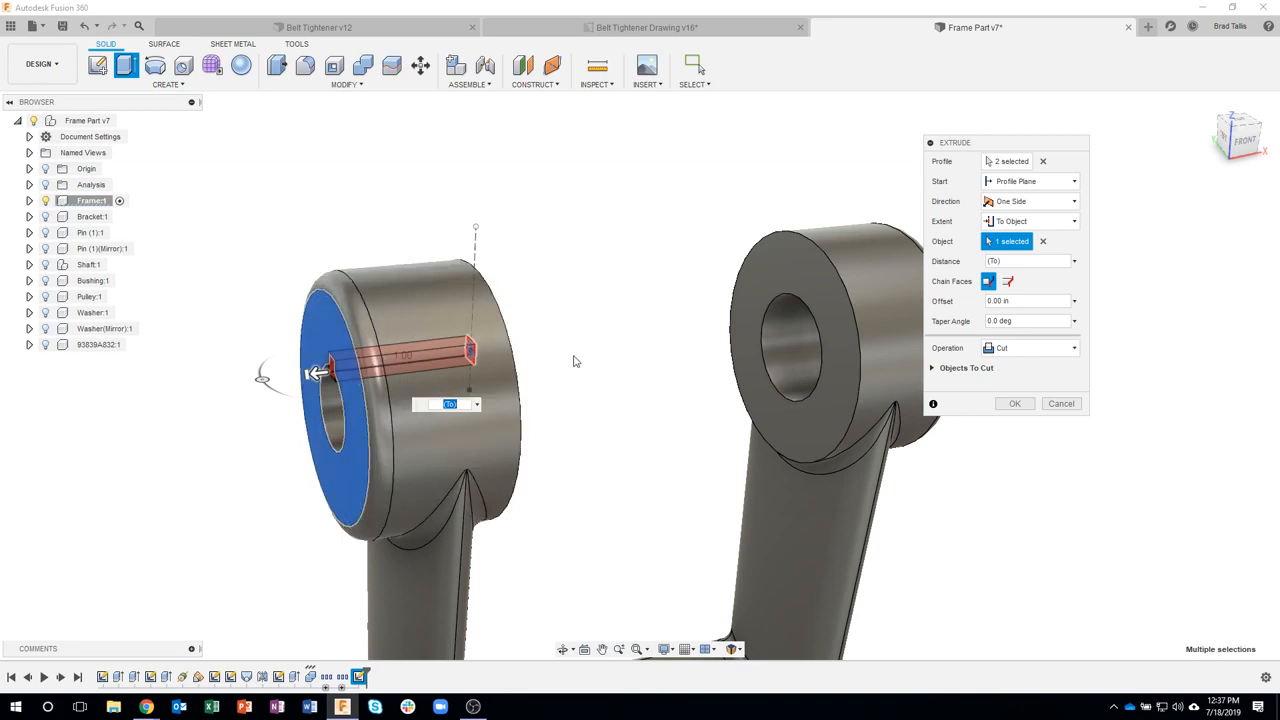
{"action": "scroll", "coordinate": [490, 357], "scroll_direction": "up", "scroll_amount": 2}
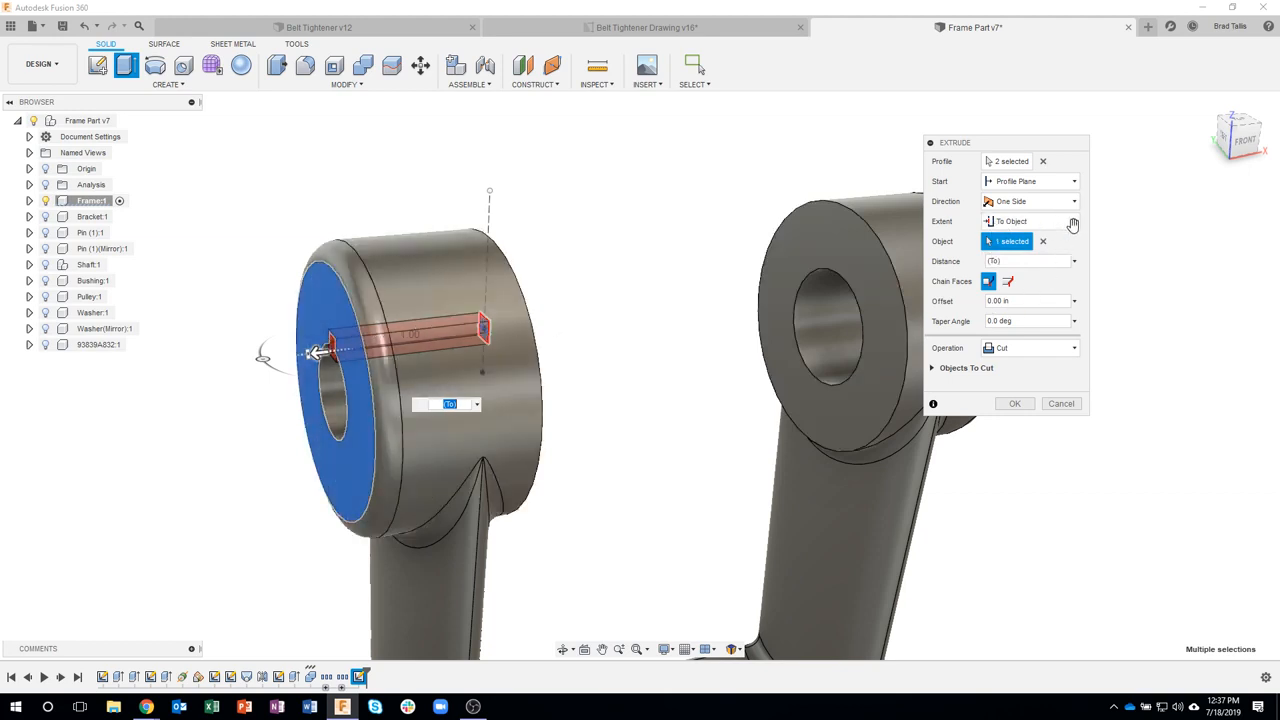
- Try the Distance extent for the keyway cut and return to To Object with the boss's outer face
{"action": "left_click", "coordinate": [1066, 222]}
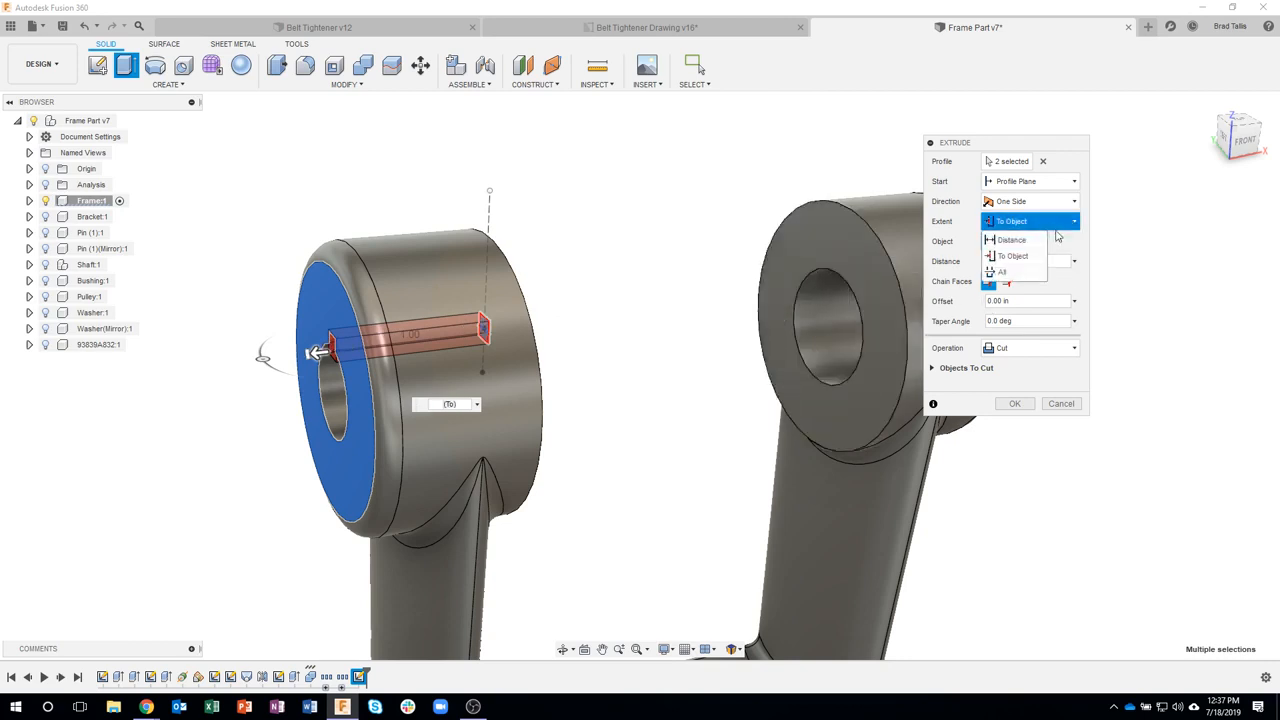
{"action": "left_click", "coordinate": [1070, 241]}
{"action": "left_click_drag", "start_coordinate": [318, 352], "coordinate": [384, 345]}
{"action": "left_click_drag", "start_coordinate": [326, 317], "coordinate": [283, 305]}
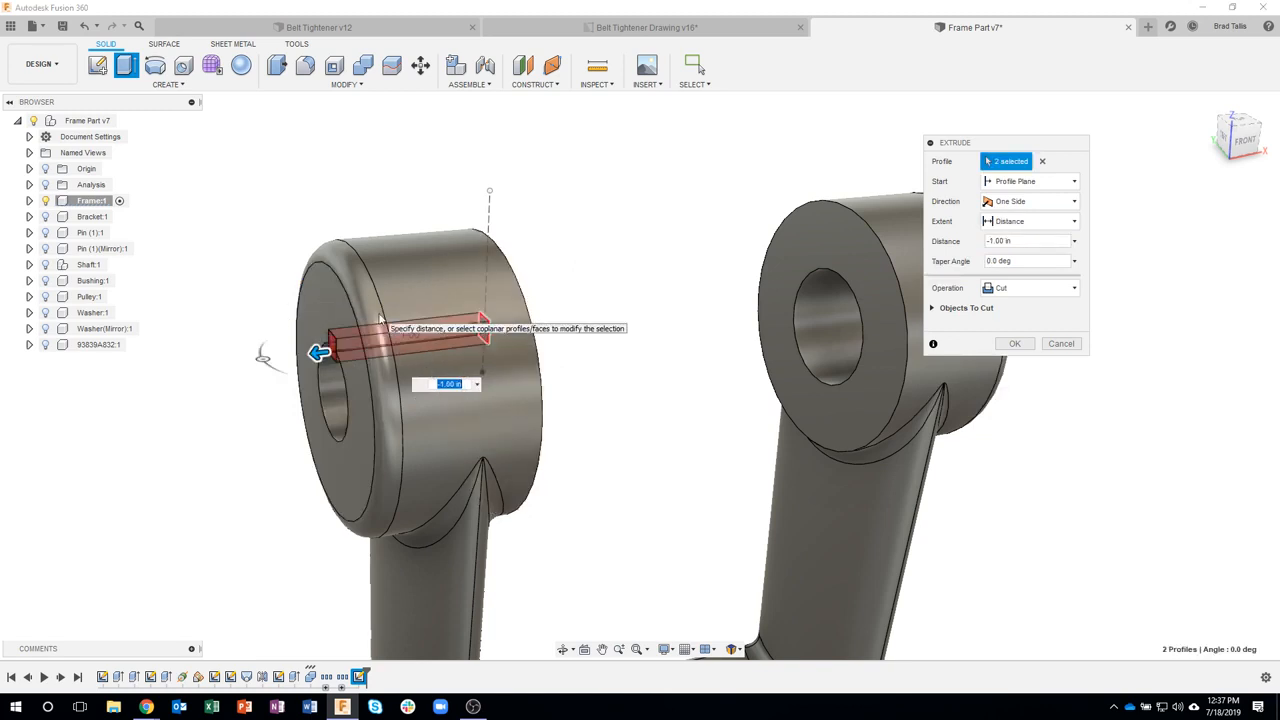
{"action": "left_click", "coordinate": [1071, 221]}
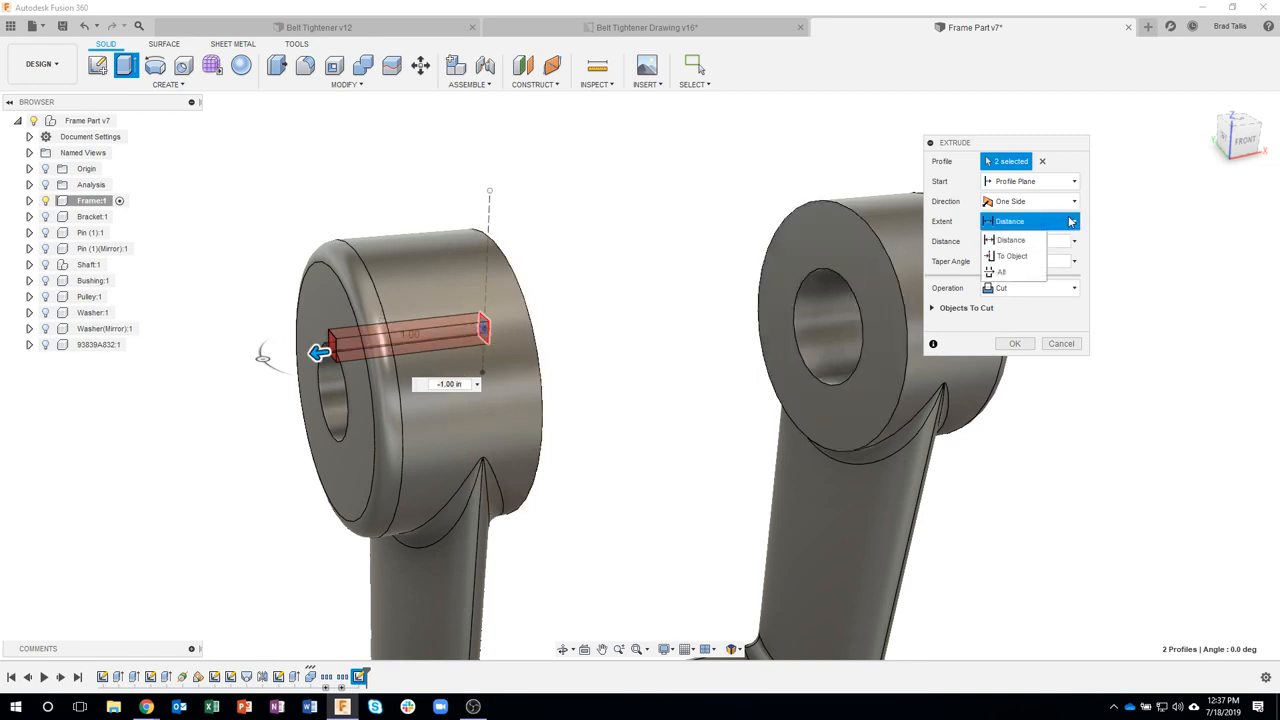
{"action": "left_click", "coordinate": [1012, 256]}
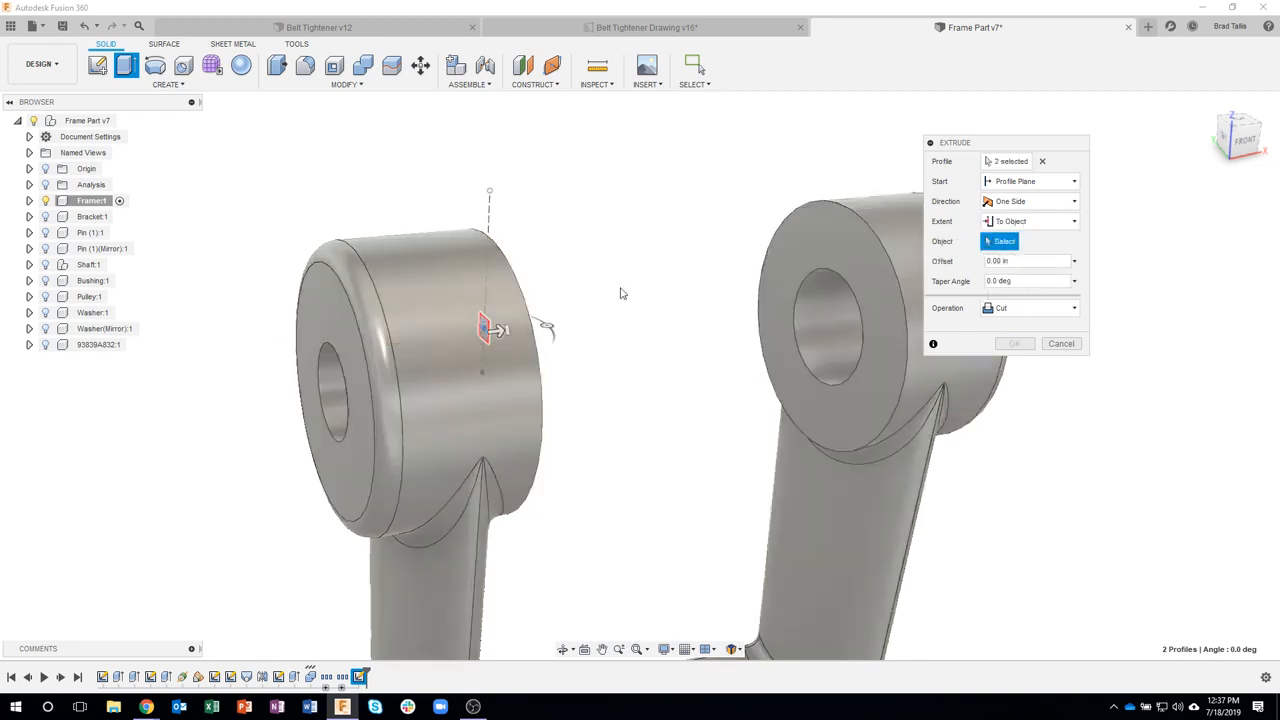
{"action": "left_click", "coordinate": [320, 313]}
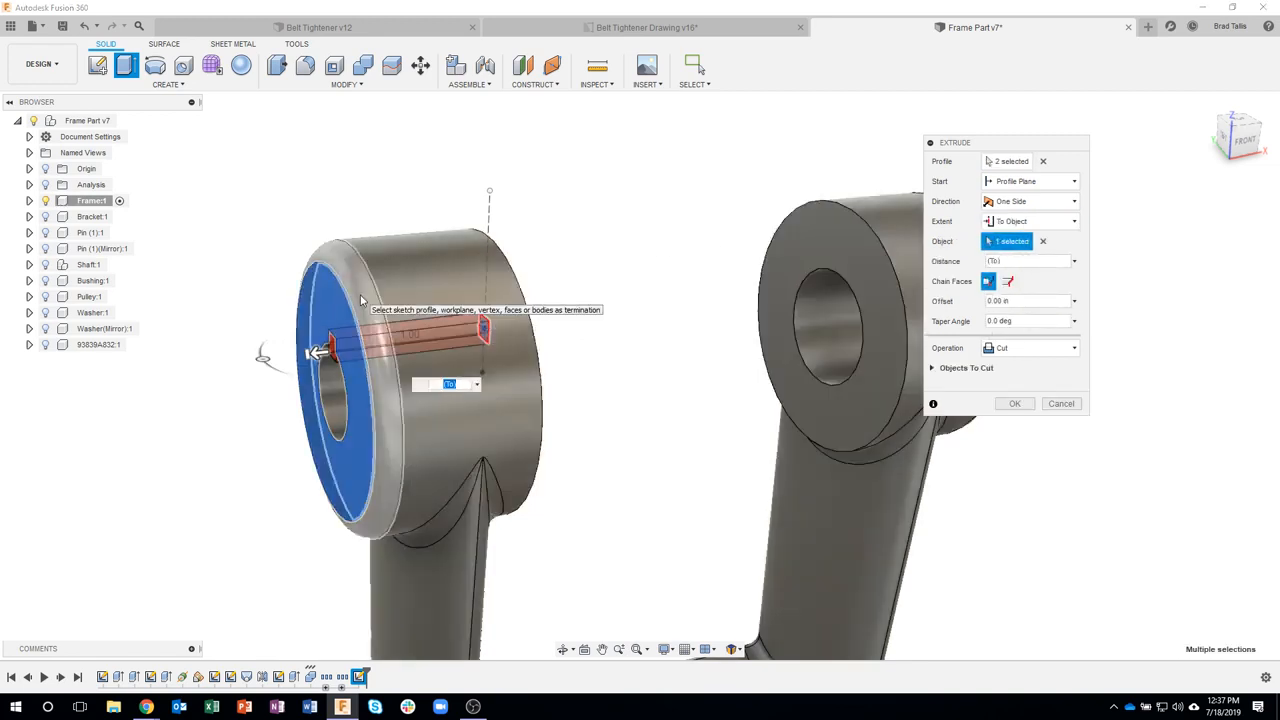
- Try the All extent for the keyway cut and check its direction relative to the frame's two bosses
{"action": "left_click", "coordinate": [1051, 222]}
{"action": "left_click", "coordinate": [1015, 264]}
{"action": "middle_click_drag", "start_coordinate": [766, 336], "coordinate": [372, 307], "text": "shift"}
{"action": "middle_click_drag", "start_coordinate": [215, 317], "coordinate": [230, 326], "text": "shift"}
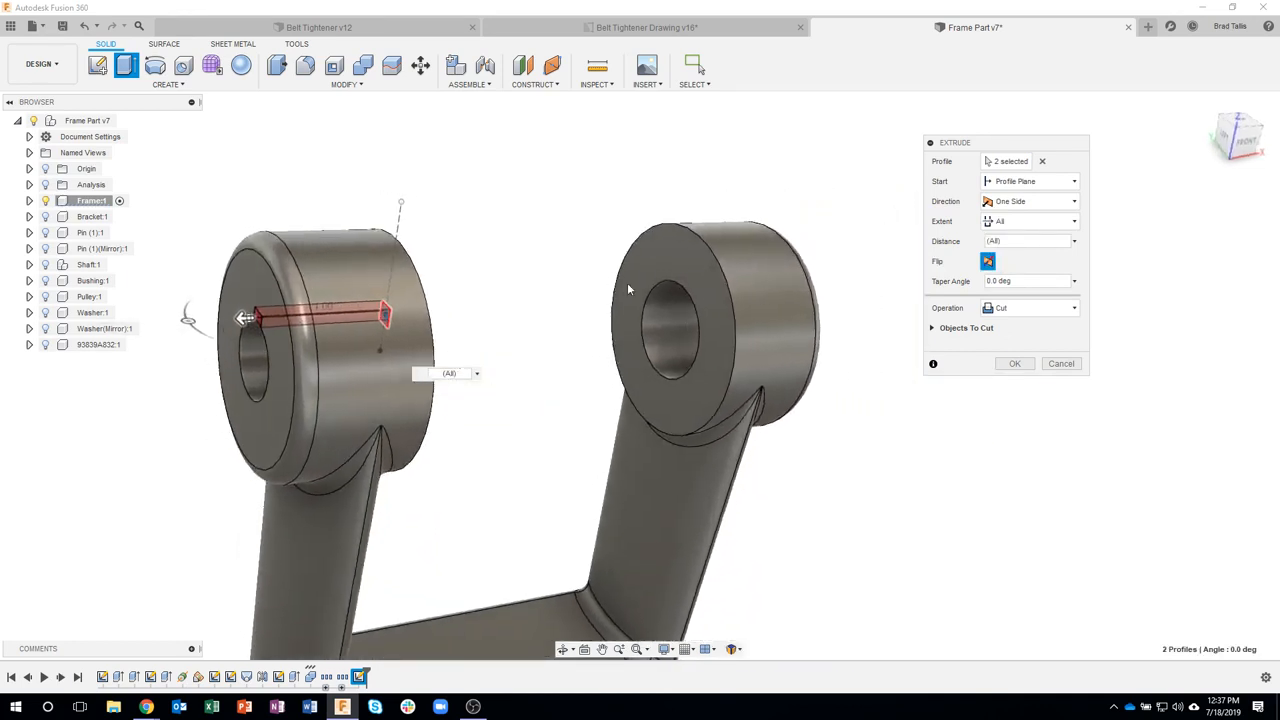
{"action": "middle_click_drag", "start_coordinate": [676, 287], "coordinate": [728, 291], "text": "shift"}
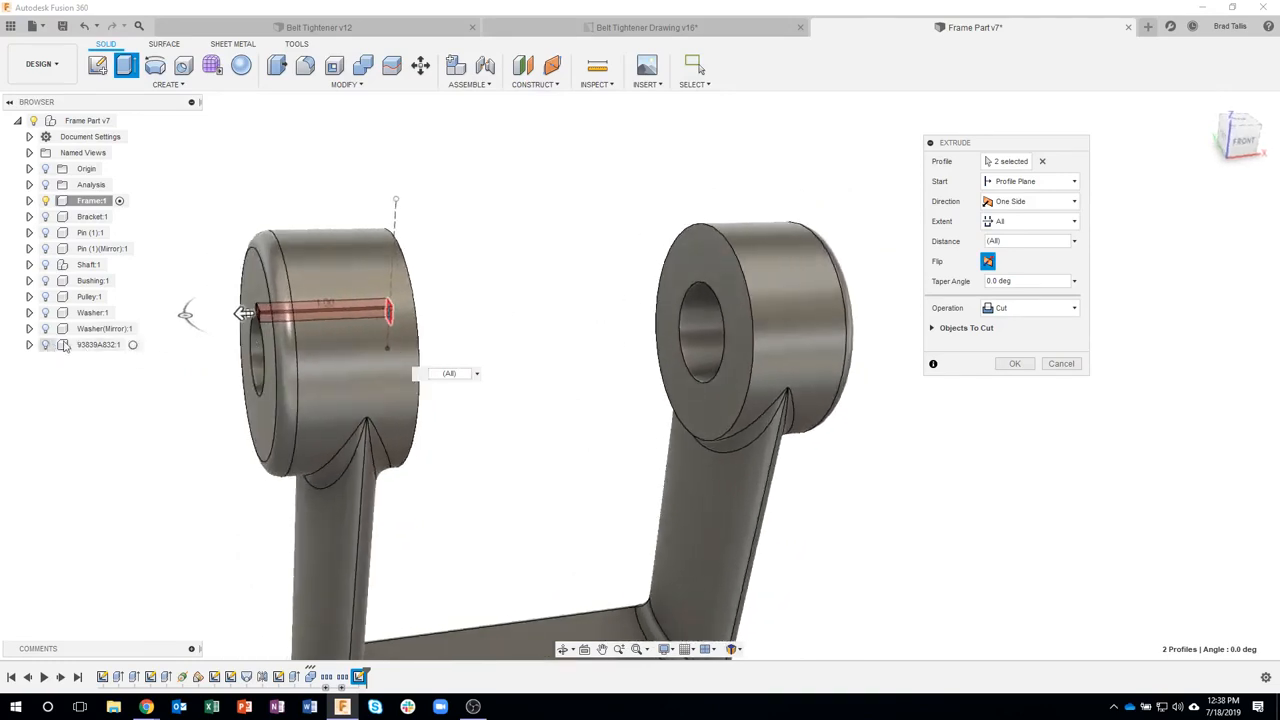
{"action": "middle_click_drag", "start_coordinate": [147, 446], "coordinate": [334, 467], "text": "shift"}
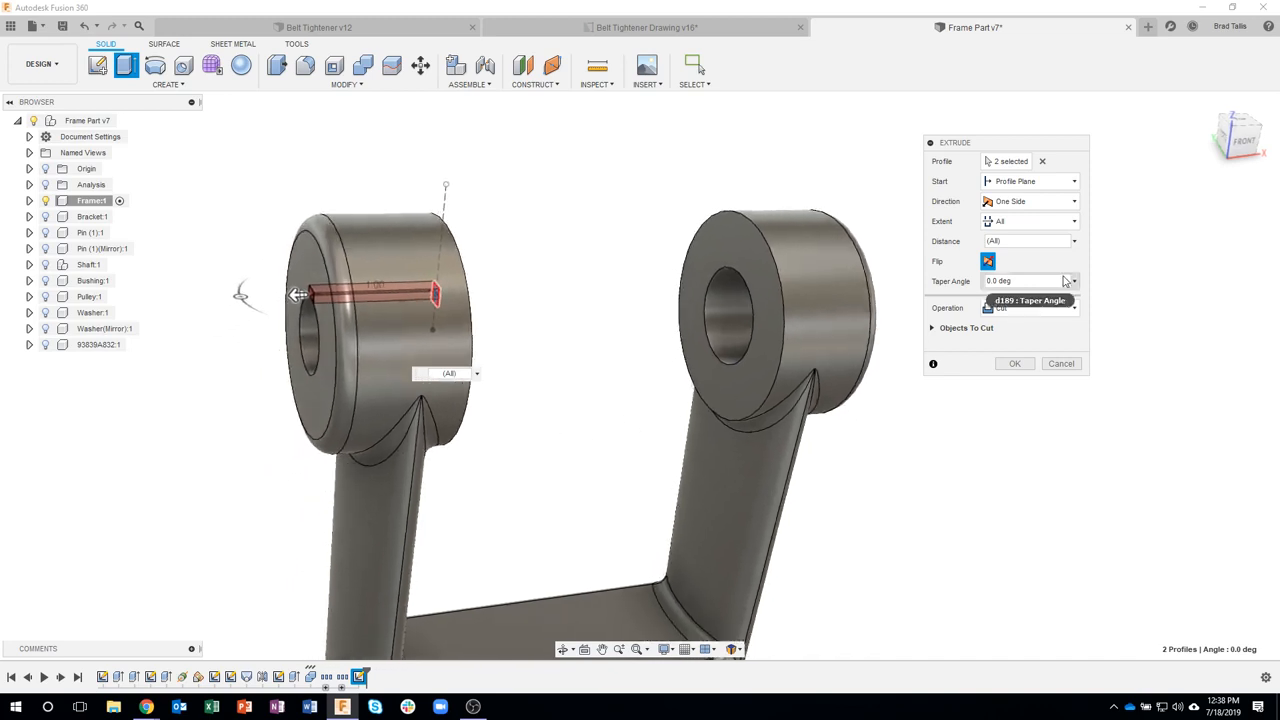
- Cut the keyway through the boss using the To Object extent, up to its outer flat face
{"action": "left_click", "coordinate": [1036, 222]}
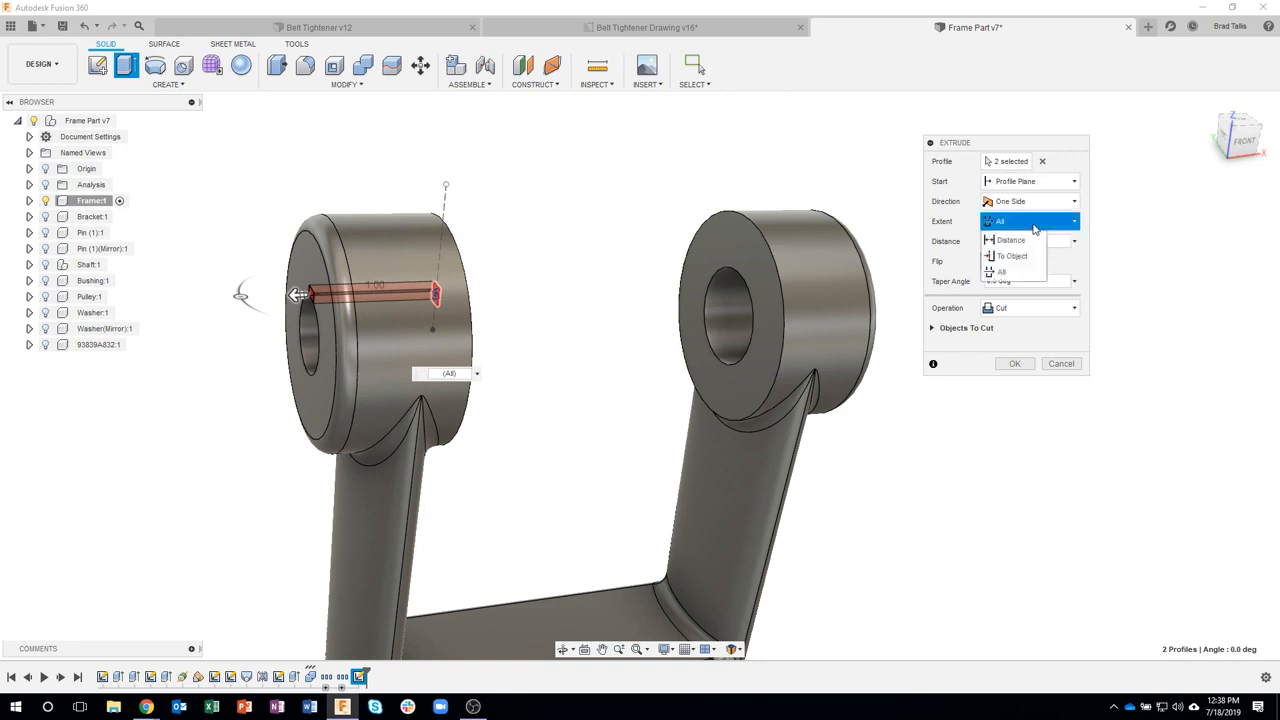
{"action": "left_click", "coordinate": [1033, 256]}
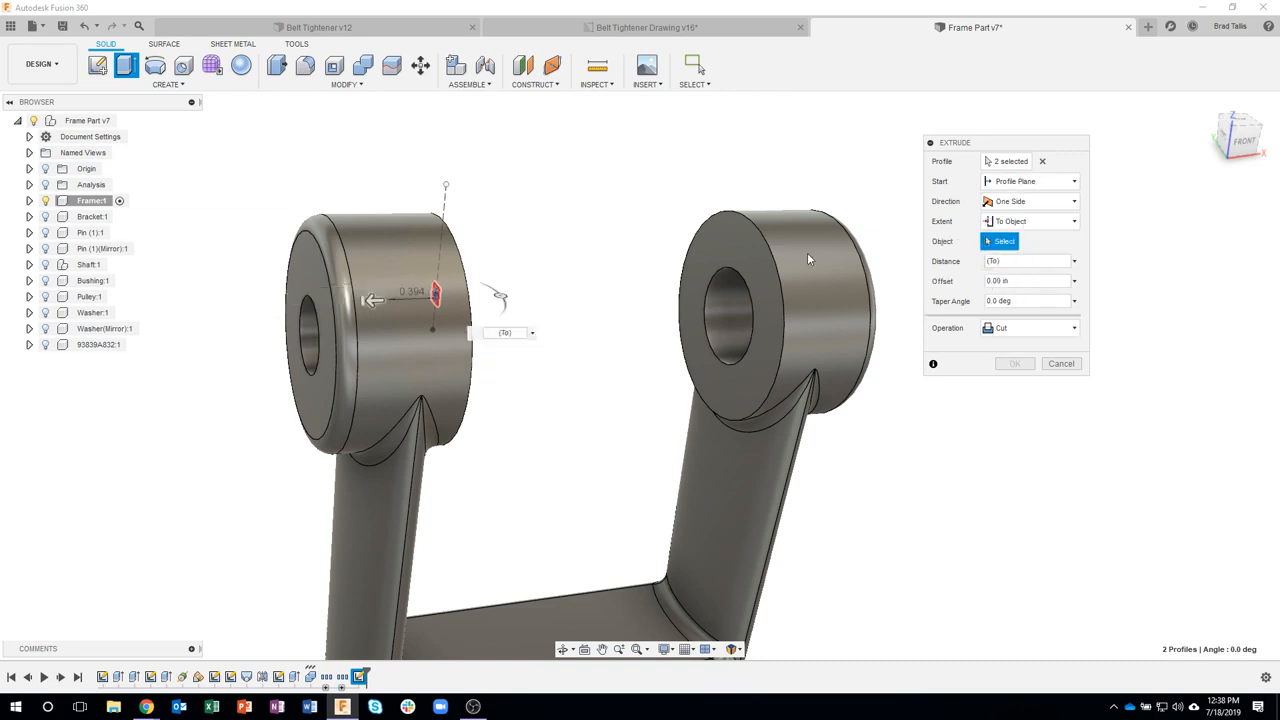
{"action": "left_click", "coordinate": [306, 280]}
{"action": "left_click", "coordinate": [1033, 404]}
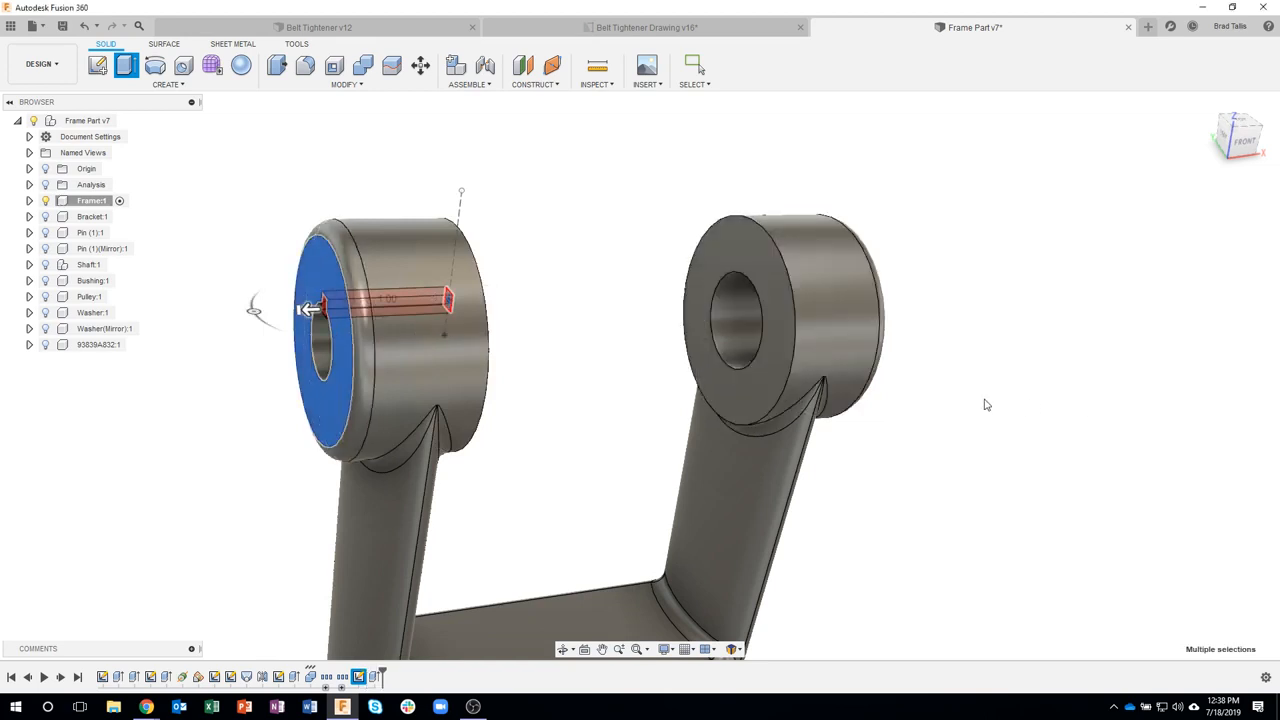
- Make all components of the assembly visible again around the frame
{"action": "middle_click_drag", "start_coordinate": [440, 308], "coordinate": [88, 141], "text": "shift"}
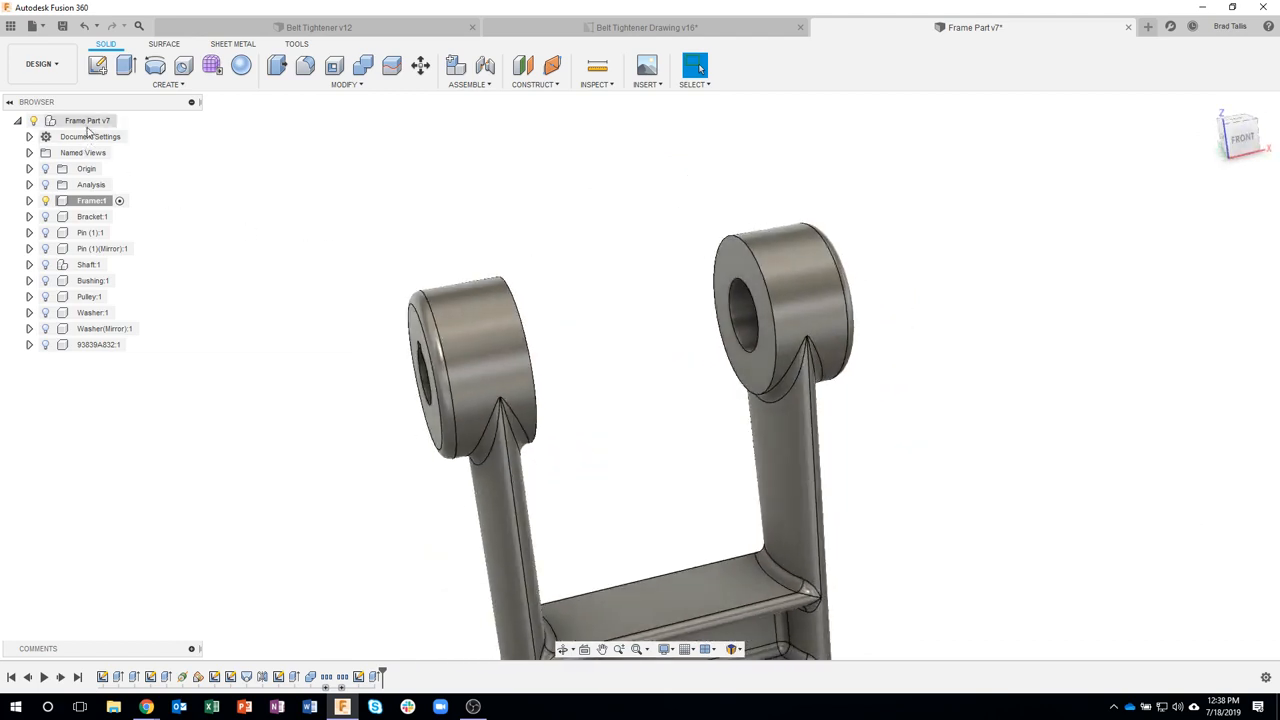
{"action": "right_click", "coordinate": [88, 122]}
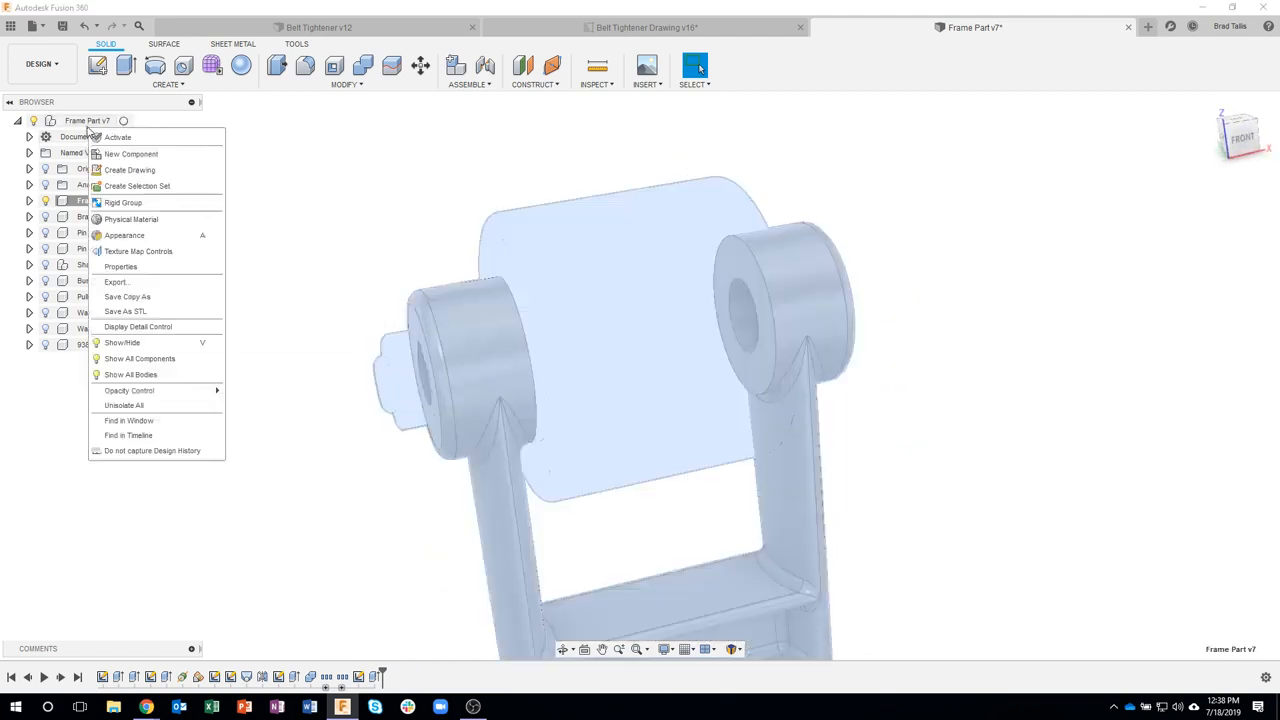
{"action": "left_click", "coordinate": [154, 376]}
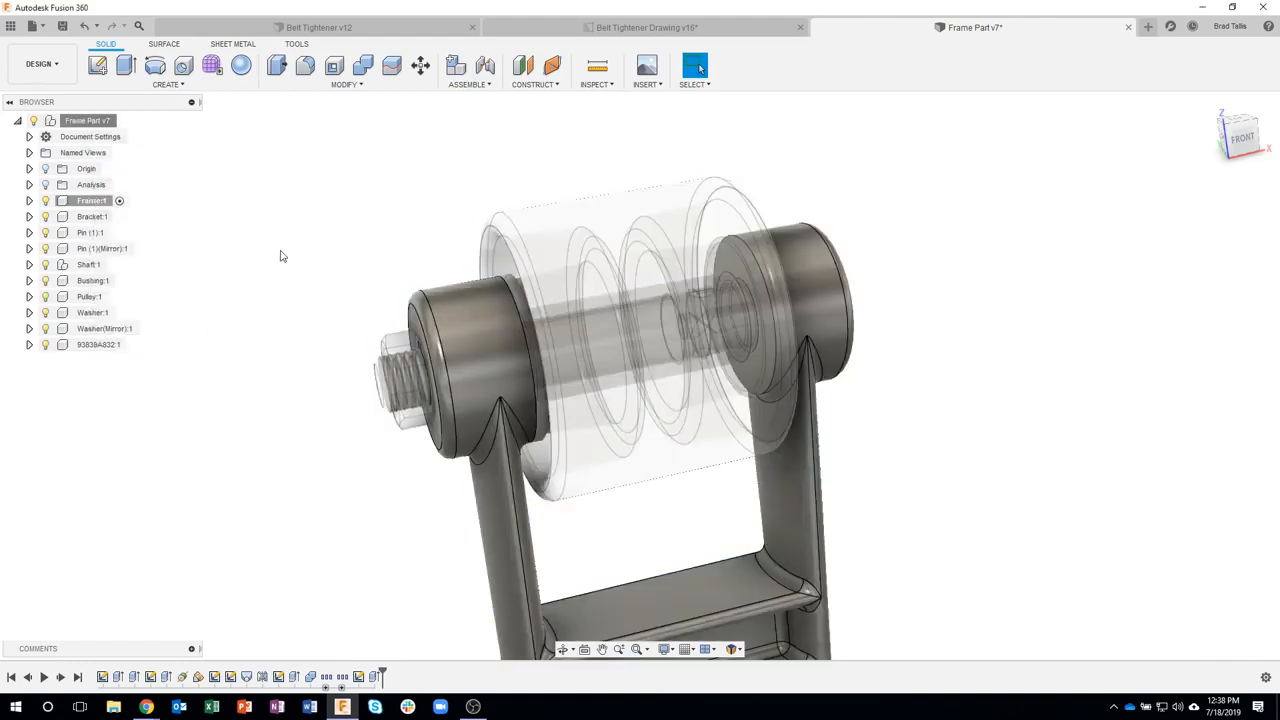
- Activate the whole assembly and examine the fit of the Woodruff key and keyway in the section analysis, hiding the section when finished
{"action": "left_click", "coordinate": [127, 121]}
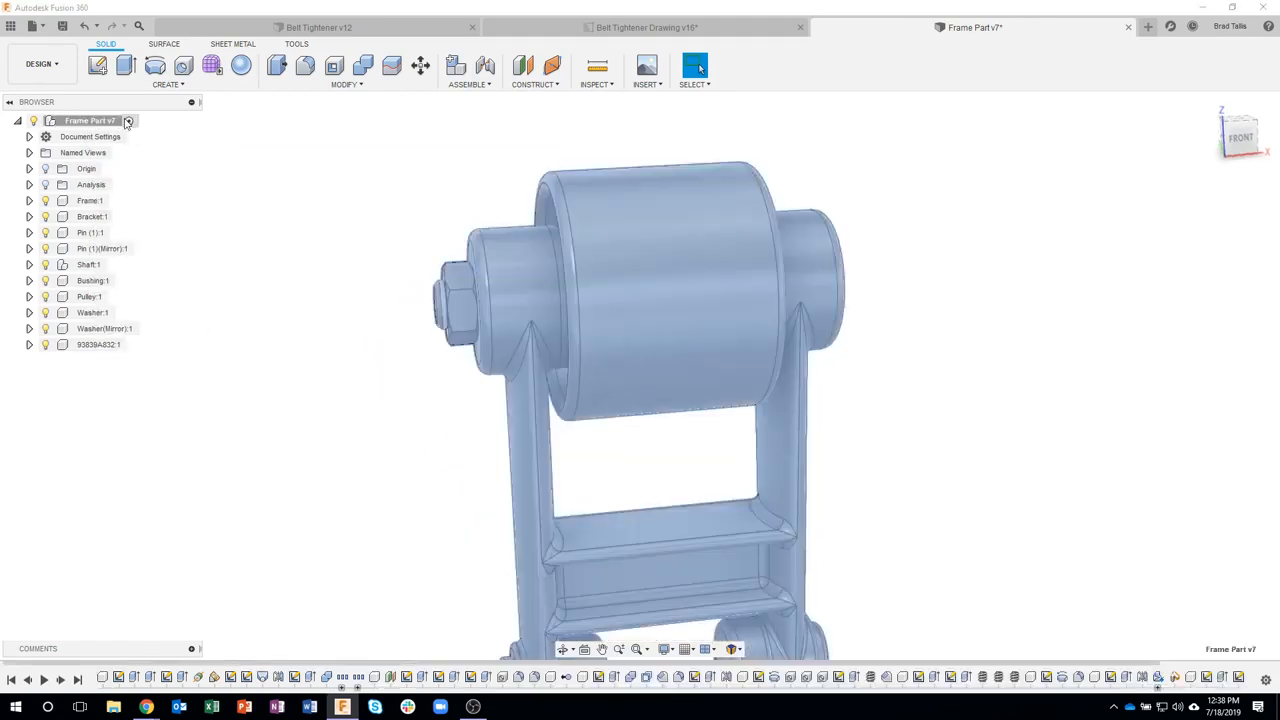
{"action": "left_click", "coordinate": [45, 185]}
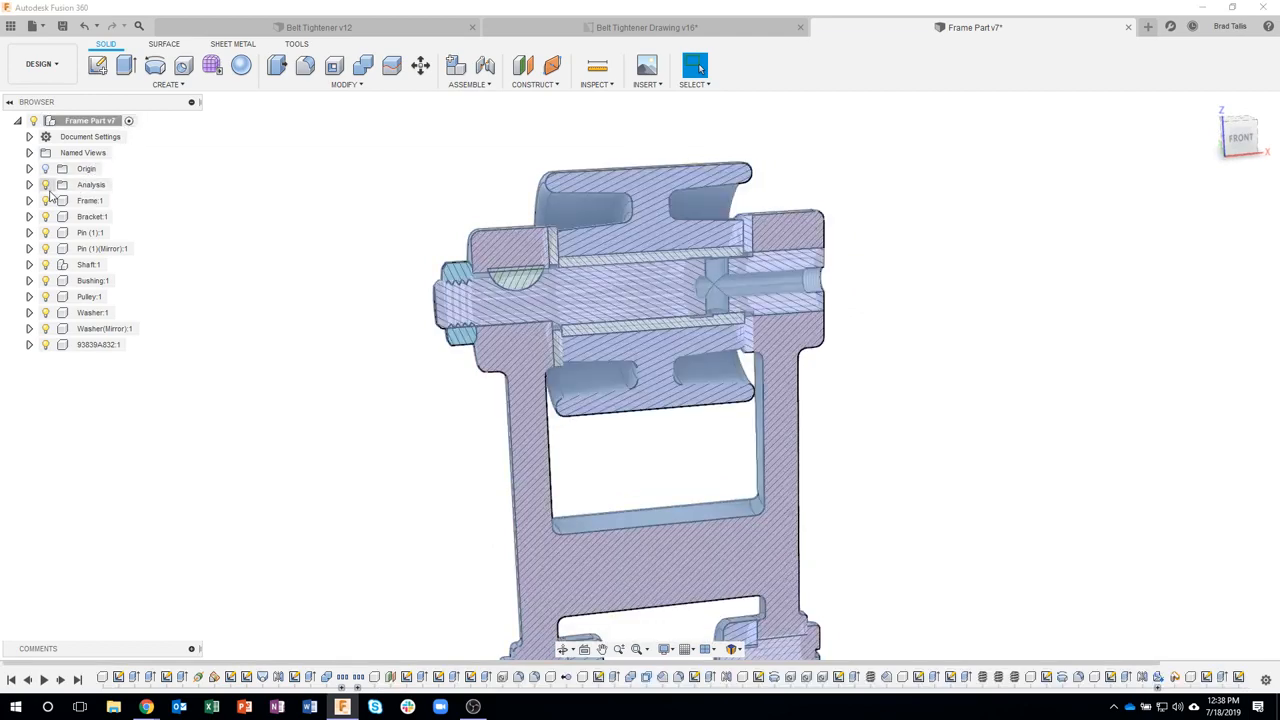
{"action": "left_click", "coordinate": [291, 205]}
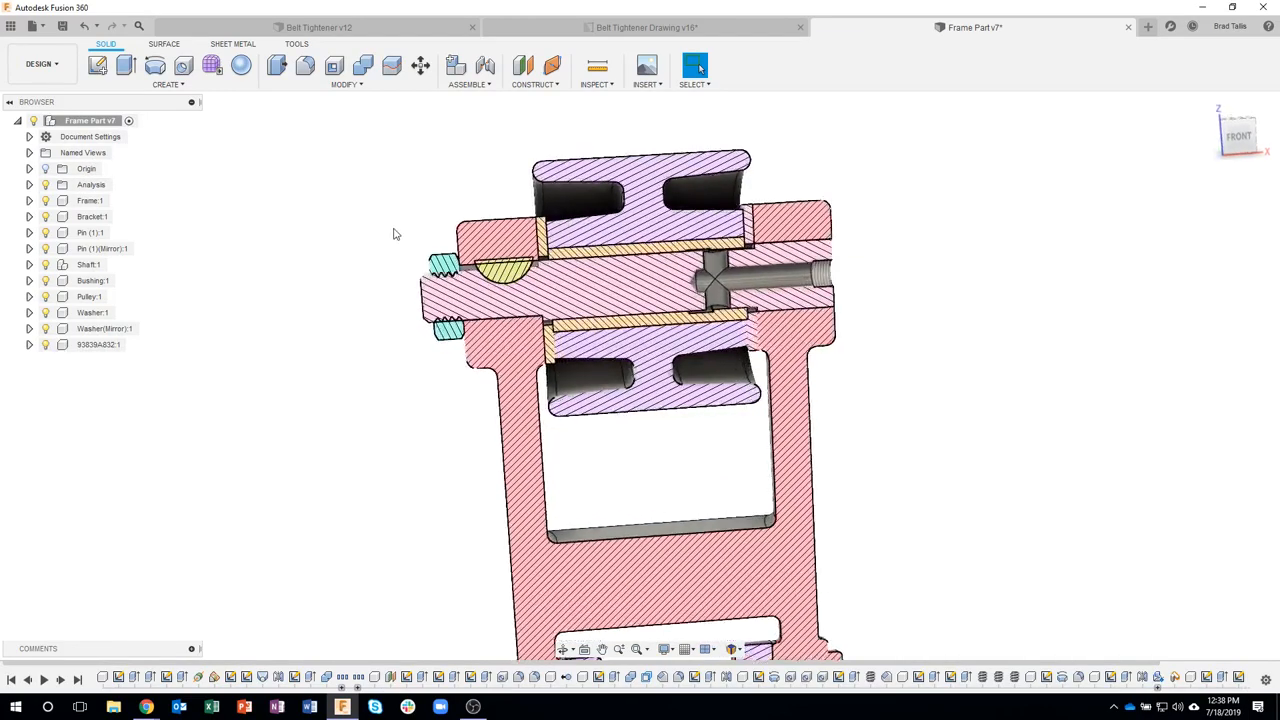
{"action": "scroll", "coordinate": [415, 232], "scroll_direction": "up", "scroll_amount": 5}
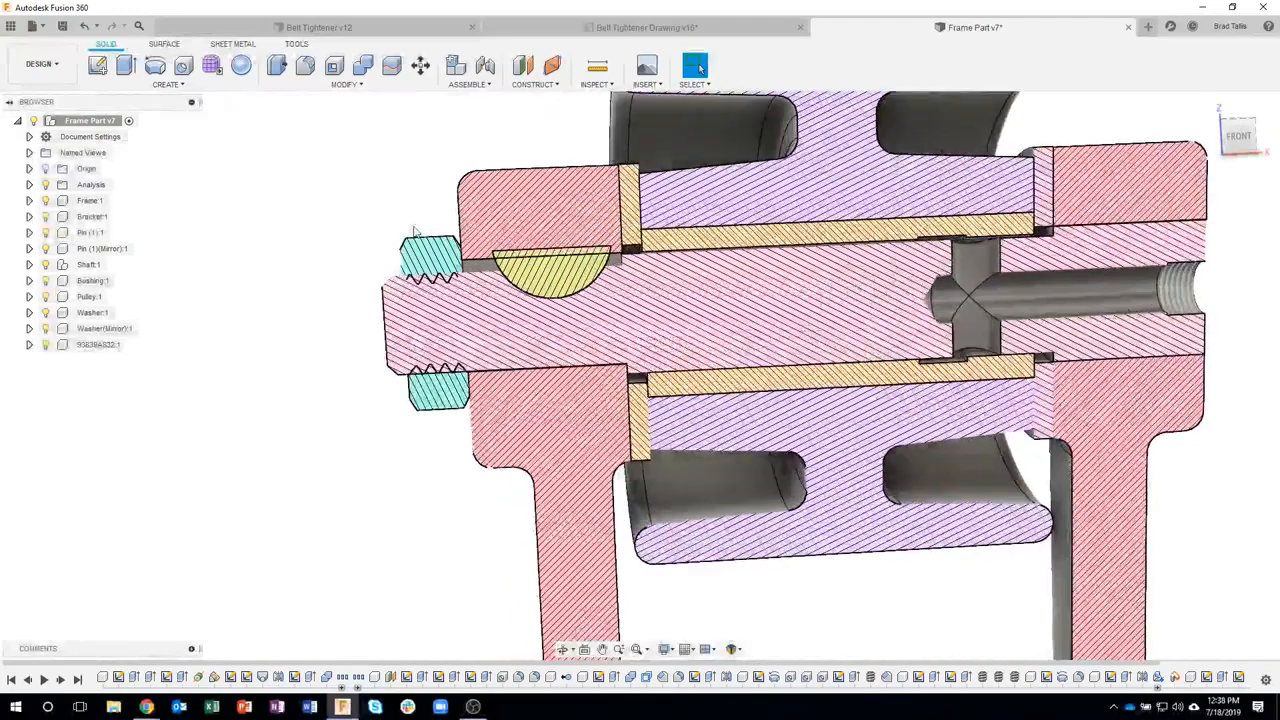
{"action": "scroll", "coordinate": [432, 231], "scroll_direction": "down", "scroll_amount": 2}
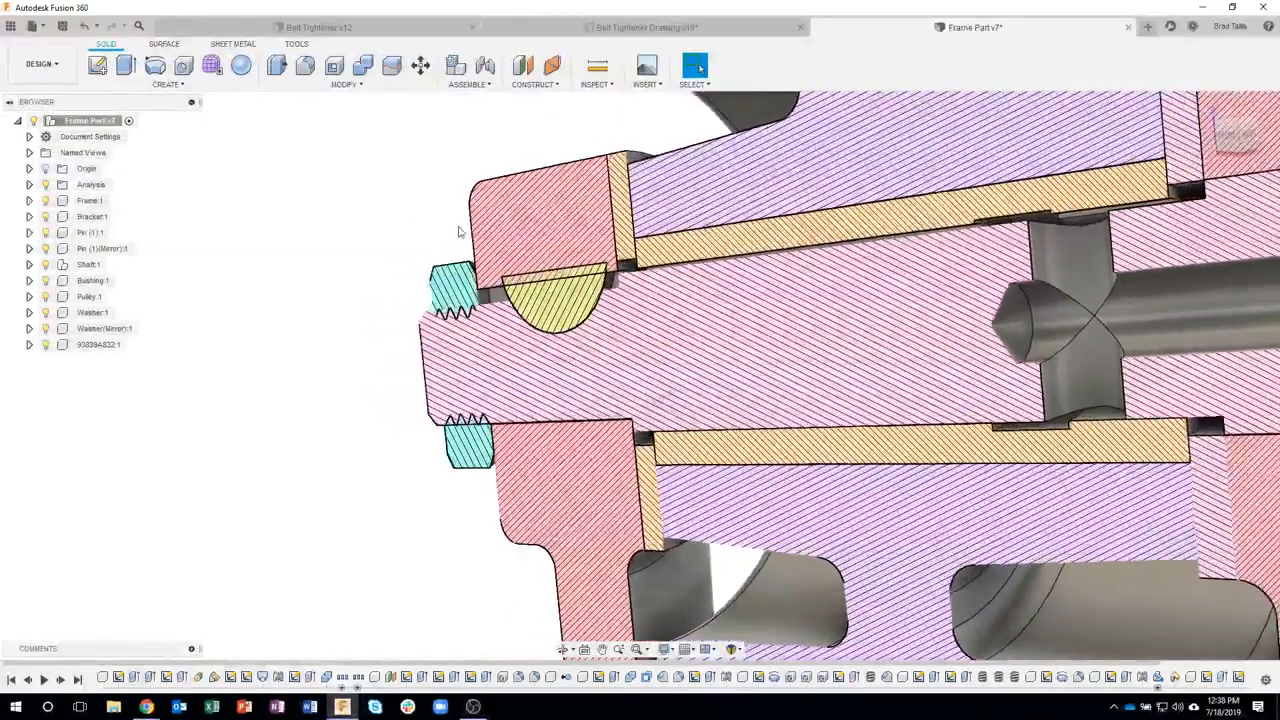
{"action": "middle_click_drag", "start_coordinate": [502, 233], "coordinate": [325, 265], "text": "shift"}
{"action": "scroll", "coordinate": [590, 290], "scroll_direction": "up", "scroll_amount": 5}
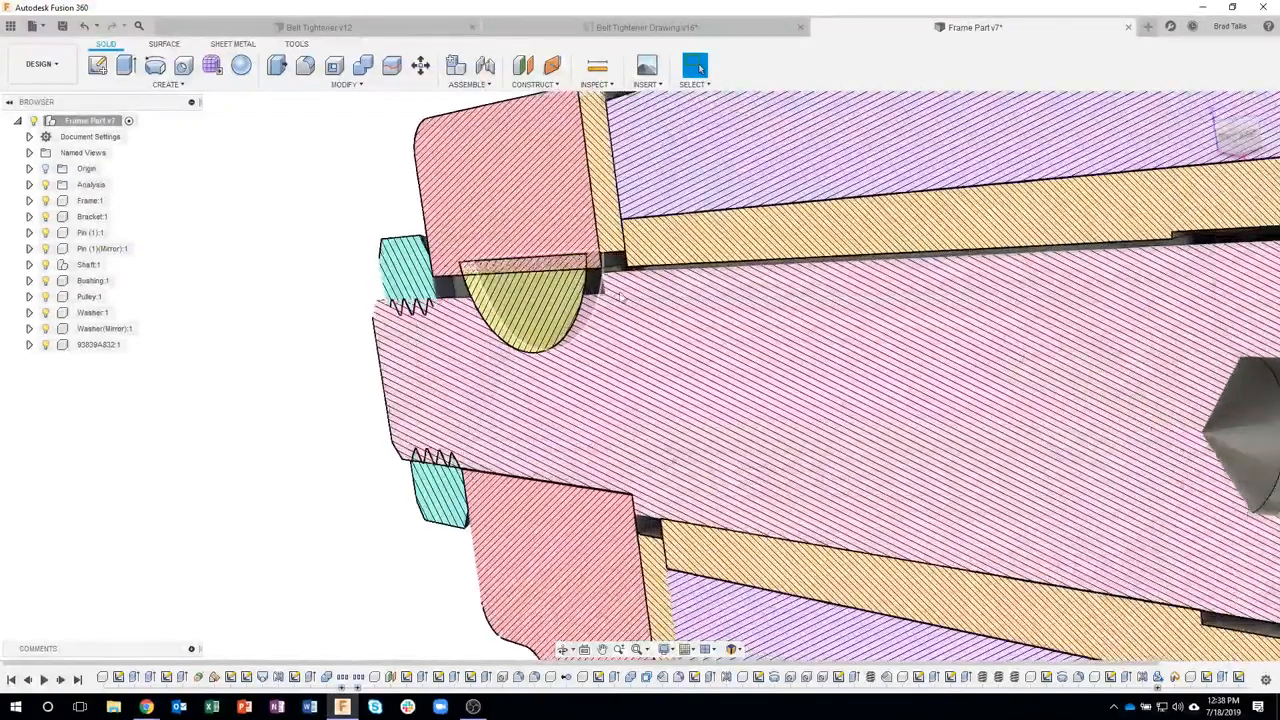
{"action": "scroll", "coordinate": [660, 337], "scroll_direction": "up", "scroll_amount": 5}
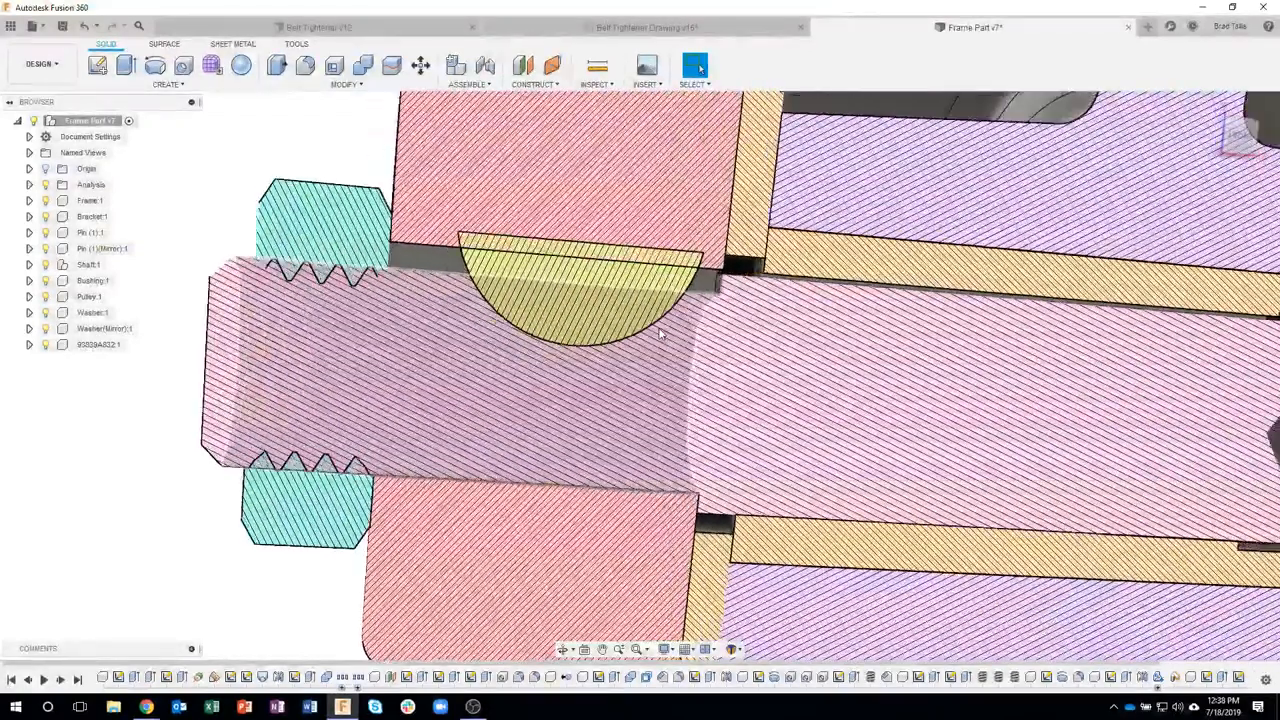
{"action": "middle_click_drag", "start_coordinate": [660, 337], "coordinate": [634, 288], "text": "shift"}
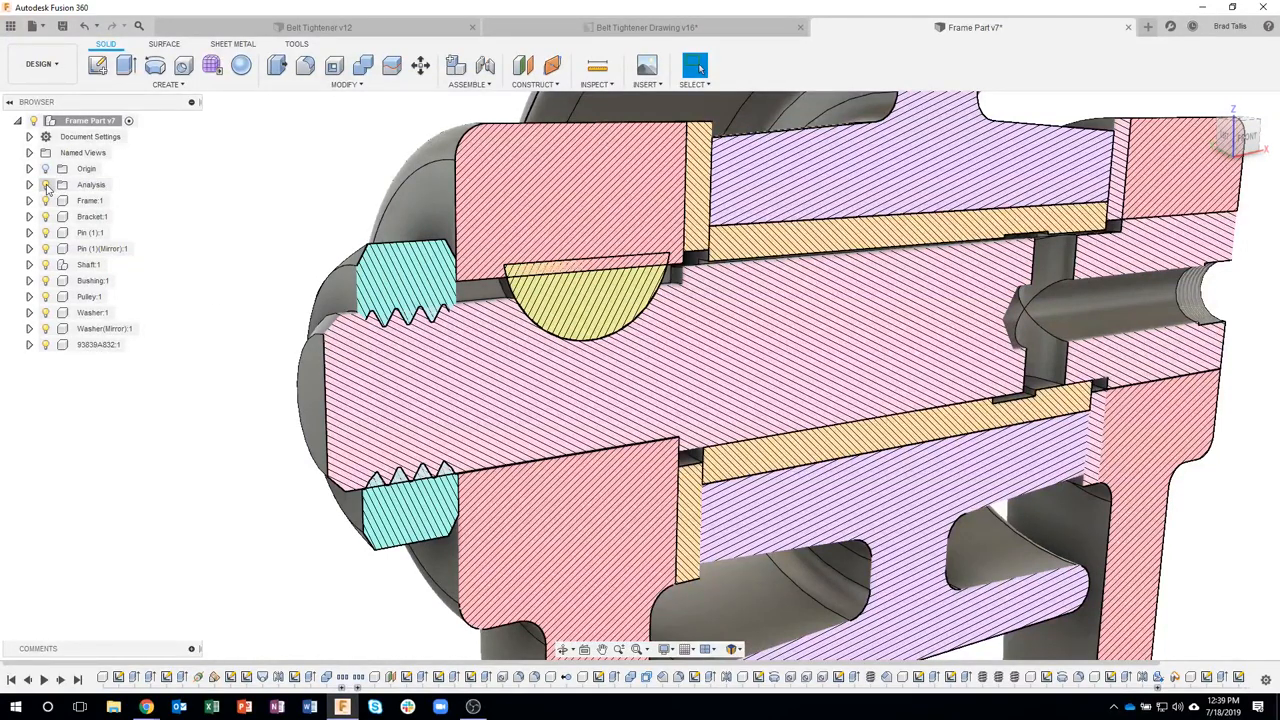
{"action": "left_click", "coordinate": [46, 186]}
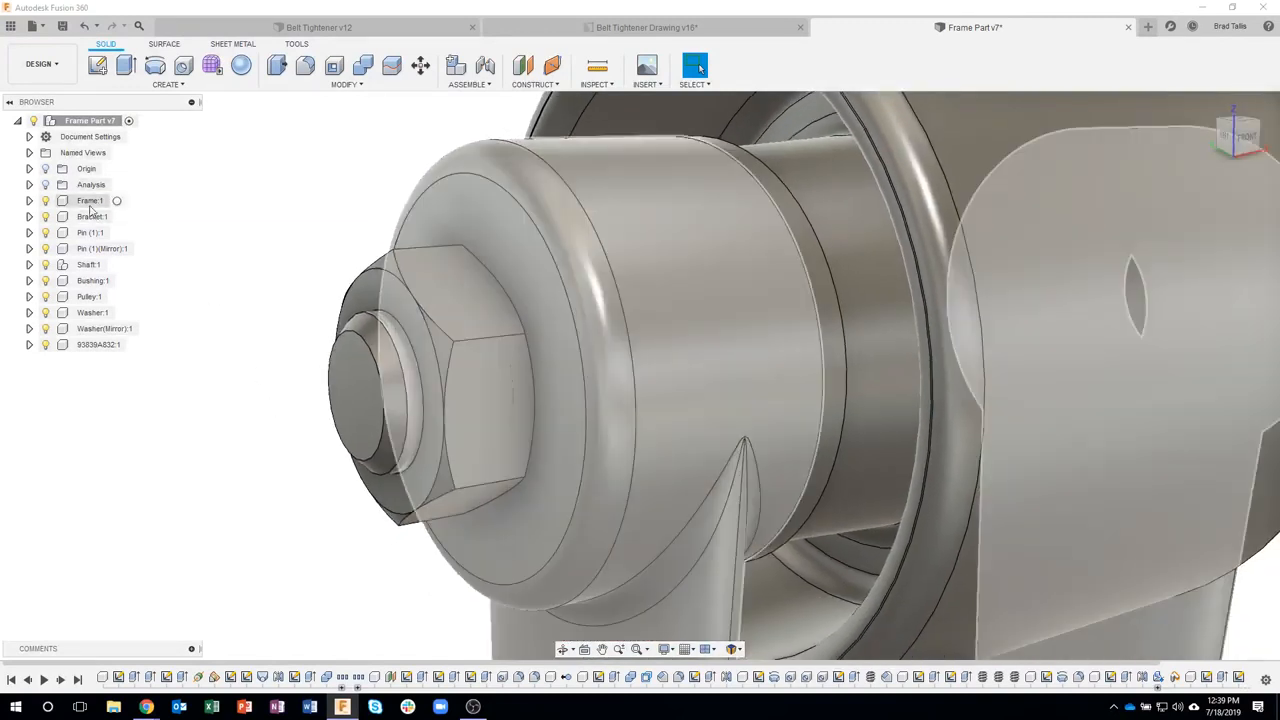
- Activate the Frame component and isolate it from the rest of the assembly
{"action": "left_click", "coordinate": [119, 201]}
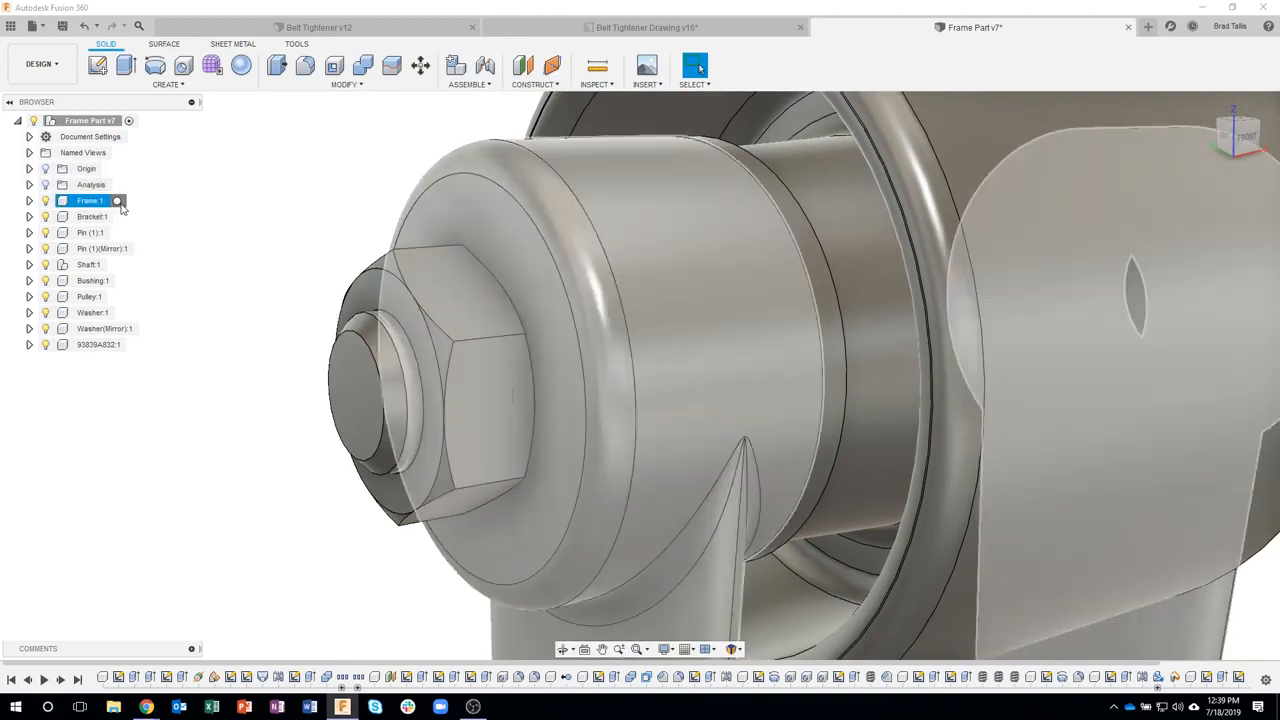
{"action": "right_click", "coordinate": [100, 202]}
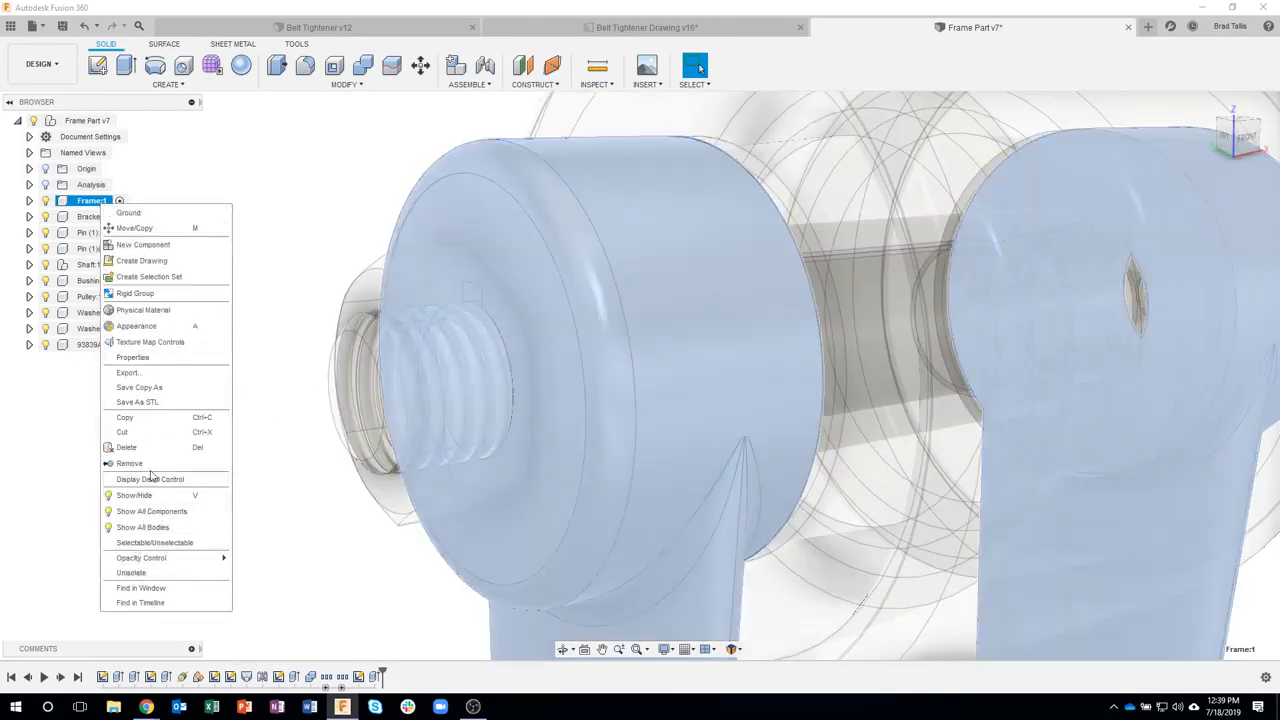
{"action": "left_click", "coordinate": [283, 329]}
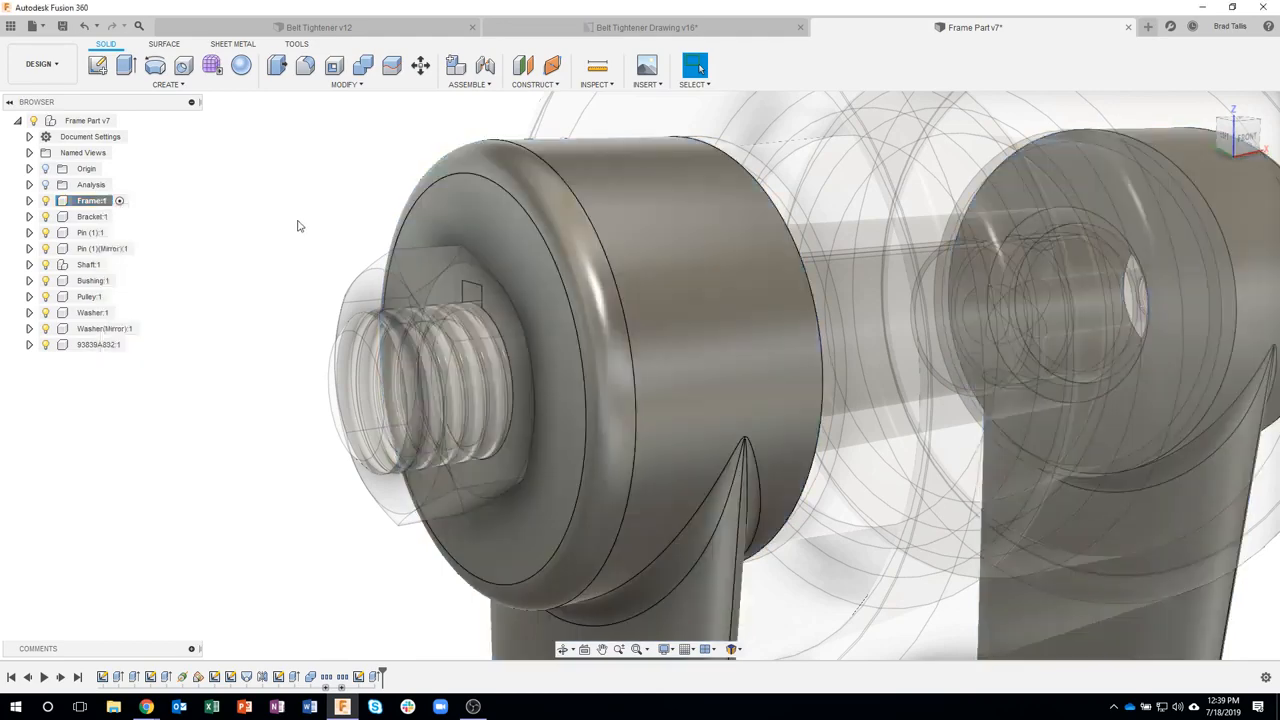
{"action": "scroll", "coordinate": [254, 357], "scroll_direction": "down", "scroll_amount": 3}
{"action": "middle_click_drag", "start_coordinate": [254, 360], "coordinate": [92, 207], "text": "shift"}
{"action": "right_click", "coordinate": [92, 203]}
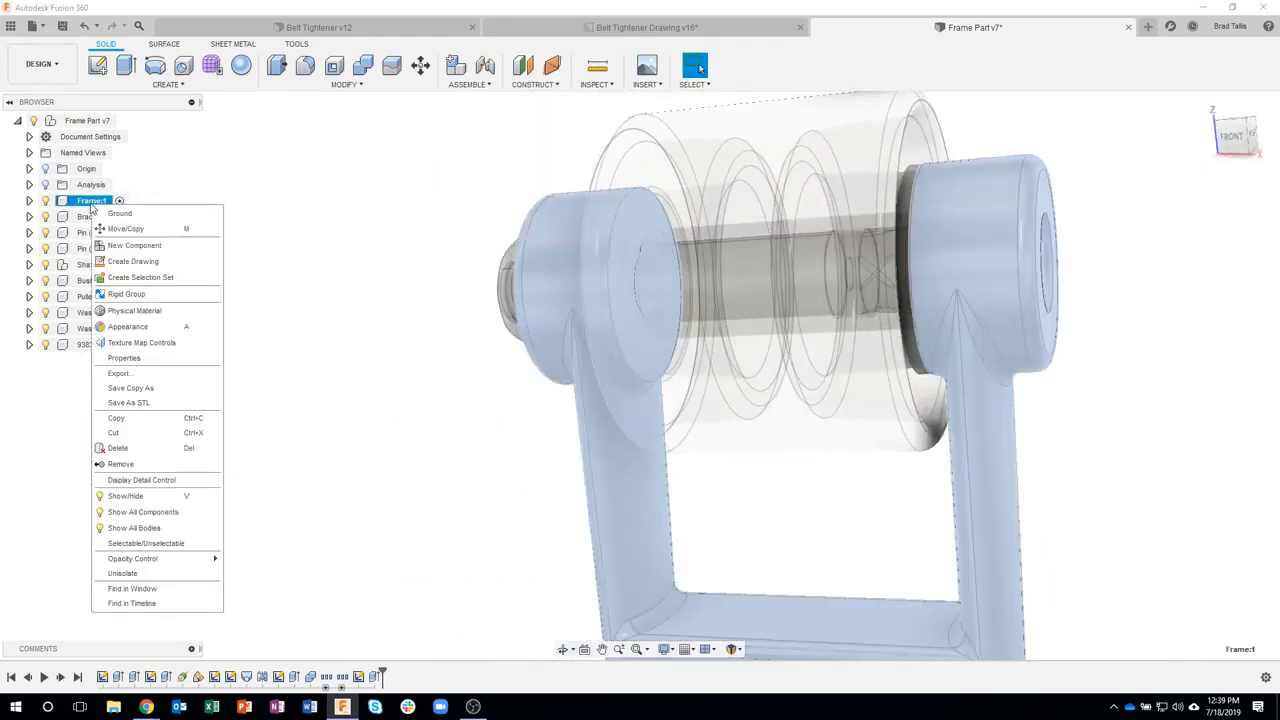
{"action": "left_click", "coordinate": [121, 579]}
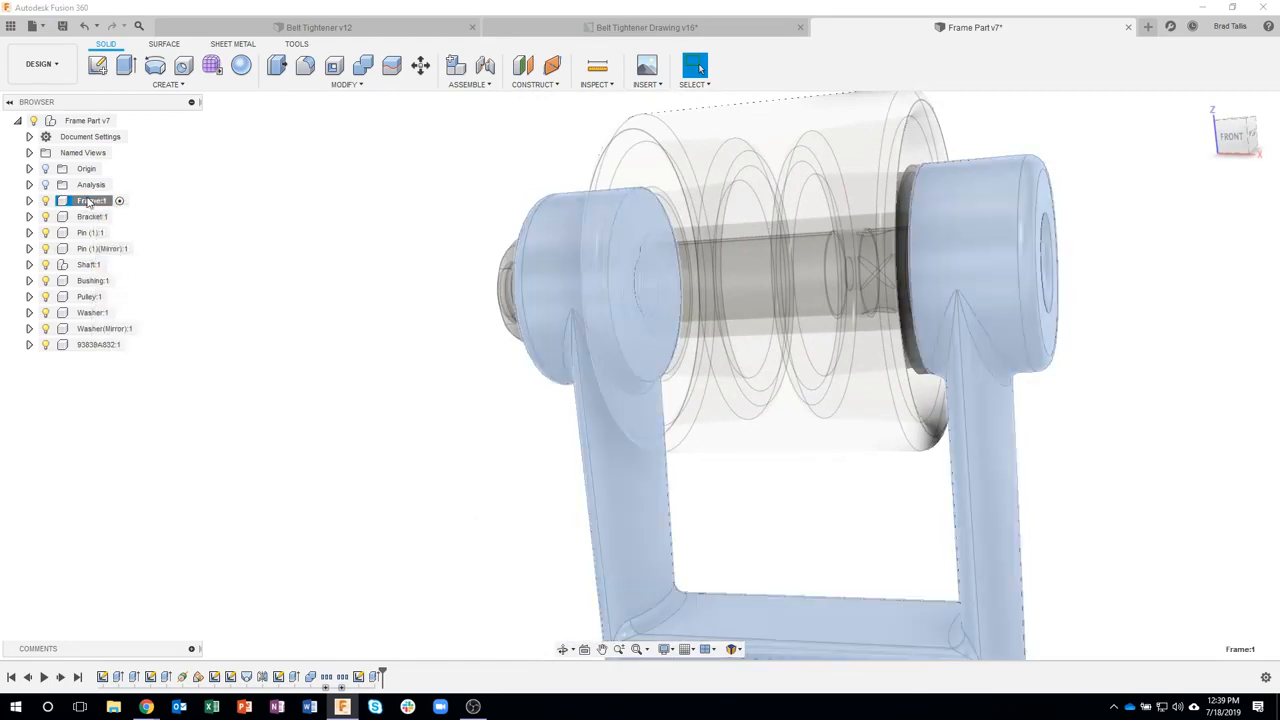
{"action": "right_click", "coordinate": [91, 202]}
{"action": "left_click", "coordinate": [158, 572]}
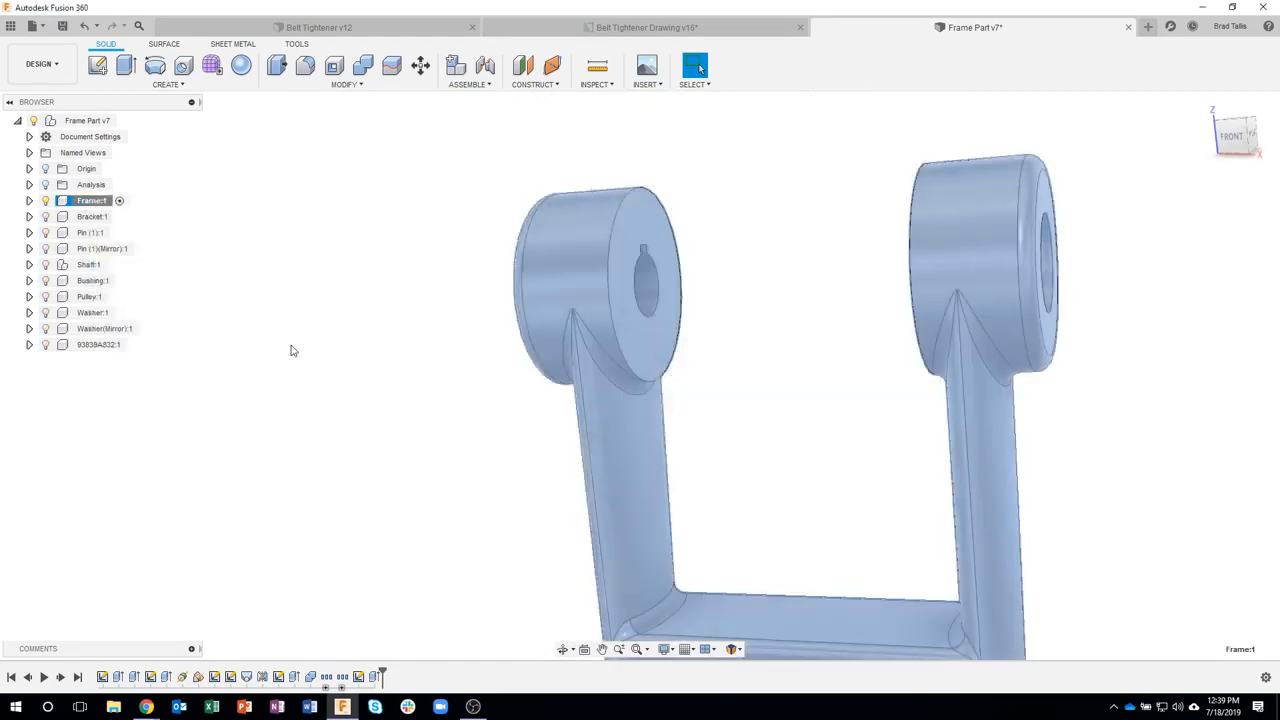
- Examine the keyway in the isolated frame and reopen its sketch to review the rectangle's dimensions, closing it without edits
{"action": "left_click", "coordinate": [426, 343]}
{"action": "scroll", "coordinate": [607, 323], "scroll_direction": "up", "scroll_amount": 5}
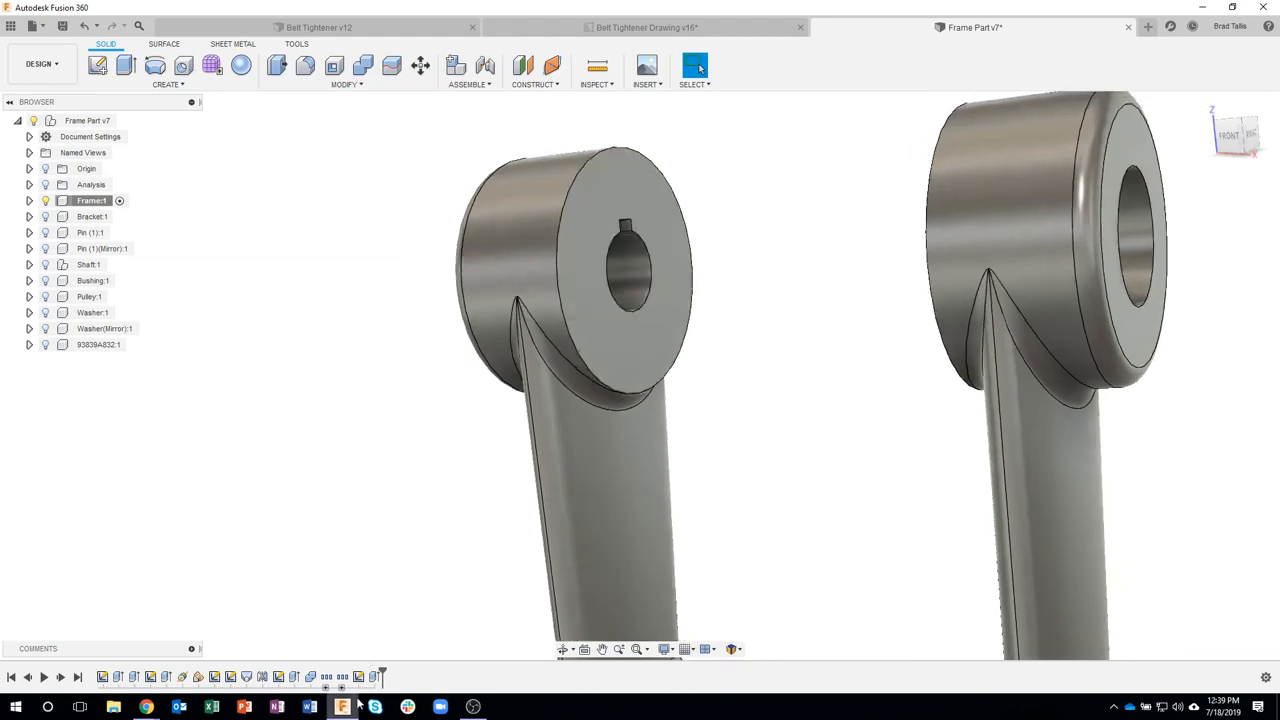
{"action": "double_click", "coordinate": [358, 677]}
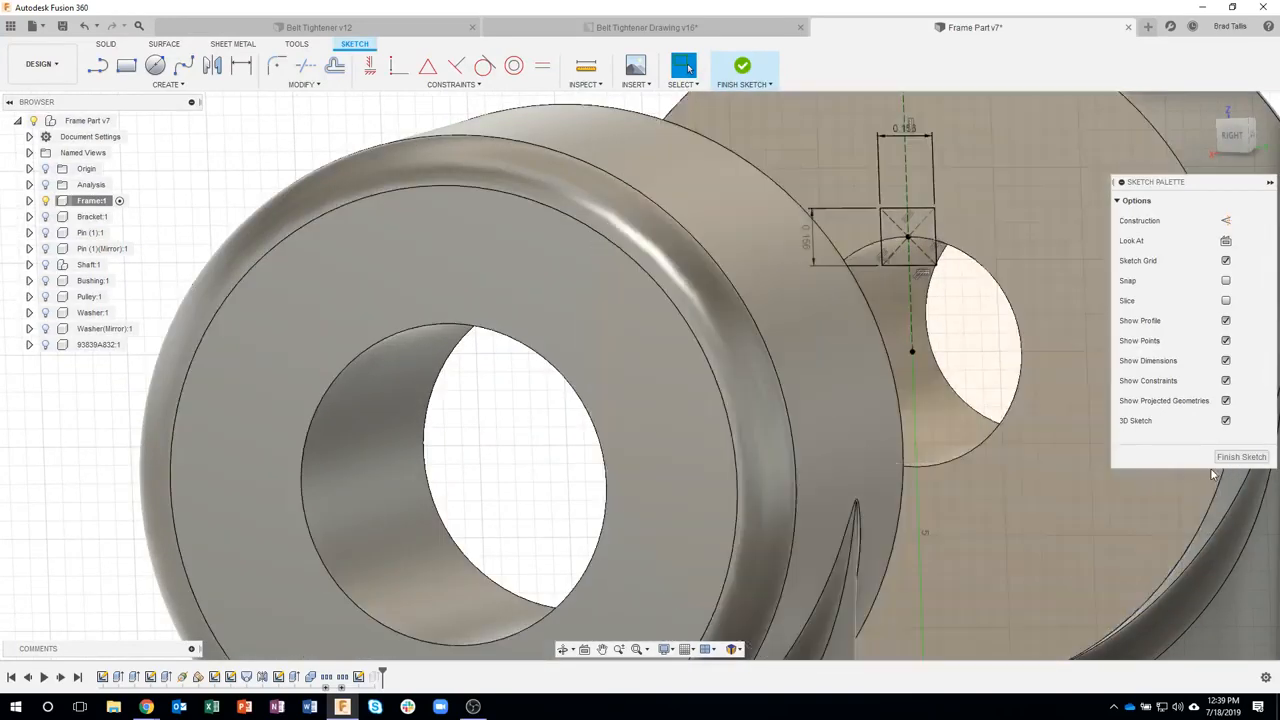
{"action": "left_click", "coordinate": [1240, 457]}
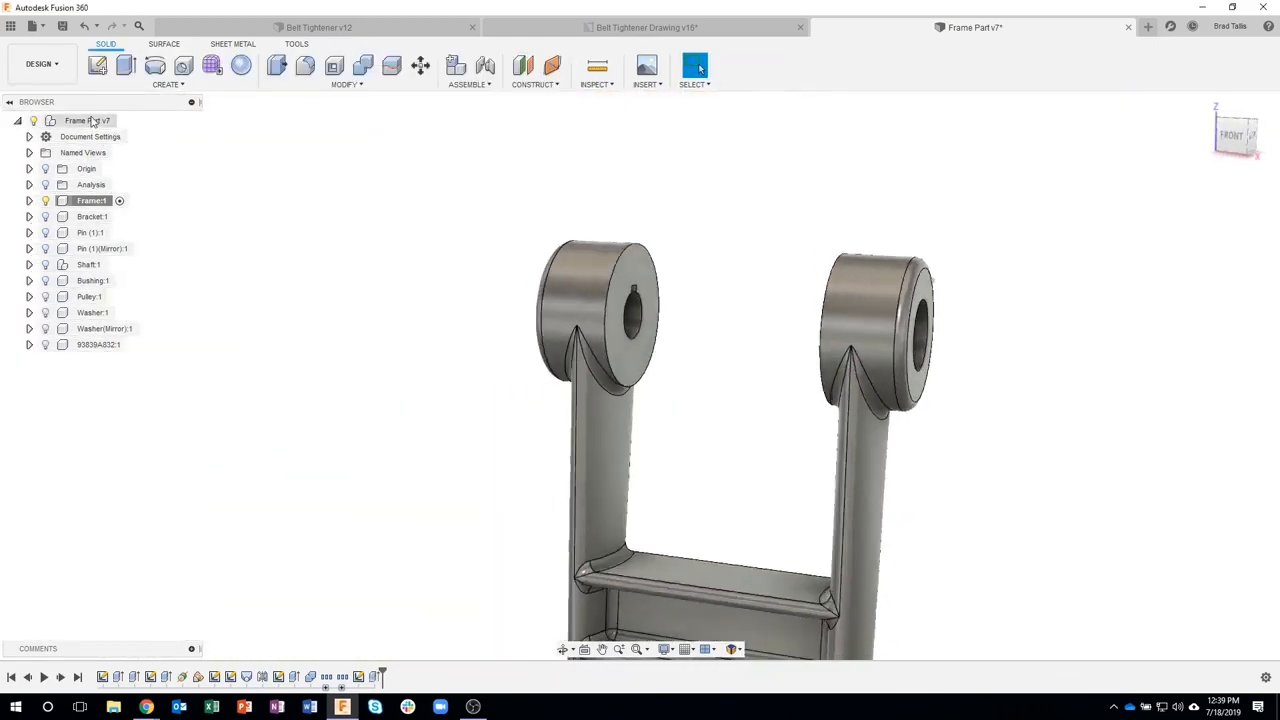
- Activate the top-level assembly and unisolate all its components
{"action": "left_click", "coordinate": [123, 120]}
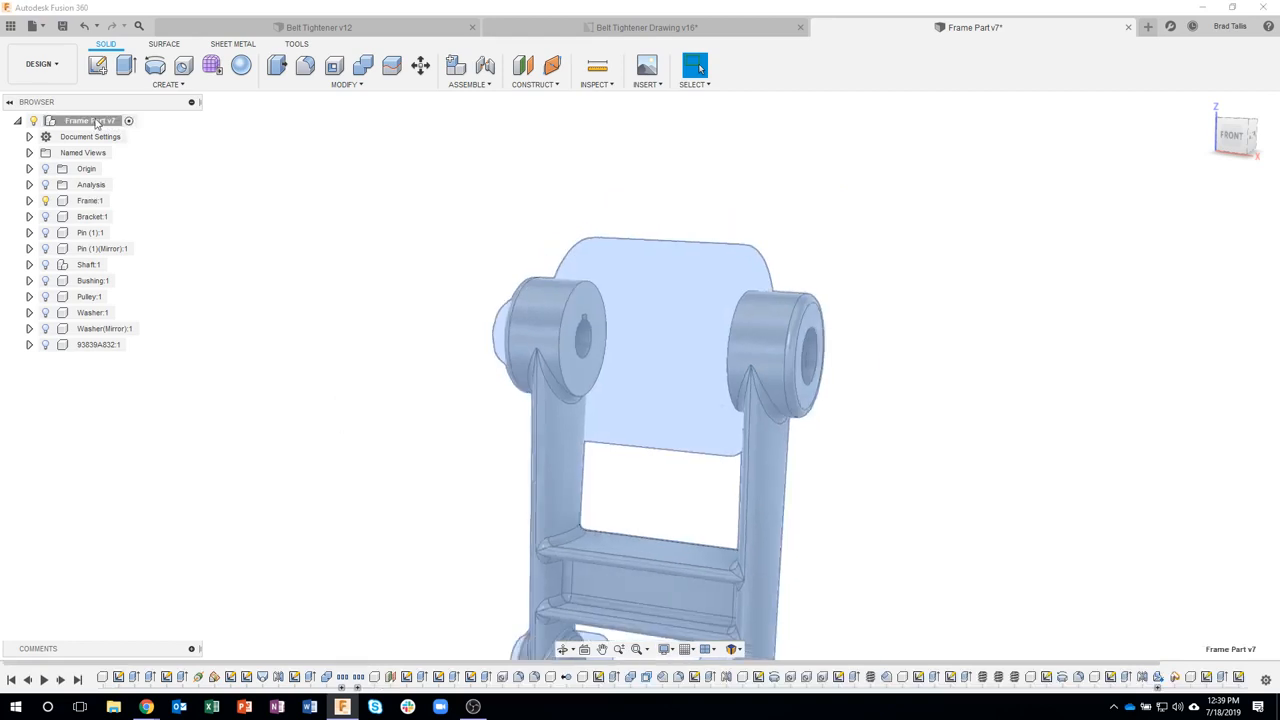
{"action": "right_click", "coordinate": [75, 118]}
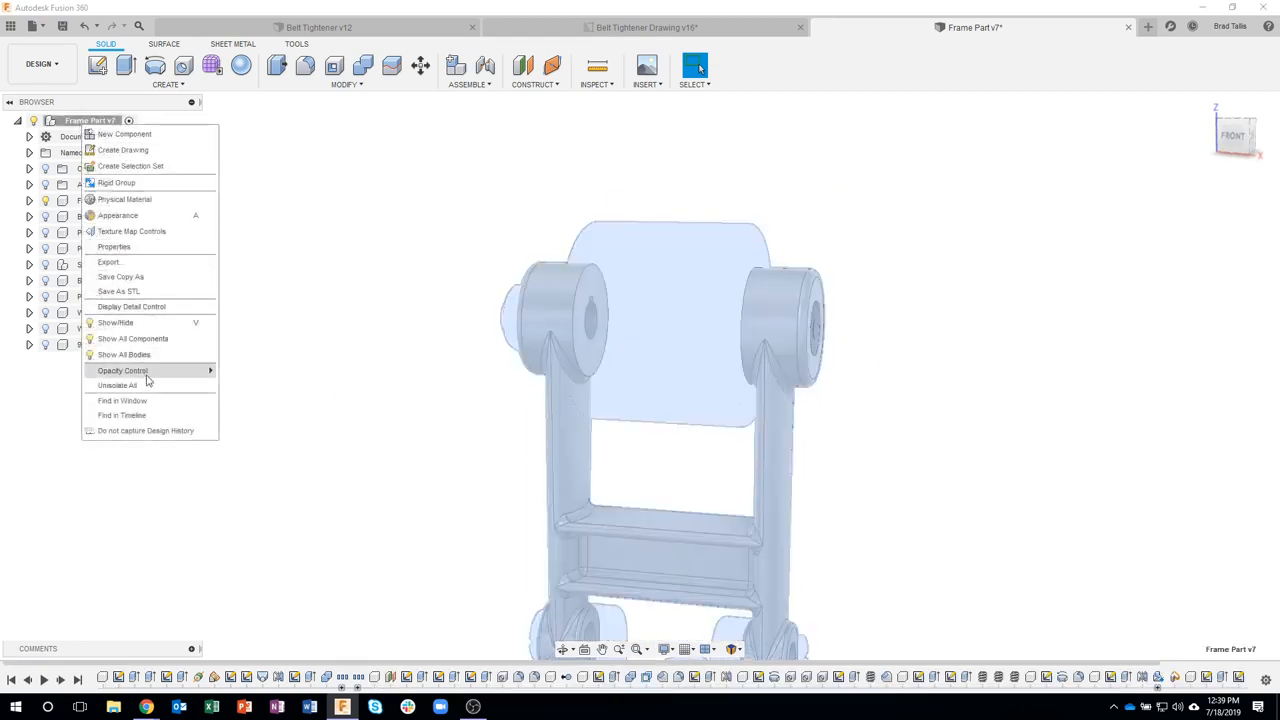
{"action": "left_click", "coordinate": [147, 386]}
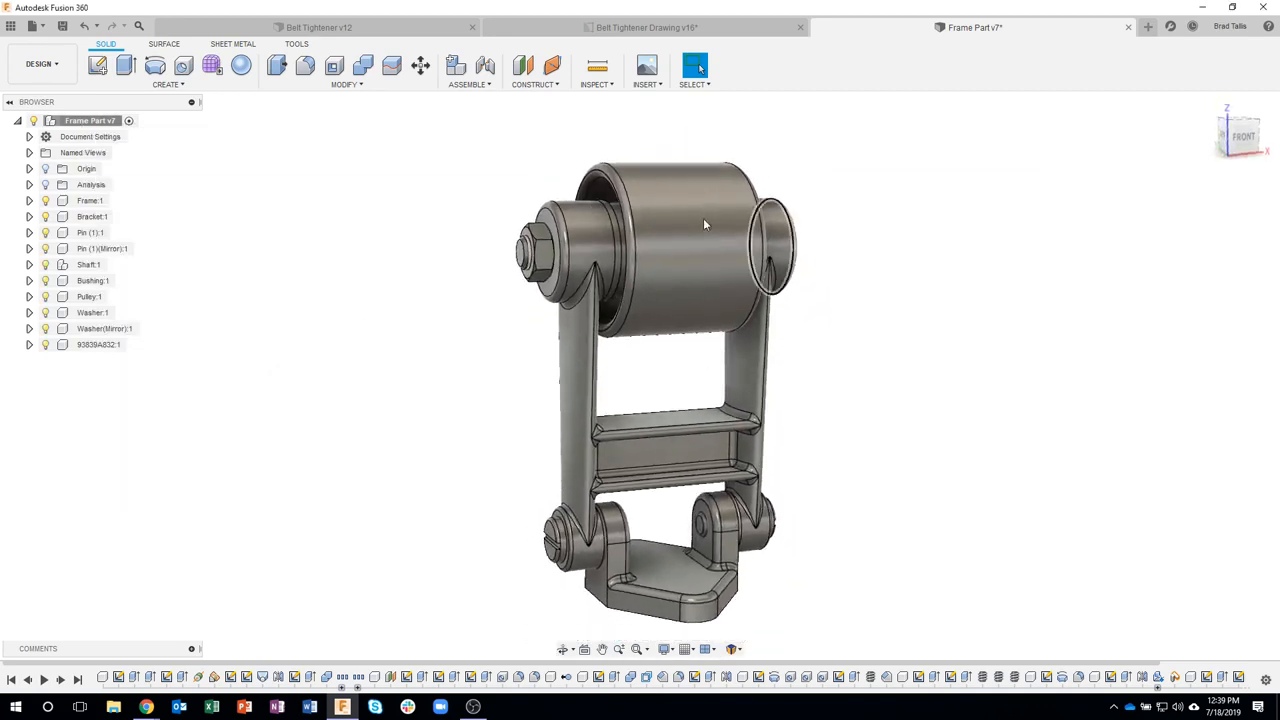
- Save the Frame Part design as a new version
{"action": "key", "text": "ctrl+s"}
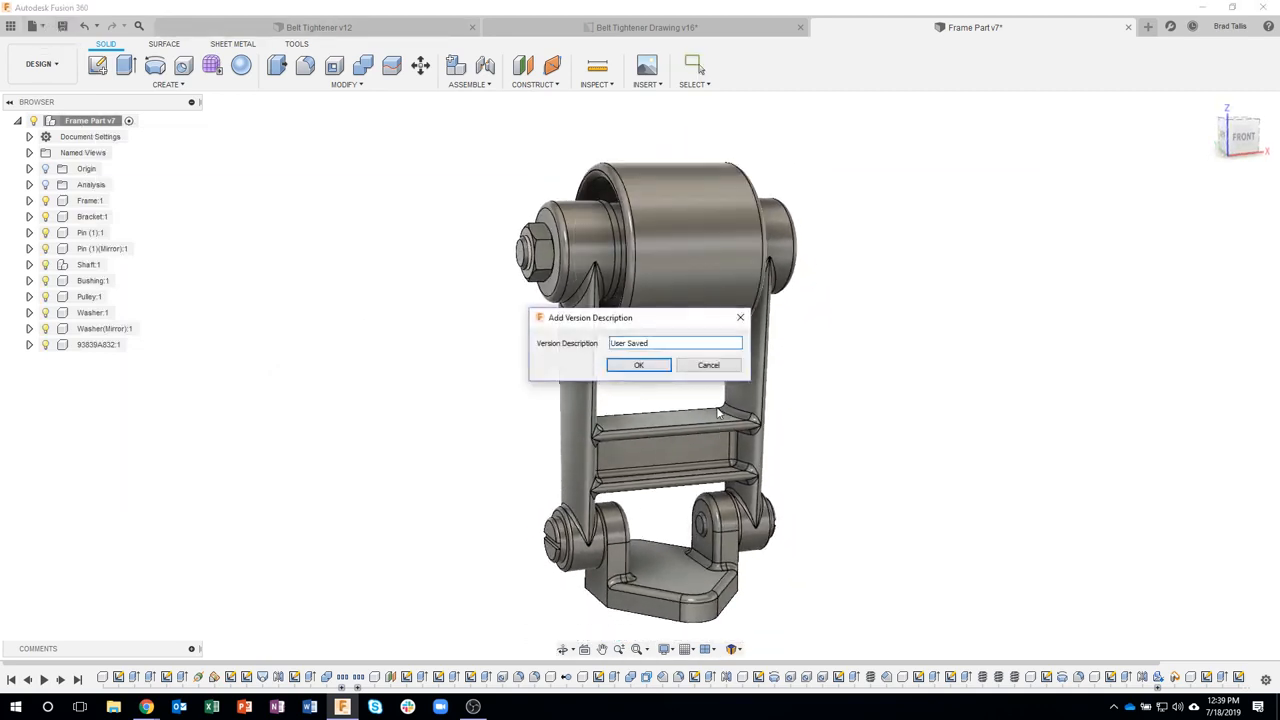
{"action": "left_click_drag", "start_coordinate": [658, 345], "coordinate": [573, 349]}
{"action": "key", "text": "Return"}
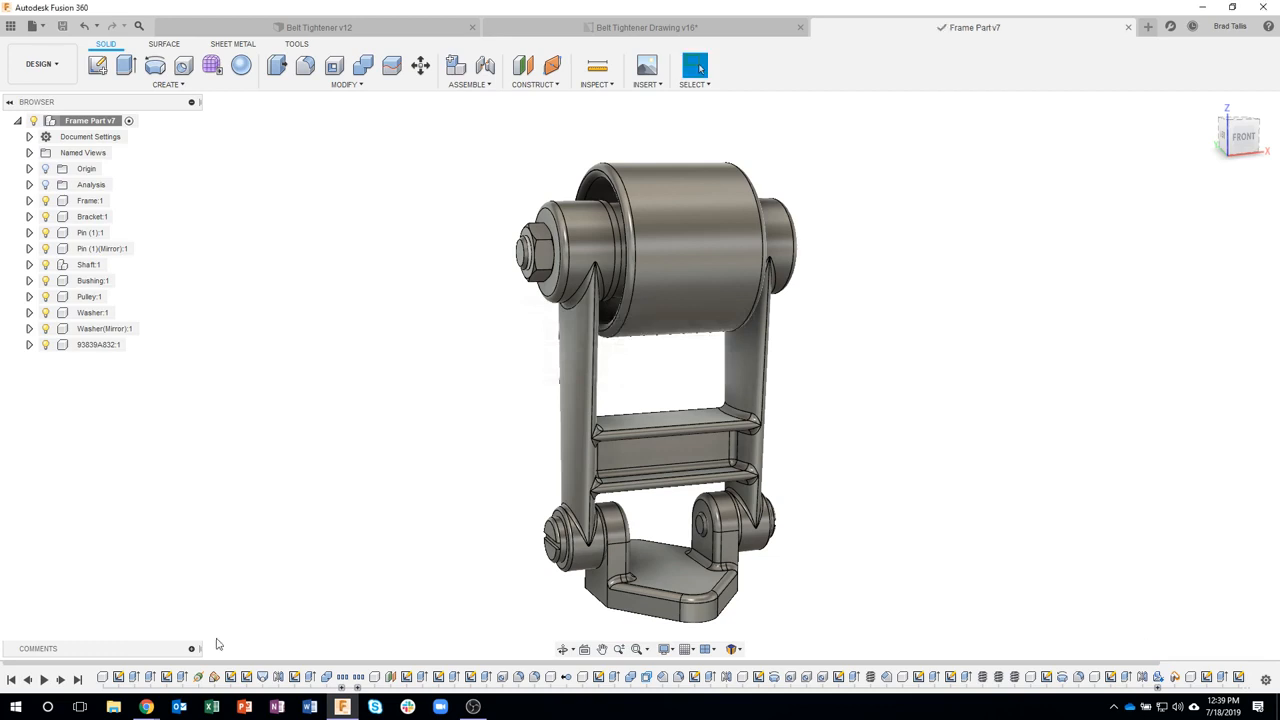
- Post the comment "check woodruff key" on the design and collapse the comments
{"action": "left_click", "coordinate": [192, 649]}
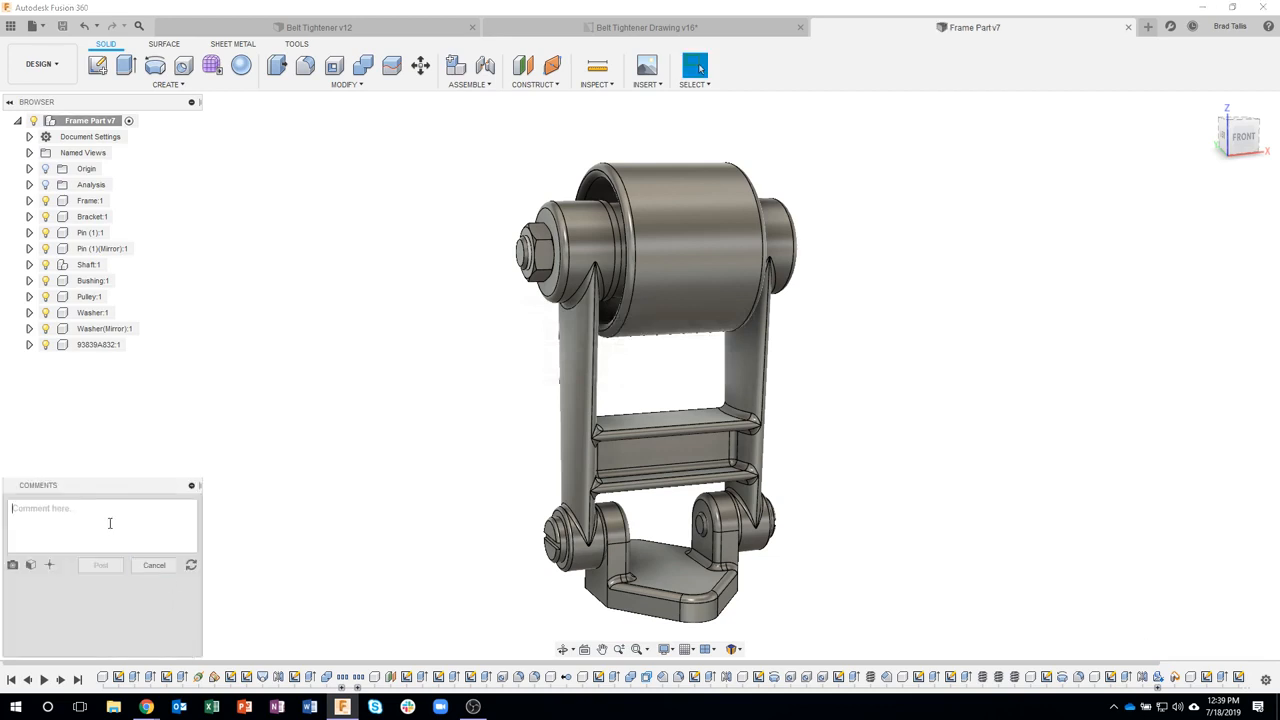
{"action": "type", "text": "check woodruff key"}
{"action": "left_click", "coordinate": [99, 576]}
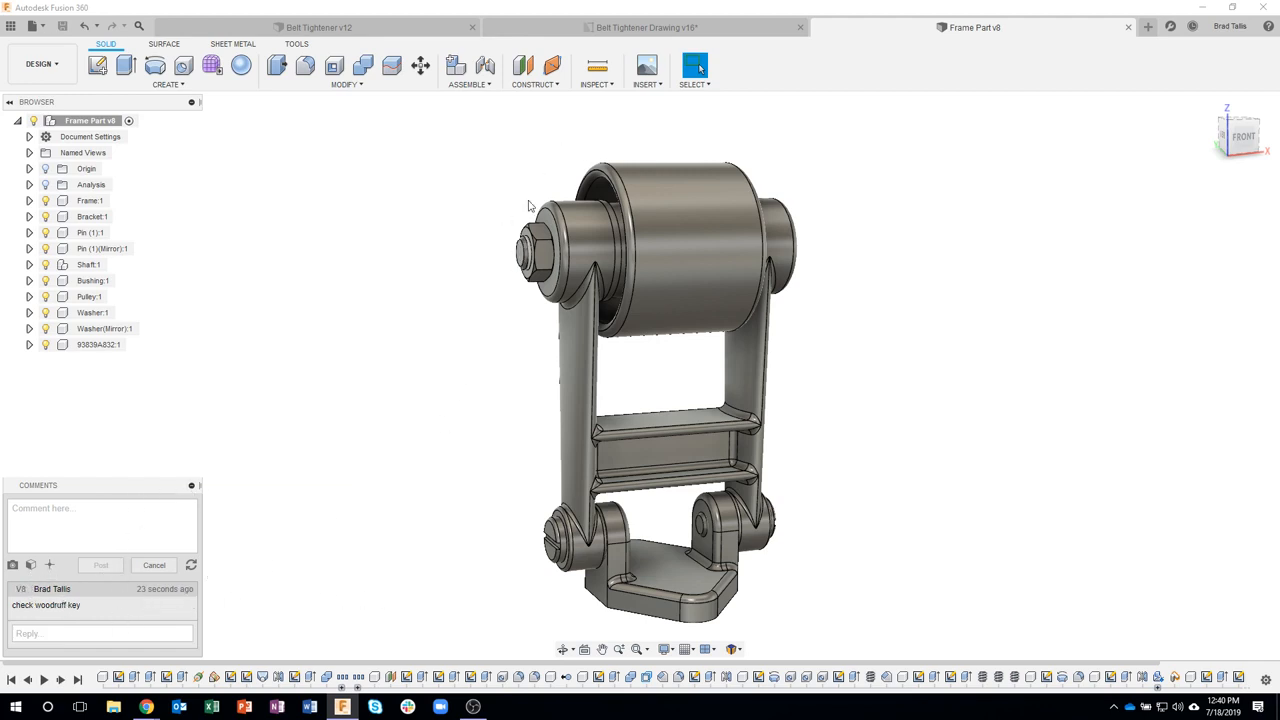
{"action": "left_click", "coordinate": [191, 486]}
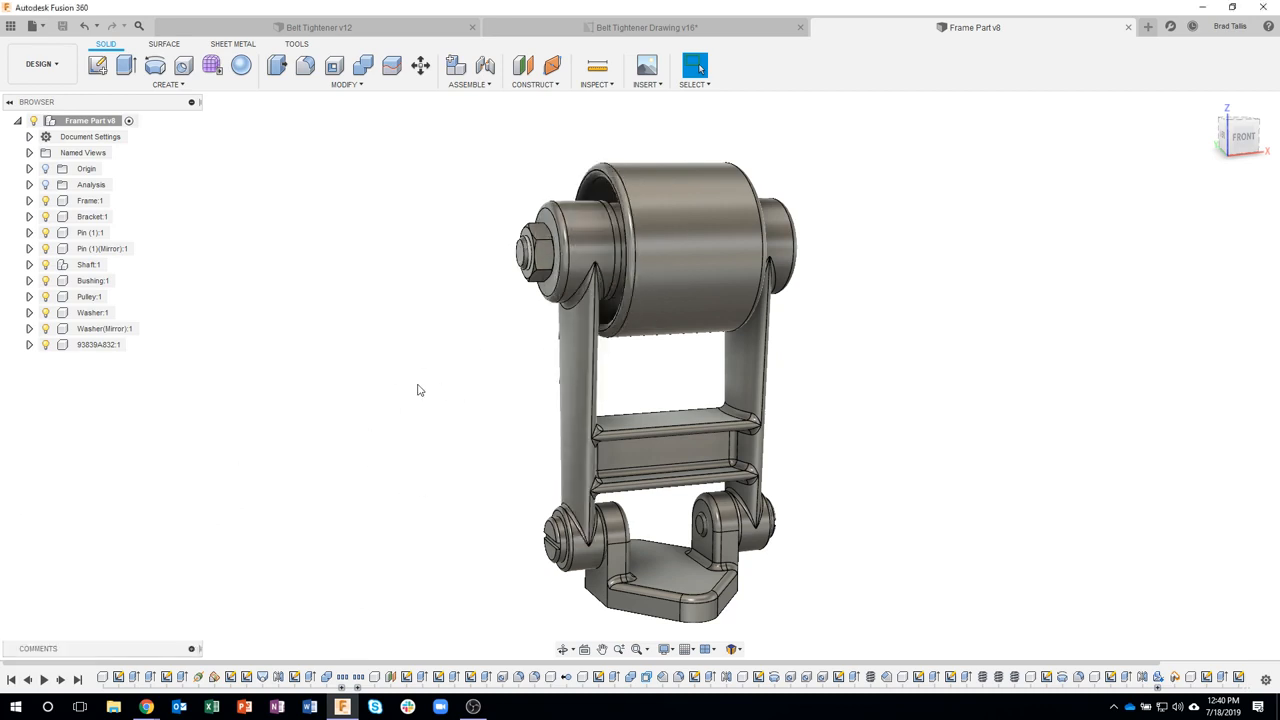
- Try moving the pulley, bushing and washer freely away from the frame and revert all components to their original positions
{"action": "scroll", "coordinate": [489, 336], "scroll_direction": "down", "scroll_amount": 1}
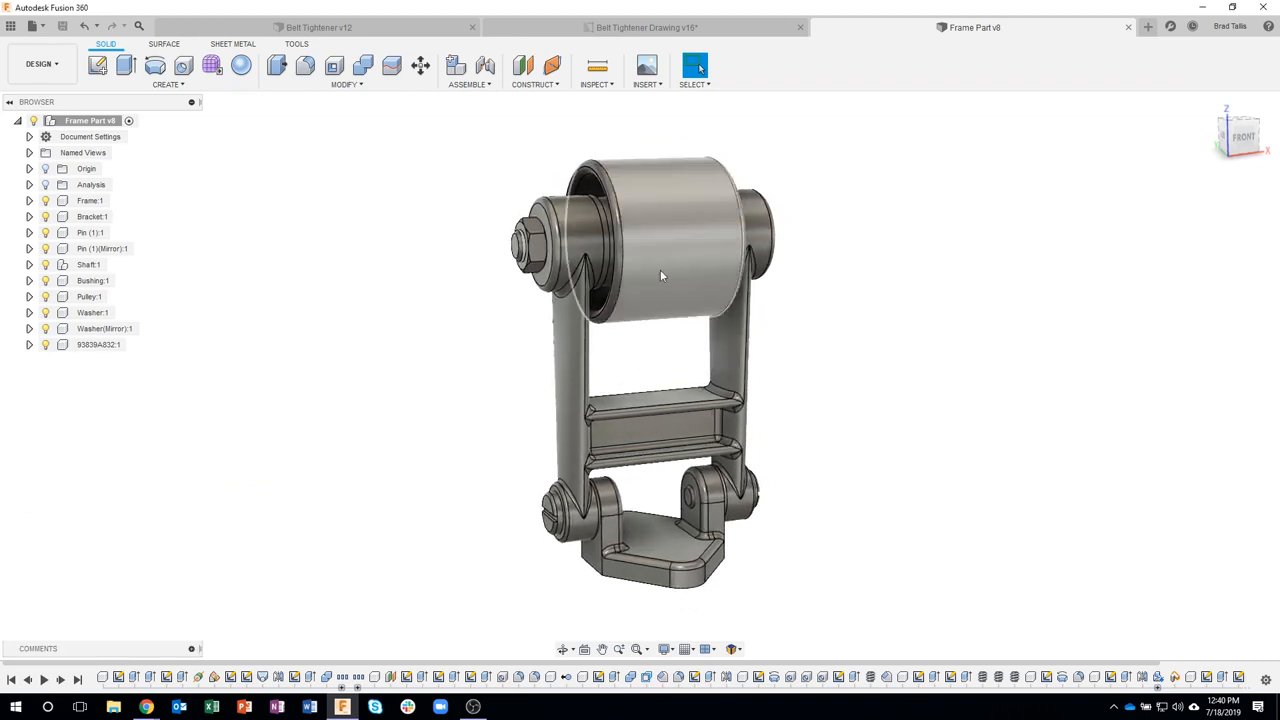
{"action": "left_click_drag", "start_coordinate": [654, 269], "coordinate": [880, 250]}
{"action": "left_click_drag", "start_coordinate": [596, 243], "coordinate": [725, 172]}
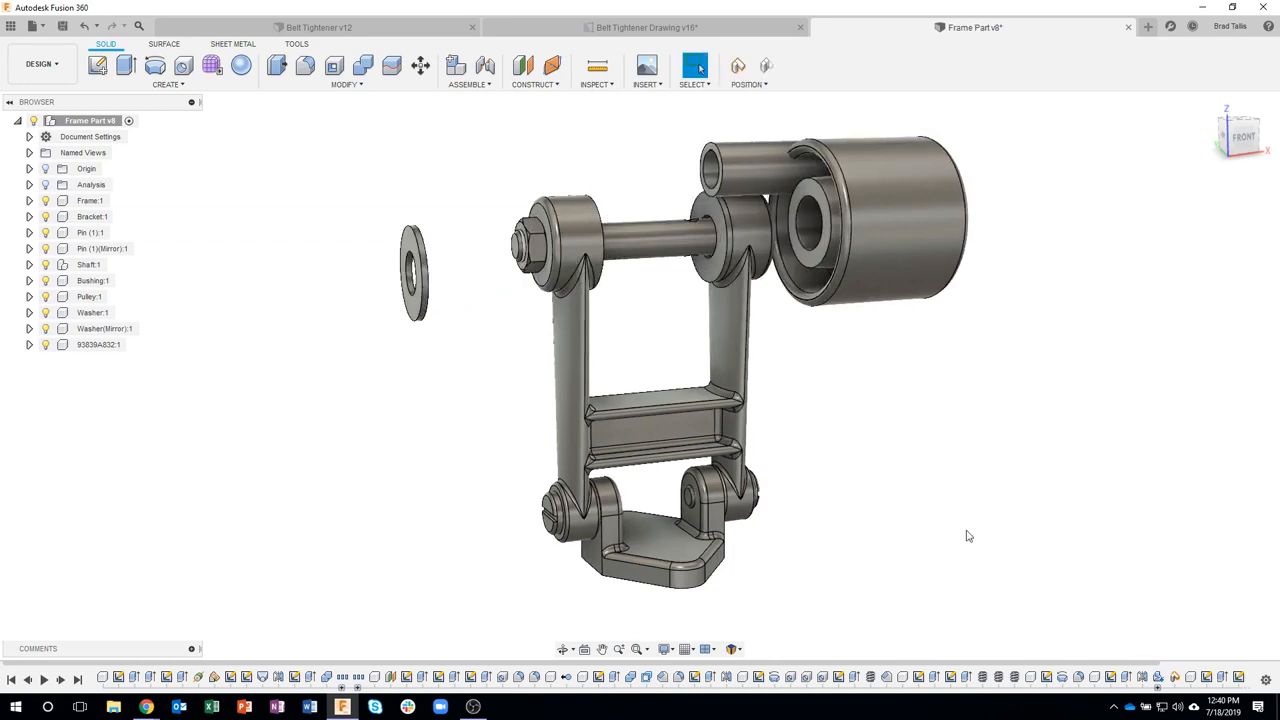
{"action": "left_click", "coordinate": [767, 66]}
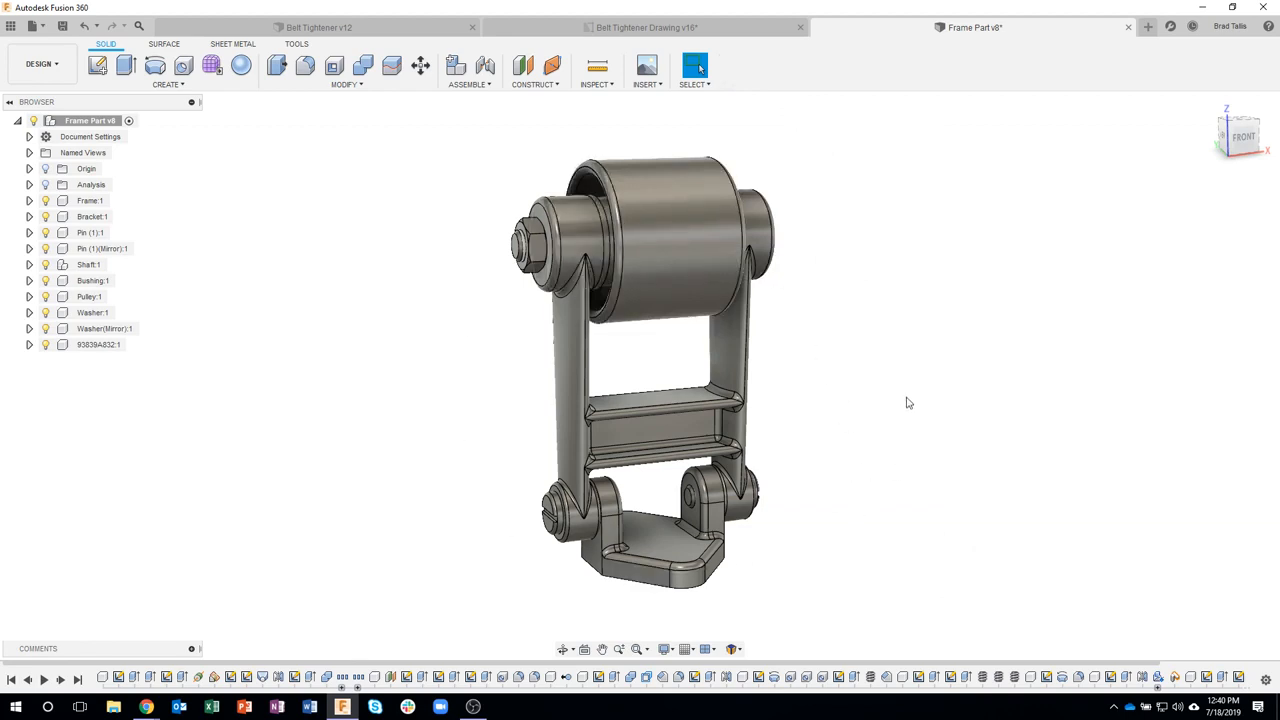
{"action": "left_click", "coordinate": [472, 85]}
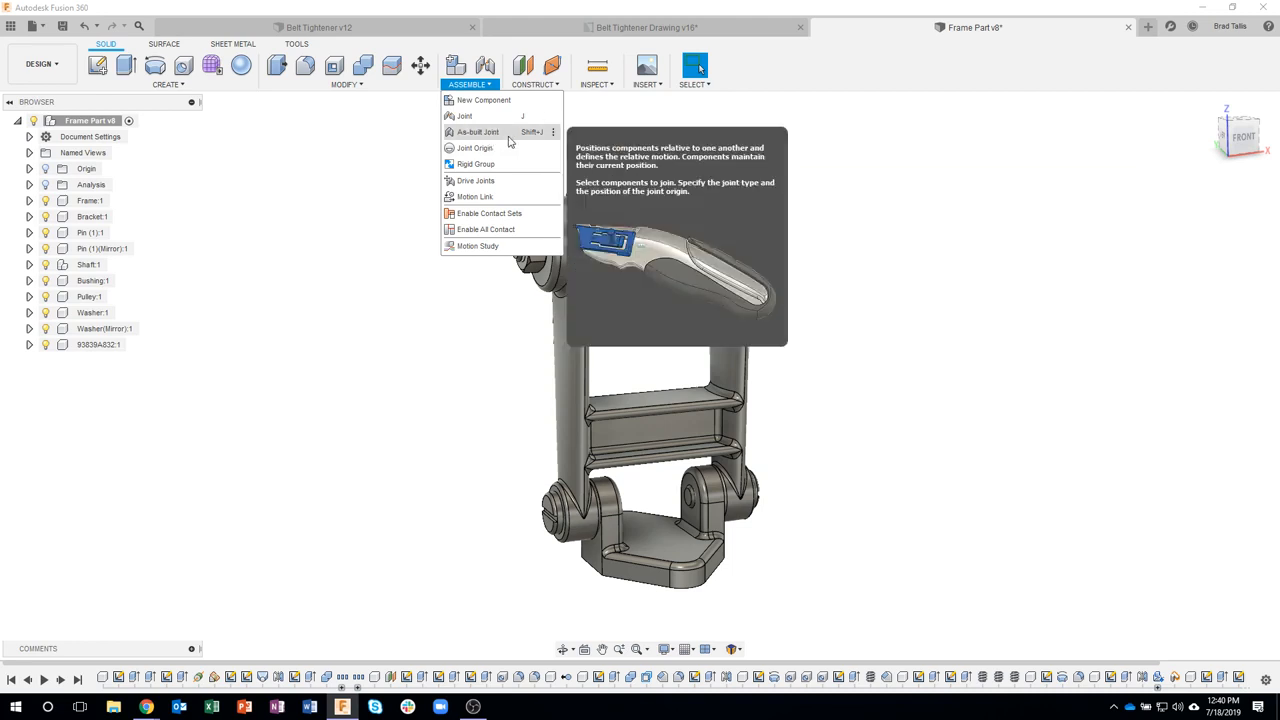
{"action": "left_click", "coordinate": [355, 193]}
{"action": "middle_click_drag", "start_coordinate": [349, 354], "coordinate": [462, 551], "text": "shift"}
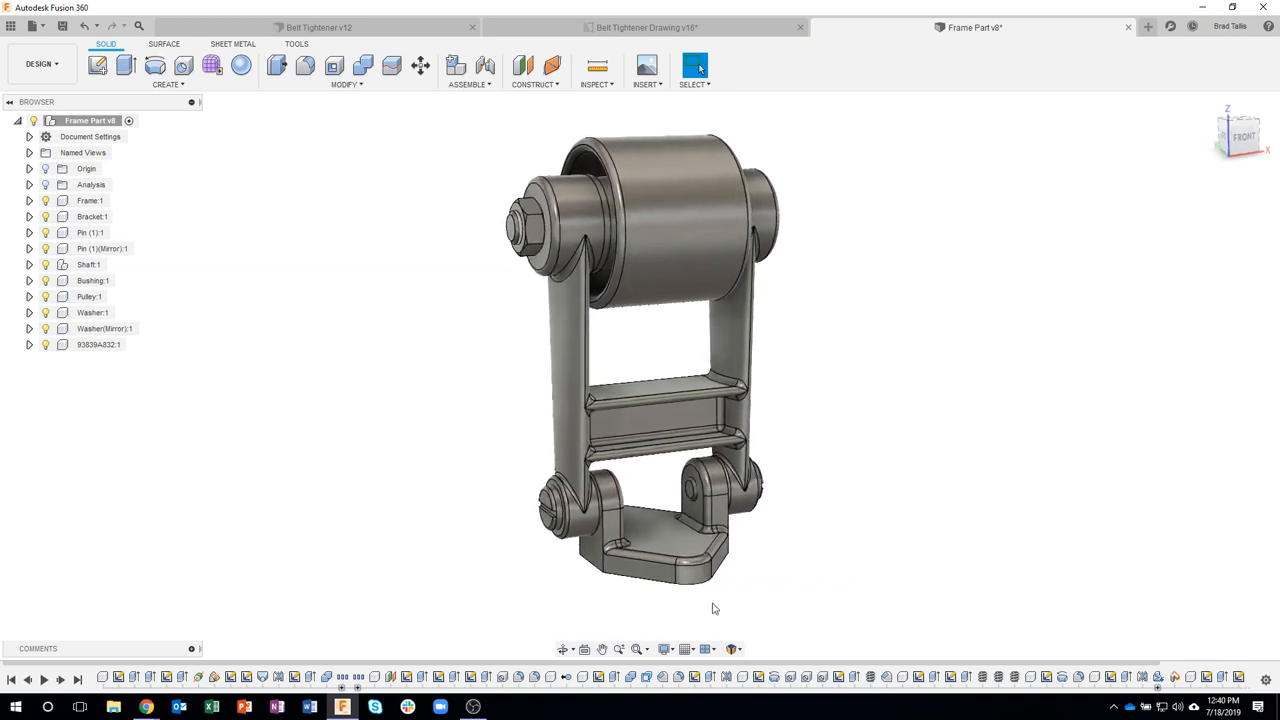
{"action": "middle_click_drag", "start_coordinate": [975, 387], "coordinate": [950, 436], "text": "shift"}
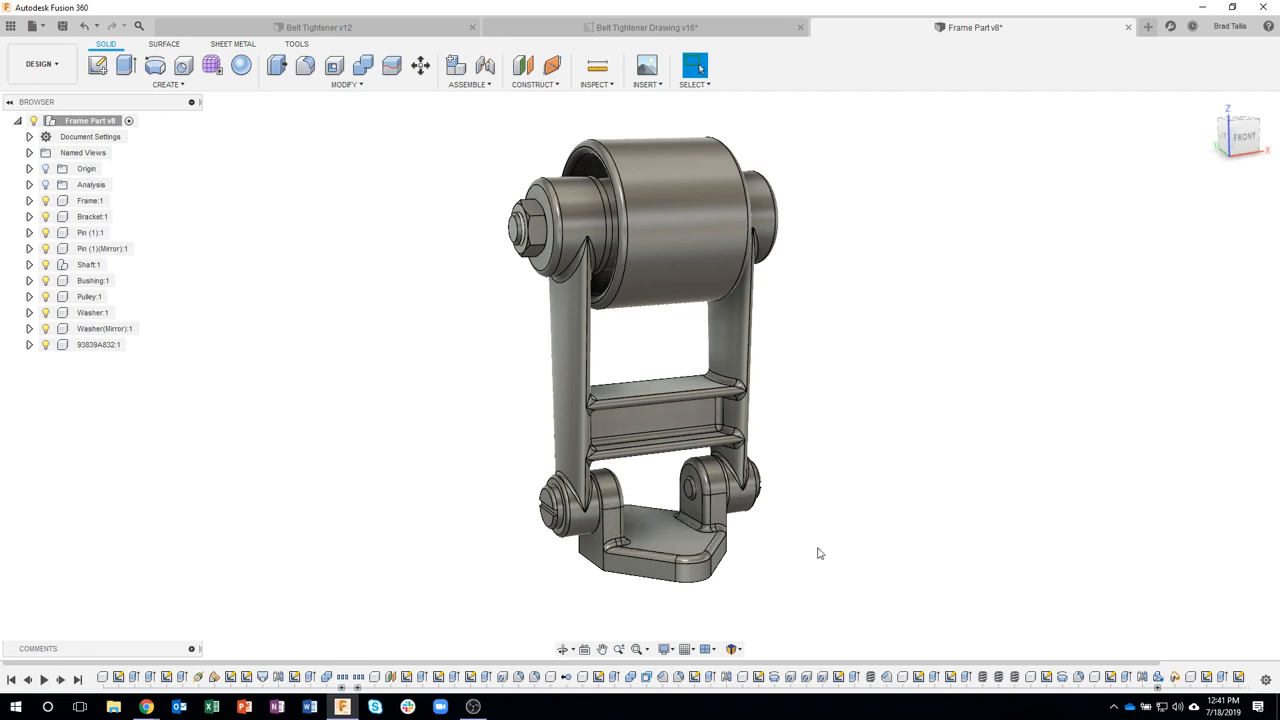
- Ground the Bracket component at the base of the assembly
{"action": "left_click", "coordinate": [660, 541]}
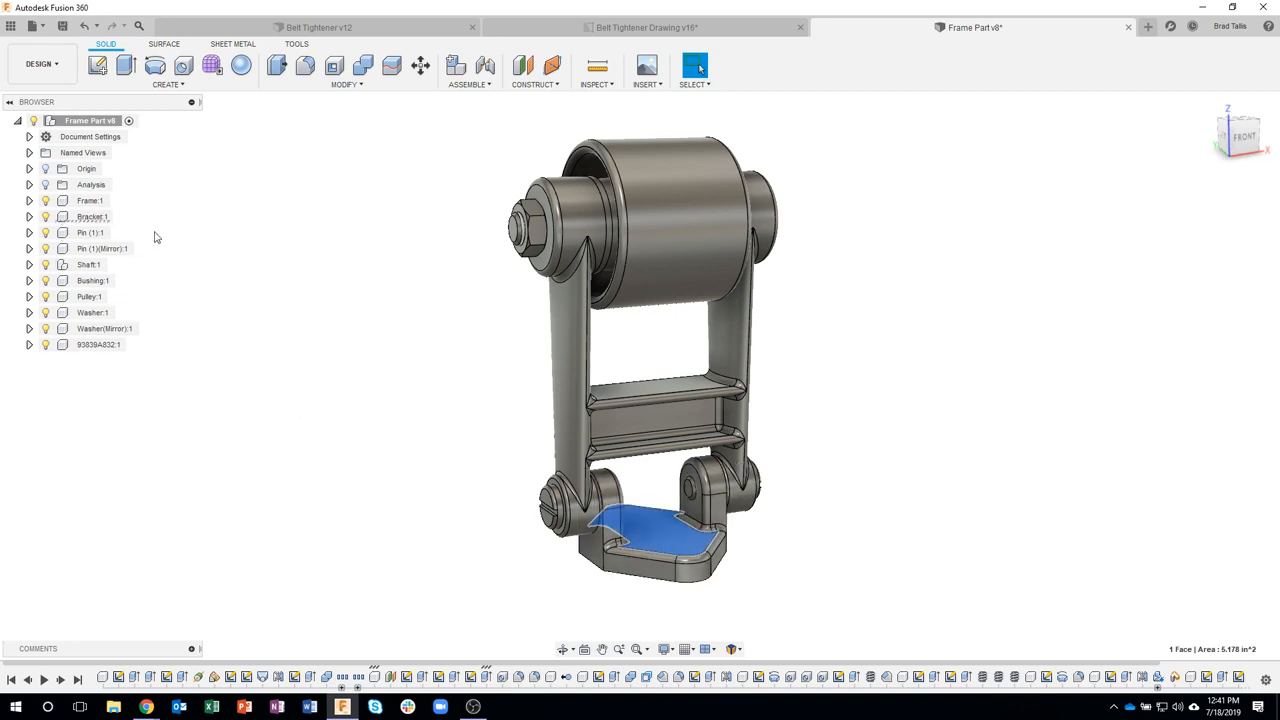
{"action": "right_click", "coordinate": [89, 221]}
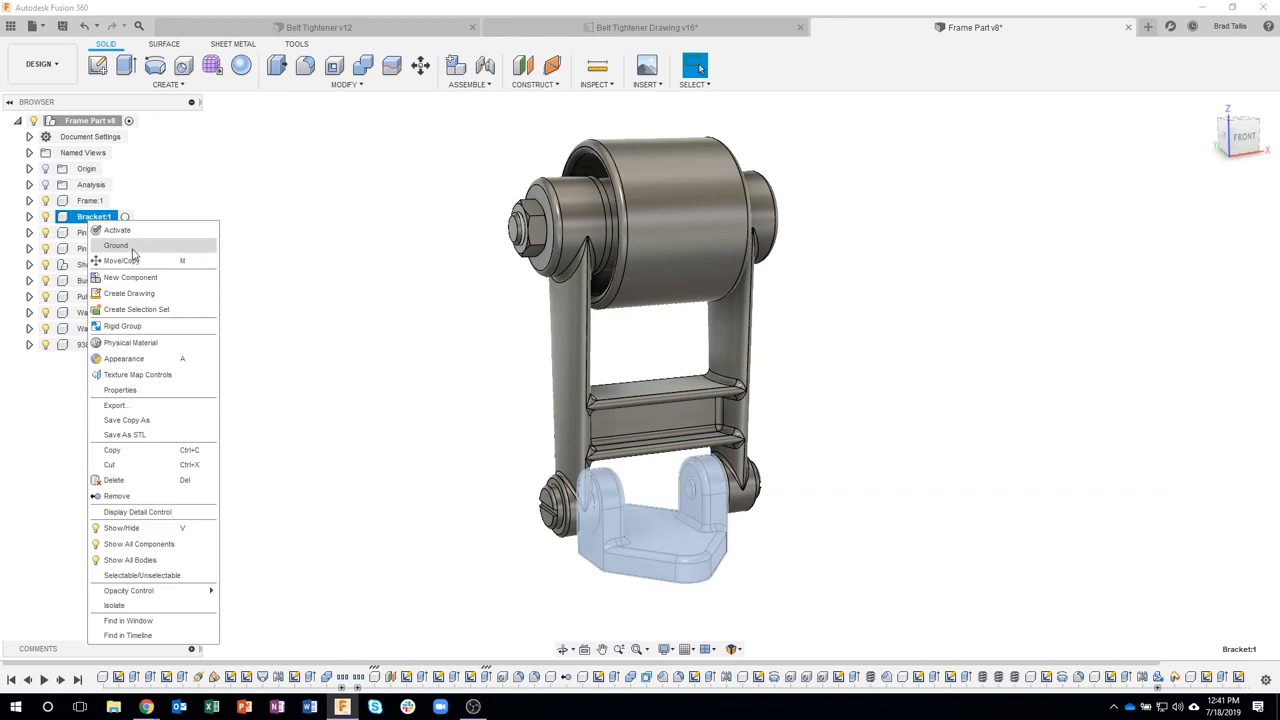
{"action": "left_click", "coordinate": [132, 246]}
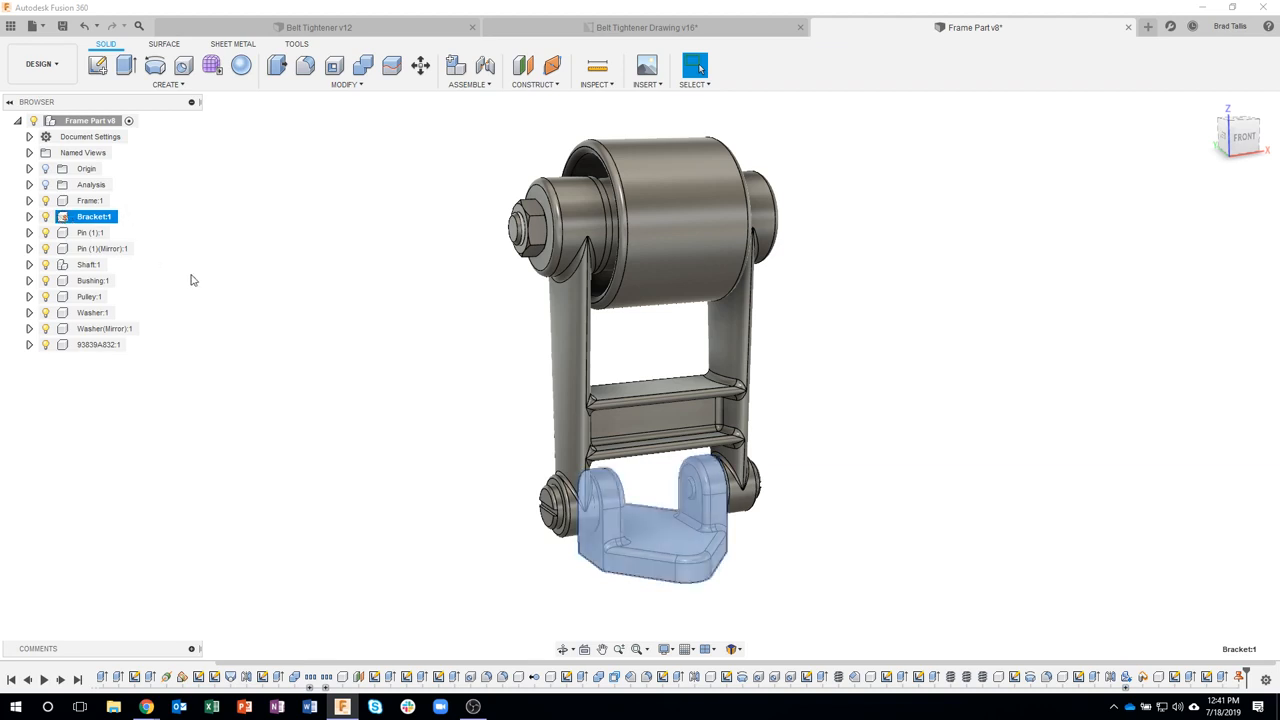
- Try moving the frame and the pulley with its bushing away from the grounded bracket and revert the components to their original positions
{"action": "left_click", "coordinate": [348, 367]}
{"action": "left_click_drag", "start_coordinate": [650, 435], "coordinate": [396, 401]}
{"action": "left_click_drag", "start_coordinate": [727, 185], "coordinate": [1037, 224]}
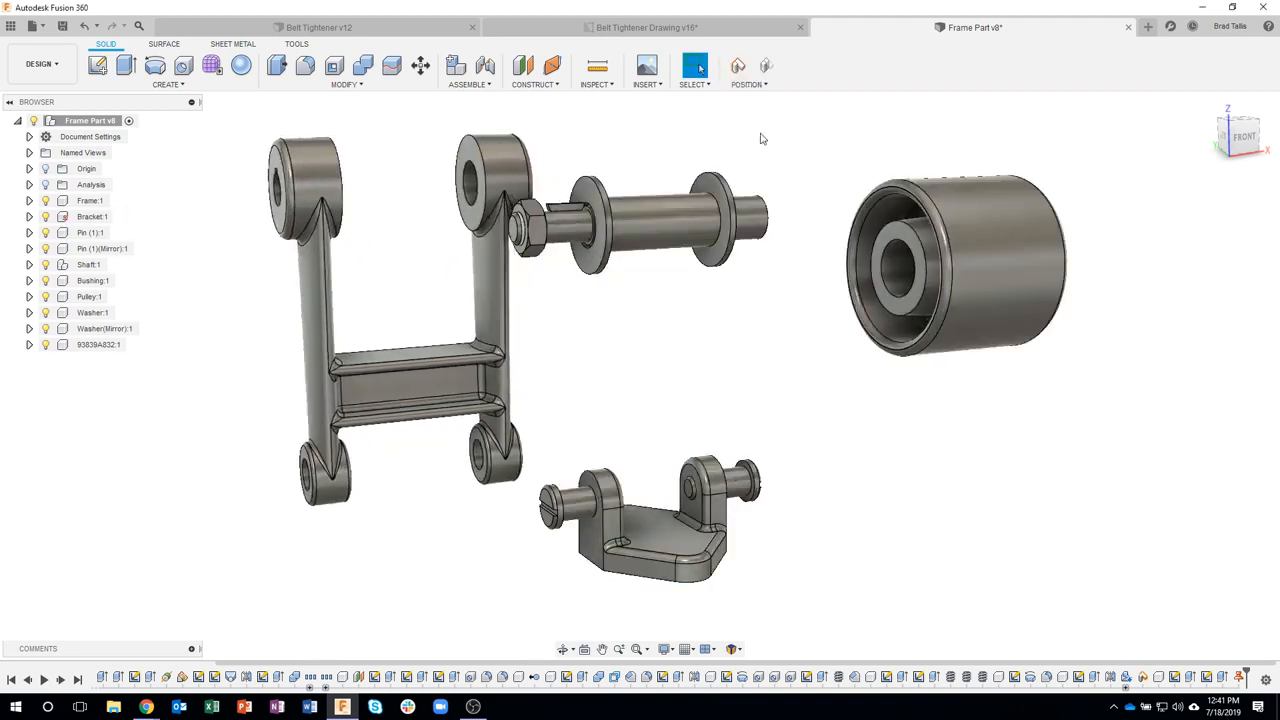
{"action": "left_click", "coordinate": [766, 66]}
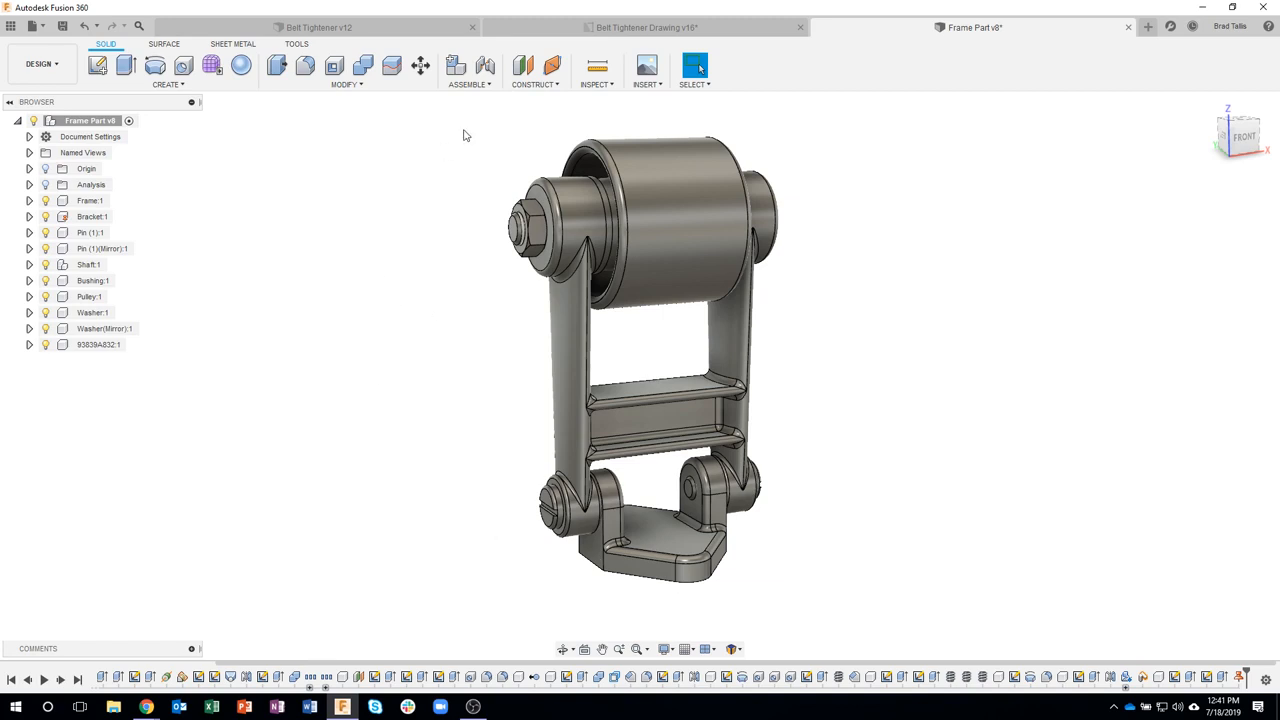
- Create a revolute as-built joint between the frame and the bracket, positioned on the circular edge at the frame's lower pivot and rotating about the Z axis
{"action": "left_click", "coordinate": [482, 88]}
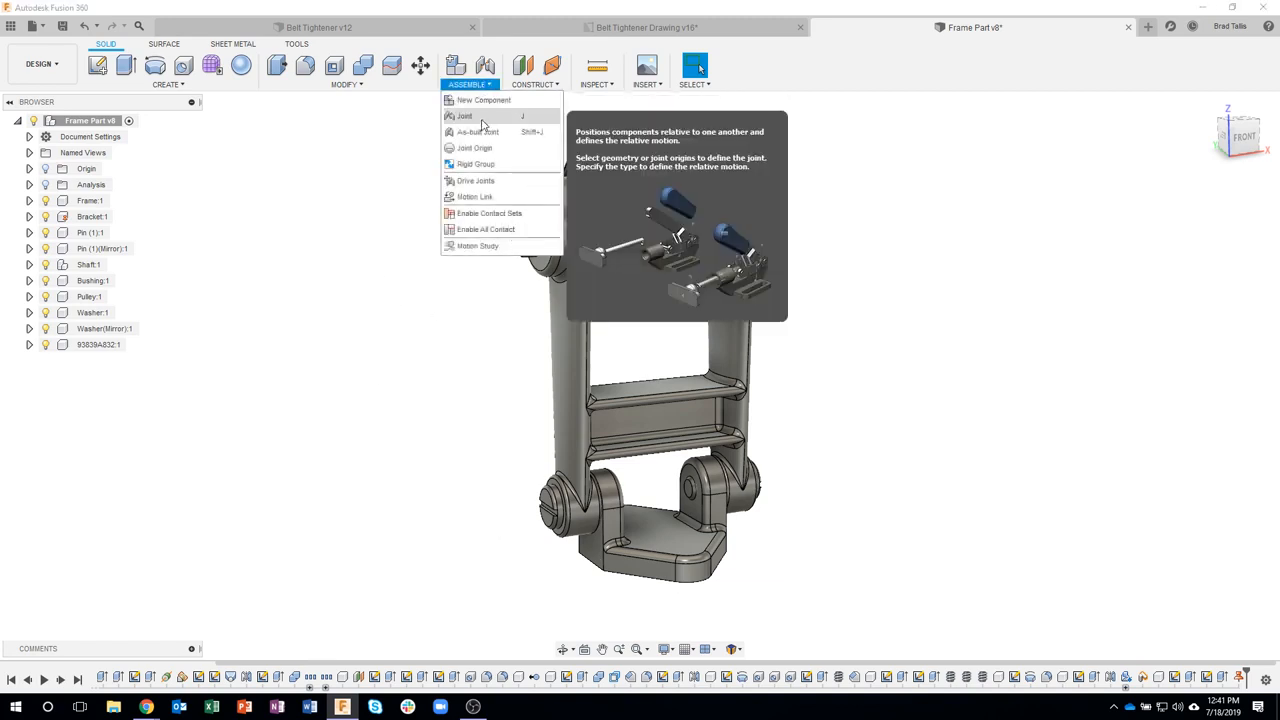
{"action": "left_click", "coordinate": [483, 134]}
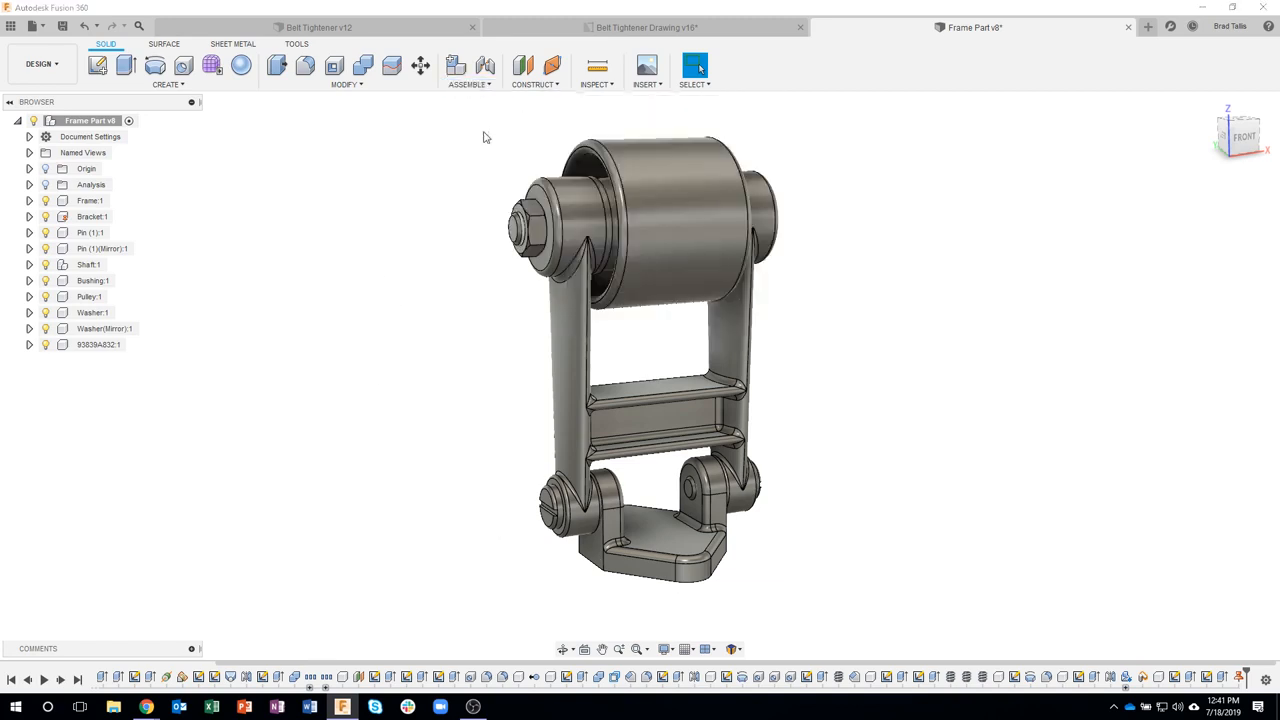
{"action": "scroll", "coordinate": [903, 423], "scroll_direction": "up", "scroll_amount": 5}
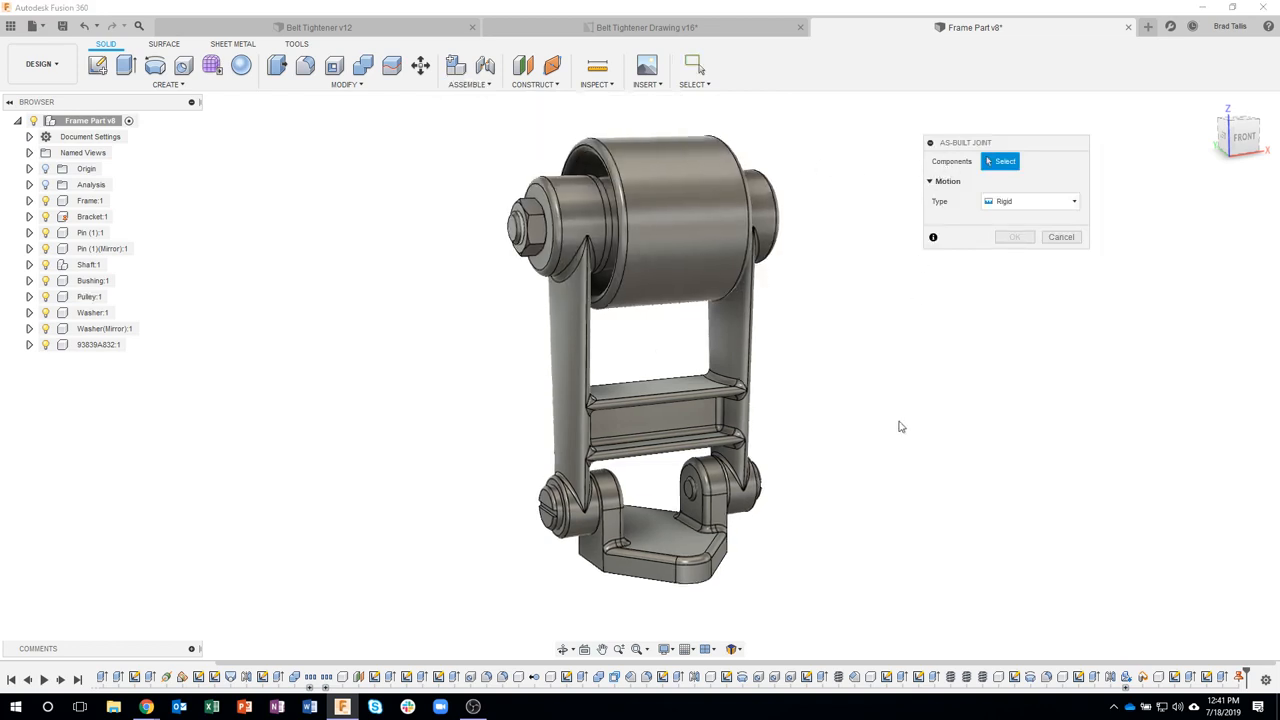
{"action": "left_click", "coordinate": [661, 425]}
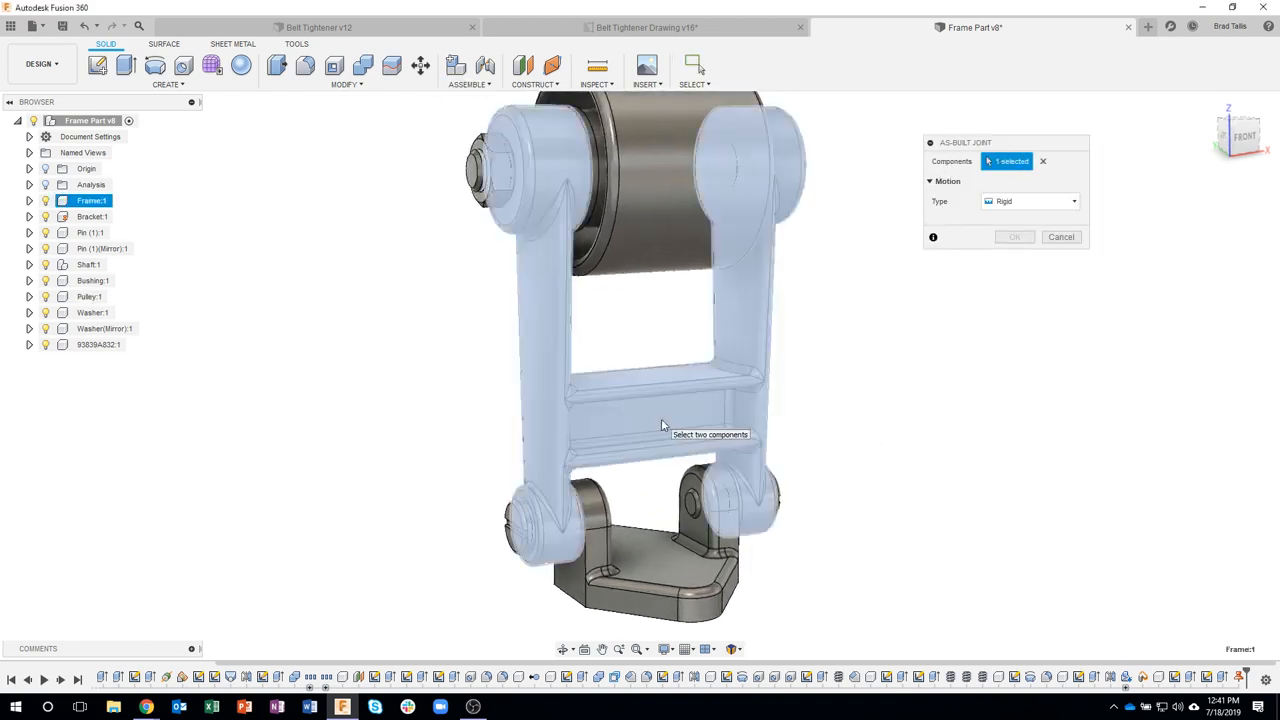
{"action": "left_click", "coordinate": [630, 560]}
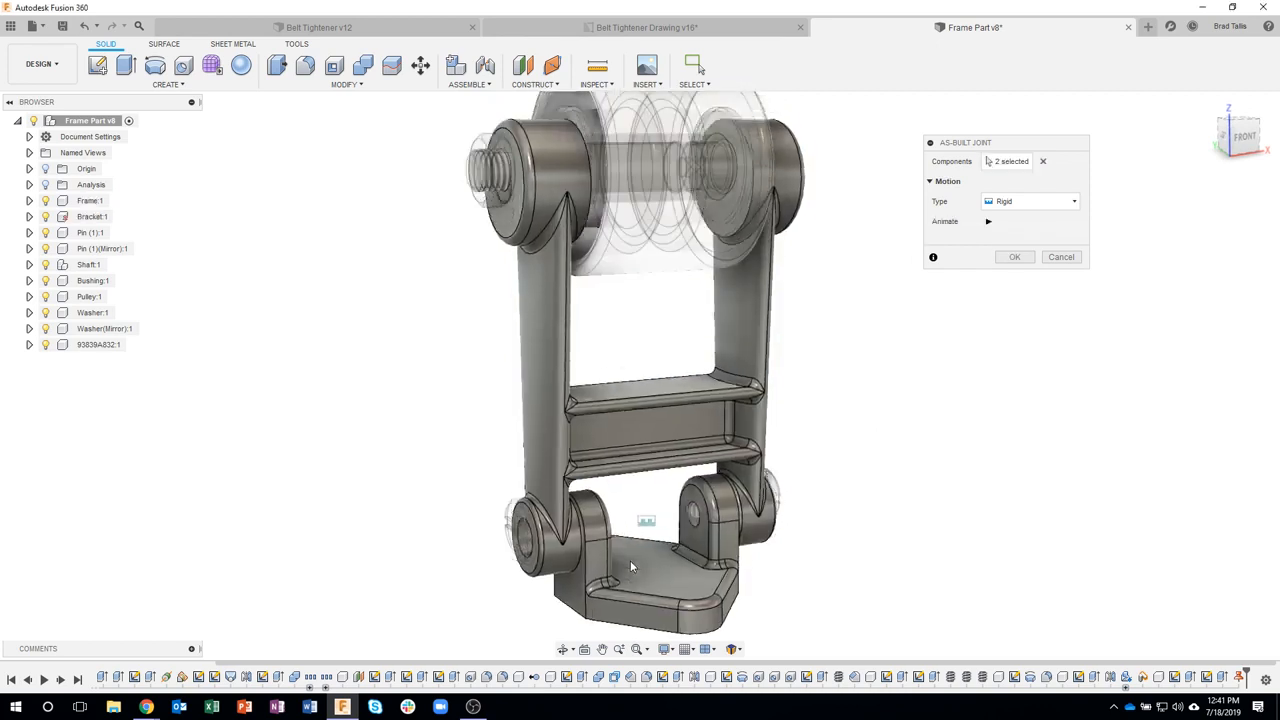
{"action": "left_click", "coordinate": [987, 222]}
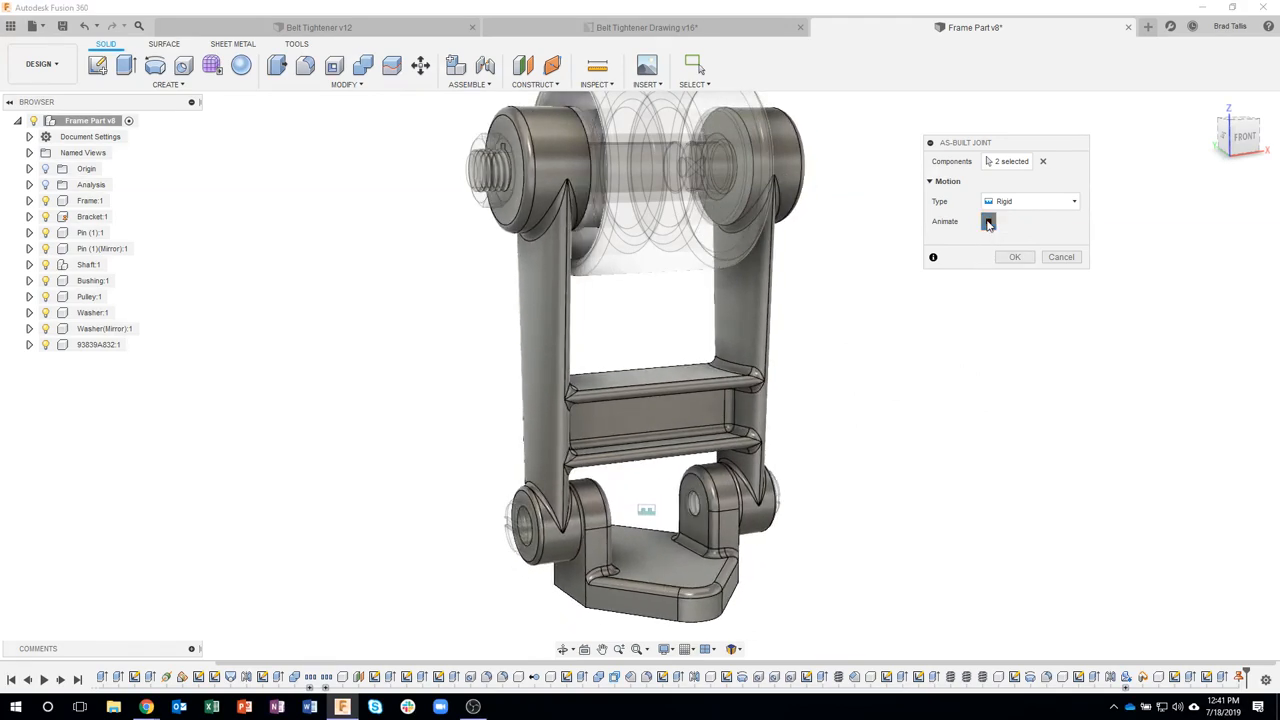
{"action": "left_click", "coordinate": [1018, 205]}
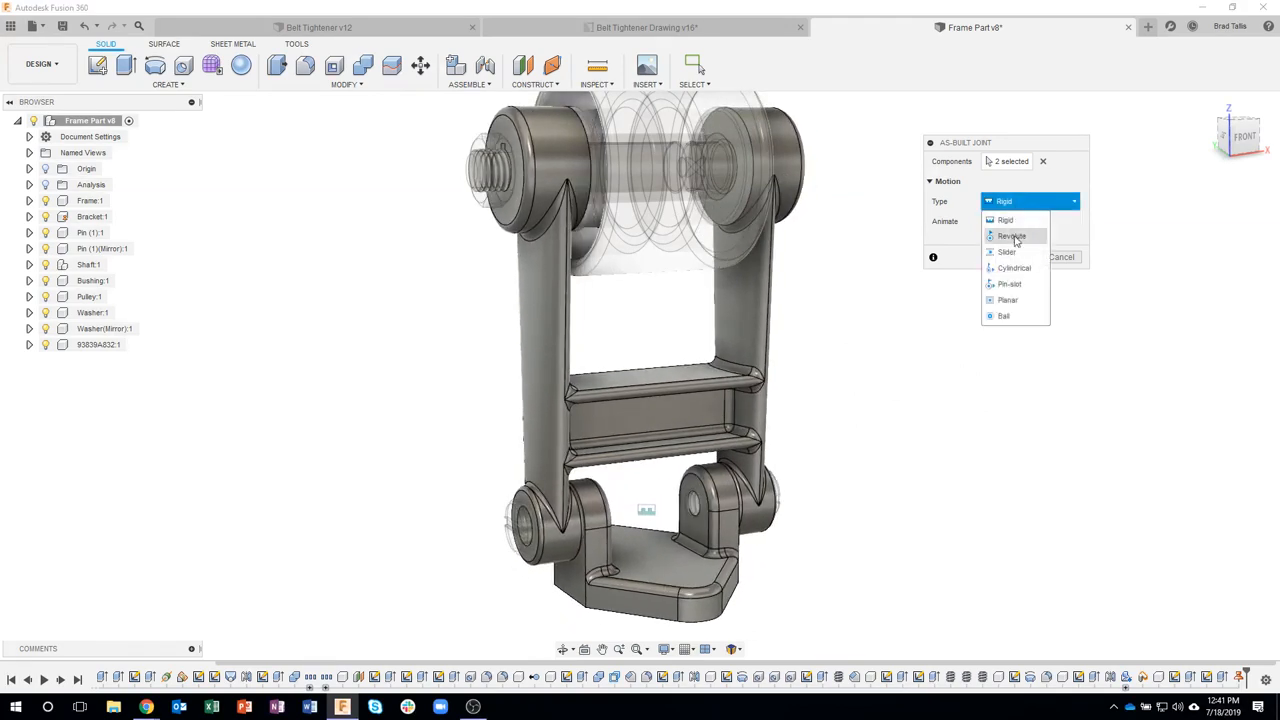
{"action": "left_click", "coordinate": [1013, 236]}
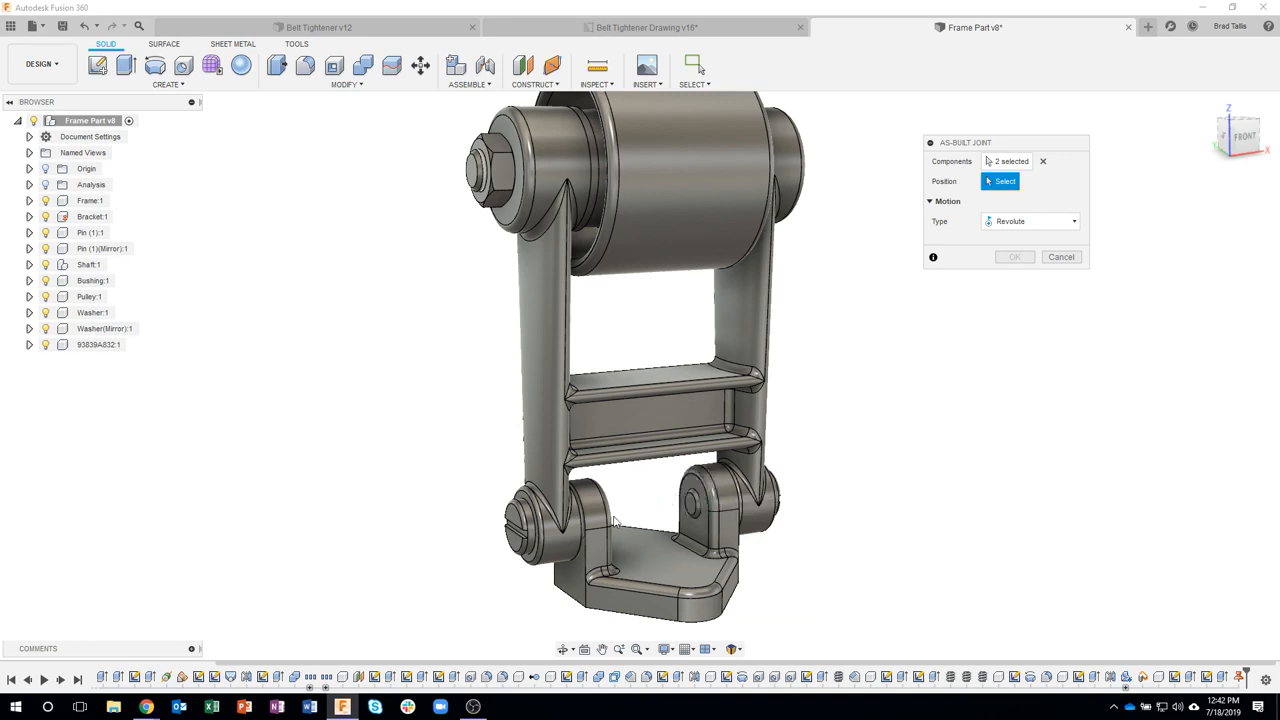
{"action": "left_click", "coordinate": [590, 541]}
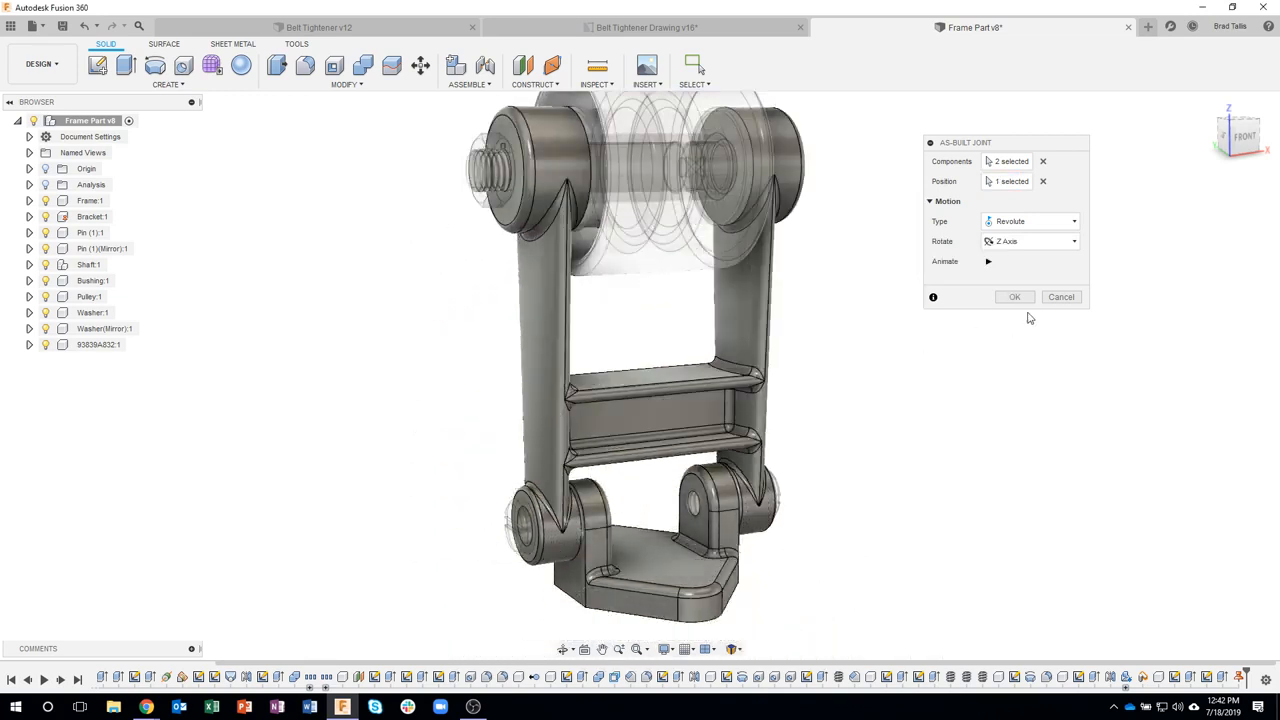
{"action": "left_click", "coordinate": [1012, 298]}
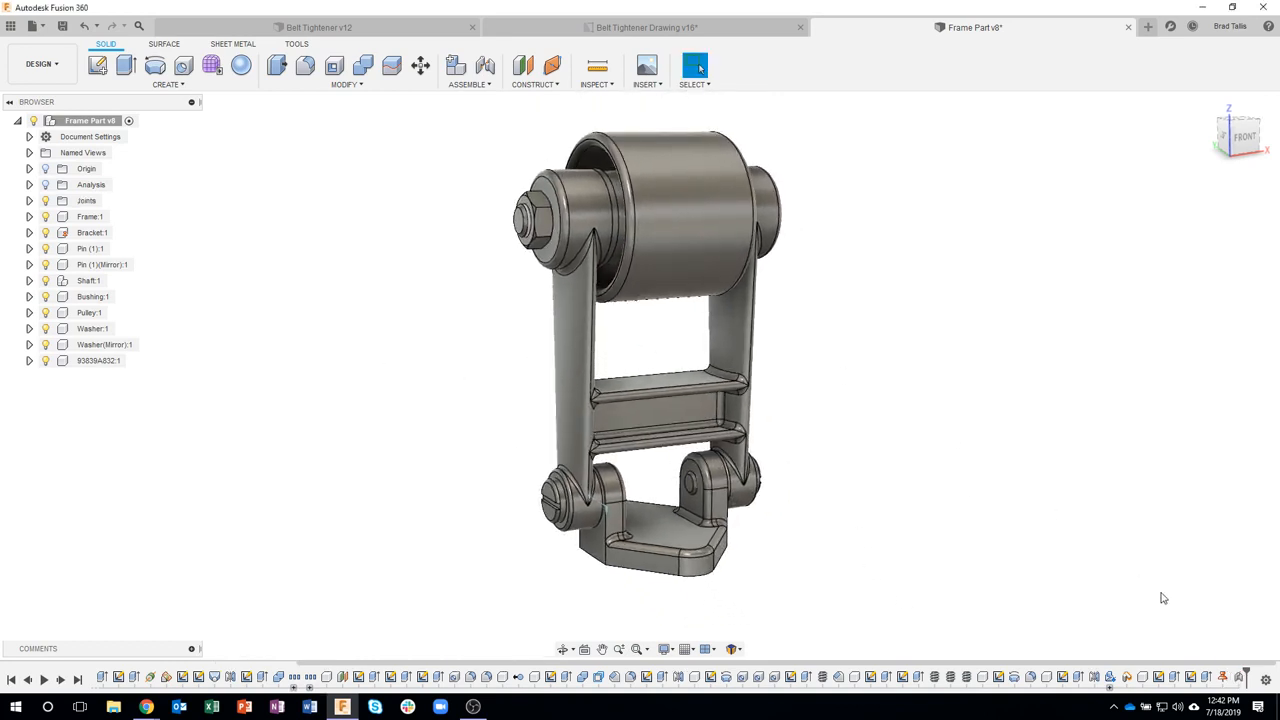
- Swing the frame about its bracket pivot to test the revolute joint and revert it to its original position
{"action": "left_click", "coordinate": [620, 413]}
{"action": "left_click", "coordinate": [655, 524]}
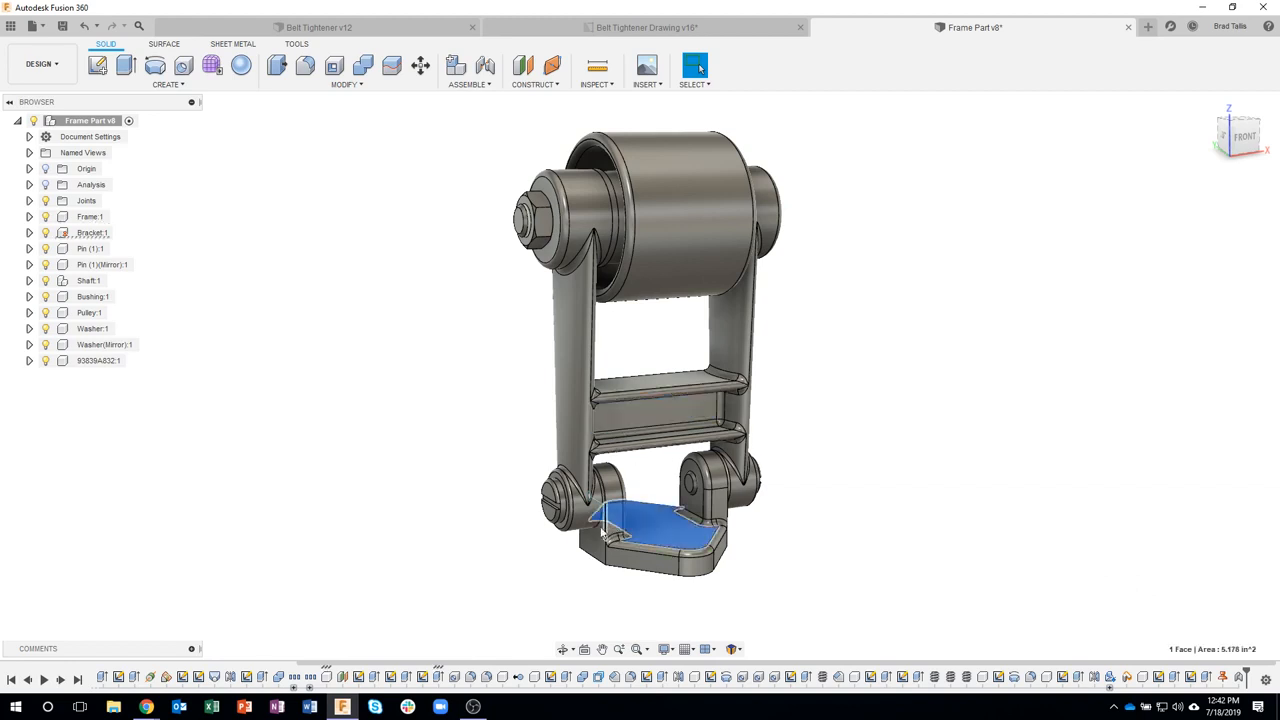
{"action": "left_click", "coordinate": [580, 495]}
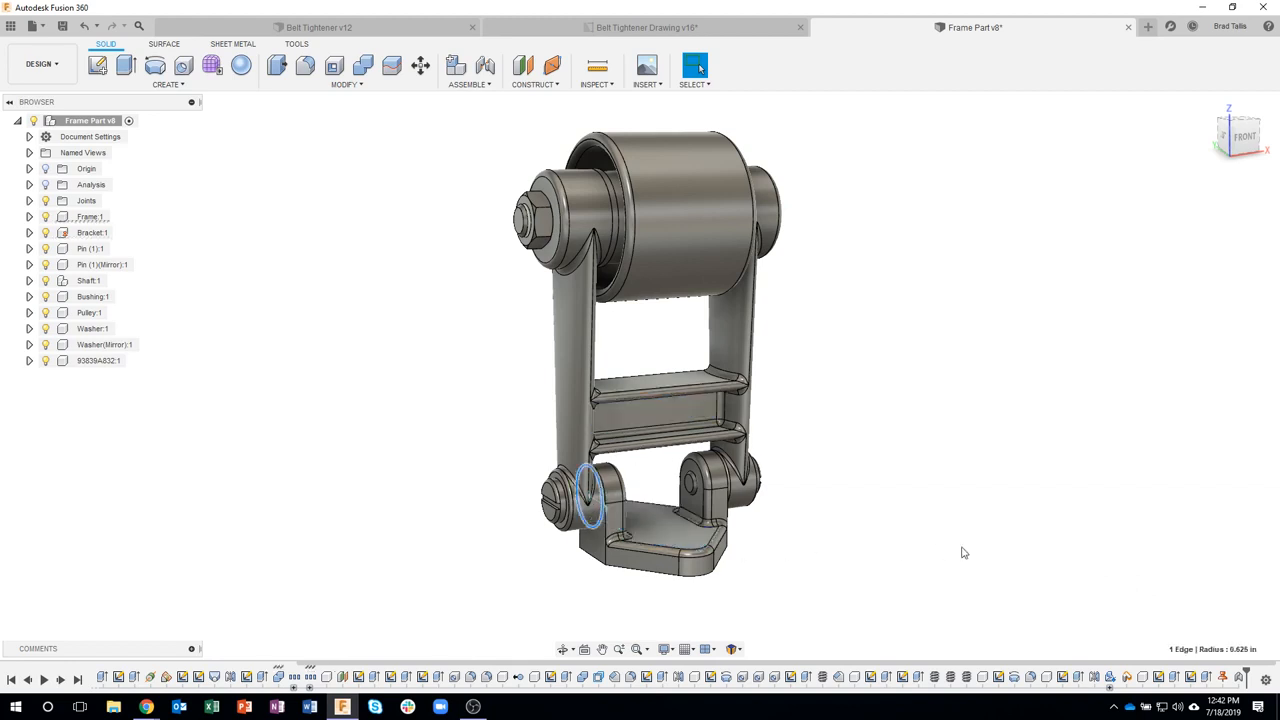
{"action": "left_click", "coordinate": [945, 515]}
{"action": "left_click_drag", "start_coordinate": [586, 357], "coordinate": [771, 300]}
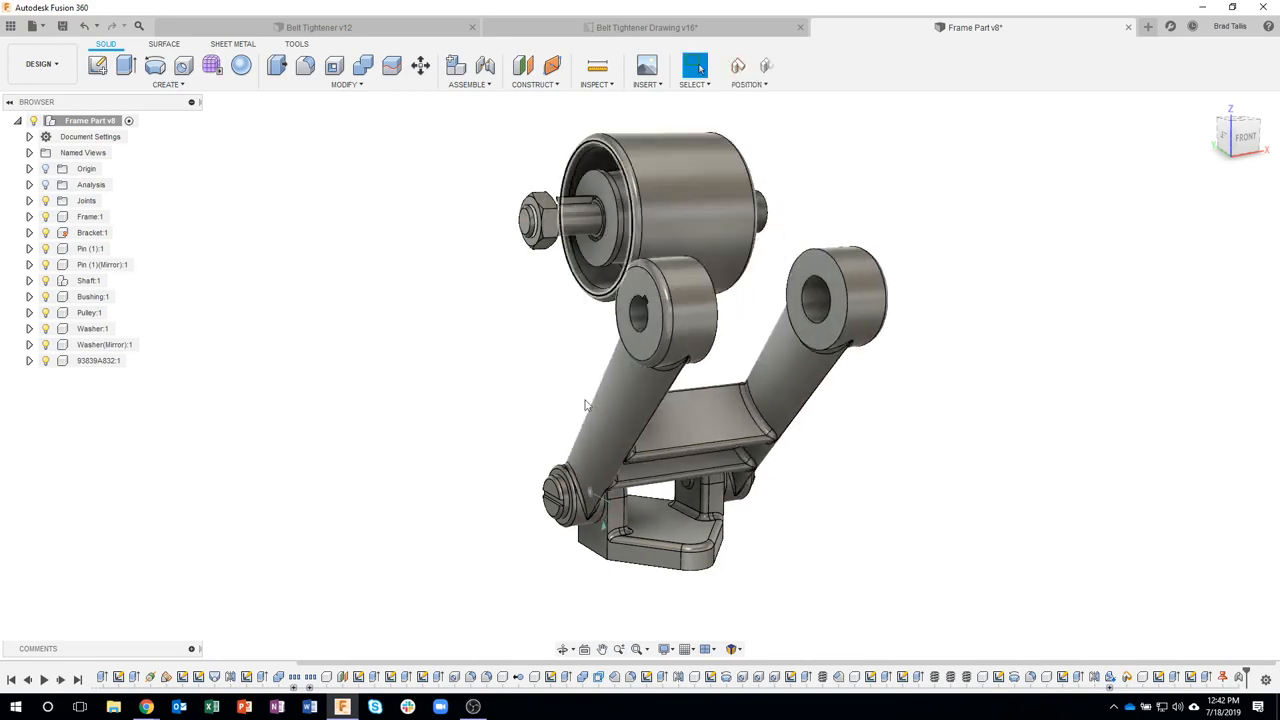
{"action": "left_click", "coordinate": [766, 65]}
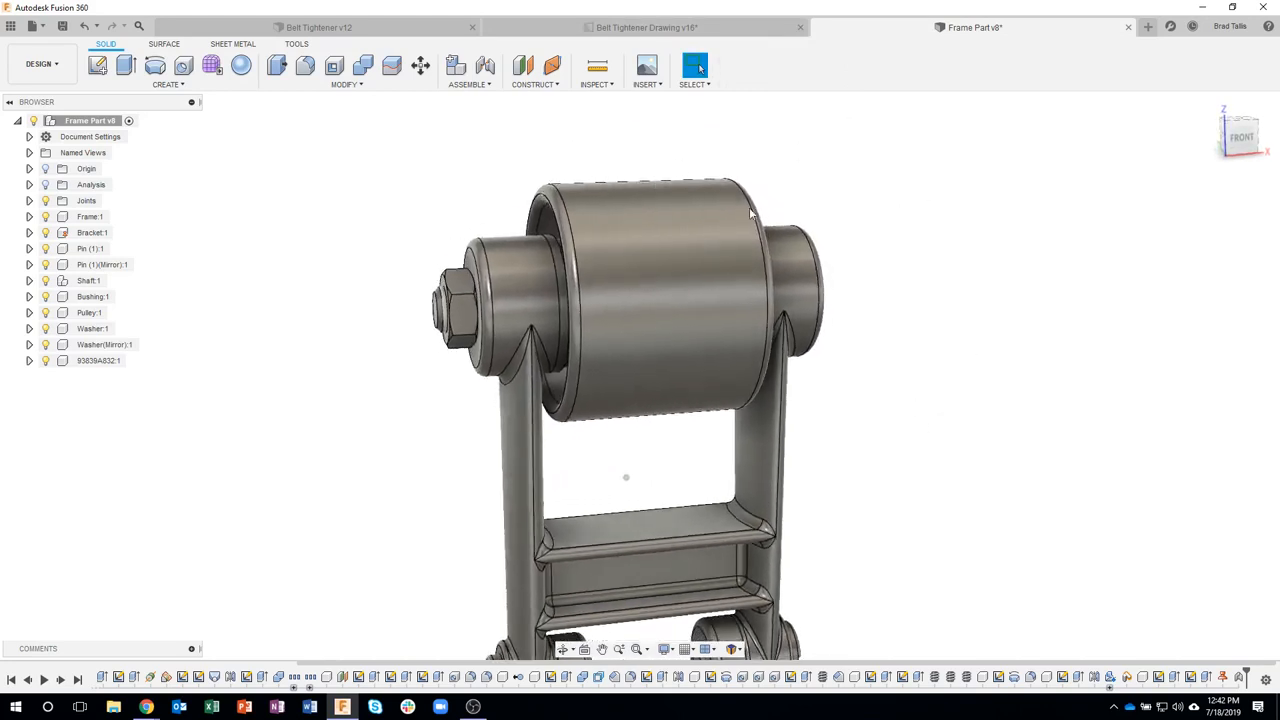
- Create a rigid group from the shaft, bushing, pulley, both washers, the 93839A832 nut and the frame
{"action": "left_click", "coordinate": [469, 84]}
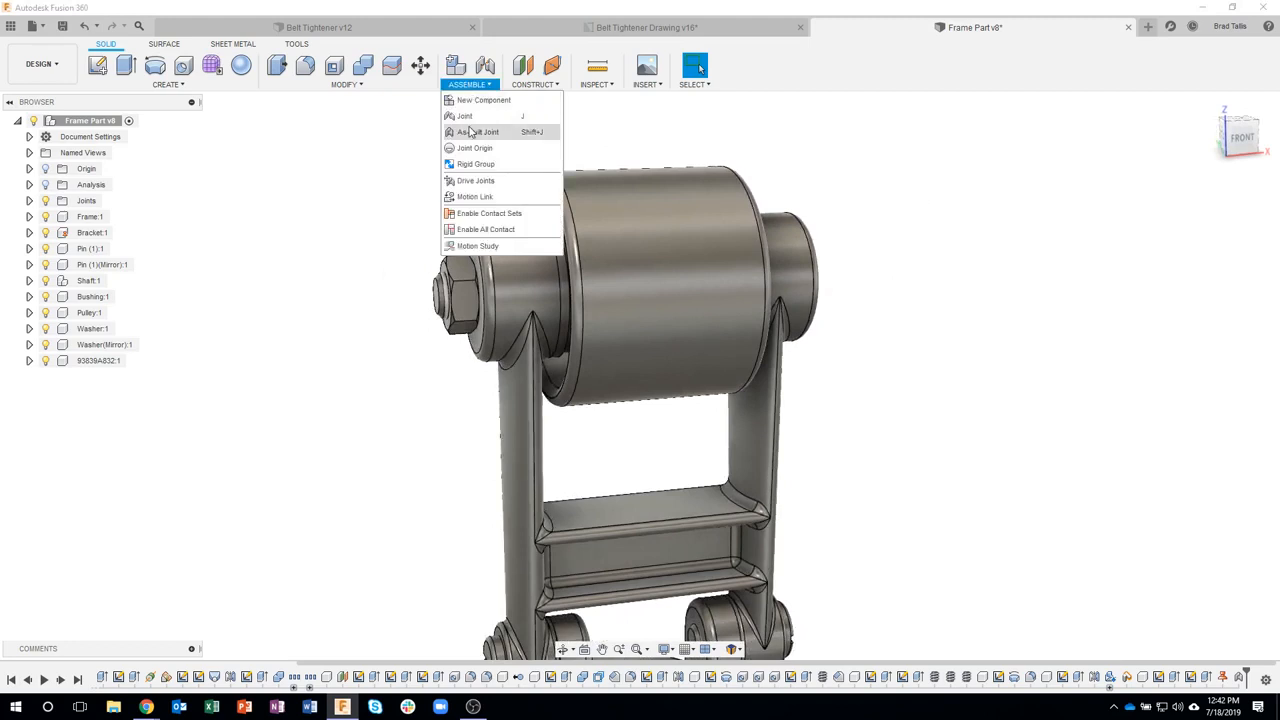
{"action": "left_click", "coordinate": [471, 164]}
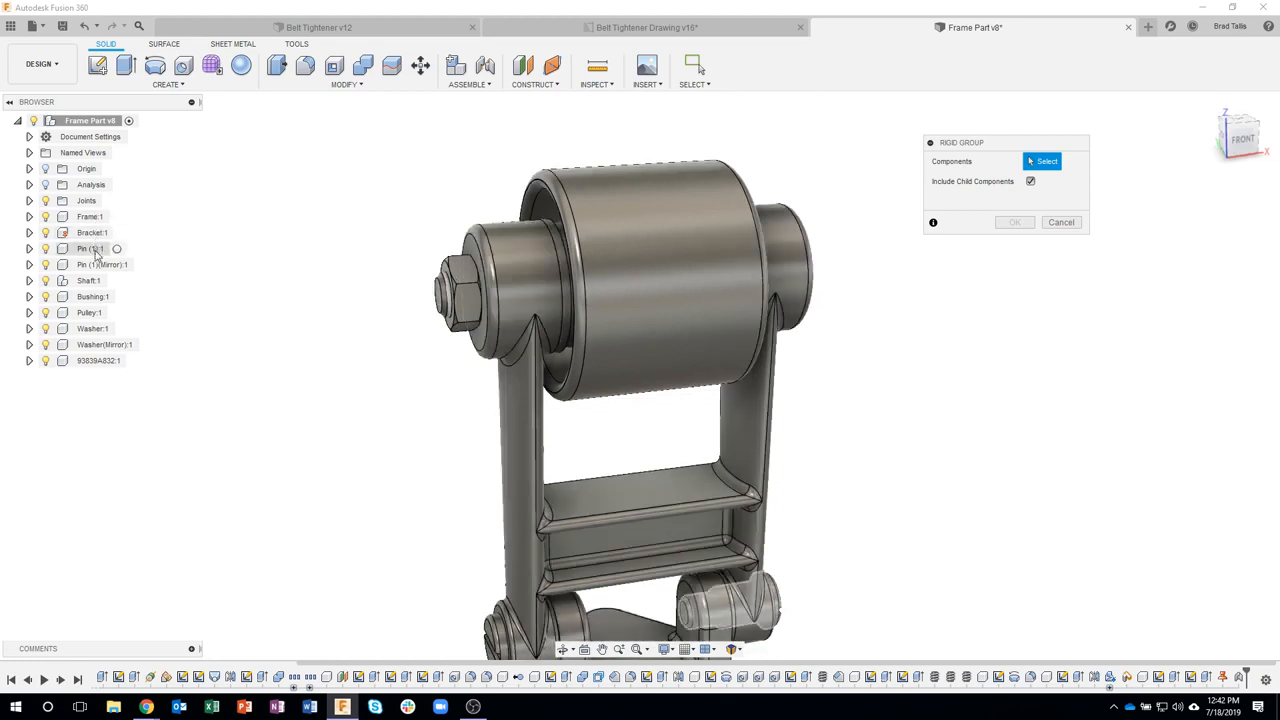
{"action": "left_click", "coordinate": [93, 285]}
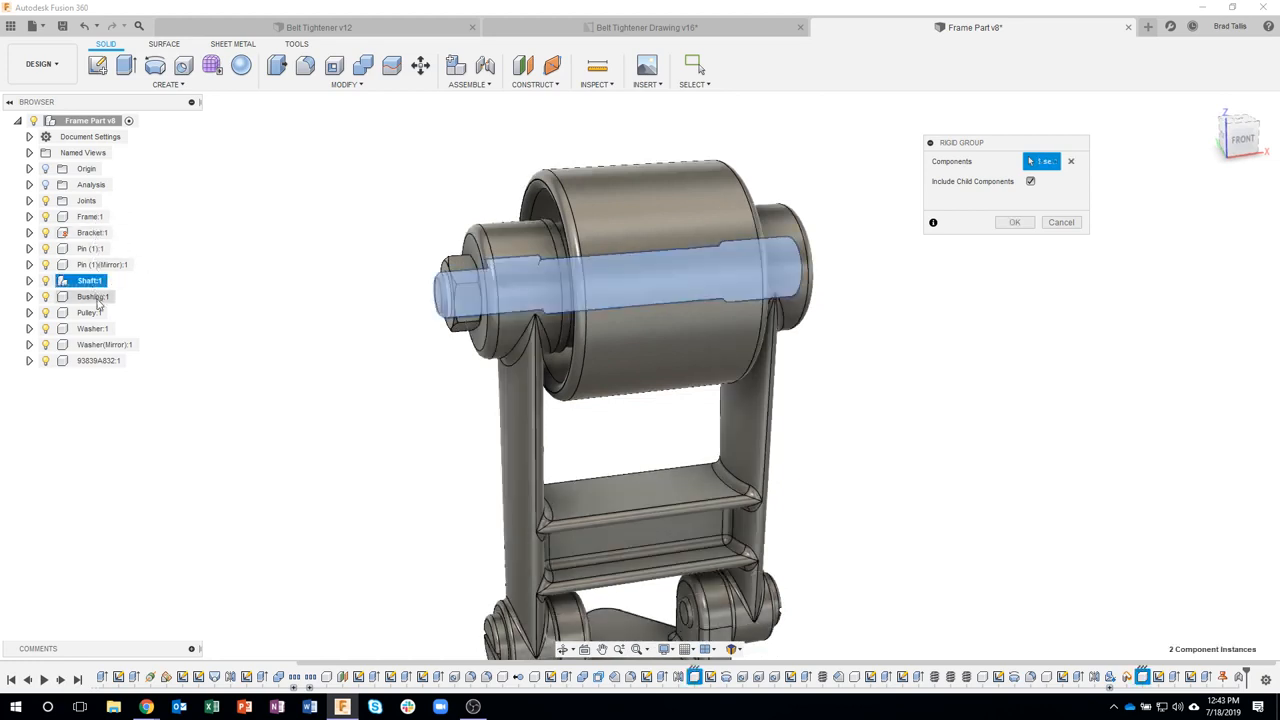
{"action": "left_click", "coordinate": [95, 298]}
{"action": "left_click", "coordinate": [94, 316]}
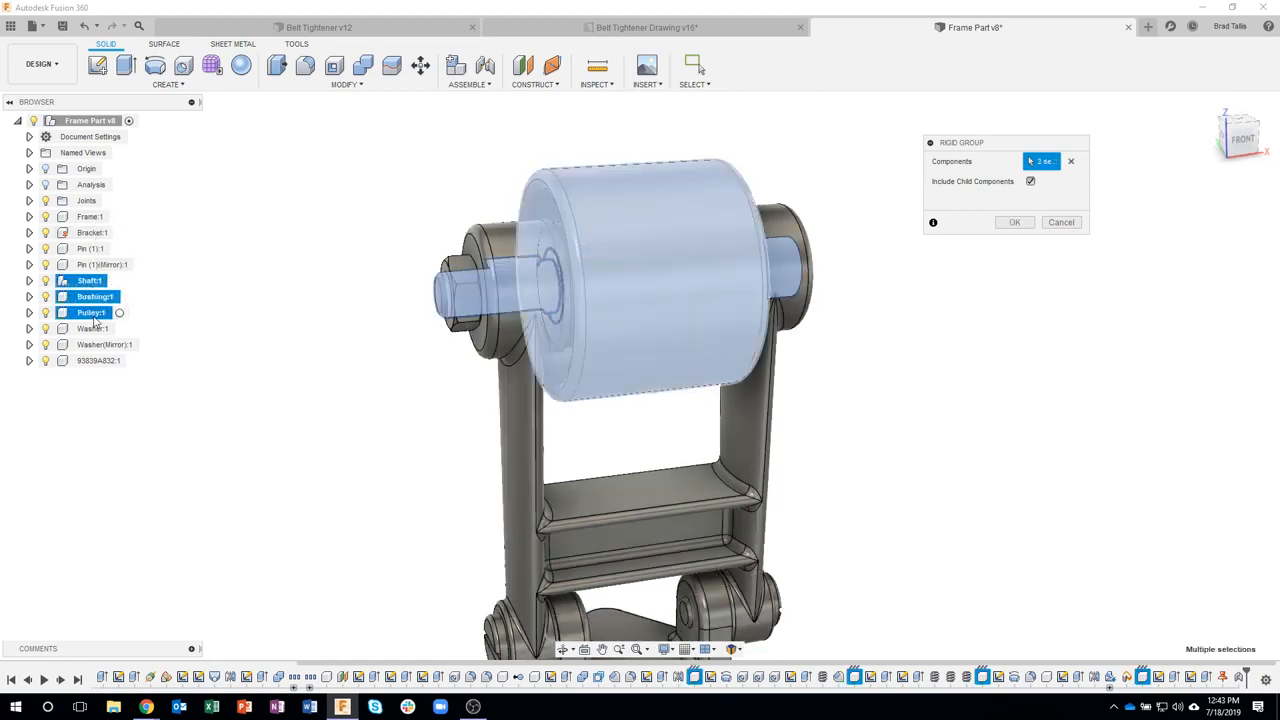
{"action": "left_click", "coordinate": [92, 329]}
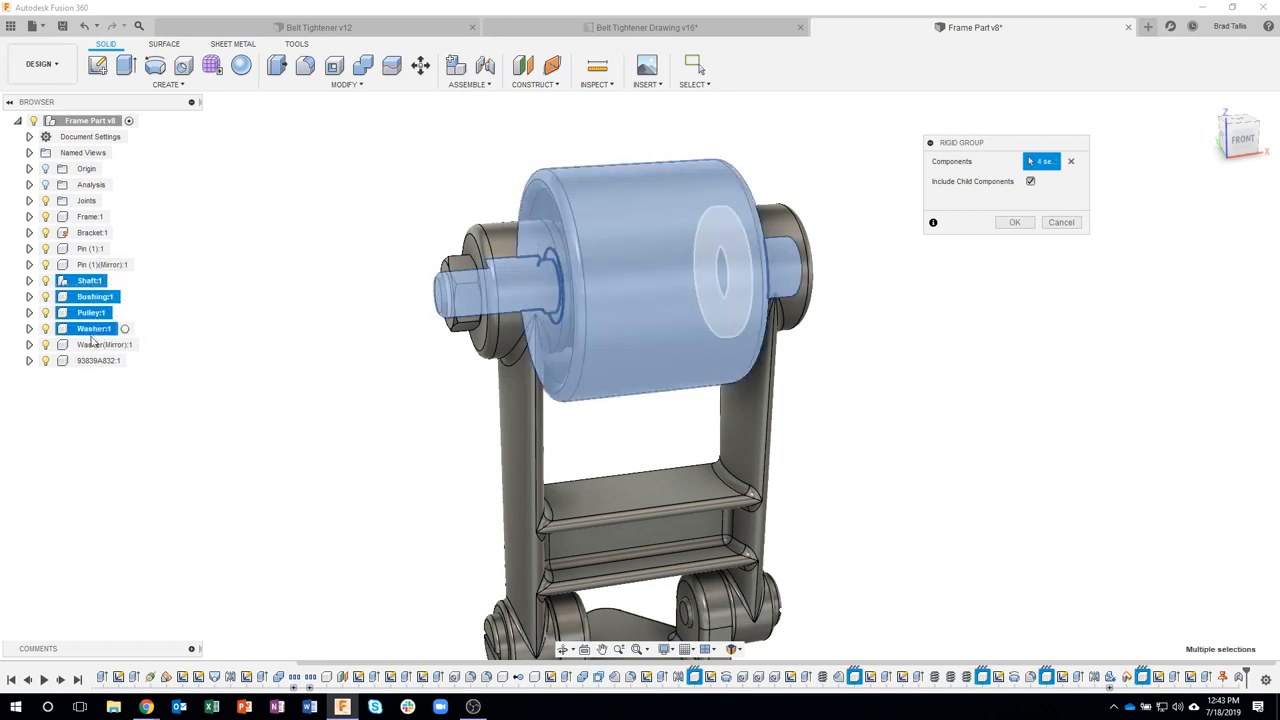
{"action": "left_click", "coordinate": [100, 345]}
{"action": "left_click", "coordinate": [98, 361]}
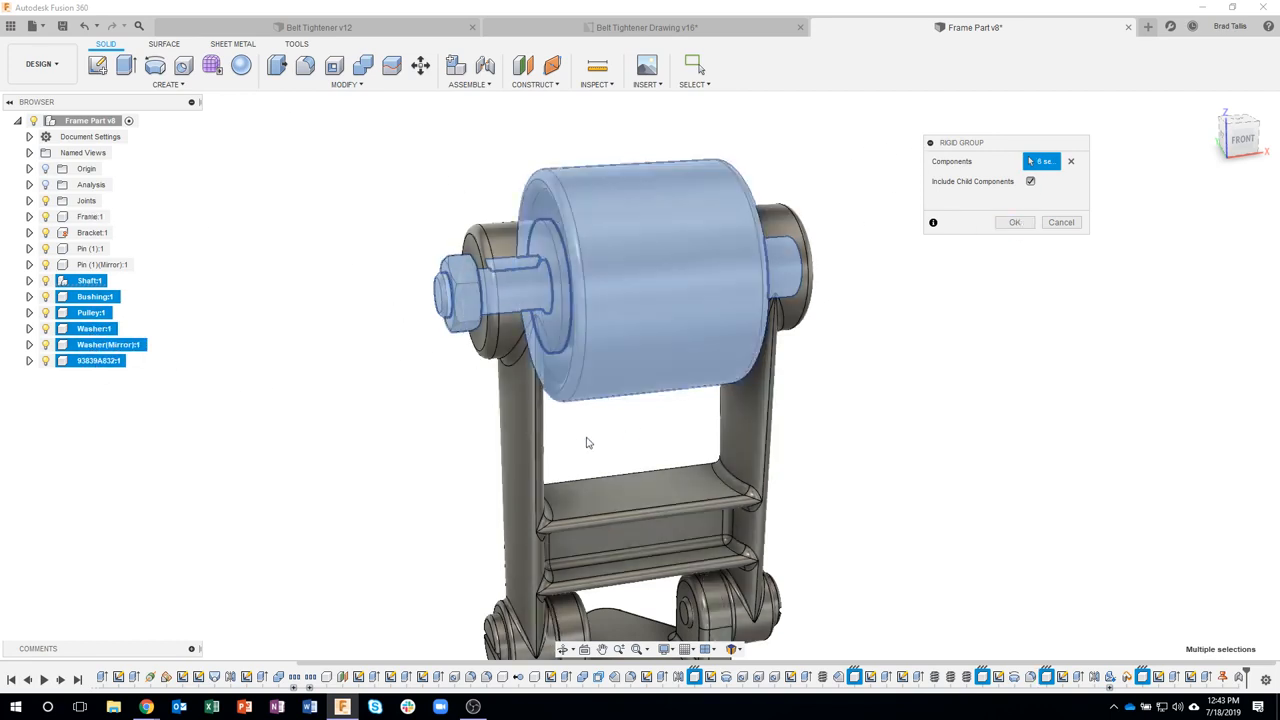
{"action": "left_click", "coordinate": [549, 436]}
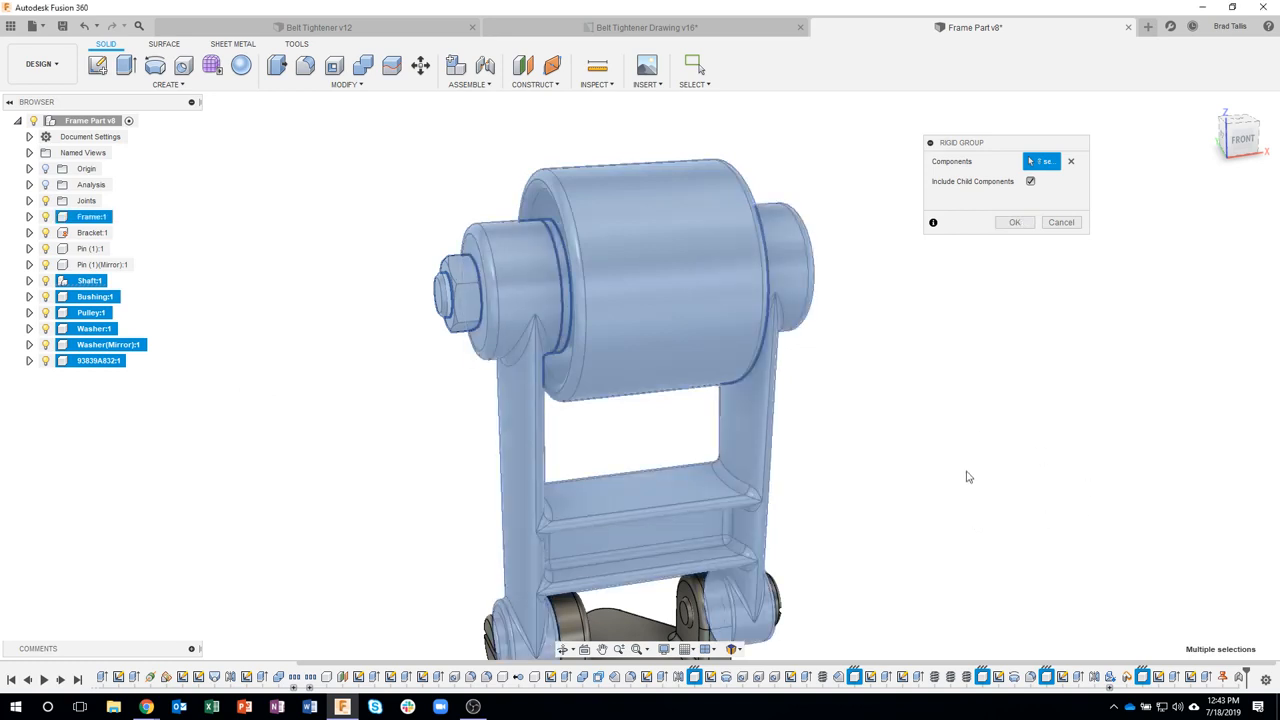
{"action": "left_click", "coordinate": [1012, 222]}
- Swing the rigidly grouped frame and pulley components about the bracket to test their motion and revert the position
{"action": "middle_click_drag", "start_coordinate": [1006, 234], "coordinate": [551, 336], "text": "shift"}
{"action": "left_click_drag", "start_coordinate": [551, 336], "coordinate": [596, 348]}
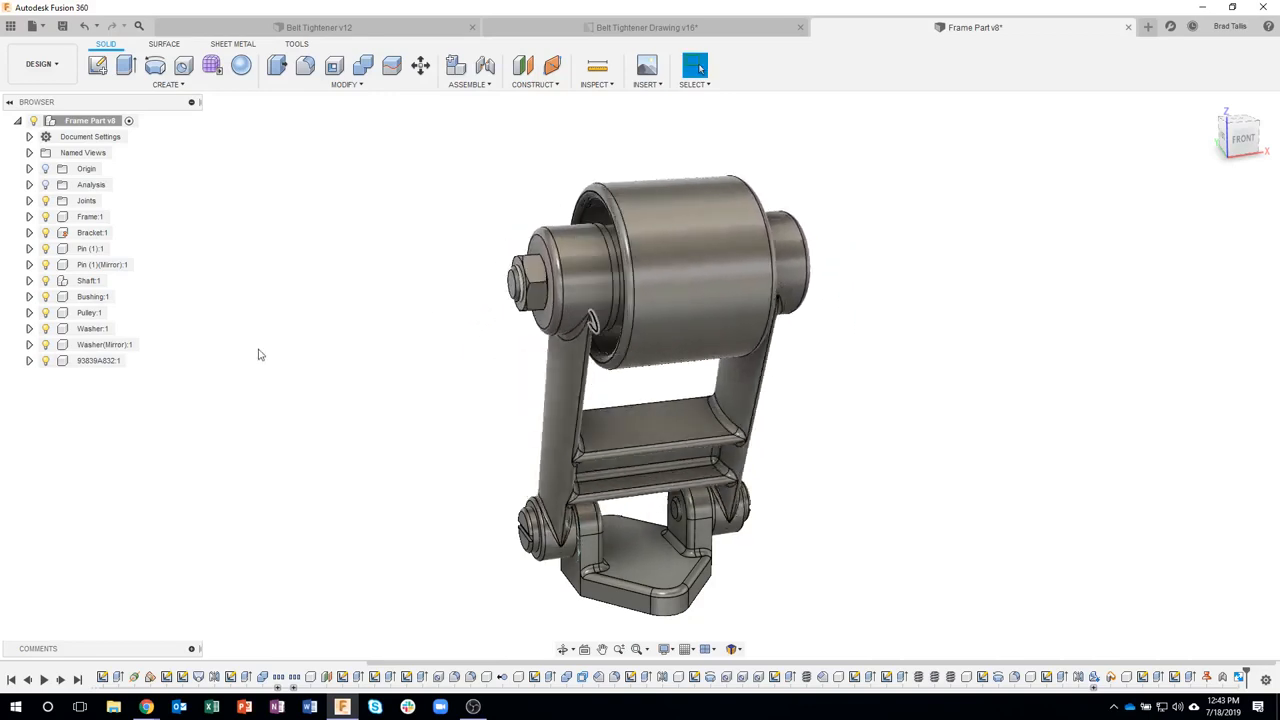
{"action": "left_click", "coordinate": [766, 70]}
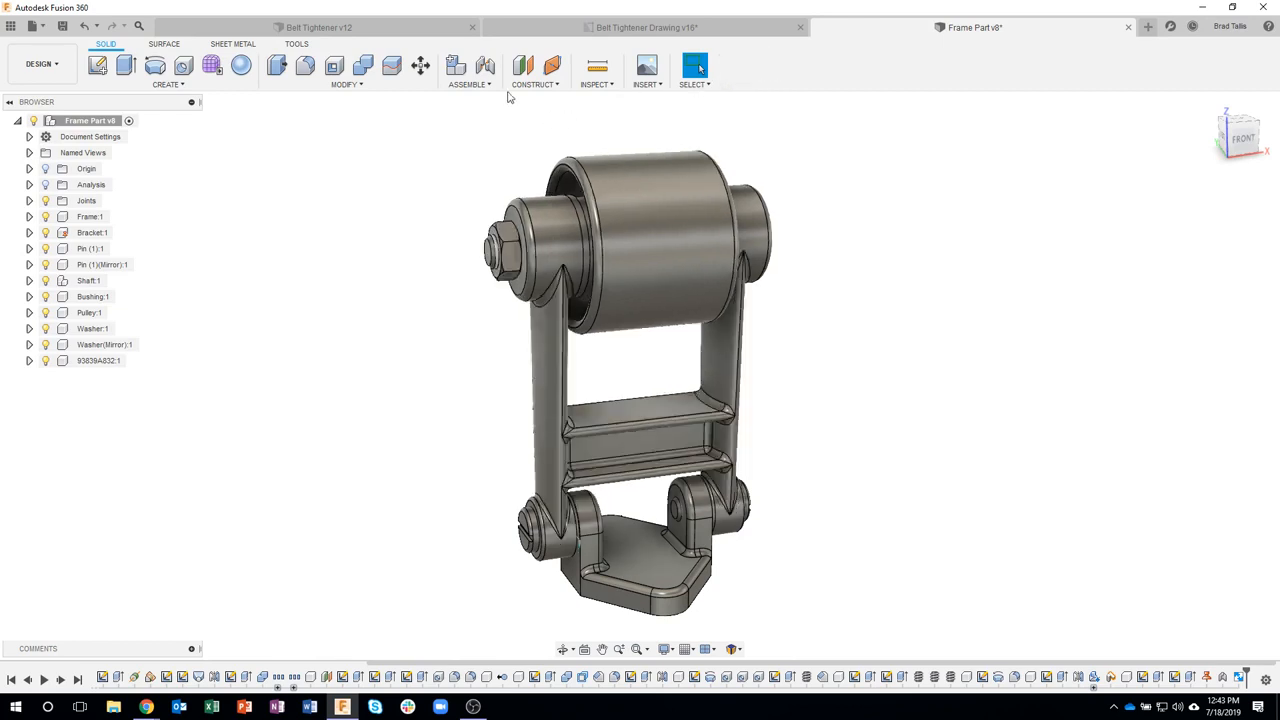
- Create a revolute as-built joint between the pulley and the frame, positioned on the circular edge at the frame's upper hub and rotating about the Z axis
{"action": "left_click", "coordinate": [470, 84]}
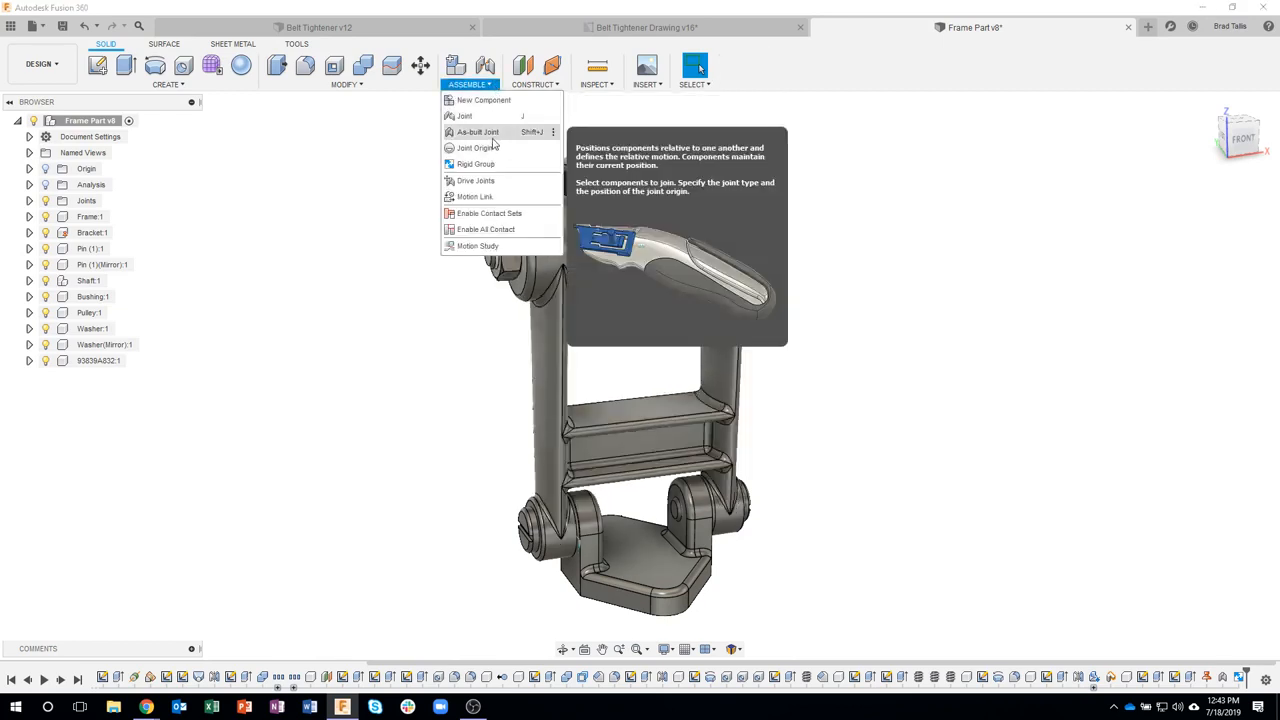
{"action": "left_click", "coordinate": [895, 327]}
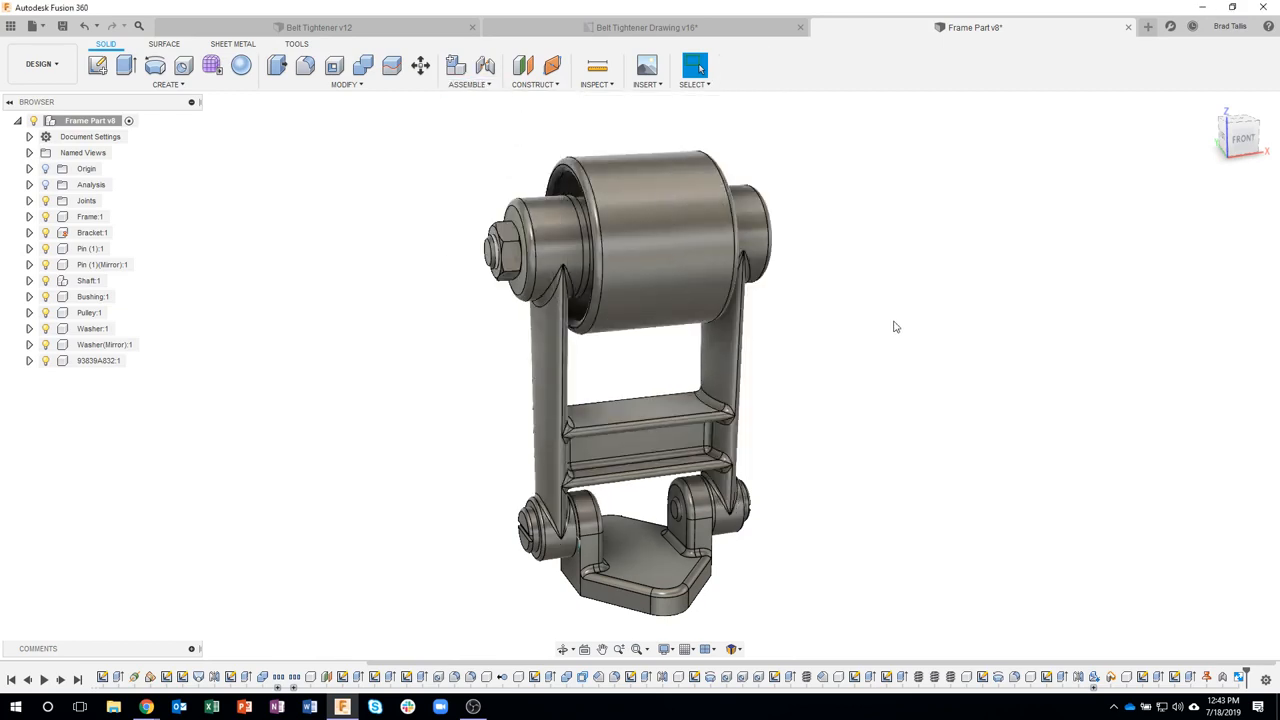
{"action": "middle_click_drag", "start_coordinate": [895, 327], "coordinate": [607, 124], "text": "shift"}
{"action": "middle_click_drag", "start_coordinate": [556, 157], "coordinate": [805, 236], "text": "shift"}
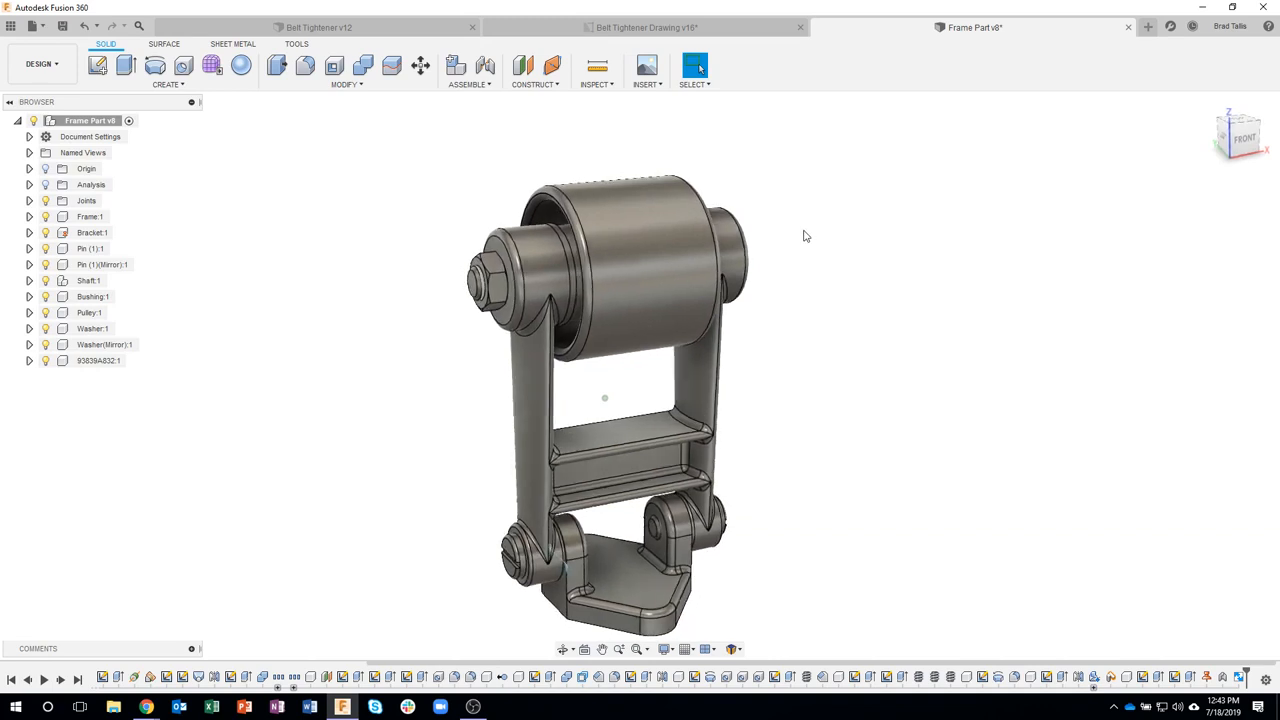
{"action": "scroll", "coordinate": [805, 236], "scroll_direction": "up", "scroll_amount": 4}
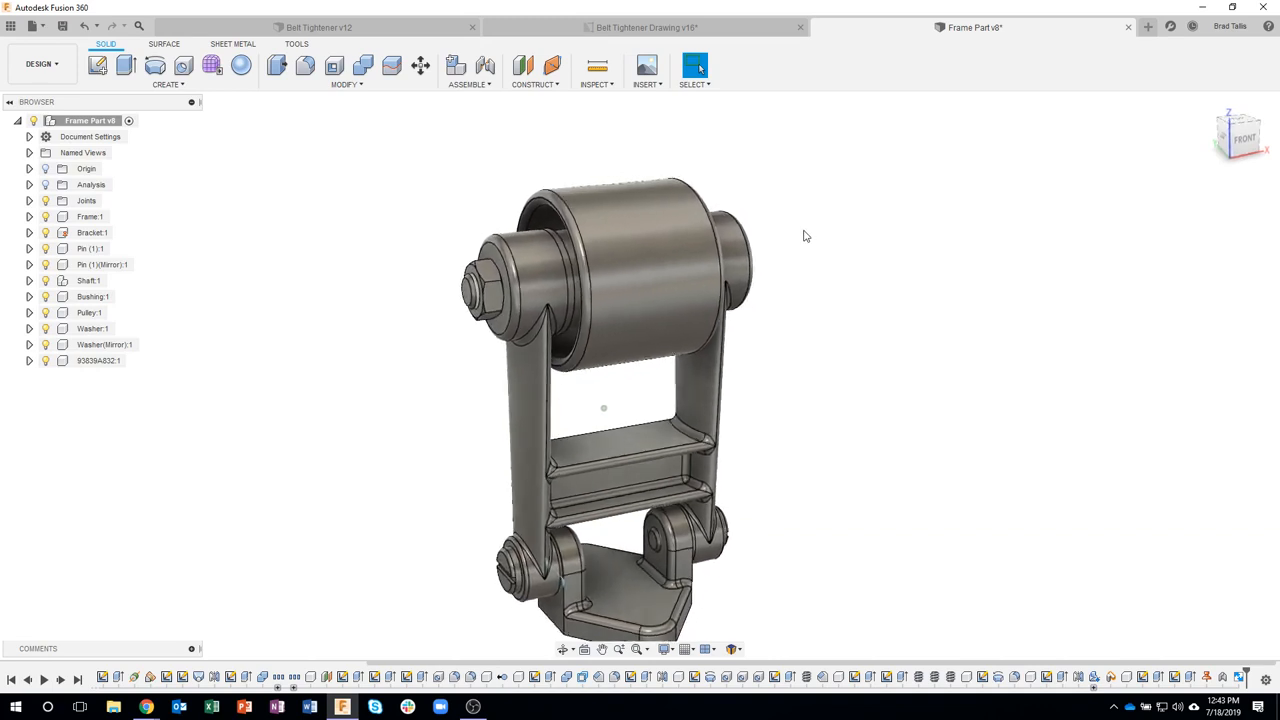
{"action": "left_click", "coordinate": [451, 86]}
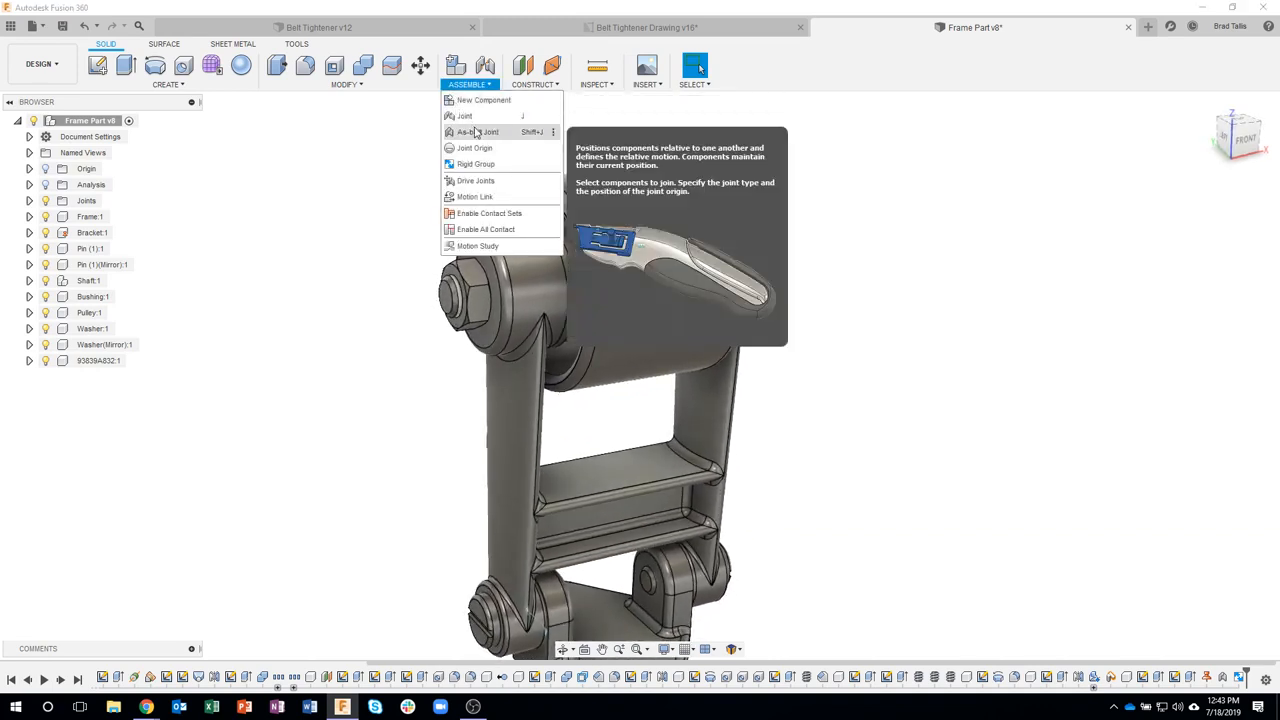
{"action": "key", "text": "Escape"}
{"action": "left_click", "coordinate": [477, 132]}
{"action": "scroll", "coordinate": [714, 157], "scroll_direction": "up", "scroll_amount": 1}
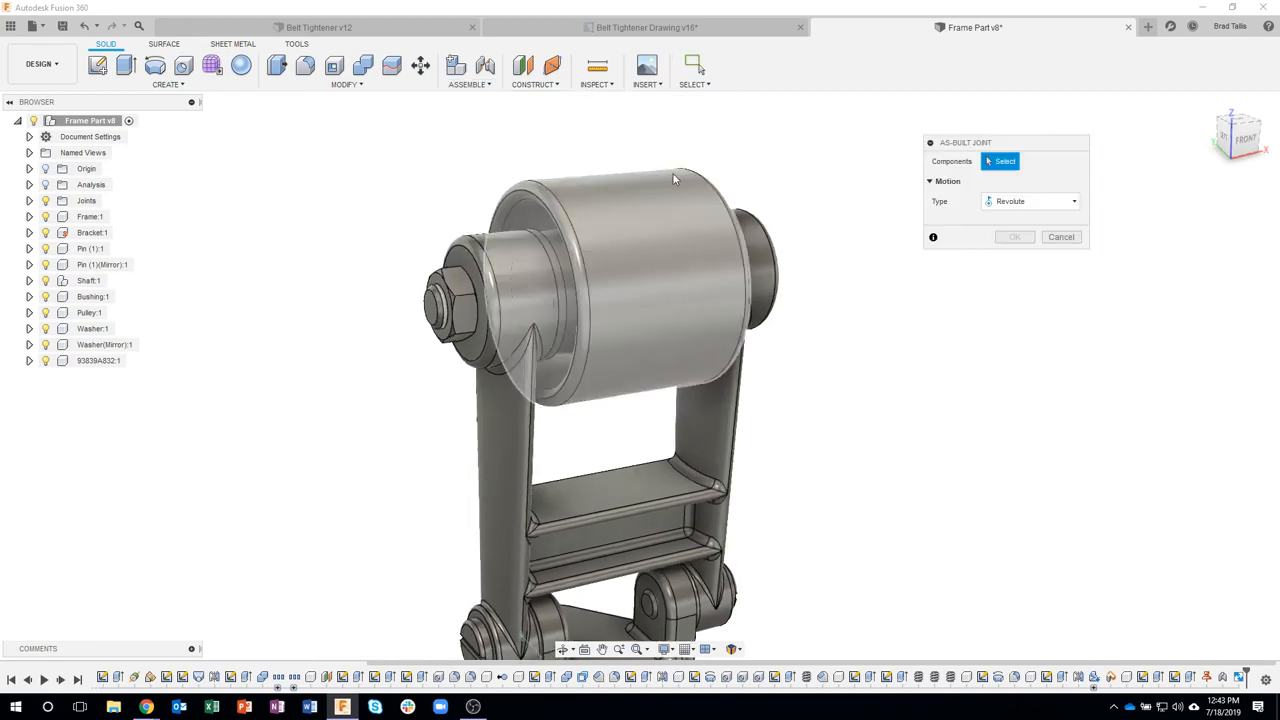
{"action": "left_click", "coordinate": [637, 184]}
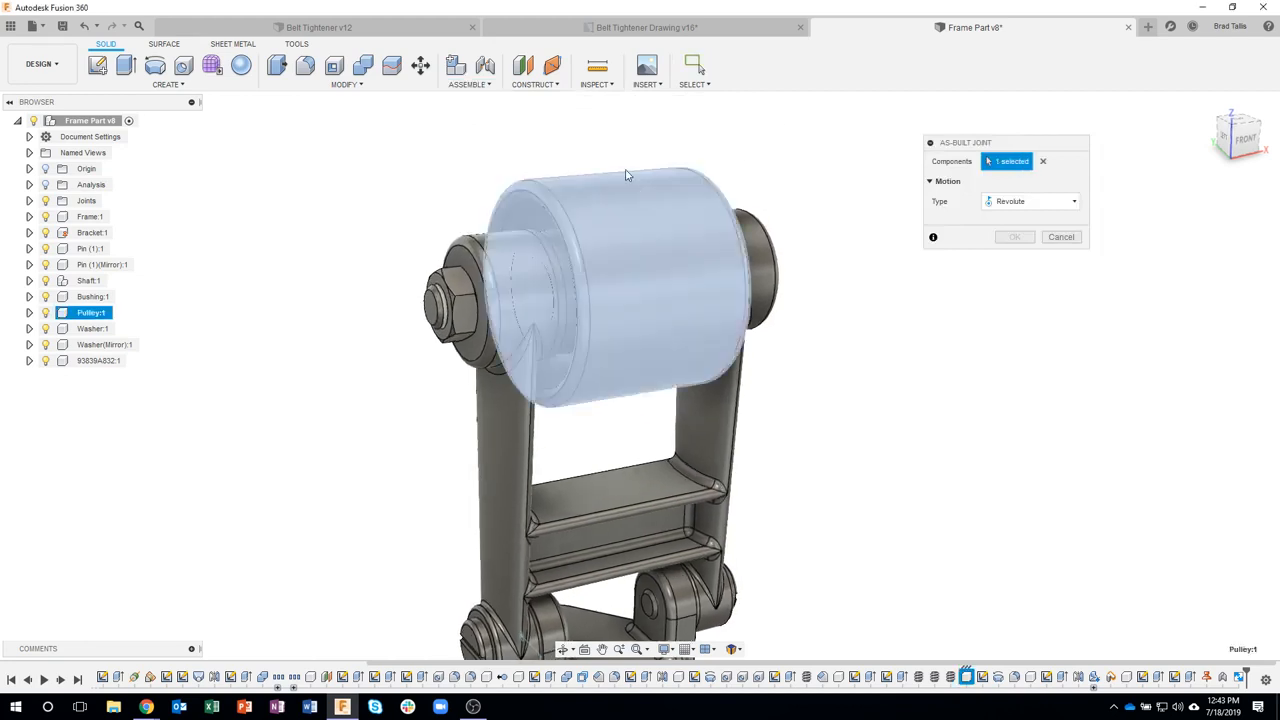
{"action": "scroll", "coordinate": [514, 170], "scroll_direction": "up", "scroll_amount": 3}
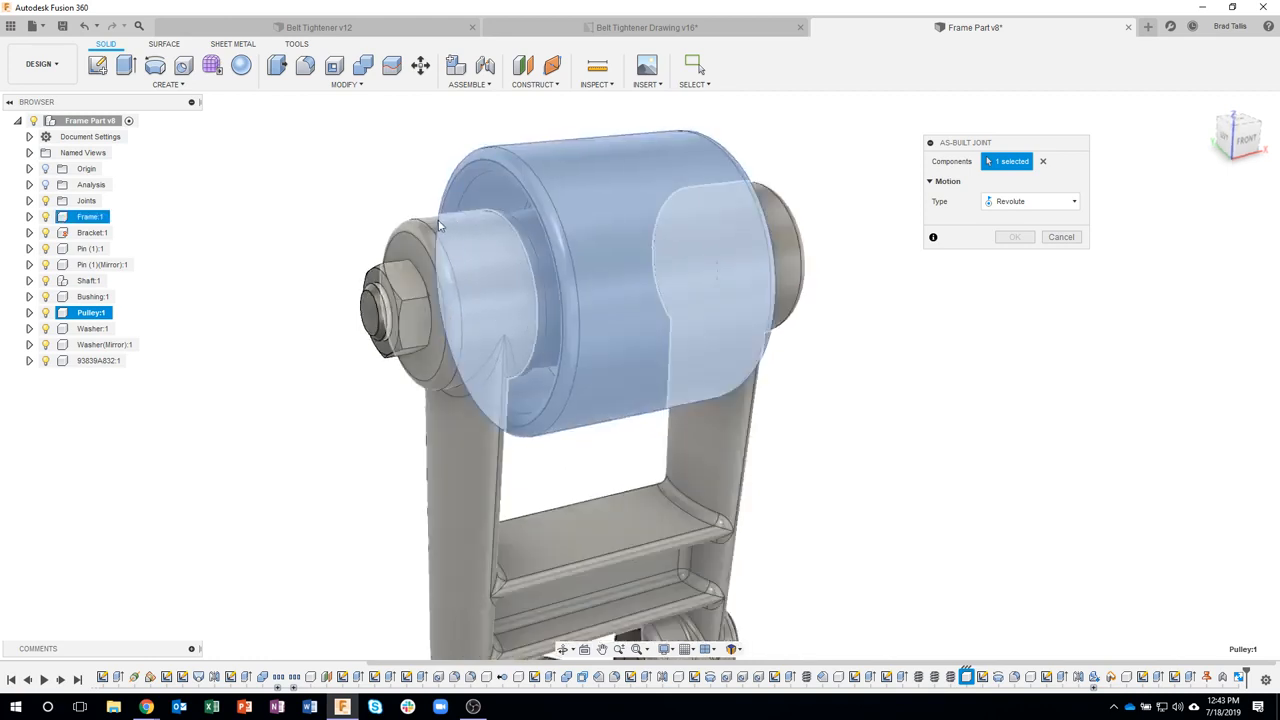
{"action": "left_click", "coordinate": [435, 221]}
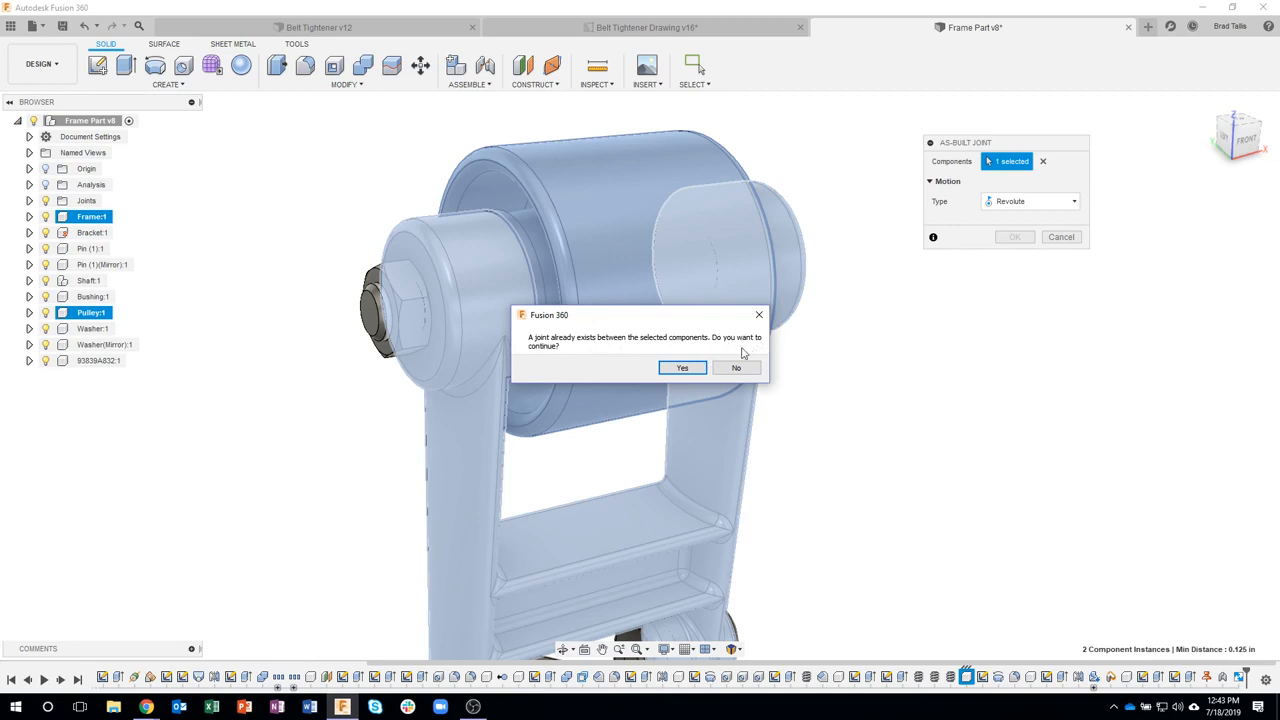
{"action": "left_click", "coordinate": [681, 368]}
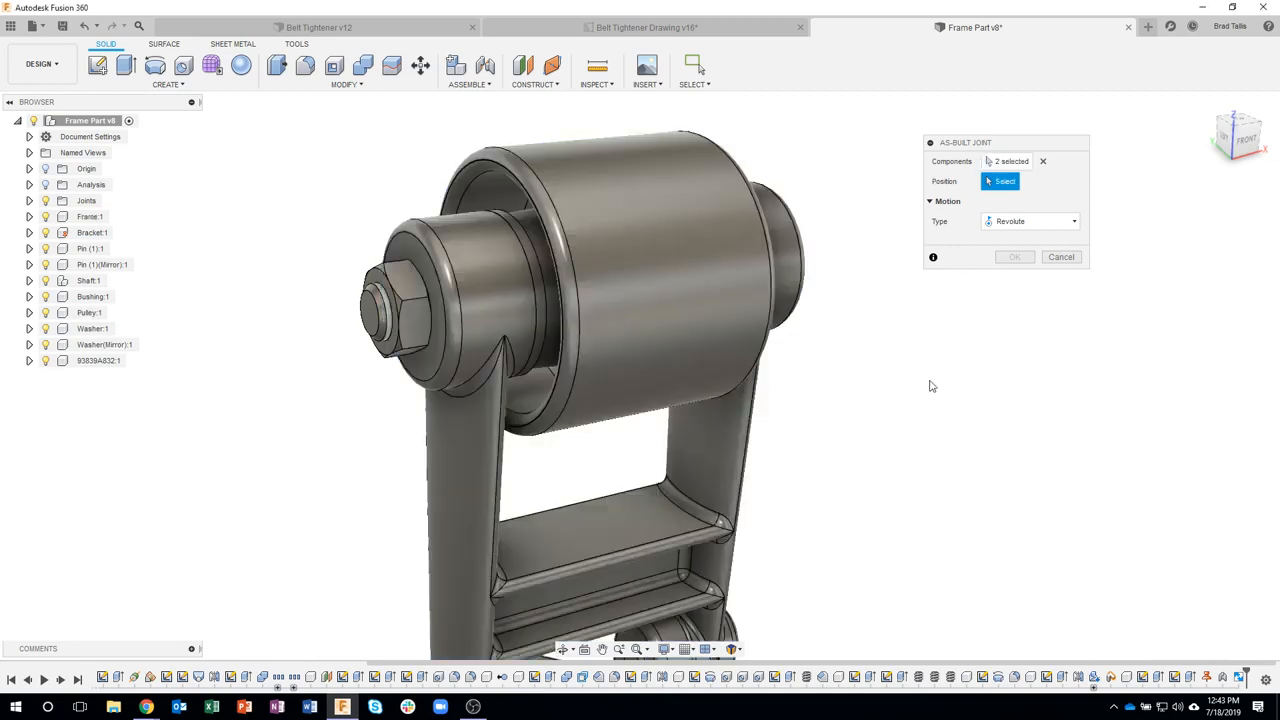
{"action": "left_click", "coordinate": [533, 245]}
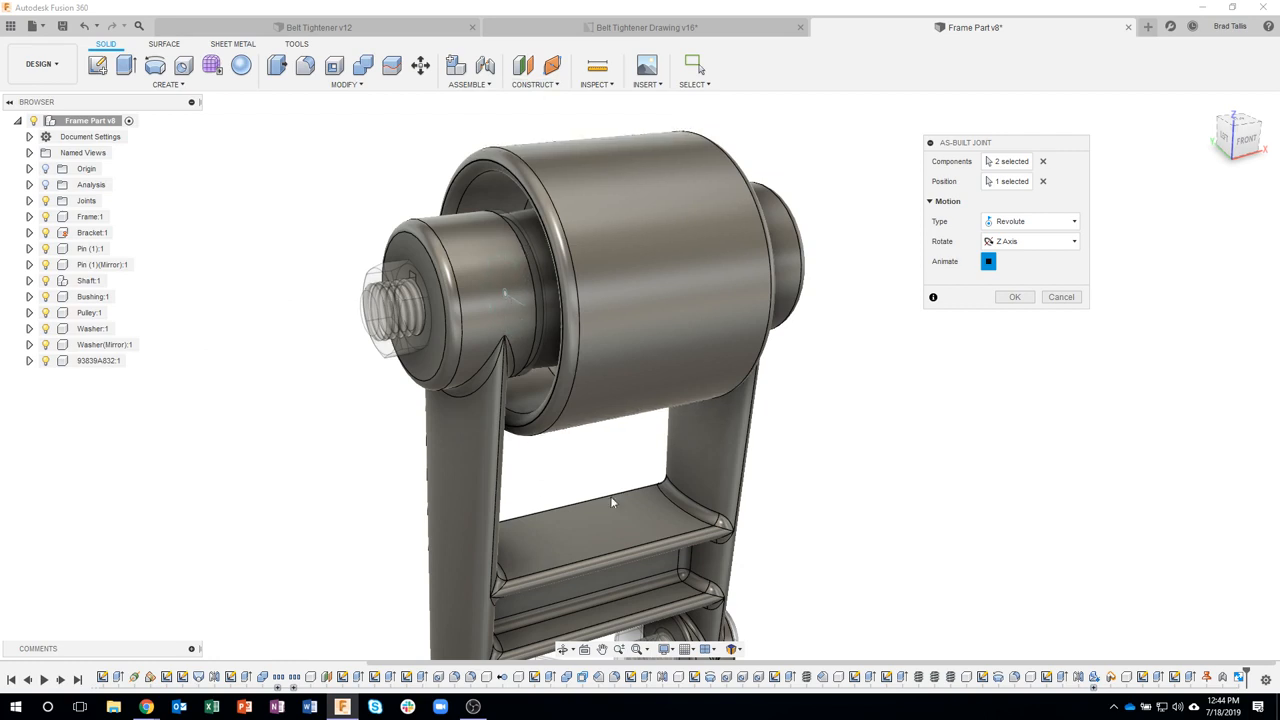
{"action": "left_click", "coordinate": [1015, 297]}
- Move the pulley to test its revolute joint, revert the position and fit the whole assembly in view
{"action": "scroll", "coordinate": [909, 437], "scroll_direction": "down", "scroll_amount": 3}
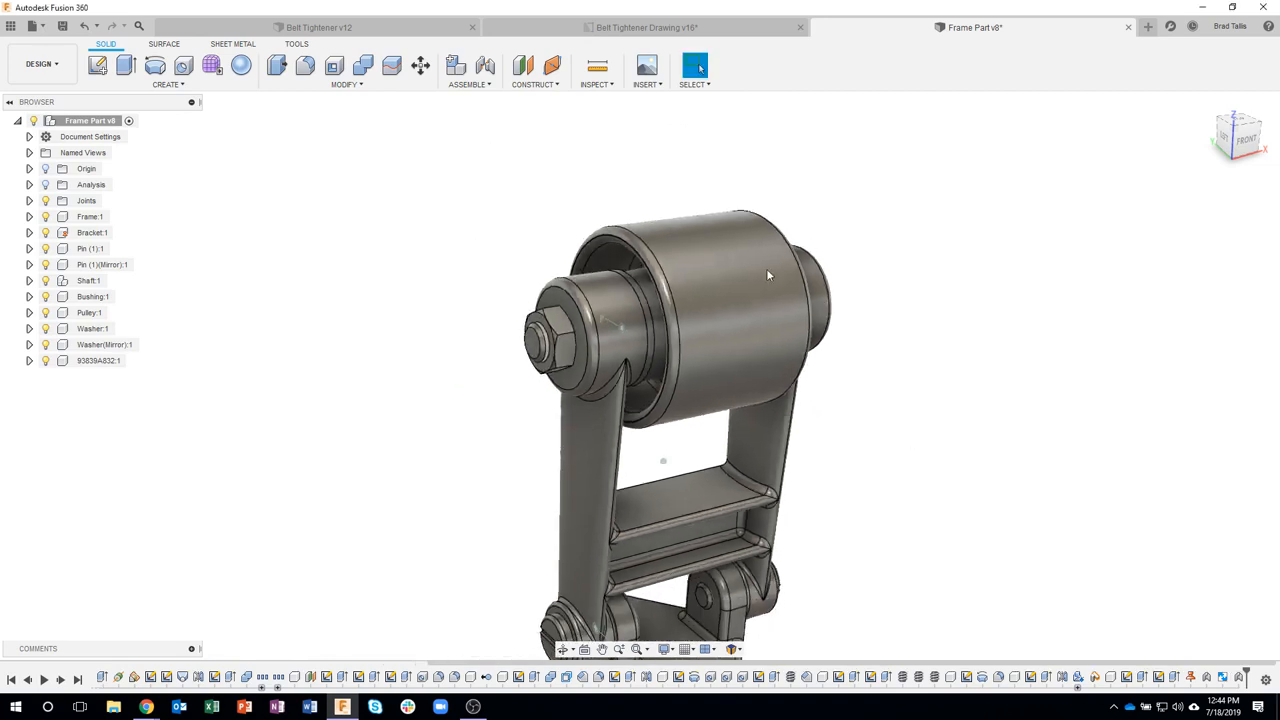
{"action": "left_click_drag", "start_coordinate": [646, 241], "coordinate": [690, 285]}
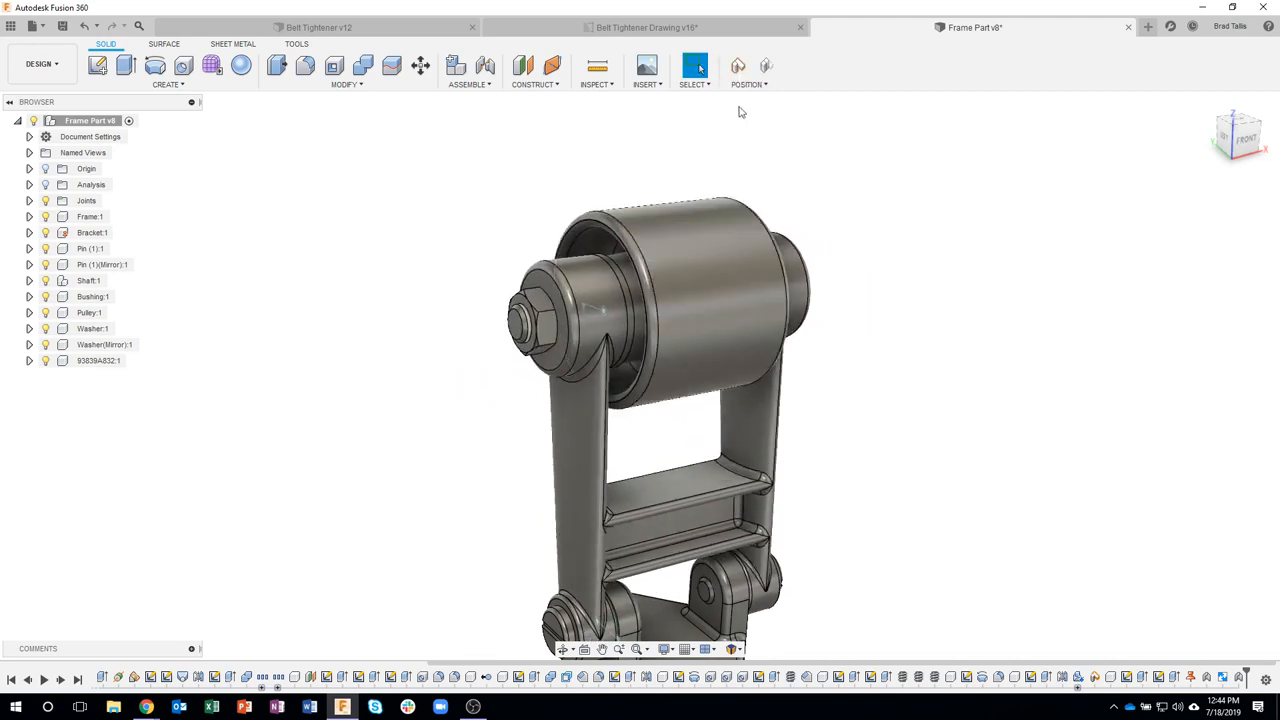
{"action": "left_click", "coordinate": [765, 68]}
{"action": "key", "text": "F6"}
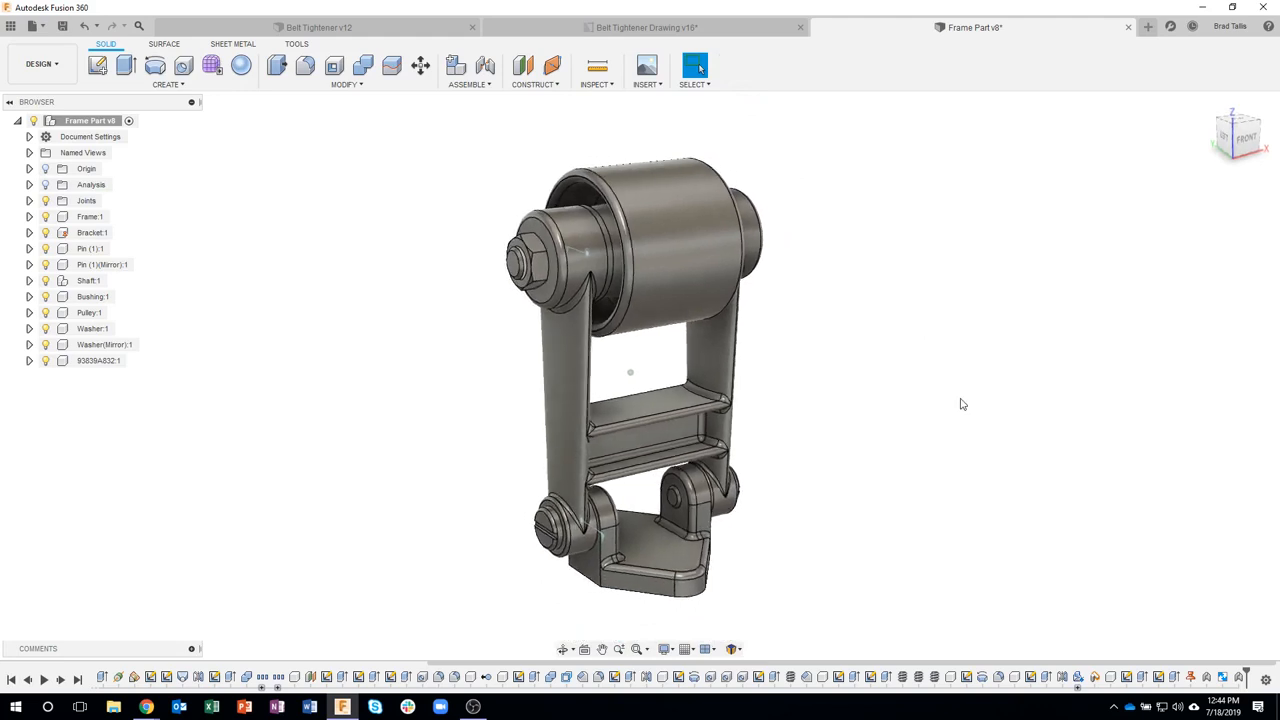
- Switch to the Belt Tightener Drawing and examine the exploded assembly view with its balloons and parts list on Sheet1
{"action": "left_click", "coordinate": [726, 32]}
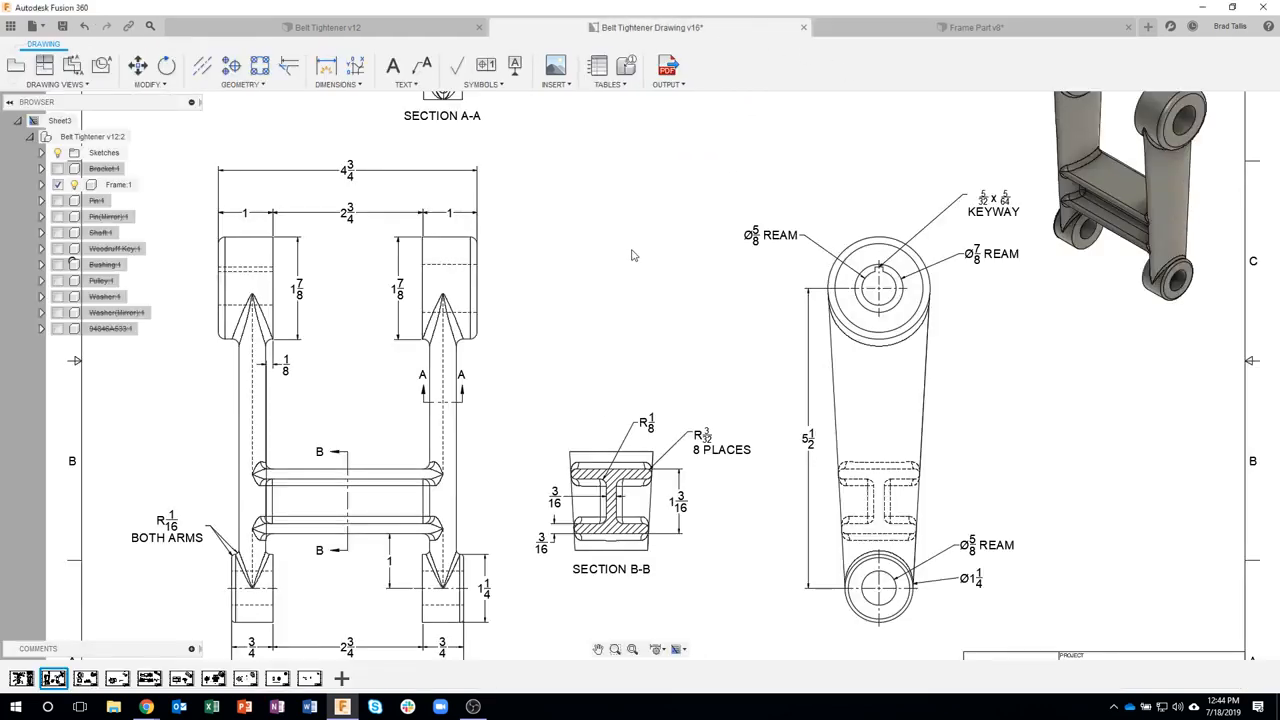
{"action": "scroll", "coordinate": [589, 369], "scroll_direction": "down", "scroll_amount": 3}
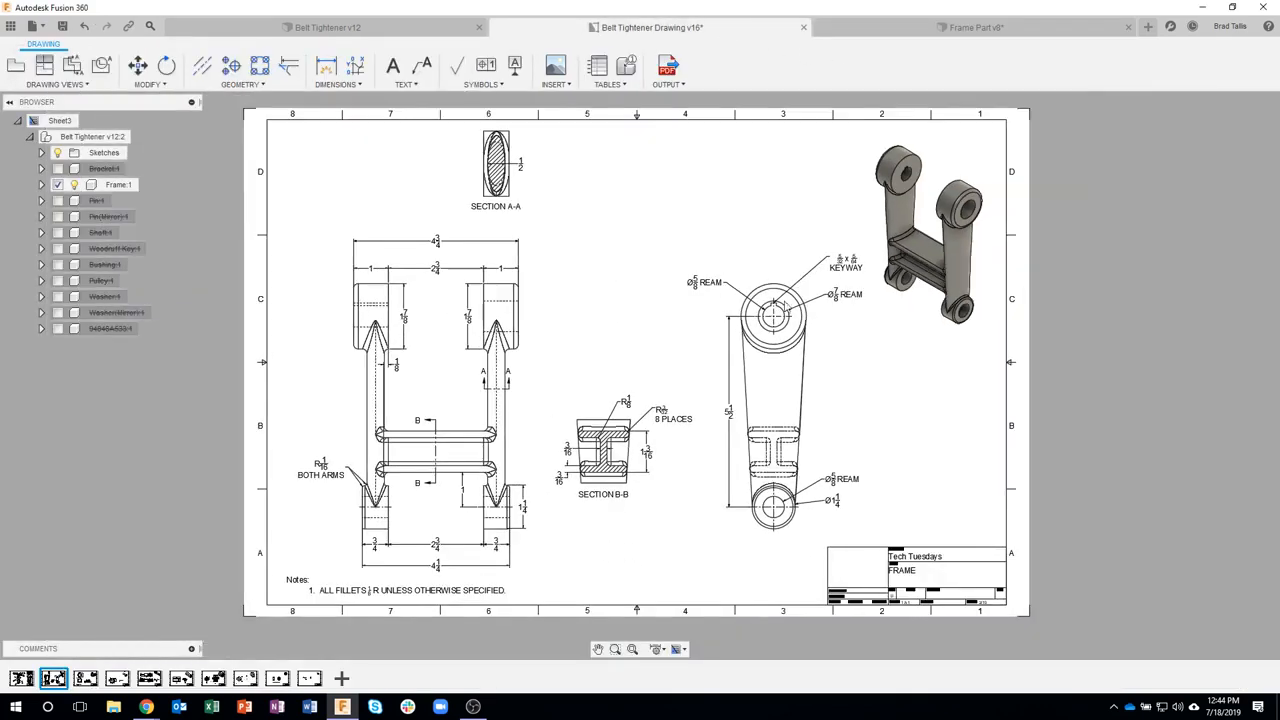
{"action": "left_click", "coordinate": [34, 679]}
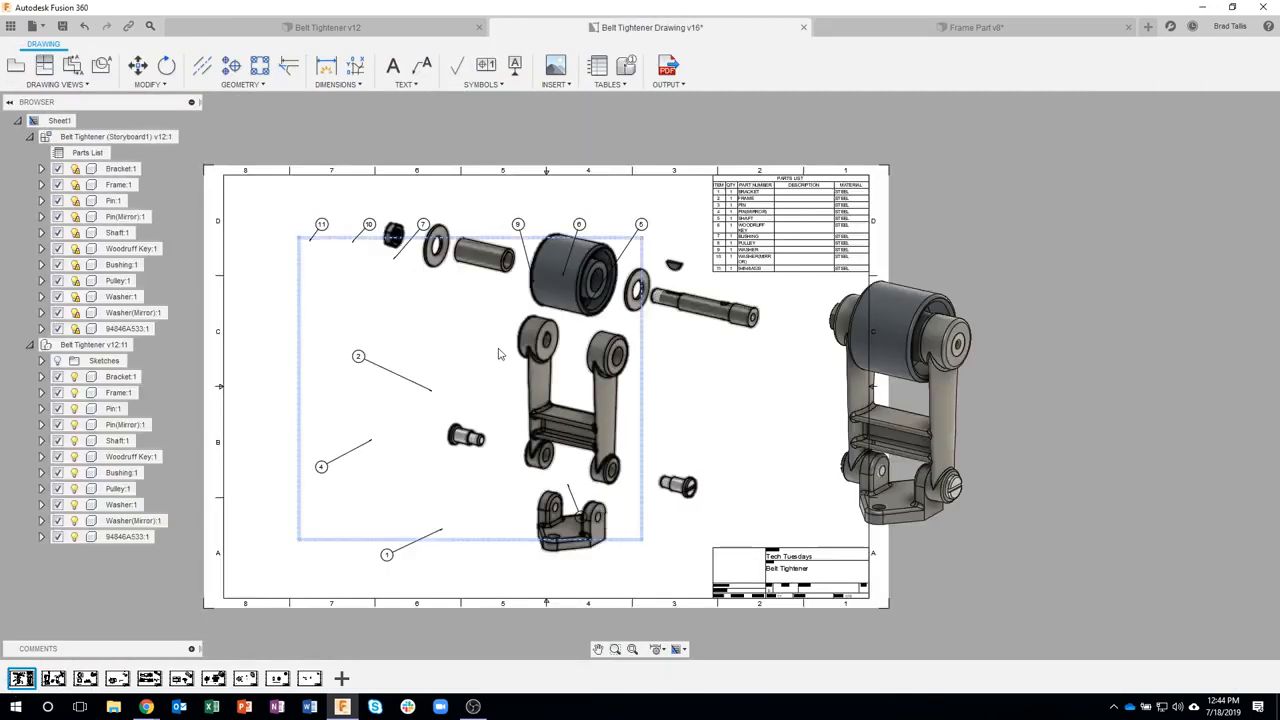
{"action": "middle_click_drag", "start_coordinate": [710, 314], "coordinate": [761, 311]}
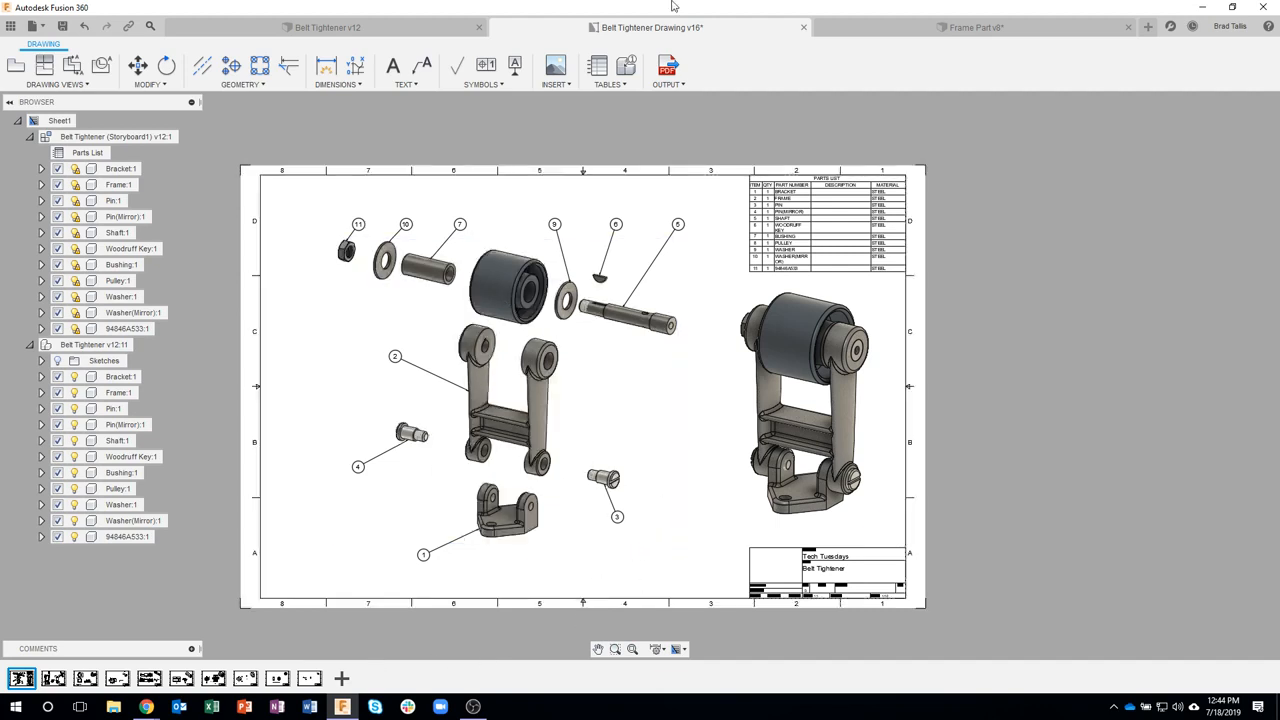
- Return to the Frame Part design and switch it to the Animation workspace, framing the whole assembly
{"action": "left_click", "coordinate": [846, 30]}
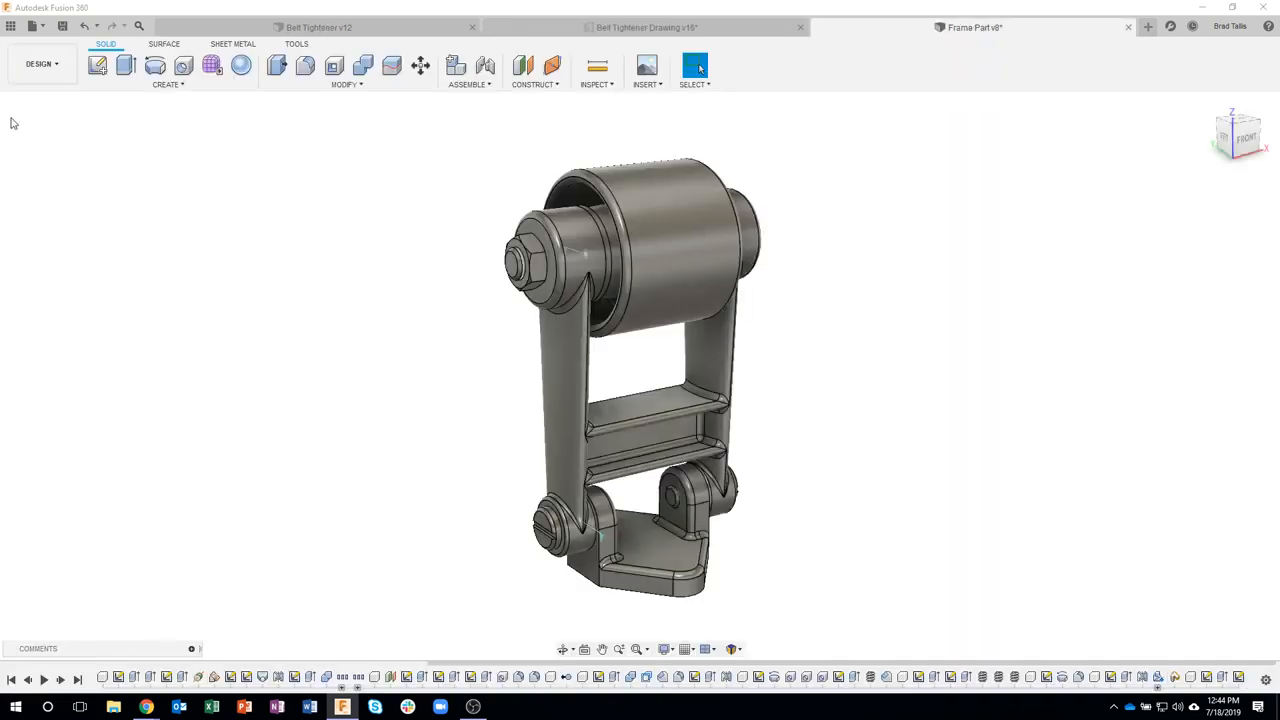
{"action": "left_click", "coordinate": [52, 64]}
{"action": "left_click", "coordinate": [40, 166]}
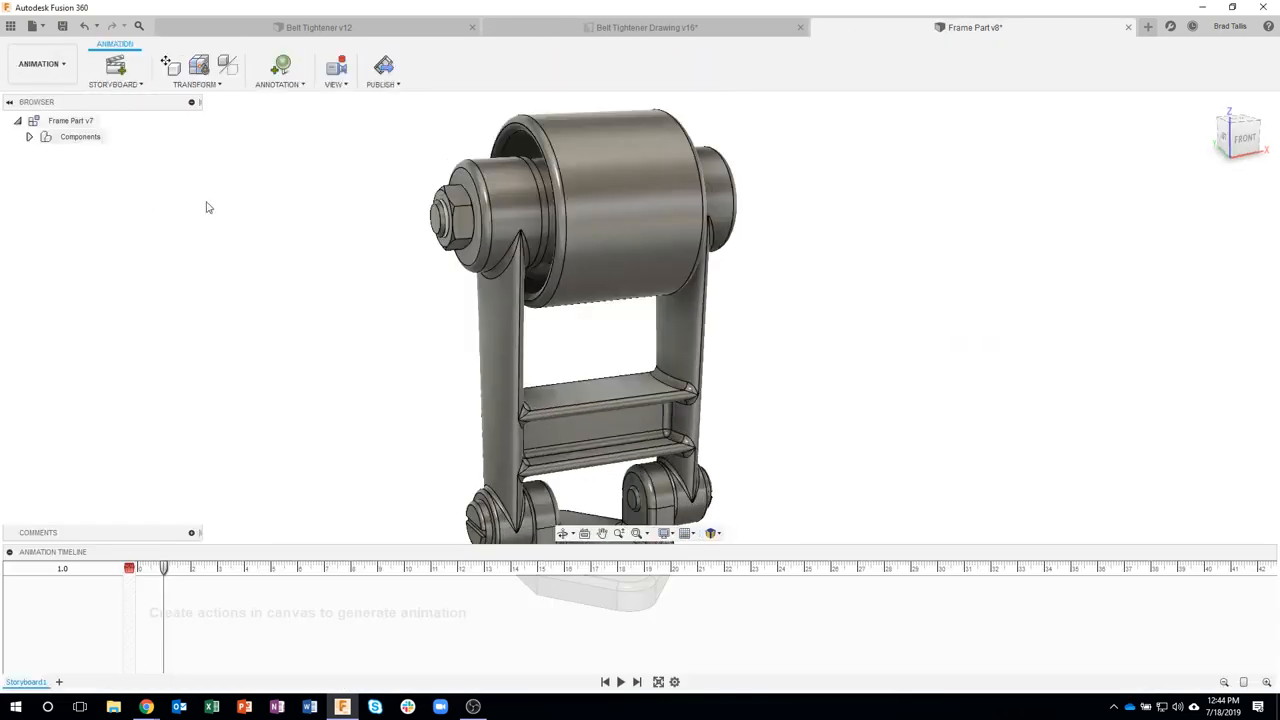
{"action": "middle_click_drag", "start_coordinate": [349, 343], "coordinate": [397, 320]}
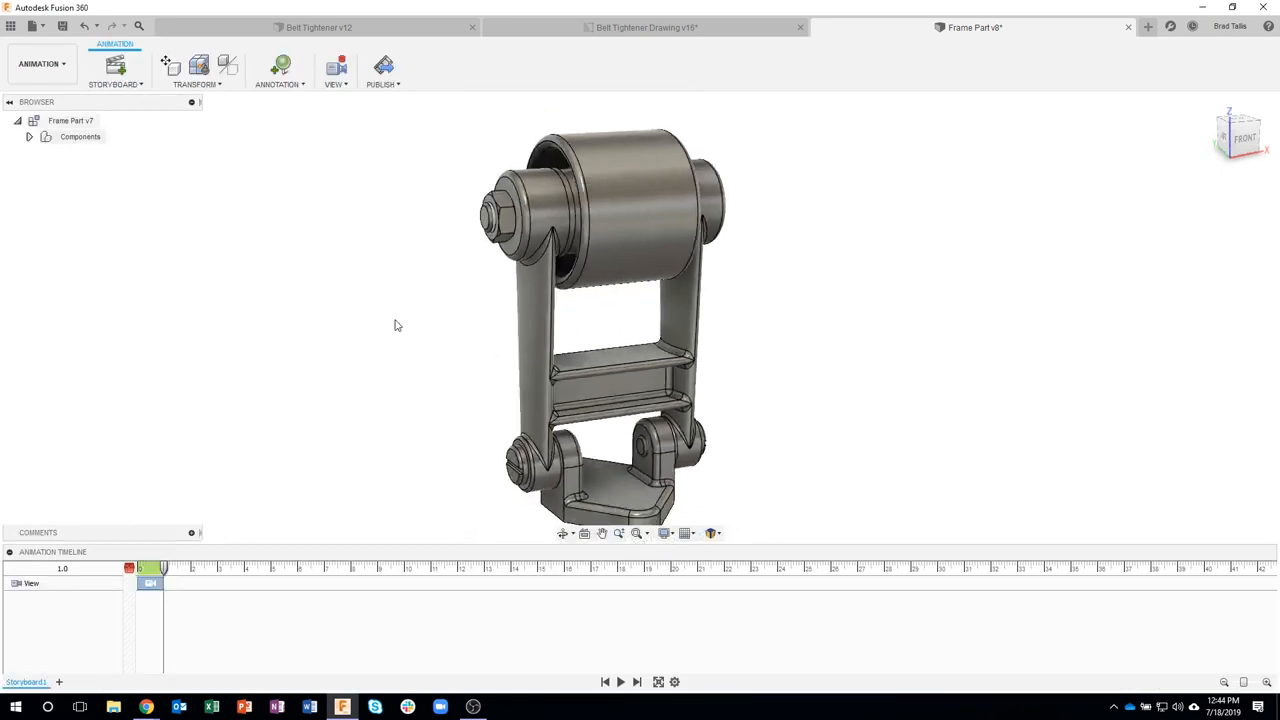
{"action": "scroll", "coordinate": [386, 319], "scroll_direction": "down", "scroll_amount": 1}
- Try an automatic explode of all levels on the Frame Part v8:1 component, inspect the preview and discard it
{"action": "left_click", "coordinate": [196, 84]}
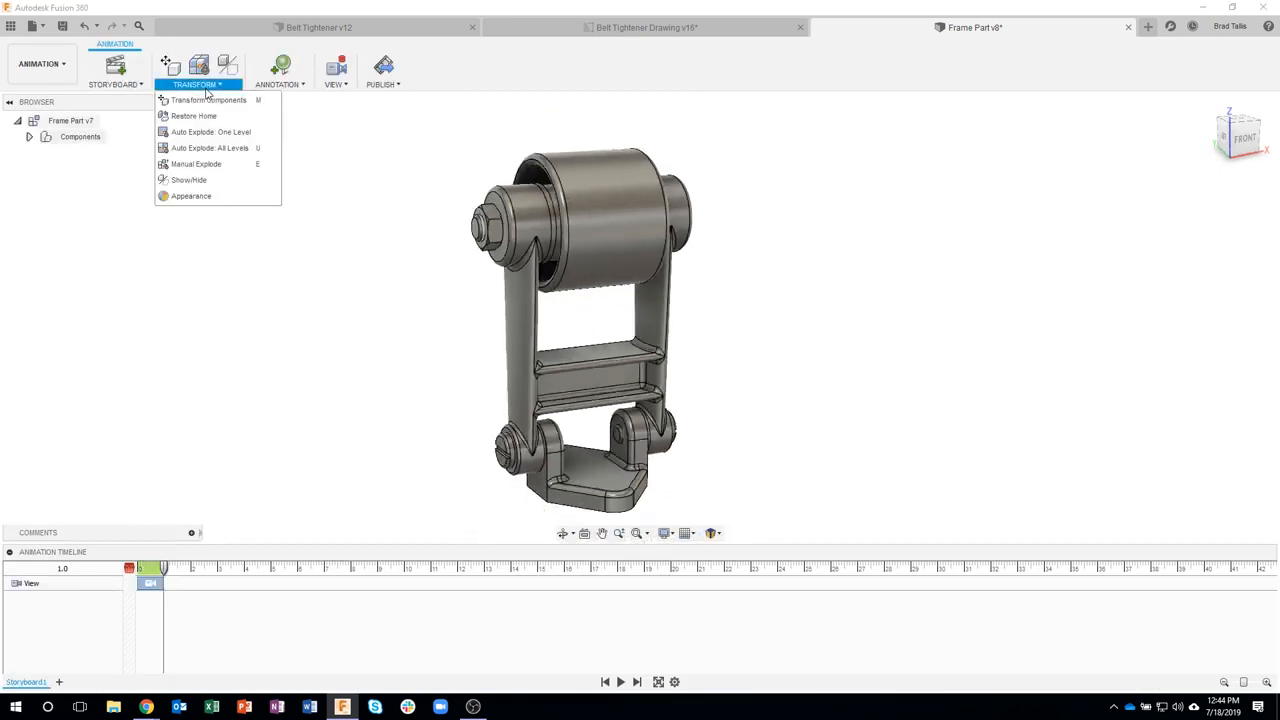
{"action": "left_click", "coordinate": [212, 148]}
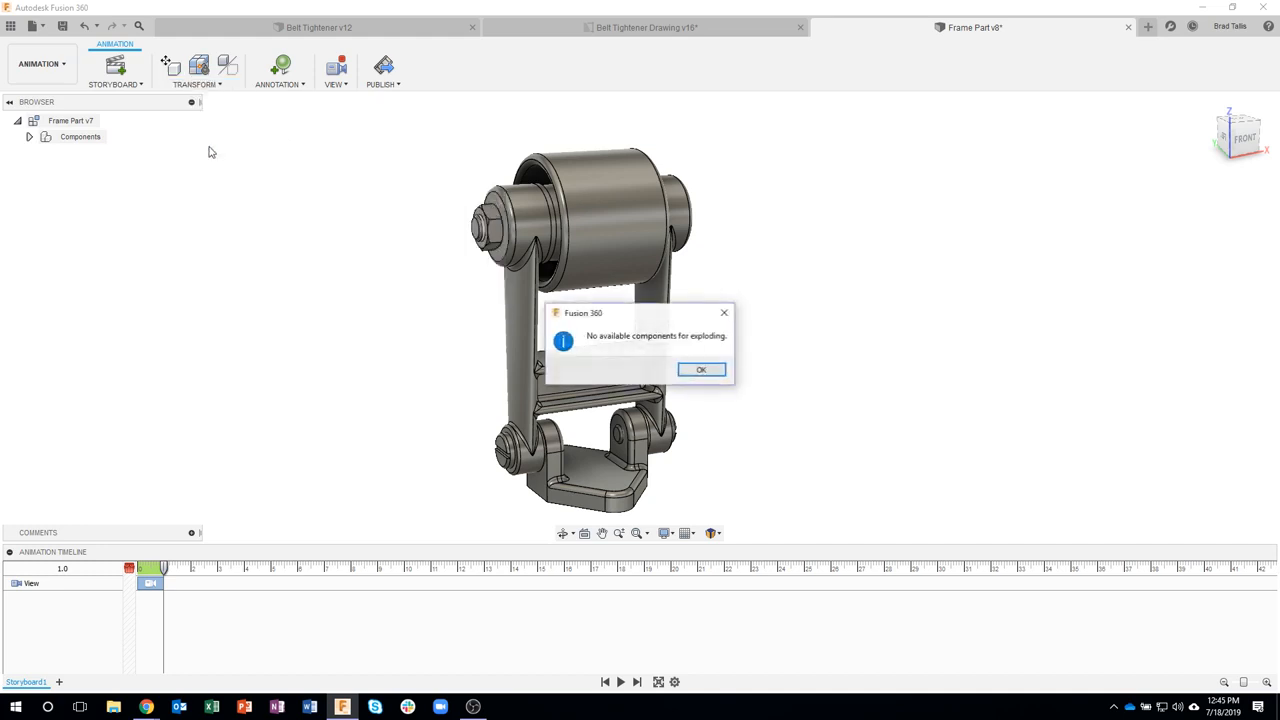
{"action": "left_click", "coordinate": [700, 370]}
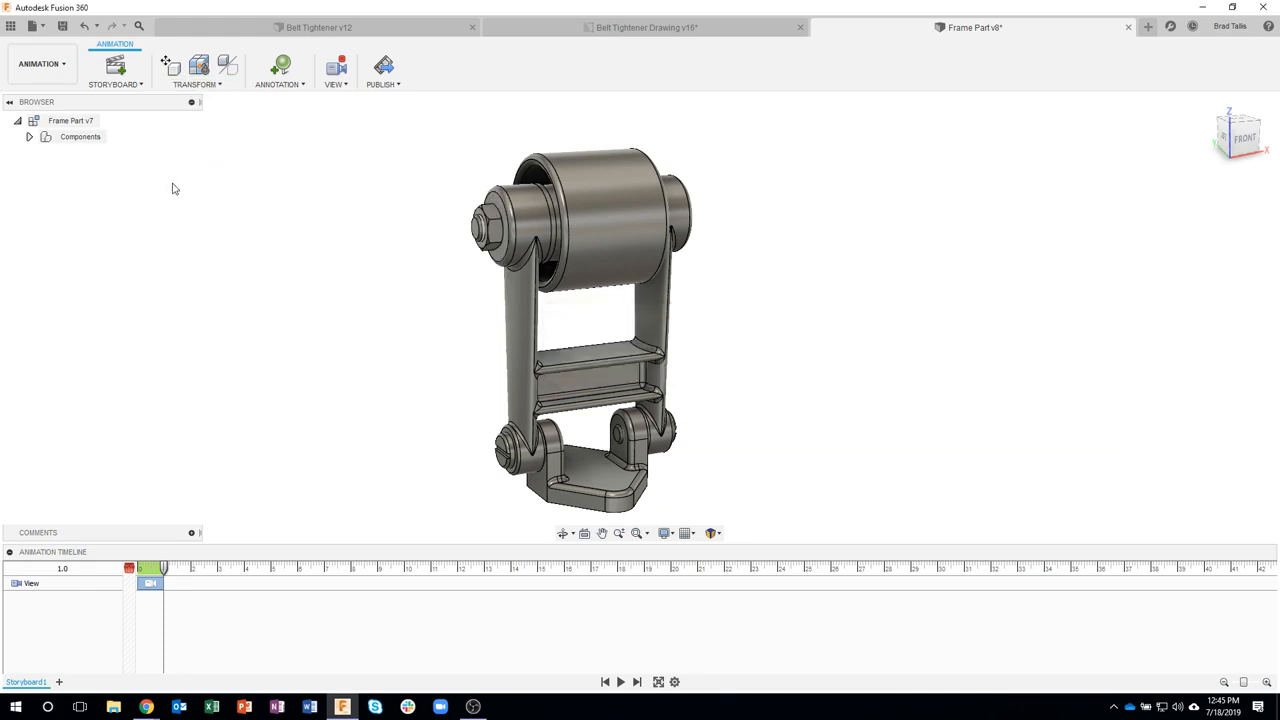
{"action": "left_click", "coordinate": [29, 136]}
{"action": "left_click", "coordinate": [112, 153]}
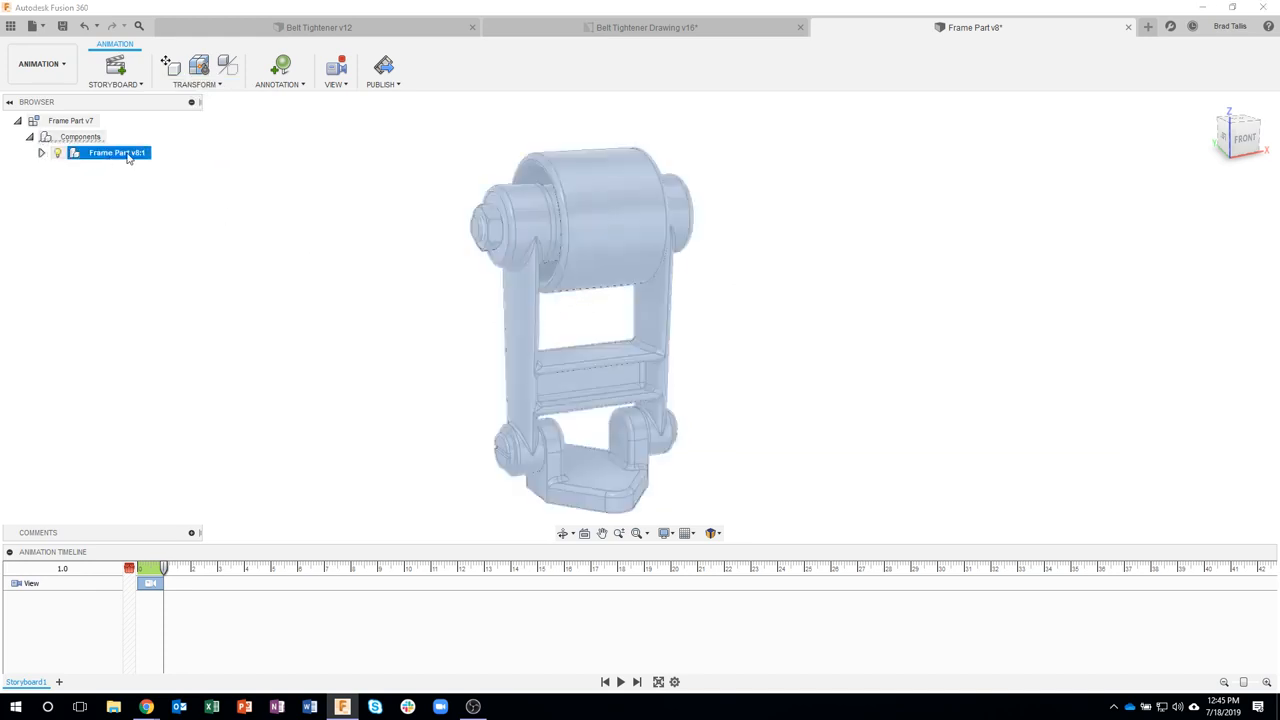
{"action": "left_click", "coordinate": [195, 84]}
{"action": "left_click", "coordinate": [208, 148]}
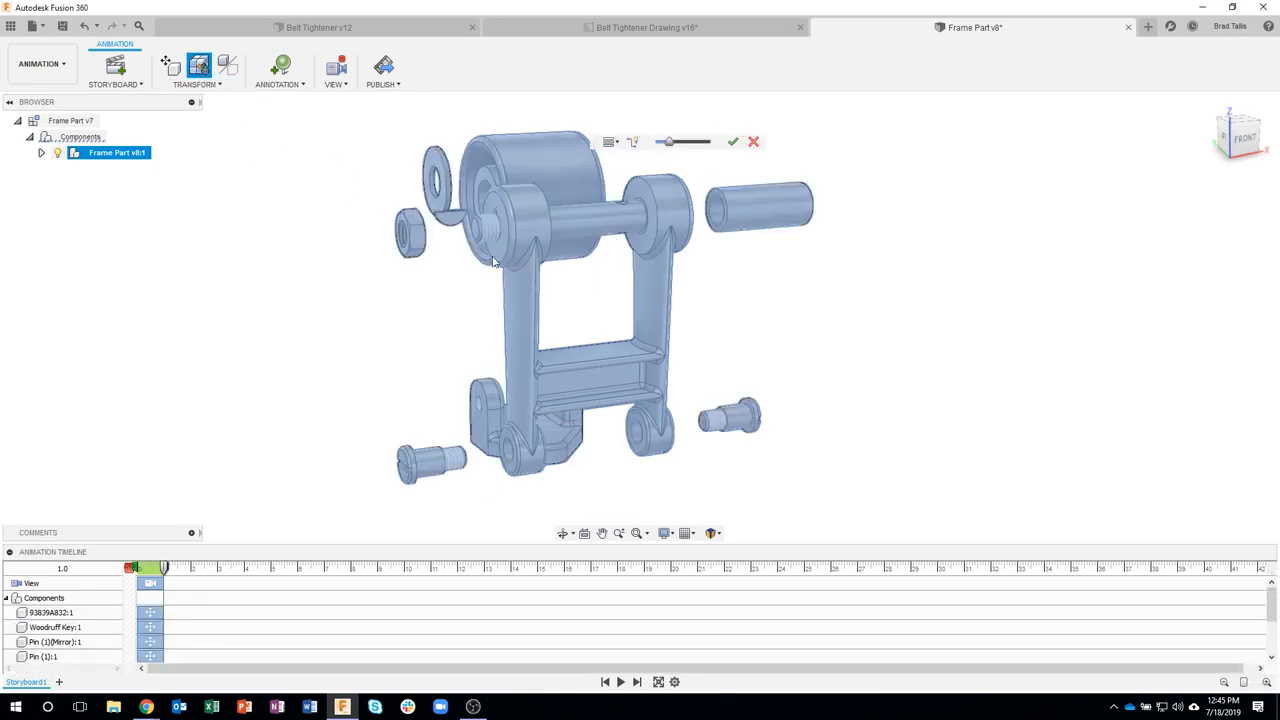
{"action": "middle_click_drag", "start_coordinate": [771, 271], "coordinate": [241, 136], "text": "shift"}
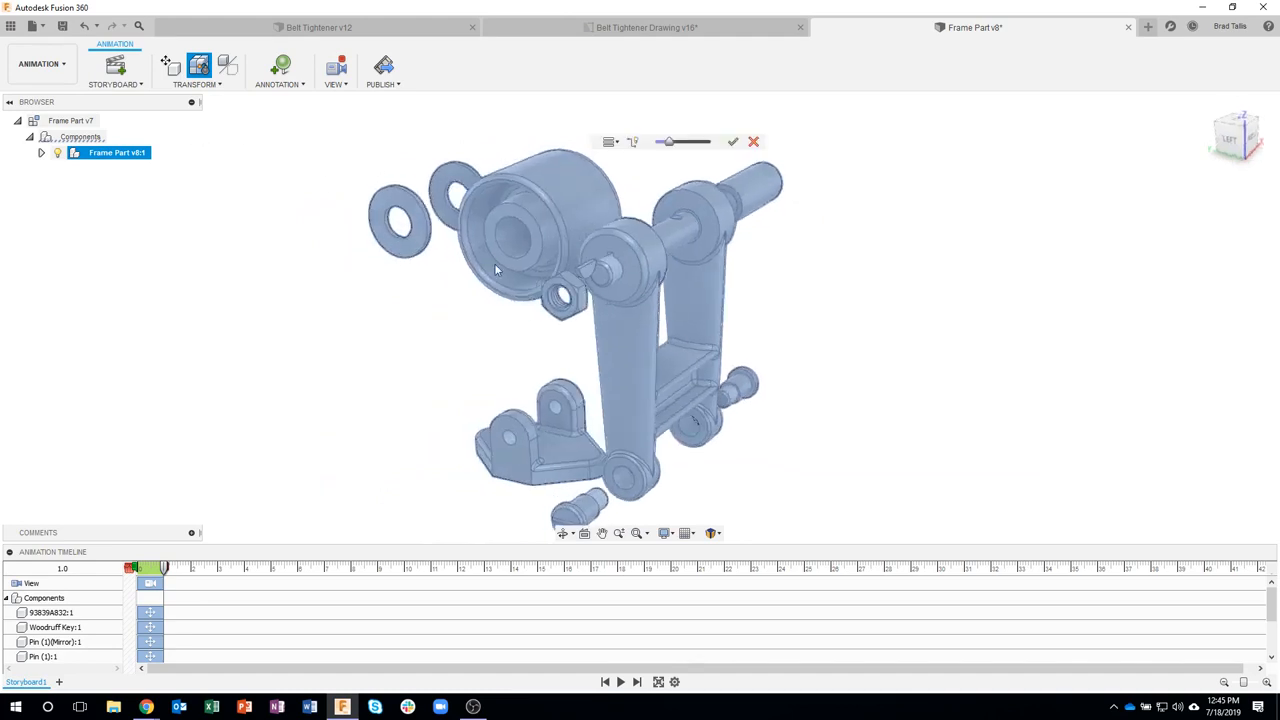
{"action": "left_click", "coordinate": [754, 142]}
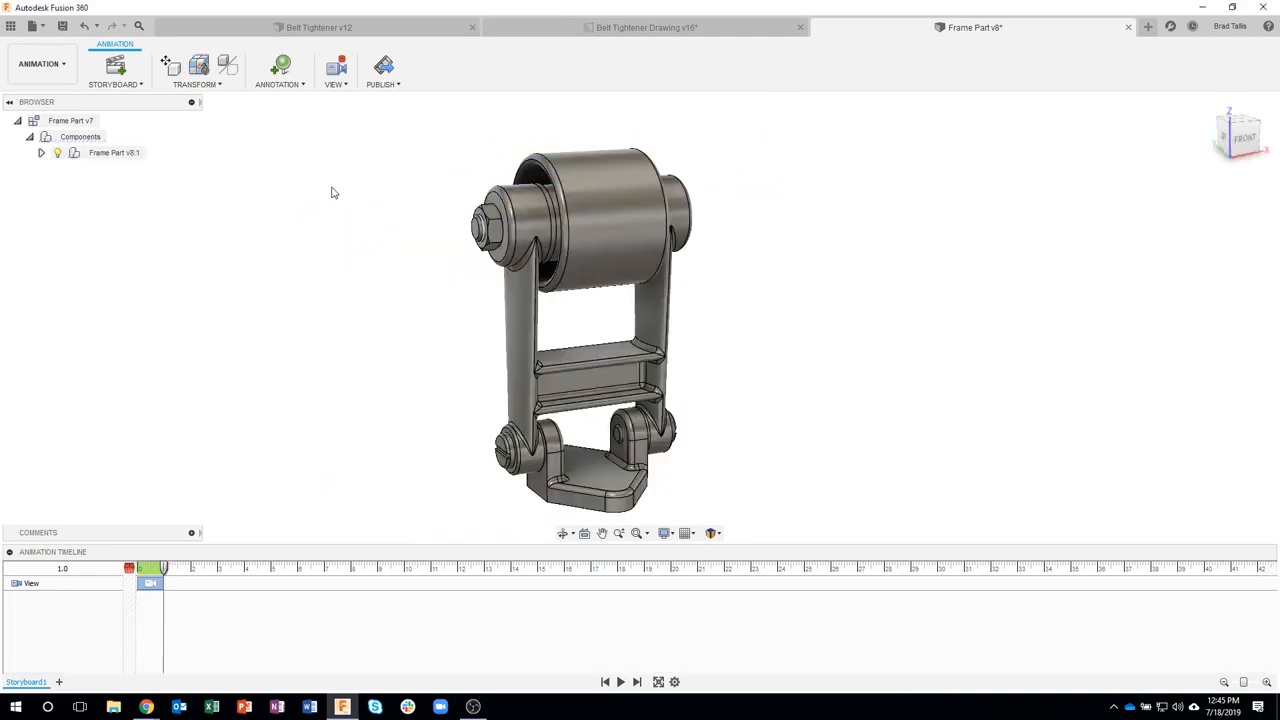
- Start a manual explode and assign the upward direction to the pulley and the hex nut
{"action": "left_click", "coordinate": [200, 85]}
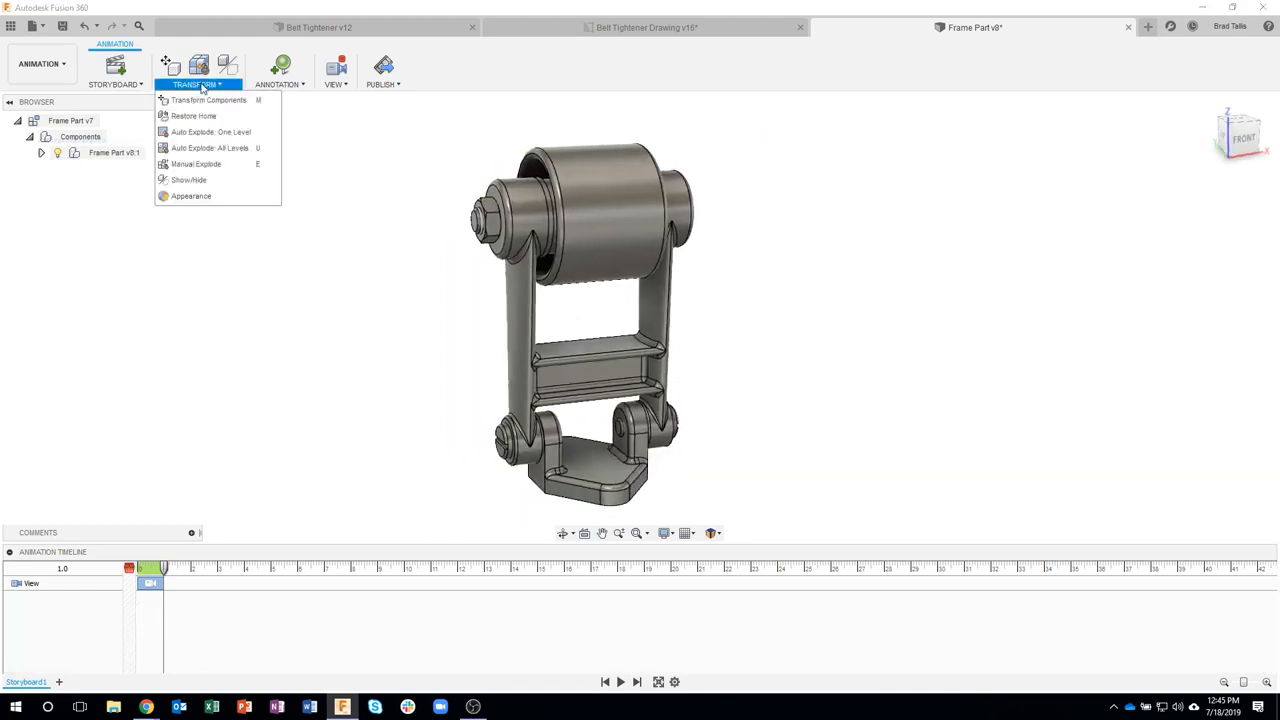
{"action": "left_click", "coordinate": [226, 164]}
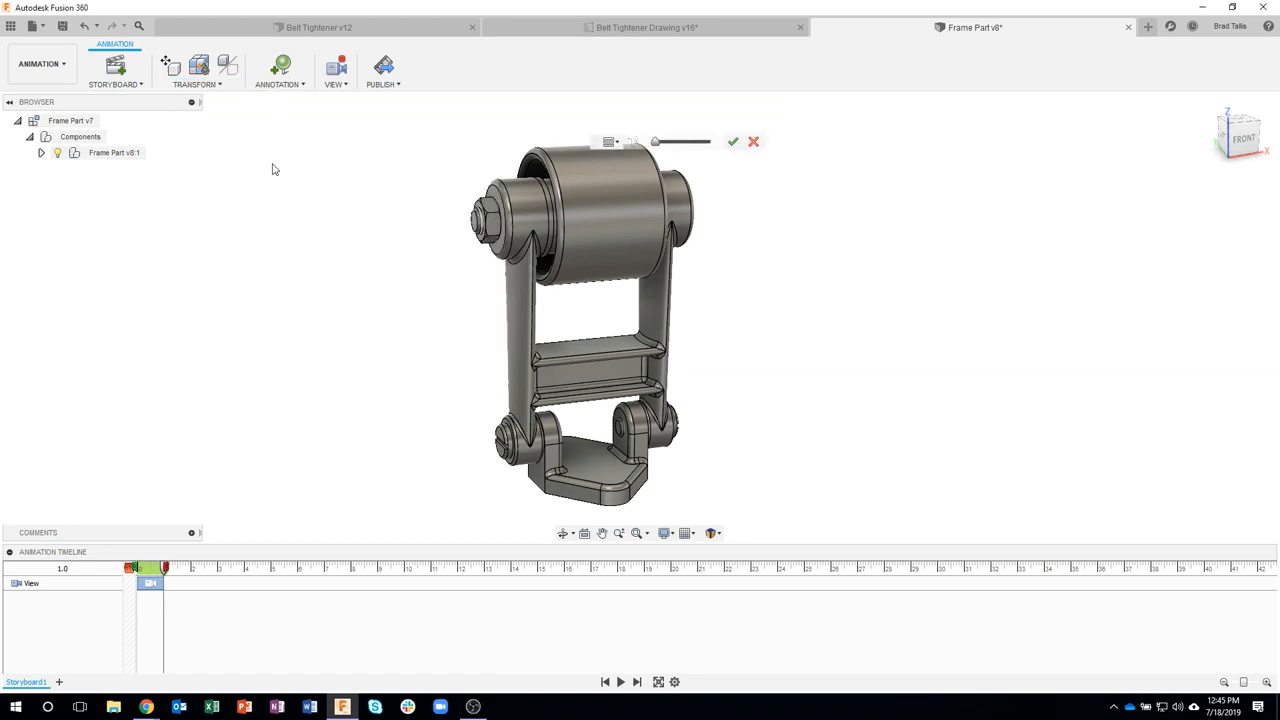
{"action": "left_click", "coordinate": [562, 200]}
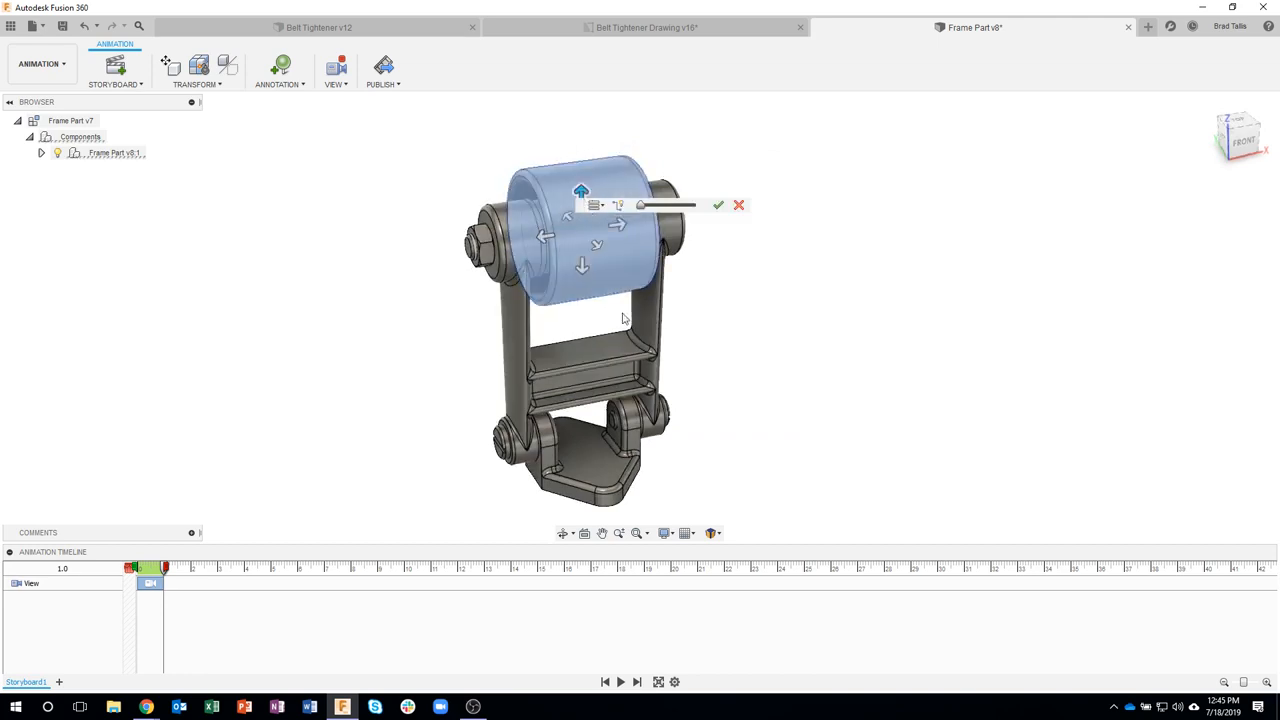
{"action": "middle_click_drag", "start_coordinate": [702, 368], "coordinate": [528, 337], "text": "shift"}
{"action": "scroll", "coordinate": [528, 337], "scroll_direction": "up", "scroll_amount": 2}
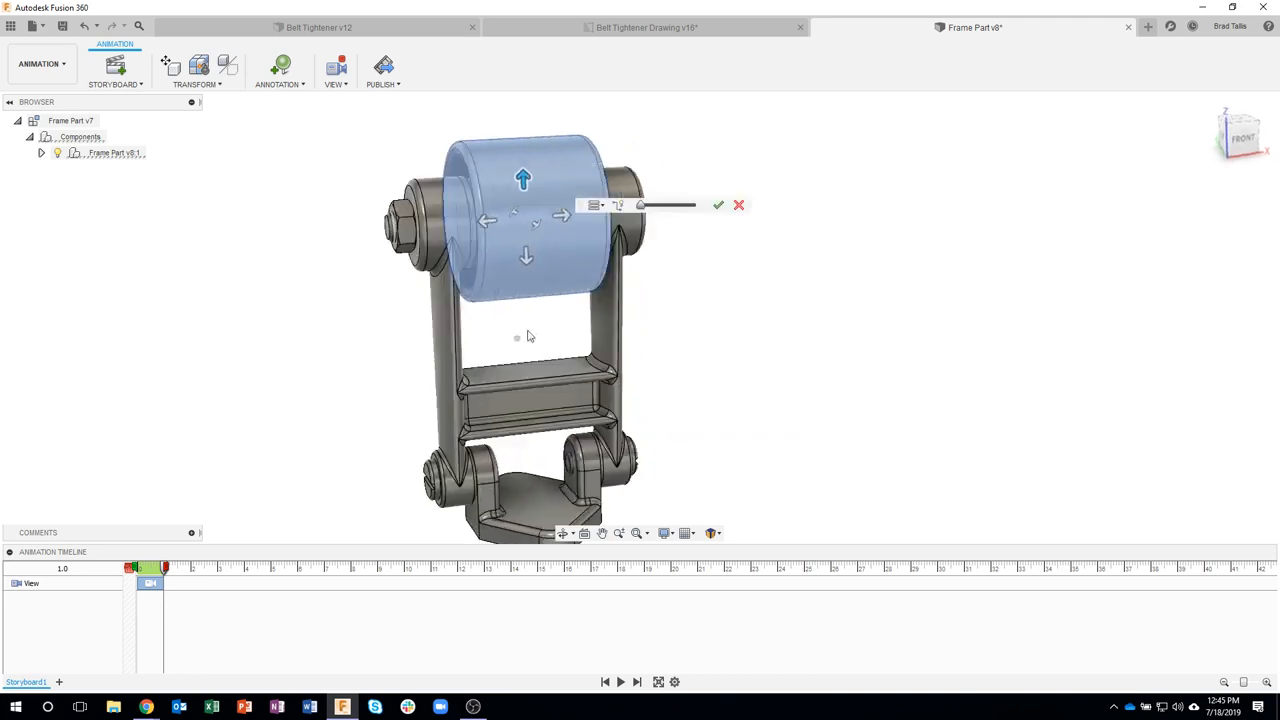
{"action": "left_click", "coordinate": [386, 215]}
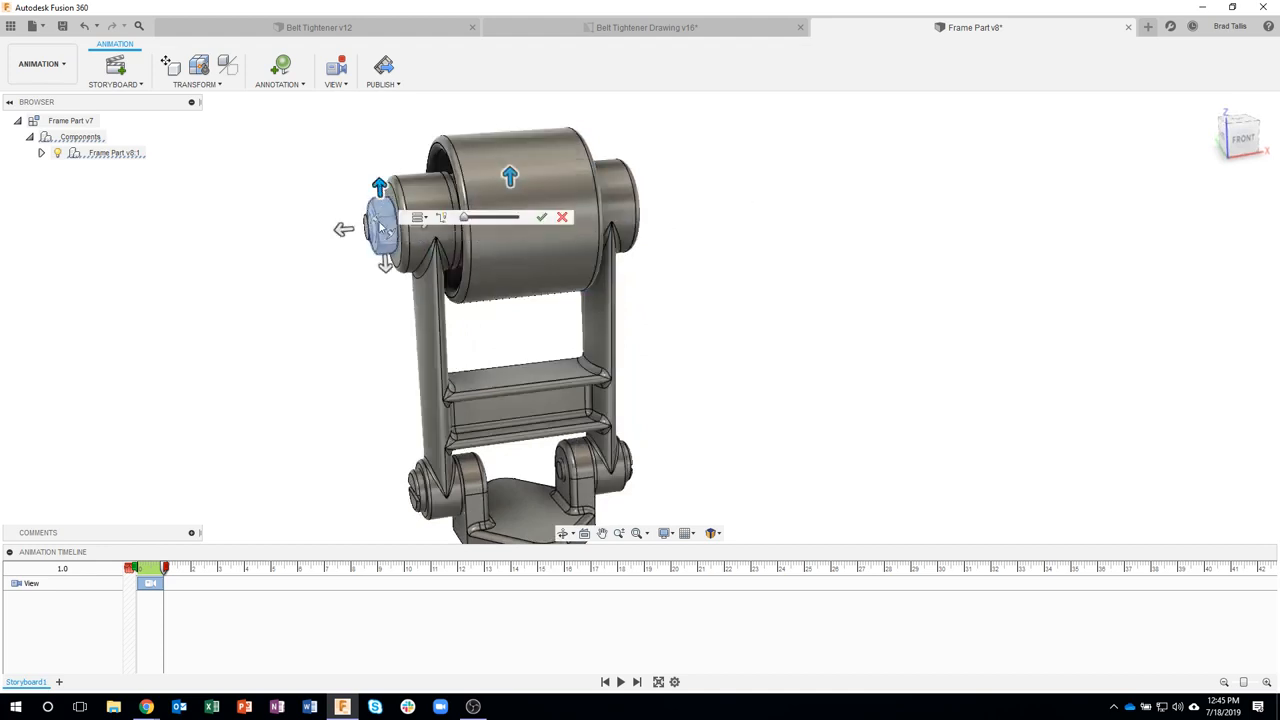
- Assign the upward explode direction to the two washers on either side of the pulley
{"action": "scroll", "coordinate": [380, 228], "scroll_direction": "up", "scroll_amount": 4}
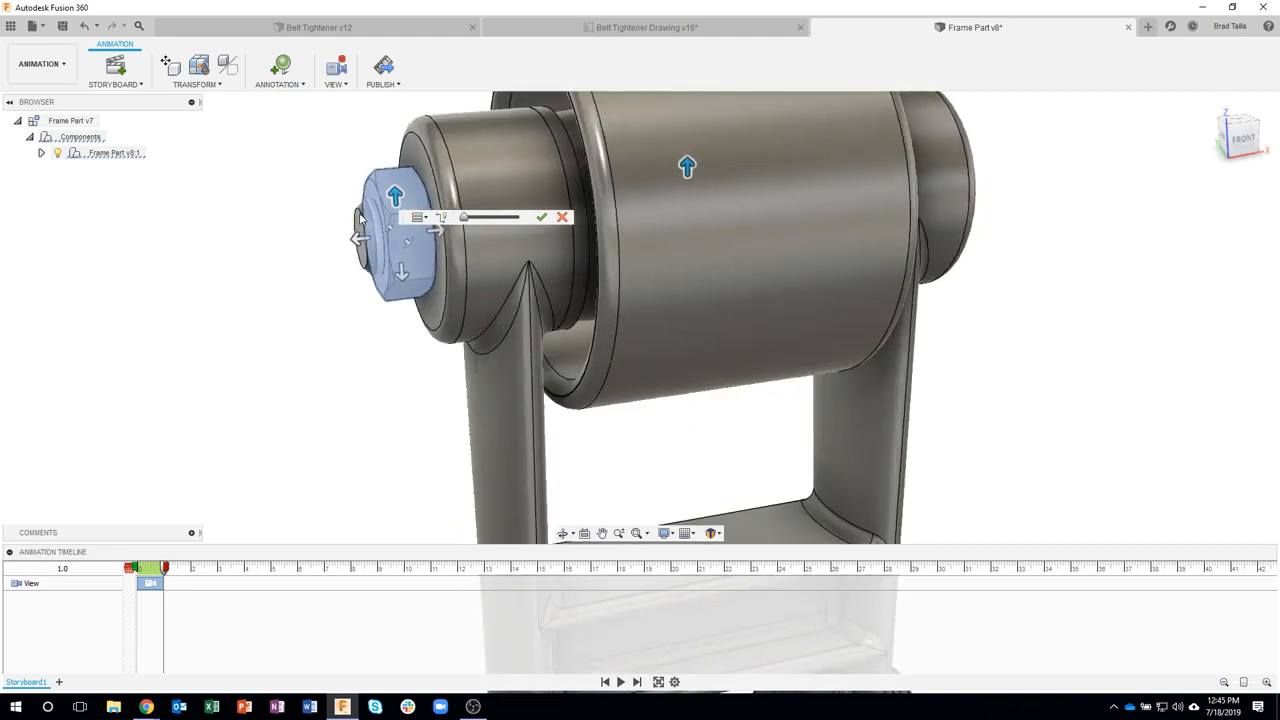
{"action": "middle_click_drag", "start_coordinate": [361, 218], "coordinate": [354, 236], "text": "shift"}
{"action": "middle_click_drag", "start_coordinate": [666, 219], "coordinate": [727, 222], "text": "shift"}
{"action": "left_click", "coordinate": [491, 248]}
{"action": "left_click", "coordinate": [711, 236]}
{"action": "left_click", "coordinate": [727, 207]}
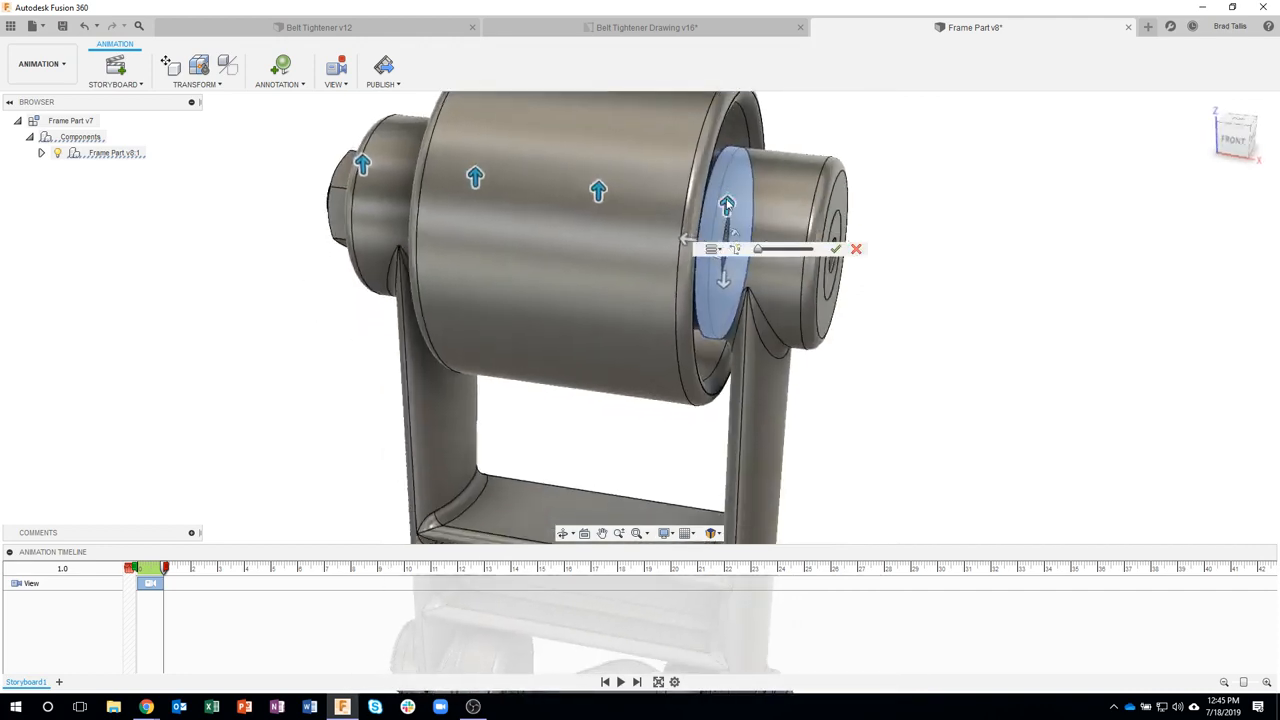
- Assign the downward explode direction to the bracket and outward directions to the two lower pins
{"action": "scroll", "coordinate": [644, 297], "scroll_direction": "down", "scroll_amount": 2}
{"action": "scroll", "coordinate": [644, 297], "scroll_direction": "down", "scroll_amount": 2}
{"action": "middle_click_drag", "start_coordinate": [602, 512], "coordinate": [598, 410]}
{"action": "left_click", "coordinate": [607, 490]}
{"action": "middle_click_drag", "start_coordinate": [608, 508], "coordinate": [606, 456]}
{"action": "left_click", "coordinate": [606, 452]}
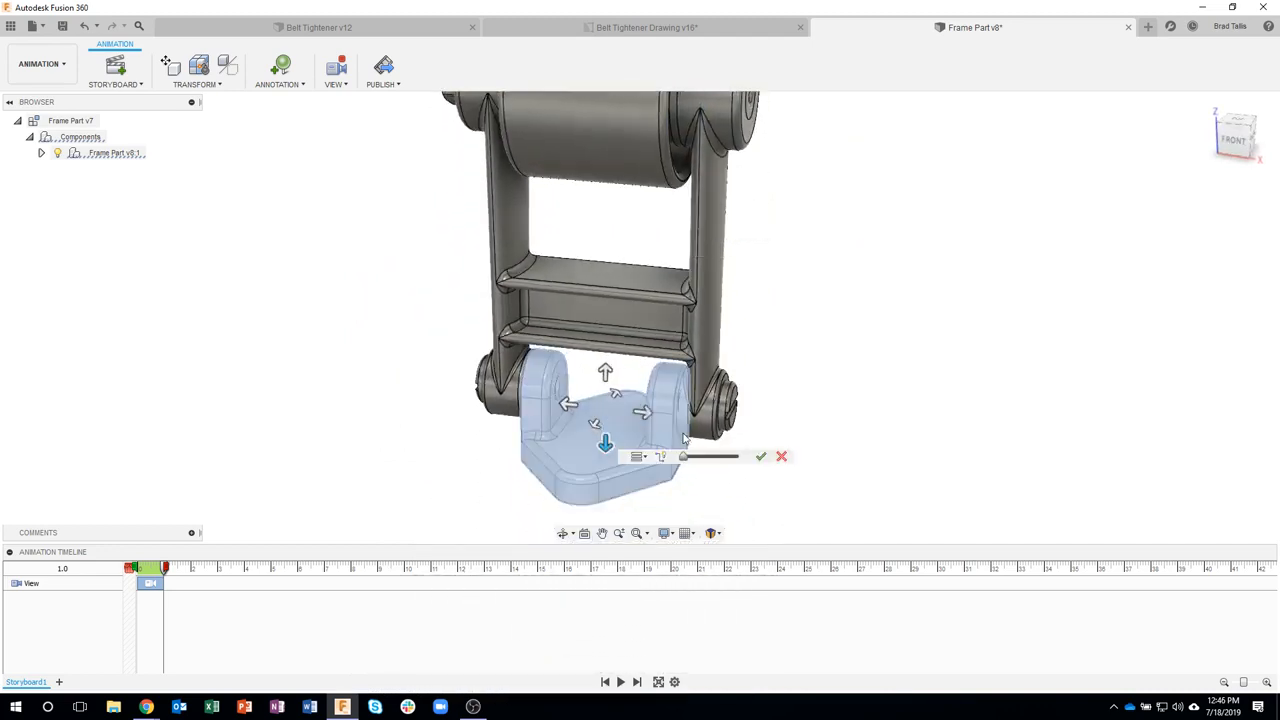
{"action": "left_click", "coordinate": [731, 406]}
{"action": "left_click", "coordinate": [727, 407]}
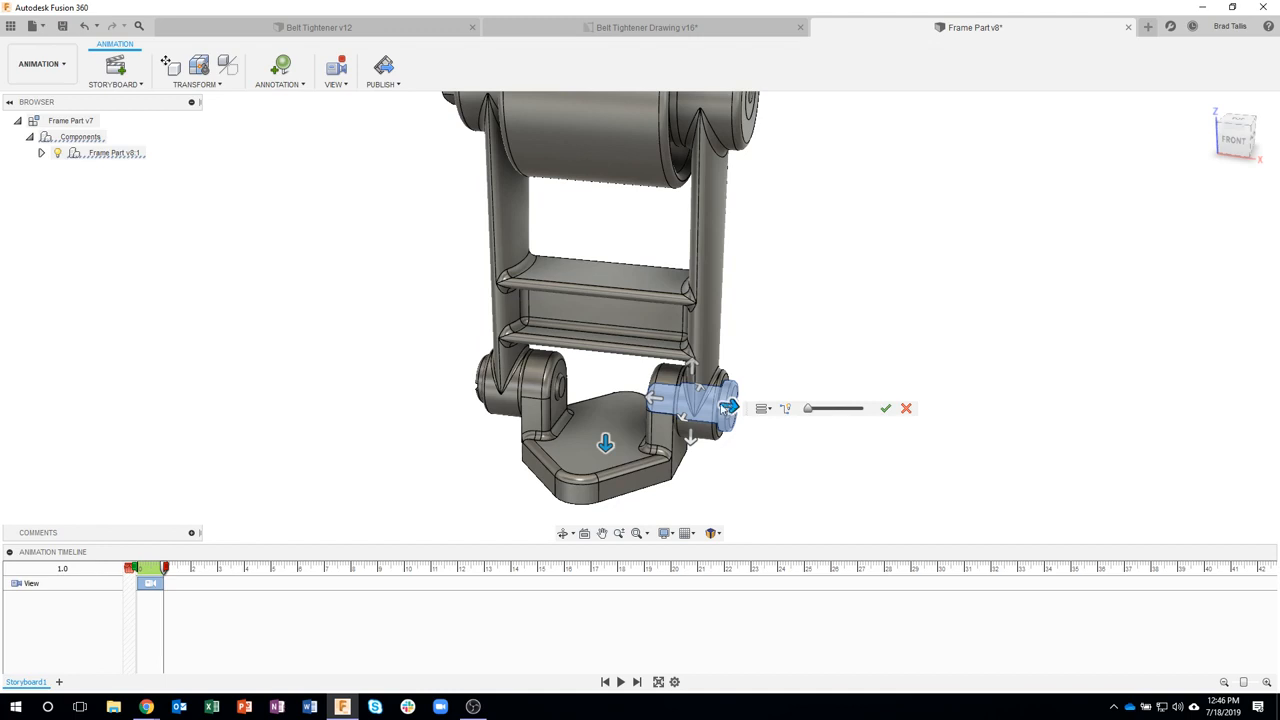
{"action": "left_click", "coordinate": [481, 378]}
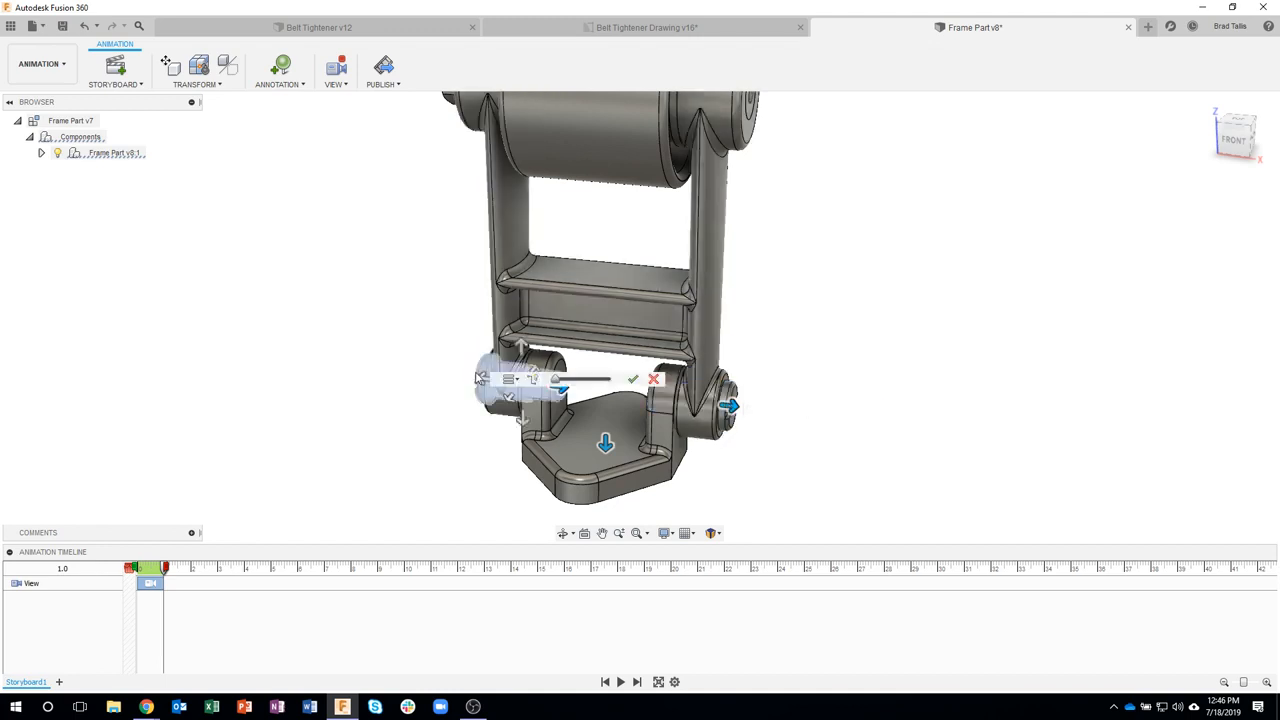
{"action": "scroll", "coordinate": [363, 366], "scroll_direction": "down", "scroll_amount": 3}
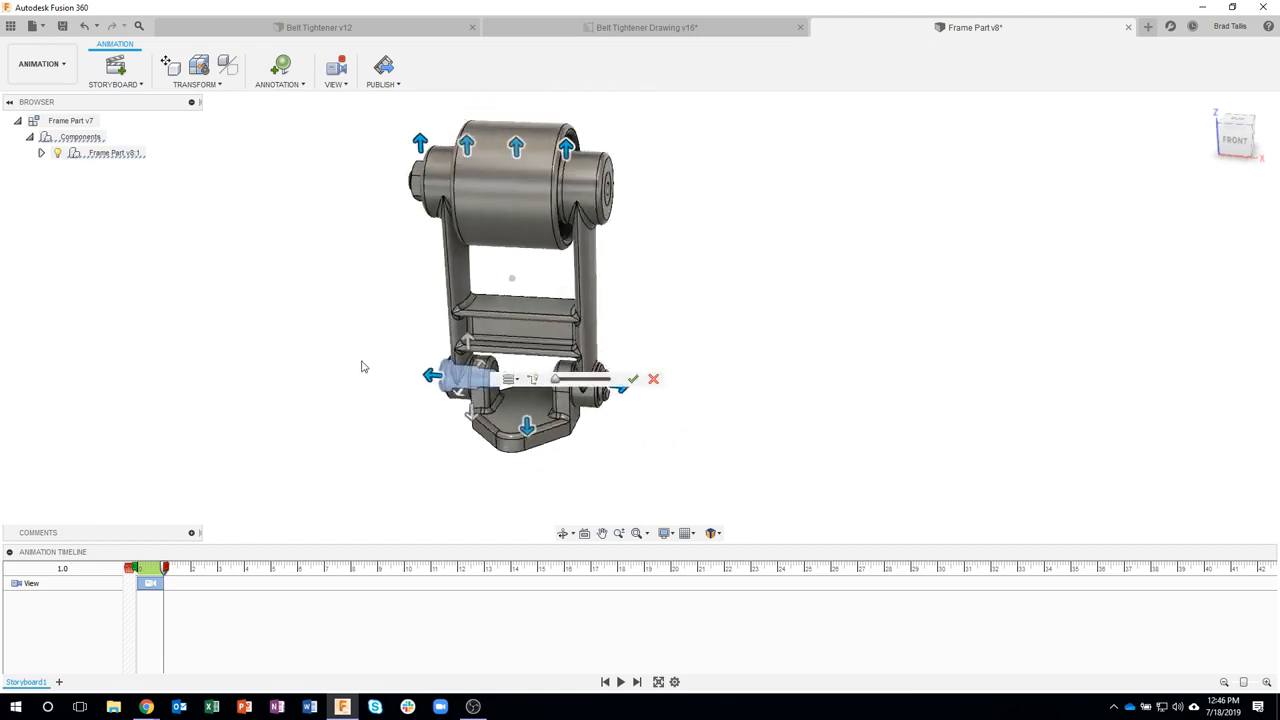
- Preview the manual explode at a larger explosion scale, inspect the separated parts, and discard it
{"action": "middle_click_drag", "start_coordinate": [573, 180], "coordinate": [640, 318], "text": "shift"}
{"action": "left_click_drag", "start_coordinate": [560, 381], "coordinate": [577, 383]}
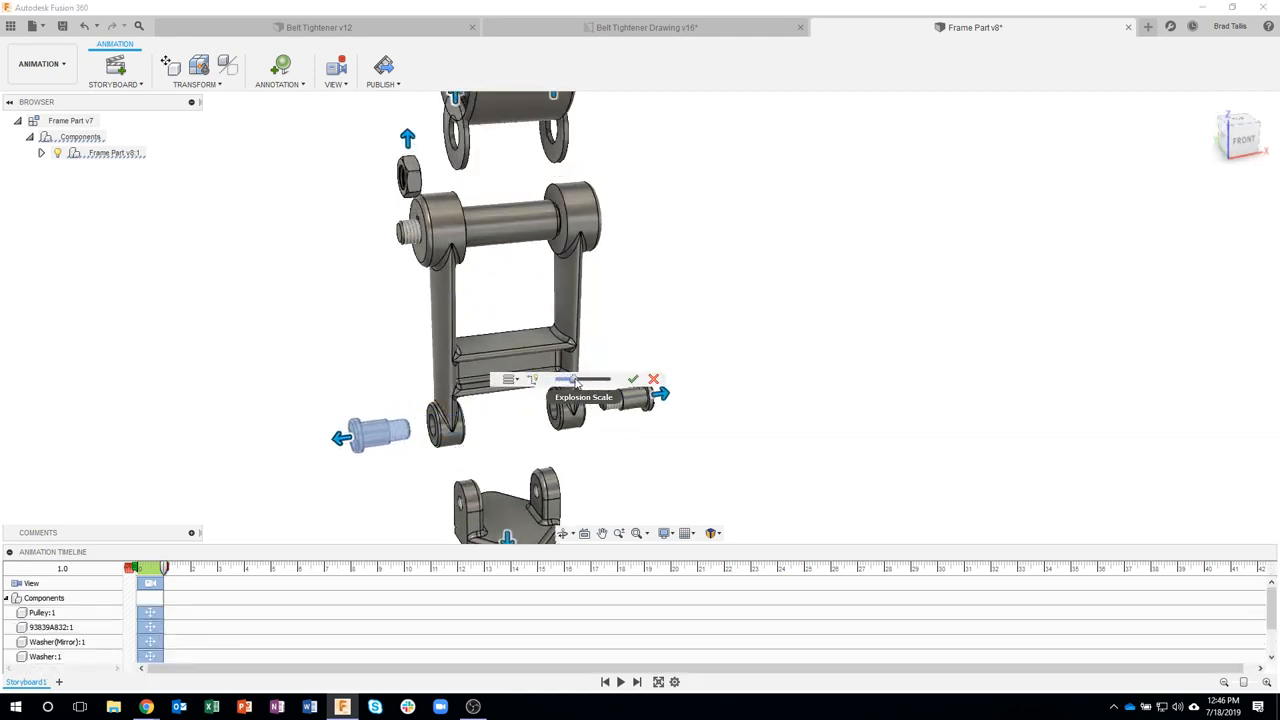
{"action": "middle_click_drag", "start_coordinate": [733, 365], "coordinate": [405, 240], "text": "shift"}
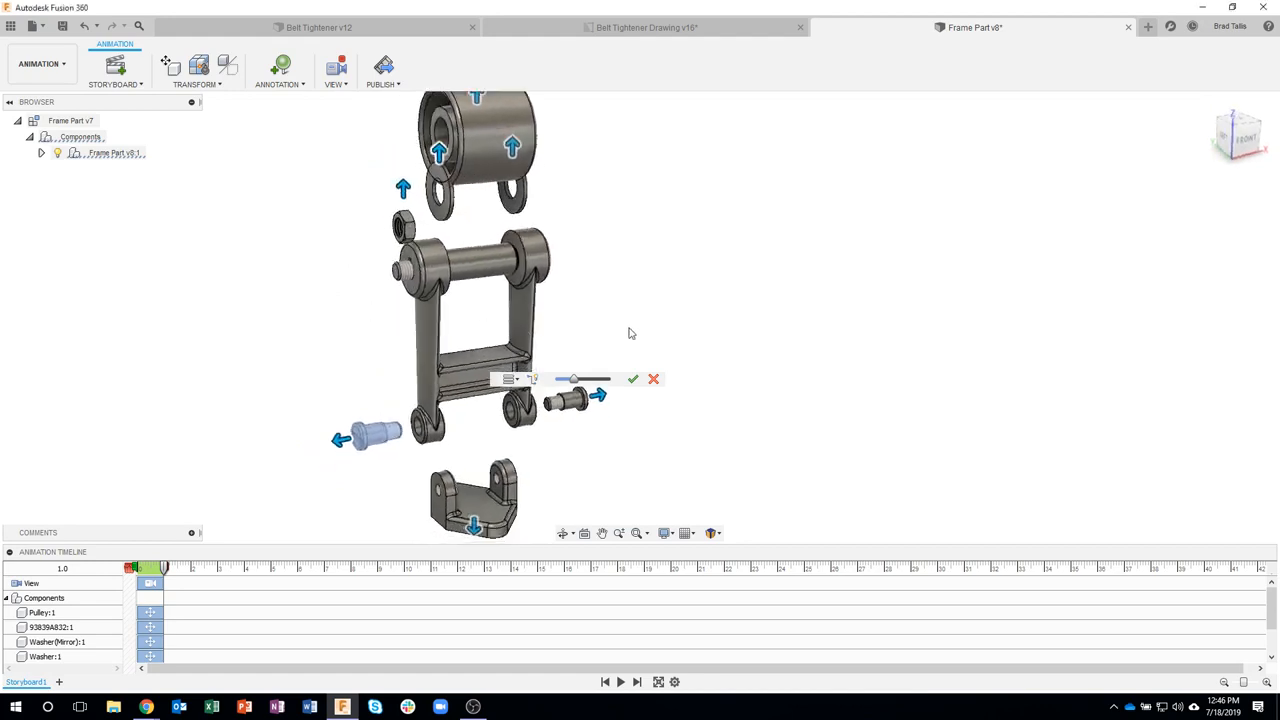
{"action": "left_click", "coordinate": [654, 380]}
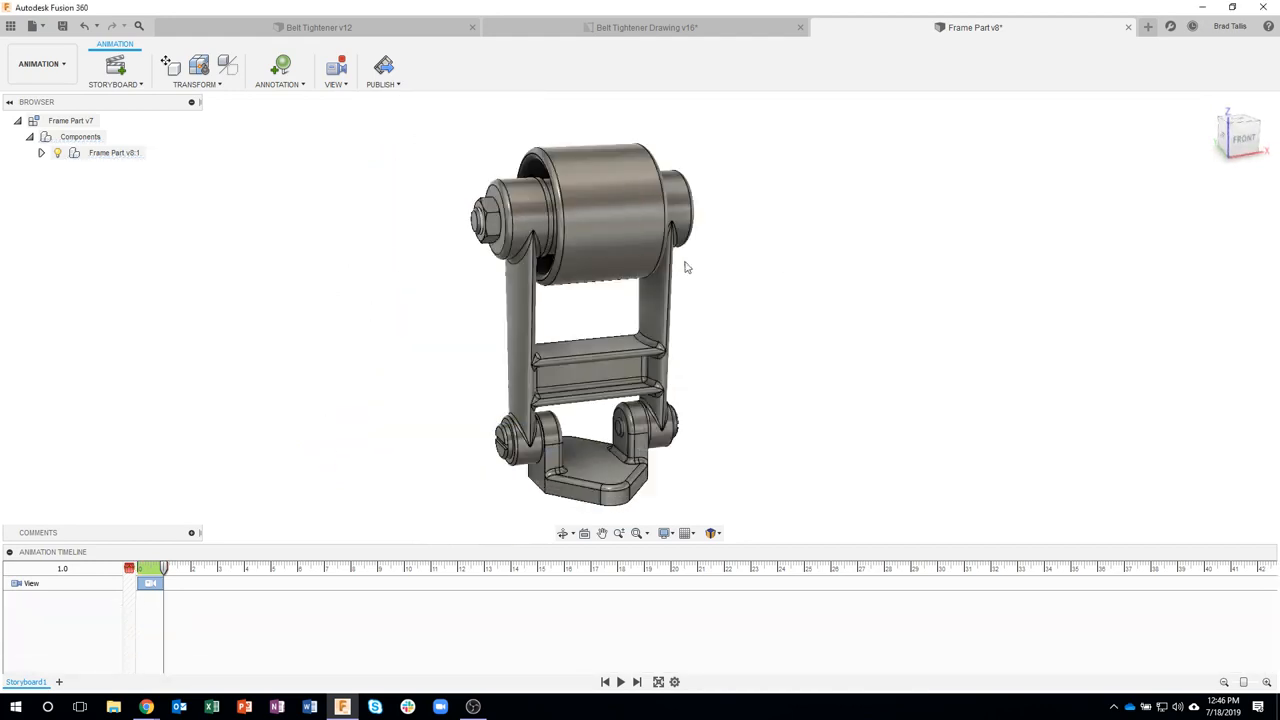
- Use Transform Components to move the mirrored lower pin, on the hex nut's side, straight outward about 2.85 in
{"action": "left_click", "coordinate": [196, 88]}
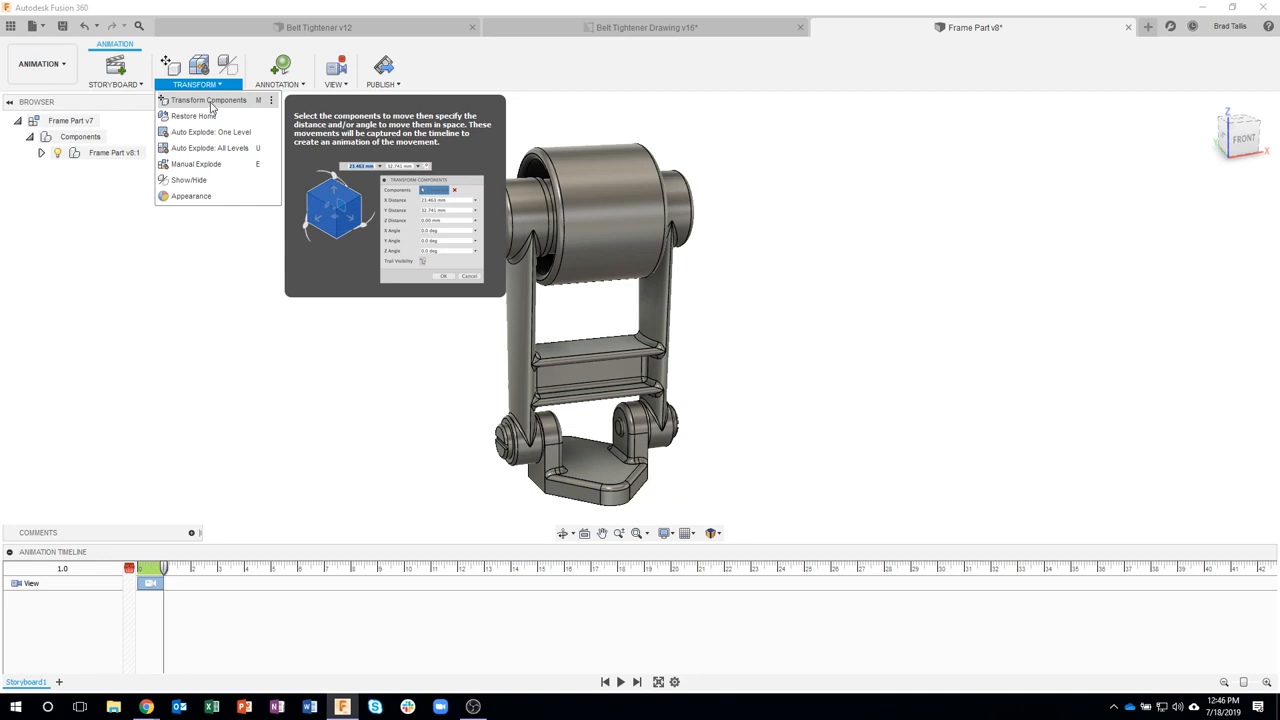
{"action": "left_click", "coordinate": [215, 101]}
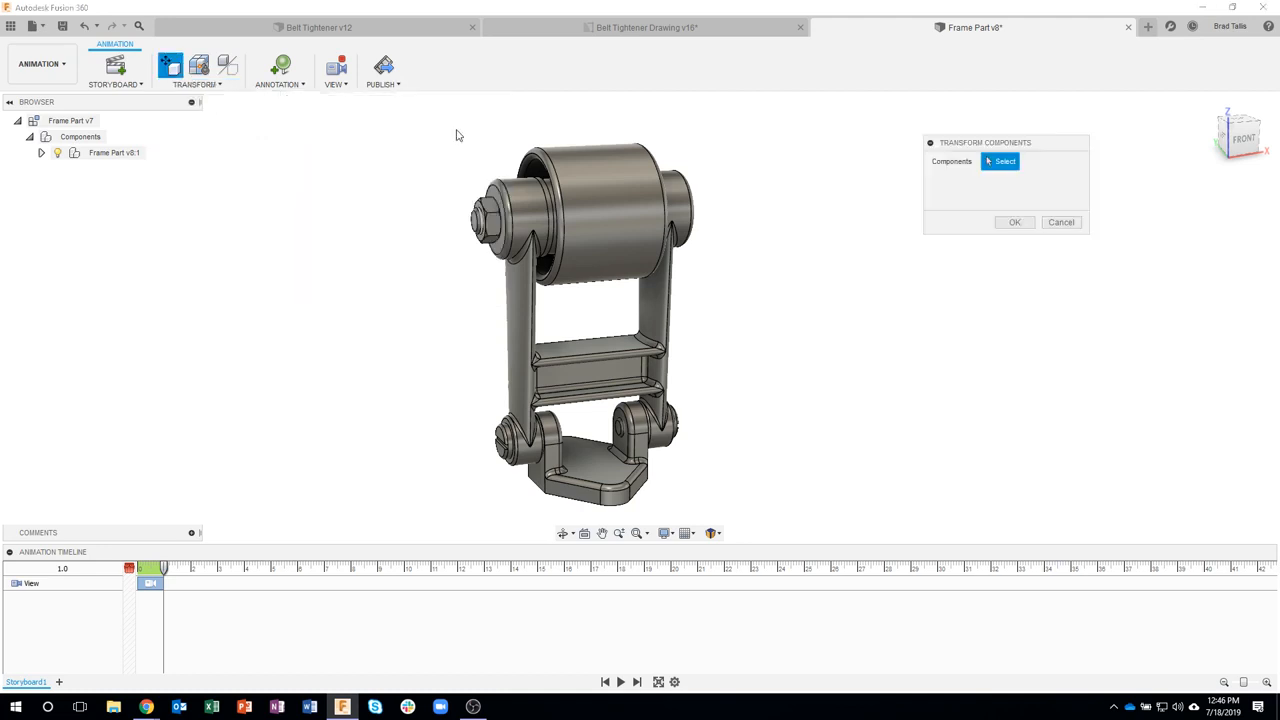
{"action": "left_click", "coordinate": [590, 215]}
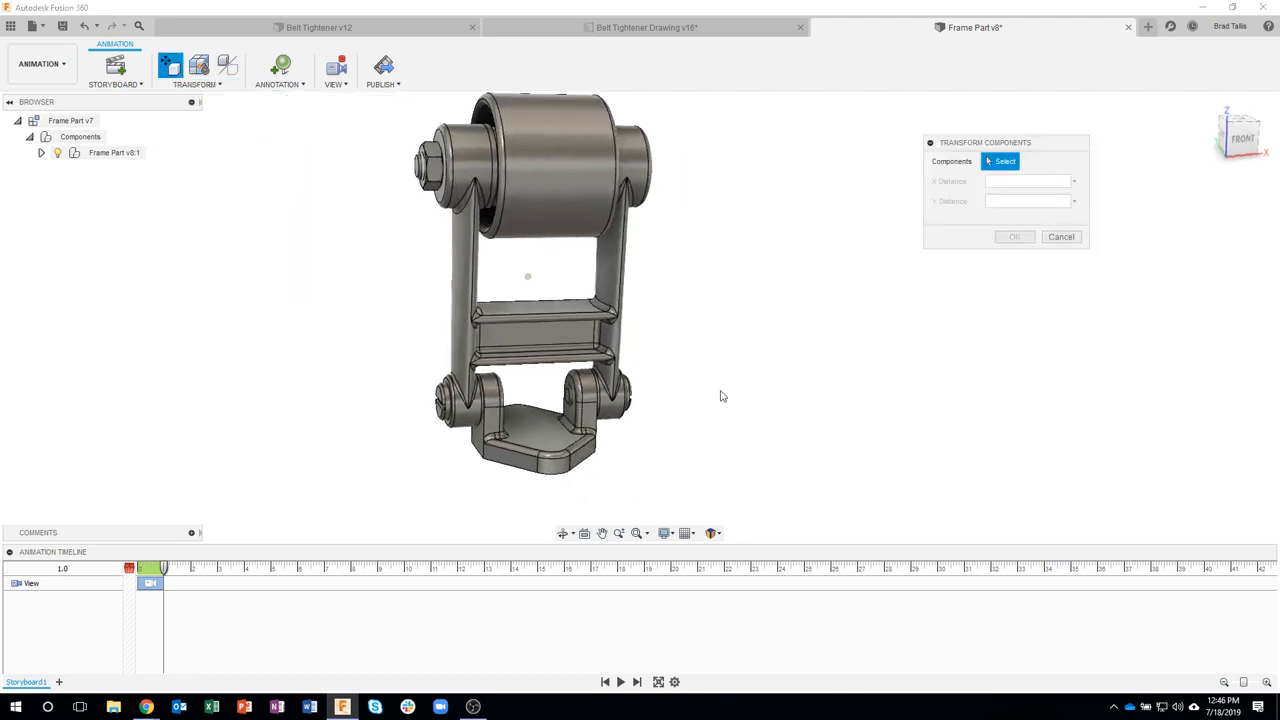
{"action": "left_click", "coordinate": [445, 402]}
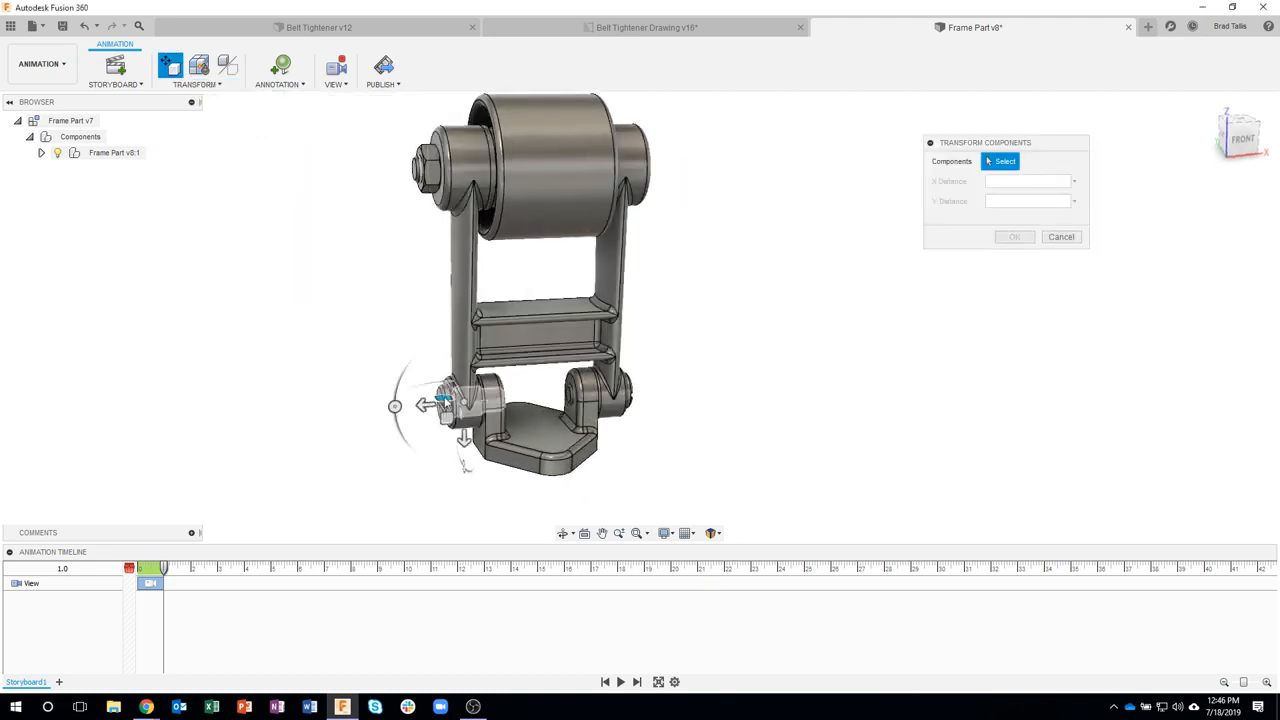
{"action": "left_click", "coordinate": [443, 401]}
{"action": "left_click_drag", "start_coordinate": [423, 405], "coordinate": [300, 413]}
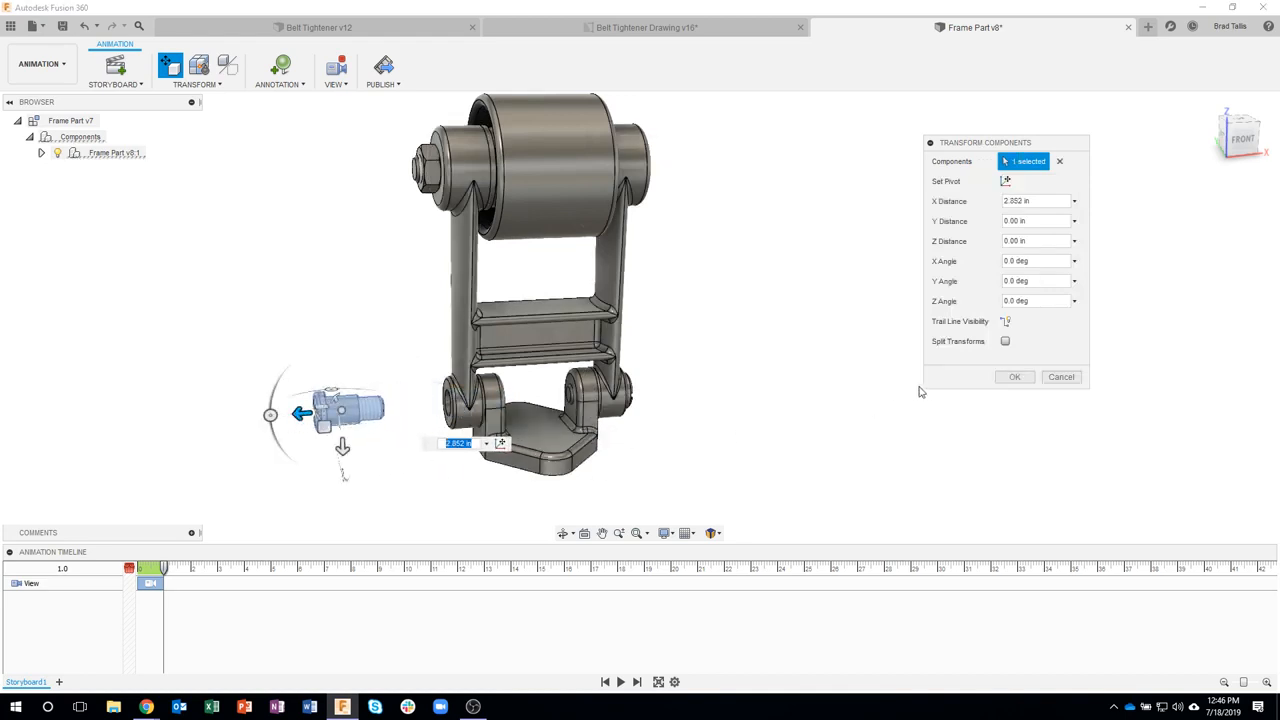
{"action": "left_click", "coordinate": [1013, 378]}
- Transform the opposite lower pin, moving it 3 in straight outward along X
{"action": "right_click", "coordinate": [838, 204]}
{"action": "left_click", "coordinate": [838, 123]}
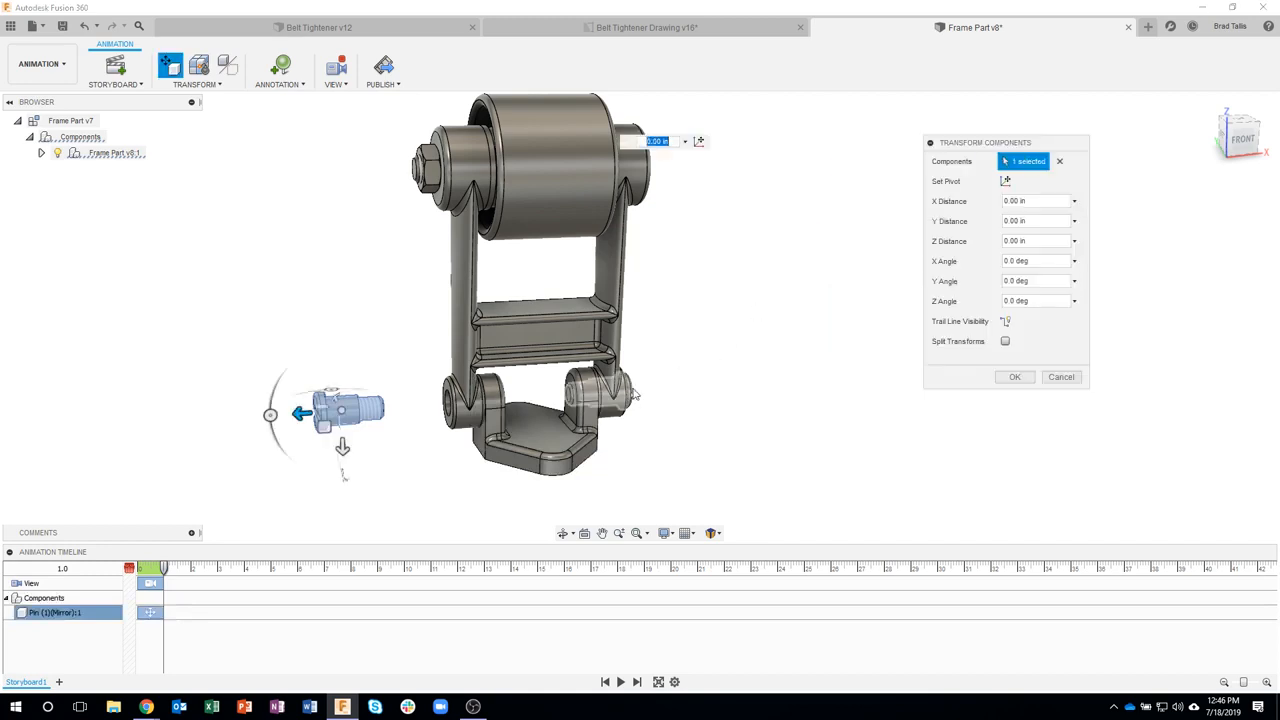
{"action": "left_click", "coordinate": [1060, 163]}
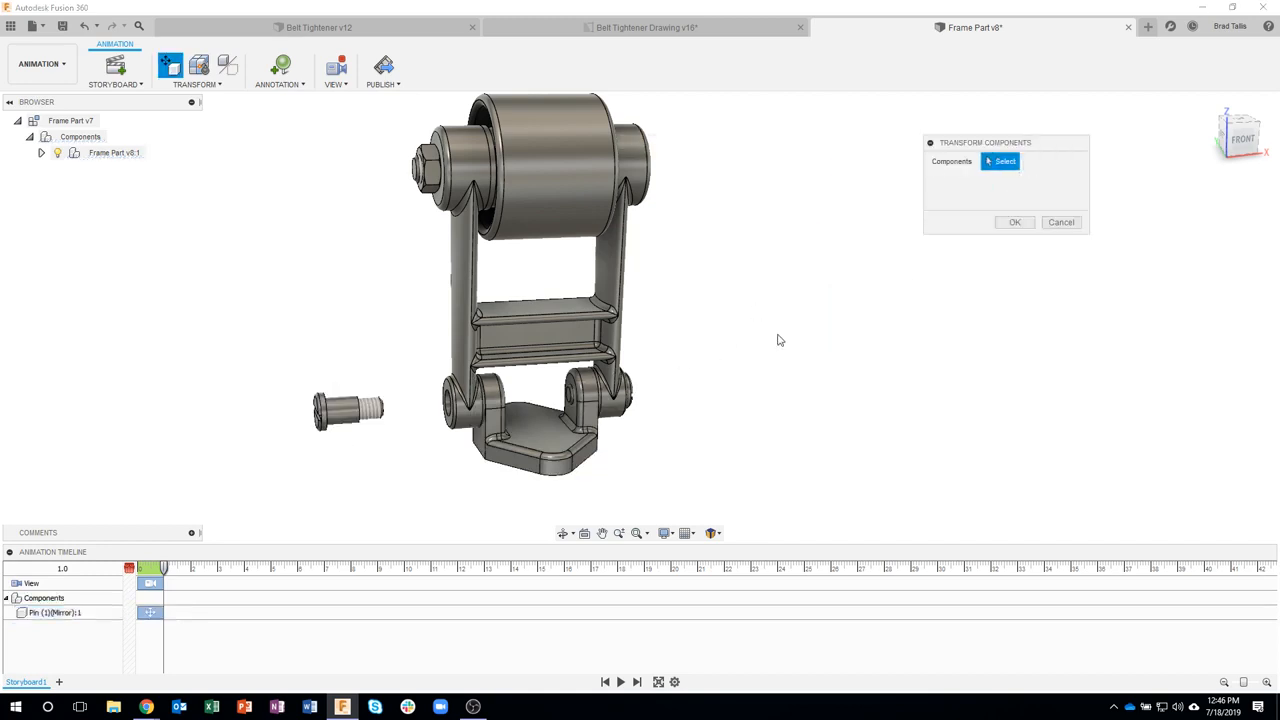
{"action": "left_click", "coordinate": [636, 396]}
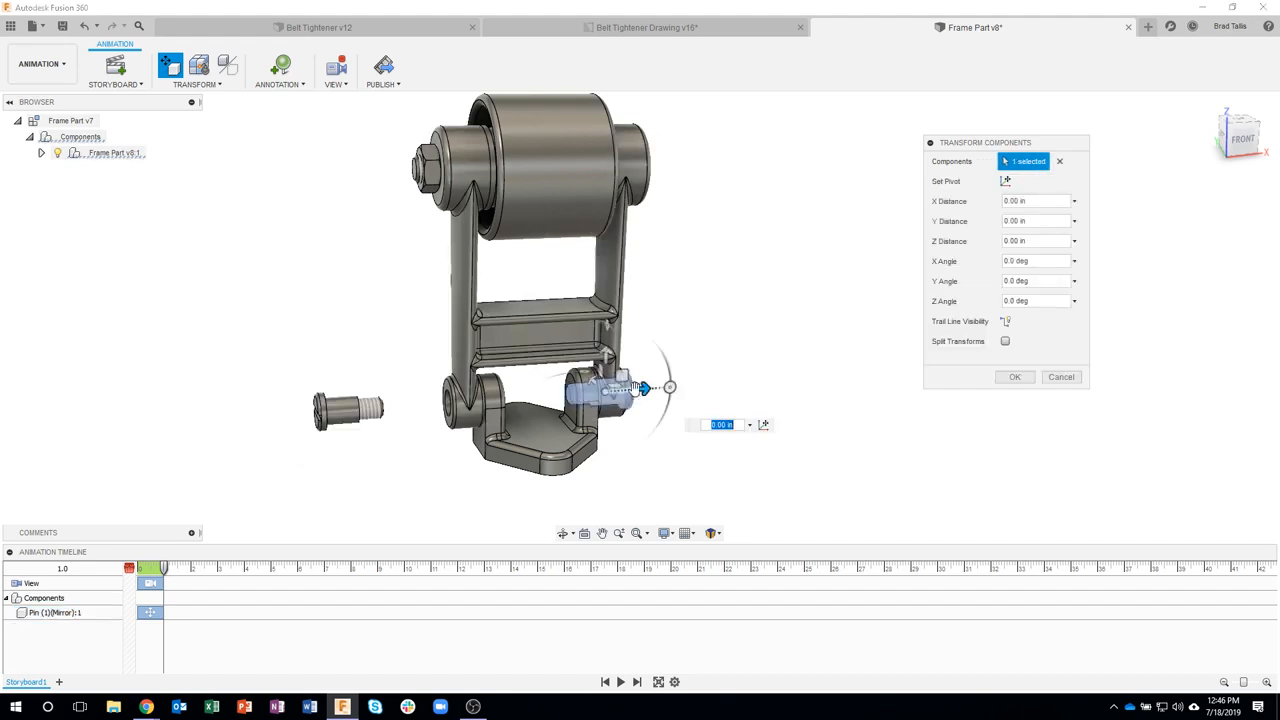
{"action": "left_click_drag", "start_coordinate": [648, 390], "coordinate": [752, 382]}
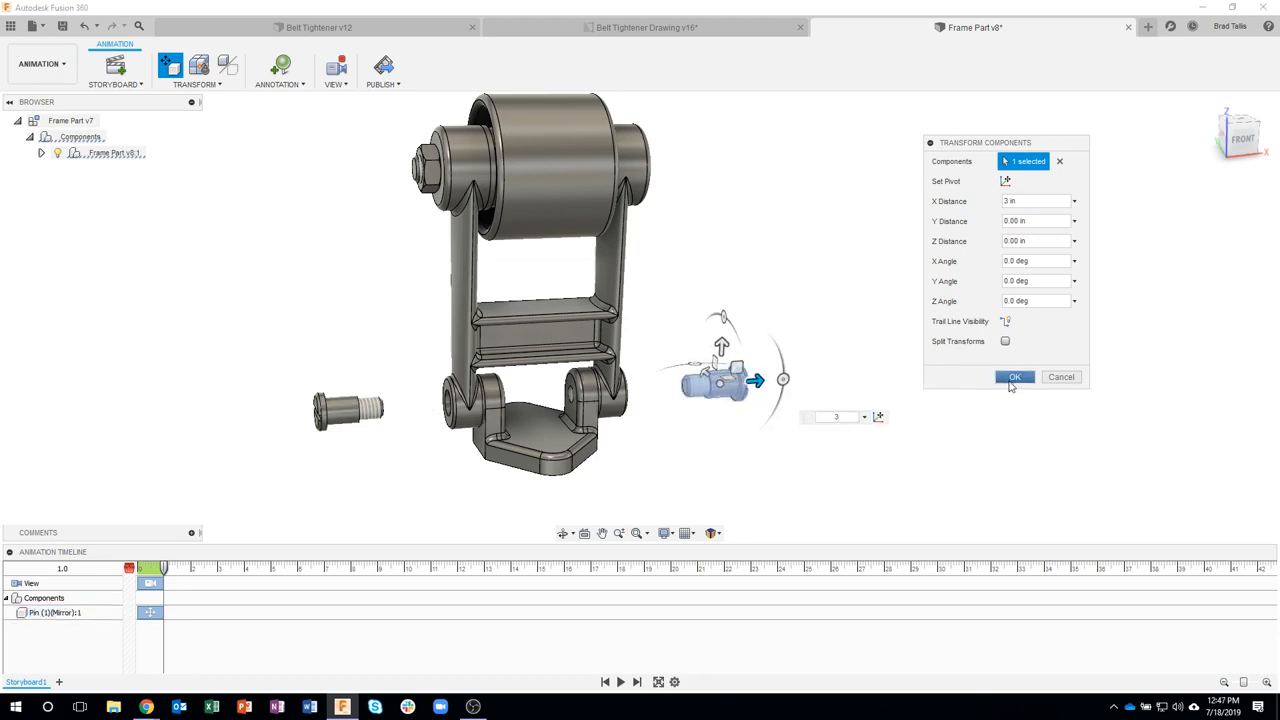
{"action": "left_click", "coordinate": [1011, 384]}
- Move the bracket straight down, clear of the frame's lower bosses
{"action": "right_click_drag", "start_coordinate": [943, 476], "coordinate": [943, 250]}
{"action": "left_click", "coordinate": [538, 452]}
{"action": "left_click_drag", "start_coordinate": [535, 387], "coordinate": [537, 460]}
{"action": "key", "text": "Return"}
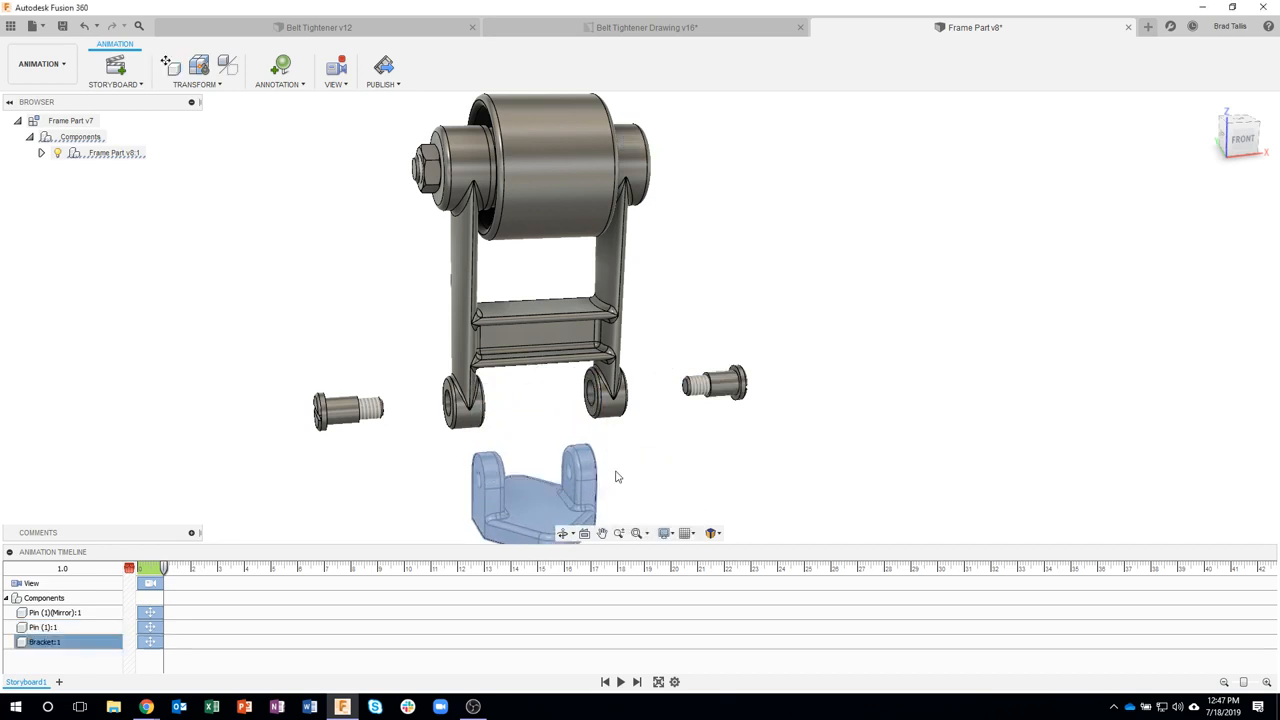
{"action": "left_click", "coordinate": [872, 290]}
- Move the shaft, bushing, pulley, both washers and hex nut together about 3.41 in upward along Z, off the frame
{"action": "middle_click_drag", "start_coordinate": [797, 287], "coordinate": [857, 424]}
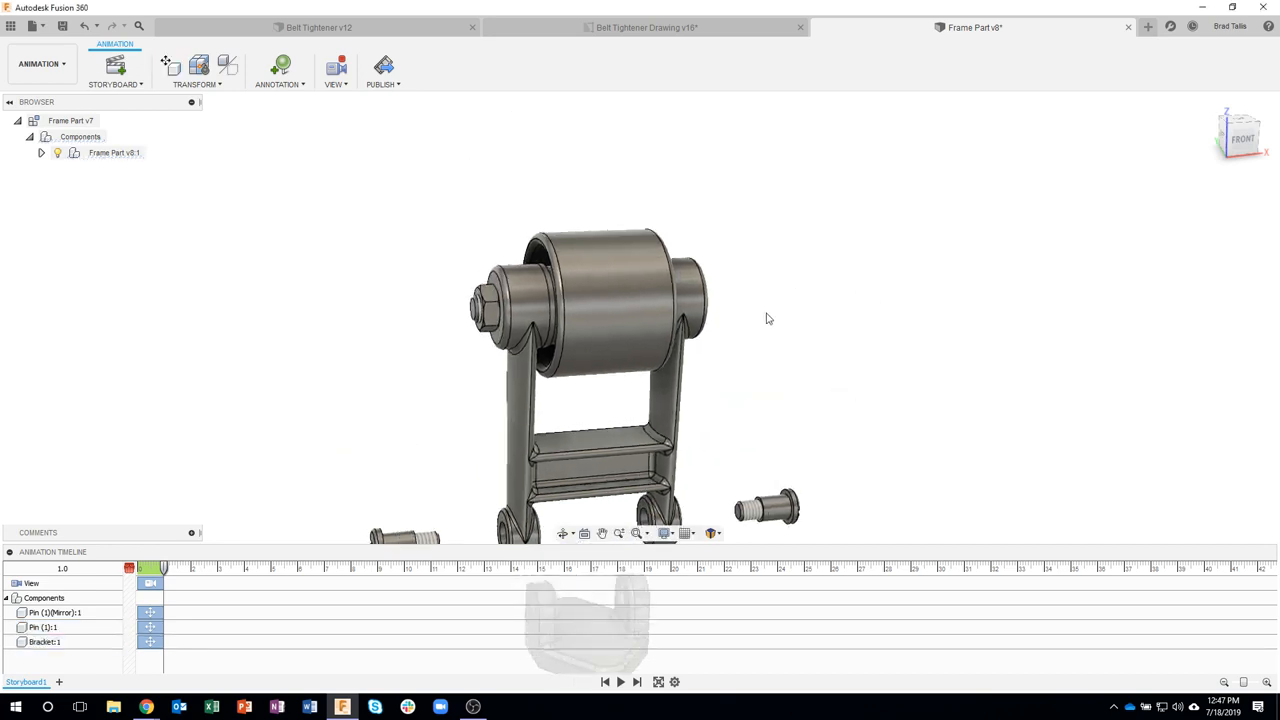
{"action": "left_click", "coordinate": [170, 65]}
{"action": "left_click", "coordinate": [487, 308]}
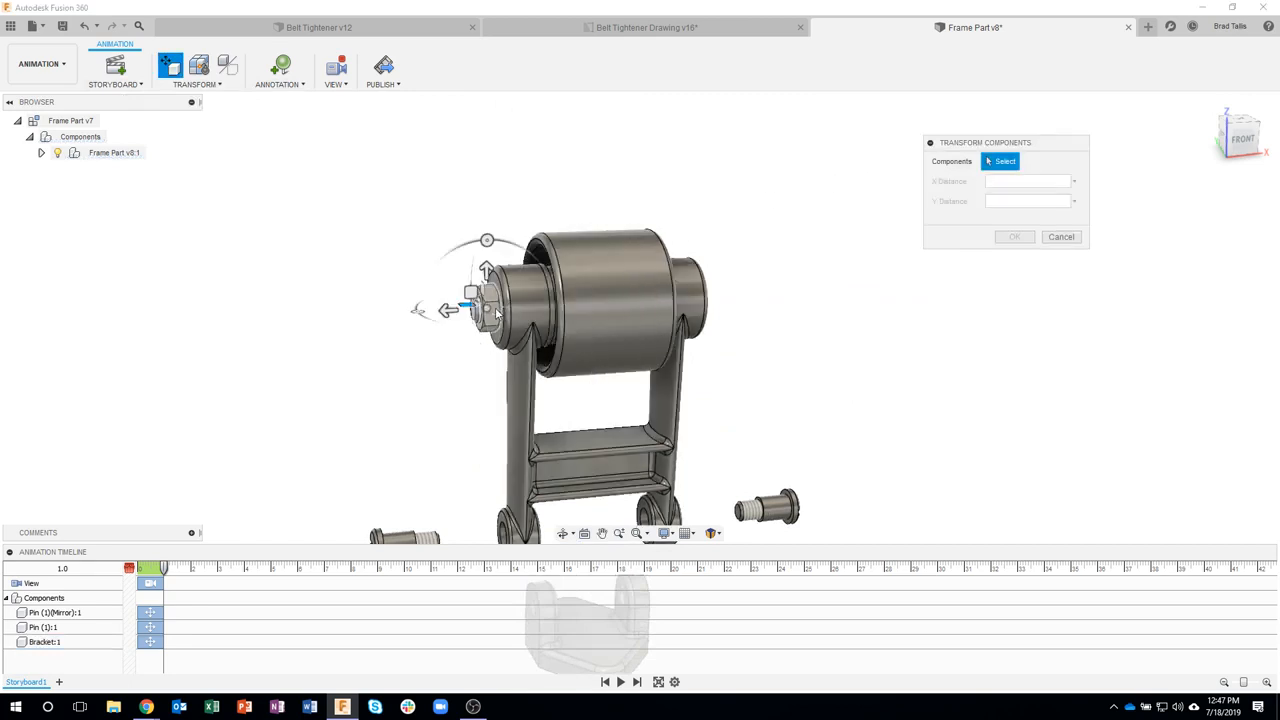
{"action": "left_click", "coordinate": [496, 313]}
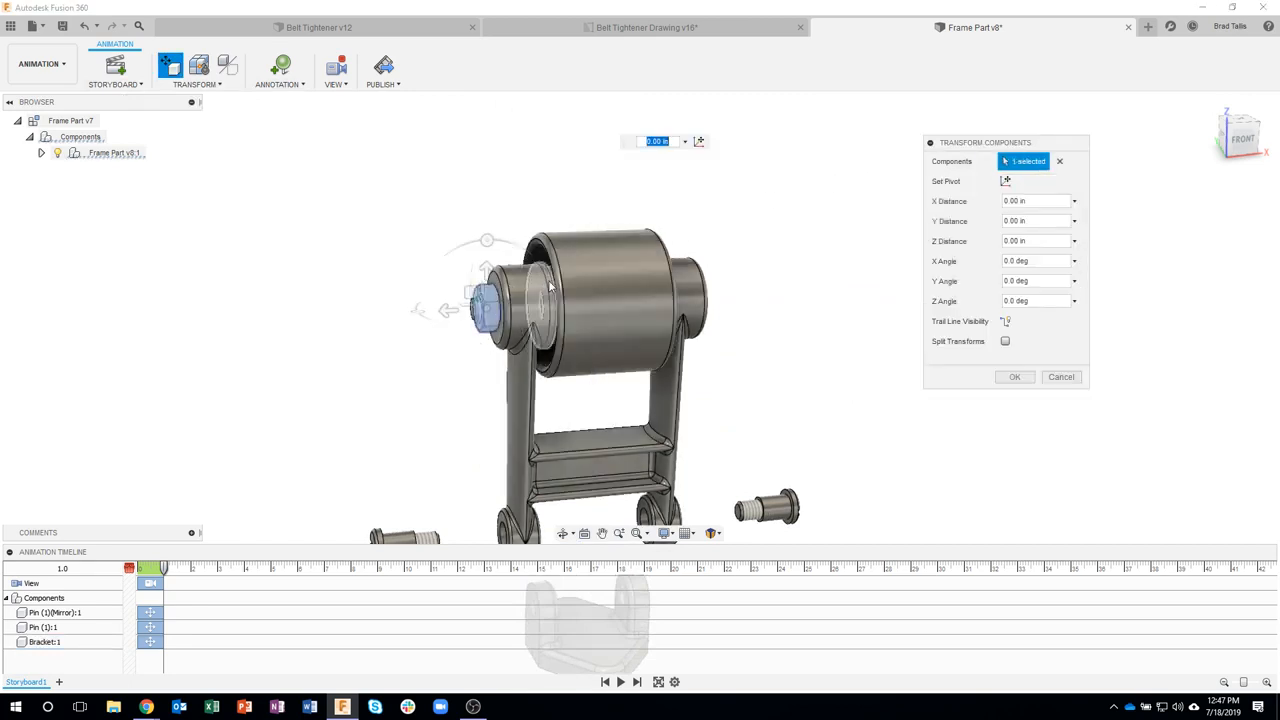
{"action": "left_click", "coordinate": [551, 286]}
{"action": "left_click", "coordinate": [608, 266]}
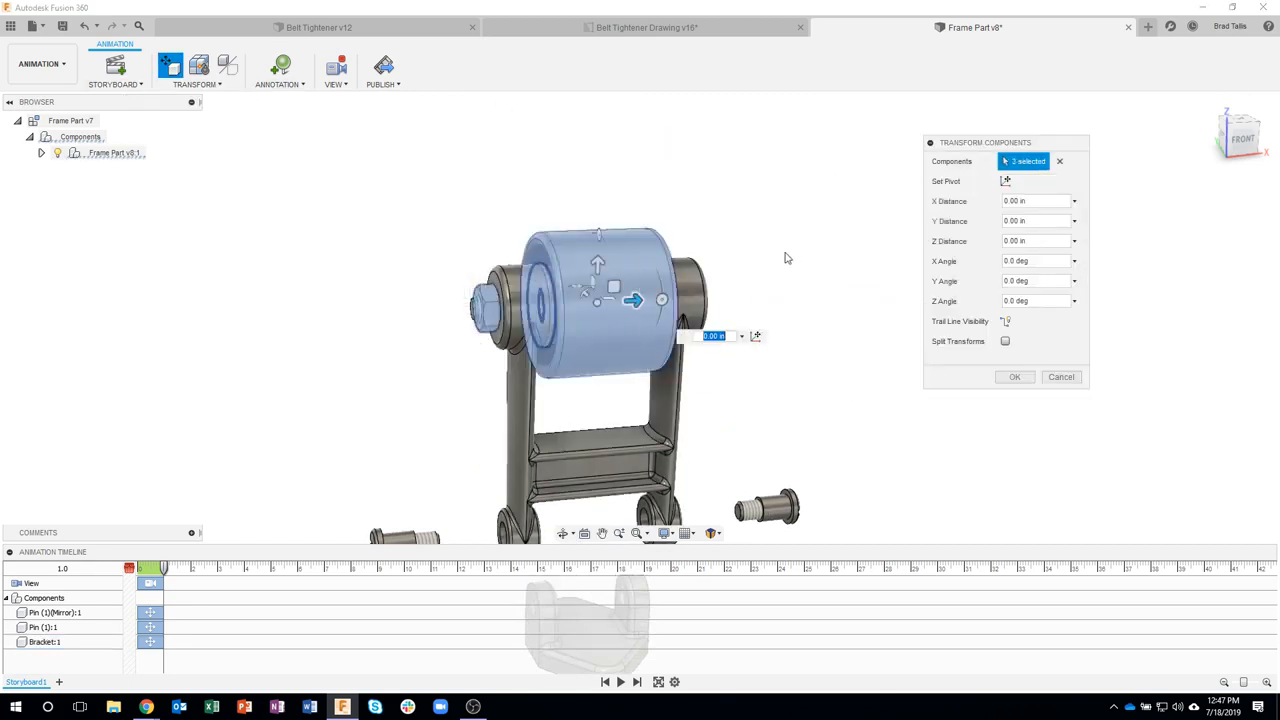
{"action": "middle_click_drag", "start_coordinate": [794, 257], "coordinate": [768, 258], "text": "shift"}
{"action": "left_click", "coordinate": [43, 152]}
{"action": "left_click", "coordinate": [43, 152]}
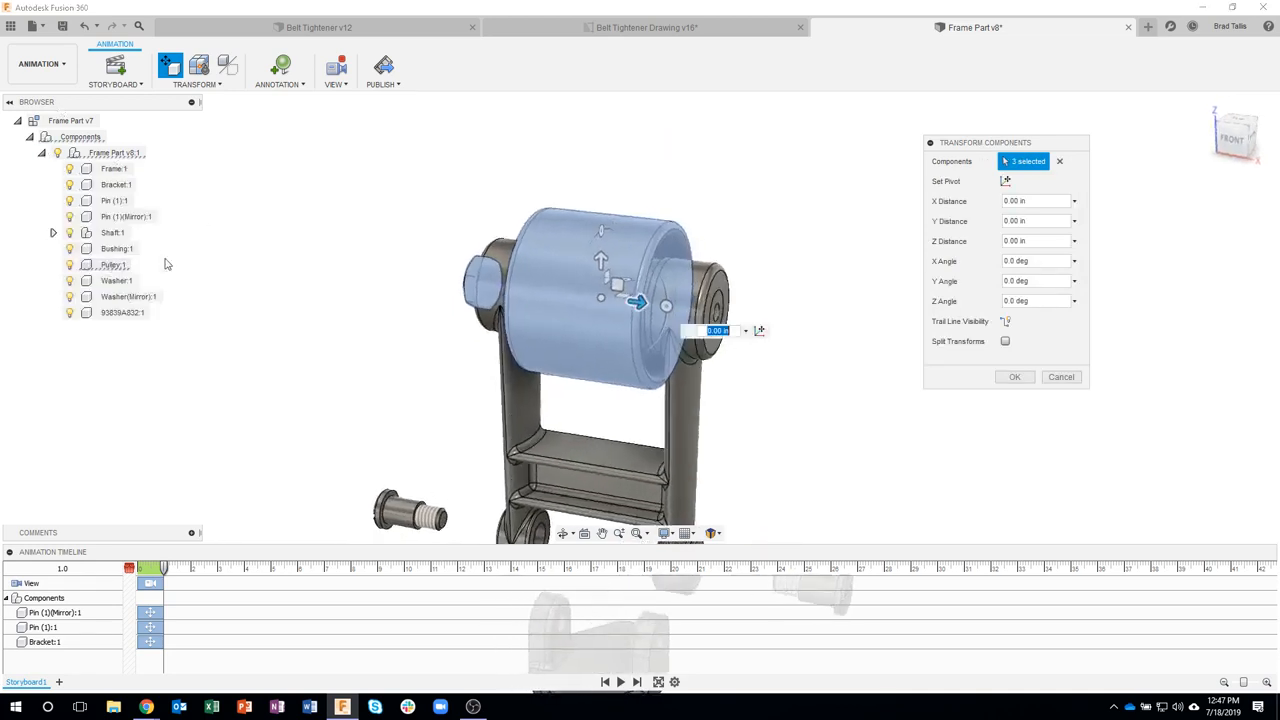
{"action": "scroll", "coordinate": [645, 267], "scroll_direction": "up", "scroll_amount": 3}
{"action": "left_click", "coordinate": [673, 273]}
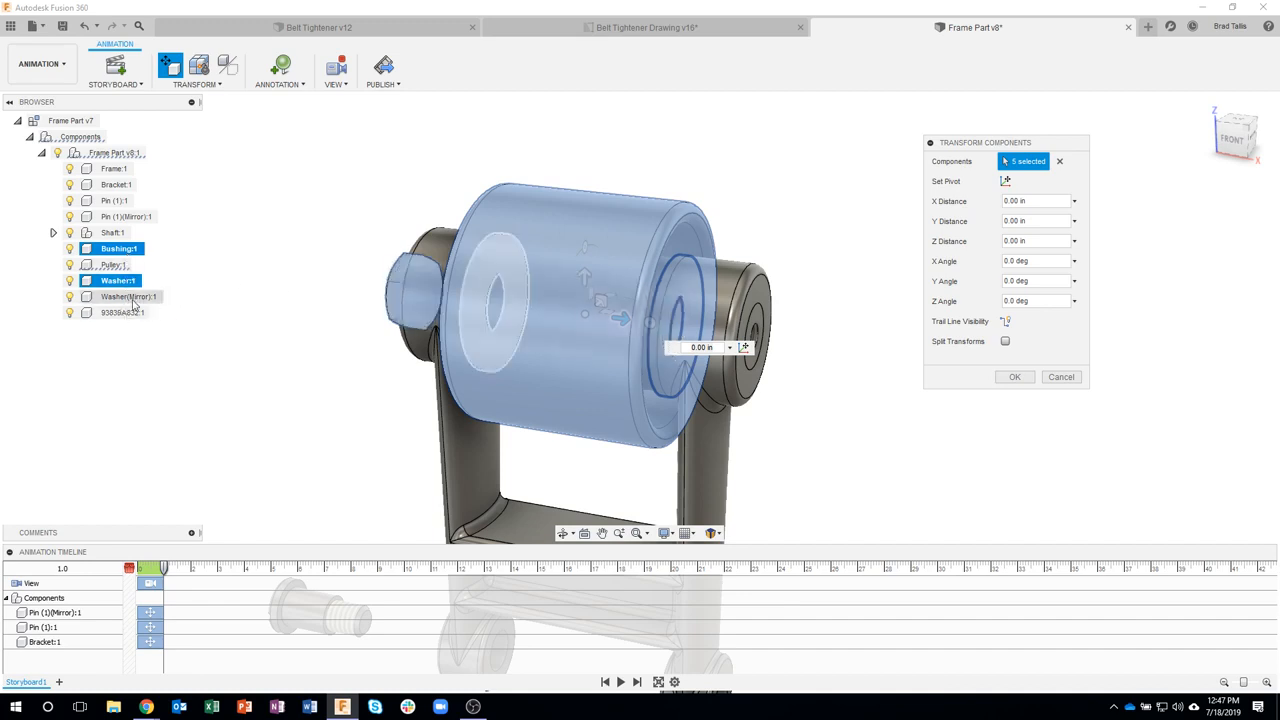
{"action": "left_click", "coordinate": [150, 297]}
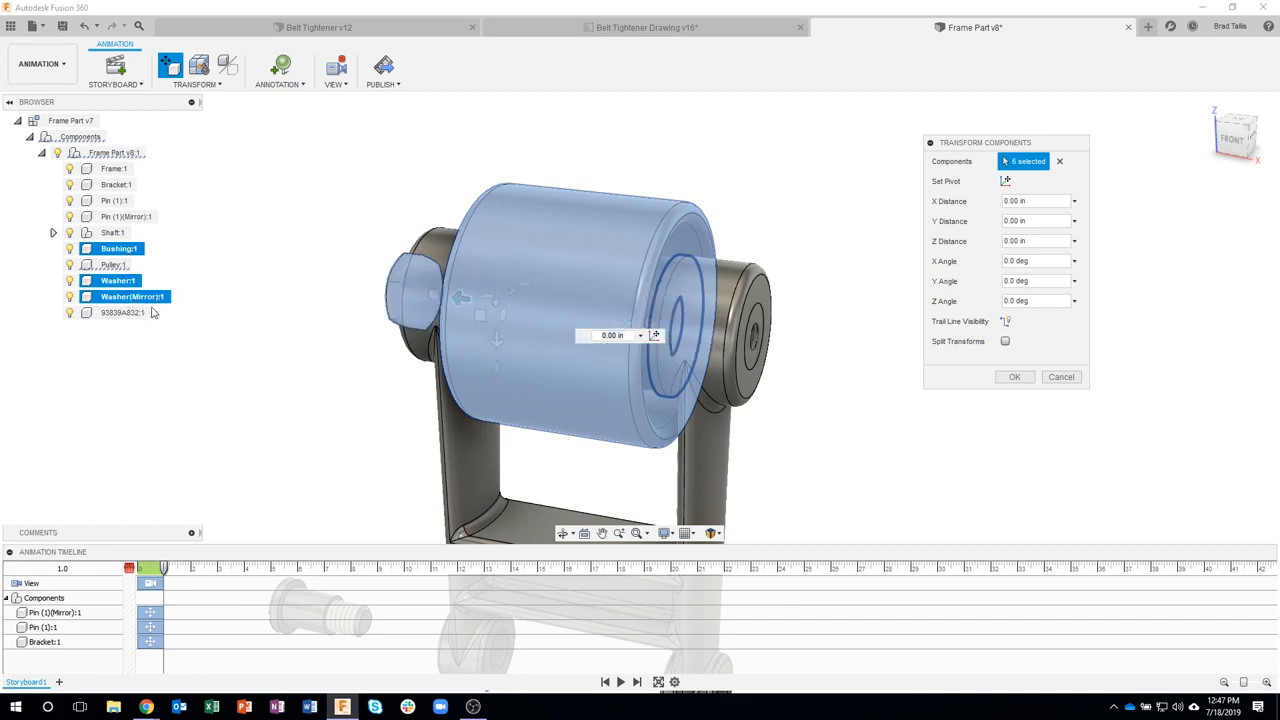
{"action": "left_click", "coordinate": [142, 298], "text": "ctrl"}
{"action": "left_click", "coordinate": [142, 298], "text": "ctrl"}
{"action": "left_click", "coordinate": [118, 232], "text": "ctrl"}
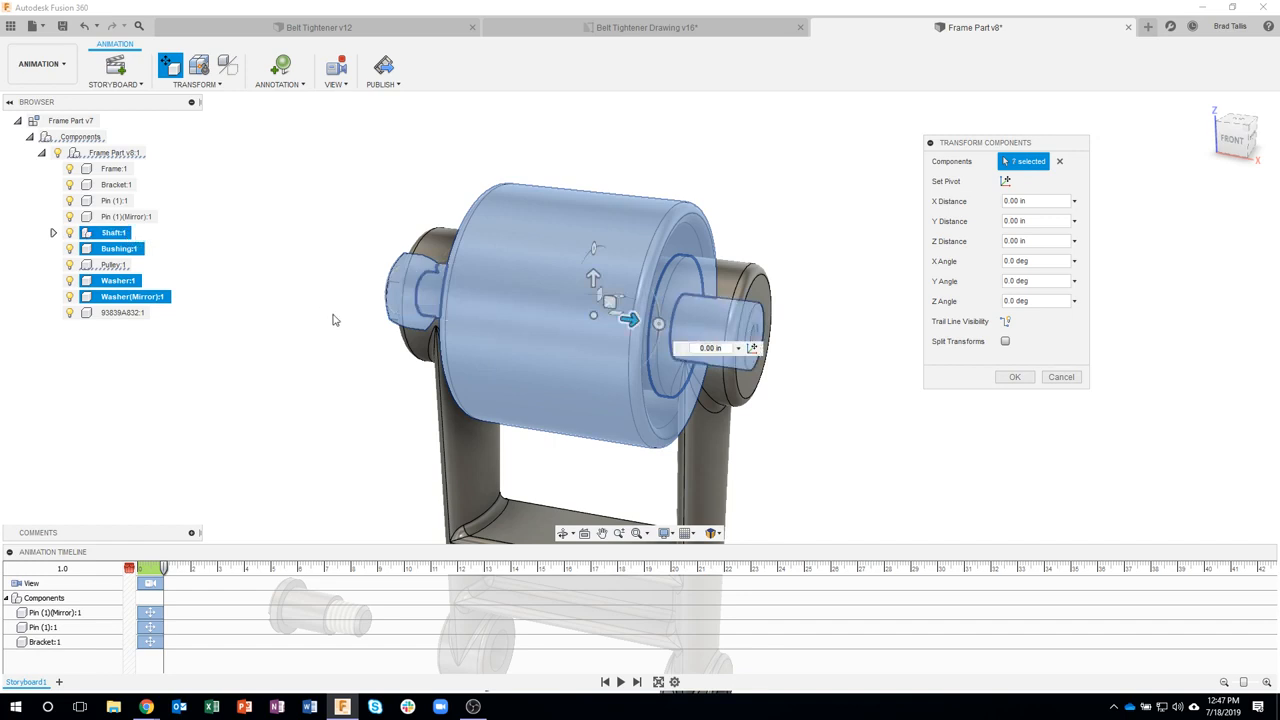
{"action": "middle_click_drag", "start_coordinate": [431, 290], "coordinate": [600, 270], "text": "shift"}
{"action": "left_click_drag", "start_coordinate": [616, 260], "coordinate": [622, 100]}
{"action": "middle_click_drag", "start_coordinate": [631, 241], "coordinate": [632, 347]}
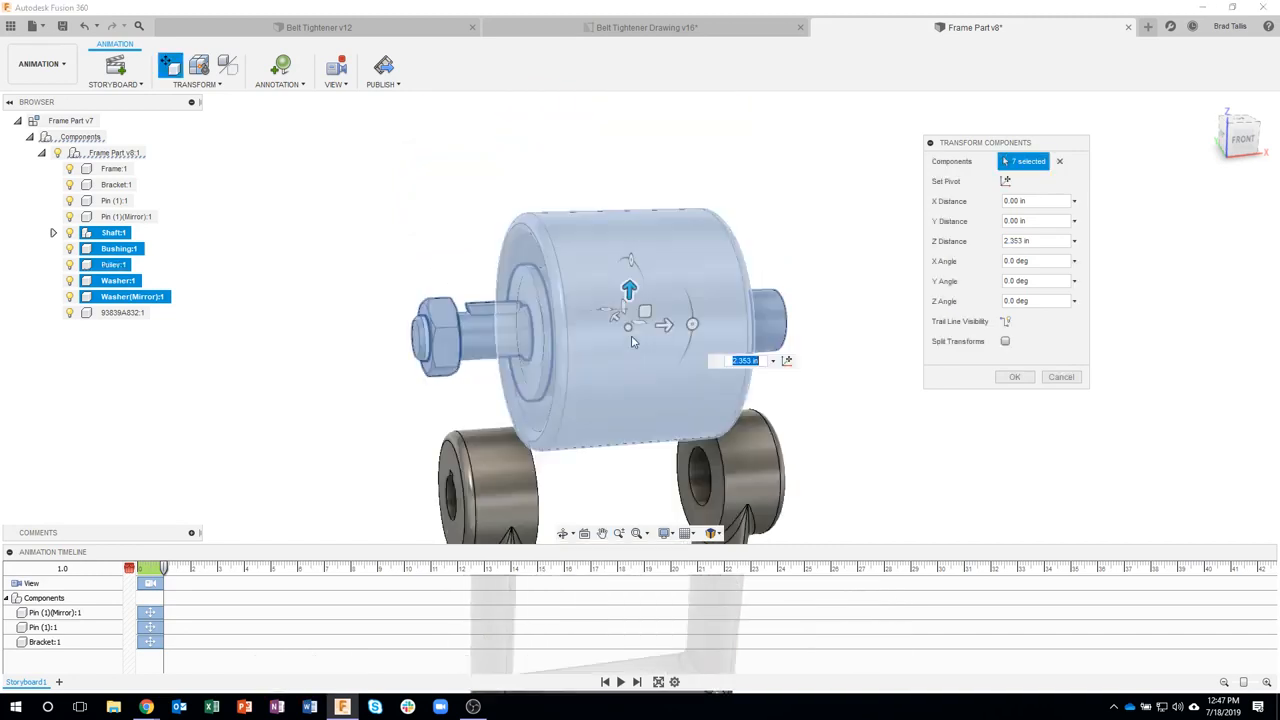
{"action": "left_click_drag", "start_coordinate": [631, 286], "coordinate": [632, 207]}
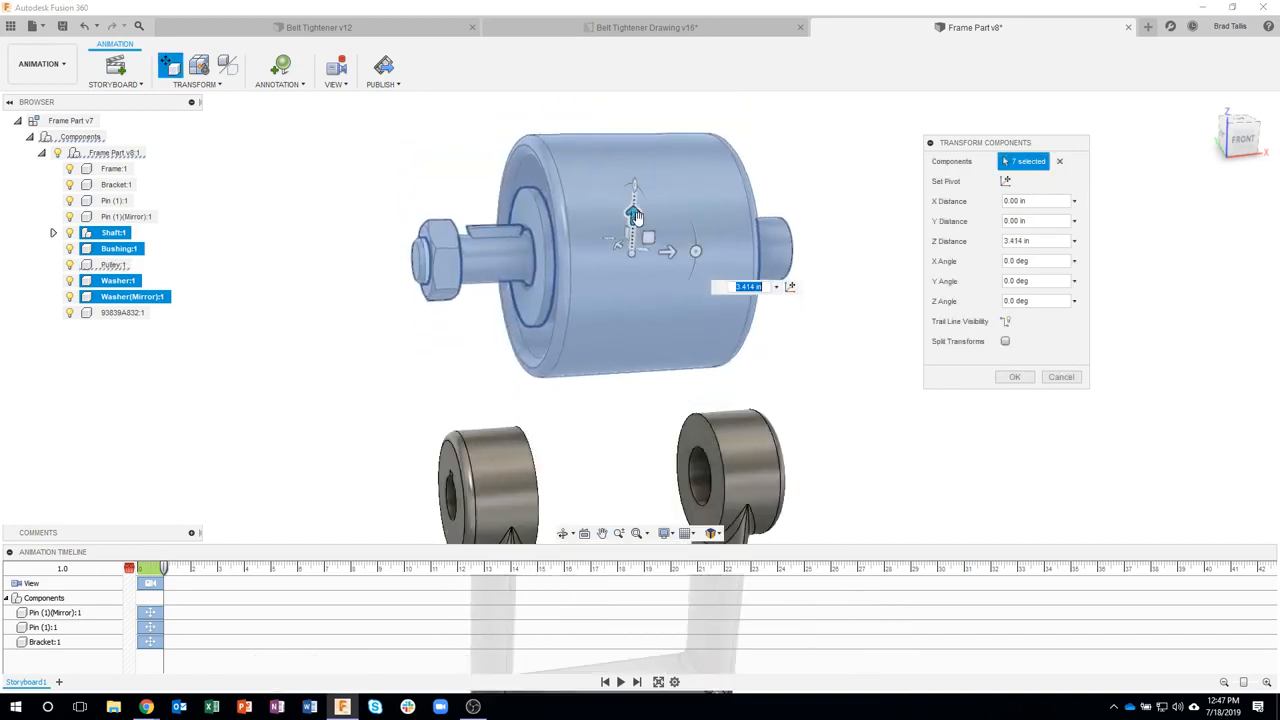
{"action": "left_click", "coordinate": [1014, 377]}
{"action": "scroll", "coordinate": [920, 443], "scroll_direction": "down", "scroll_amount": 2}
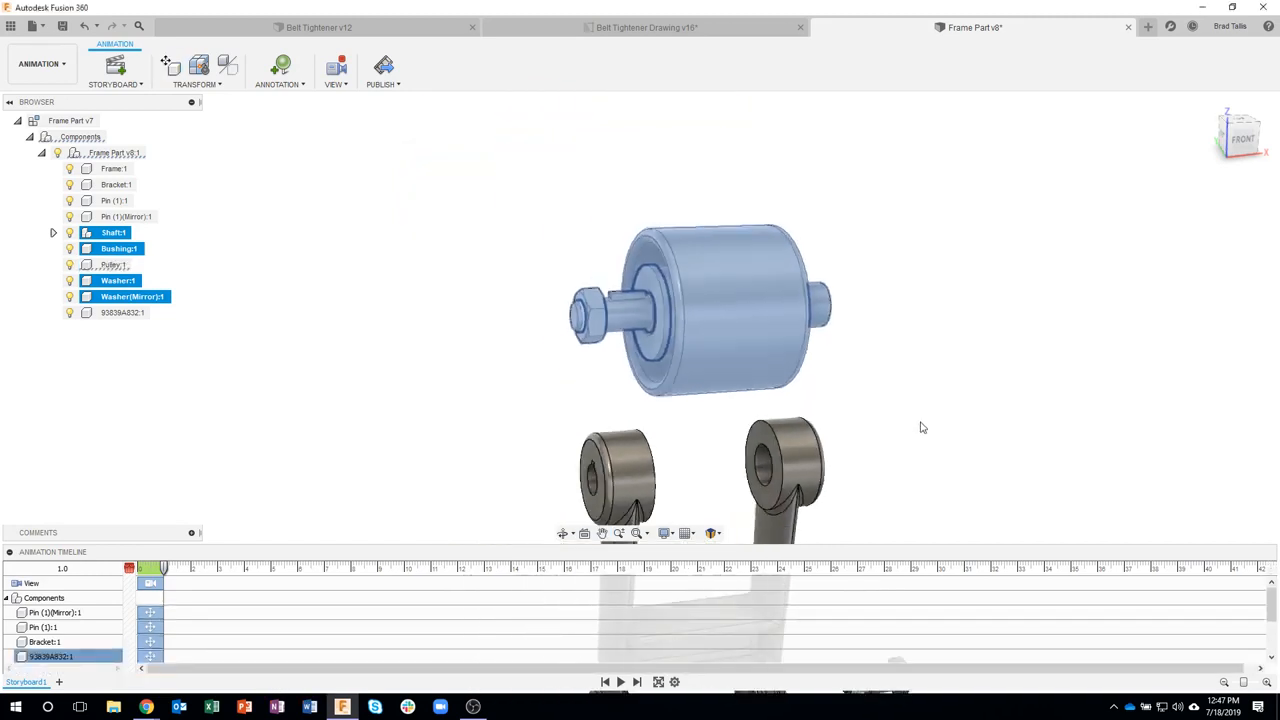
{"action": "left_click", "coordinate": [923, 300]}
- Move the hex nut outward along the shaft axis, well clear of the threaded end
{"action": "middle_click_drag", "start_coordinate": [867, 294], "coordinate": [651, 177], "text": "shift"}
{"action": "left_click", "coordinate": [651, 177]}
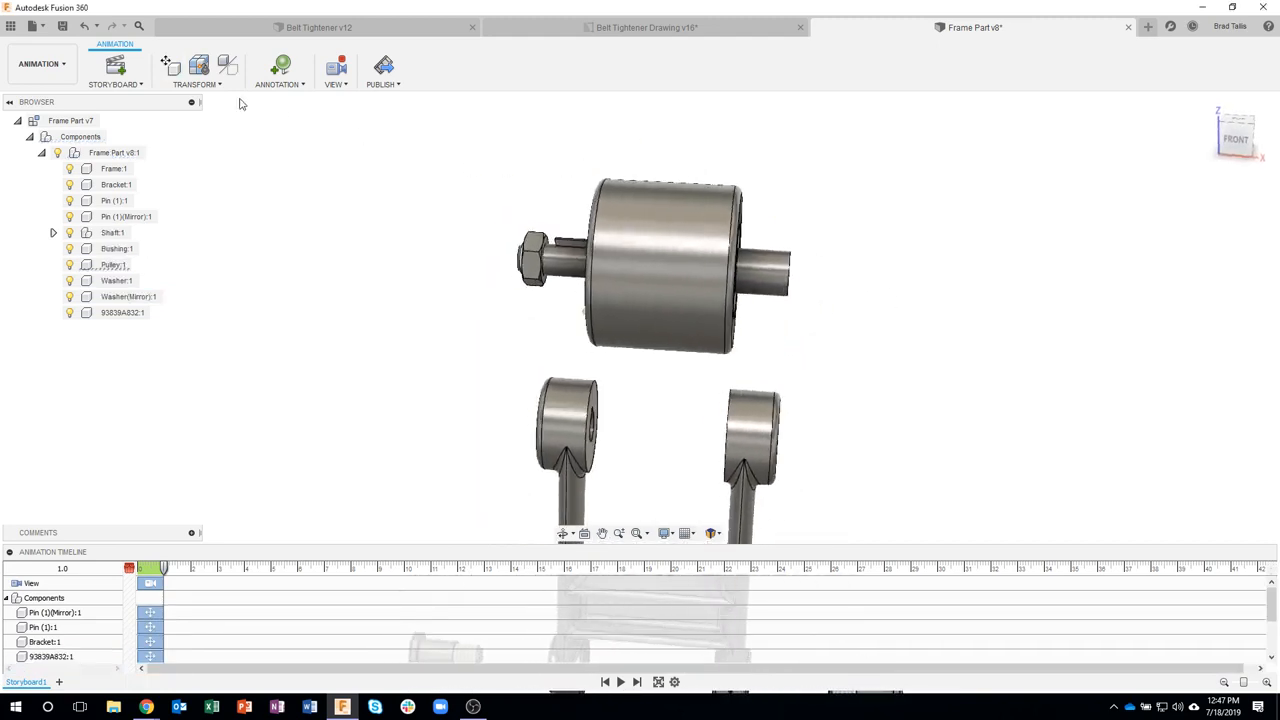
{"action": "left_click", "coordinate": [171, 65]}
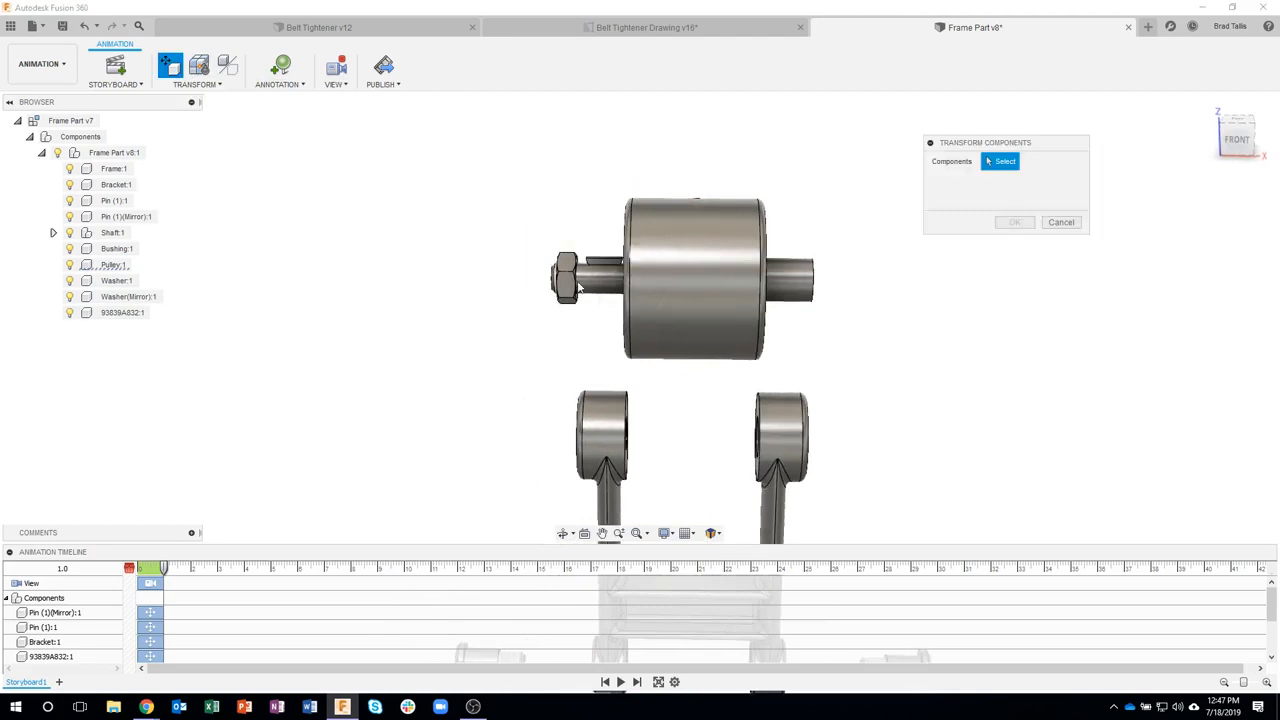
{"action": "left_click", "coordinate": [563, 274]}
{"action": "left_click_drag", "start_coordinate": [521, 276], "coordinate": [266, 277]}
{"action": "left_click", "coordinate": [1014, 377]}
- Move the shaft about 4.23 in along X, out of the pulley toward the hex nut
{"action": "right_click", "coordinate": [914, 158]}
{"action": "left_click", "coordinate": [930, 138]}
{"action": "left_click", "coordinate": [593, 265]}
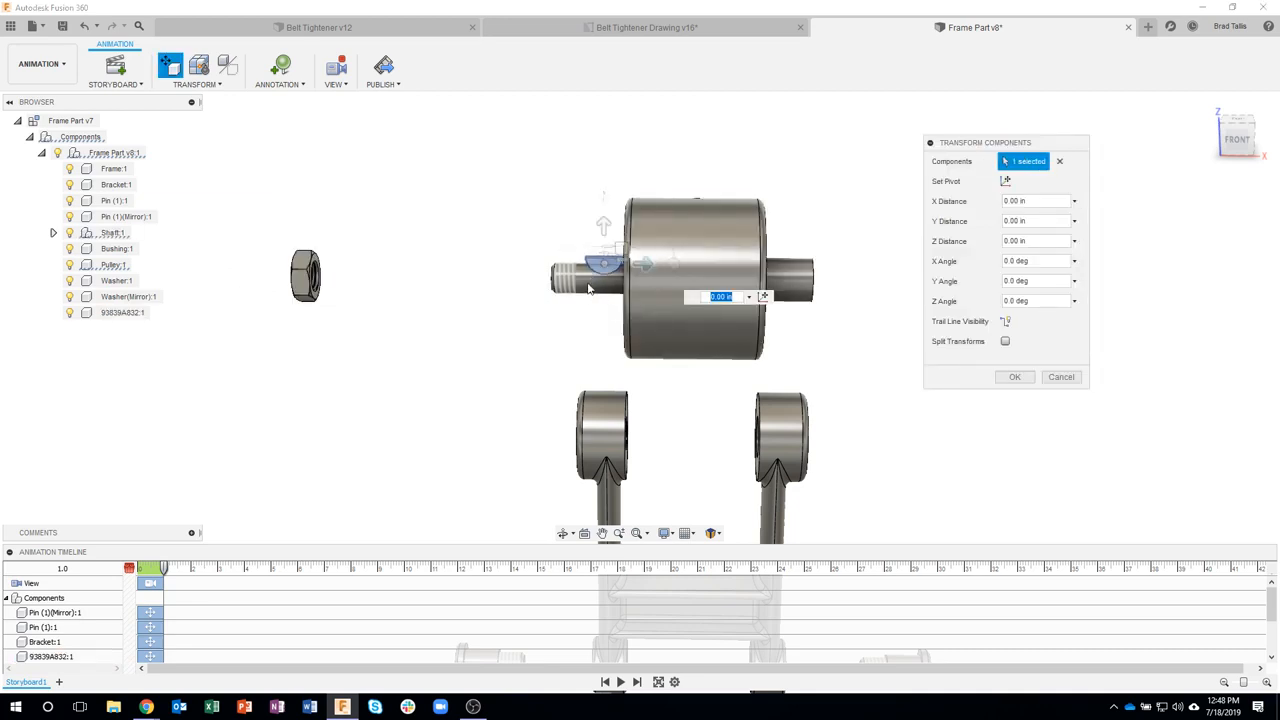
{"action": "middle_click_drag", "start_coordinate": [607, 284], "coordinate": [687, 302], "text": "shift"}
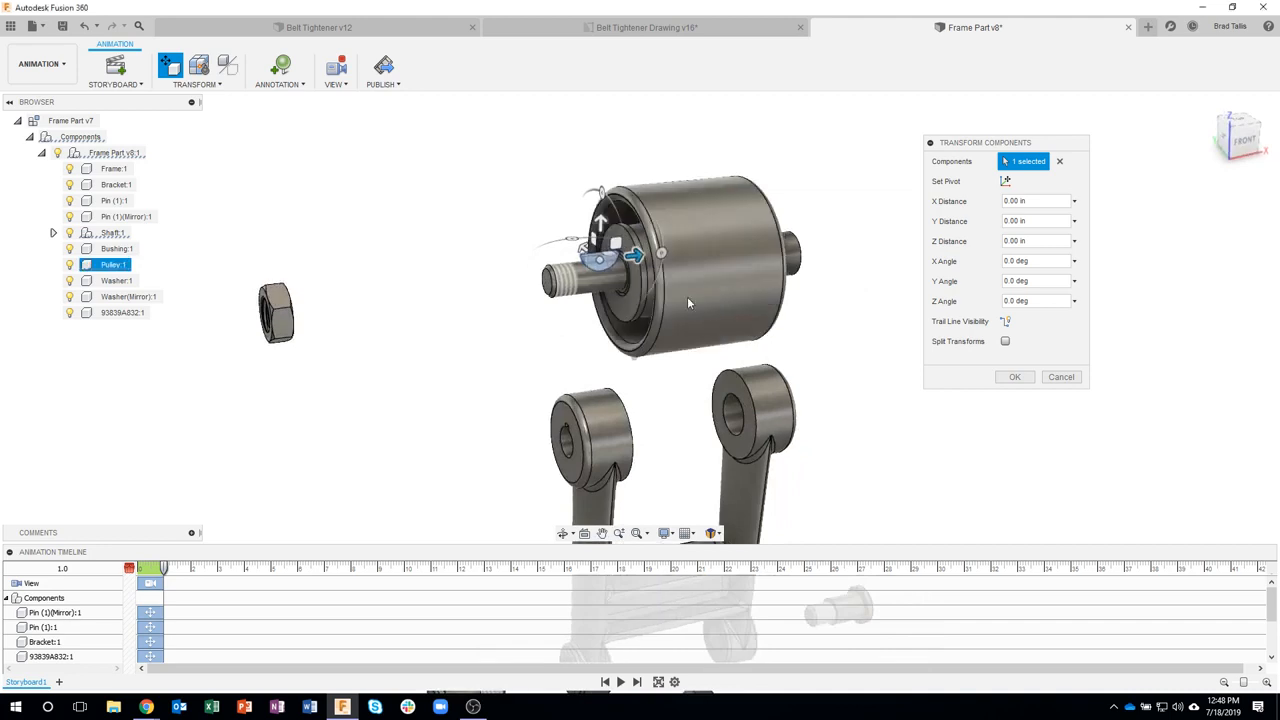
{"action": "left_click", "coordinate": [128, 236]}
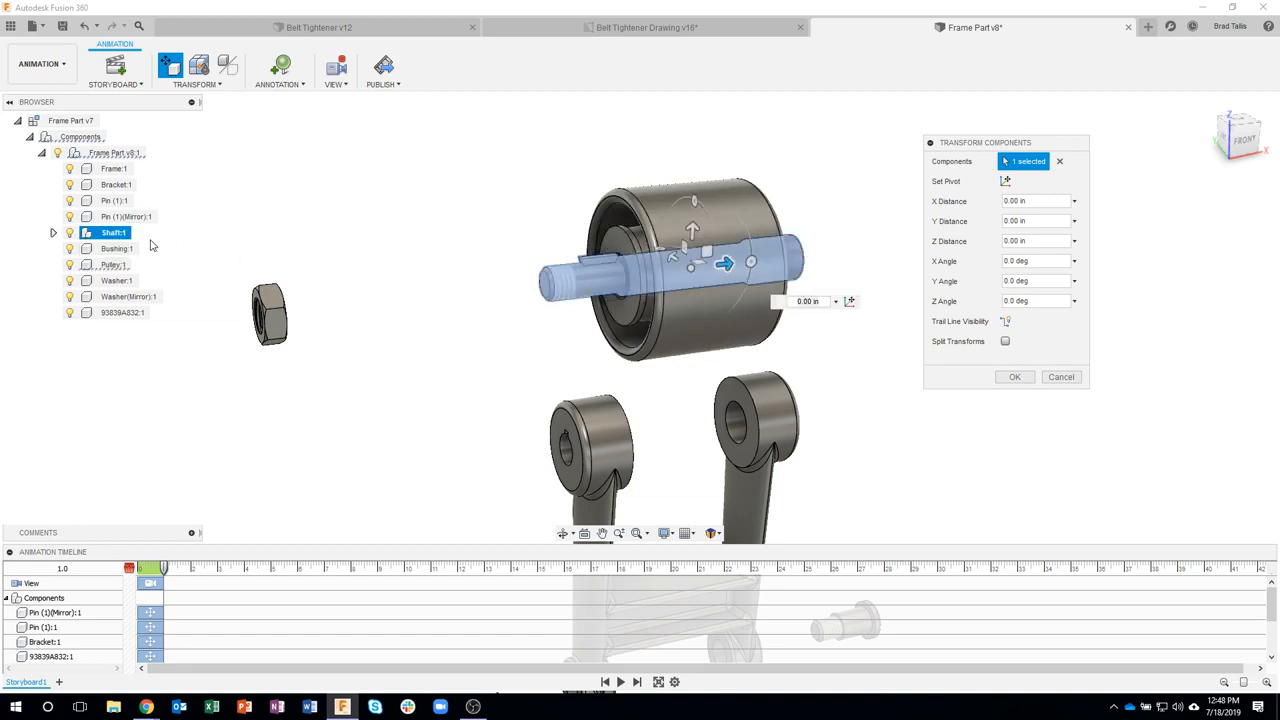
{"action": "left_click_drag", "start_coordinate": [724, 265], "coordinate": [521, 285]}
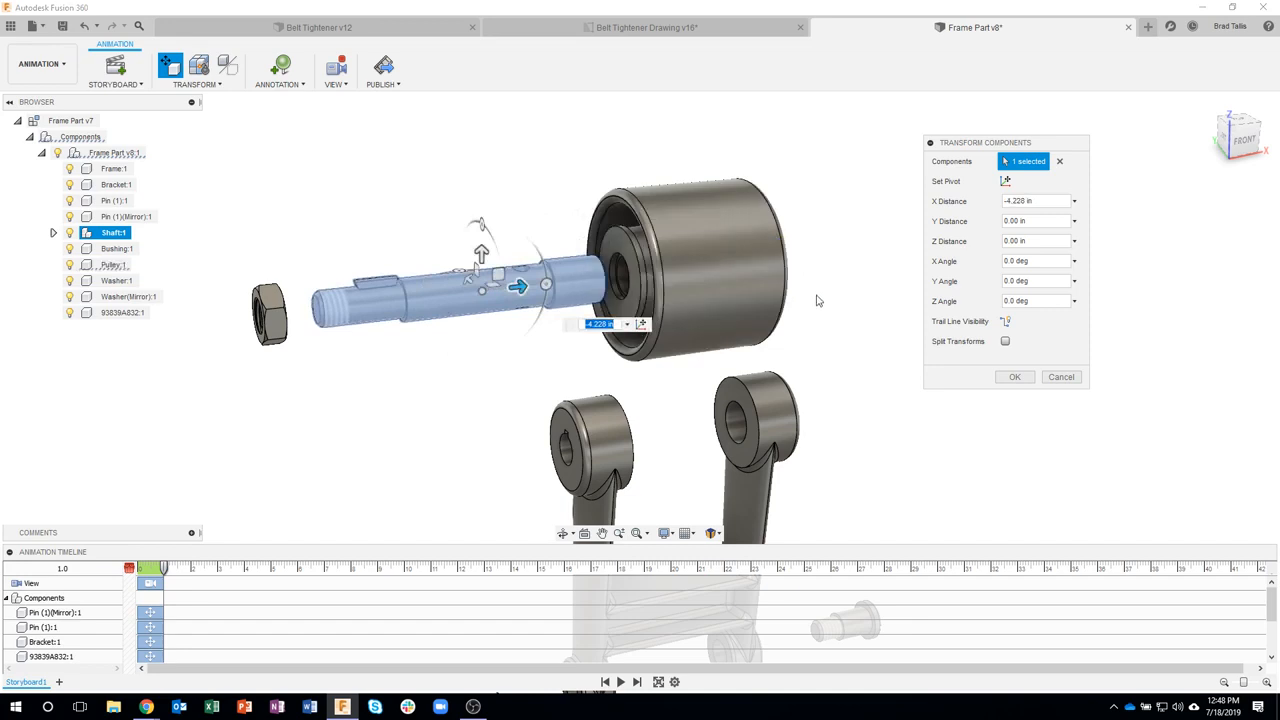
{"action": "left_click", "coordinate": [1010, 381]}
- Move the hex nut, shaft and mirrored washer together about 0.91 in outward along the shaft axis, away from the pulley
{"action": "middle_click_drag", "start_coordinate": [954, 326], "coordinate": [283, 186], "text": "shift"}
{"action": "left_click", "coordinate": [283, 186]}
{"action": "left_click", "coordinate": [170, 65]}
{"action": "left_click", "coordinate": [276, 310]}
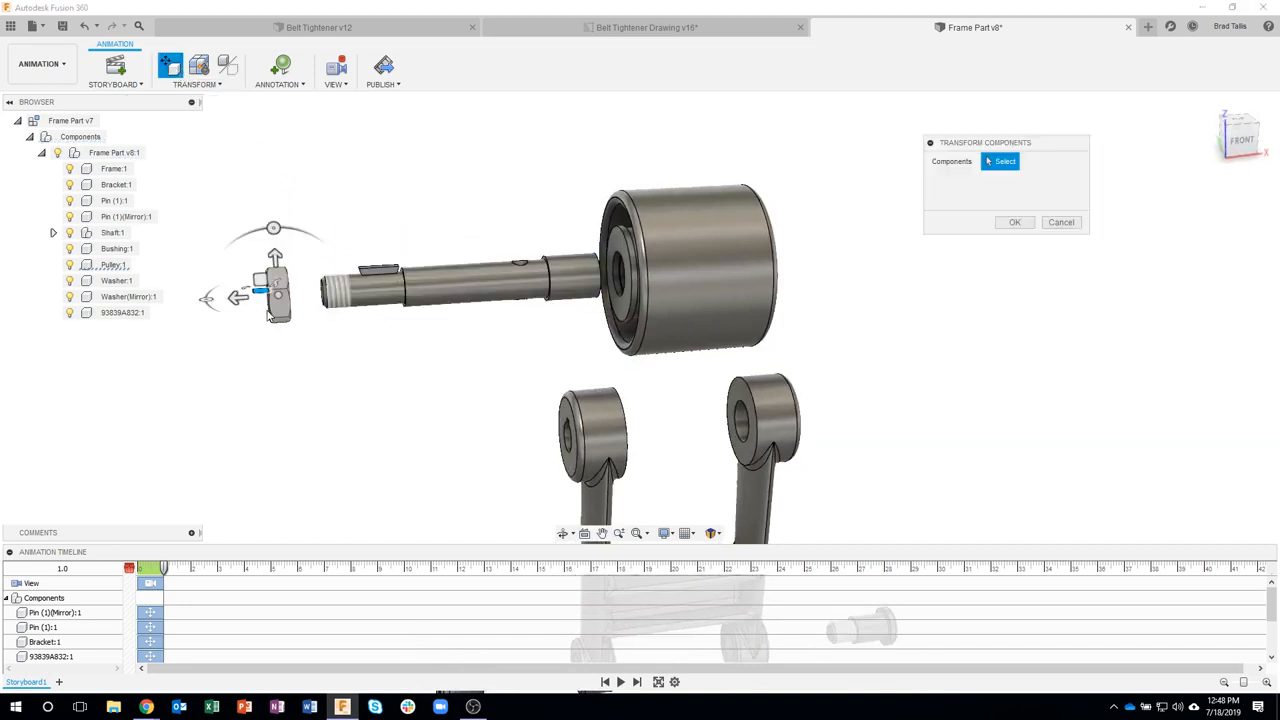
{"action": "left_click", "coordinate": [426, 293]}
{"action": "left_click", "coordinate": [618, 248]}
{"action": "left_click_drag", "start_coordinate": [588, 277], "coordinate": [534, 279]}
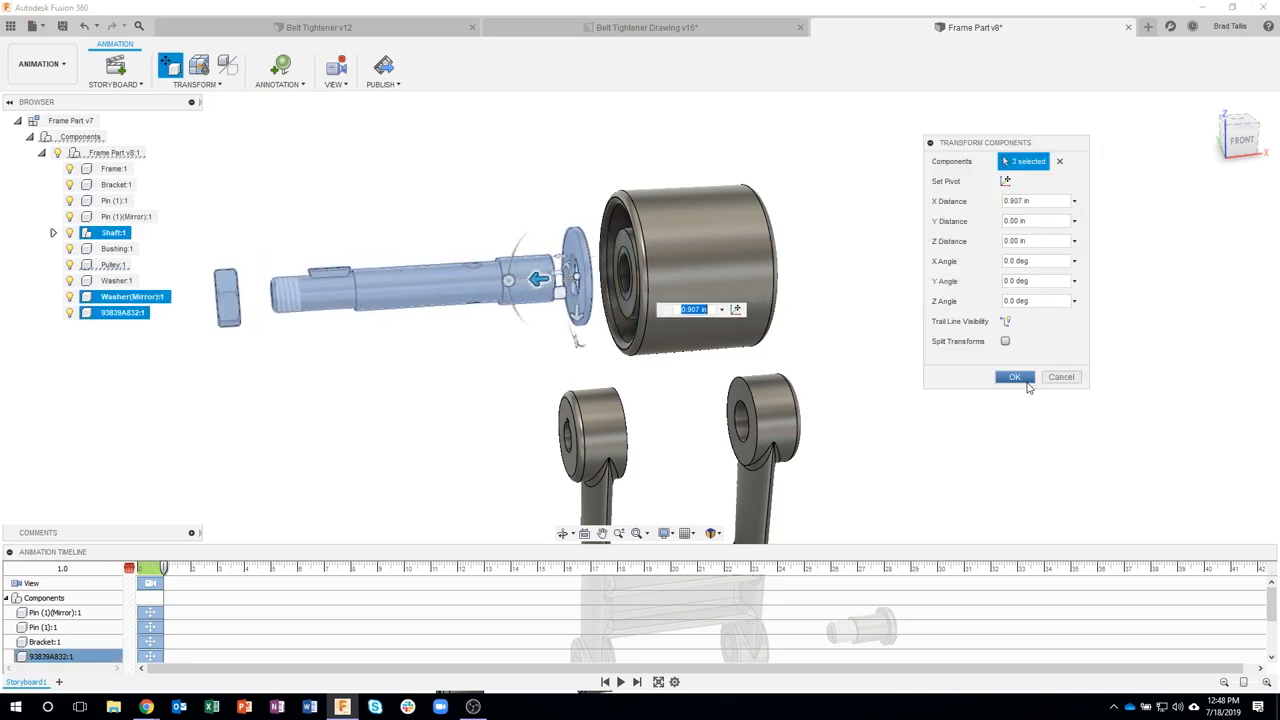
{"action": "left_click", "coordinate": [1014, 377]}
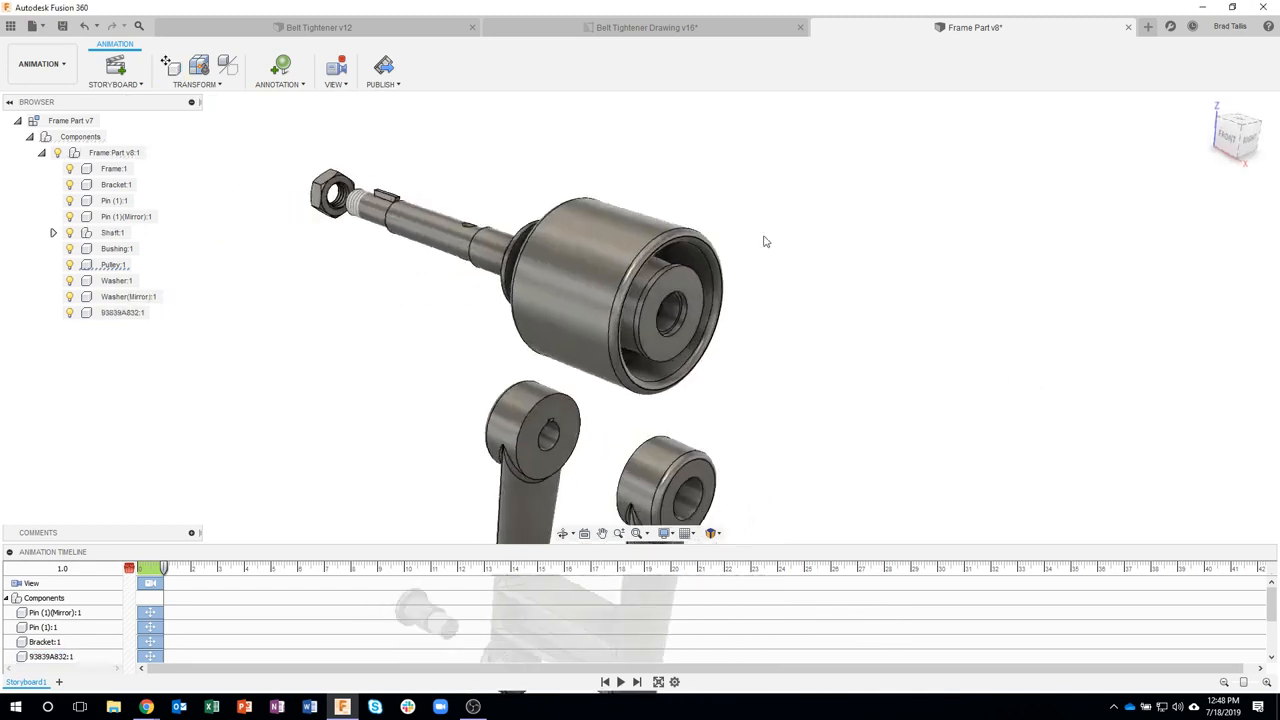
- Move the bushing and the remaining washer together about 3.79 in along X, out of the pulley's open end
{"action": "left_click", "coordinate": [171, 66]}
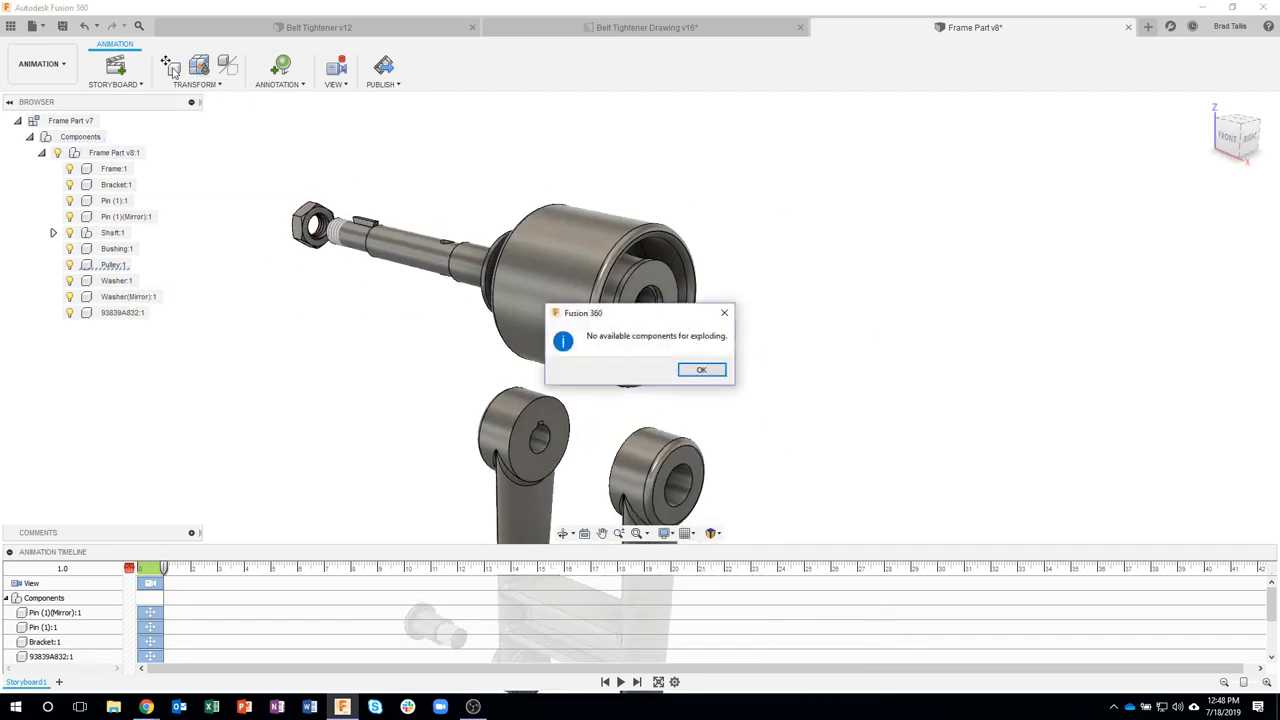
{"action": "left_click", "coordinate": [704, 368]}
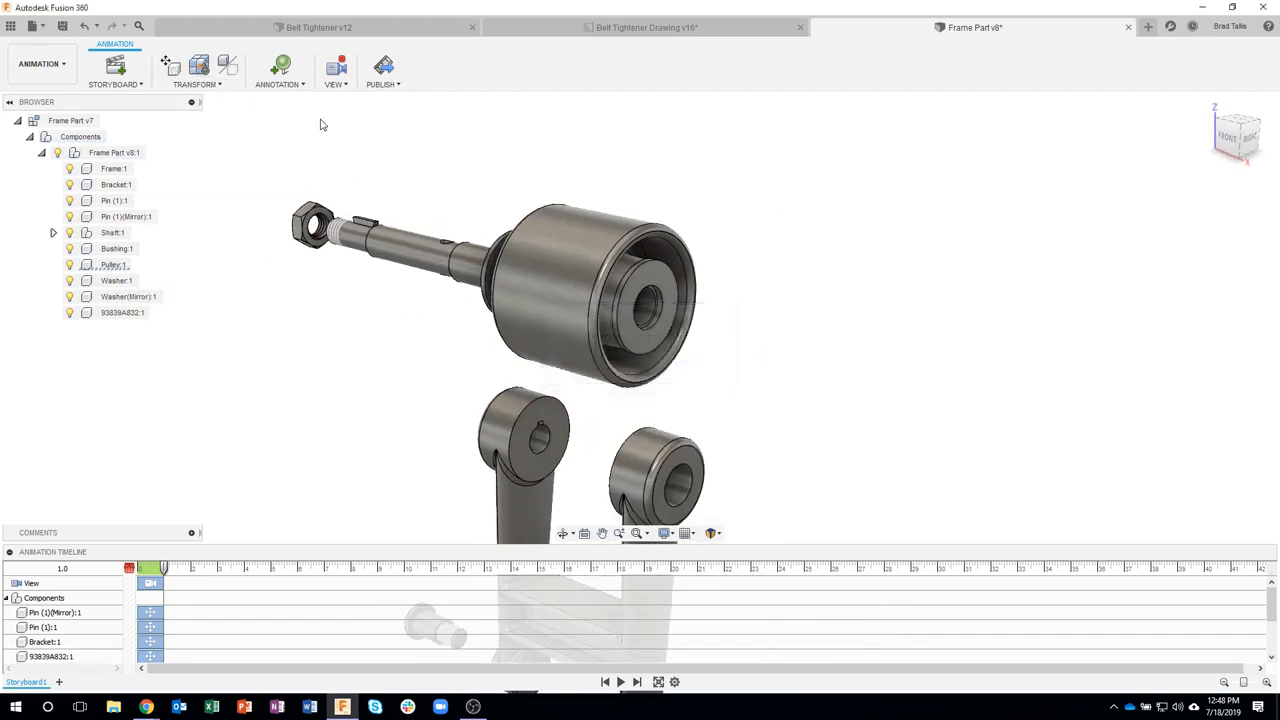
{"action": "left_click", "coordinate": [181, 67]}
{"action": "left_click", "coordinate": [665, 282]}
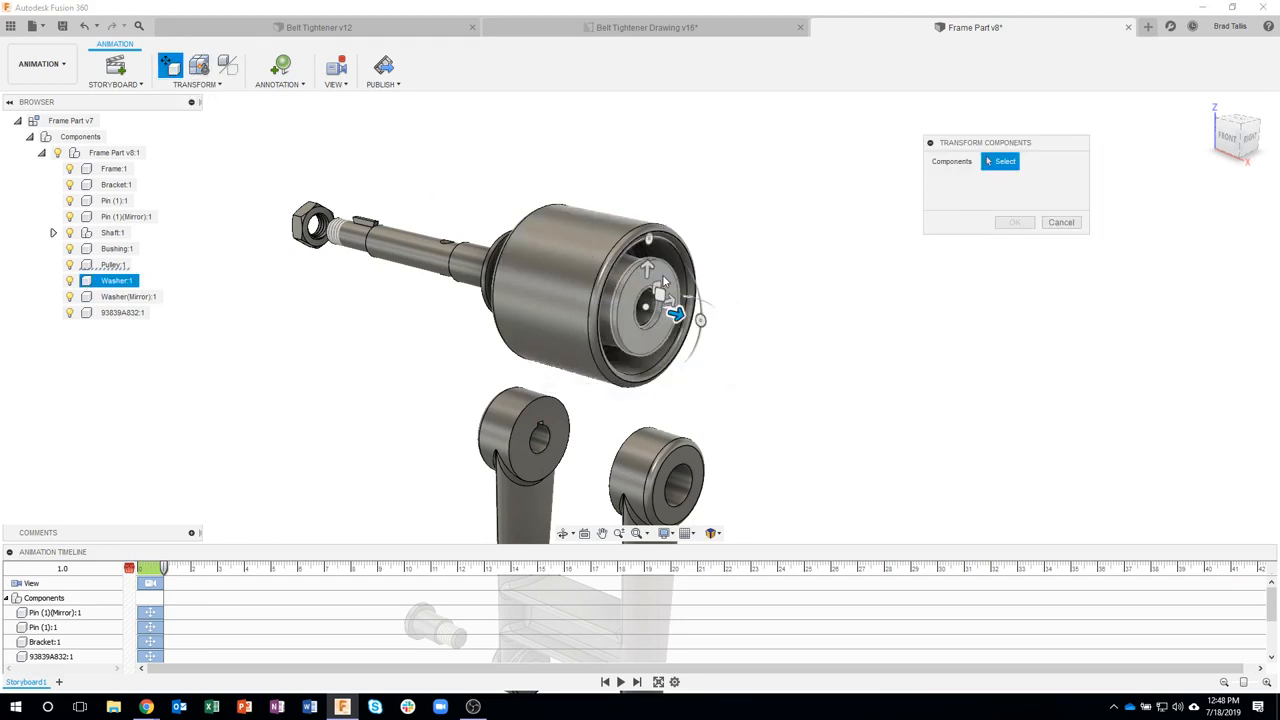
{"action": "left_click", "coordinate": [120, 249], "text": "ctrl"}
{"action": "left_click_drag", "start_coordinate": [657, 318], "coordinate": [822, 365]}
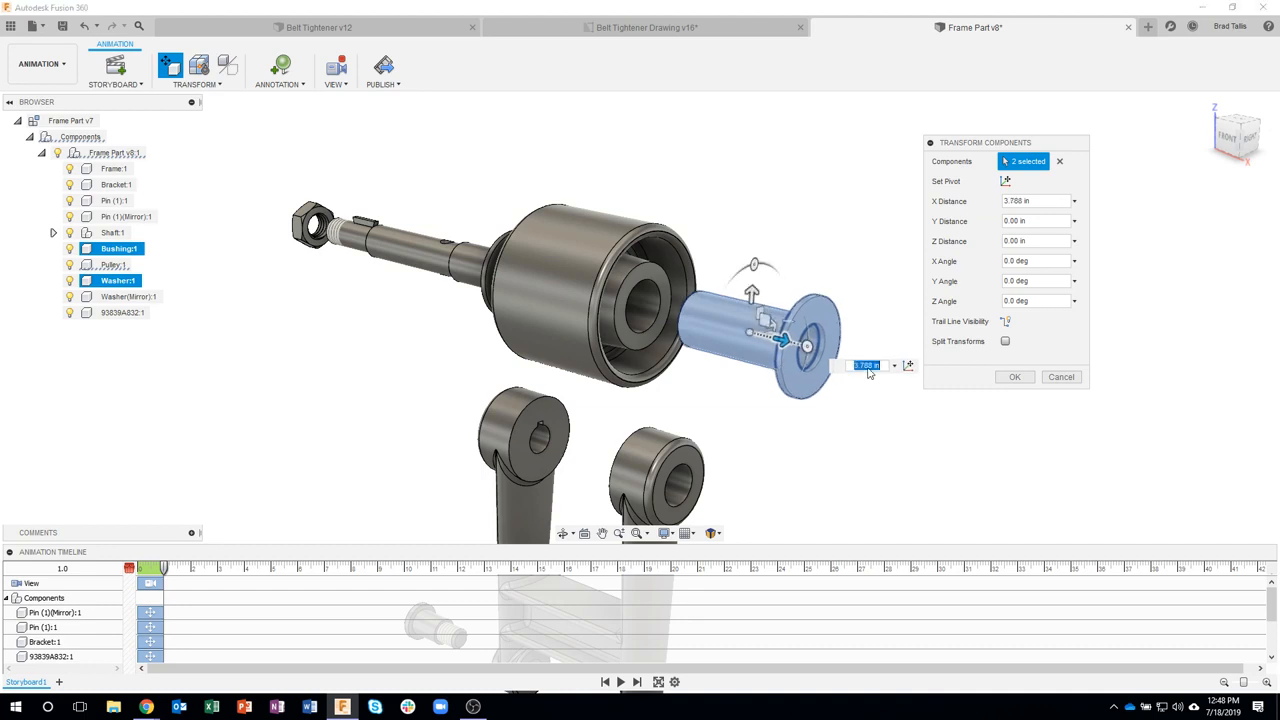
{"action": "left_click", "coordinate": [1013, 377]}
{"action": "left_click", "coordinate": [238, 138]}
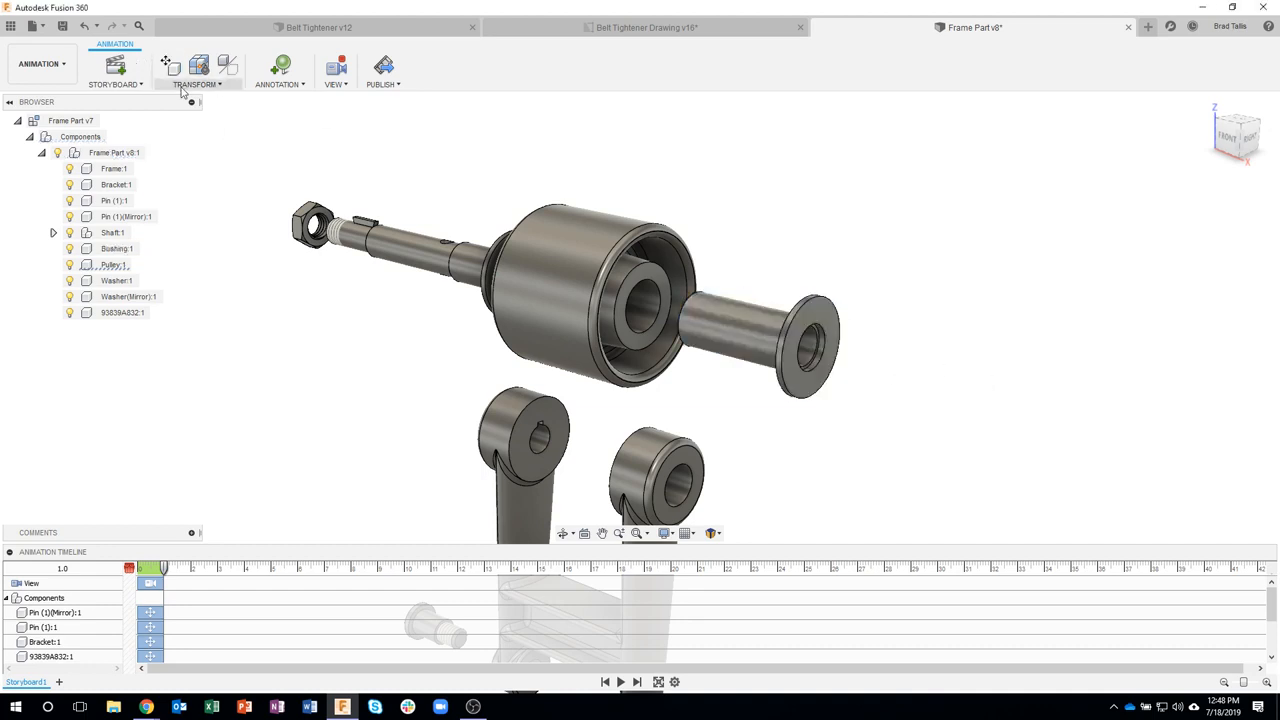
- Move the outer washer farther outward along X, clear of the bushing's end
{"action": "left_click", "coordinate": [170, 65]}
{"action": "left_click", "coordinate": [818, 315]}
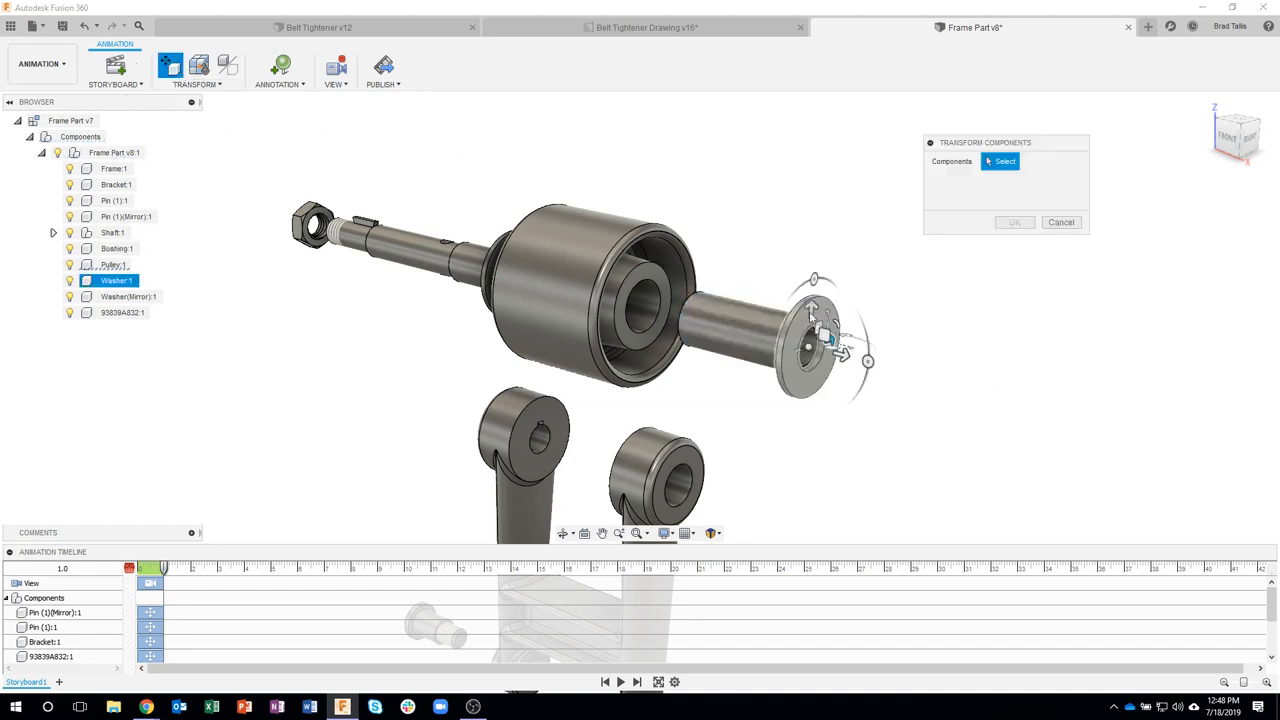
{"action": "left_click", "coordinate": [790, 335]}
{"action": "left_click_drag", "start_coordinate": [846, 352], "coordinate": [901, 383]}
{"action": "left_click", "coordinate": [1015, 377]}
- Move the half-round key about 1.21 in upward along Z, out of the shaft's keyway
{"action": "middle_click_drag", "start_coordinate": [814, 431], "coordinate": [909, 331], "text": "shift"}
{"action": "left_click", "coordinate": [909, 331]}
{"action": "middle_click_drag", "start_coordinate": [846, 294], "coordinate": [214, 103], "text": "shift"}
{"action": "left_click", "coordinate": [170, 66]}
{"action": "left_click", "coordinate": [472, 235]}
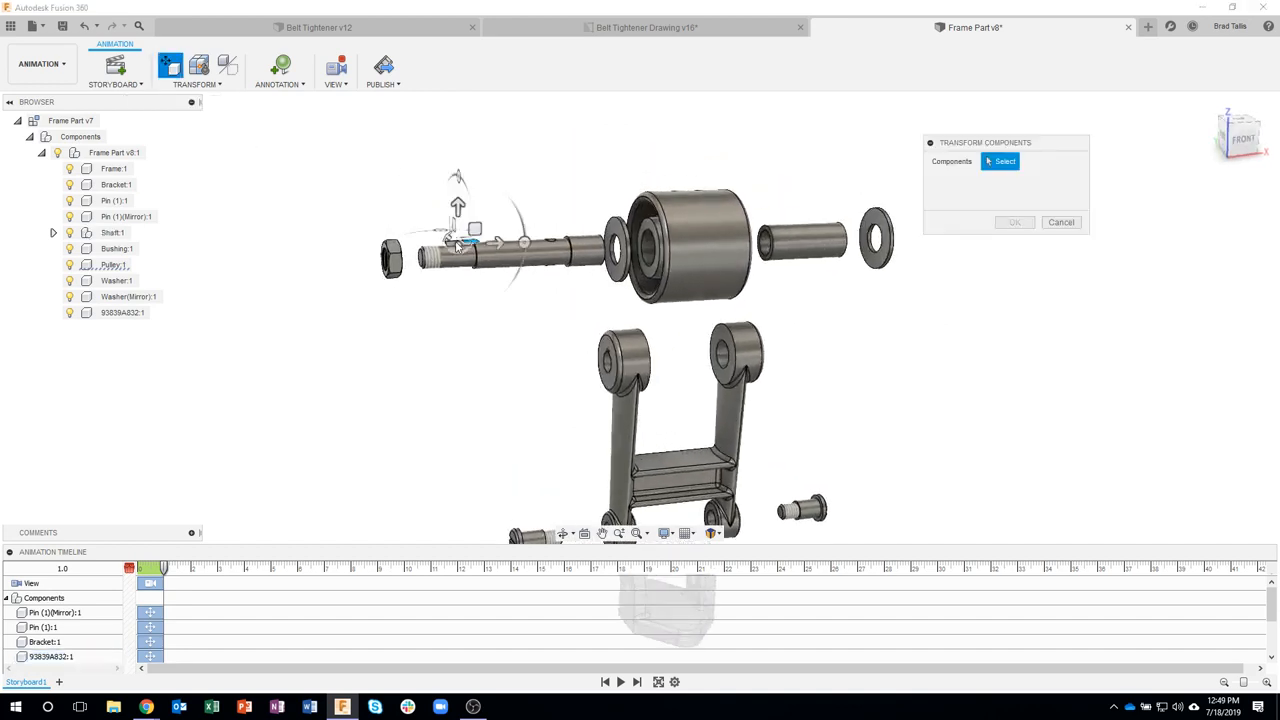
{"action": "scroll", "coordinate": [475, 193], "scroll_direction": "up", "scroll_amount": 3}
{"action": "left_click_drag", "start_coordinate": [446, 248], "coordinate": [449, 178]}
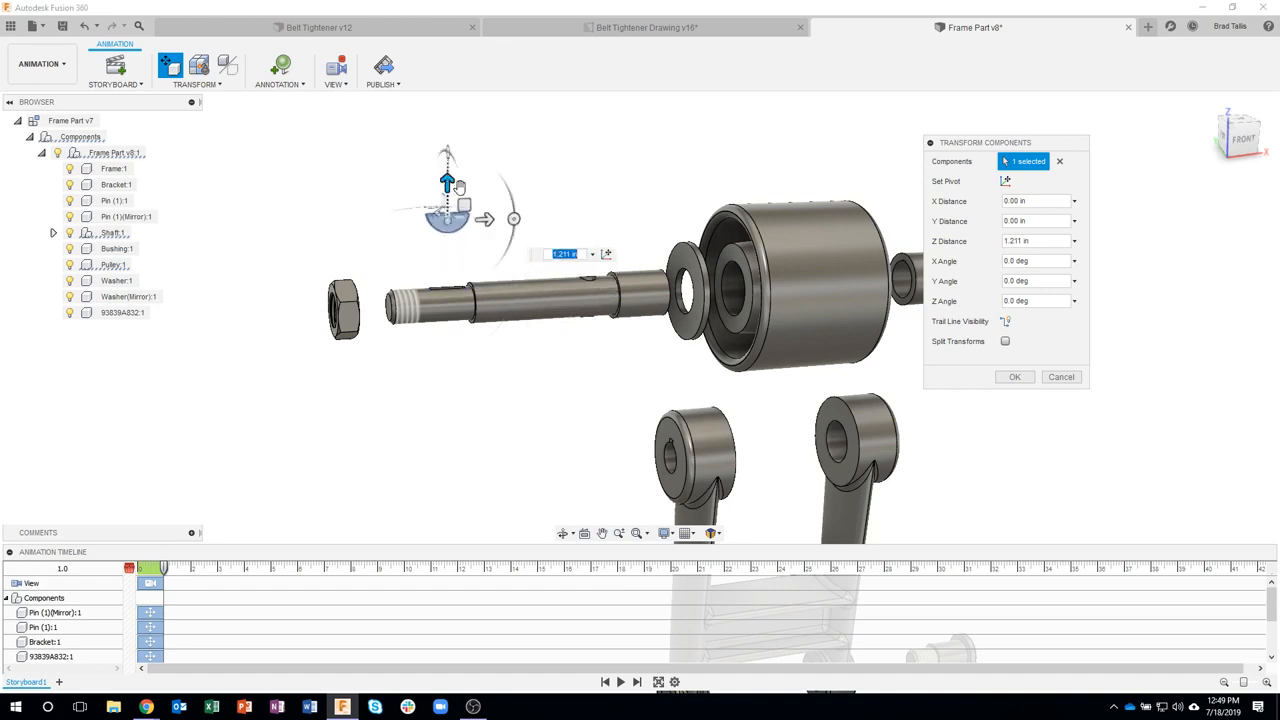
{"action": "left_click", "coordinate": [1013, 377]}
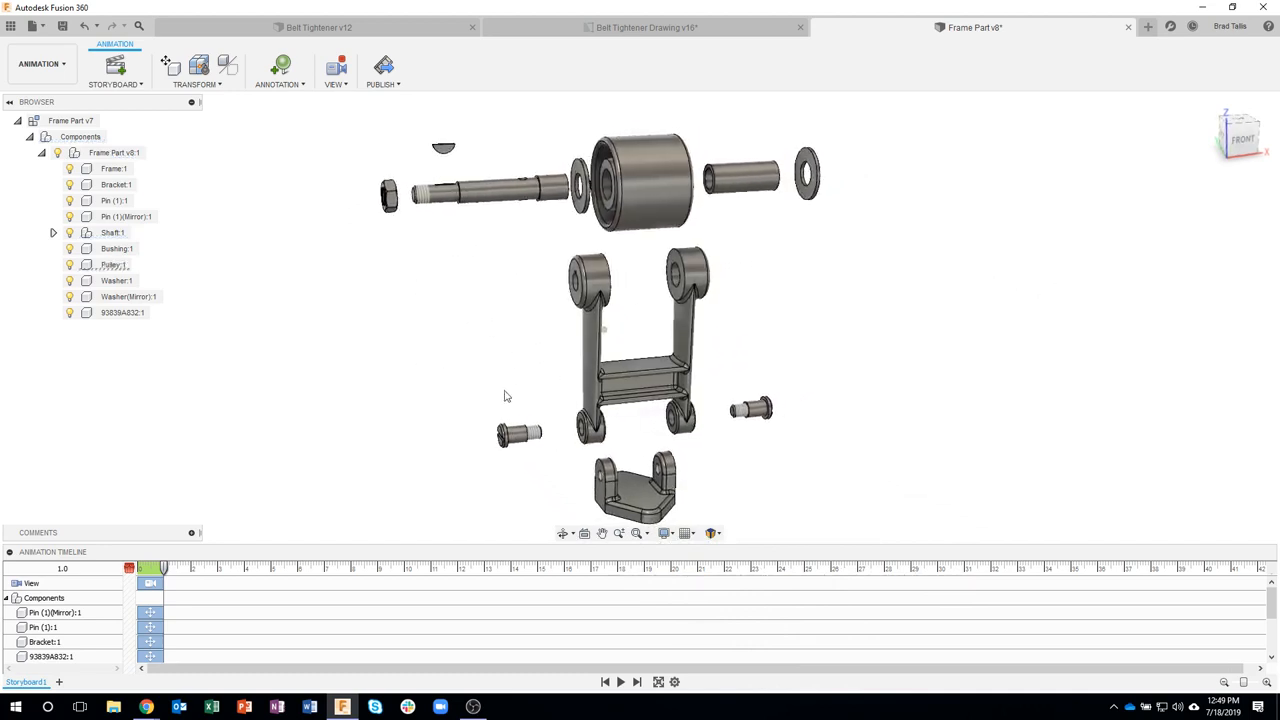
- Stretch the move actions of both pins to end at about 6 seconds and preview the animation at 2.6 seconds
{"action": "middle_click_drag", "start_coordinate": [506, 394], "coordinate": [621, 303], "text": "shift"}
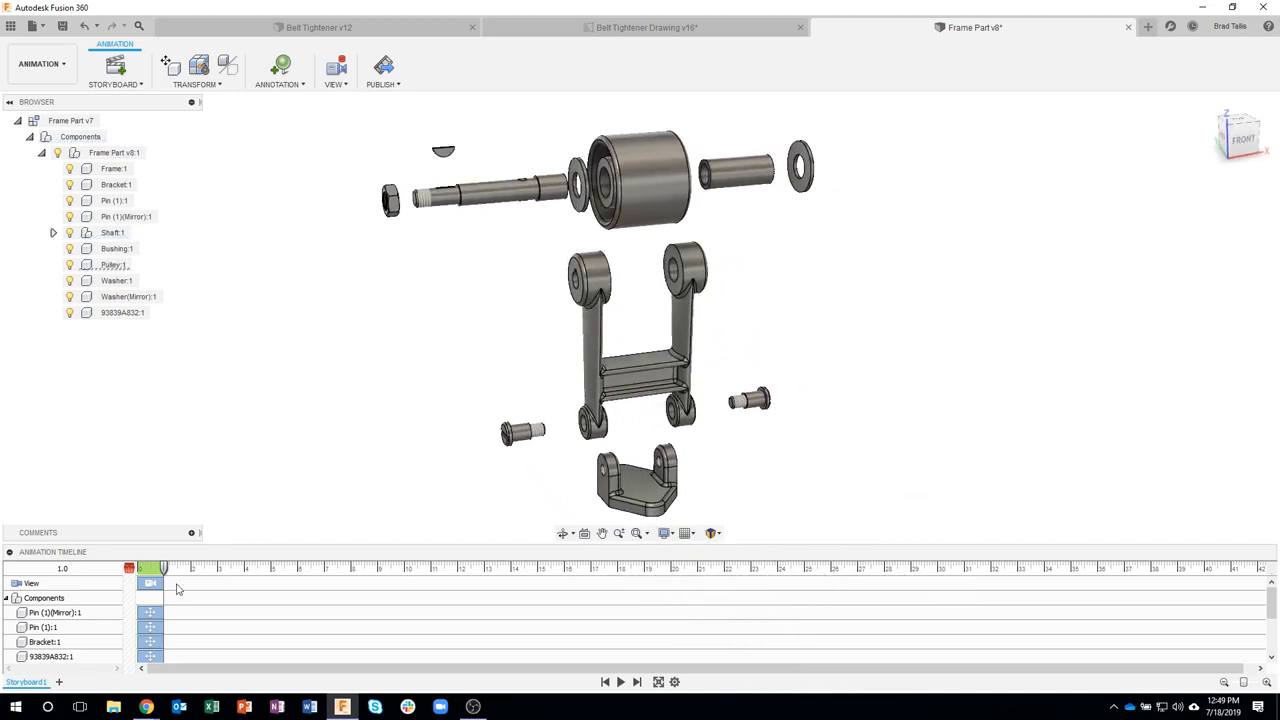
{"action": "mouse_move", "coordinate": [165, 563]}
{"action": "left_mouse_down"}
{"action": "mouse_move", "coordinate": [141, 567]}
{"action": "mouse_move", "coordinate": [181, 569]}
{"action": "mouse_move", "coordinate": [154, 566]}
{"action": "left_mouse_up"}
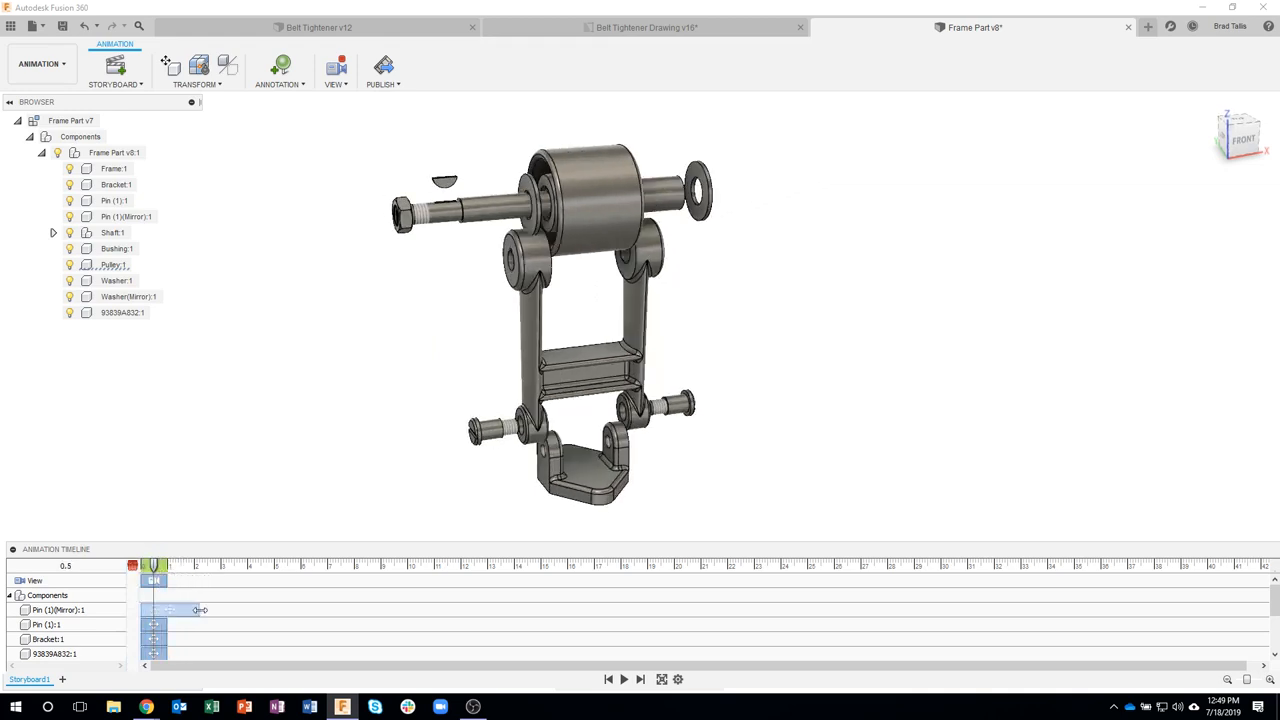
{"action": "left_click_drag", "start_coordinate": [243, 609], "coordinate": [297, 609]}
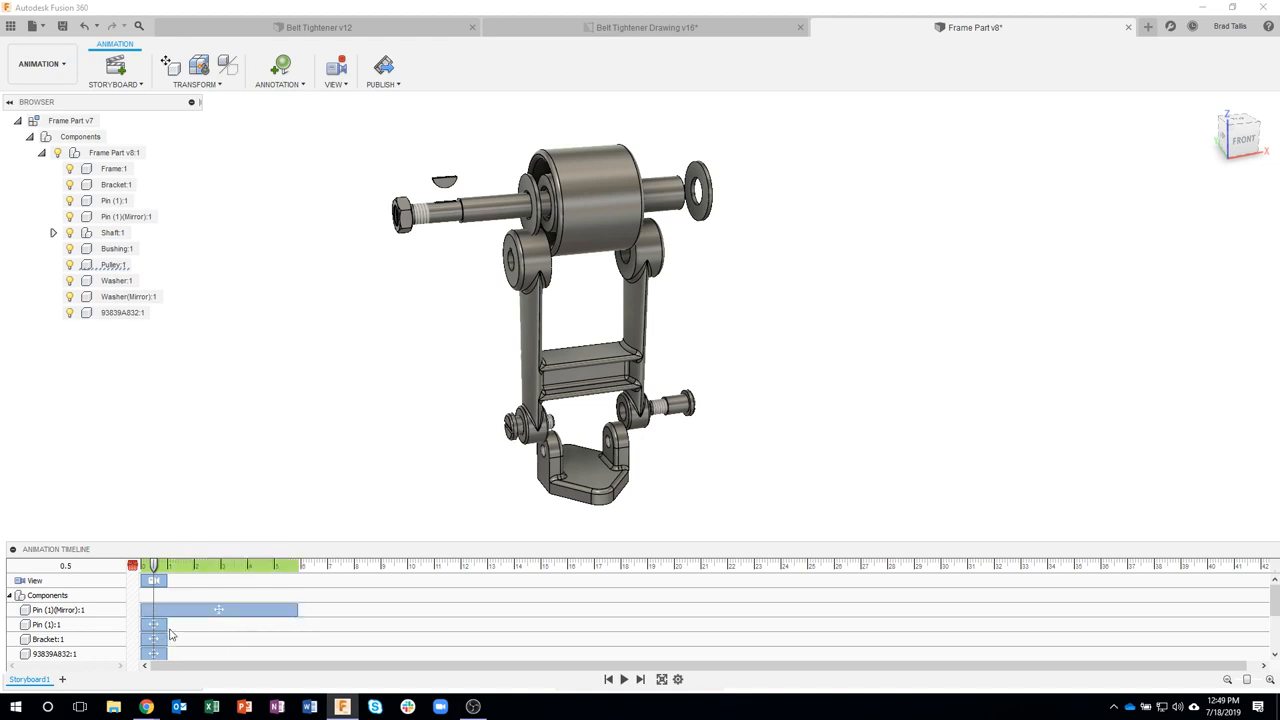
{"action": "left_click_drag", "start_coordinate": [176, 626], "coordinate": [297, 626]}
{"action": "left_click_drag", "start_coordinate": [153, 568], "coordinate": [209, 568]}
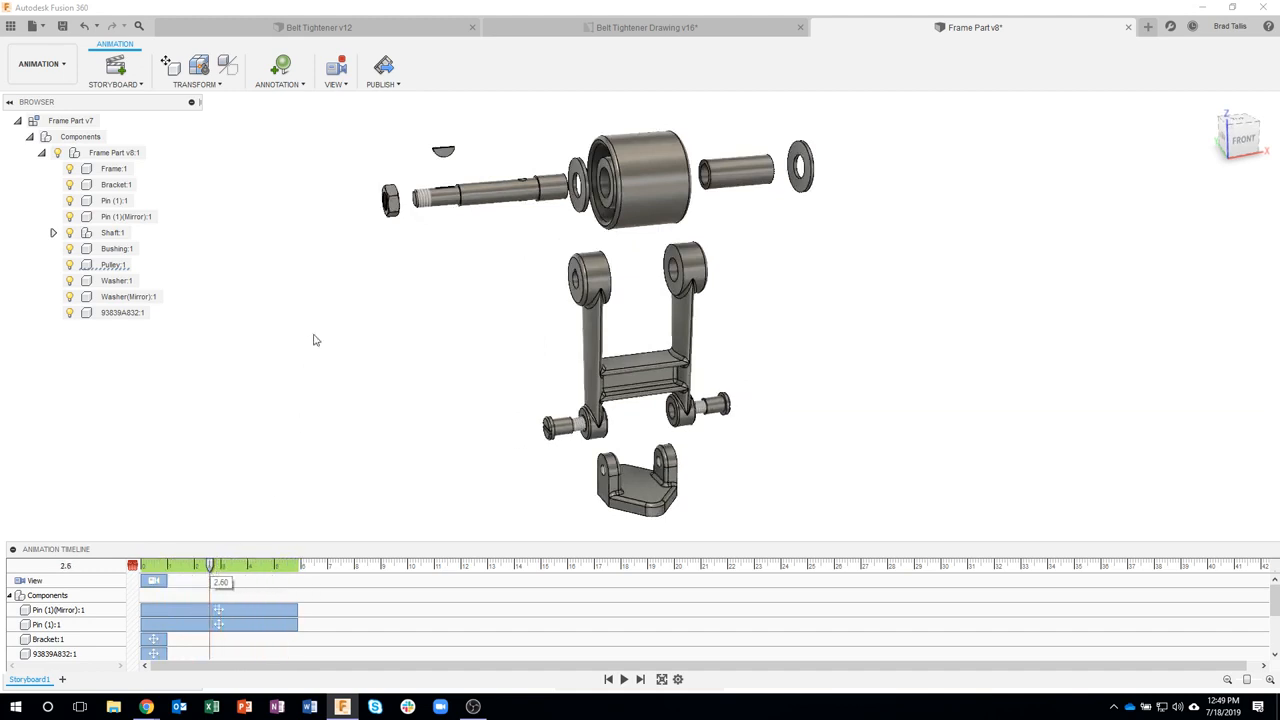
- Save the design with the version description "animation"
{"action": "middle_click_drag", "start_coordinate": [332, 319], "coordinate": [324, 300], "text": "shift"}
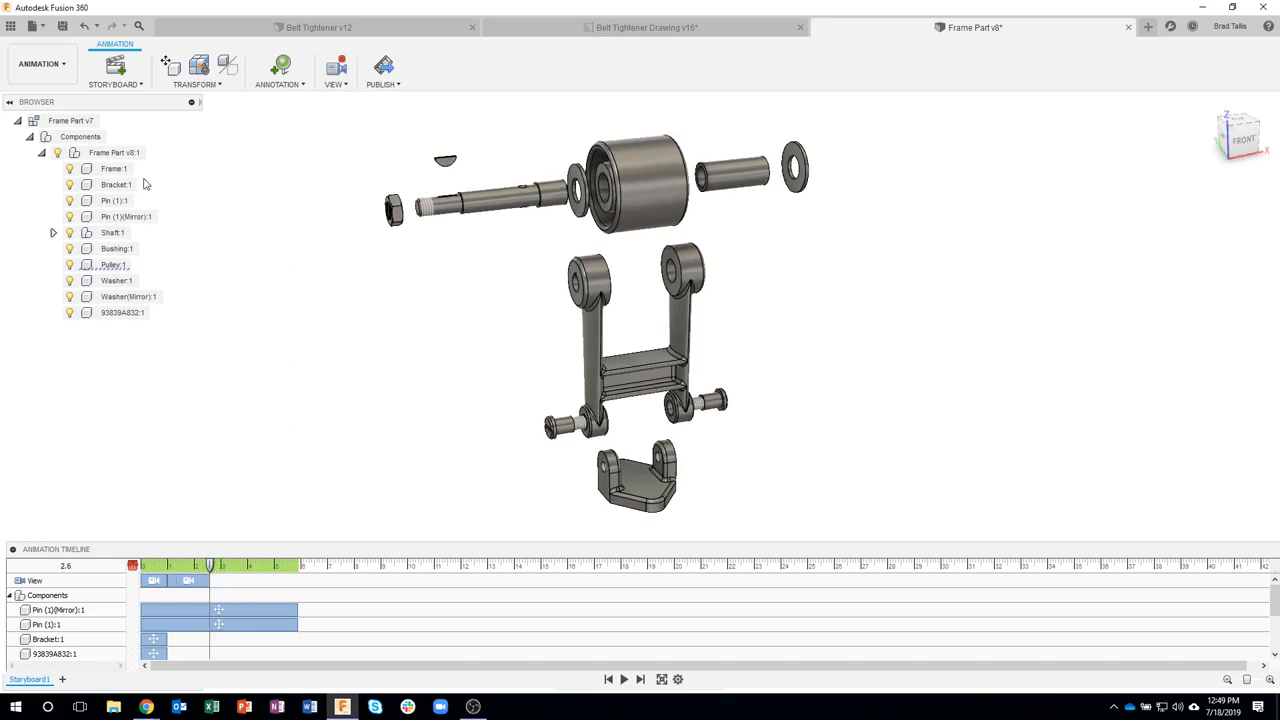
{"action": "left_click", "coordinate": [62, 27]}
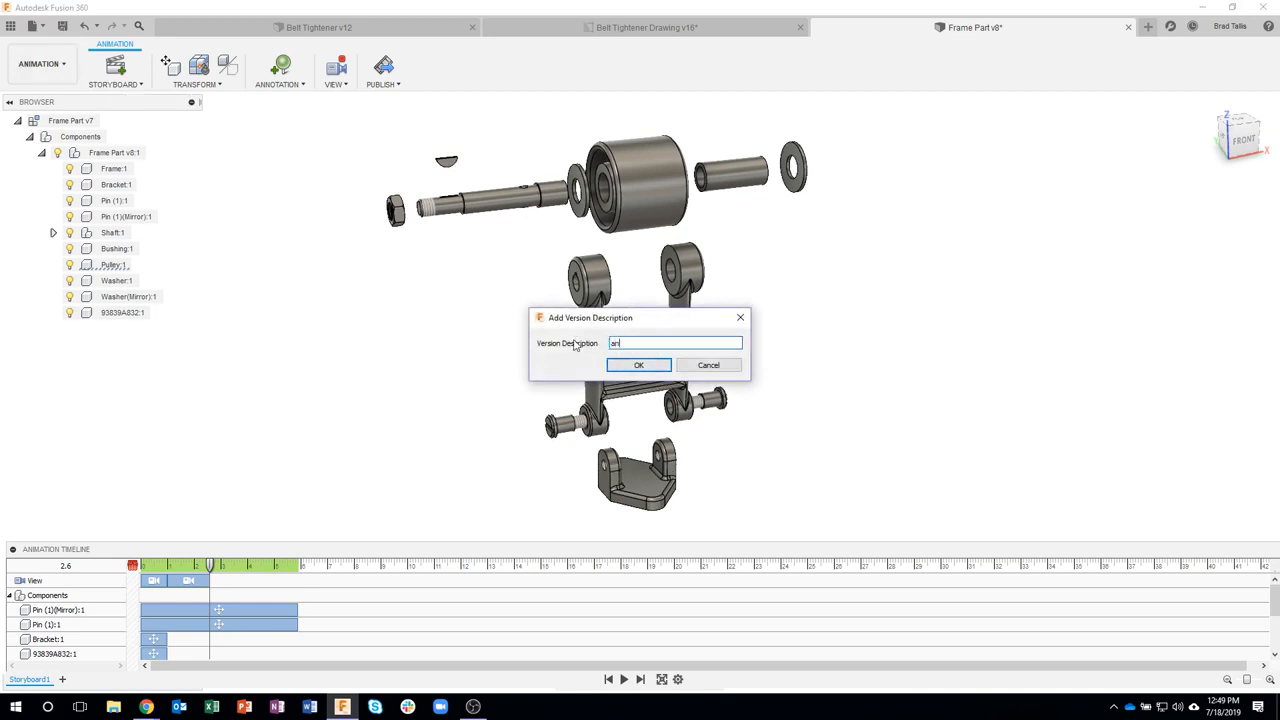
{"action": "type", "text": "animation"}
{"action": "key", "text": "Return"}
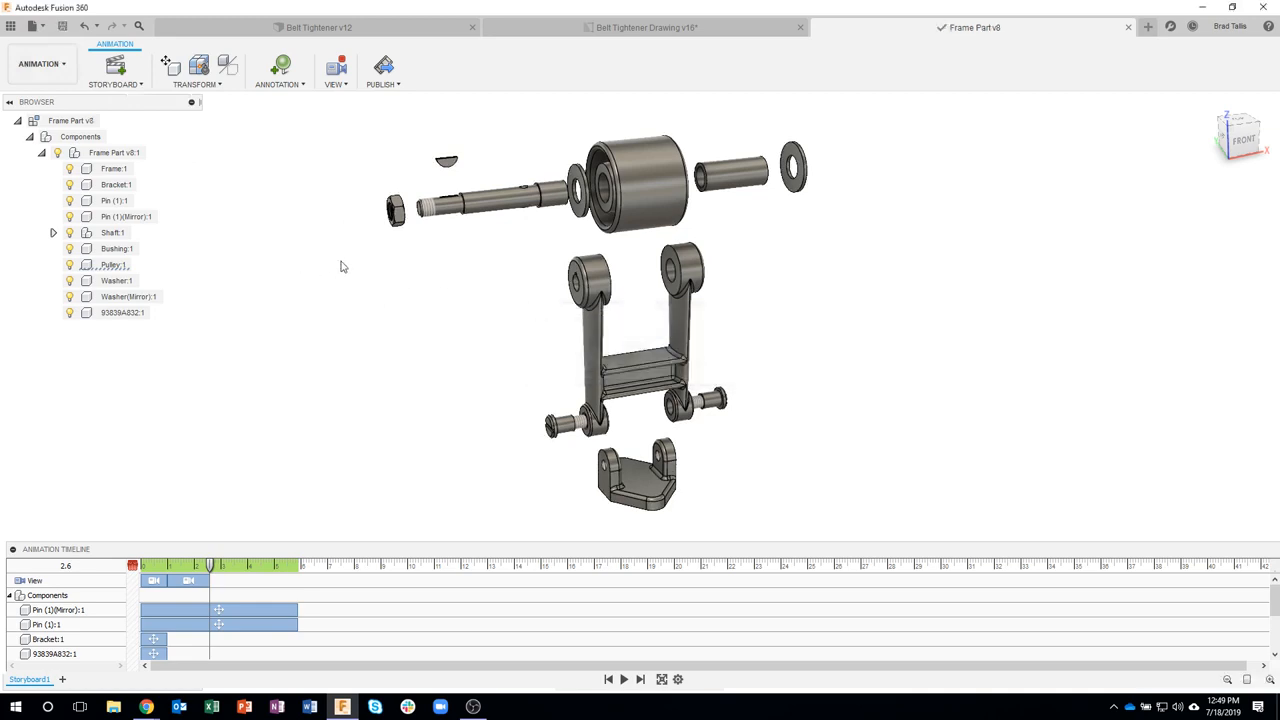
- Switch to the Design workspace and orient the assembled belt tightener in an angled view facing mostly its front
{"action": "left_click", "coordinate": [40, 64]}
{"action": "left_click", "coordinate": [50, 102]}
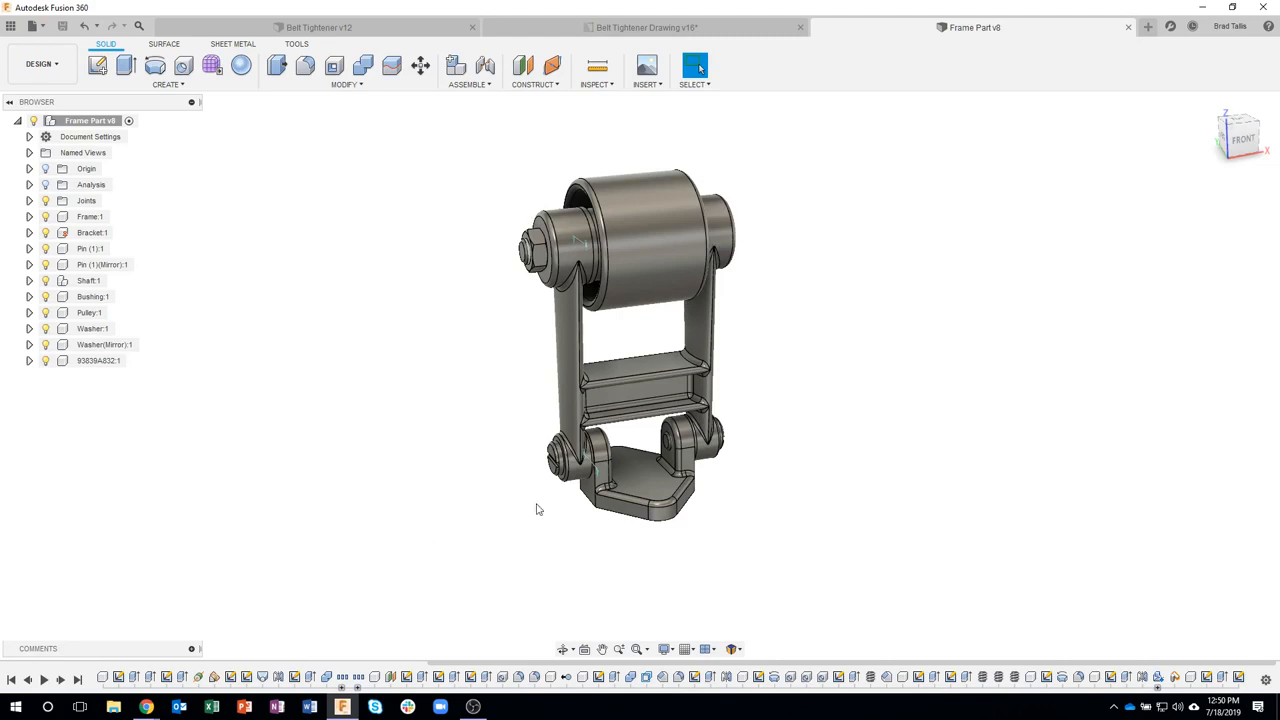
{"action": "middle_click_drag", "start_coordinate": [396, 457], "coordinate": [397, 460], "text": "shift"}
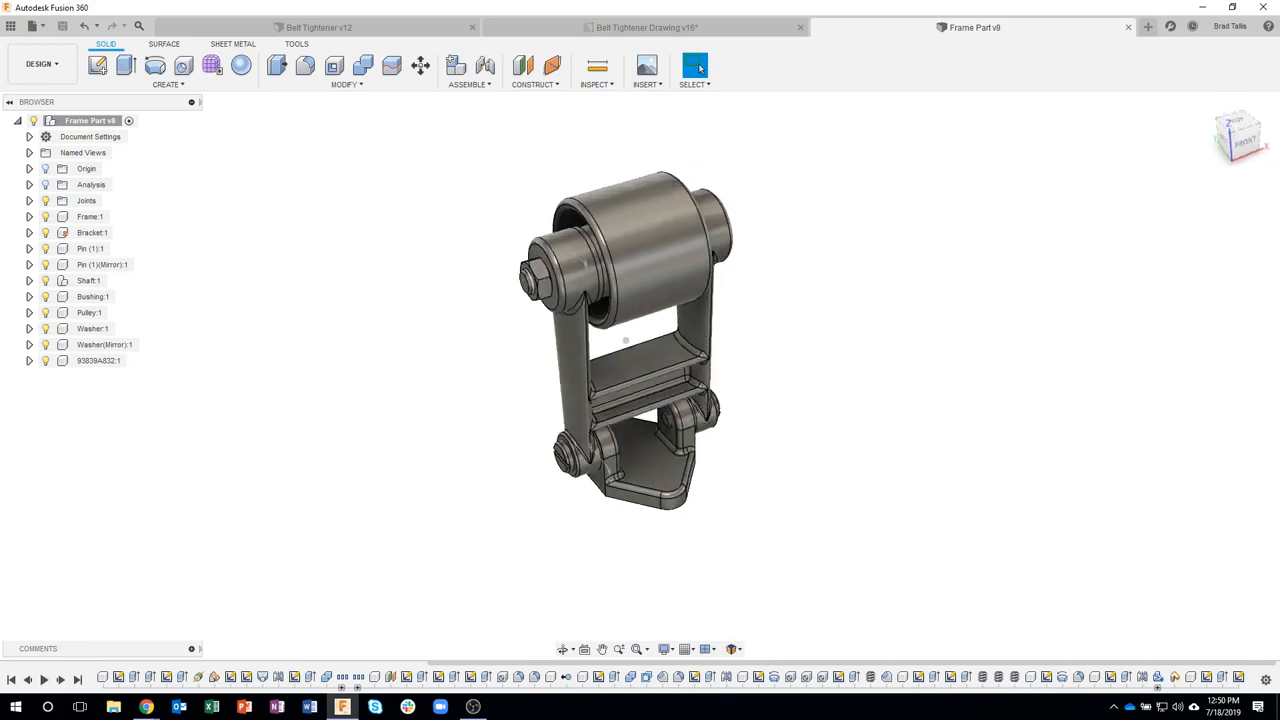
{"action": "left_click", "coordinate": [1236, 138]}
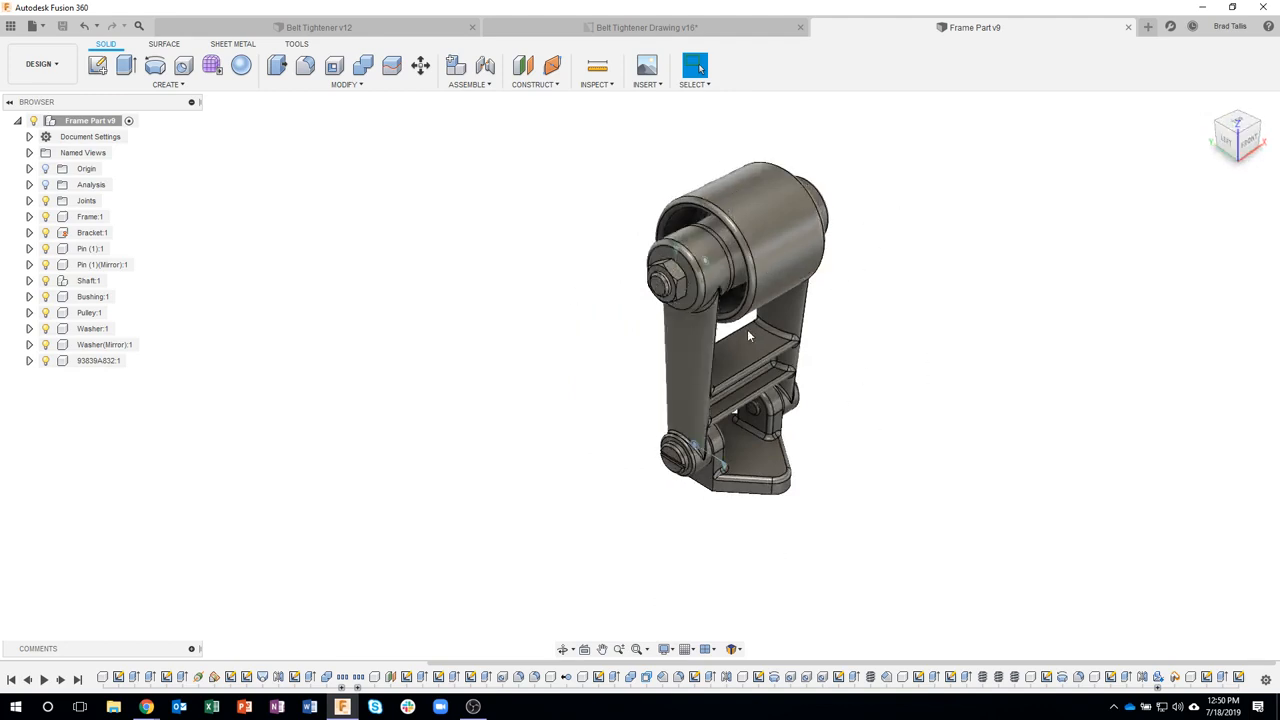
{"action": "middle_click_drag", "start_coordinate": [927, 345], "coordinate": [893, 348], "text": "shift"}
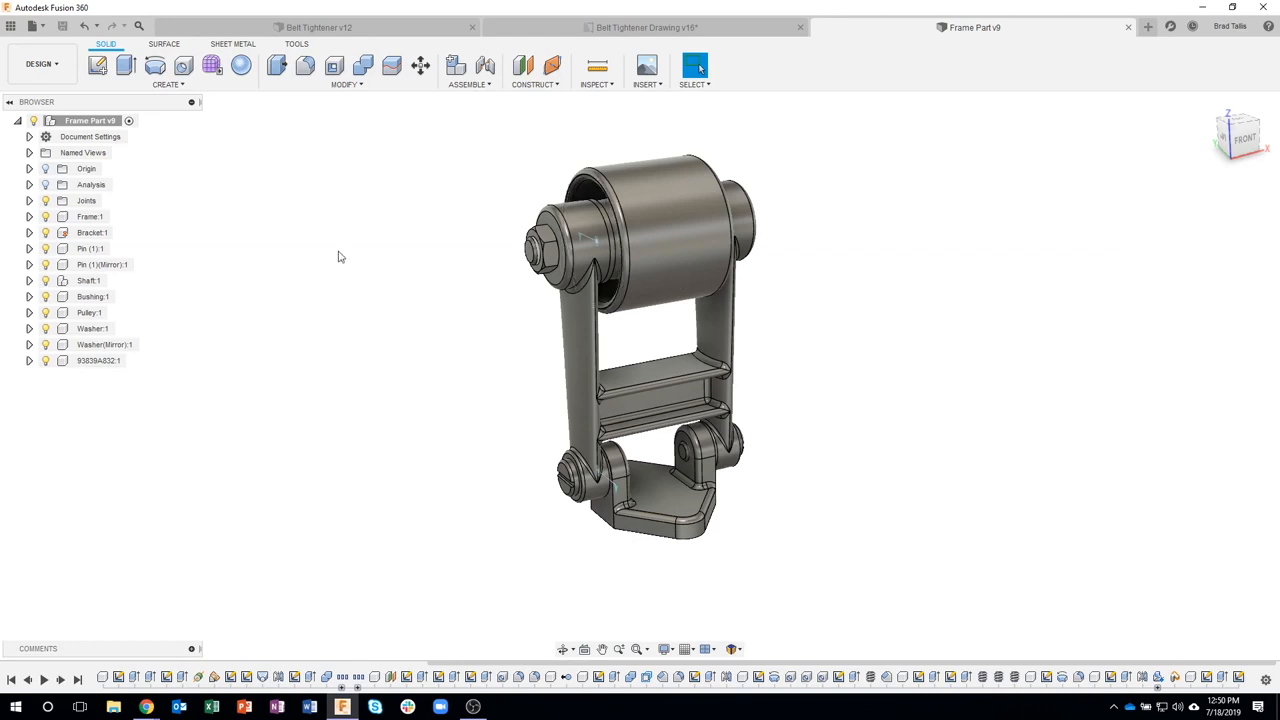
- Create a new named view from the current orientation and compare it with the TOP and FRONT named views
{"action": "left_click", "coordinate": [29, 152]}
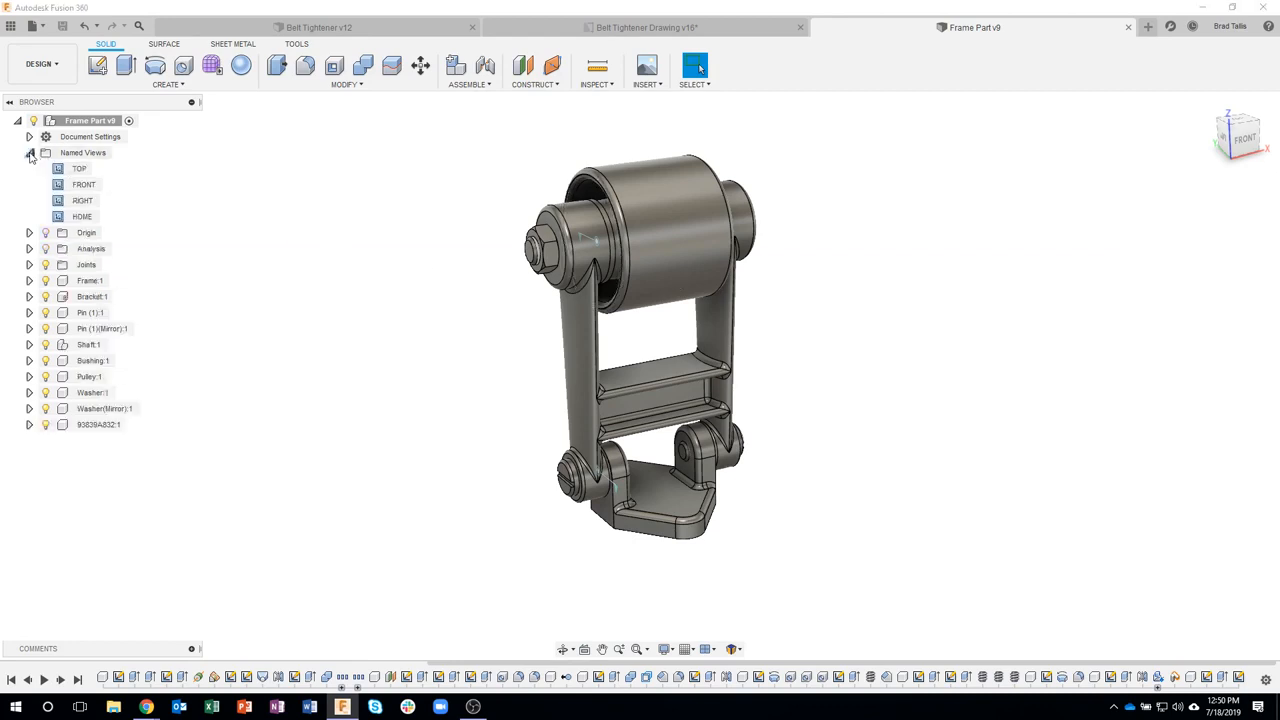
{"action": "left_click", "coordinate": [80, 154]}
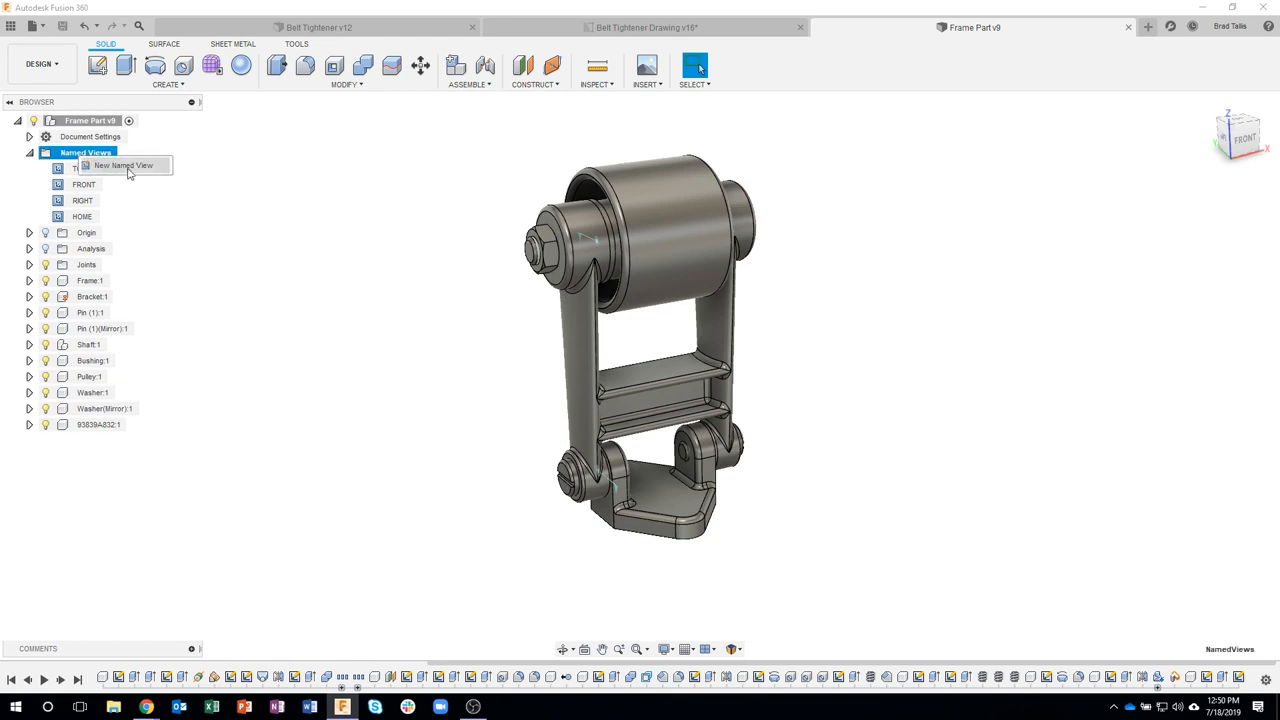
{"action": "left_click", "coordinate": [126, 166]}
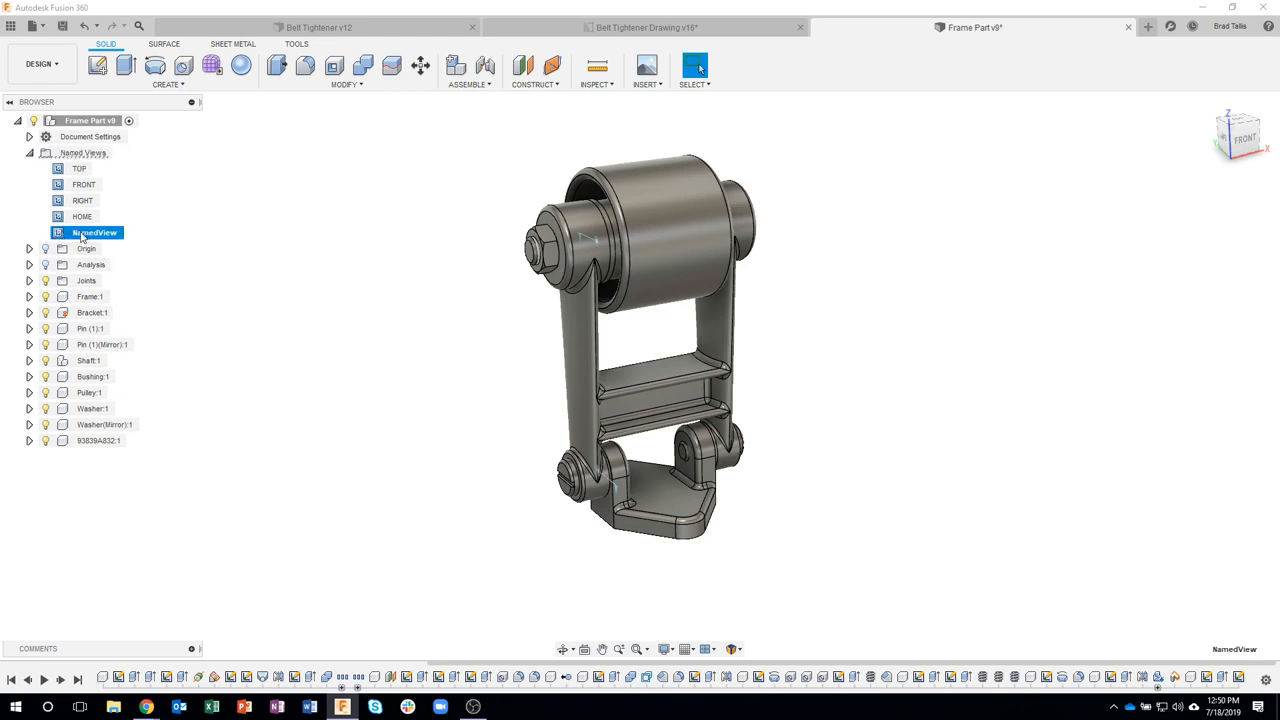
{"action": "left_click", "coordinate": [196, 233]}
{"action": "left_click", "coordinate": [80, 170]}
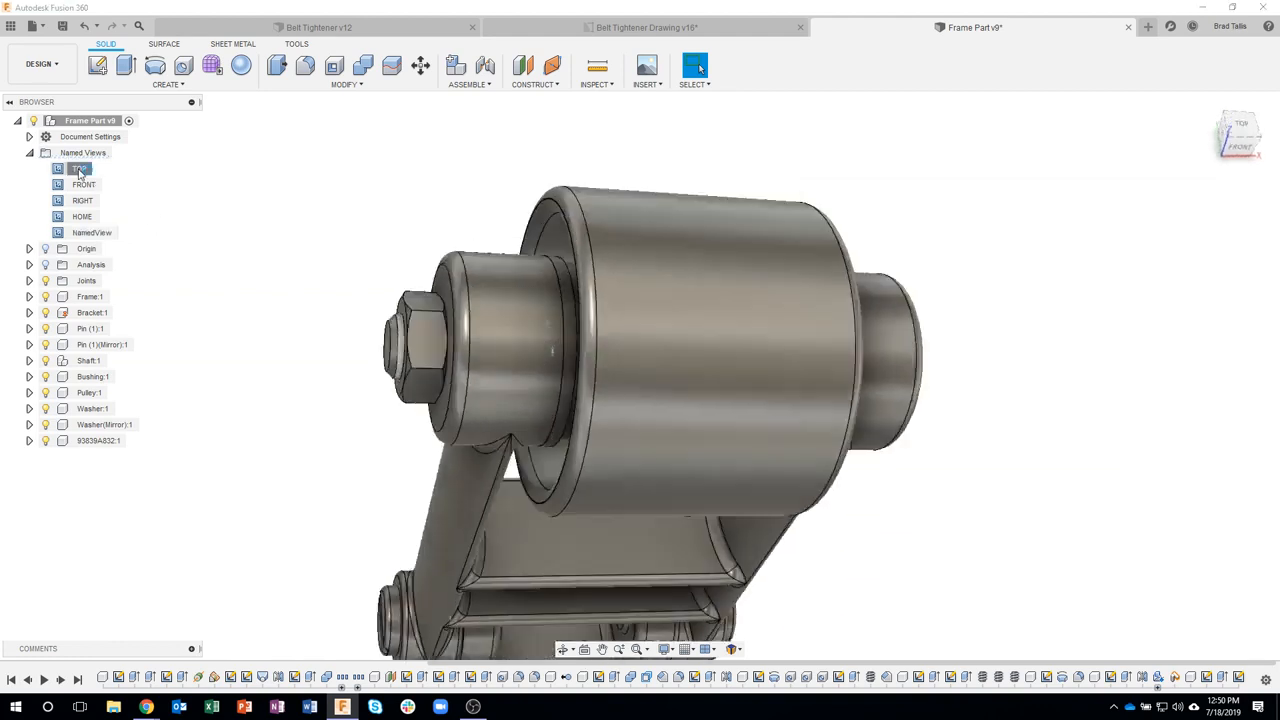
{"action": "left_click", "coordinate": [84, 185]}
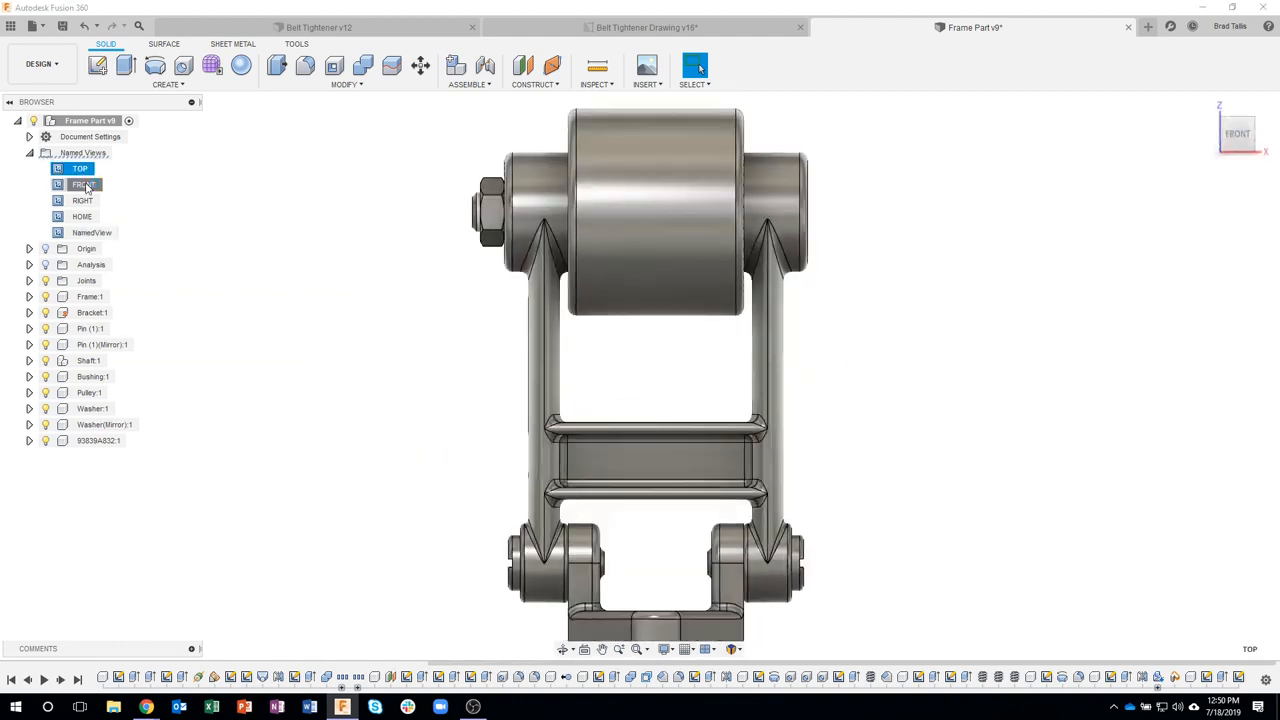
- Restore the new named view, rename it as a personal iso view and save the design with the description "User Saved"
{"action": "left_click", "coordinate": [104, 234]}
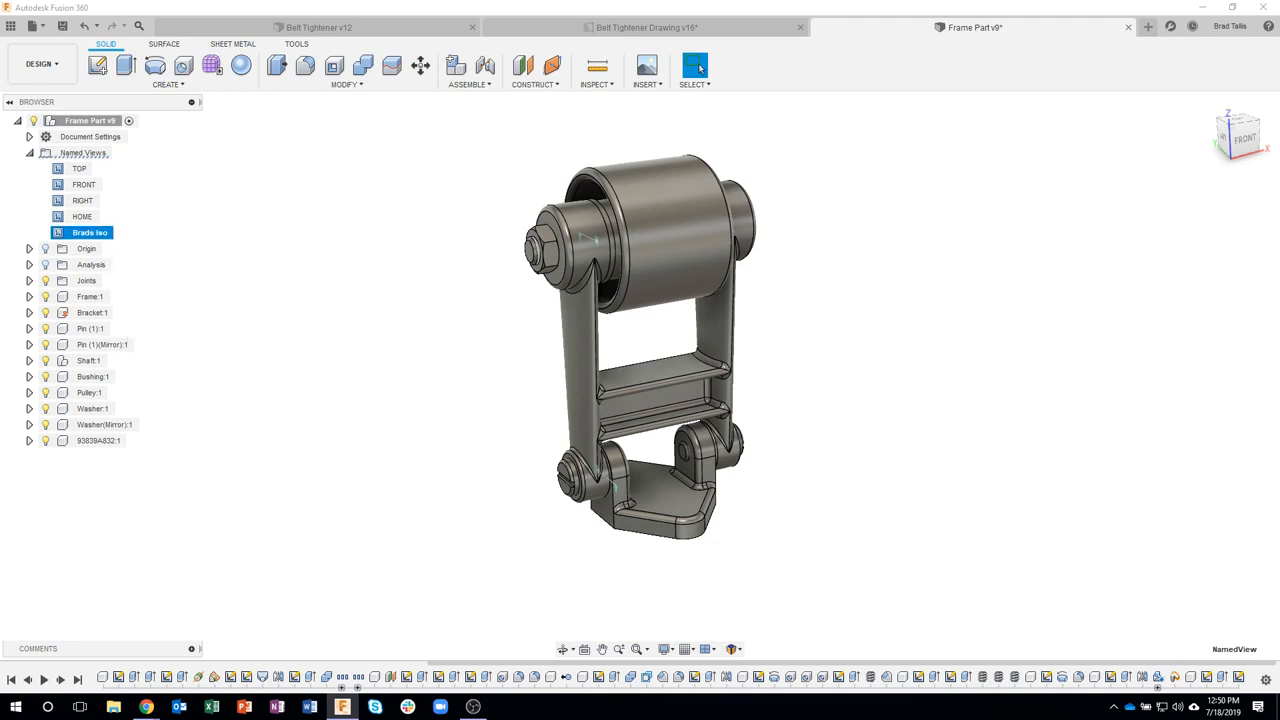
{"action": "left_click", "coordinate": [62, 27]}
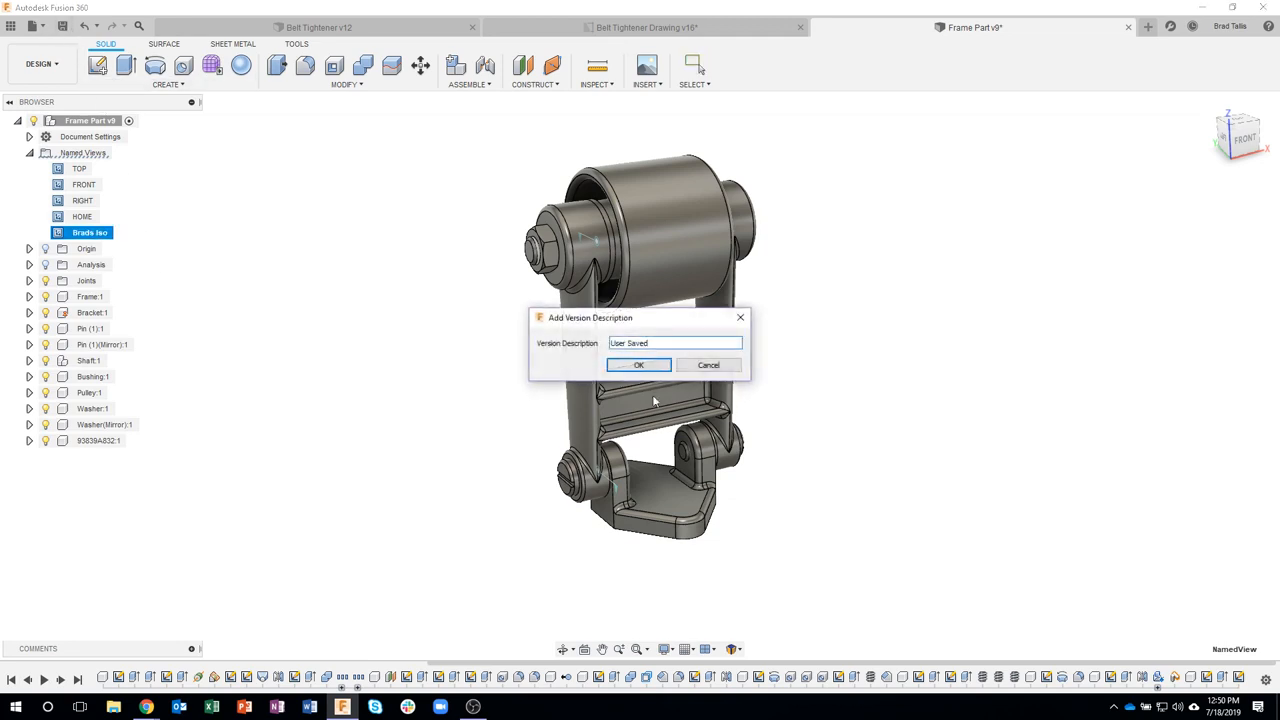
{"action": "left_click", "coordinate": [649, 366]}
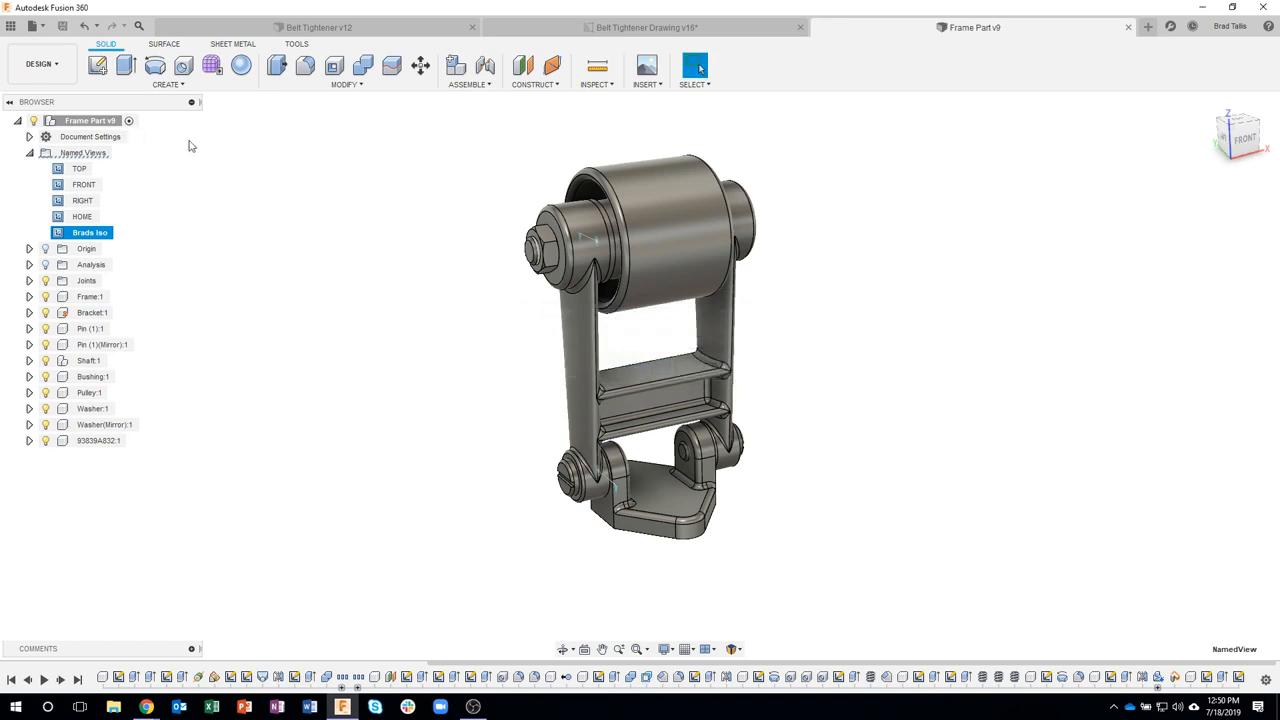
- Create a new drawing from the animation using Storyboard1, from scratch, with ASME standard, inch units and a D (34in x 22in) sheet
{"action": "left_click", "coordinate": [40, 63]}
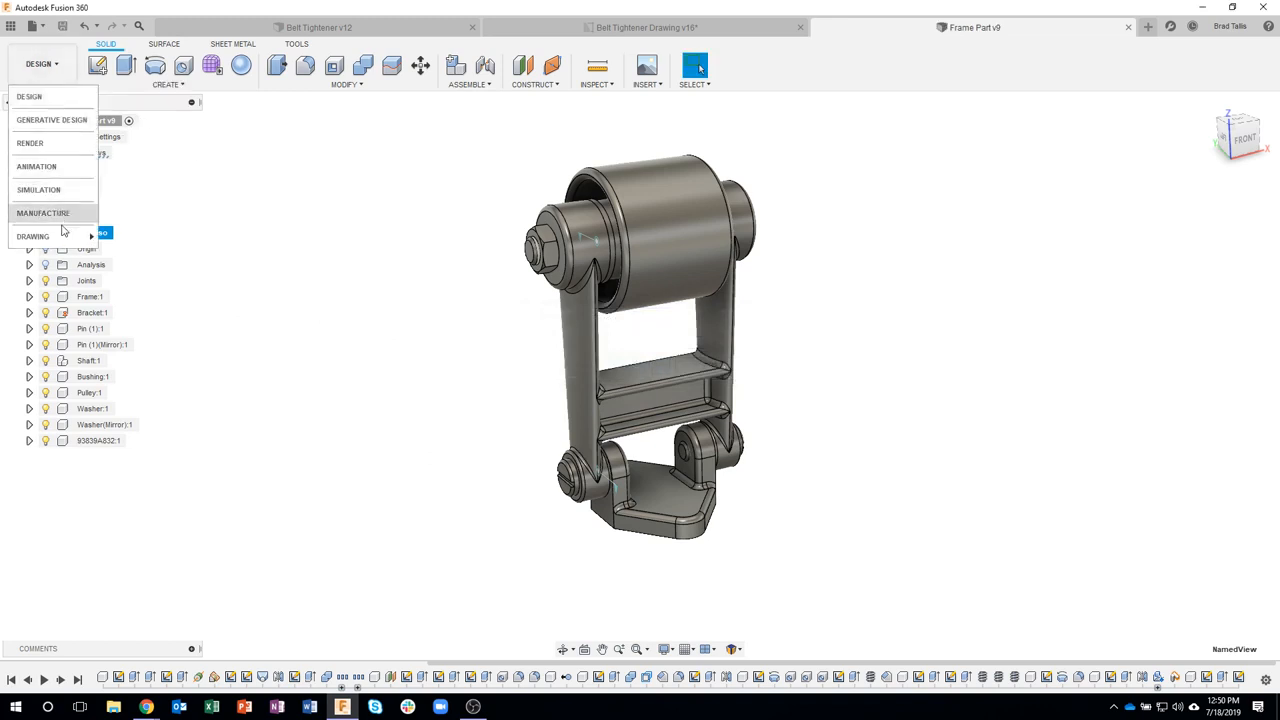
{"action": "mouse_move", "coordinate": [62, 243]}
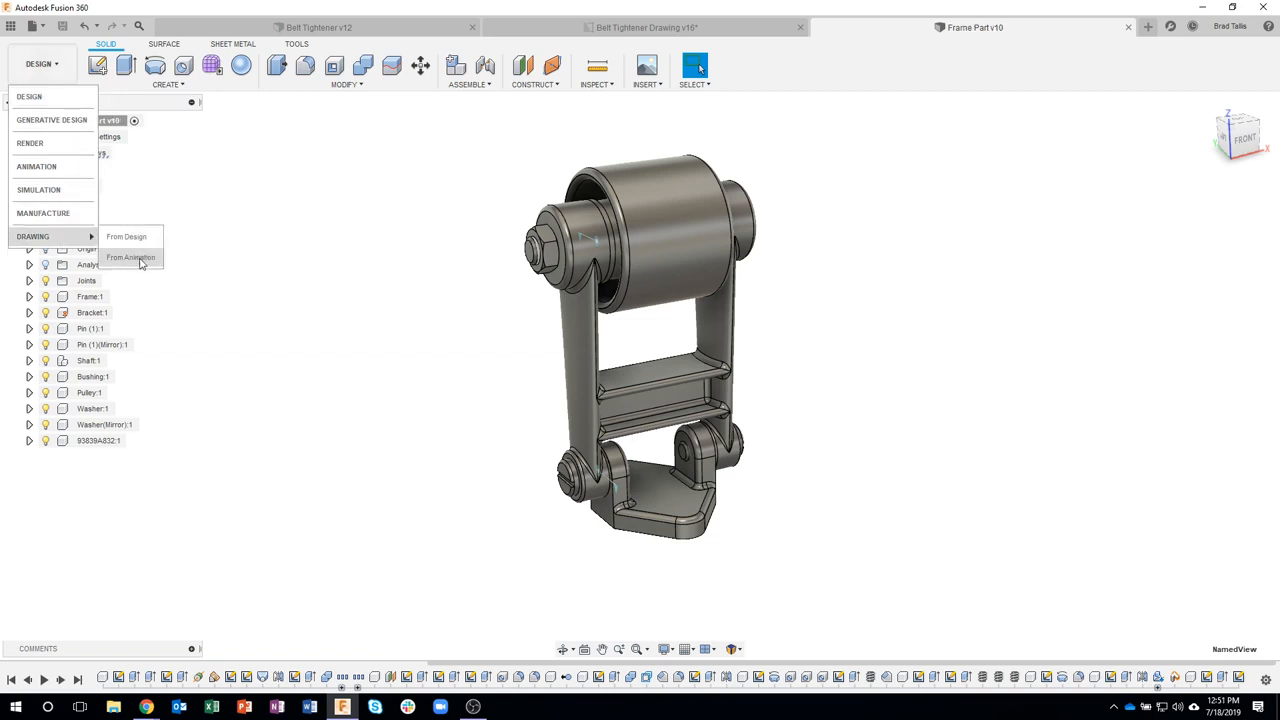
{"action": "left_click", "coordinate": [146, 261]}
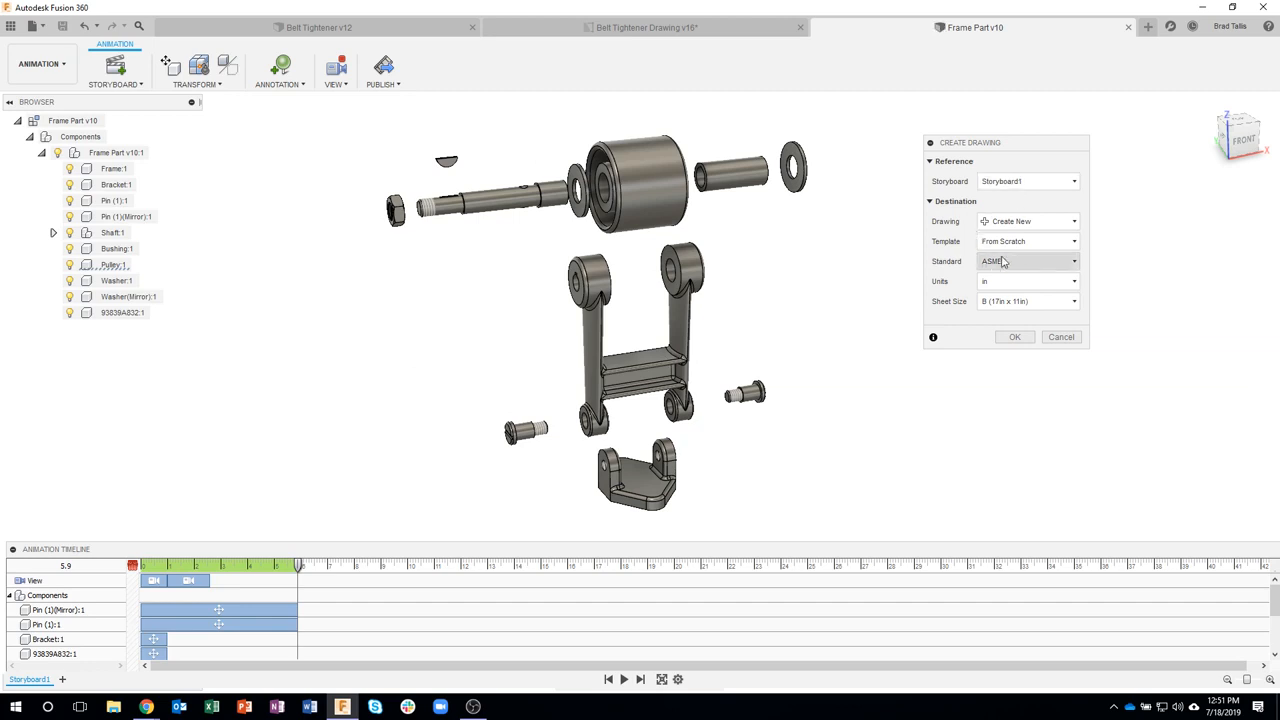
{"action": "left_click", "coordinate": [1014, 302]}
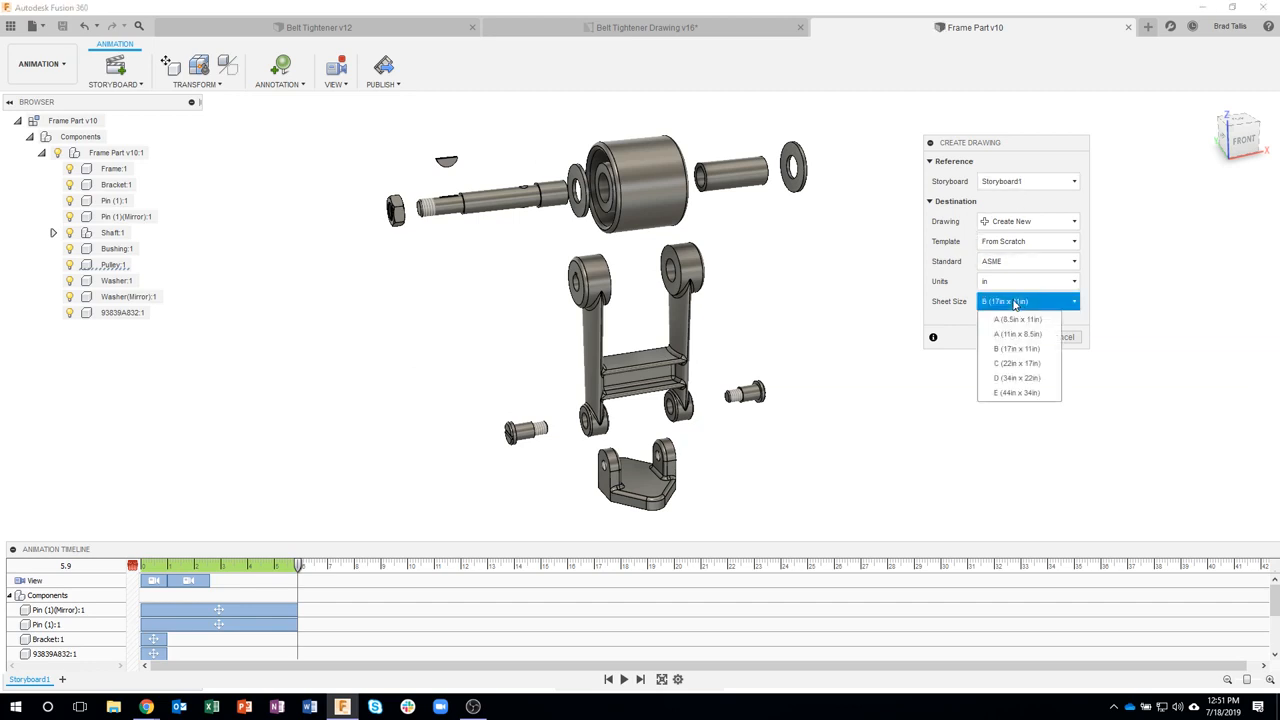
{"action": "left_click", "coordinate": [1017, 378]}
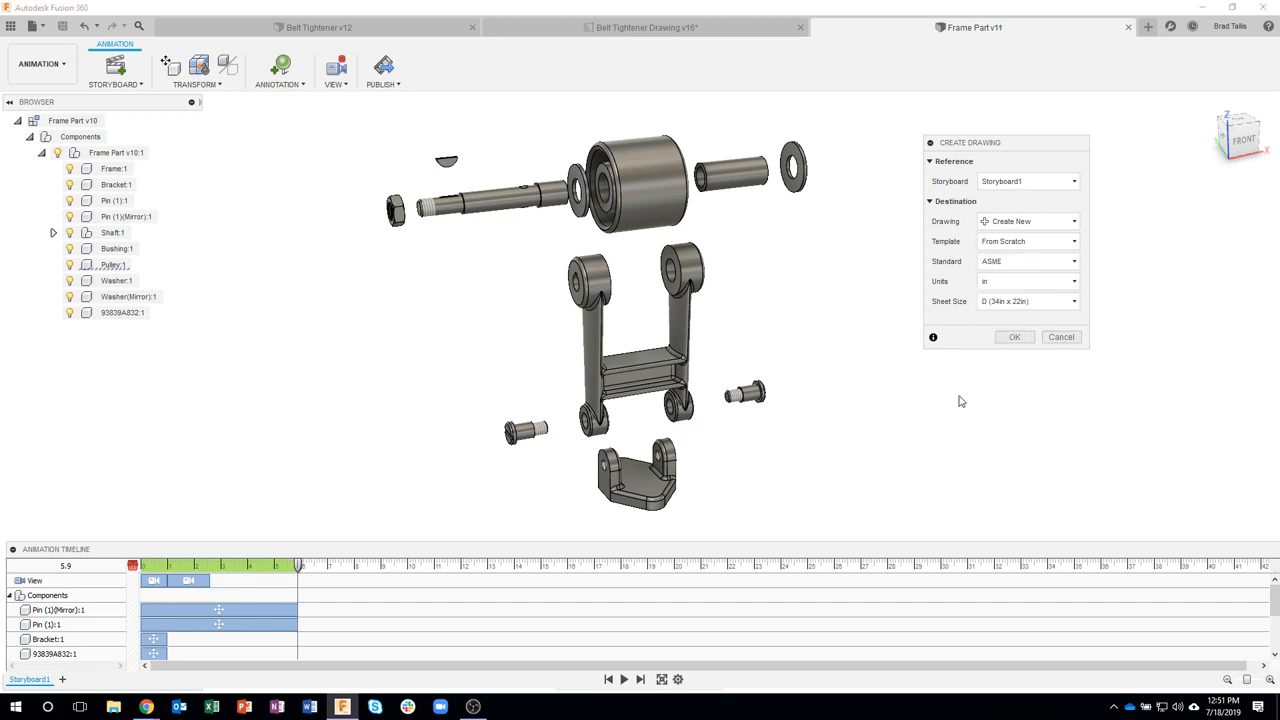
{"action": "left_click", "coordinate": [1015, 338]}
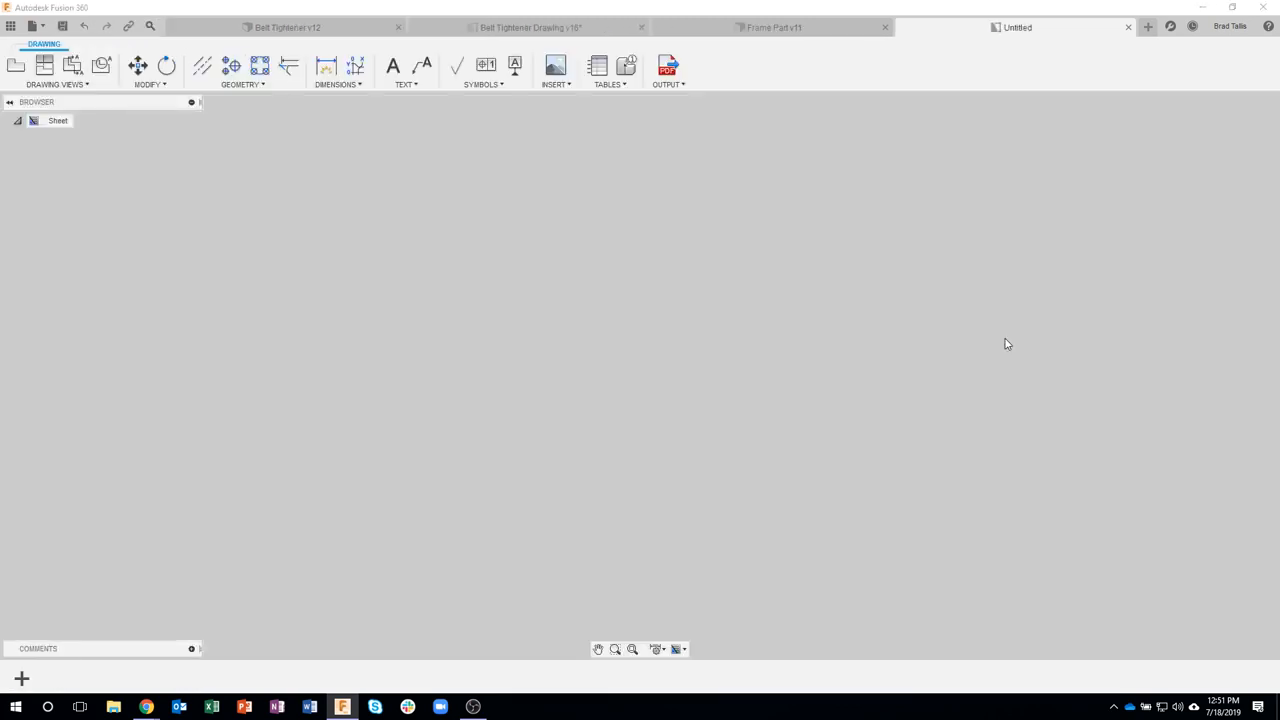
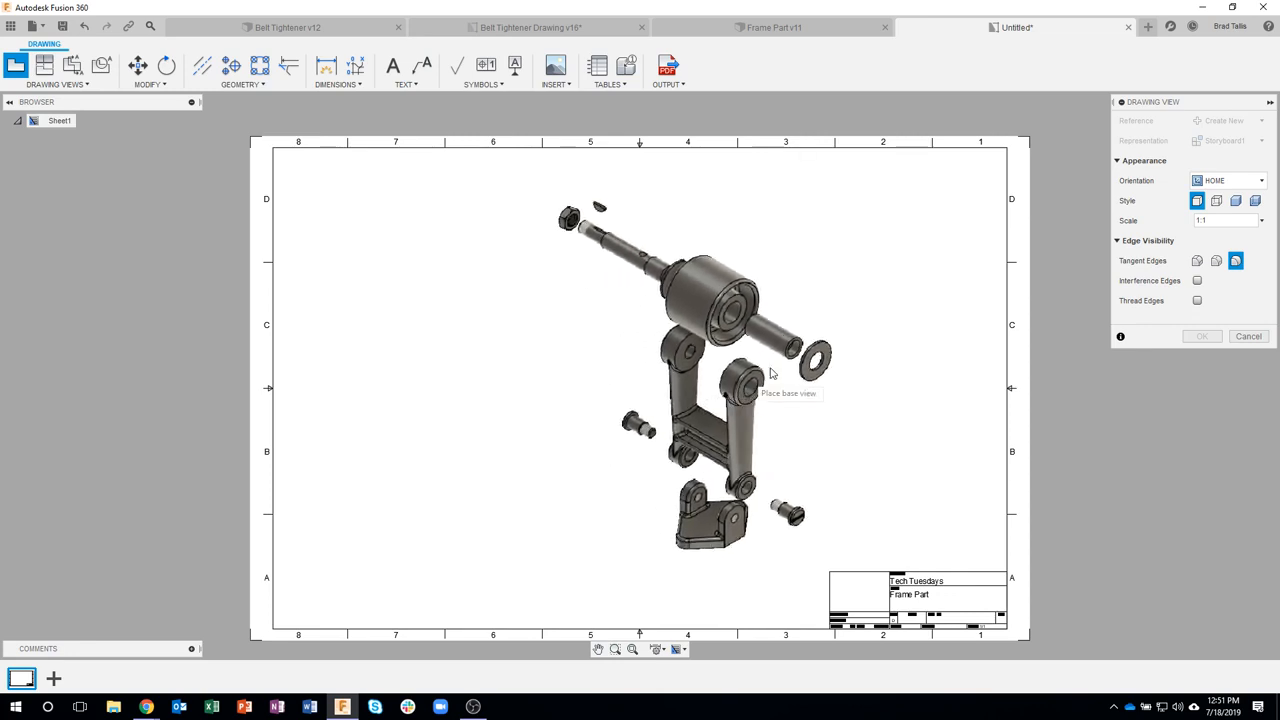
- Place the exploded base view on the sheet's left half in the custom iso orientation, shaded, at 1:1 with full-length tangent edges
{"action": "left_click", "coordinate": [1261, 181]}
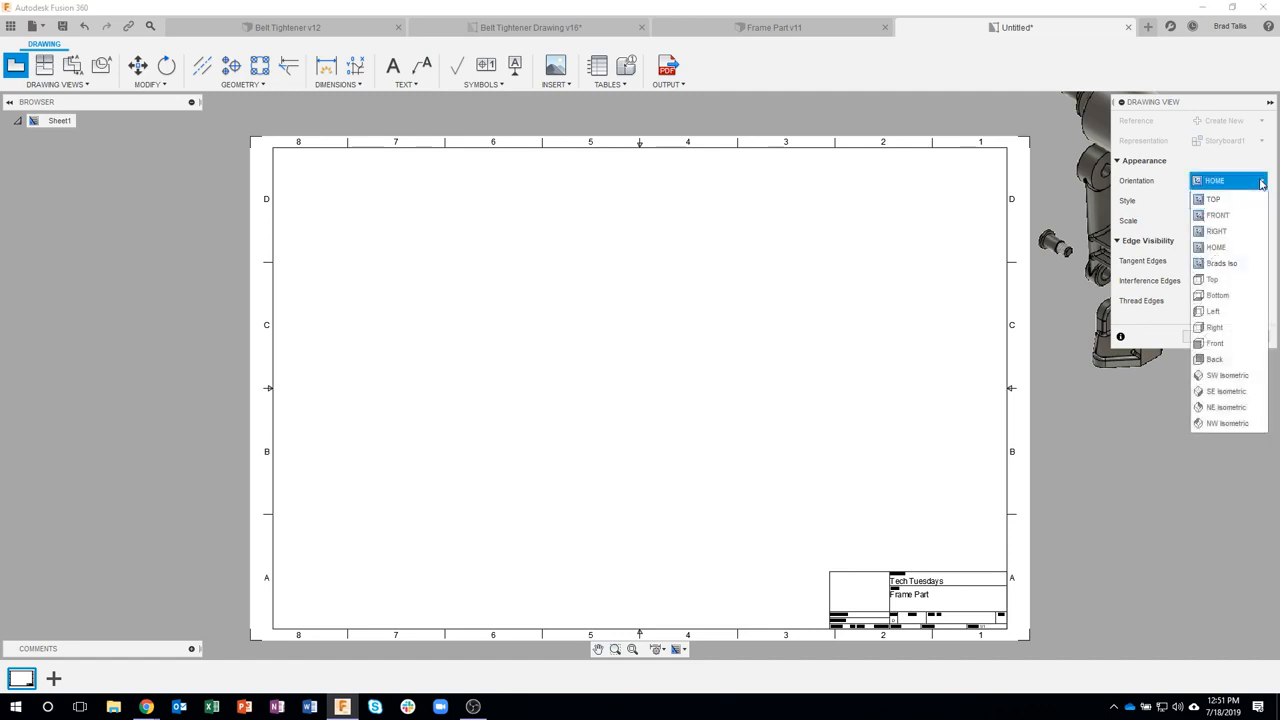
{"action": "left_click", "coordinate": [1236, 217]}
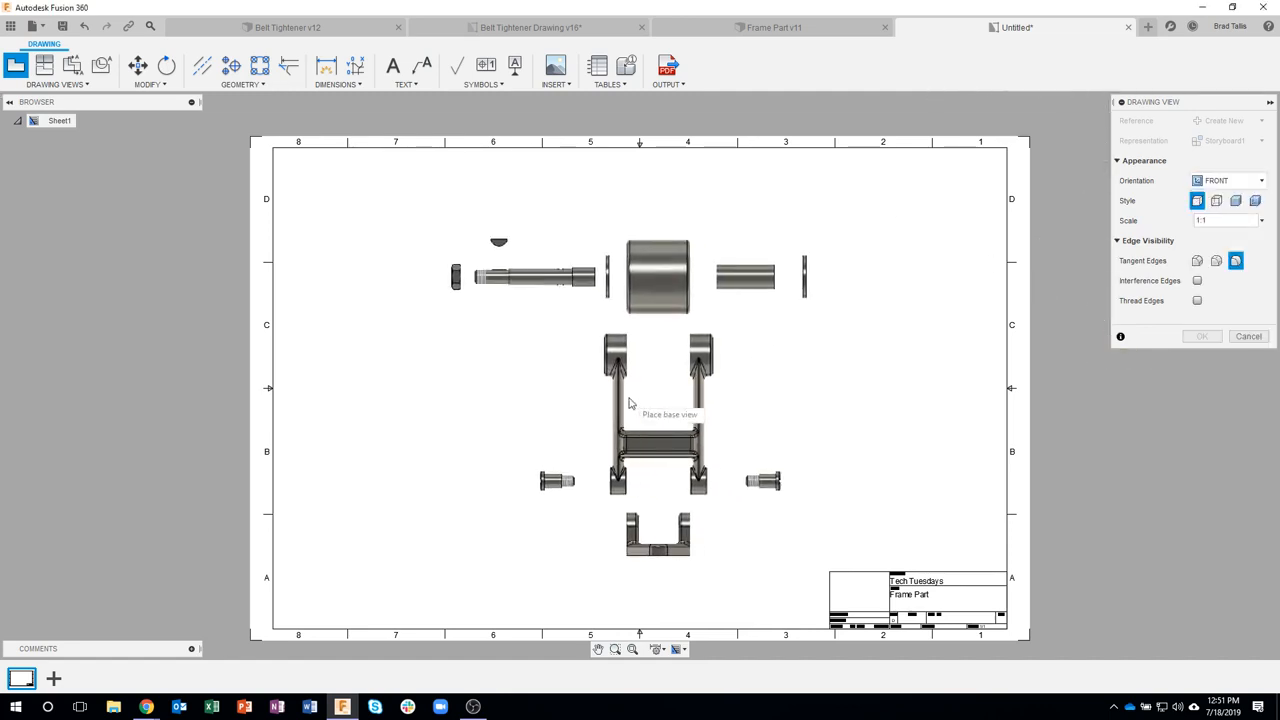
{"action": "left_click", "coordinate": [1261, 183]}
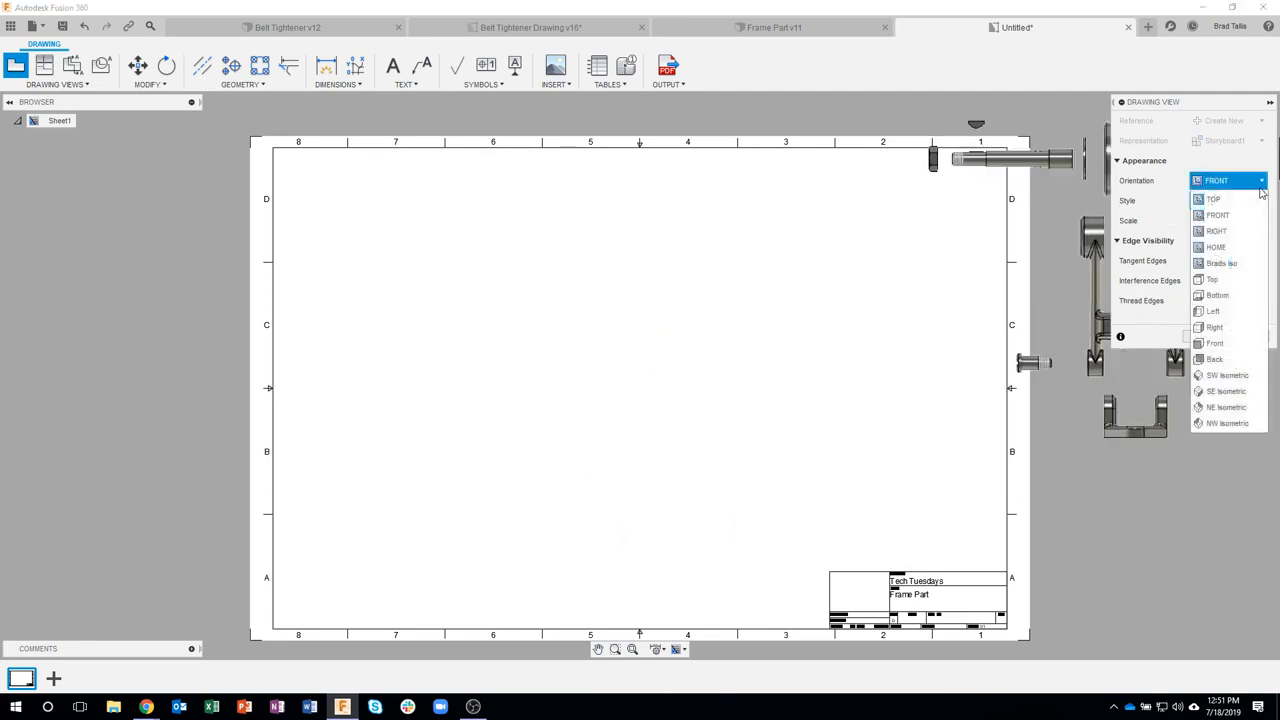
{"action": "left_click", "coordinate": [1230, 265]}
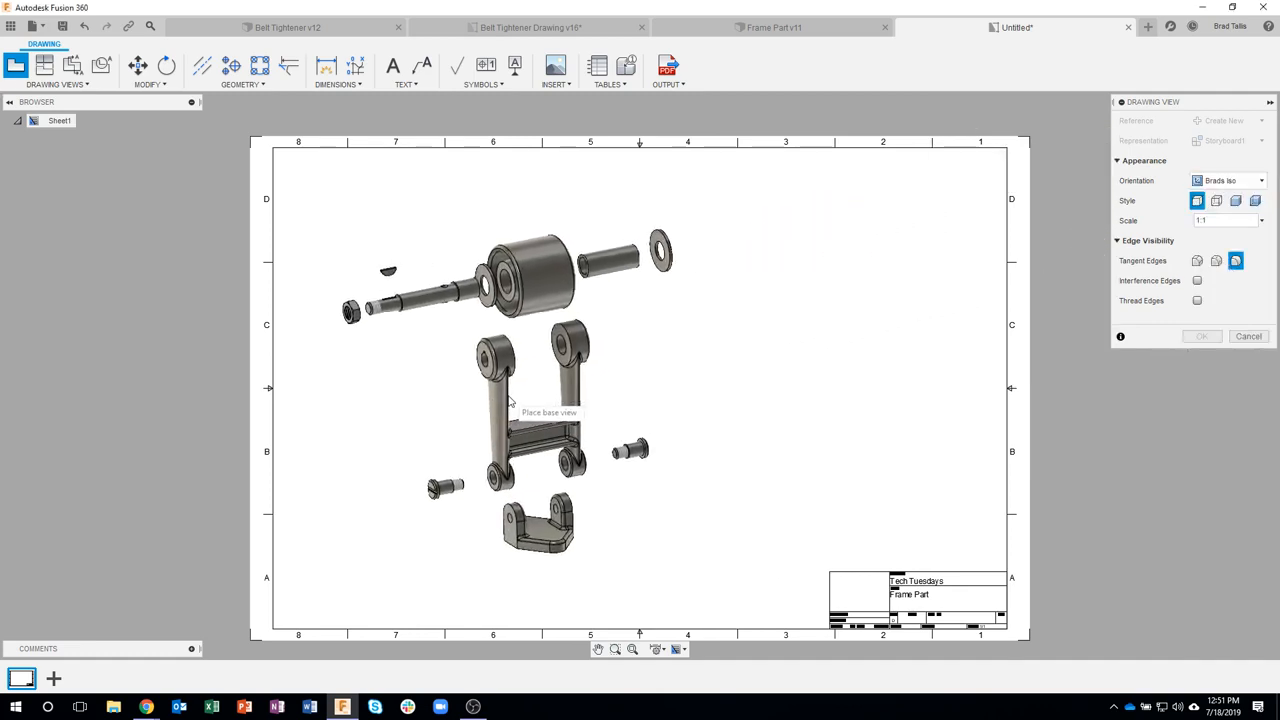
{"action": "left_click", "coordinate": [501, 401]}
{"action": "left_click", "coordinate": [1237, 202]}
{"action": "left_click", "coordinate": [1197, 261]}
{"action": "left_click", "coordinate": [1202, 336]}
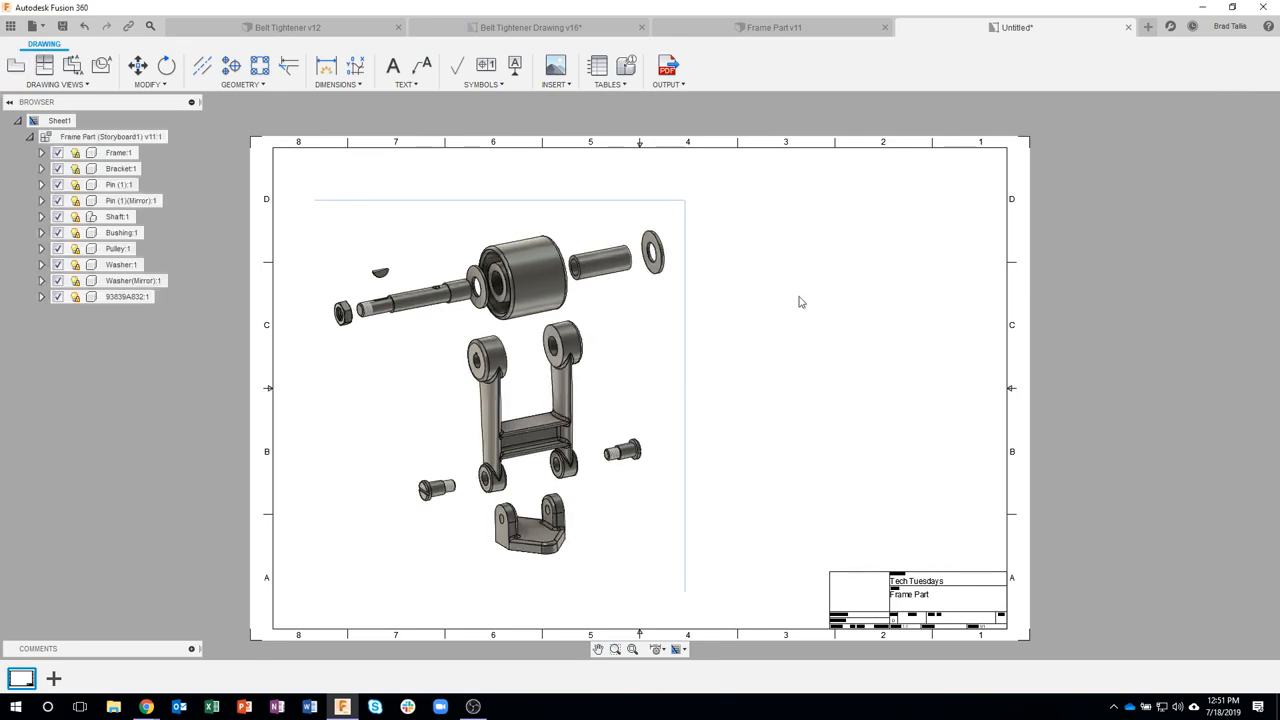
- Add a base view of the assembled model beside the exploded view, in the custom iso orientation at 1:1 scale
{"action": "mouse_move", "coordinate": [851, 429]}
{"action": "middle_mouse_down"}
{"action": "mouse_move", "coordinate": [931, 383]}
{"action": "mouse_move", "coordinate": [863, 423]}
{"action": "middle_mouse_up"}
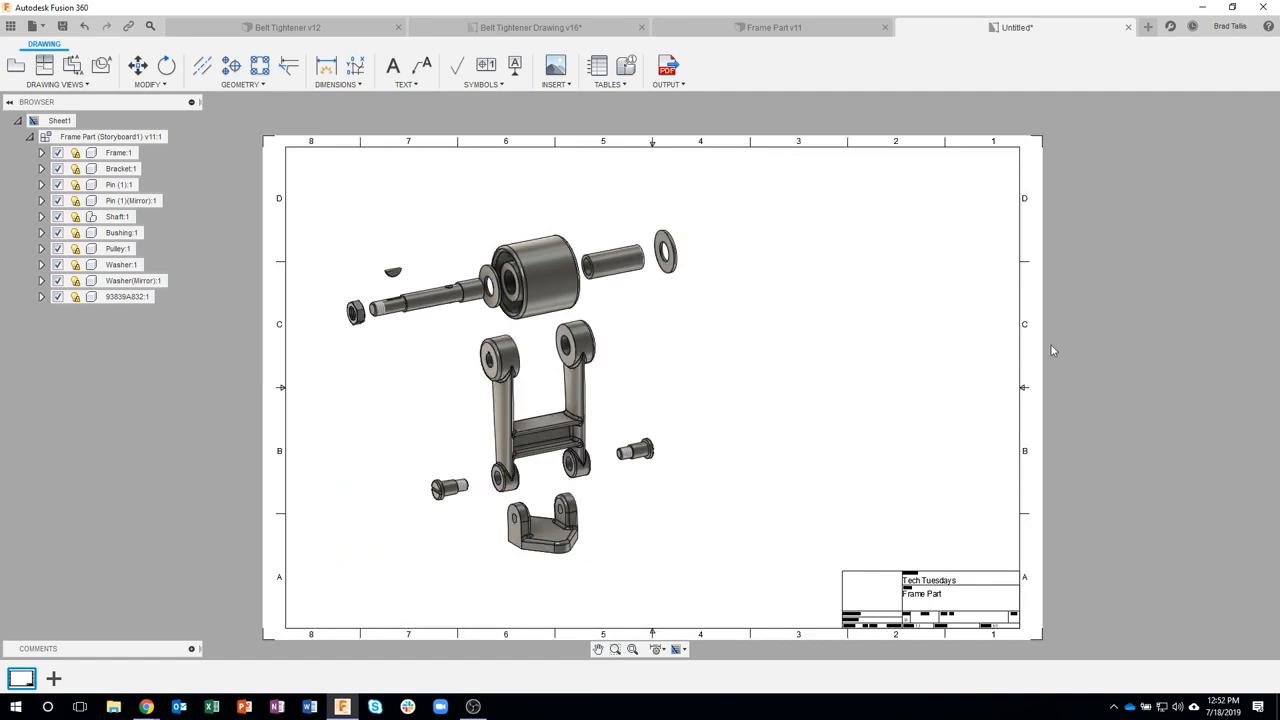
{"action": "left_click", "coordinate": [15, 68]}
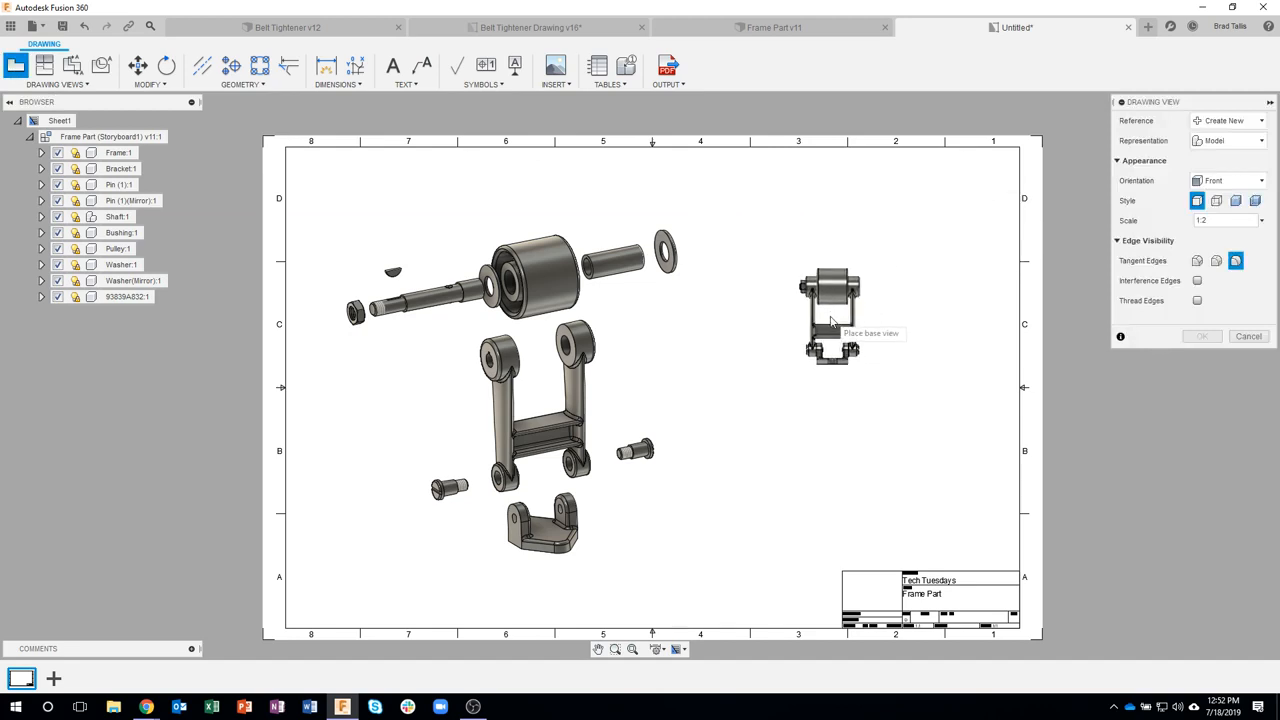
{"action": "left_click", "coordinate": [1255, 189]}
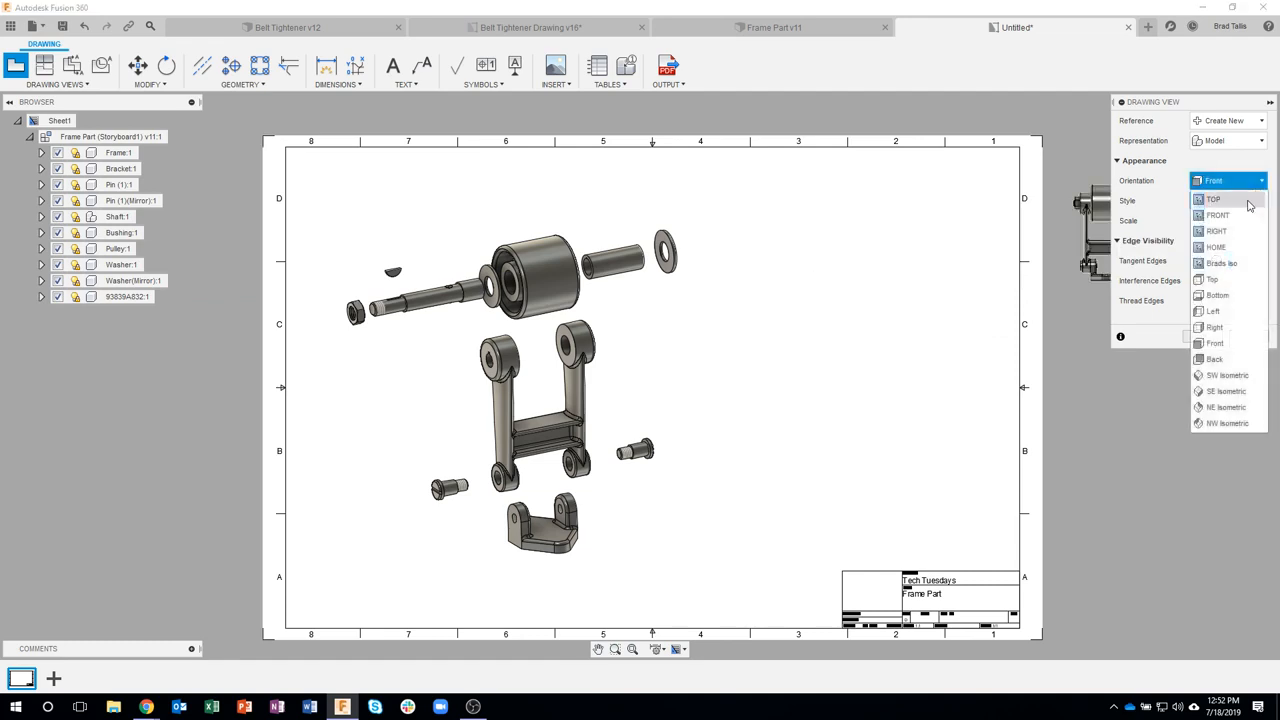
{"action": "left_click", "coordinate": [1210, 265]}
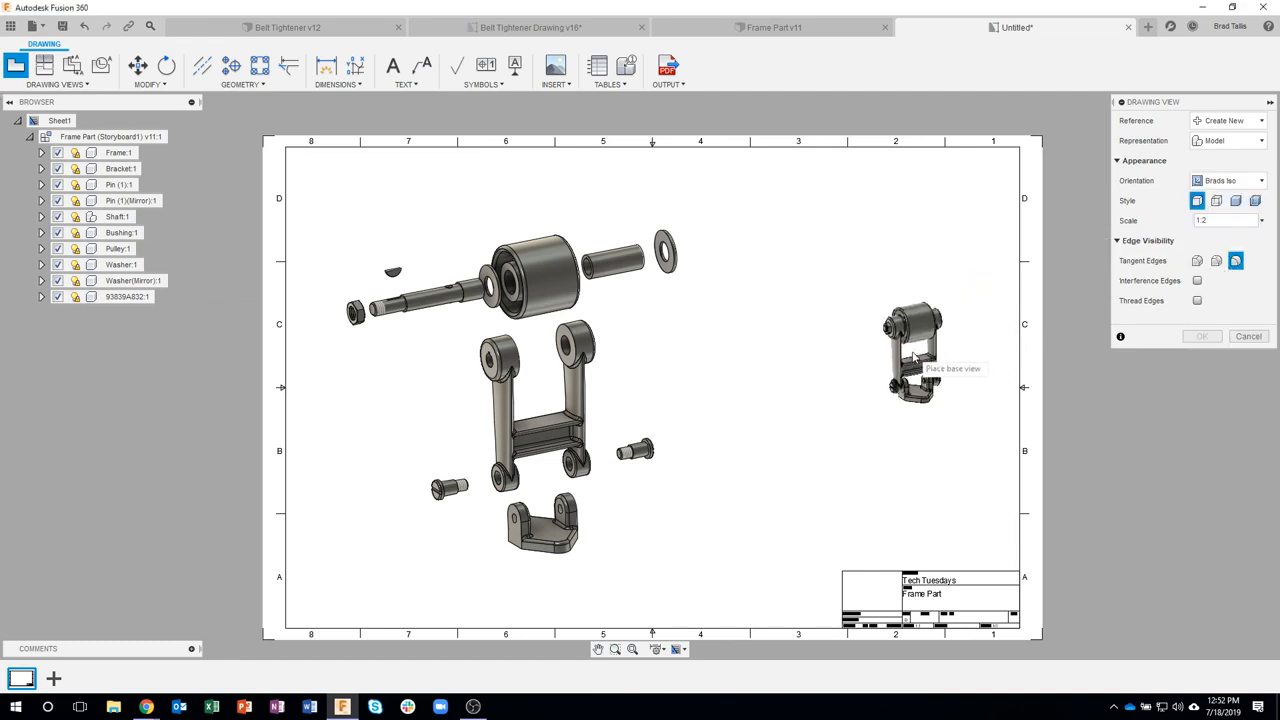
{"action": "left_click", "coordinate": [1262, 221]}
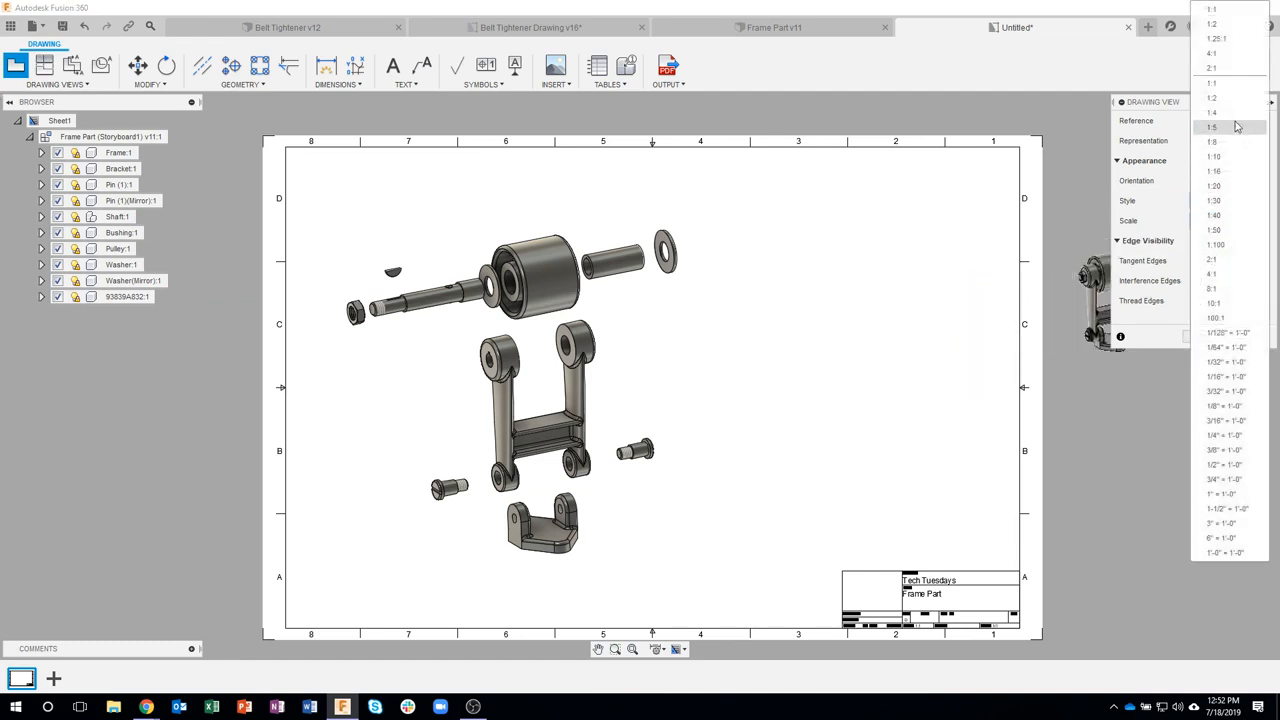
{"action": "left_click", "coordinate": [1212, 83]}
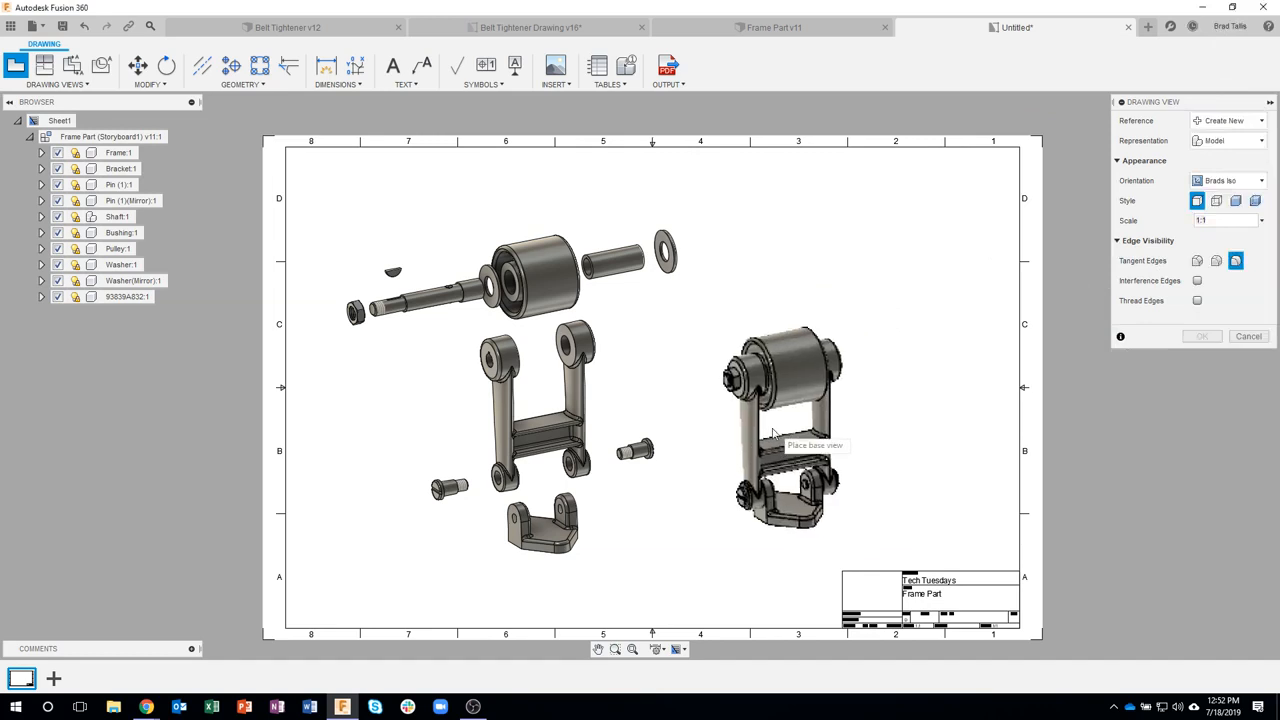
{"action": "left_click", "coordinate": [849, 396]}
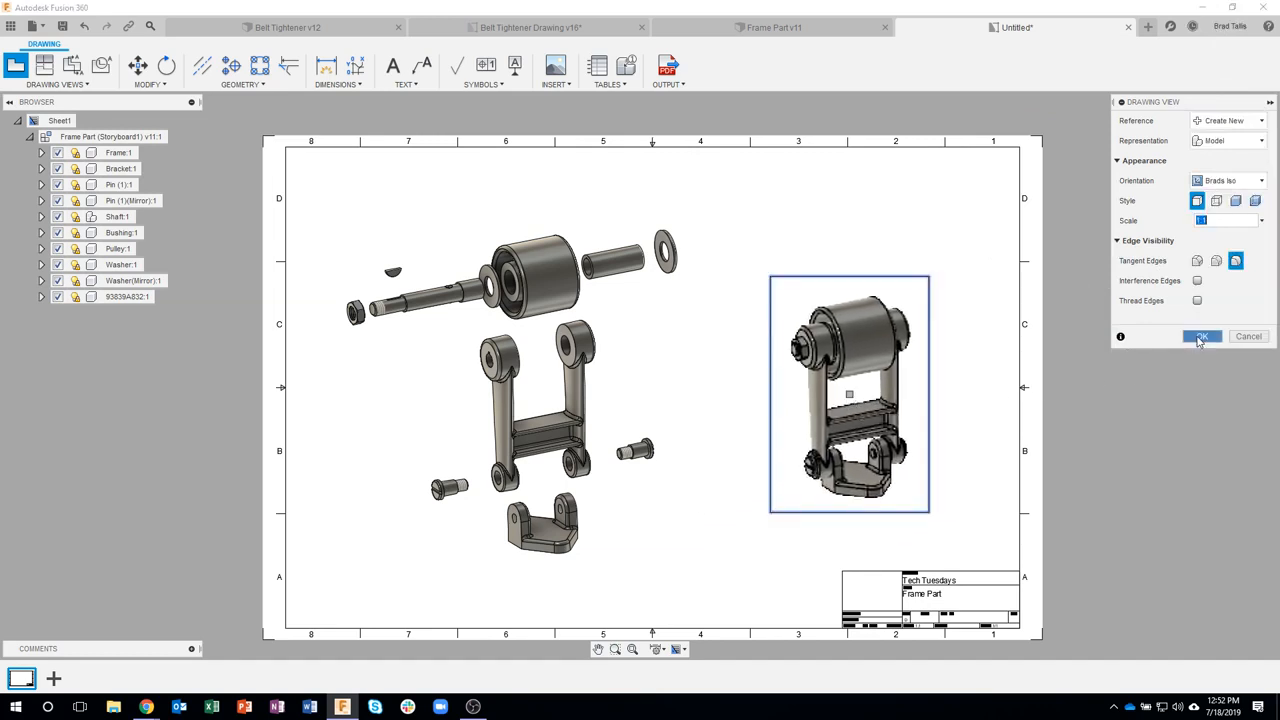
{"action": "left_click", "coordinate": [1201, 337]}
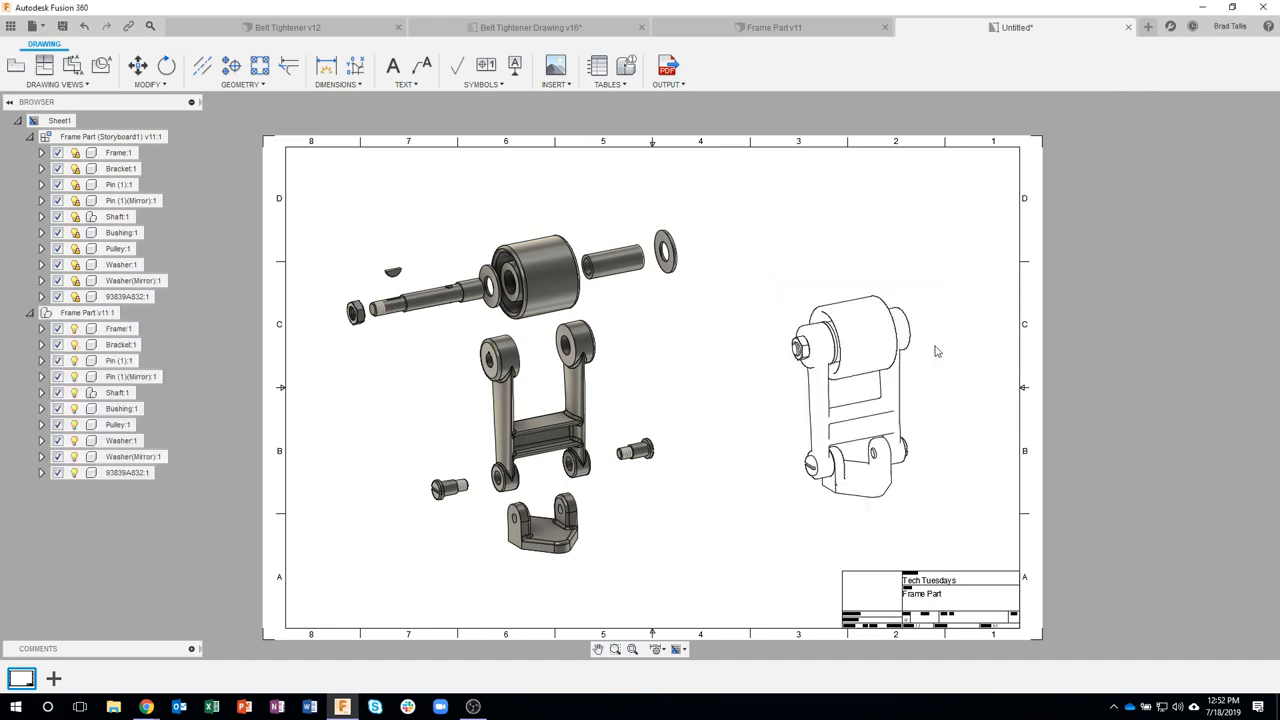
- Change the assembled view to shaded style with full-length tangent edges
{"action": "left_click", "coordinate": [886, 298]}
{"action": "right_click", "coordinate": [886, 298]}
{"action": "left_click", "coordinate": [924, 276]}
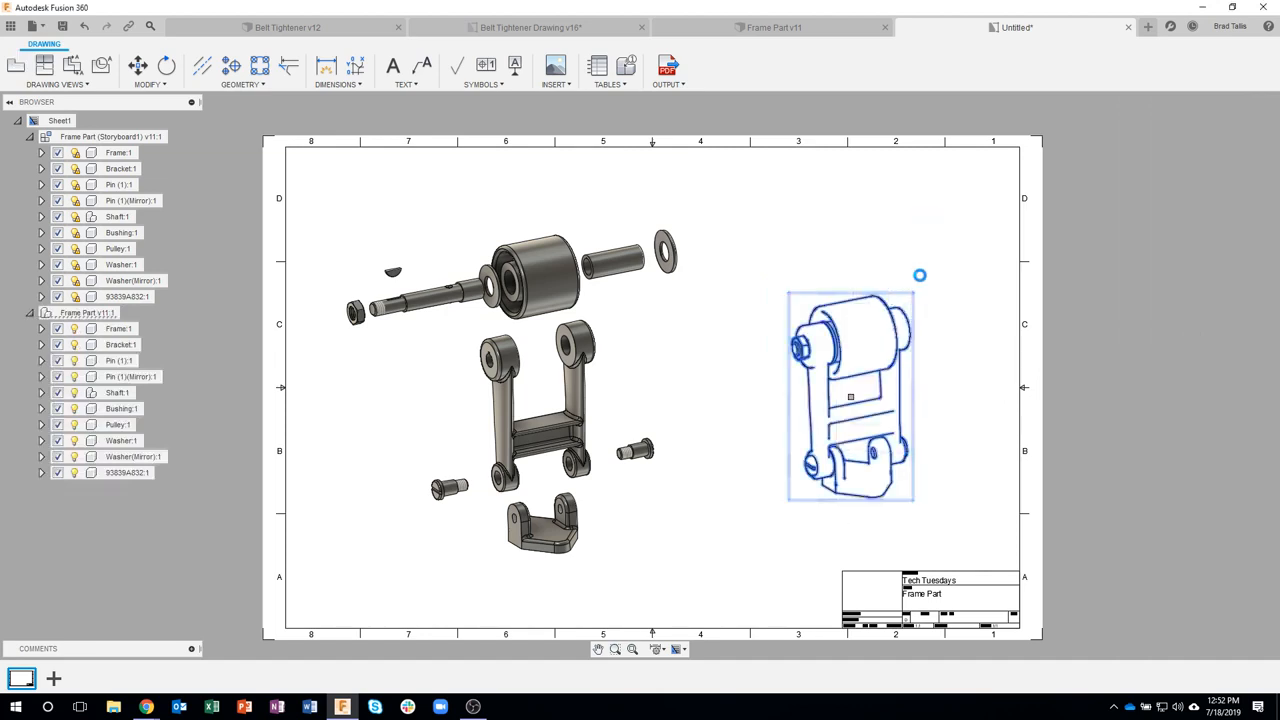
{"action": "left_click", "coordinate": [1237, 162]}
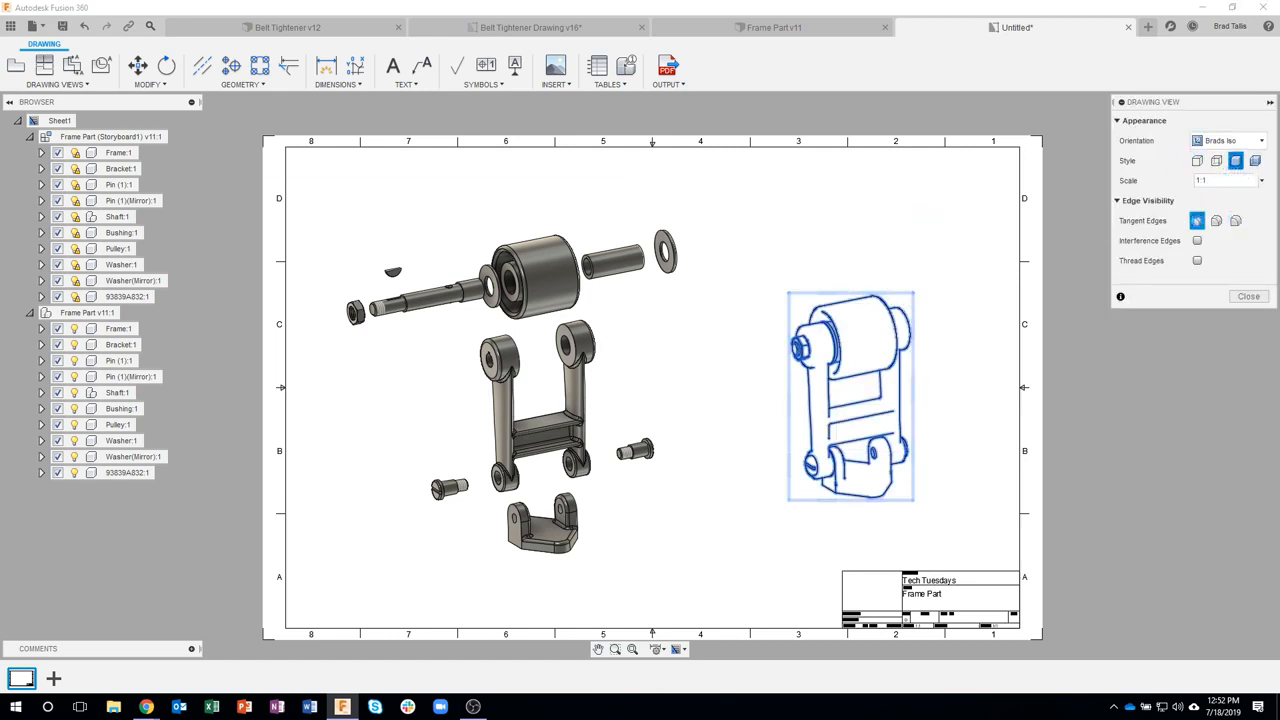
{"action": "left_click", "coordinate": [1197, 221]}
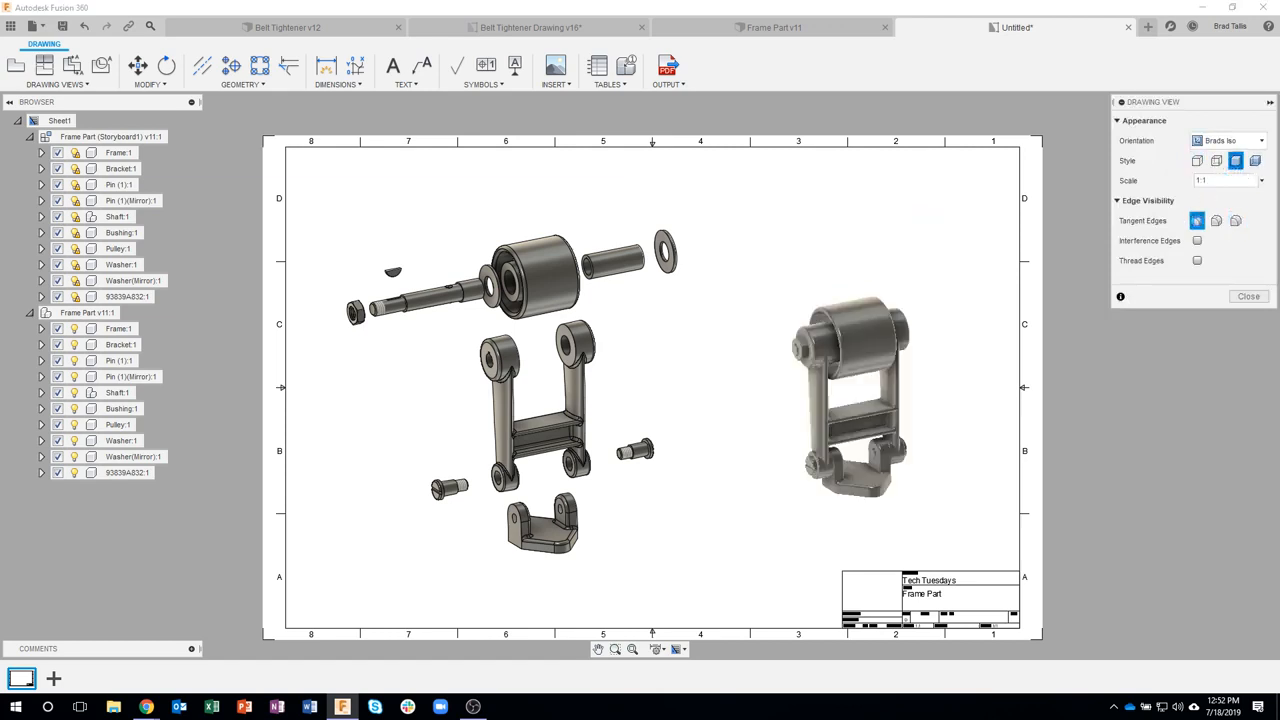
{"action": "left_click", "coordinate": [1245, 297]}
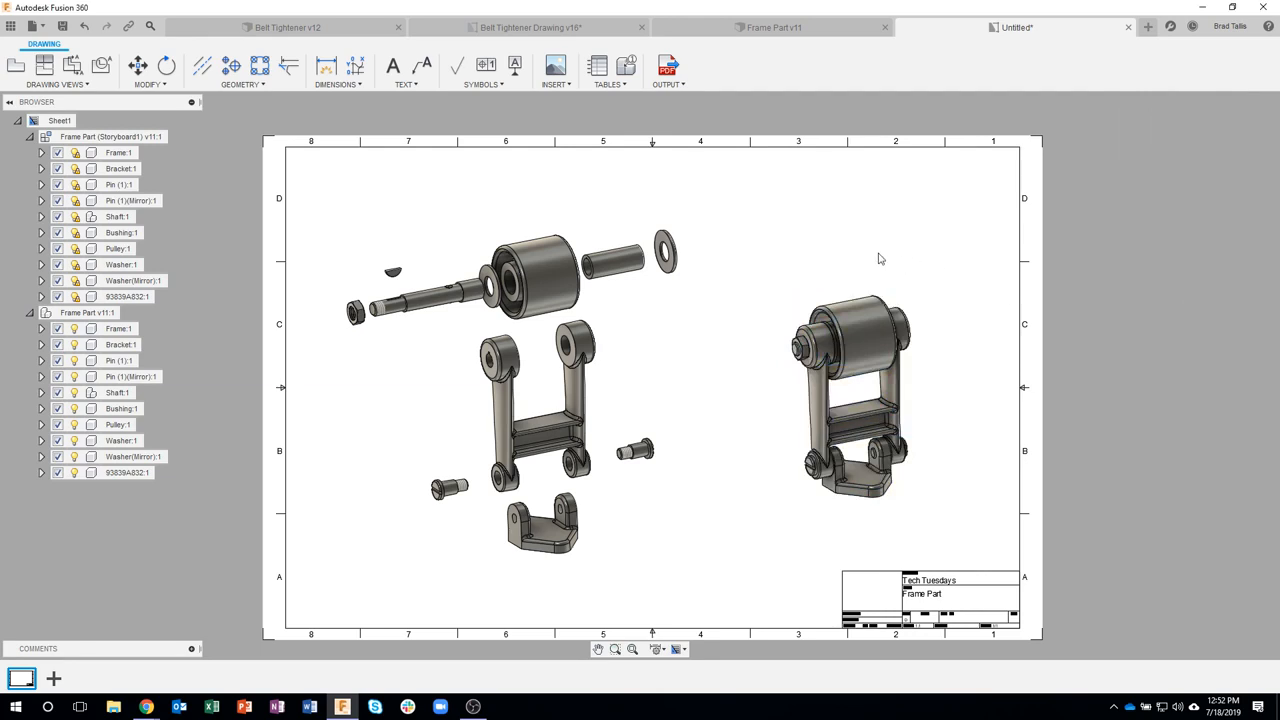
- Insert a parts list for the exploded view at the border's upper-left corner and move the exploded view down to clear the table
{"action": "left_click", "coordinate": [597, 66]}
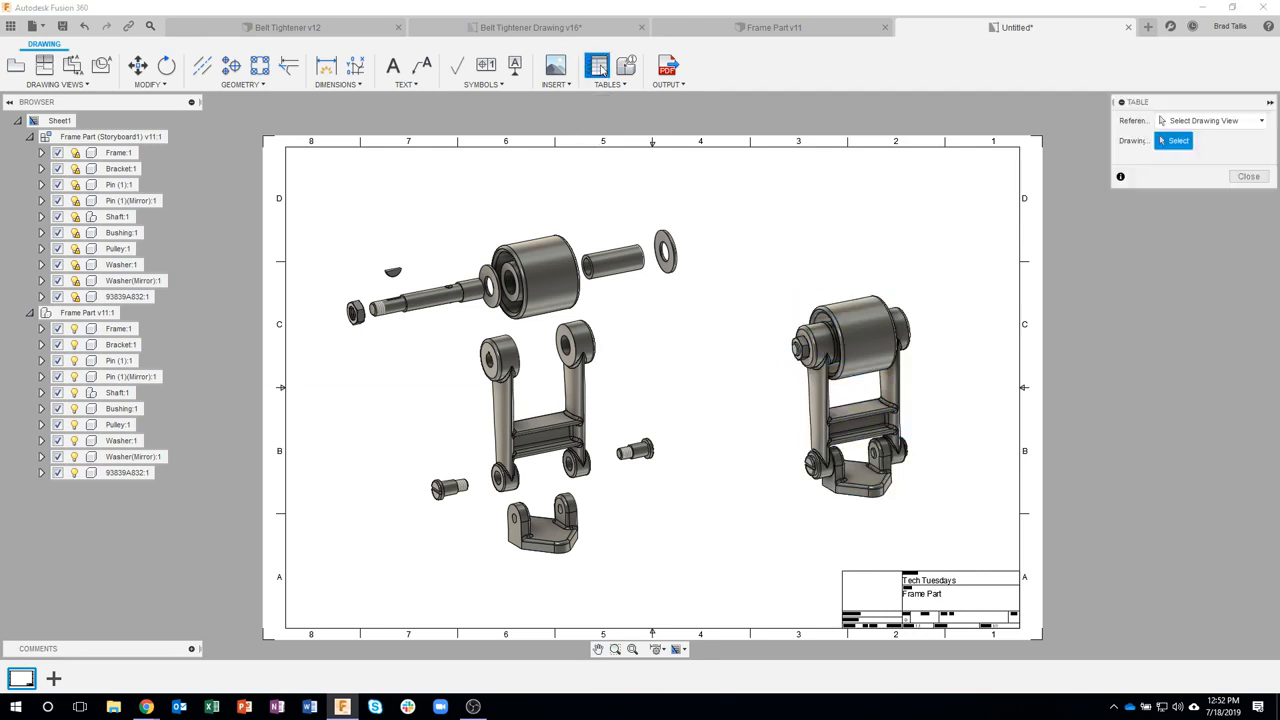
{"action": "left_click", "coordinate": [525, 265]}
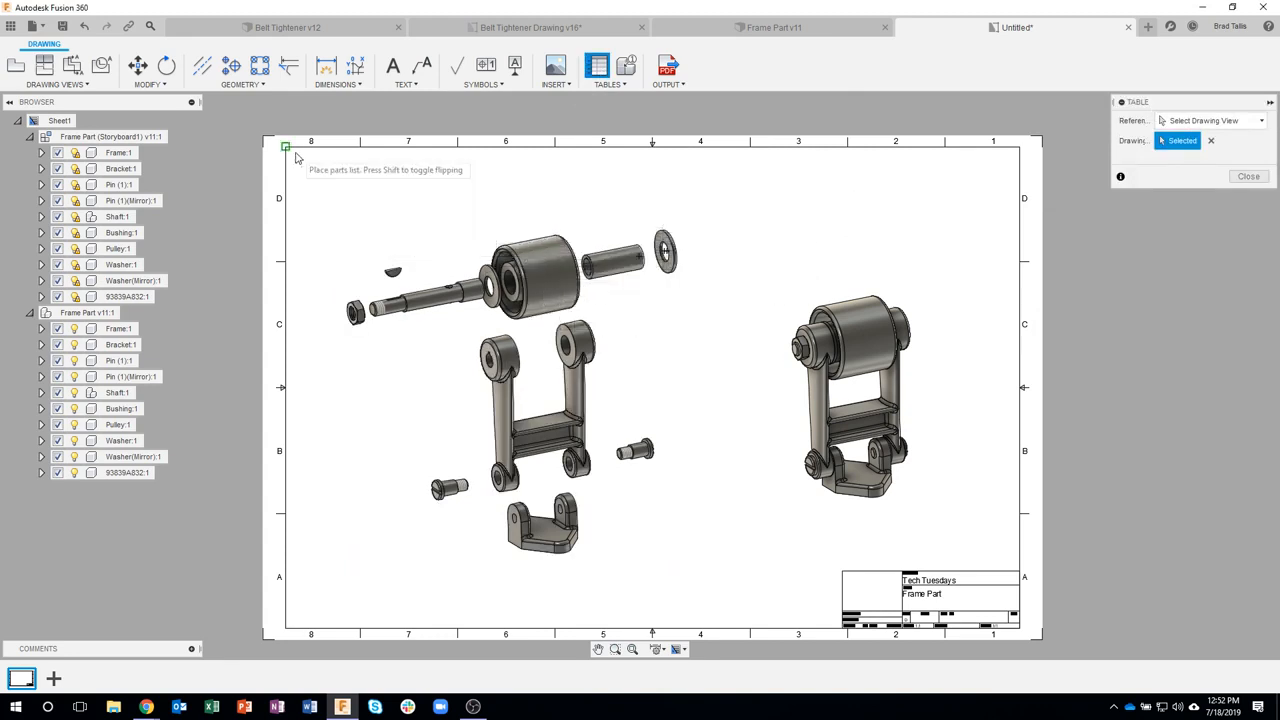
{"action": "left_click", "coordinate": [290, 149]}
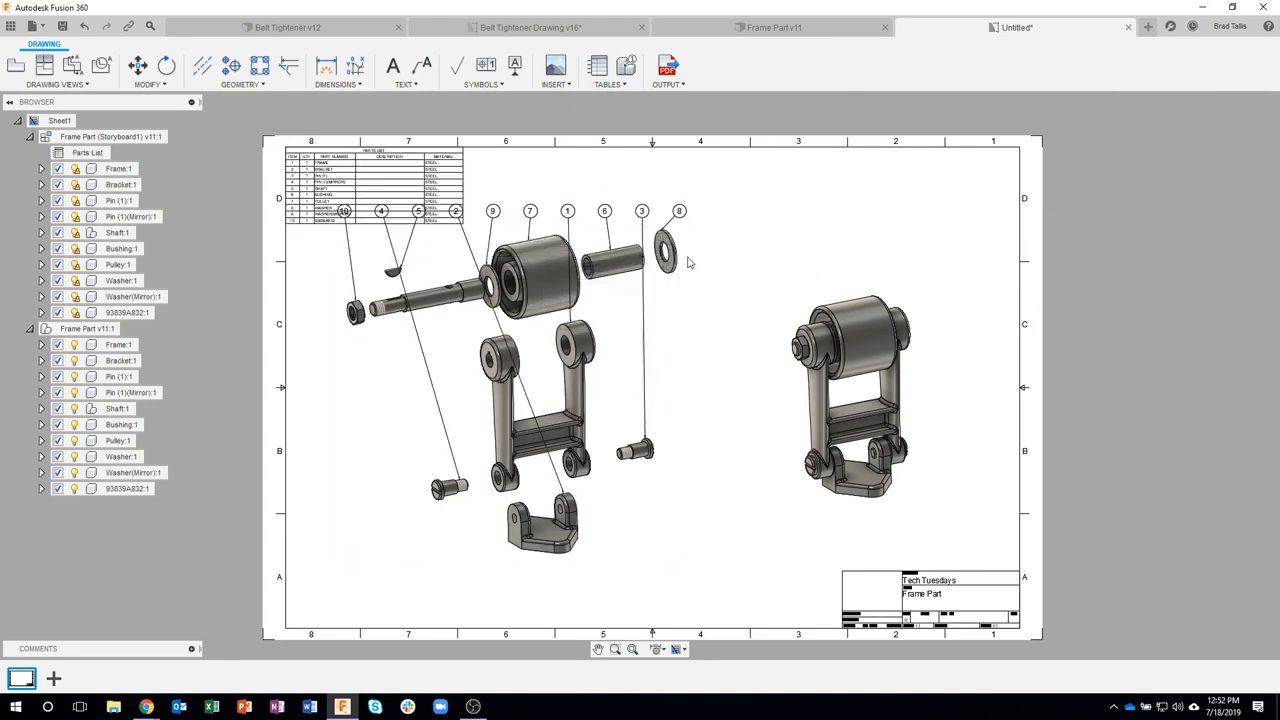
{"action": "middle_click_drag", "start_coordinate": [666, 292], "coordinate": [728, 301]}
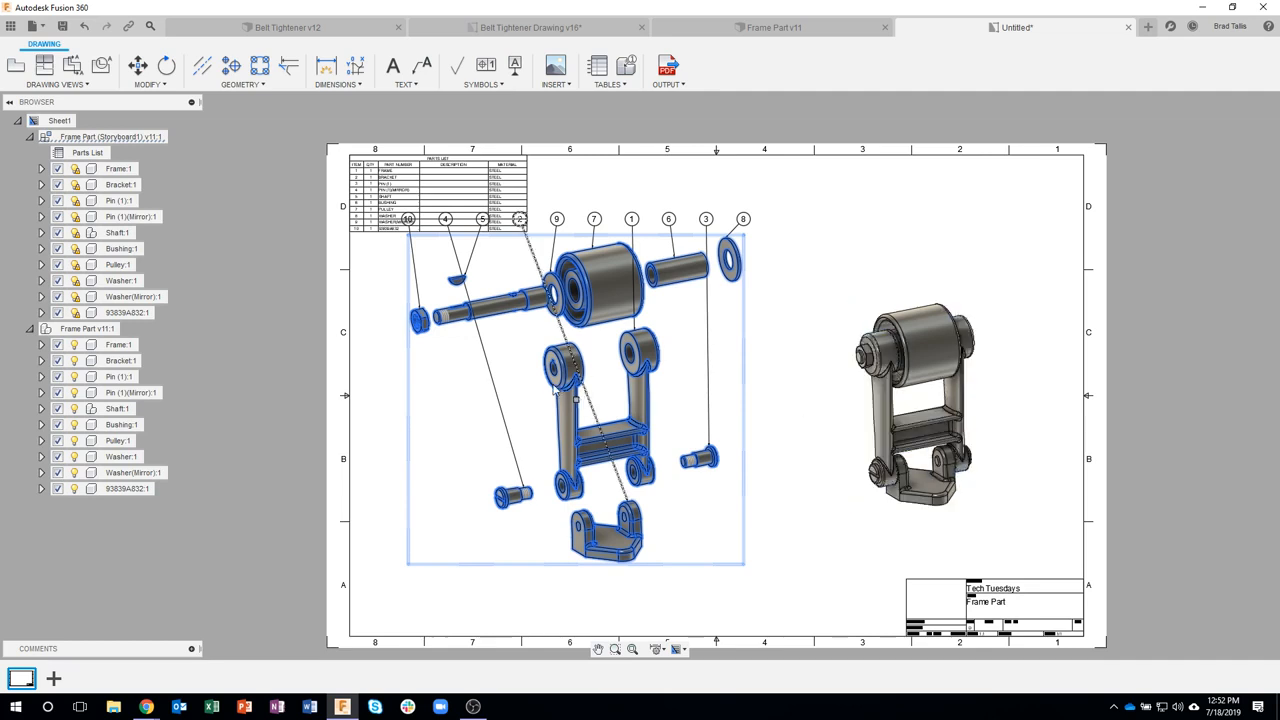
{"action": "left_click_drag", "start_coordinate": [575, 405], "coordinate": [573, 437]}
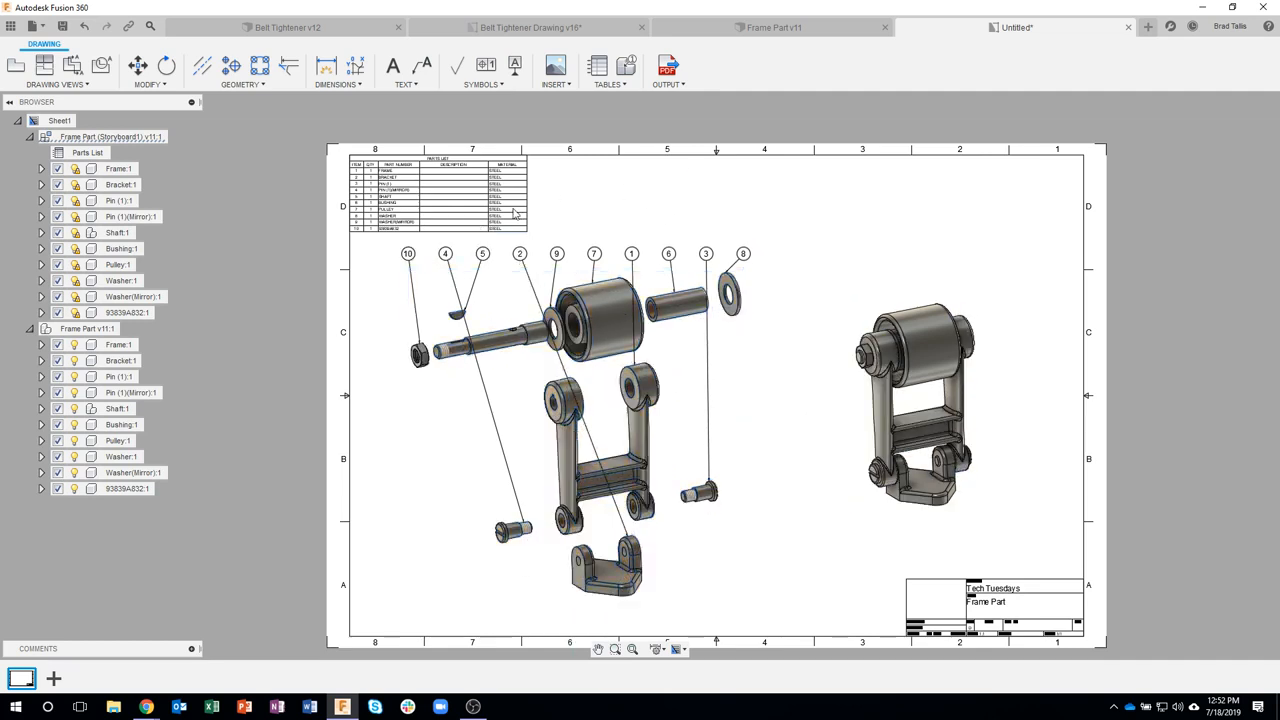
- Reattach balloon 5's leader to the half-round key and swap the positions of balloons 4 and 5 so their leaders do not cross
{"action": "scroll", "coordinate": [402, 248], "scroll_direction": "up", "scroll_amount": 2}
{"action": "scroll", "coordinate": [410, 250], "scroll_direction": "up", "scroll_amount": 2}
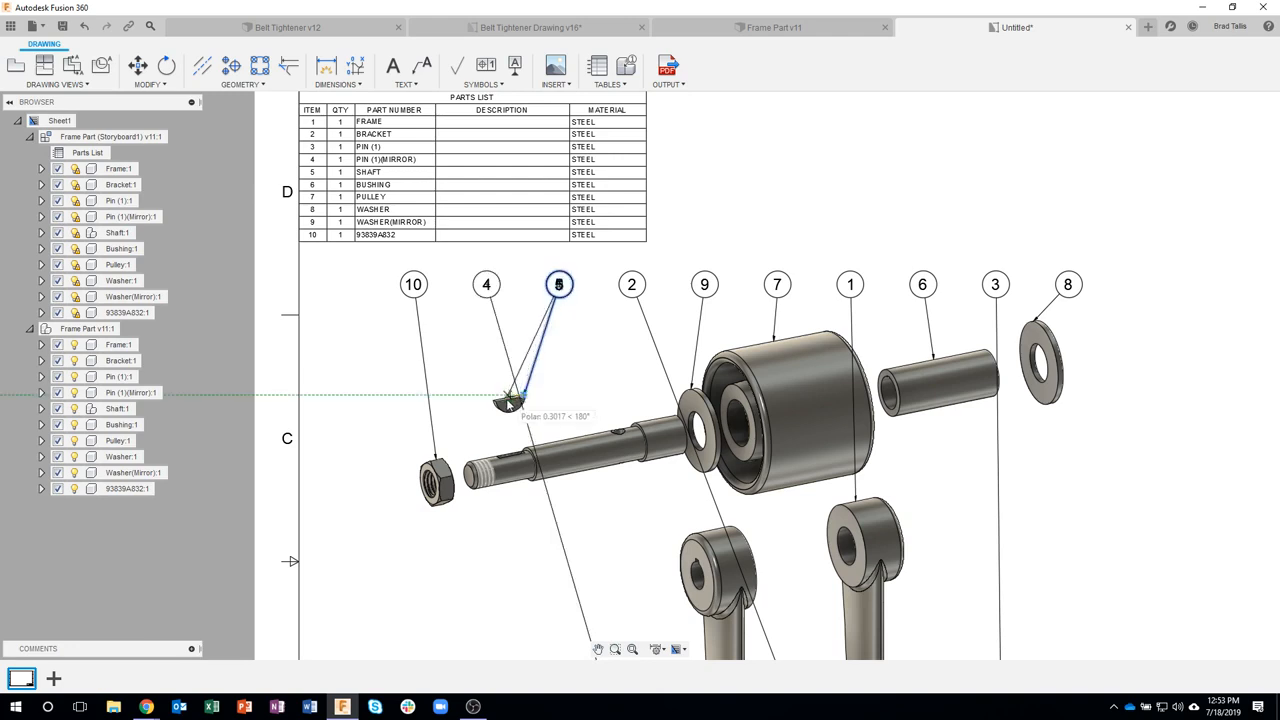
{"action": "left_click", "coordinate": [558, 285]}
{"action": "mouse_move", "coordinate": [486, 290]}
{"action": "left_mouse_down"}
{"action": "mouse_move", "coordinate": [590, 298]}
{"action": "mouse_move", "coordinate": [492, 285]}
{"action": "left_mouse_up"}
{"action": "left_click", "coordinate": [560, 287]}
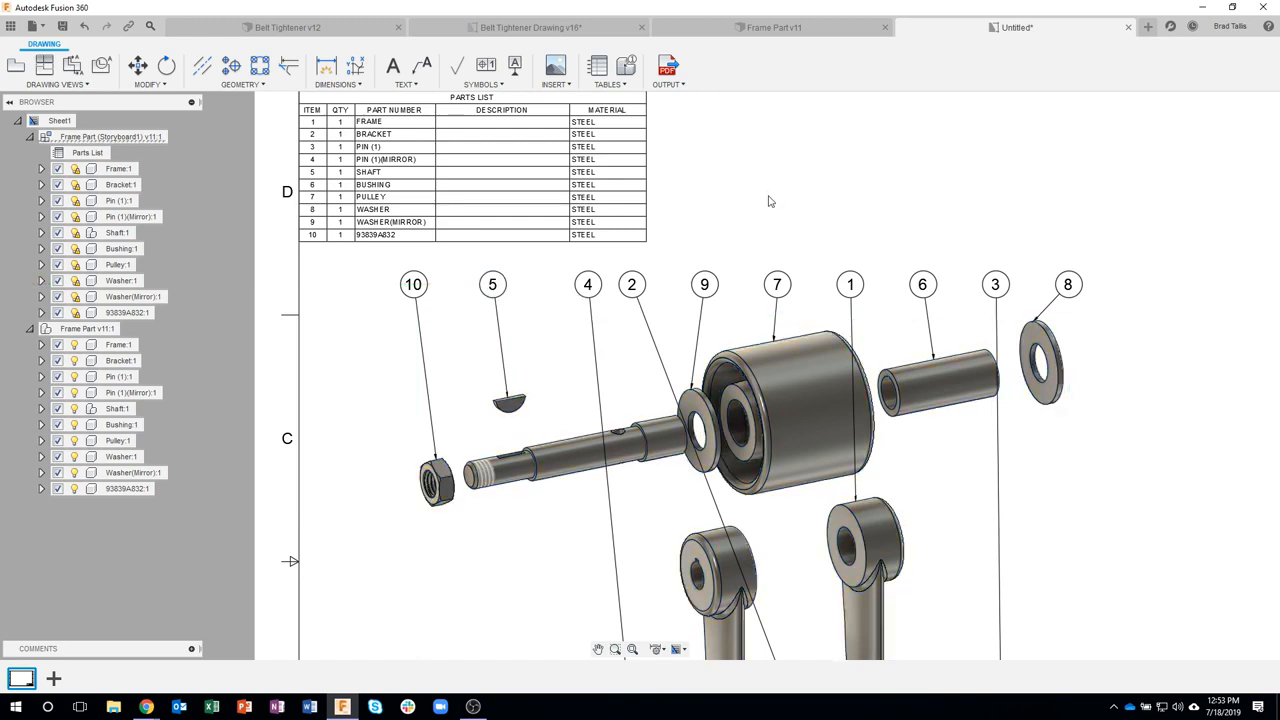
- Renumber the ten balloons of the exploded view consecutively from left to right, starting at 1
{"action": "scroll", "coordinate": [766, 200], "scroll_direction": "down", "scroll_amount": 2}
{"action": "middle_click_drag", "start_coordinate": [779, 194], "coordinate": [724, 229]}
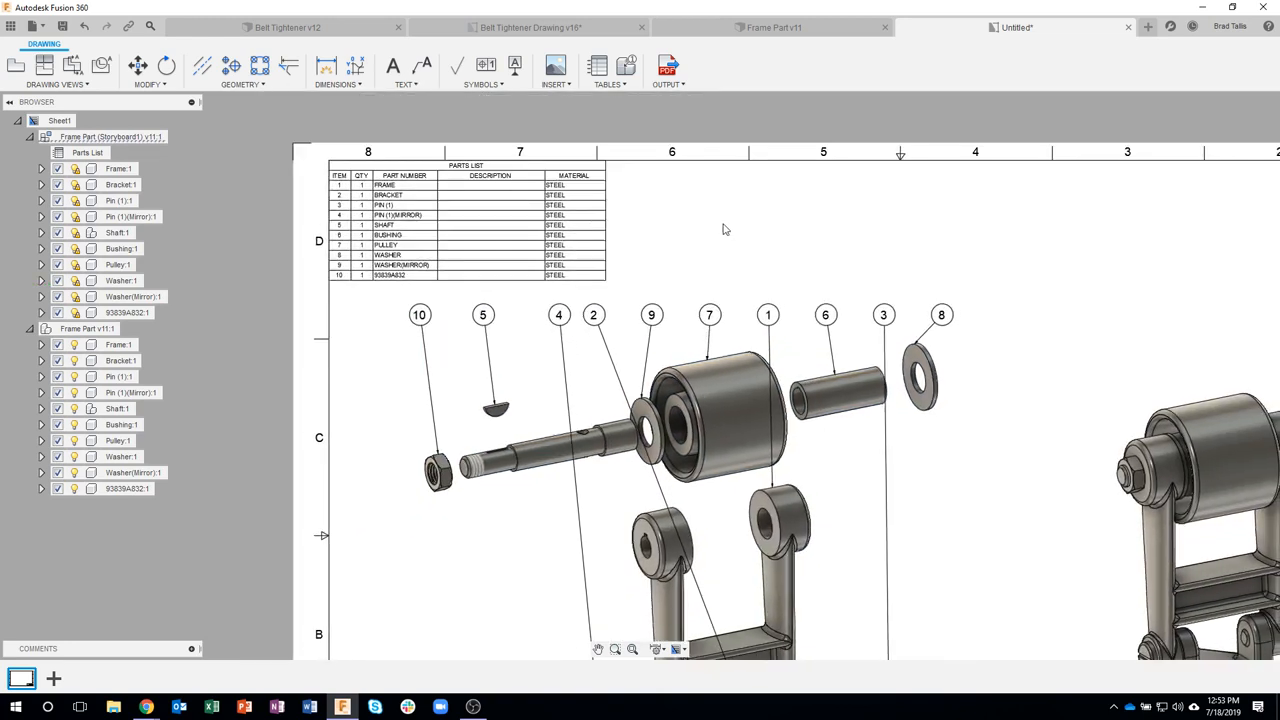
{"action": "left_click", "coordinate": [608, 85]}
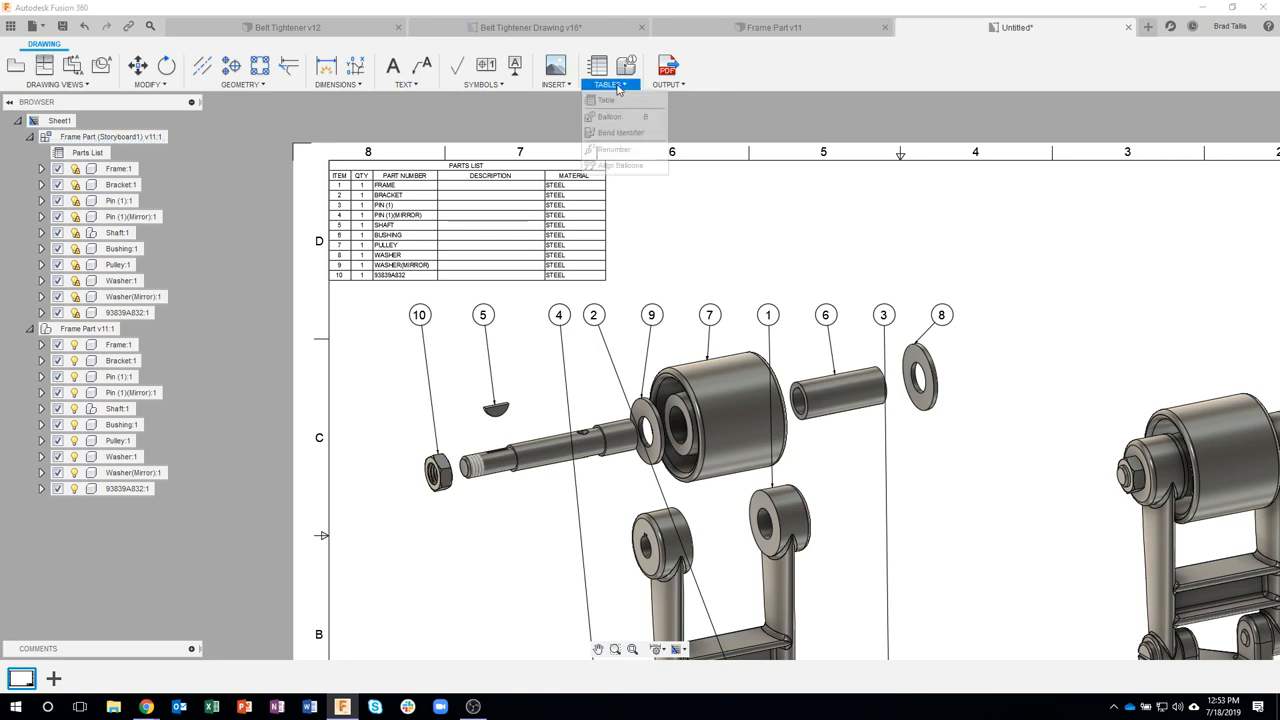
{"action": "left_click", "coordinate": [614, 149]}
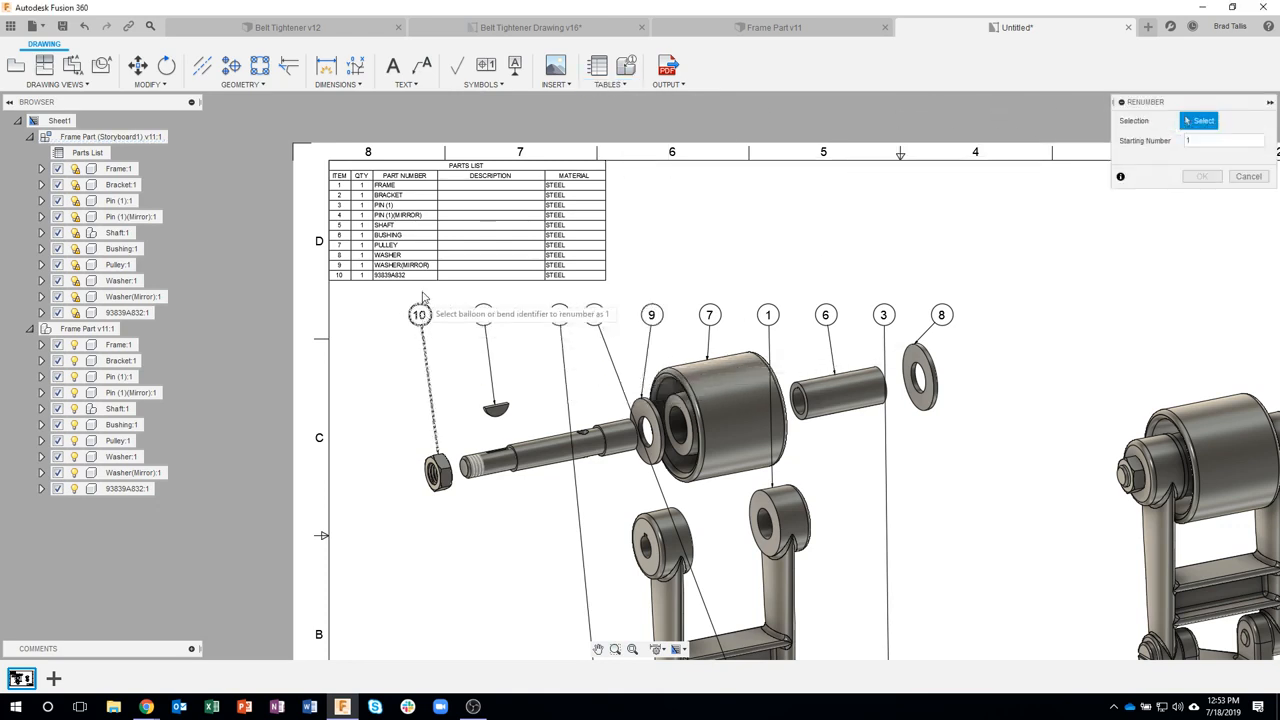
{"action": "scroll", "coordinate": [427, 191], "scroll_direction": "up", "scroll_amount": 2}
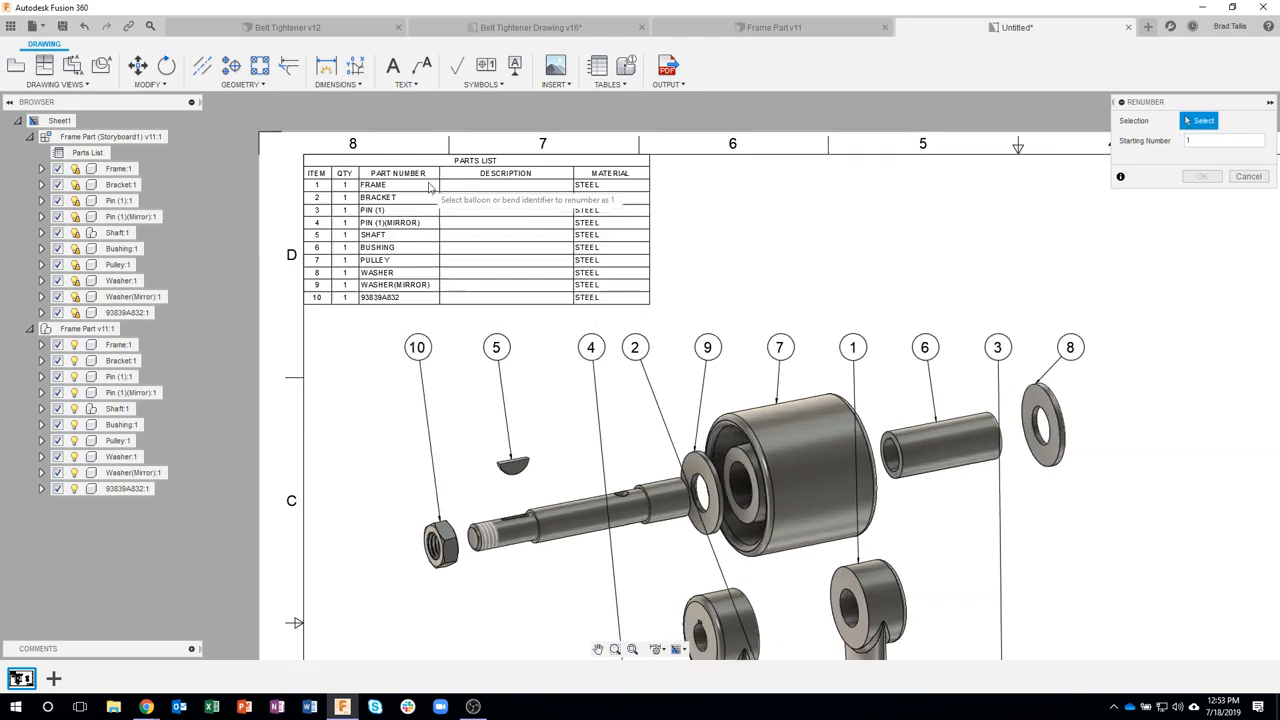
{"action": "middle_click_drag", "start_coordinate": [474, 194], "coordinate": [452, 248]}
{"action": "left_click", "coordinate": [395, 401]}
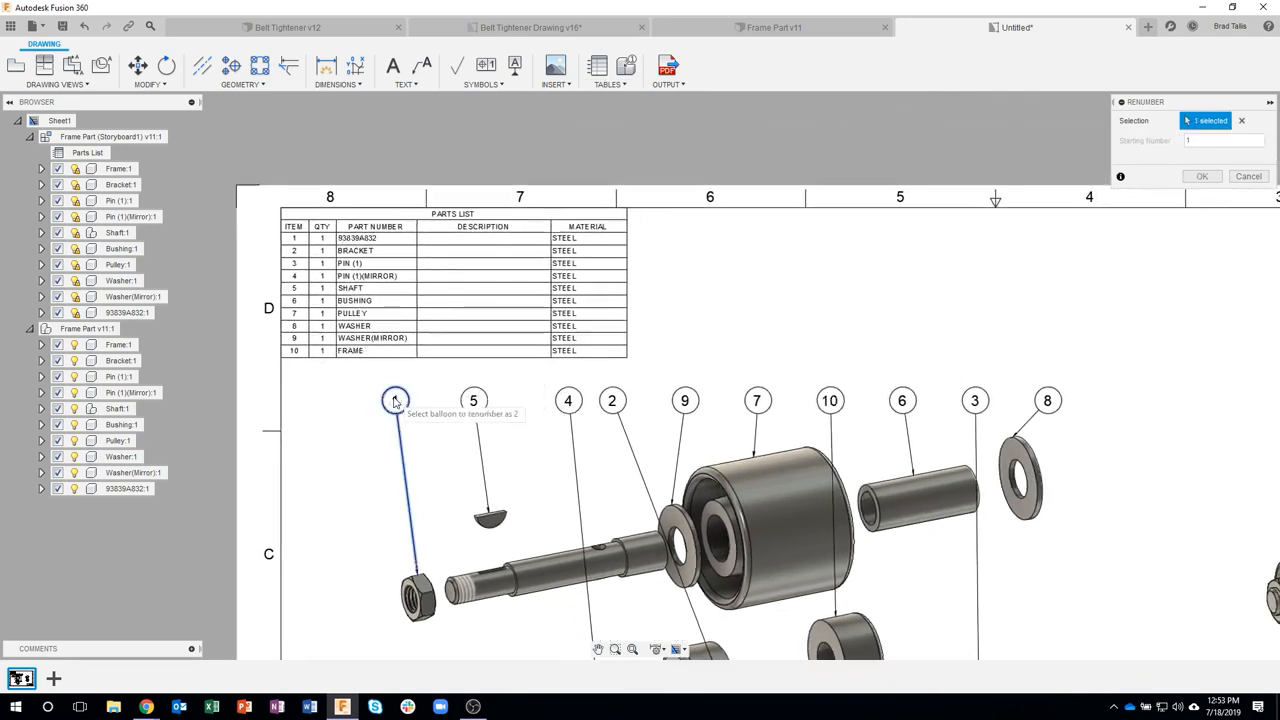
{"action": "left_click", "coordinate": [474, 401]}
{"action": "left_click", "coordinate": [568, 401]}
{"action": "left_click", "coordinate": [612, 401]}
{"action": "left_click", "coordinate": [685, 401]}
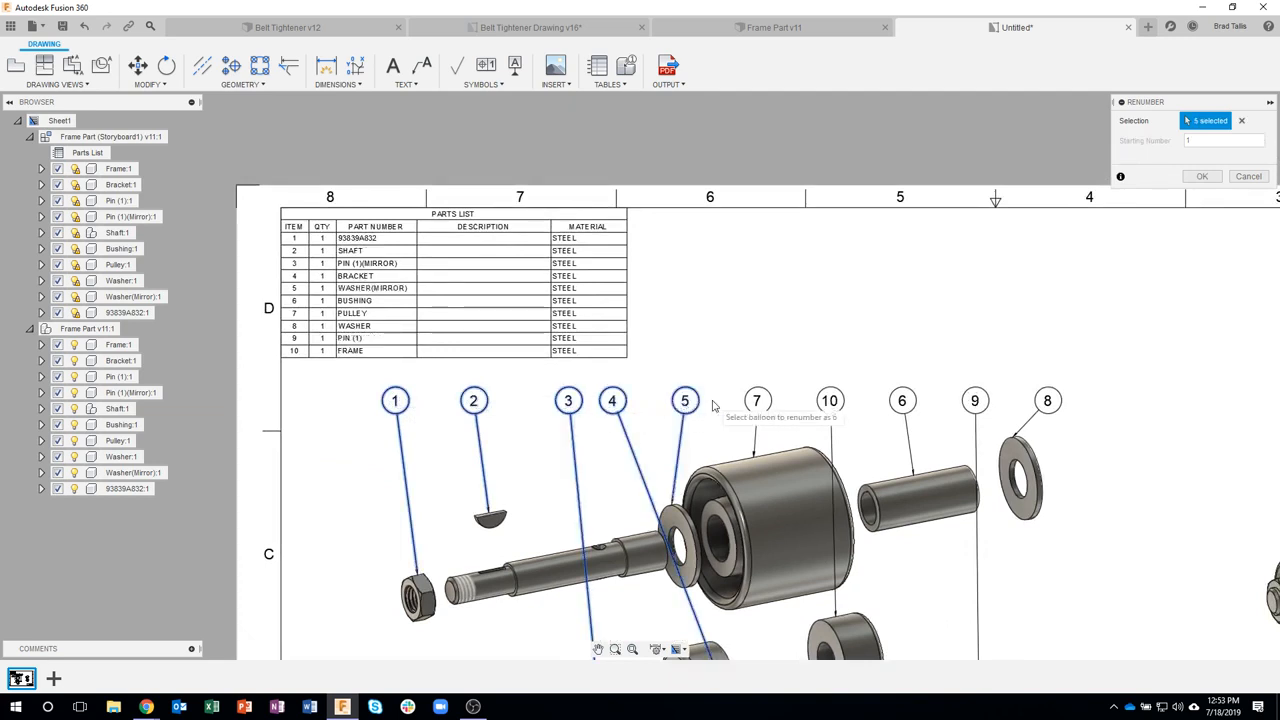
{"action": "left_click", "coordinate": [757, 401]}
{"action": "left_click", "coordinate": [830, 401]}
{"action": "left_click", "coordinate": [902, 401]}
{"action": "left_click", "coordinate": [975, 401]}
{"action": "left_click", "coordinate": [1040, 402]}
{"action": "left_click", "coordinate": [1202, 176]}
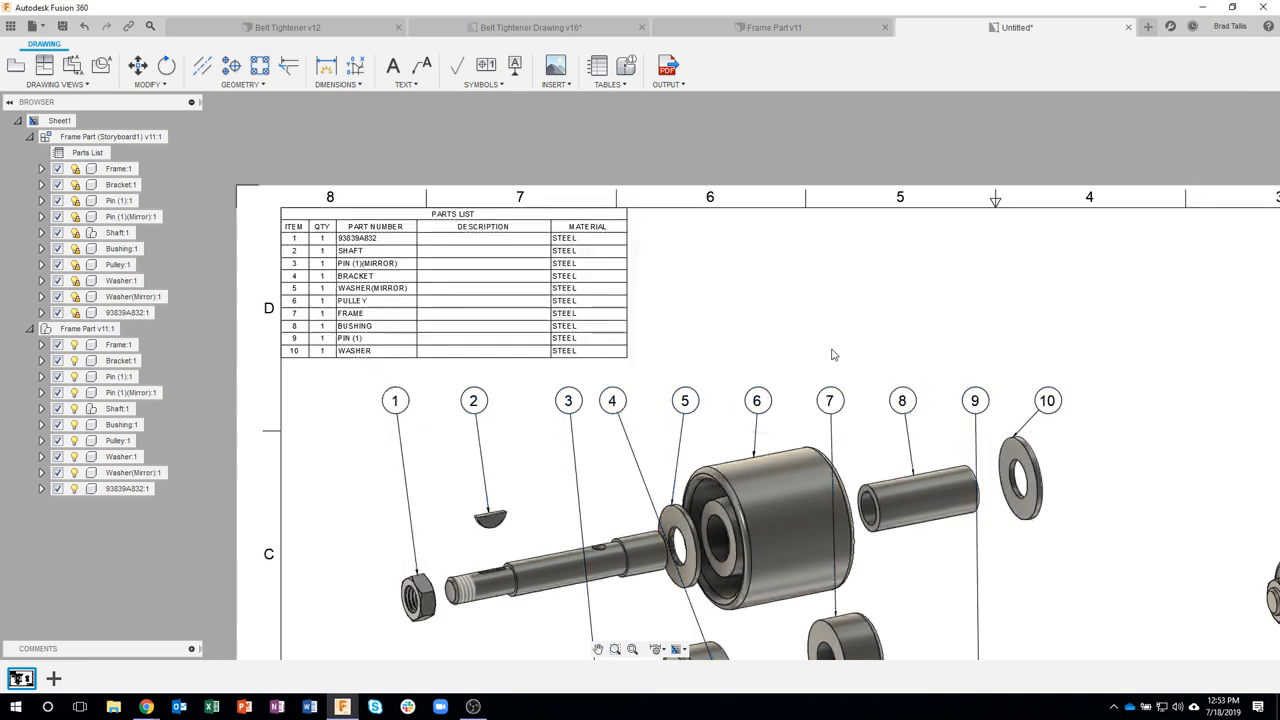
{"action": "scroll", "coordinate": [471, 362], "scroll_direction": "down", "scroll_amount": 2}
{"action": "middle_click_drag", "start_coordinate": [552, 370], "coordinate": [488, 193]}
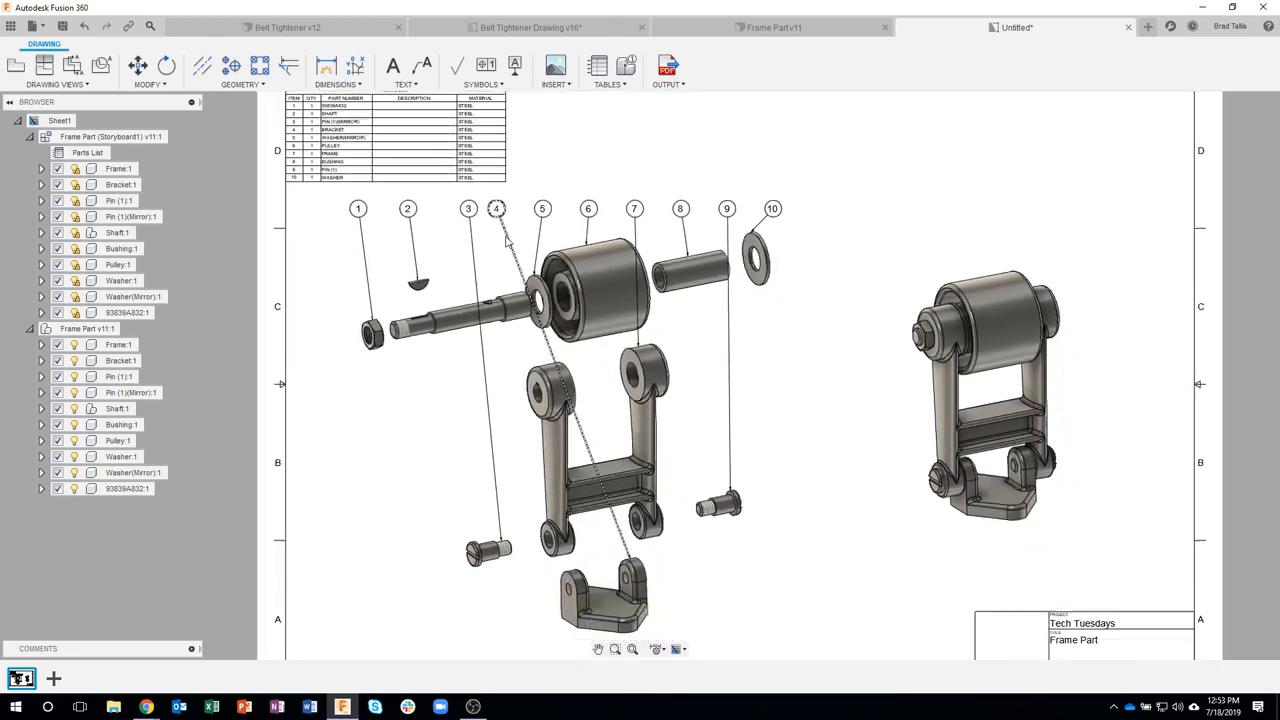